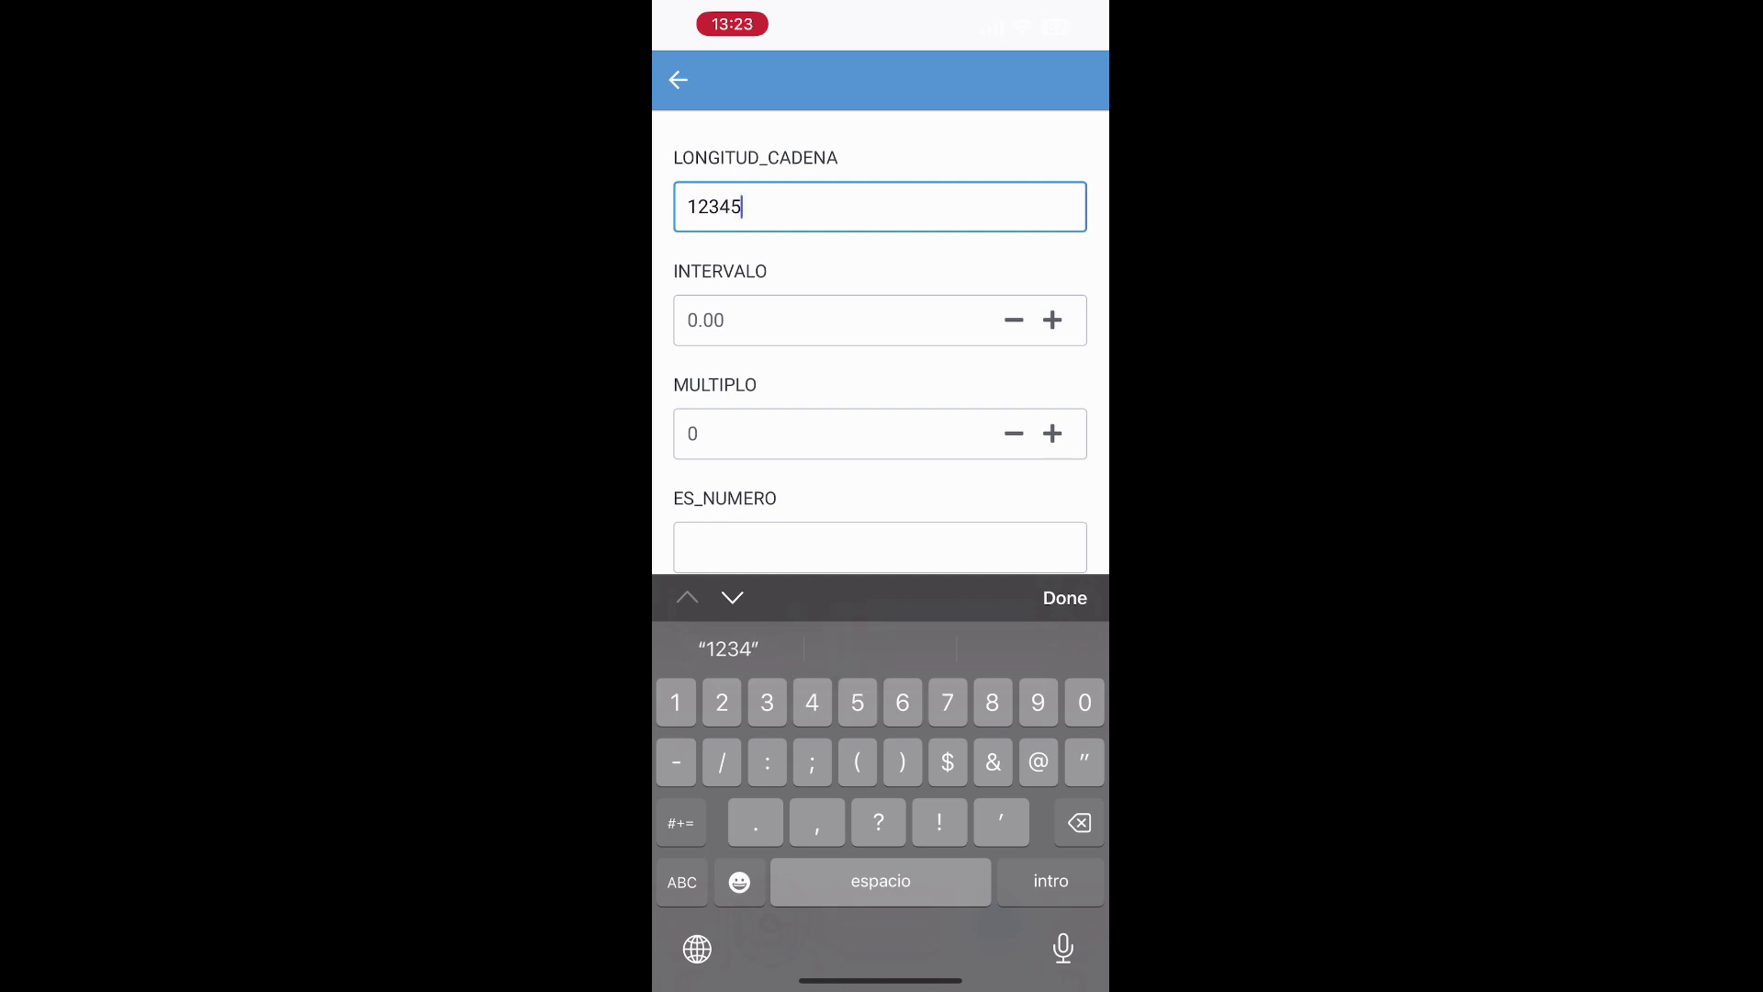
# - Test the LONGITUD_CADENA field with 1234567, and shorten the value to 123456
pyautogui.click(1065, 598)
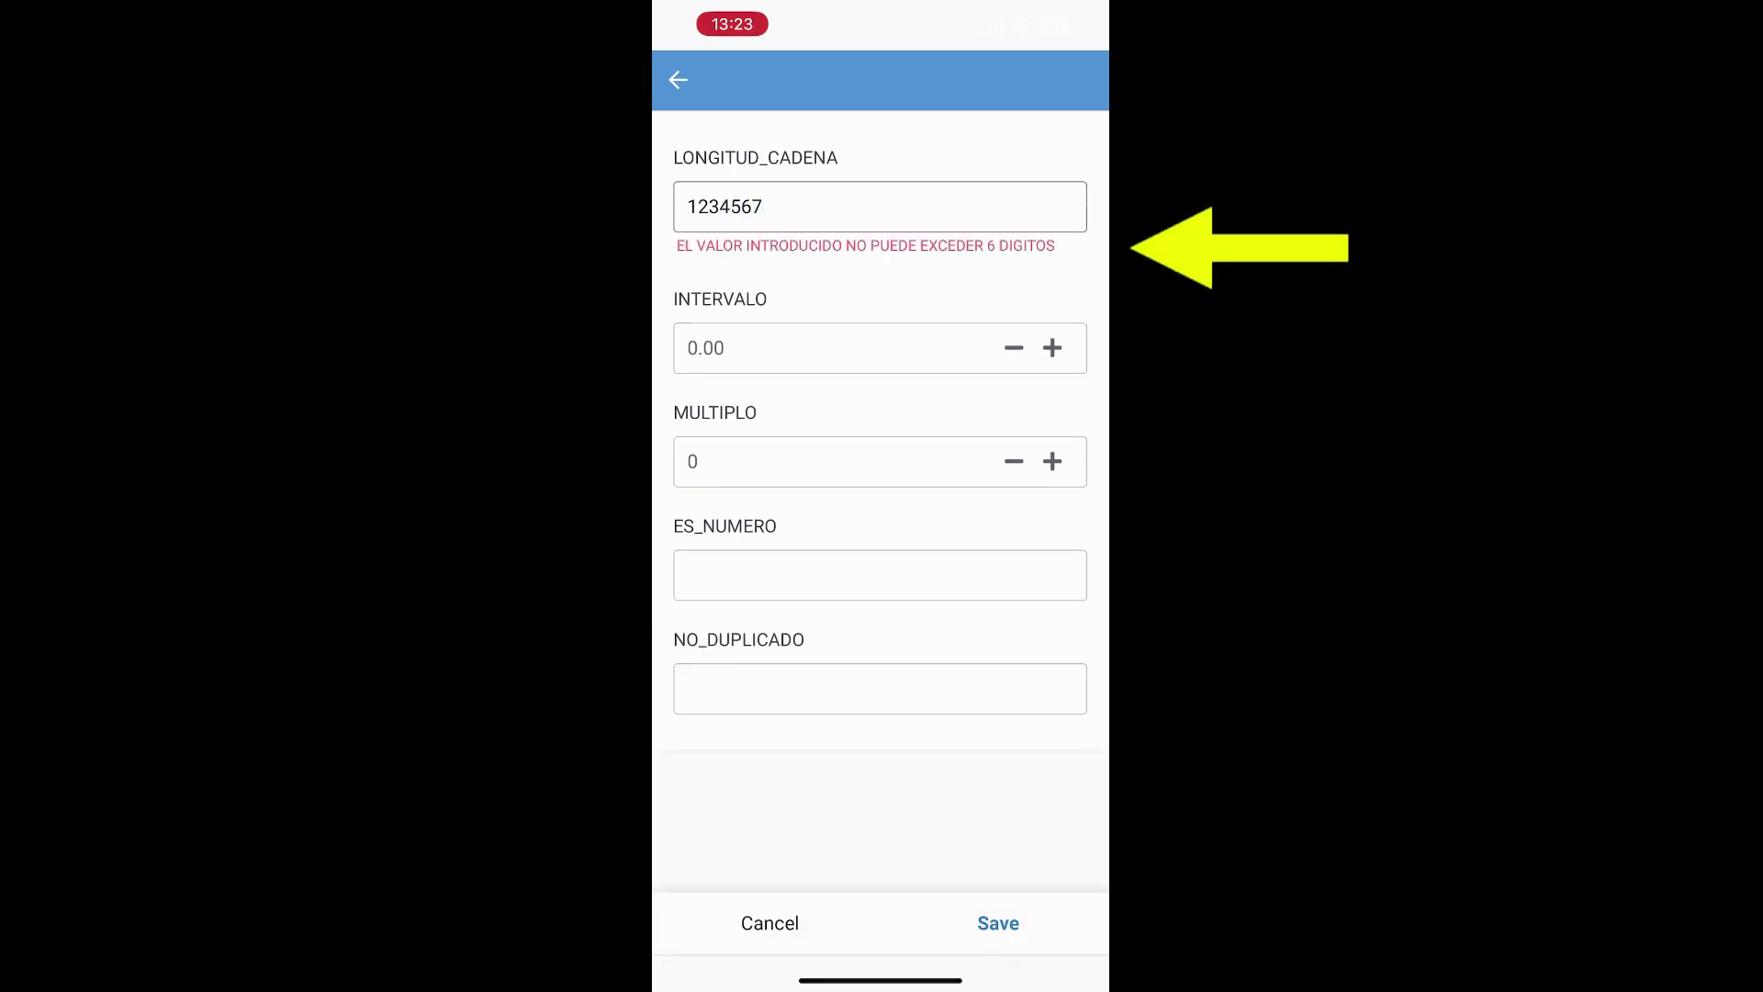
pyautogui.click(854, 207)
pyautogui.click(854, 207)
pyautogui.press('BackSpace')
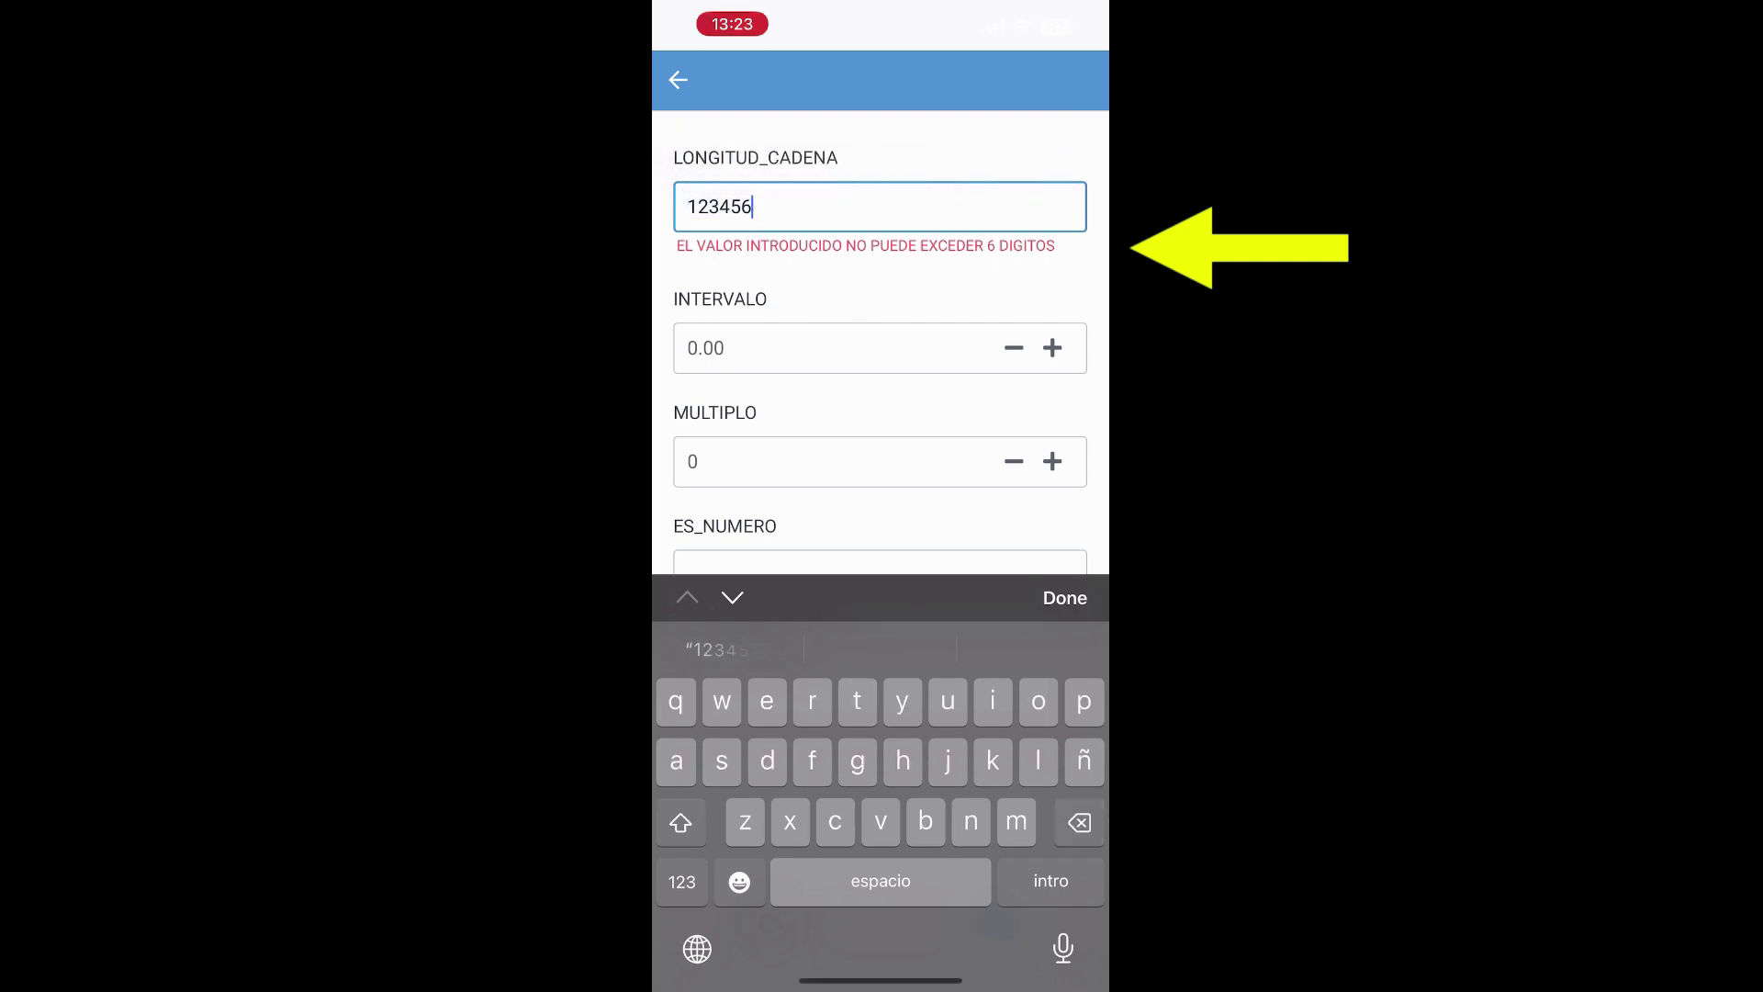
pyautogui.click(1066, 598)
# - Test the INTERVALO field with the value 12, and correct it to 123
pyautogui.click(826, 348)
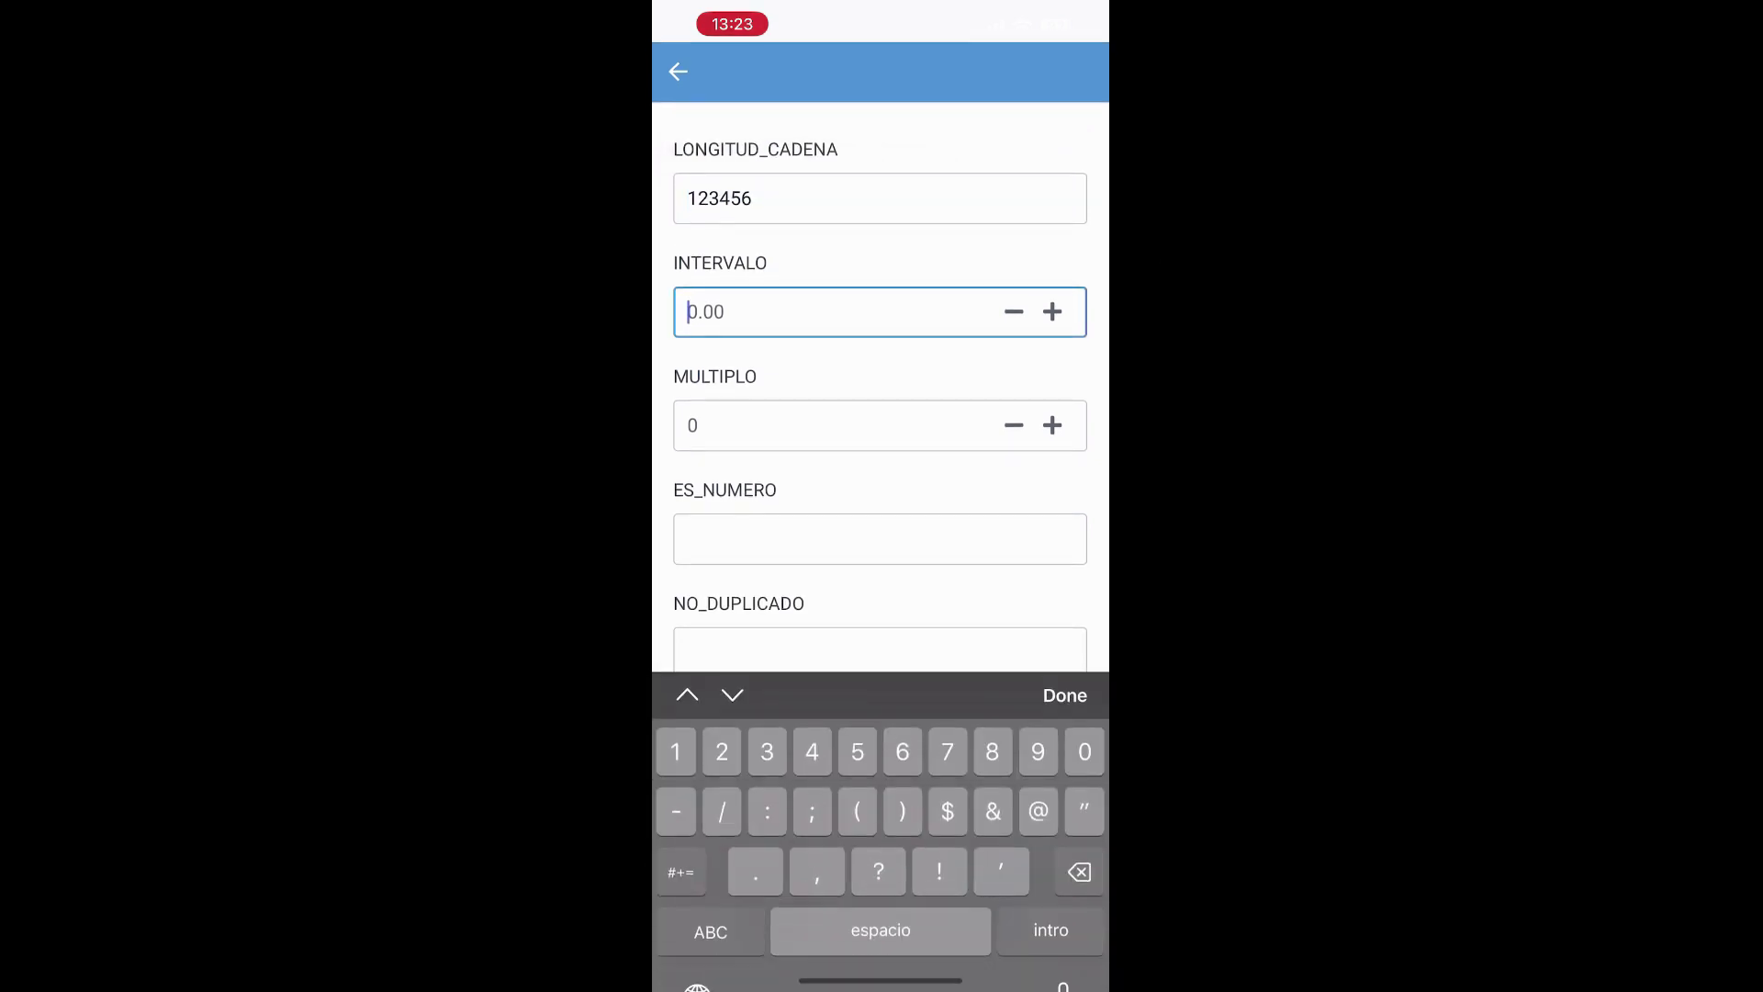
pyautogui.write('12')
pyautogui.click(1065, 646)
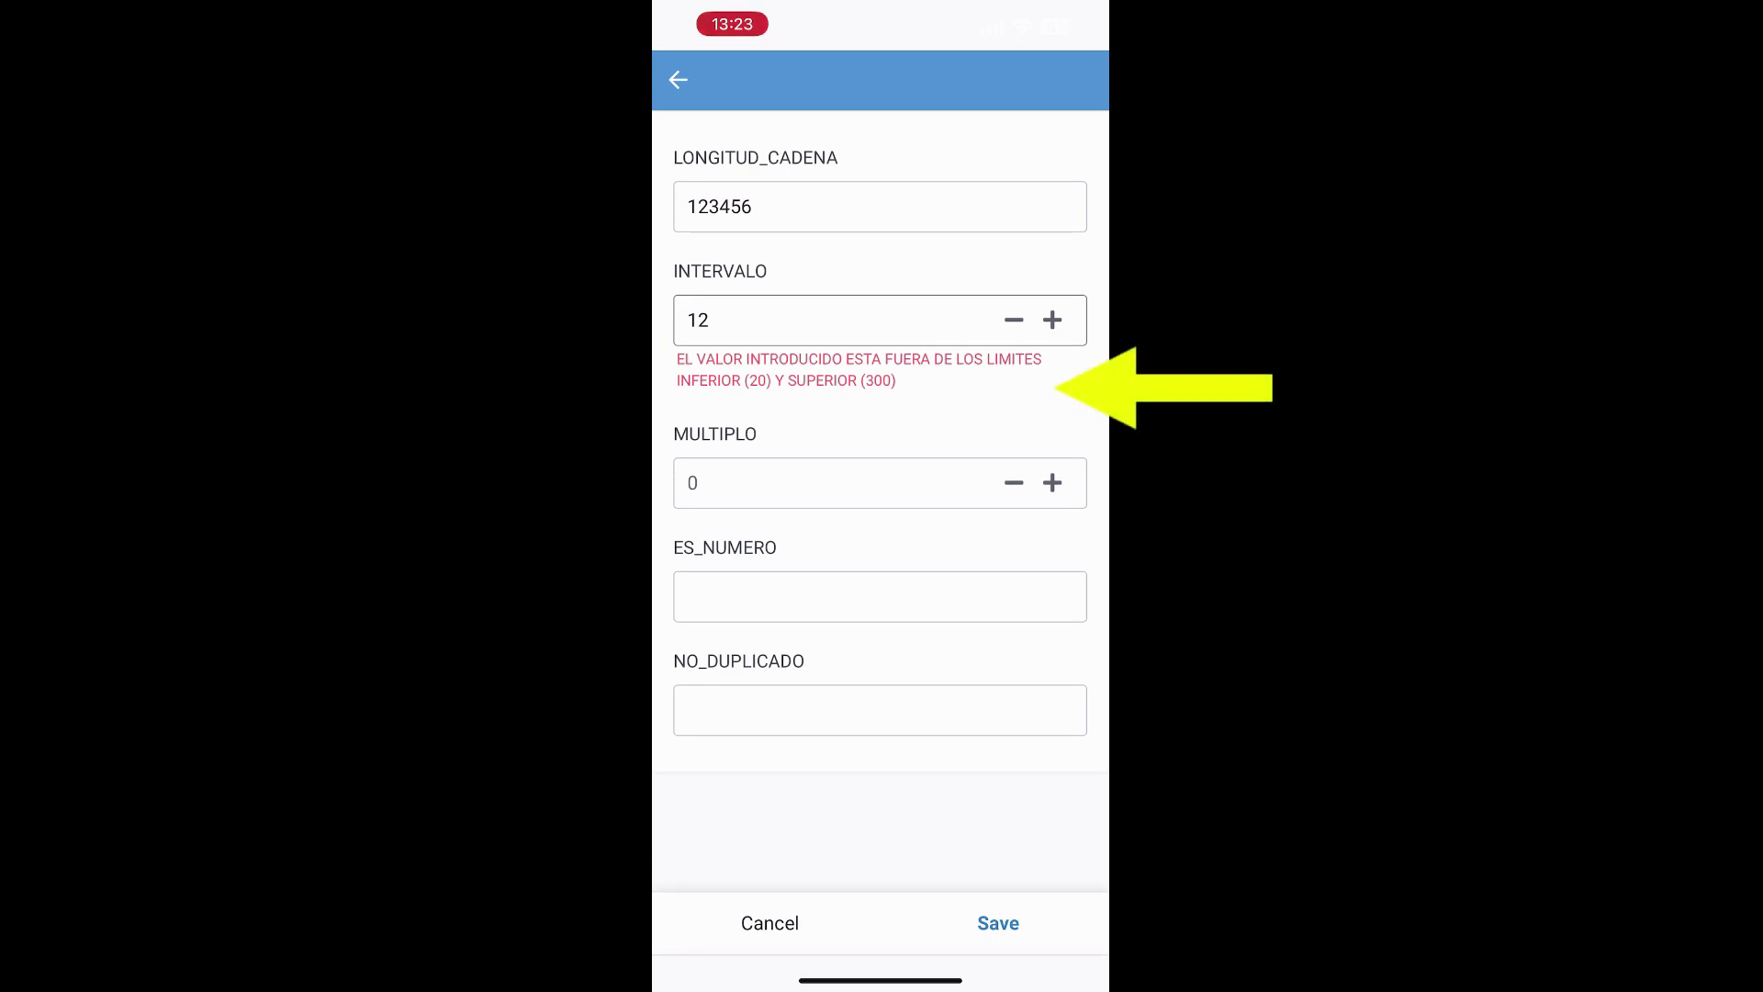
pyautogui.click(826, 320)
pyautogui.write('3')
pyautogui.click(1066, 645)
# - Test the MULTIPLO field with the value 12, and correct it to 12345
pyautogui.click(827, 432)
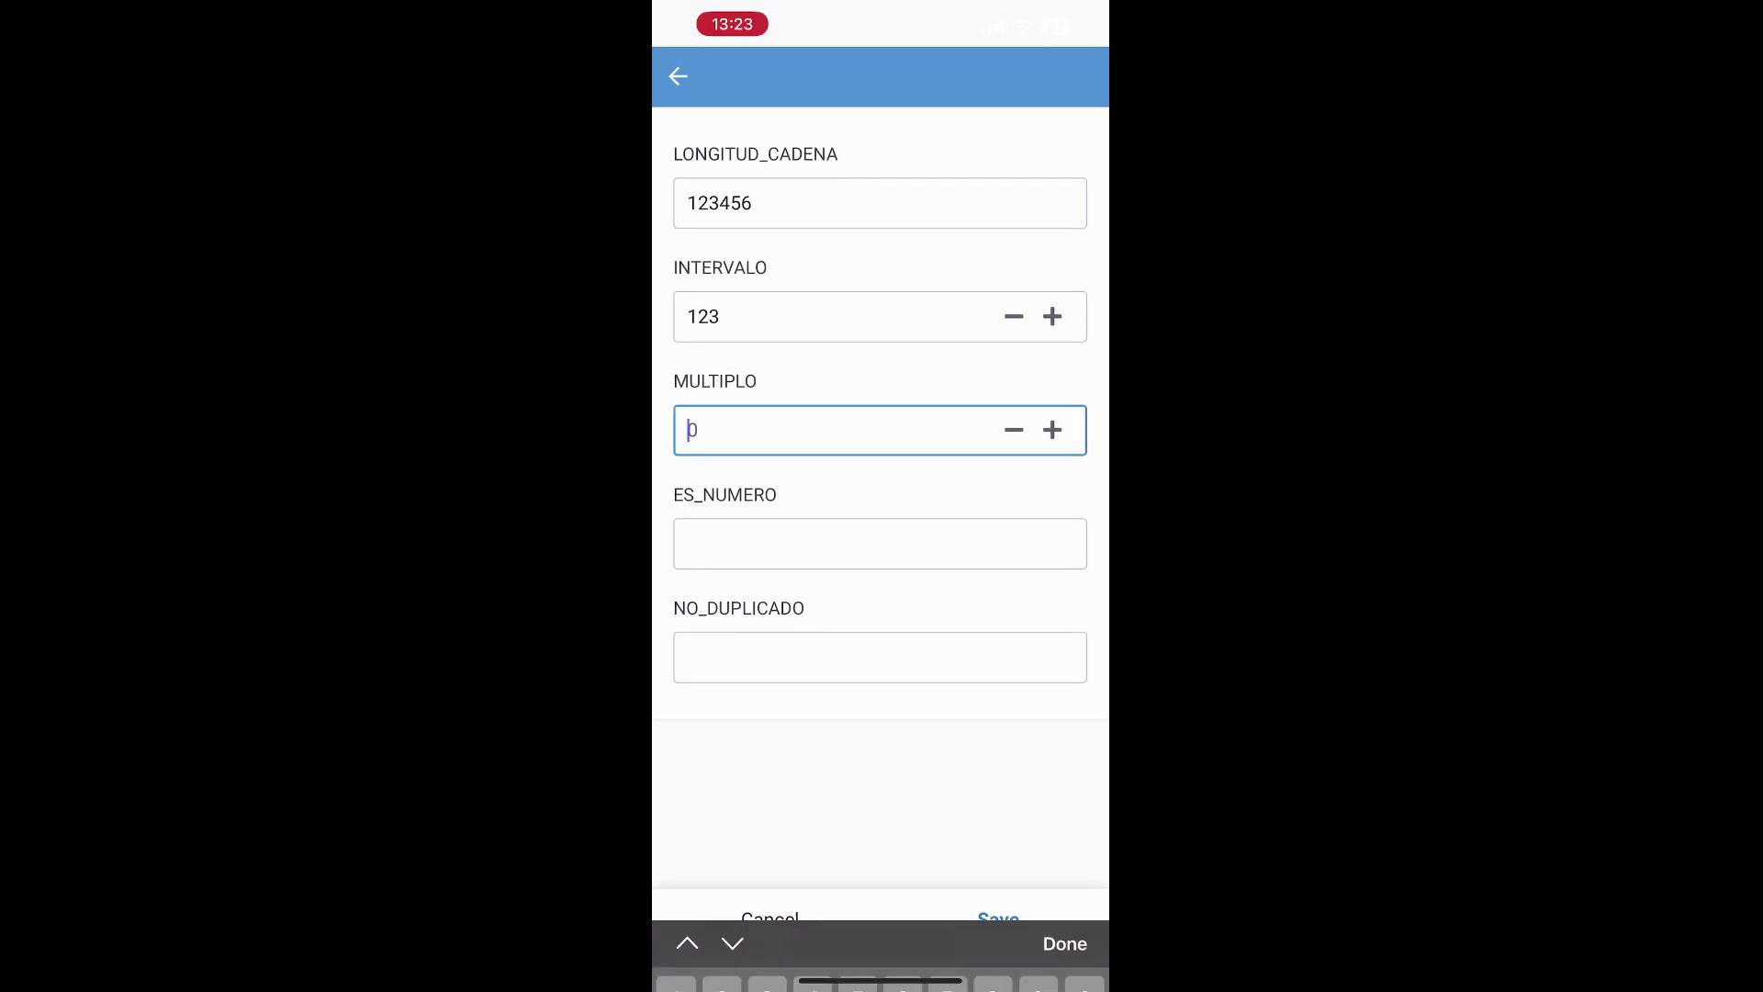
pyautogui.write('12')
pyautogui.click(1066, 646)
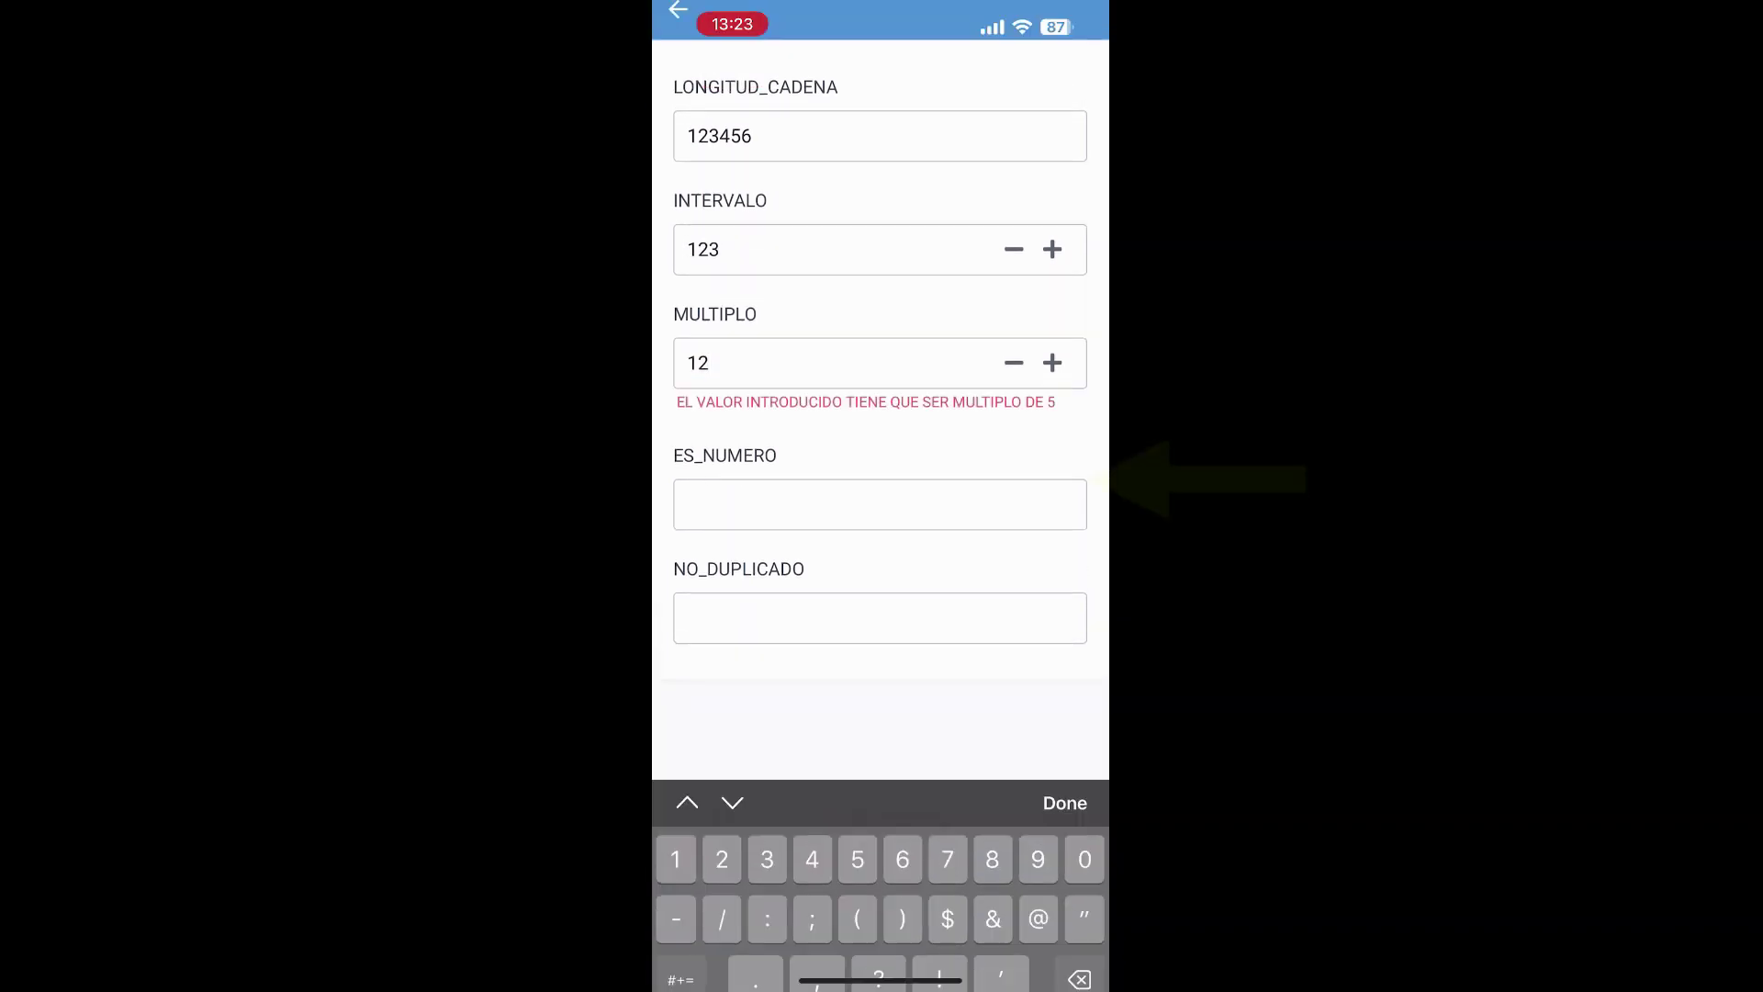
pyautogui.click(827, 434)
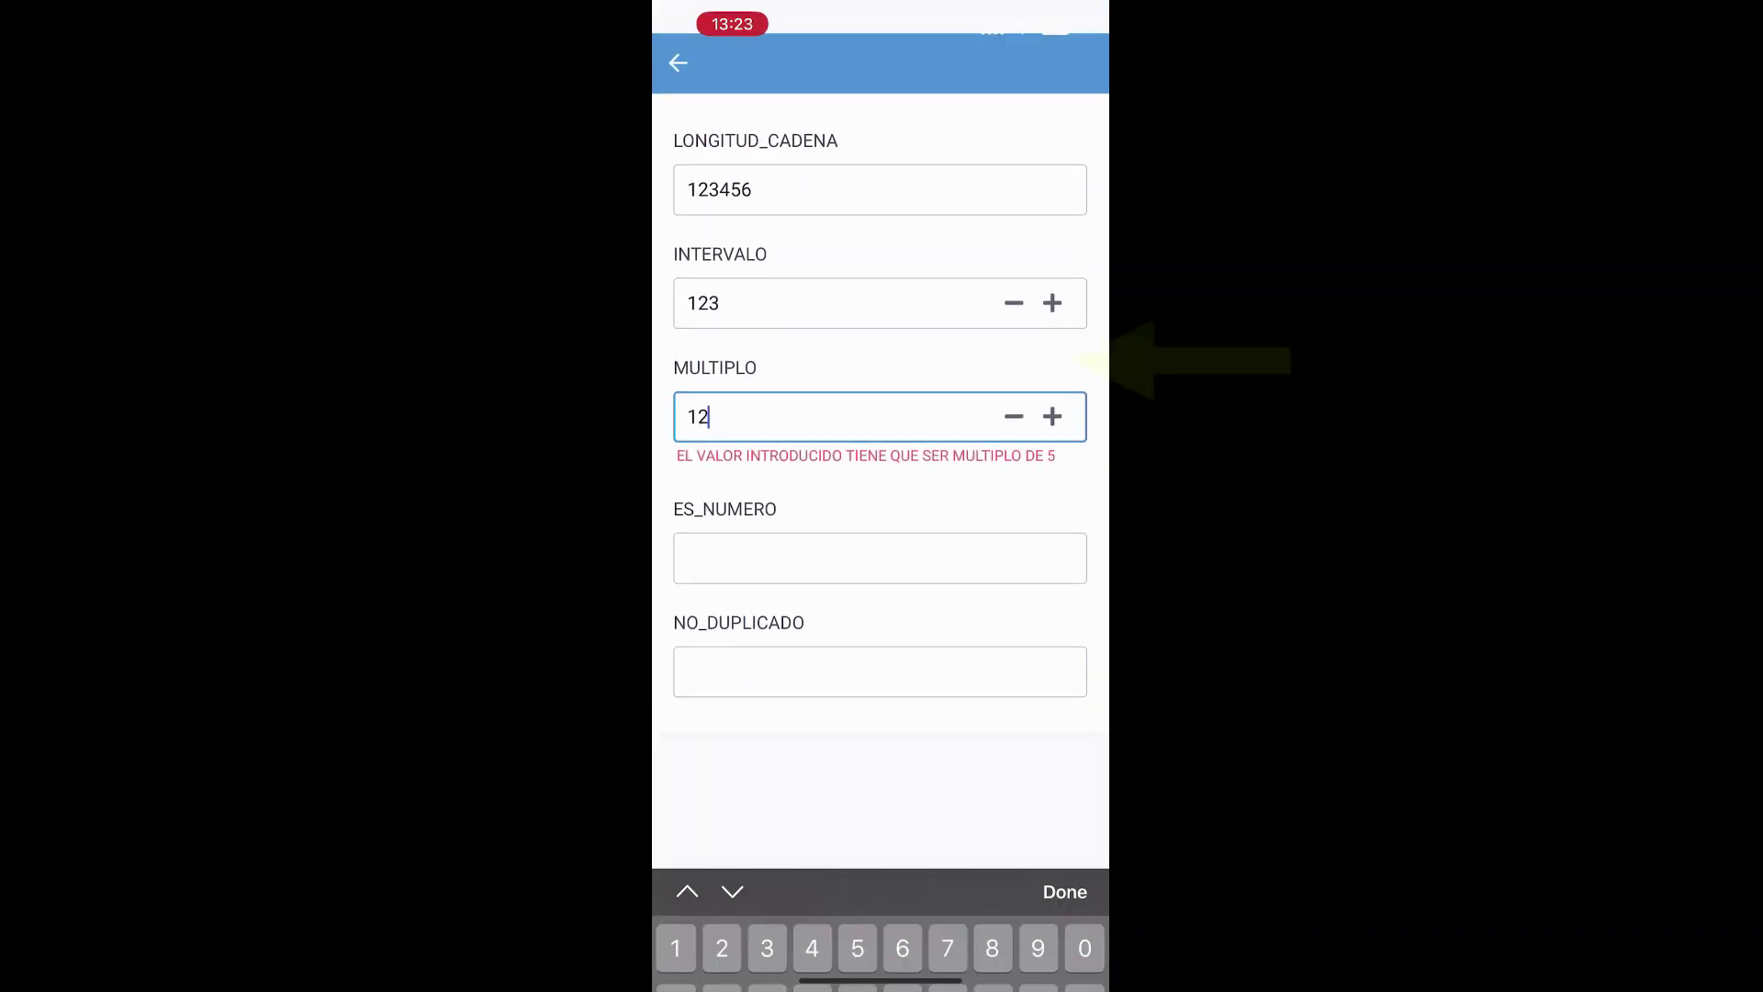
pyautogui.write('345')
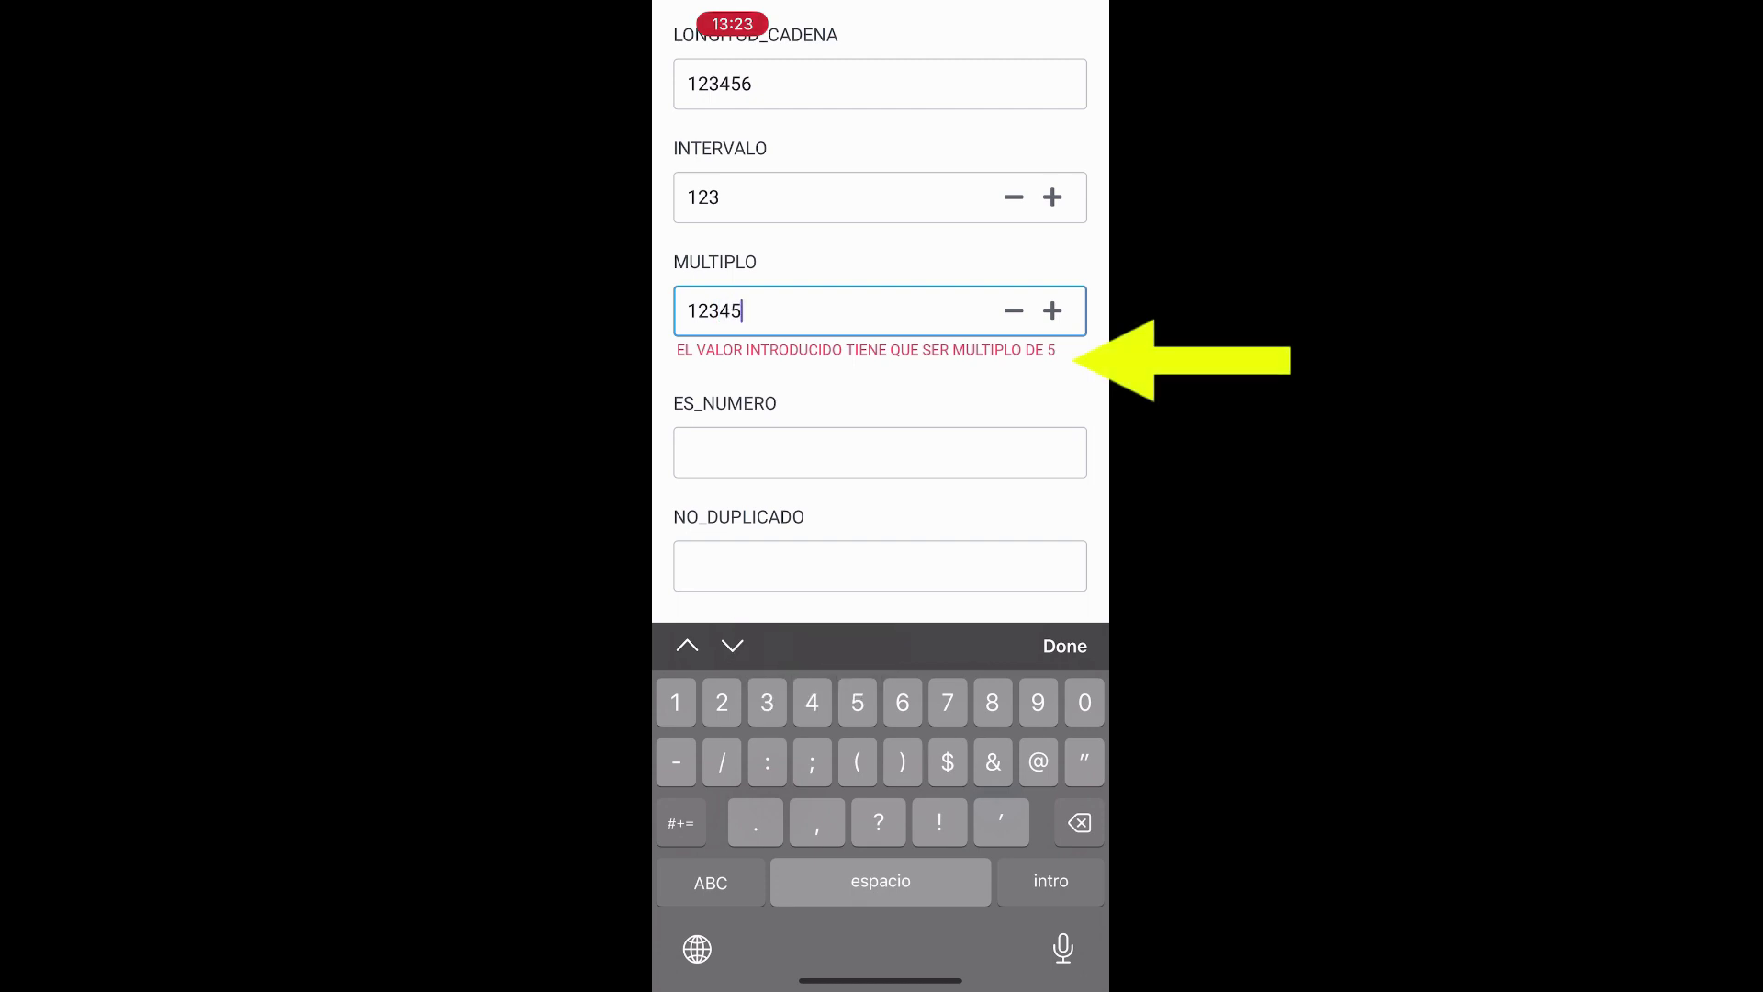
pyautogui.click(1065, 645)
# - Enter 1234S in the ES_NUMERO field to test its validation with a letter
pyautogui.click(880, 547)
pyautogui.click(681, 882)
pyautogui.write('1234')
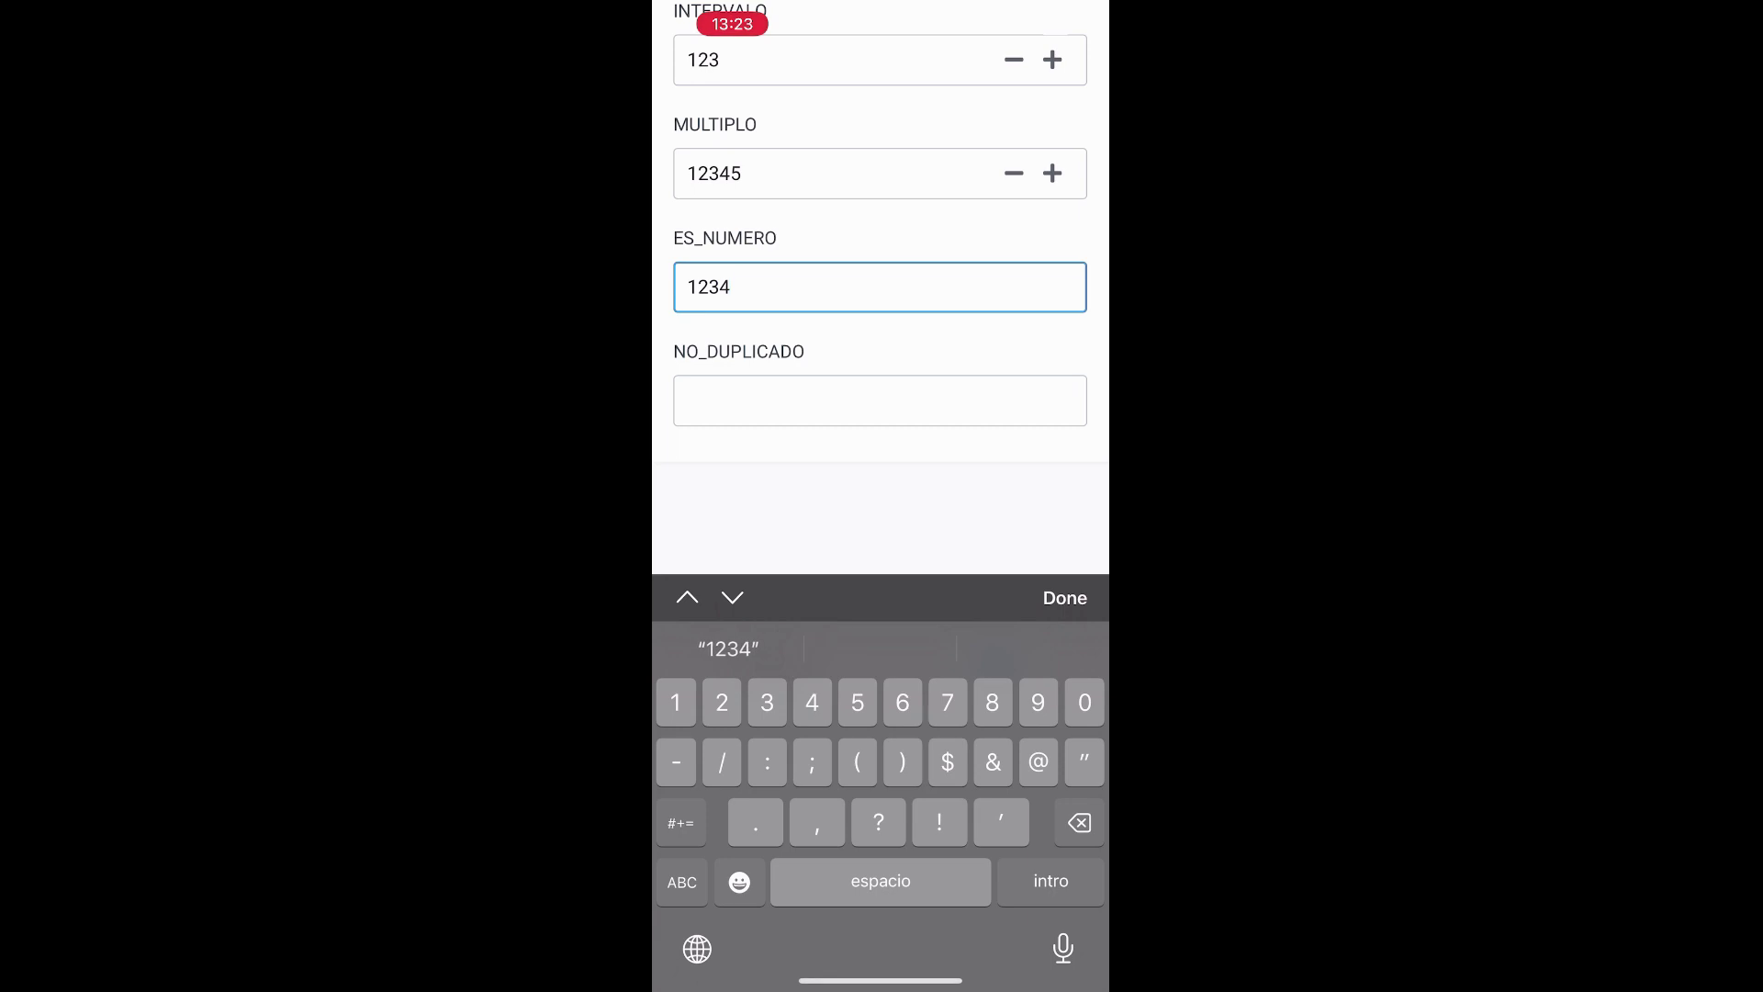
pyautogui.click(681, 882)
pyautogui.write('s')
pyautogui.press('BackSpace')
pyautogui.write('S')
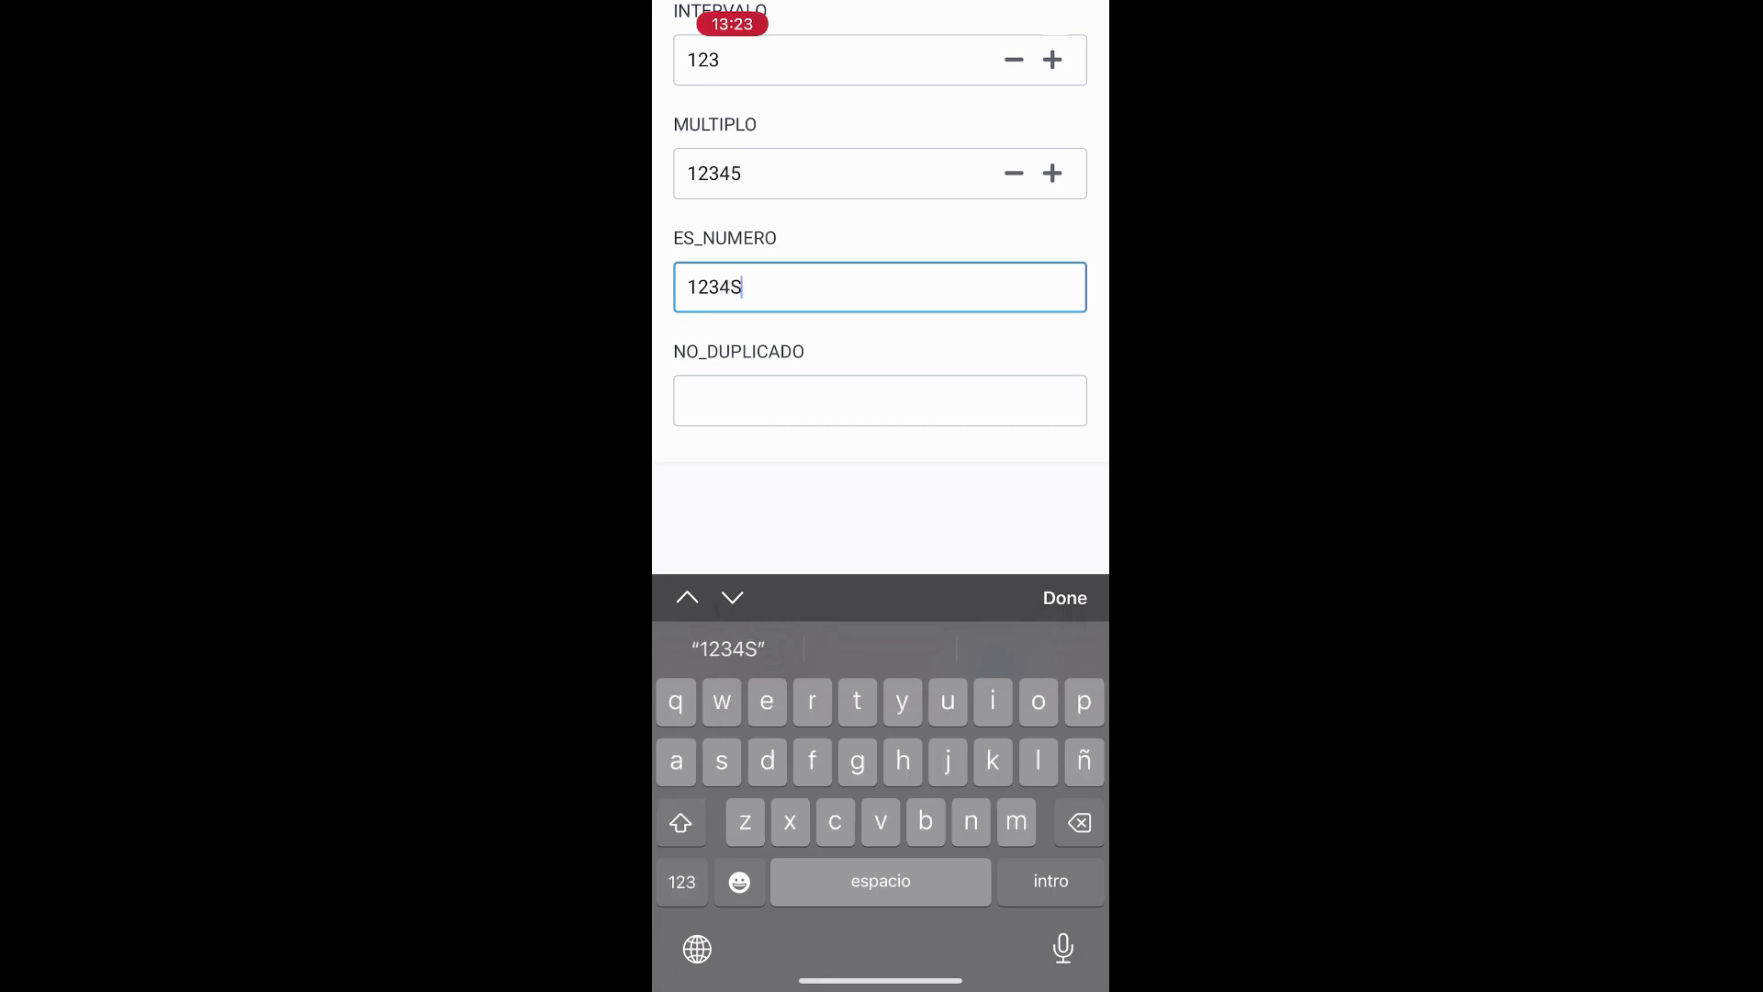
pyautogui.click(1065, 598)
# - Remove the letter from ES_NUMERO and set the value to 123456
pyautogui.click(880, 543)
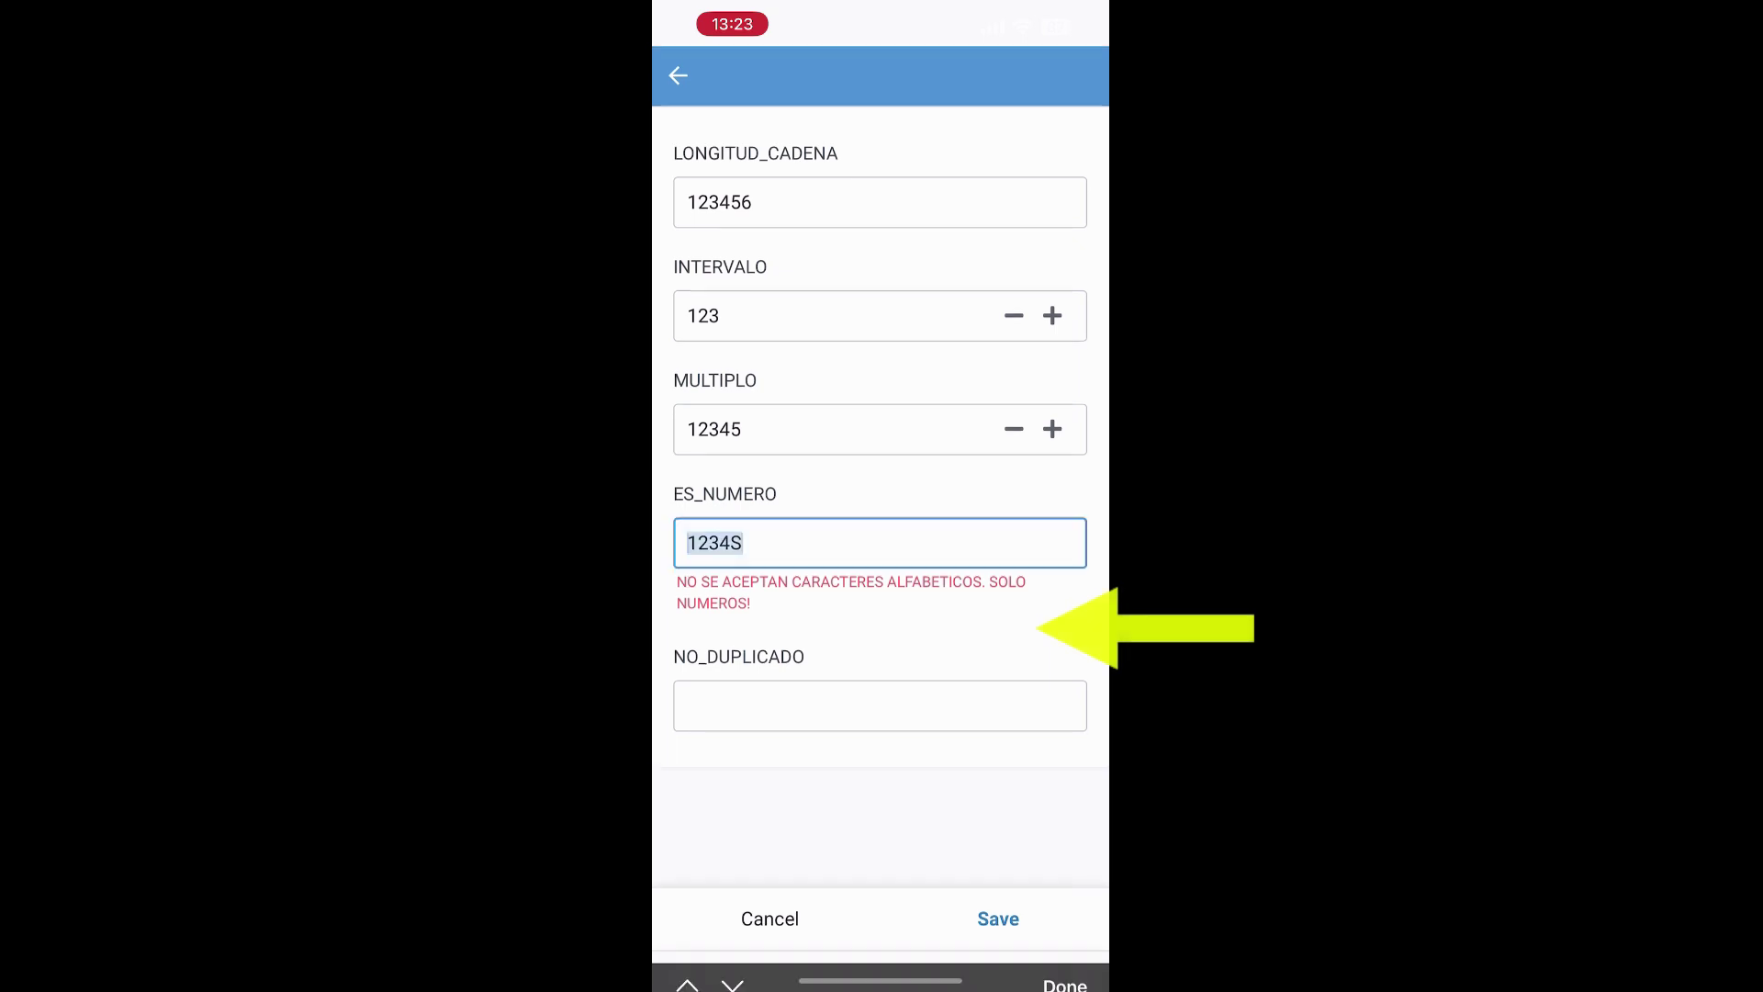
pyautogui.click(744, 543)
pyautogui.press('BackSpace')
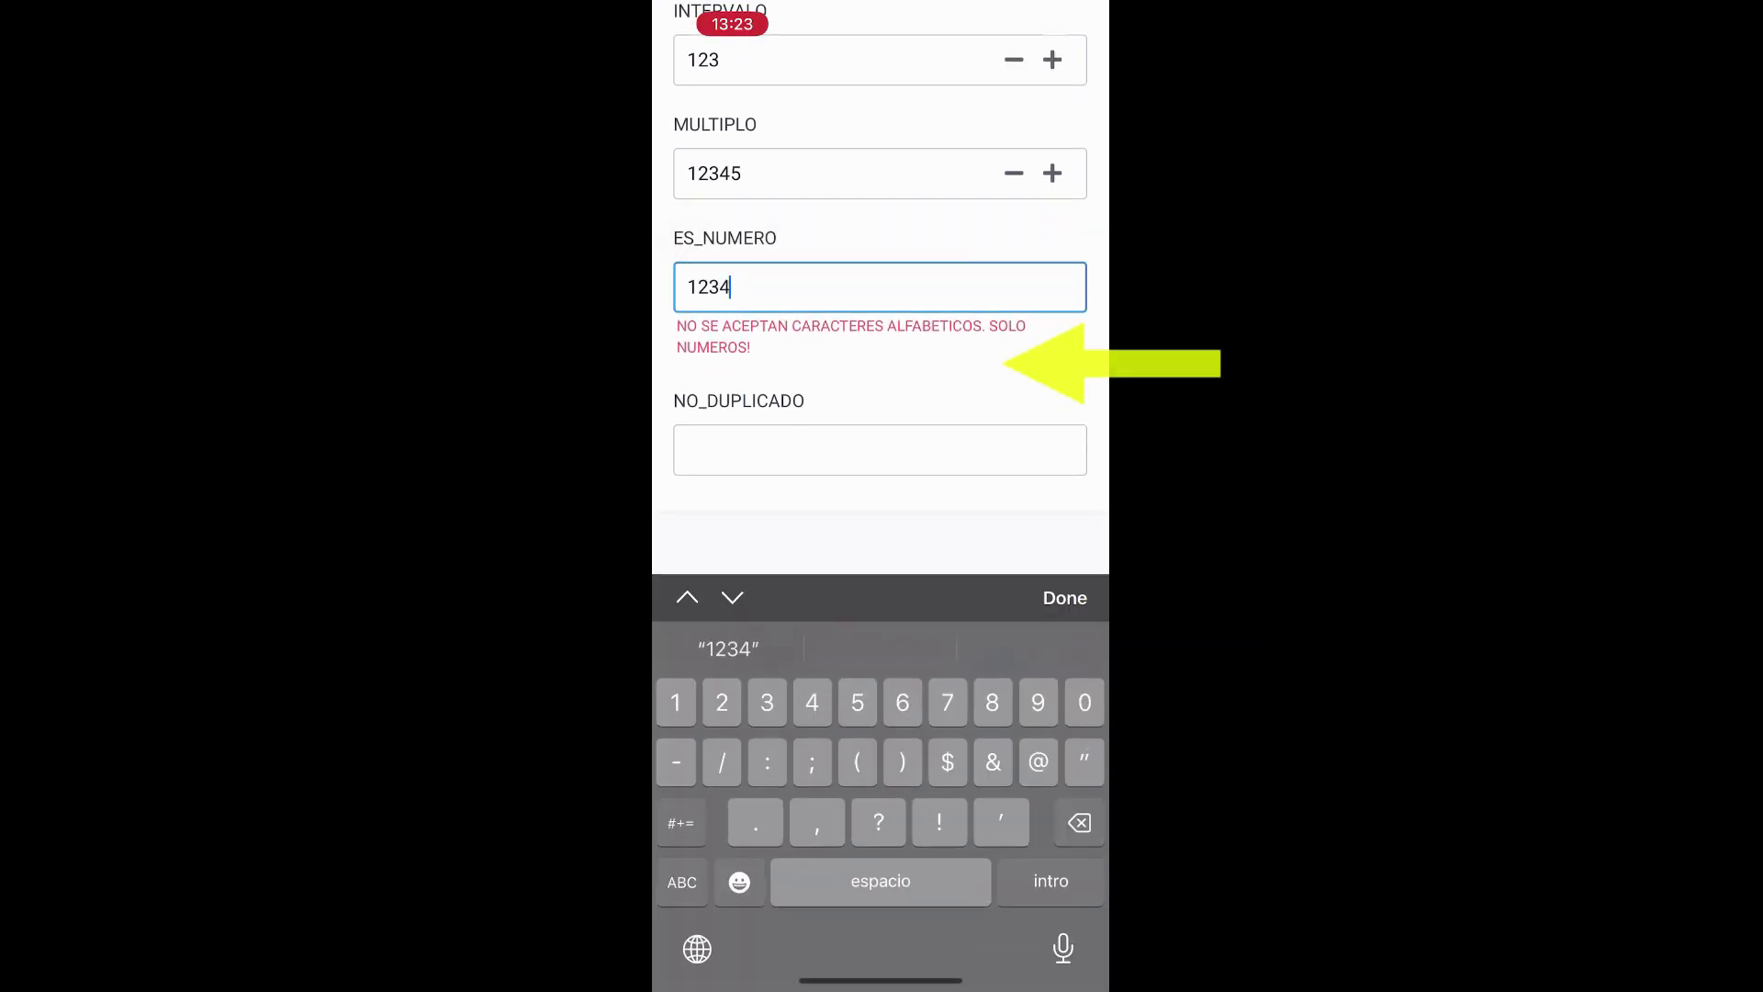
pyautogui.write('56')
pyautogui.click(1066, 598)
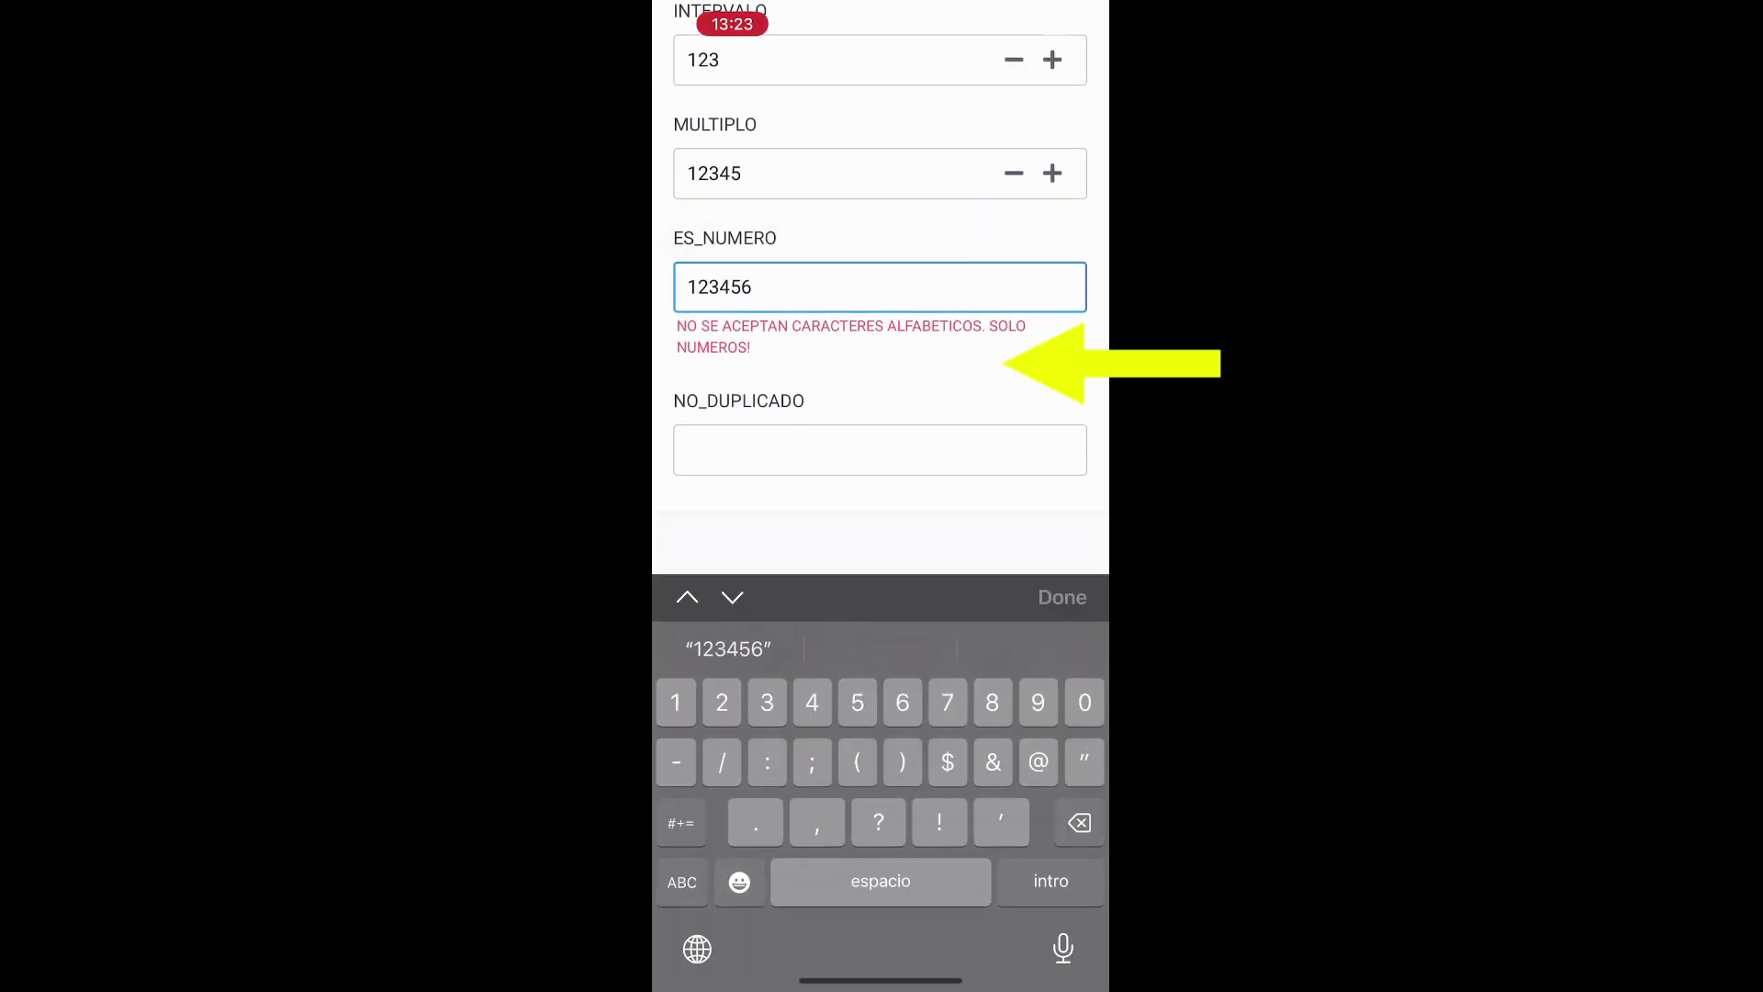
# - Enter A7 in the NO_DUPLICADO field to test the duplicate check
pyautogui.click(880, 660)
pyautogui.write('A7')
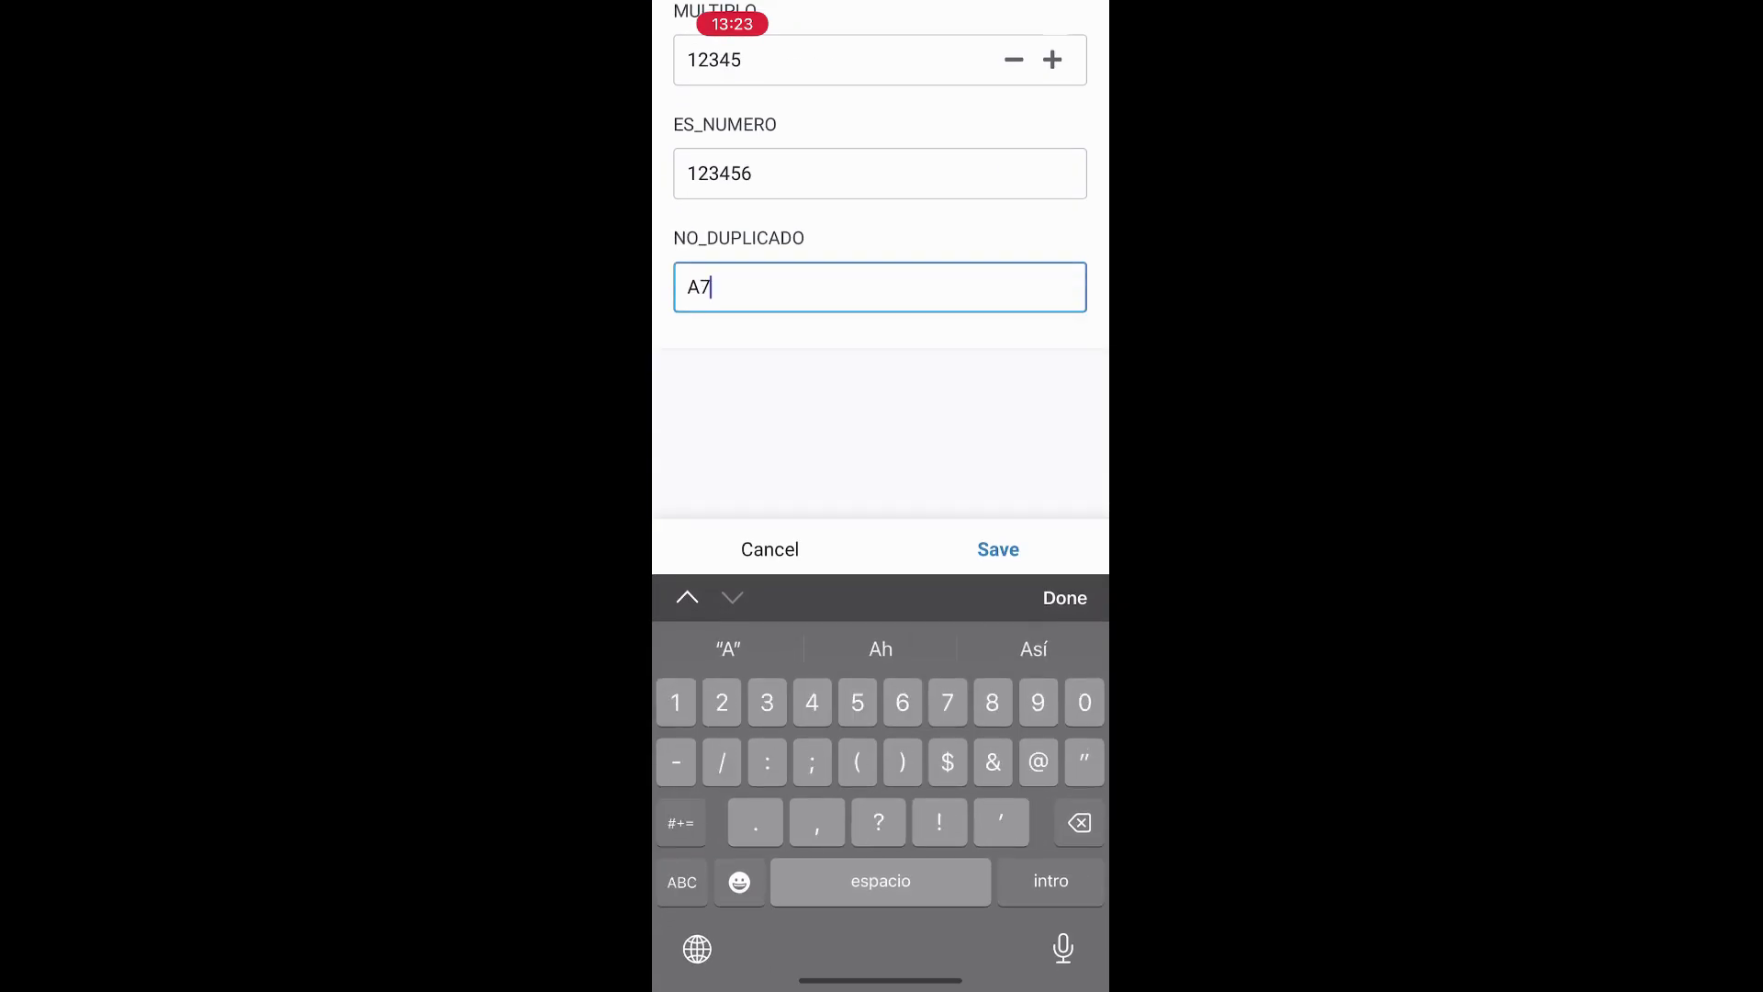
pyautogui.click(1065, 598)
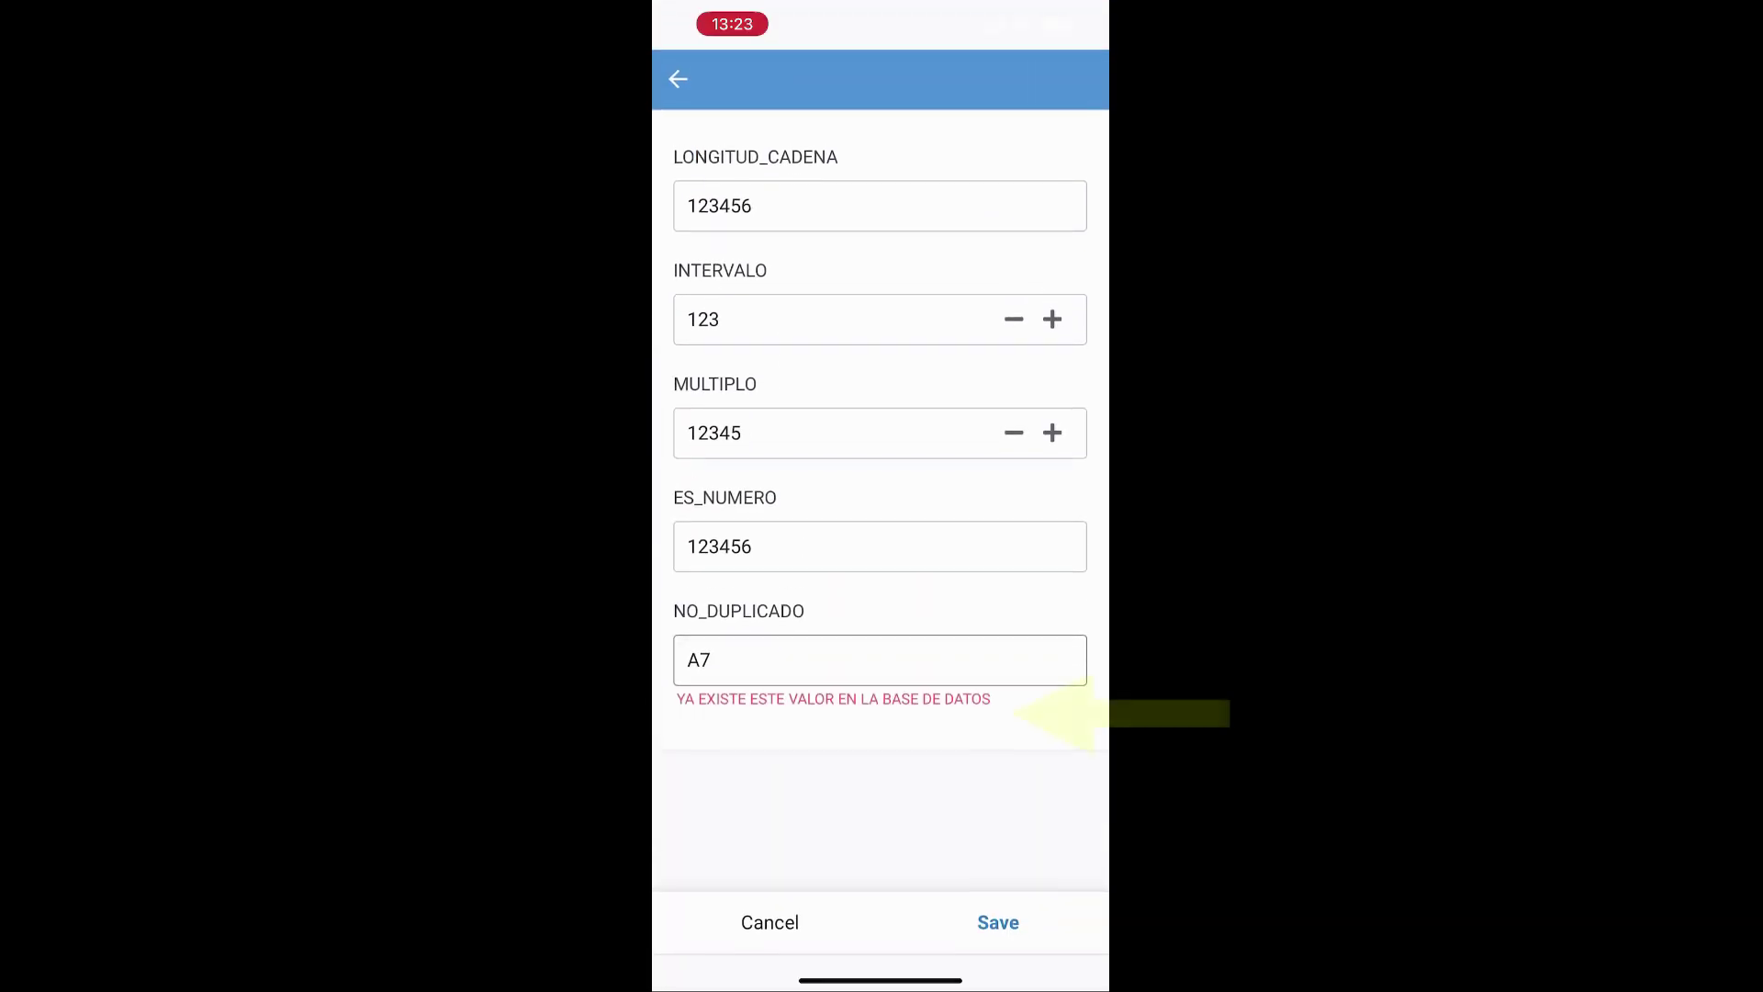
# - Change the NO_DUPLICADO value to A78 and save the record
pyautogui.doubleClick(700, 660)
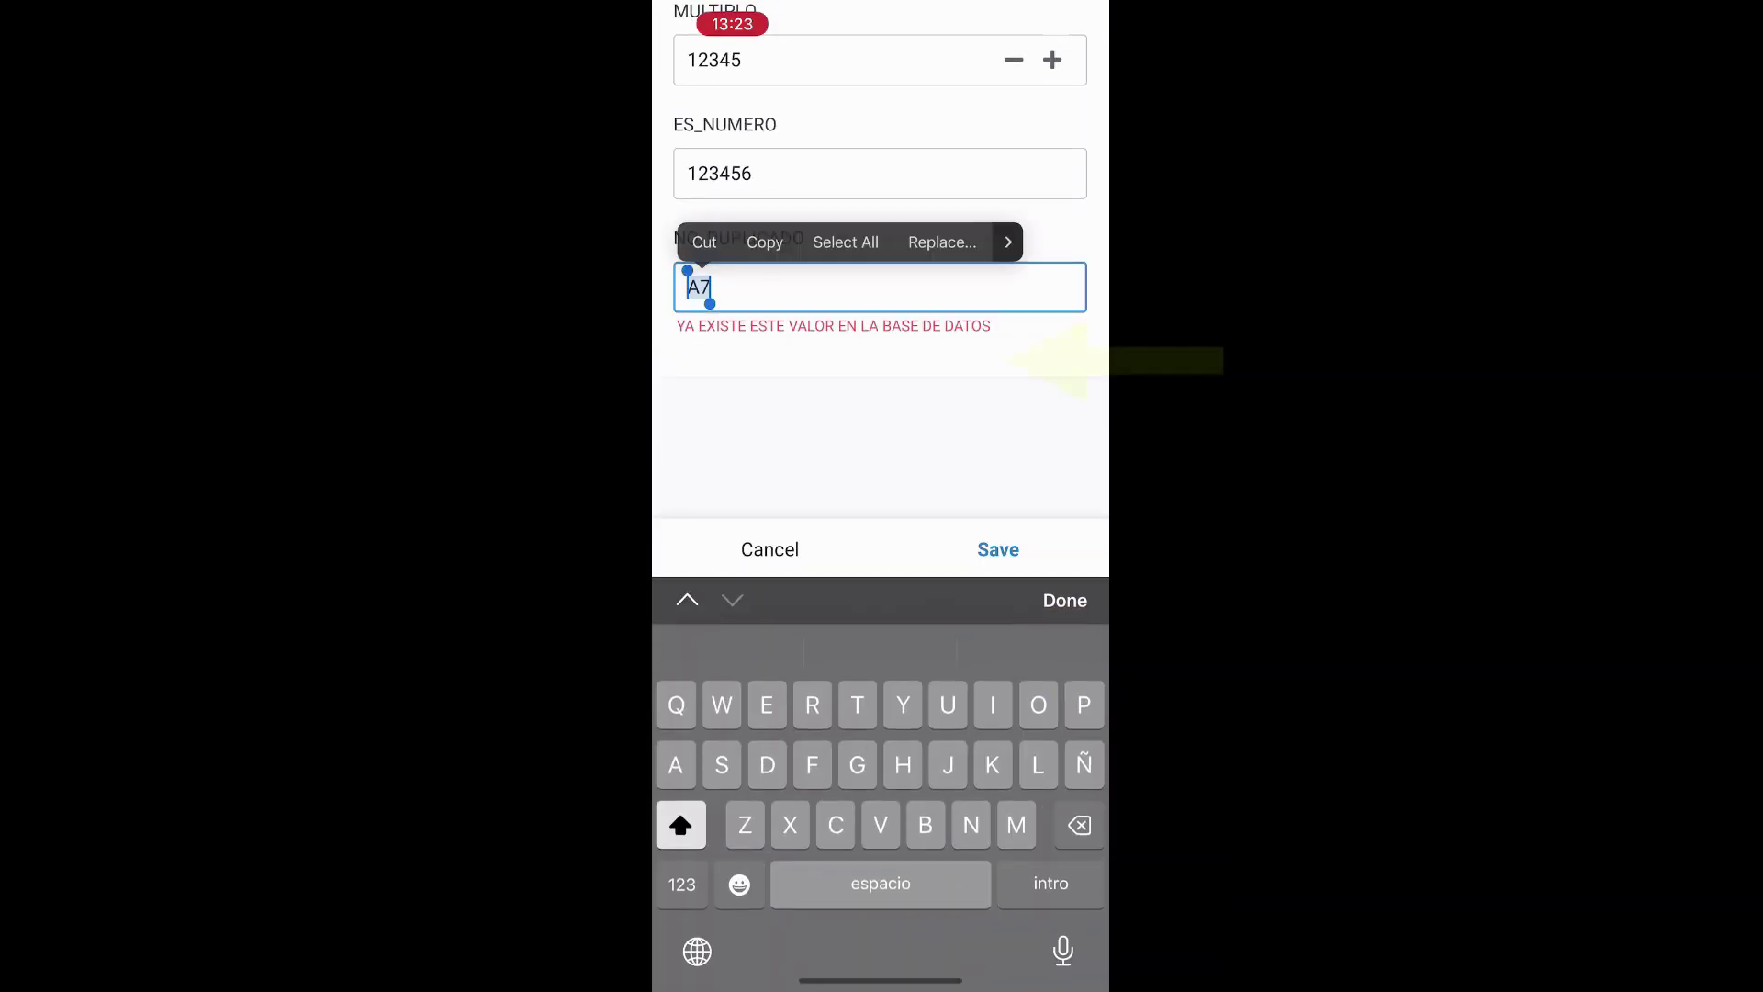
pyautogui.click(726, 287)
pyautogui.write('8')
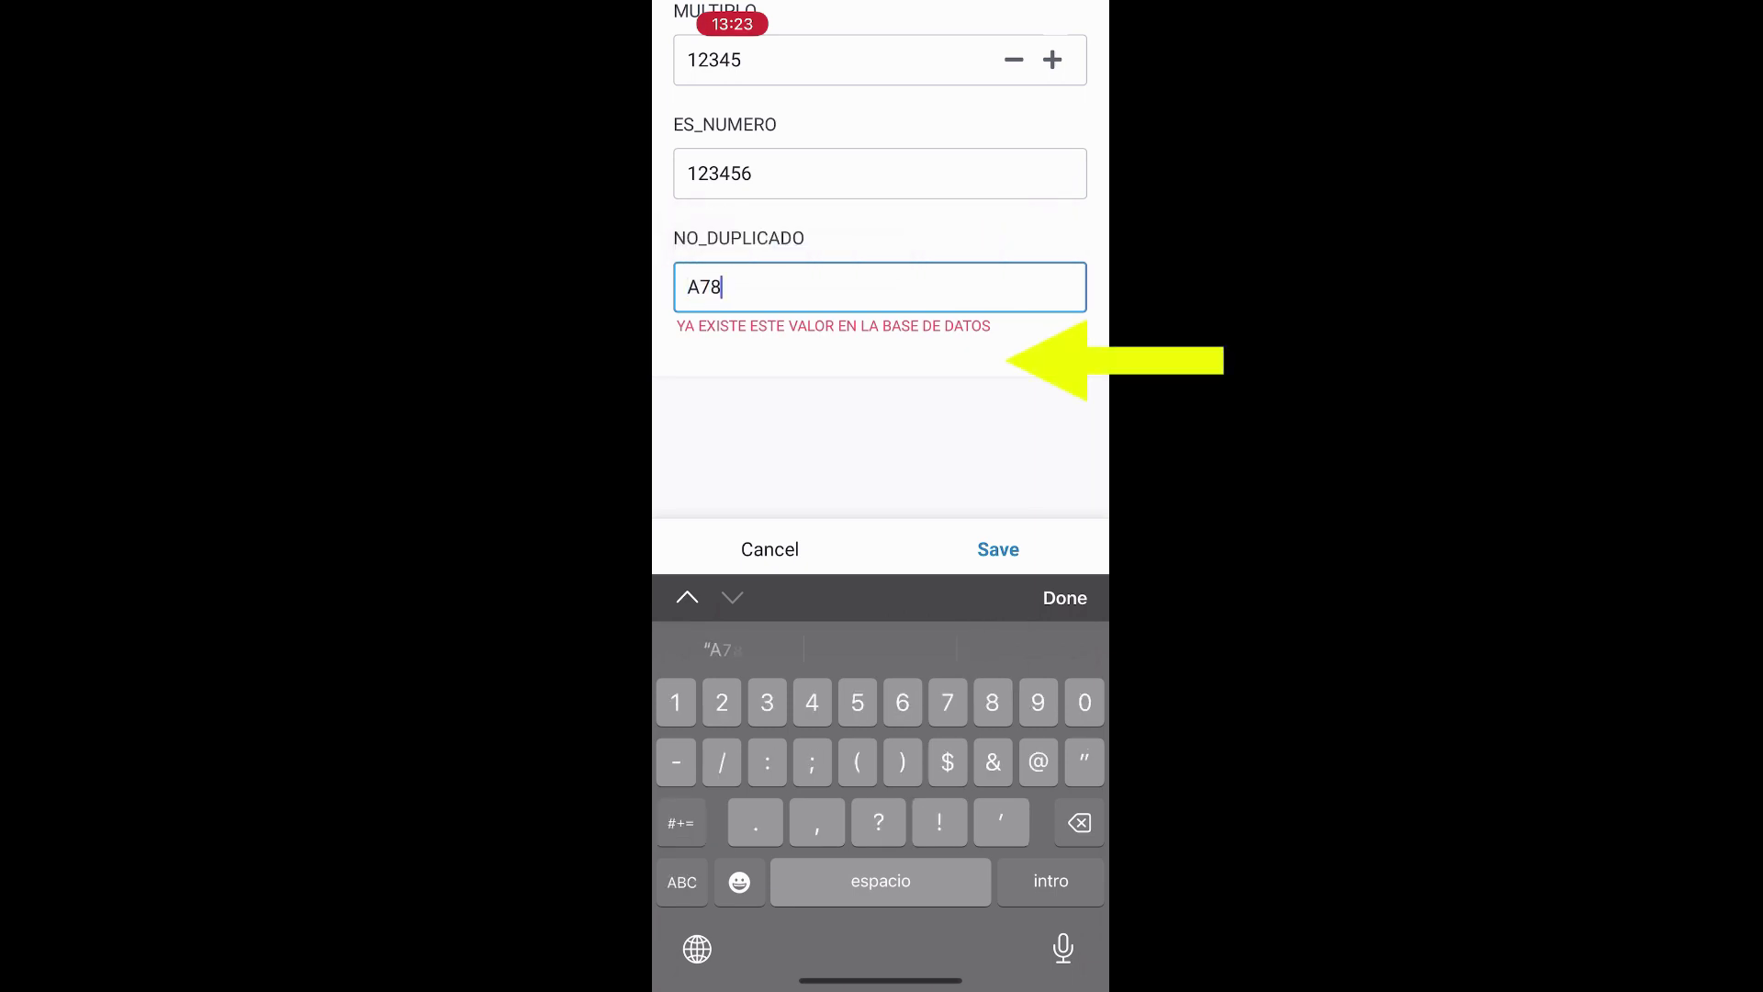
pyautogui.click(1065, 598)
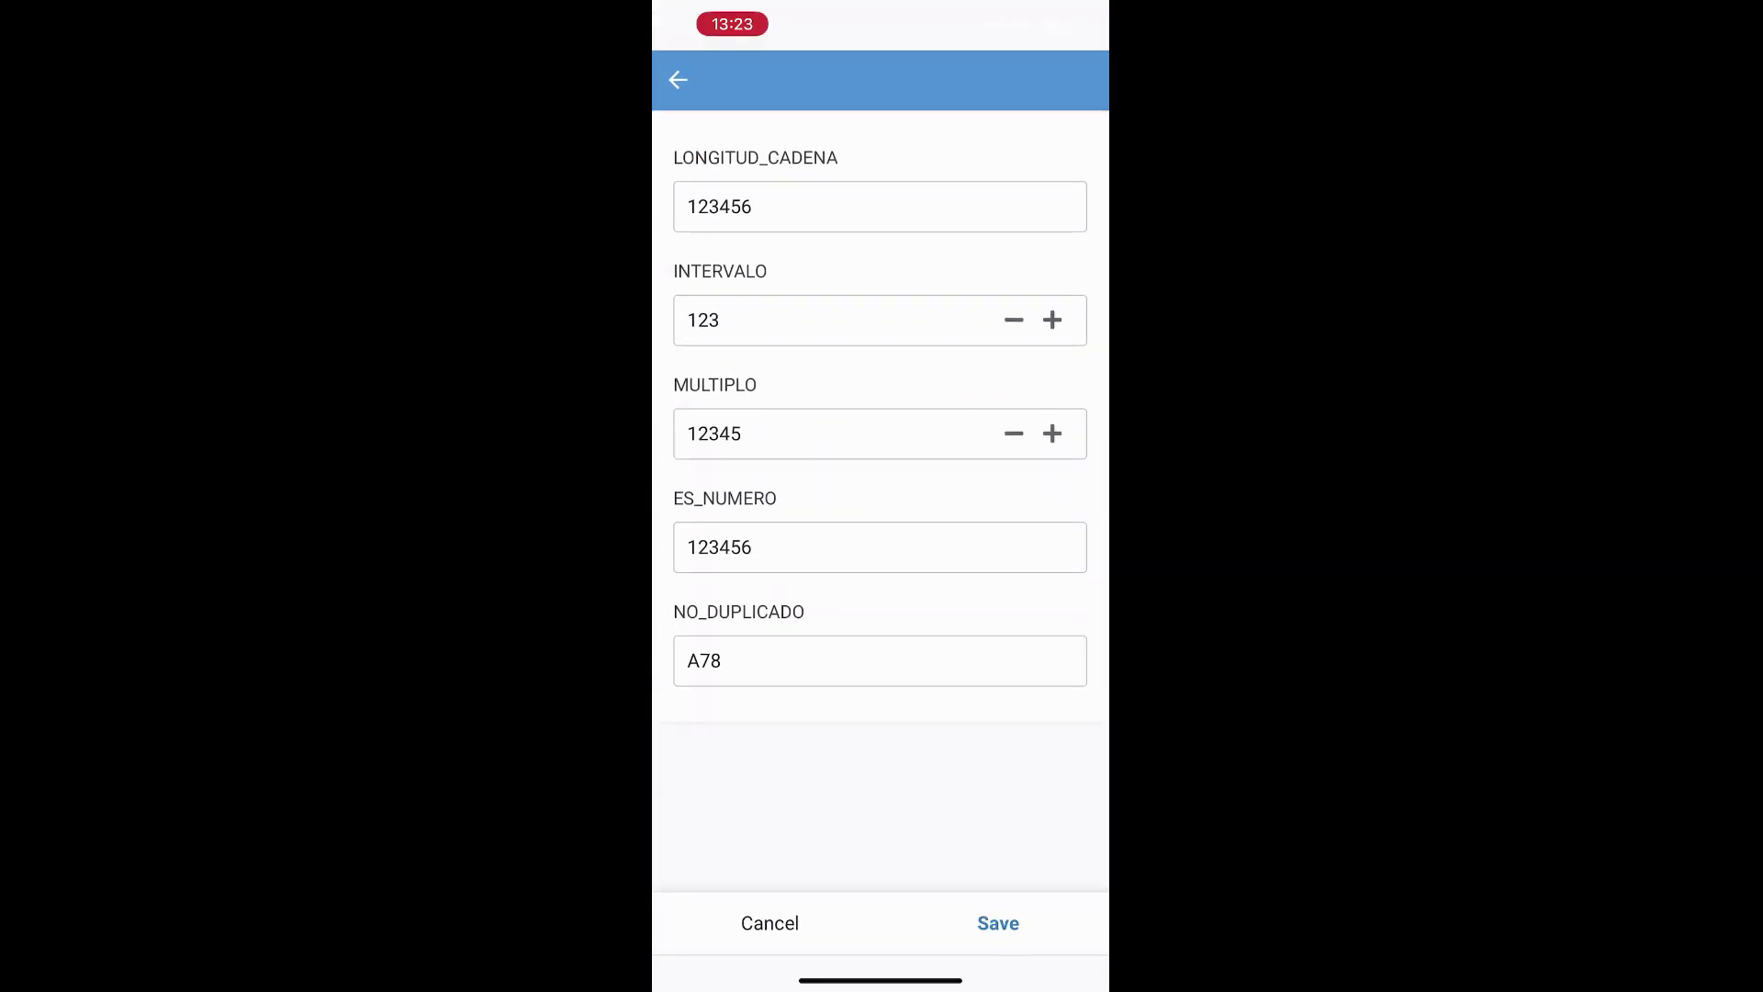
pyautogui.click(998, 923)
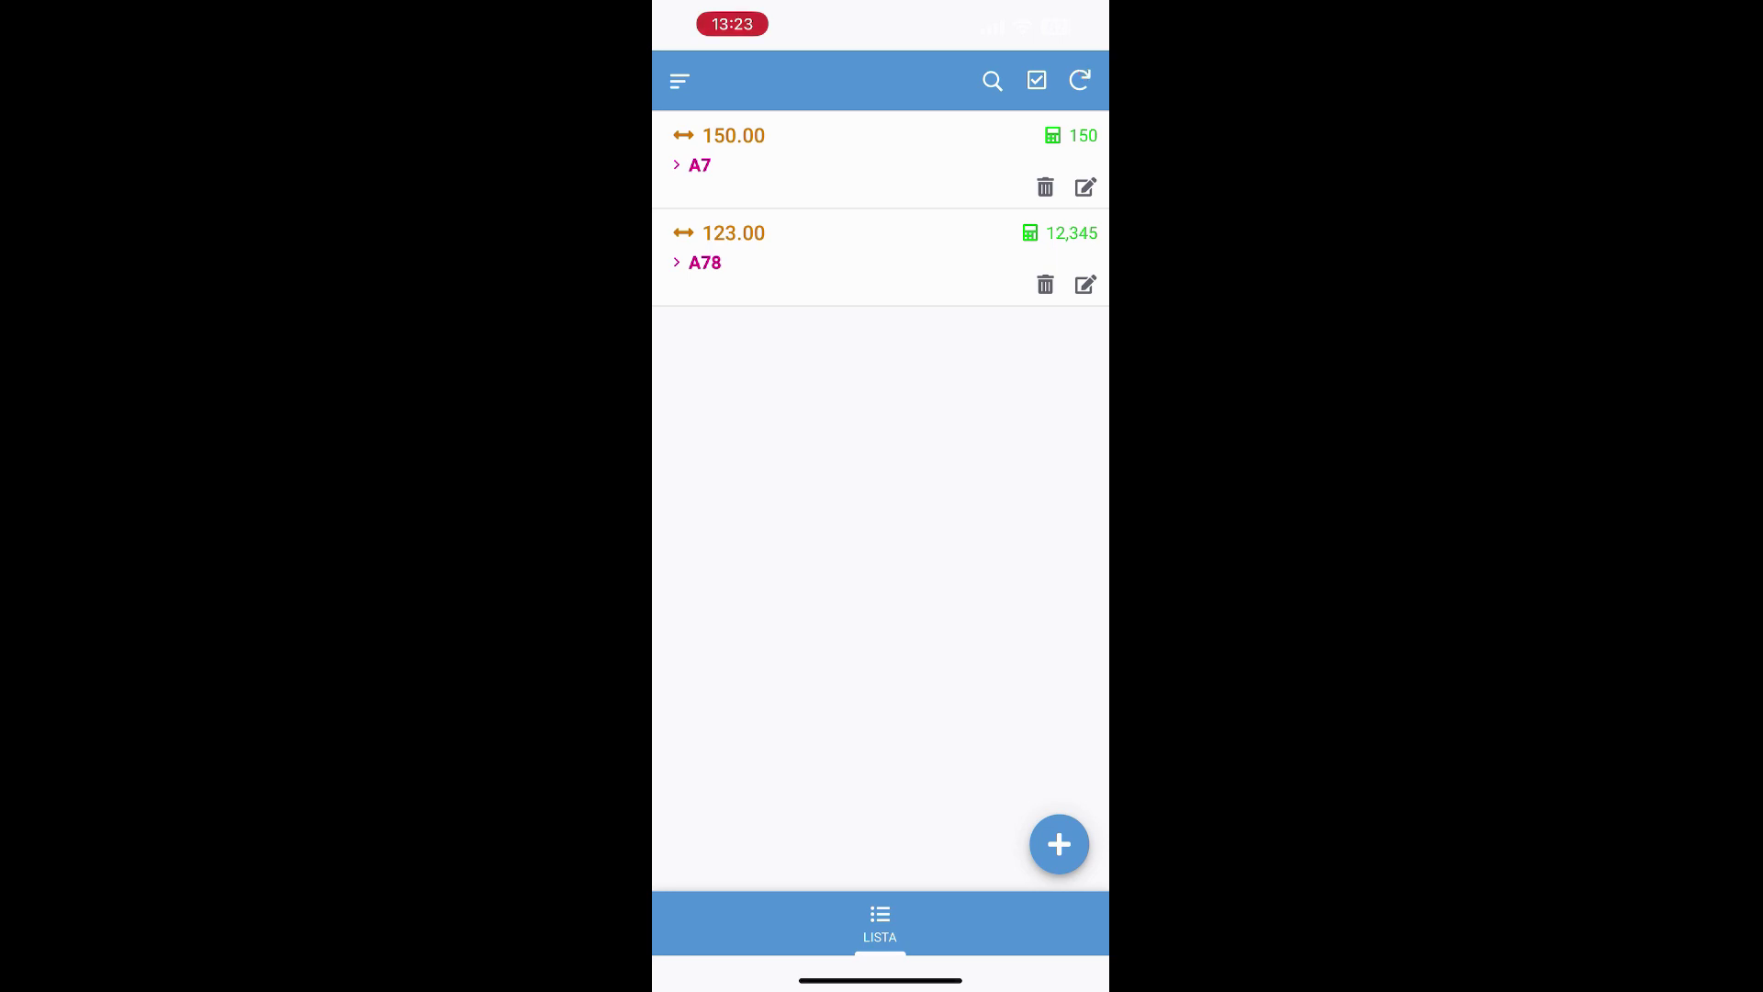
# - Examine the detail view of the A78 record and return to the list
pyautogui.click(864, 258)
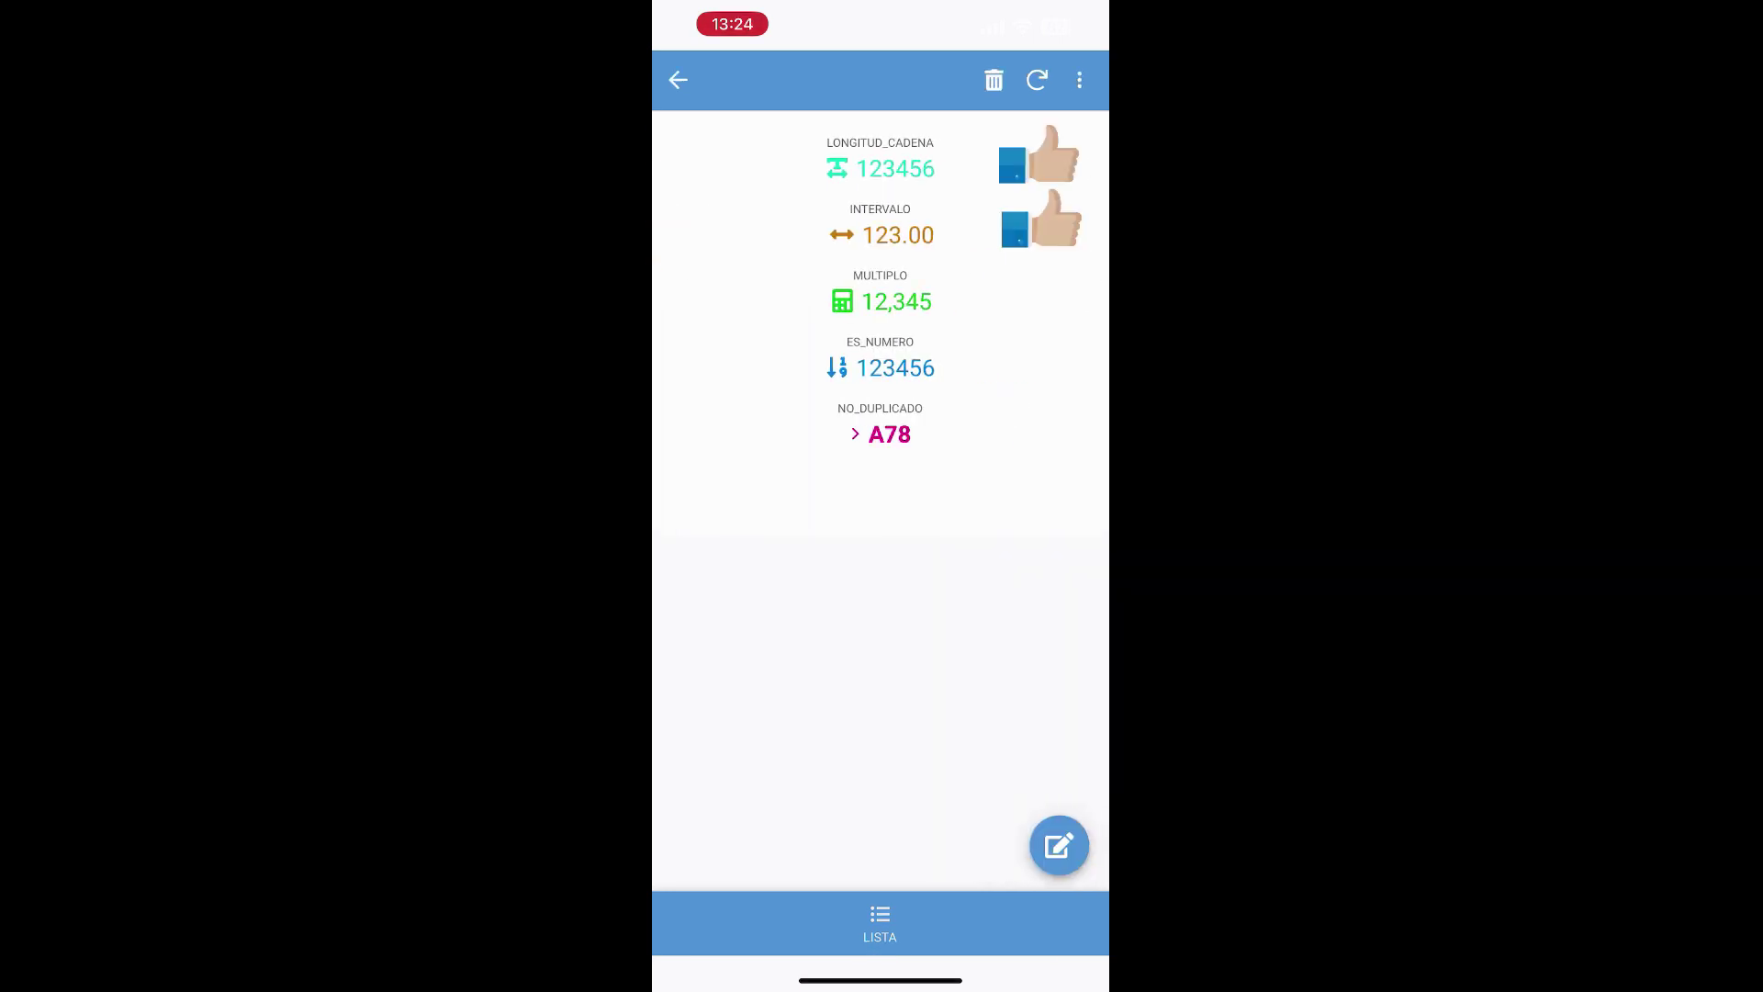
pyautogui.click(678, 80)
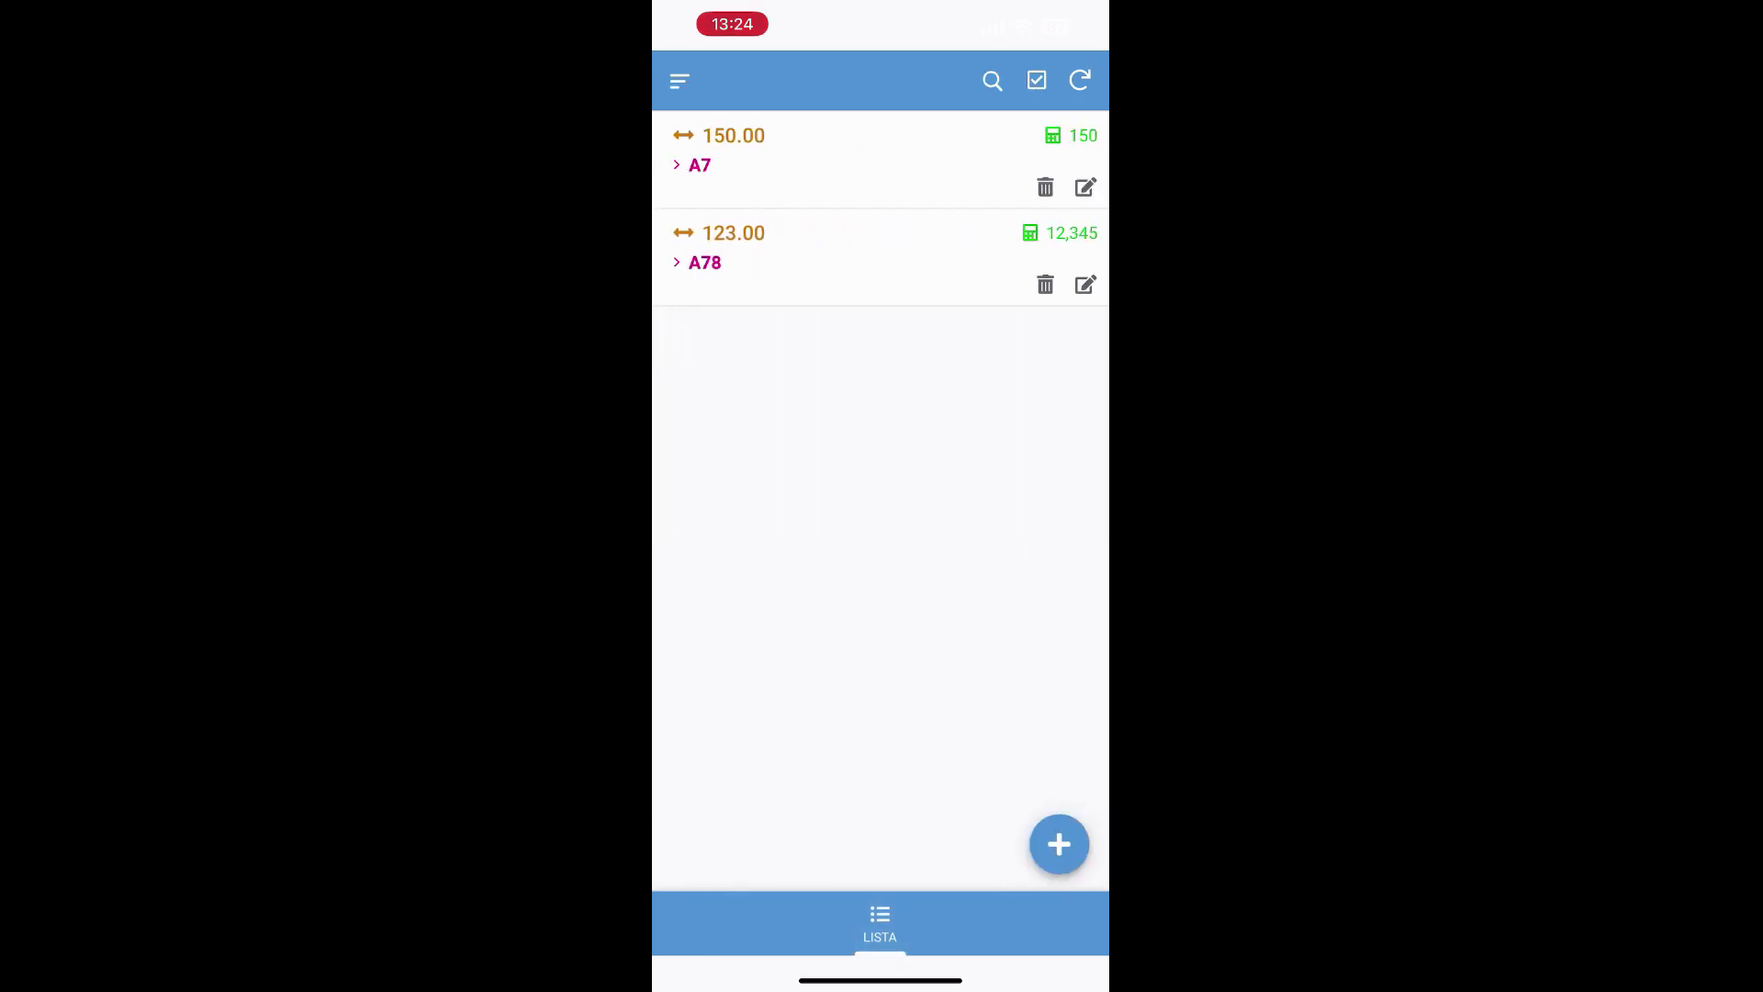
pyautogui.moveTo(1057, 18); pyautogui.dragTo(1056, 459)
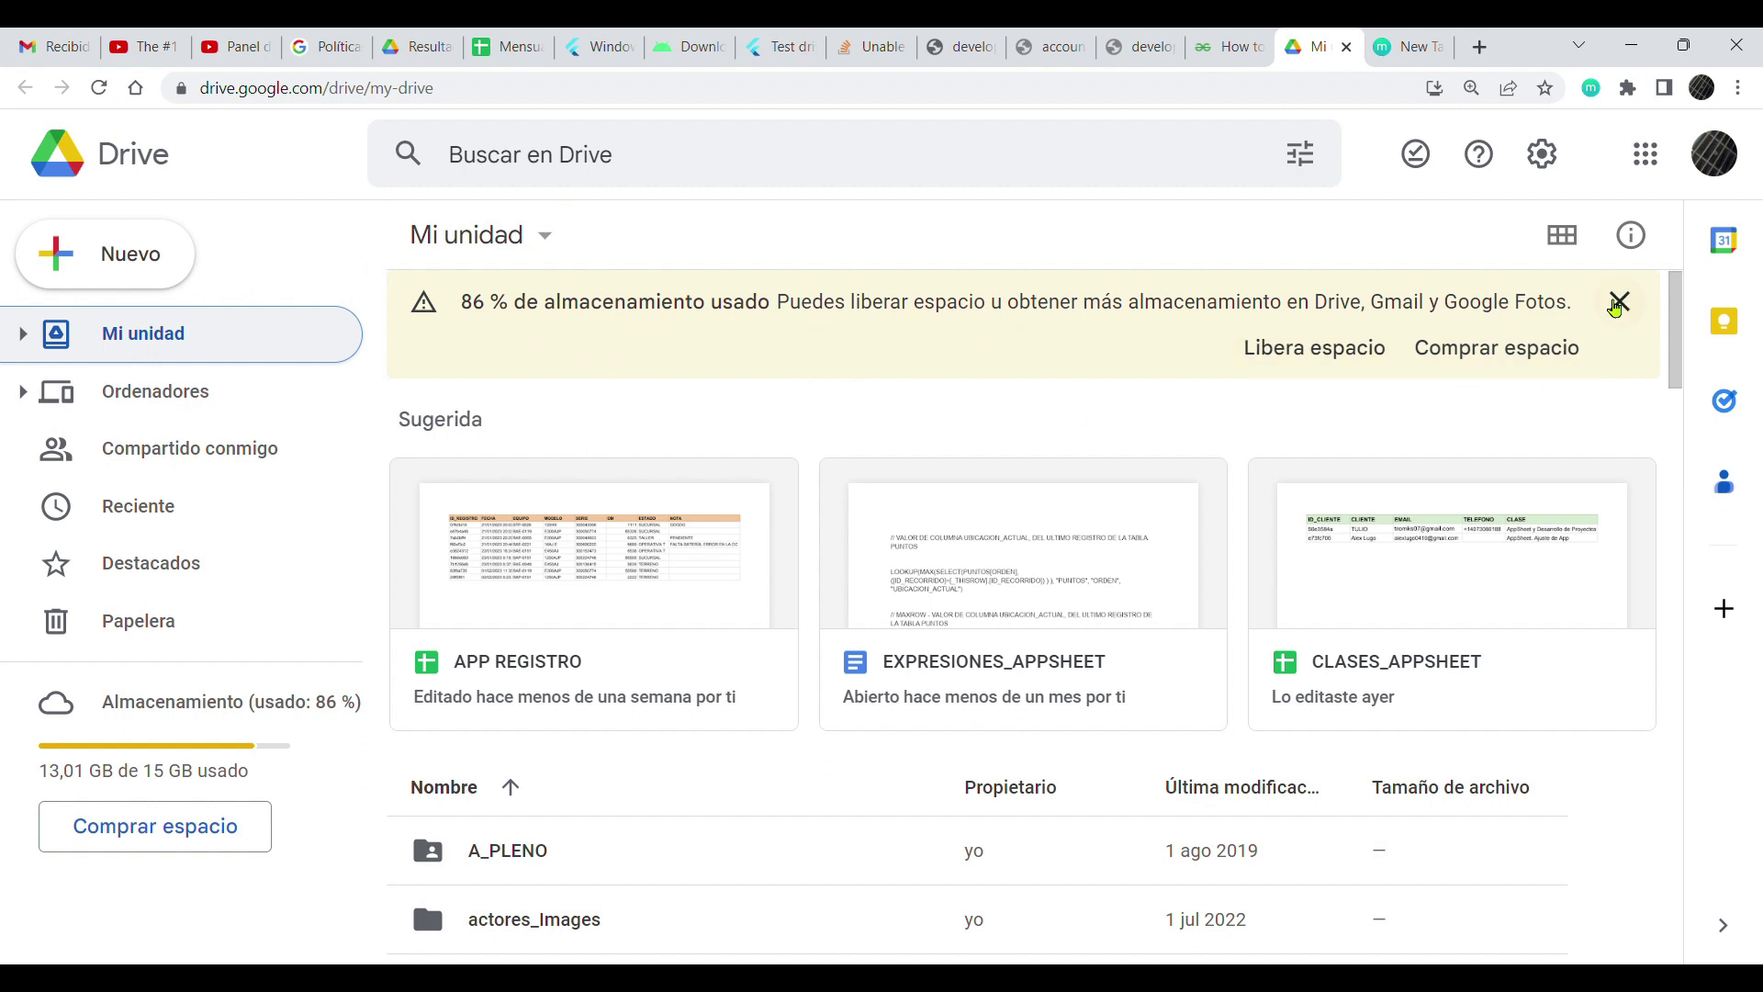
# - In Google Drive, dismiss the storage notice and create a blank Google Sheets spreadsheet
pyautogui.click(1620, 301)
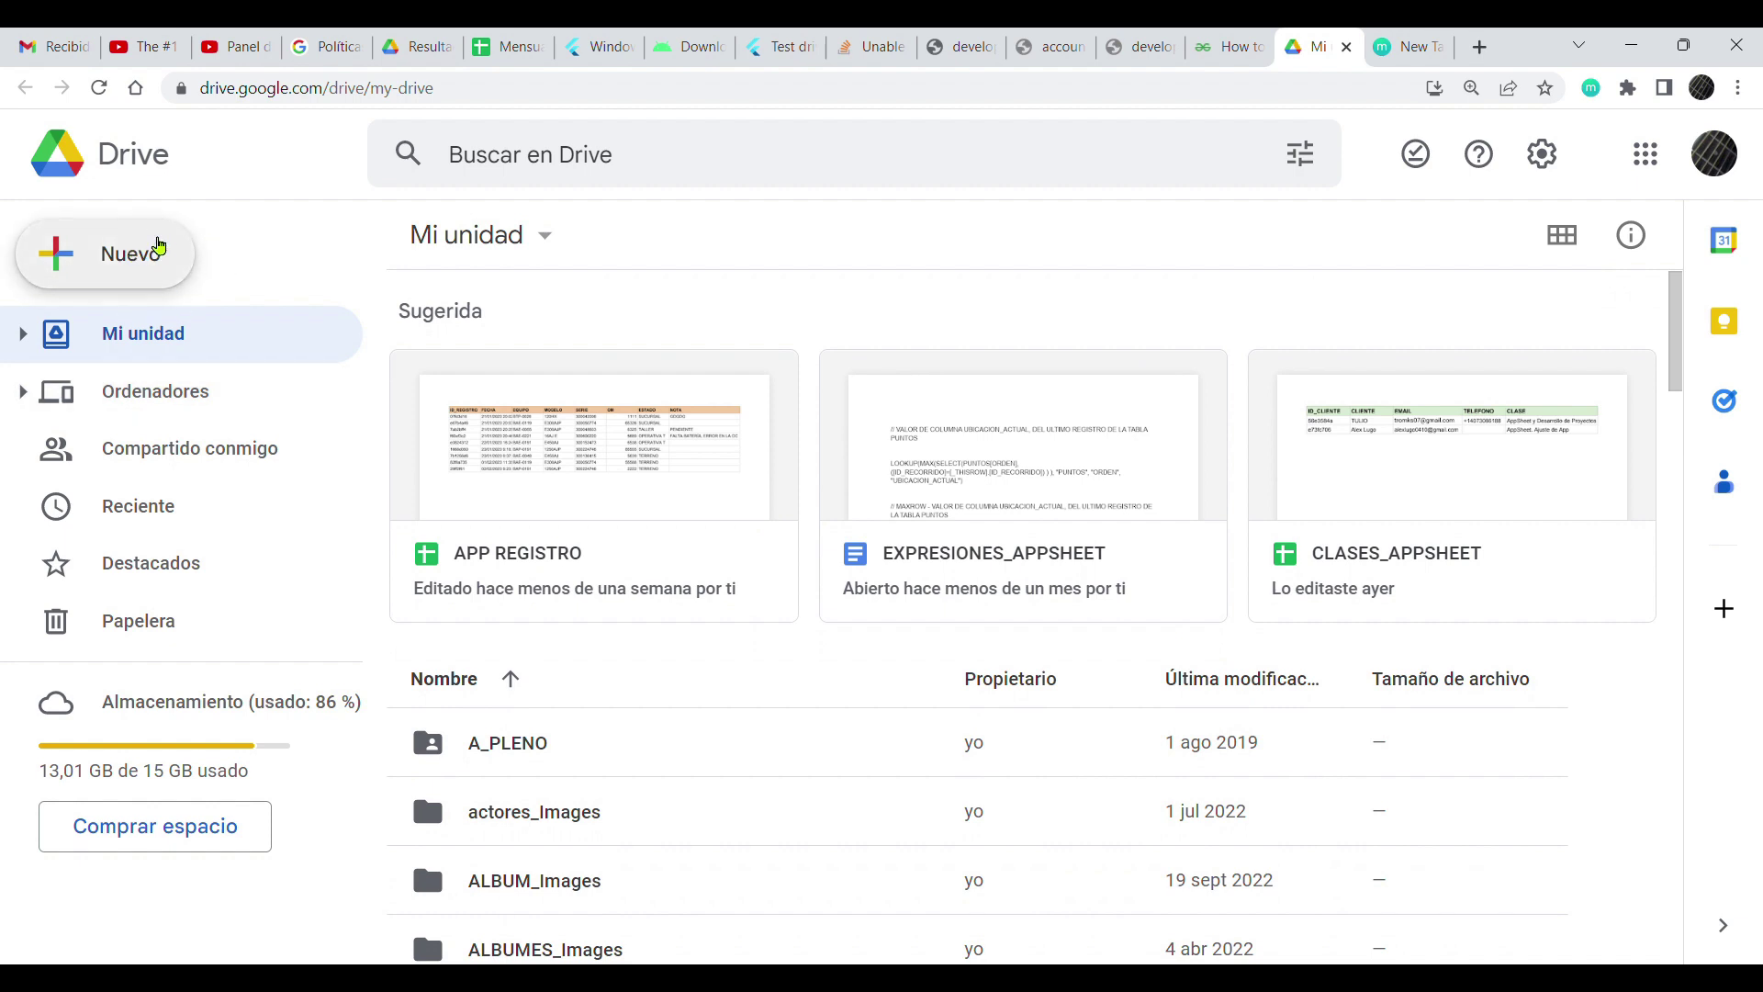
pyautogui.click(142, 252)
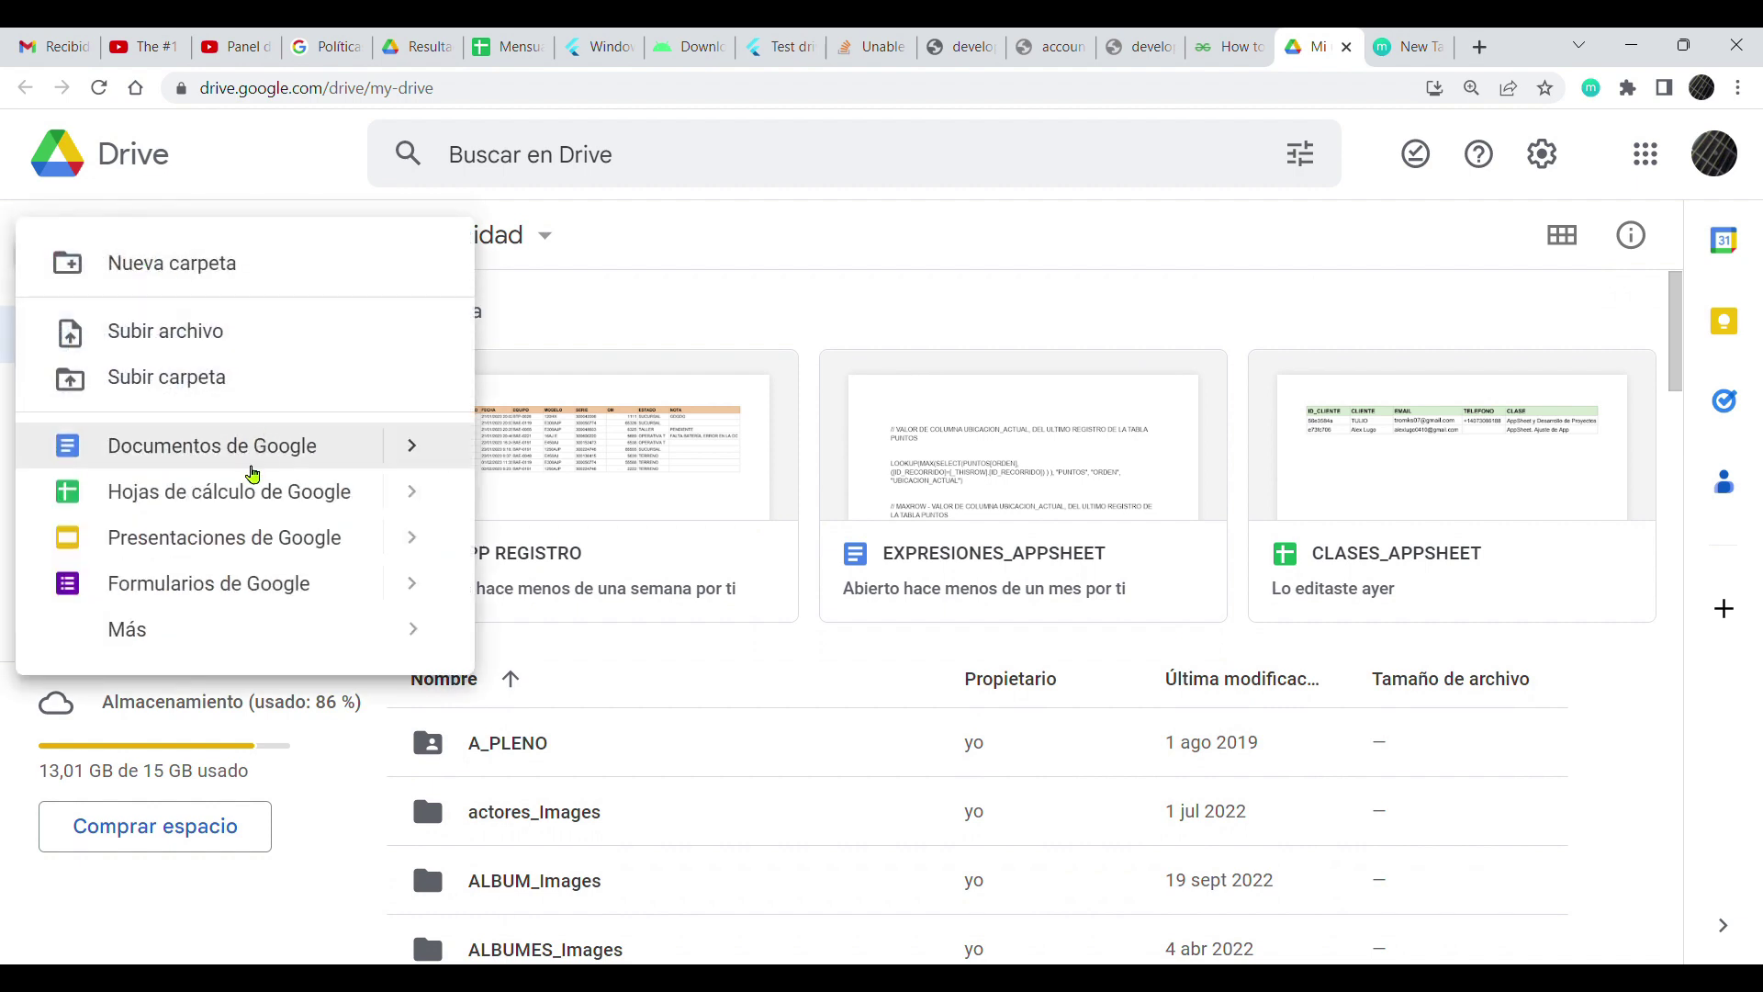
pyautogui.moveTo(477, 508)
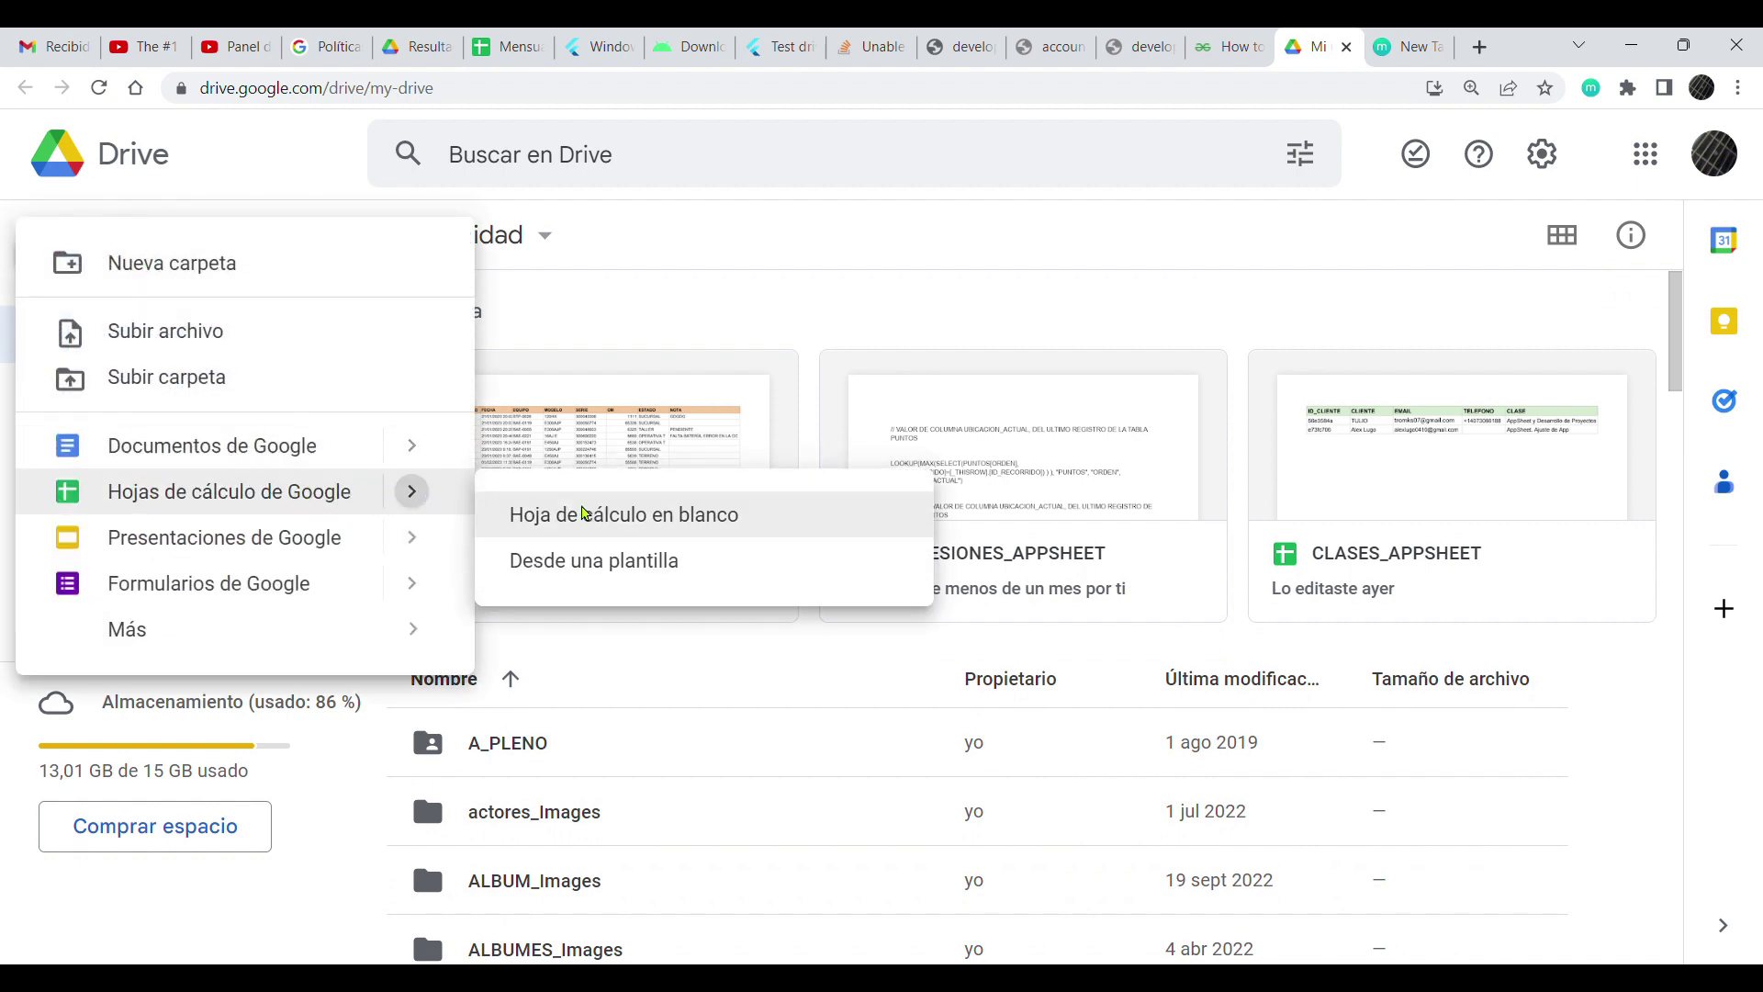
pyautogui.click(587, 514)
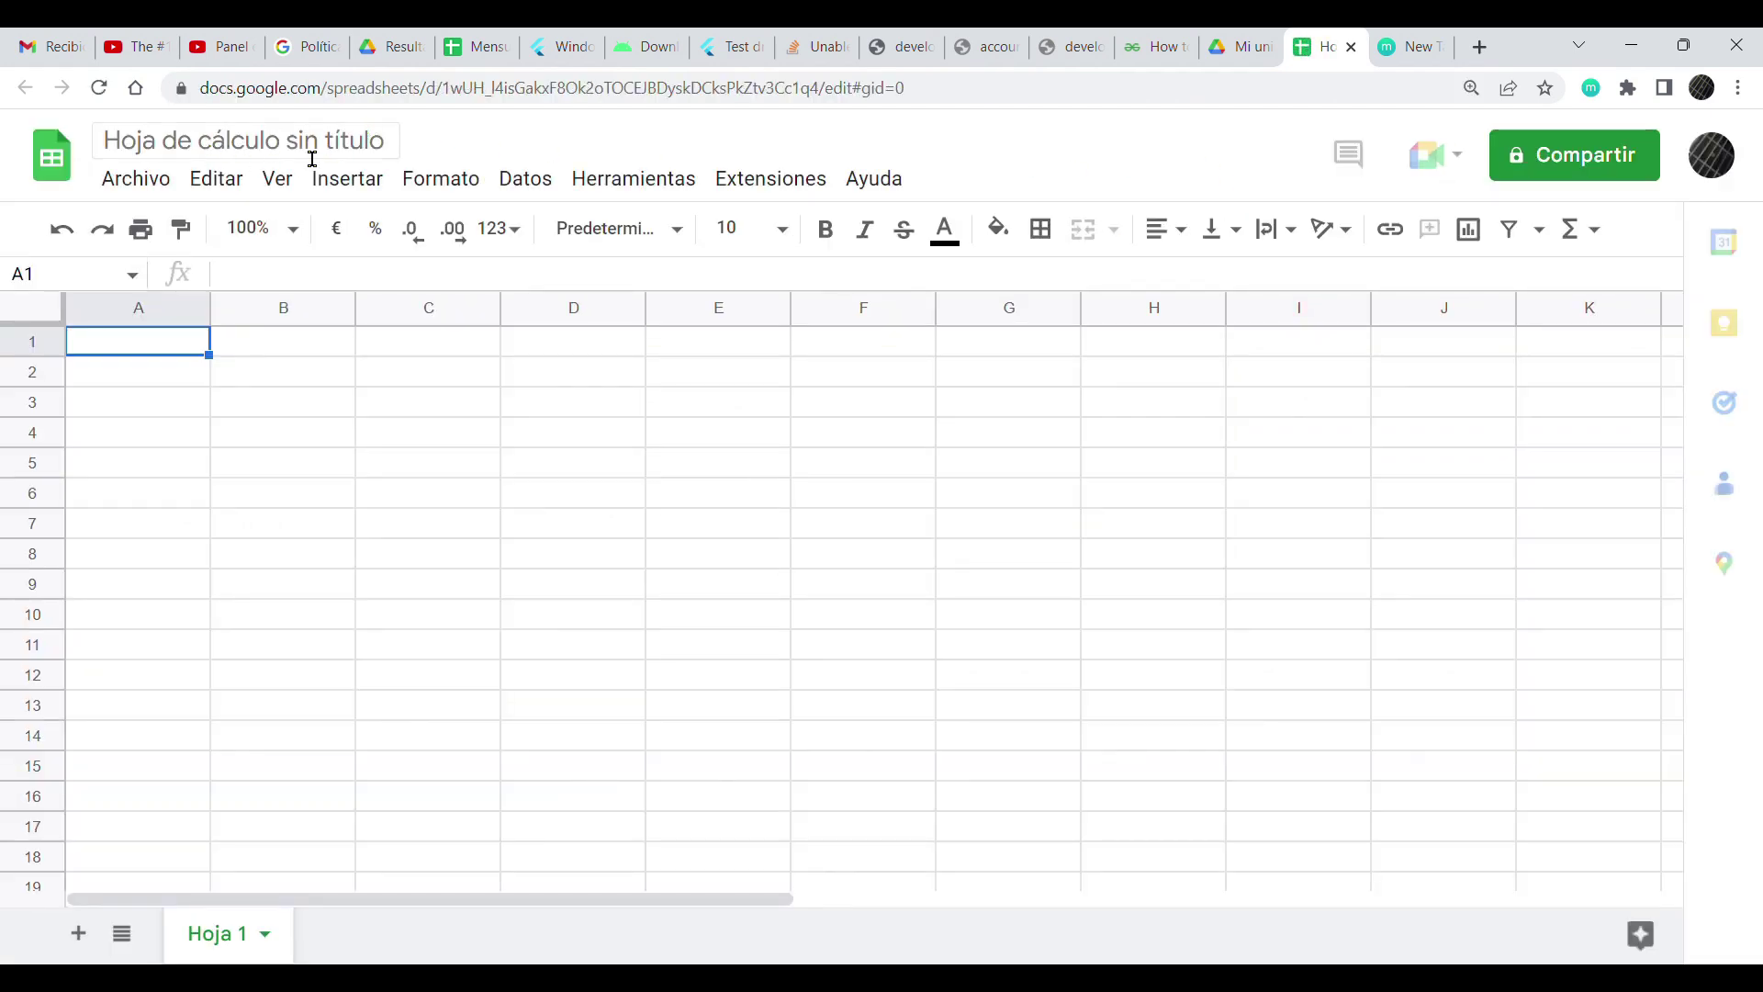
# - Rename the untitled spreadsheet as VALIDACIONES REPASO
pyautogui.click(262, 147)
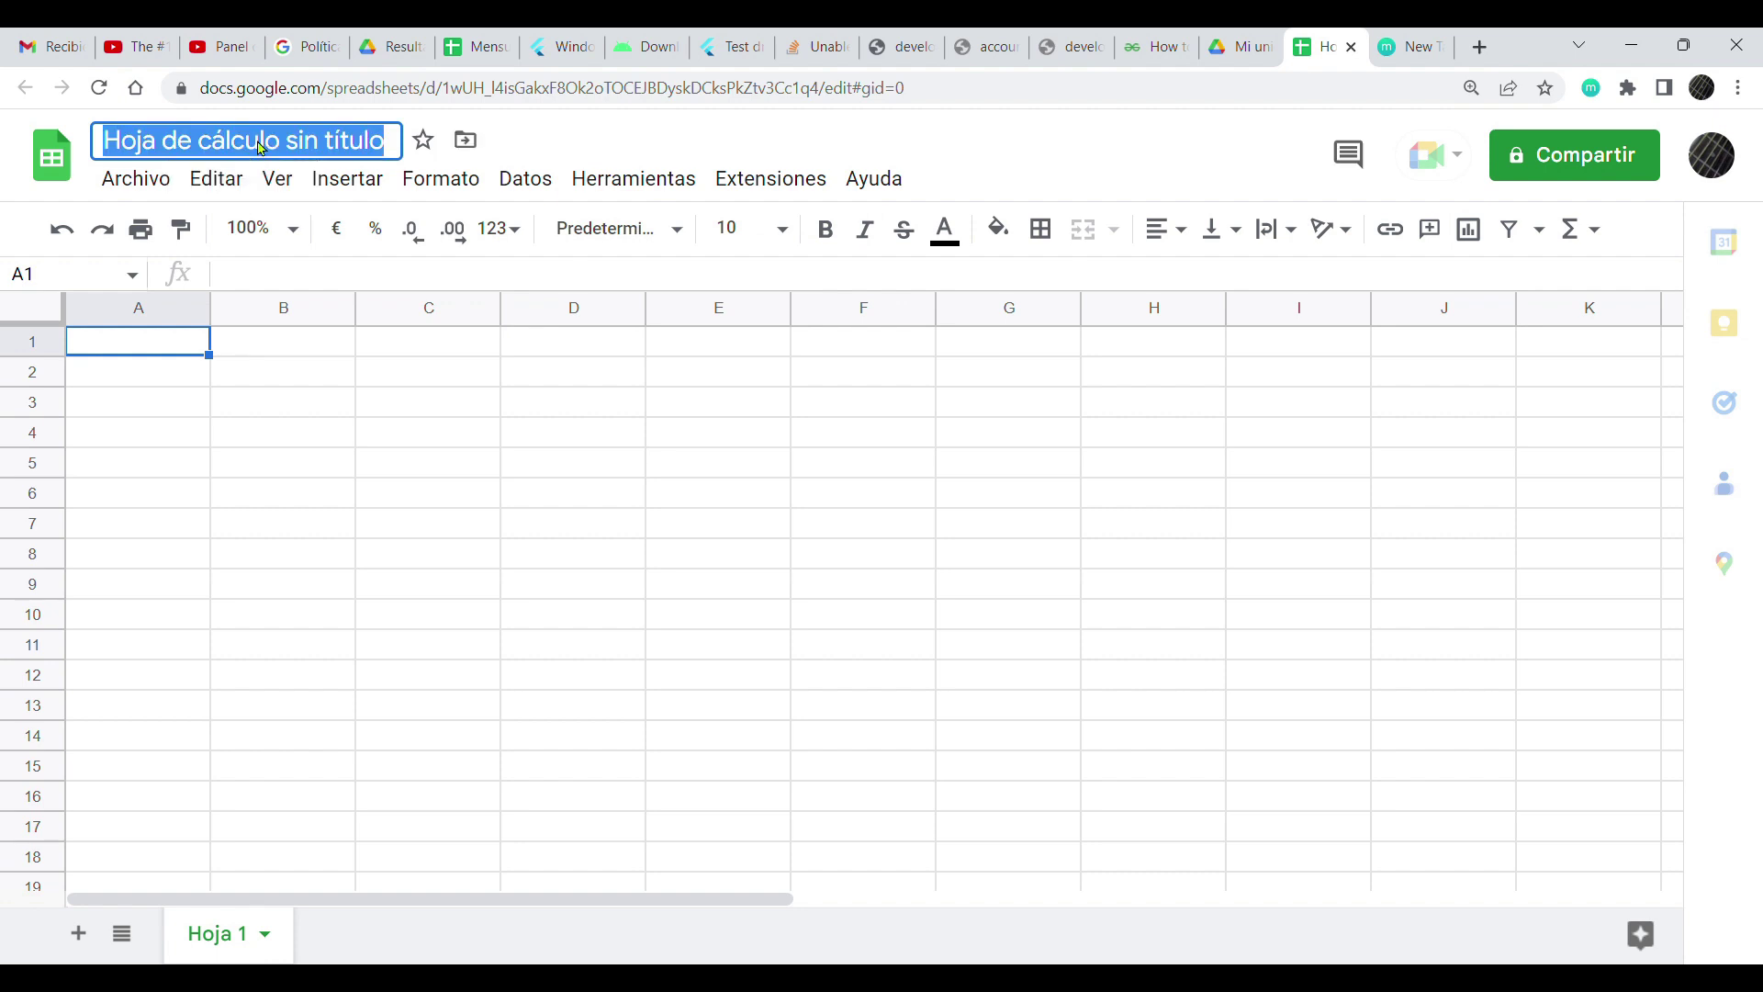
pyautogui.write('VB')
pyautogui.press('BackSpace')
pyautogui.write('ALIDACIONES')
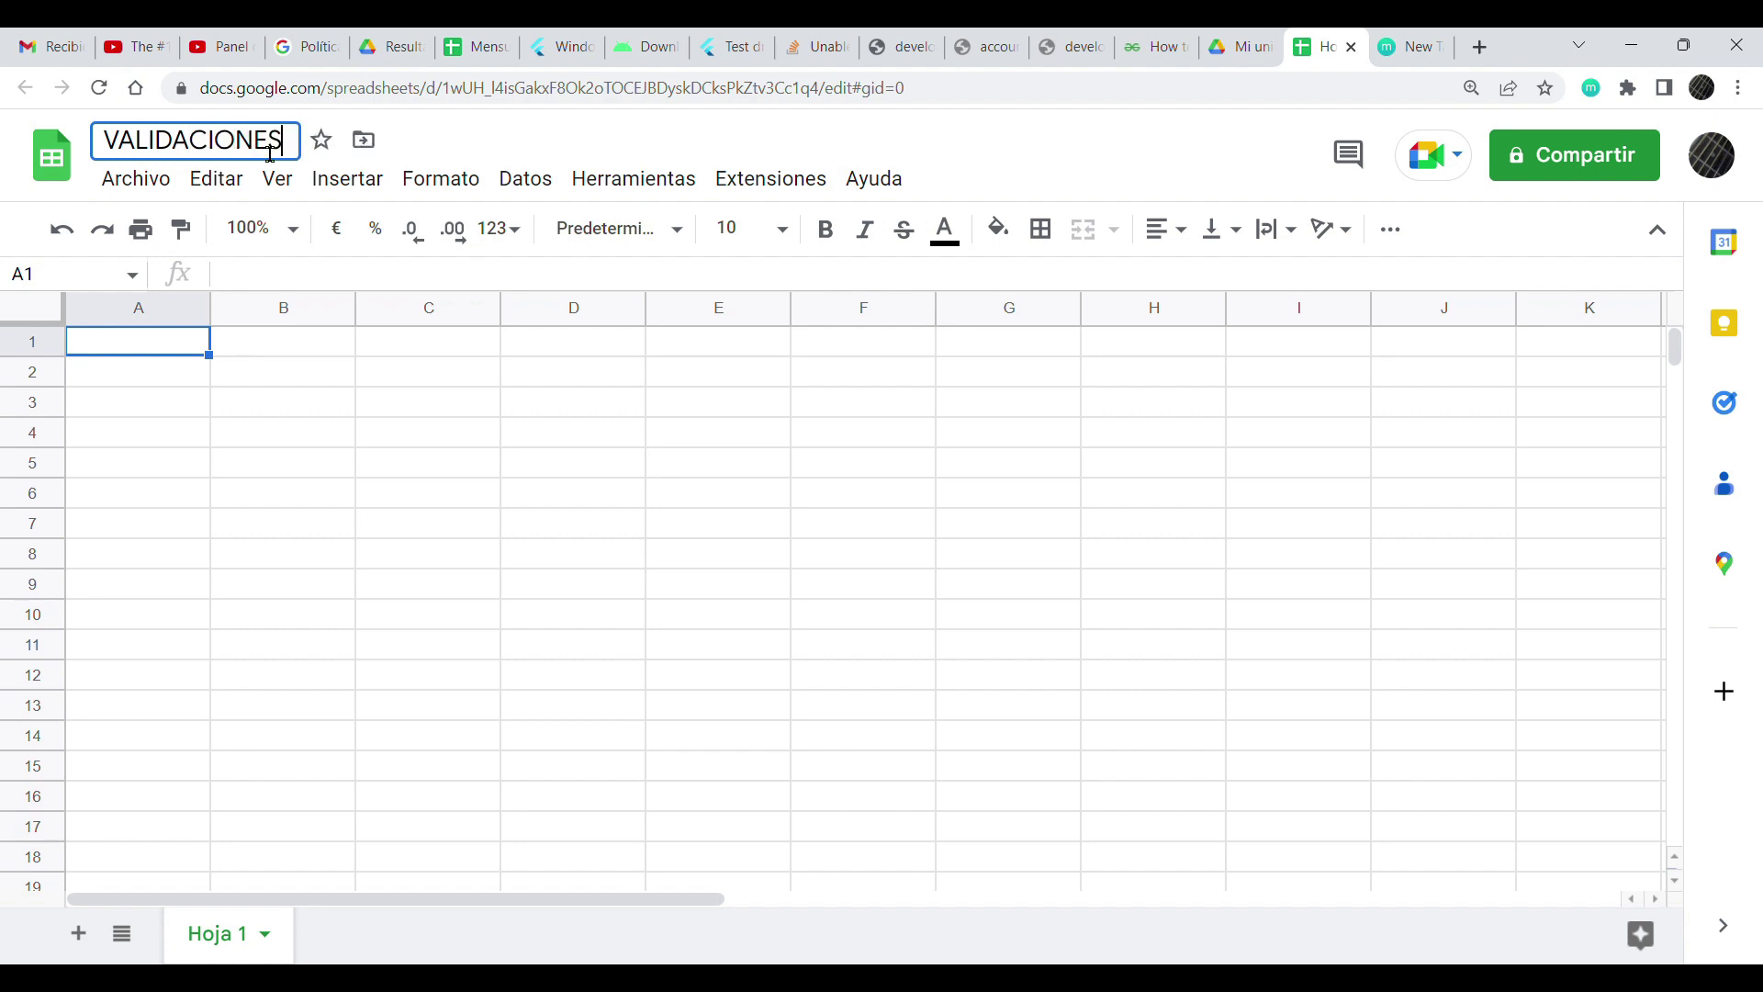
pyautogui.write(' REAPS')
pyautogui.press('BackSpace')
pyautogui.press('BackSpace')
pyautogui.press('BackSpace')
pyautogui.write('PASO')
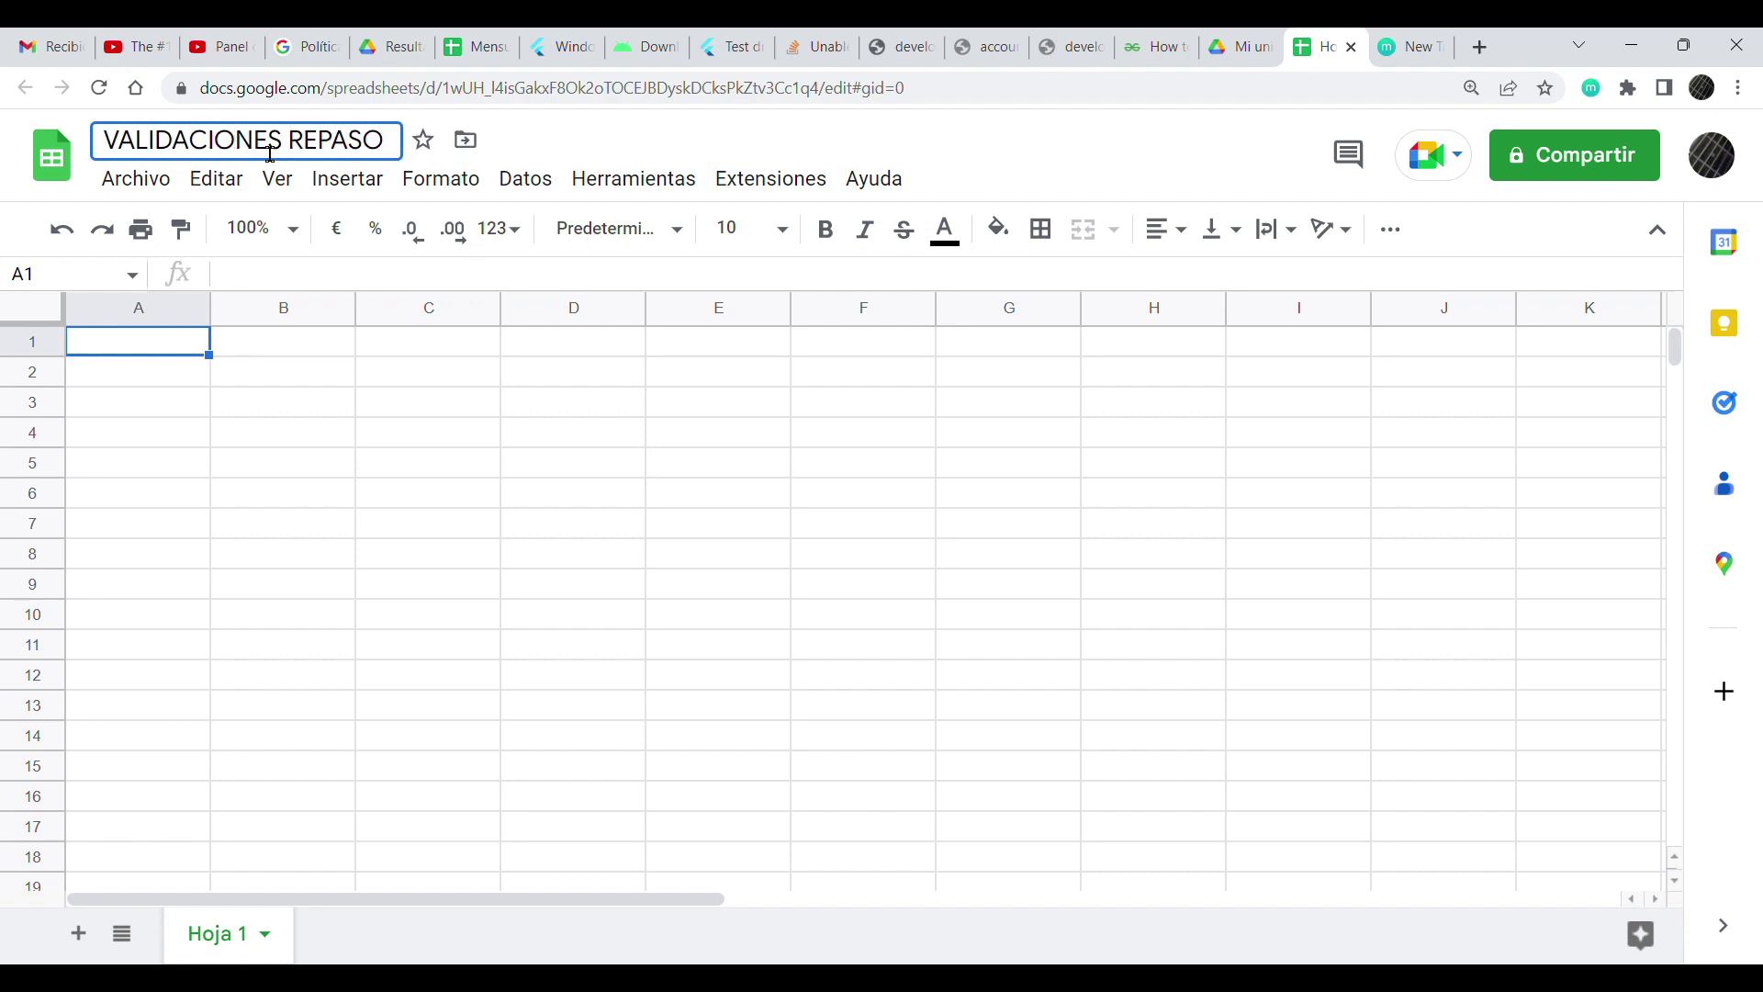
pyautogui.click(937, 150)
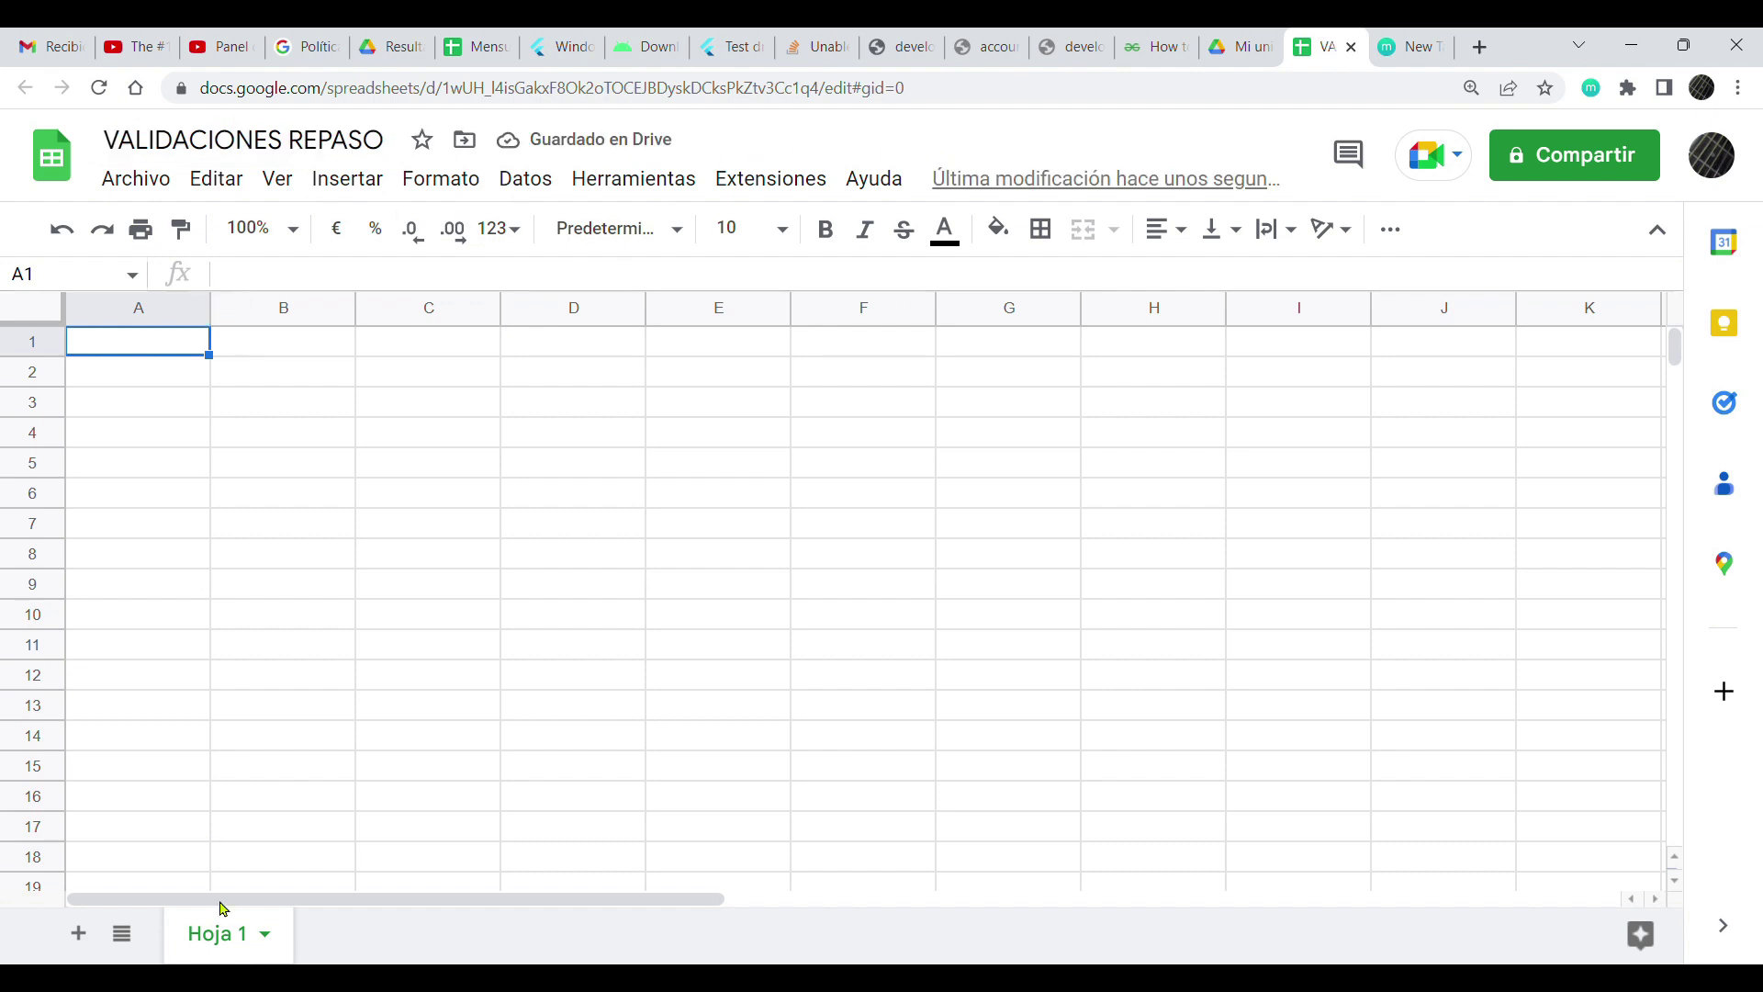
# - Rename the sheet Hoja 1 as LISTA
pyautogui.doubleClick(222, 938)
pyautogui.write('LISTA')
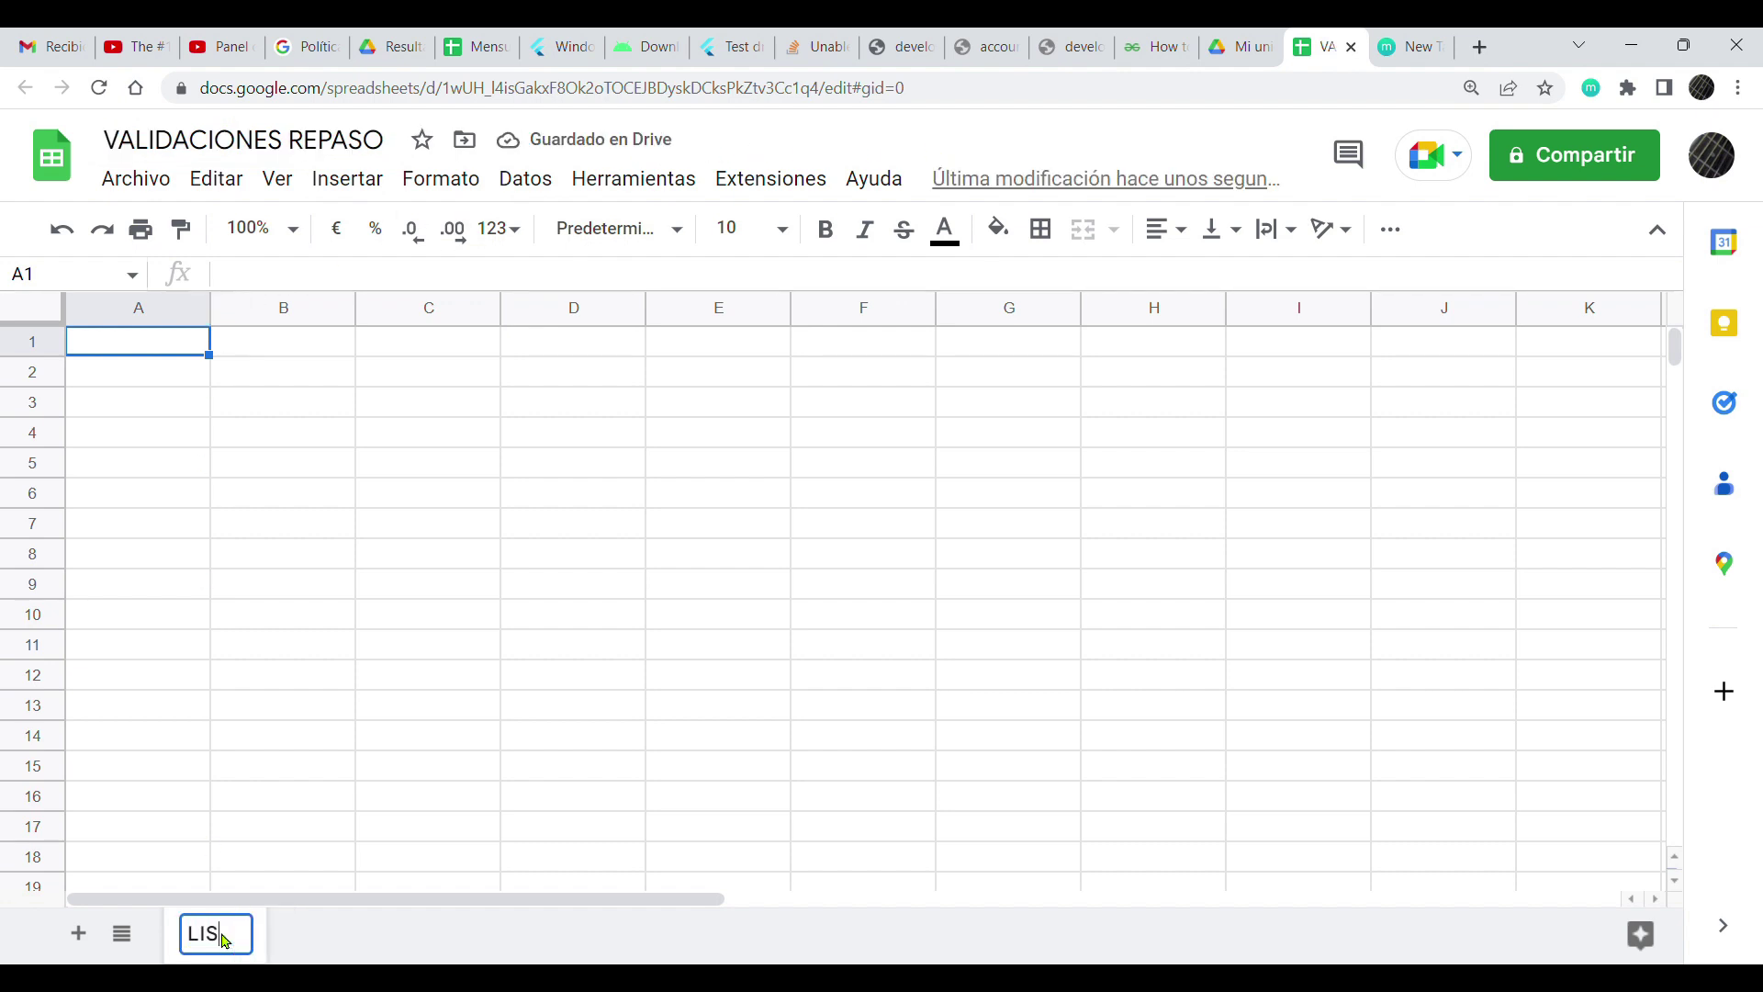
pyautogui.click(339, 787)
# - Enter the column headers ID in cell A1 and LONGITUD_CADENA in cell B1
pyautogui.click(168, 361)
pyautogui.write('ID')
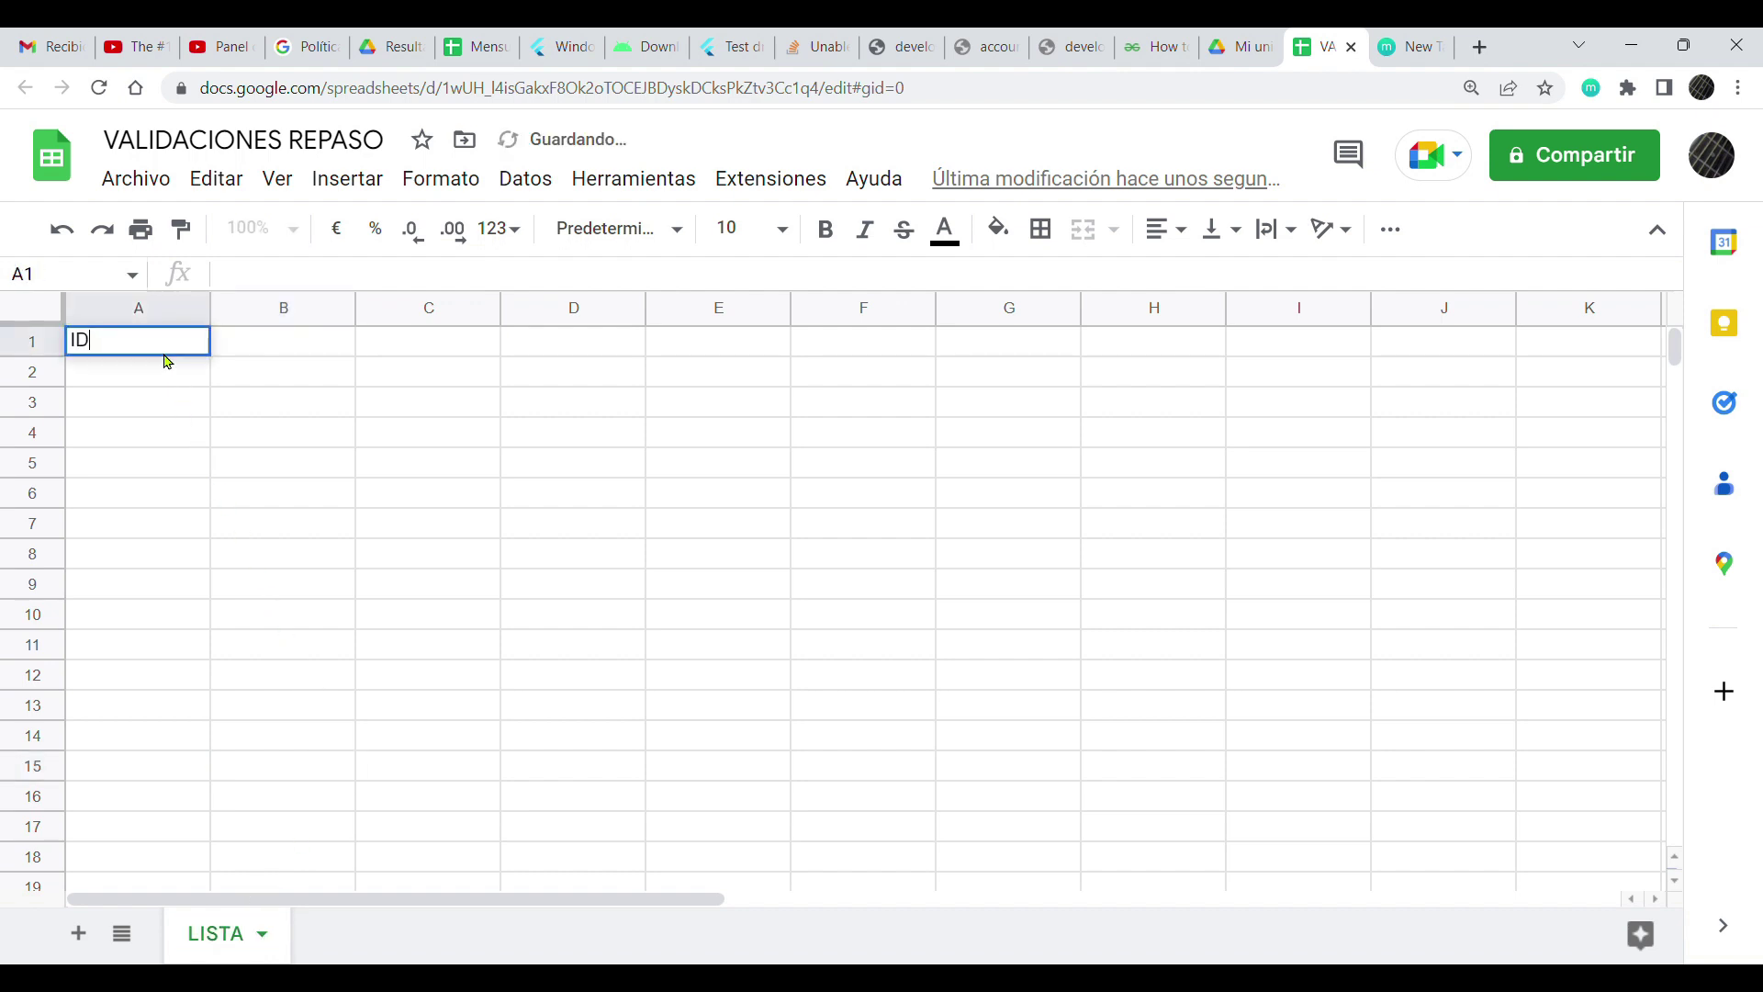
pyautogui.press('Tab')
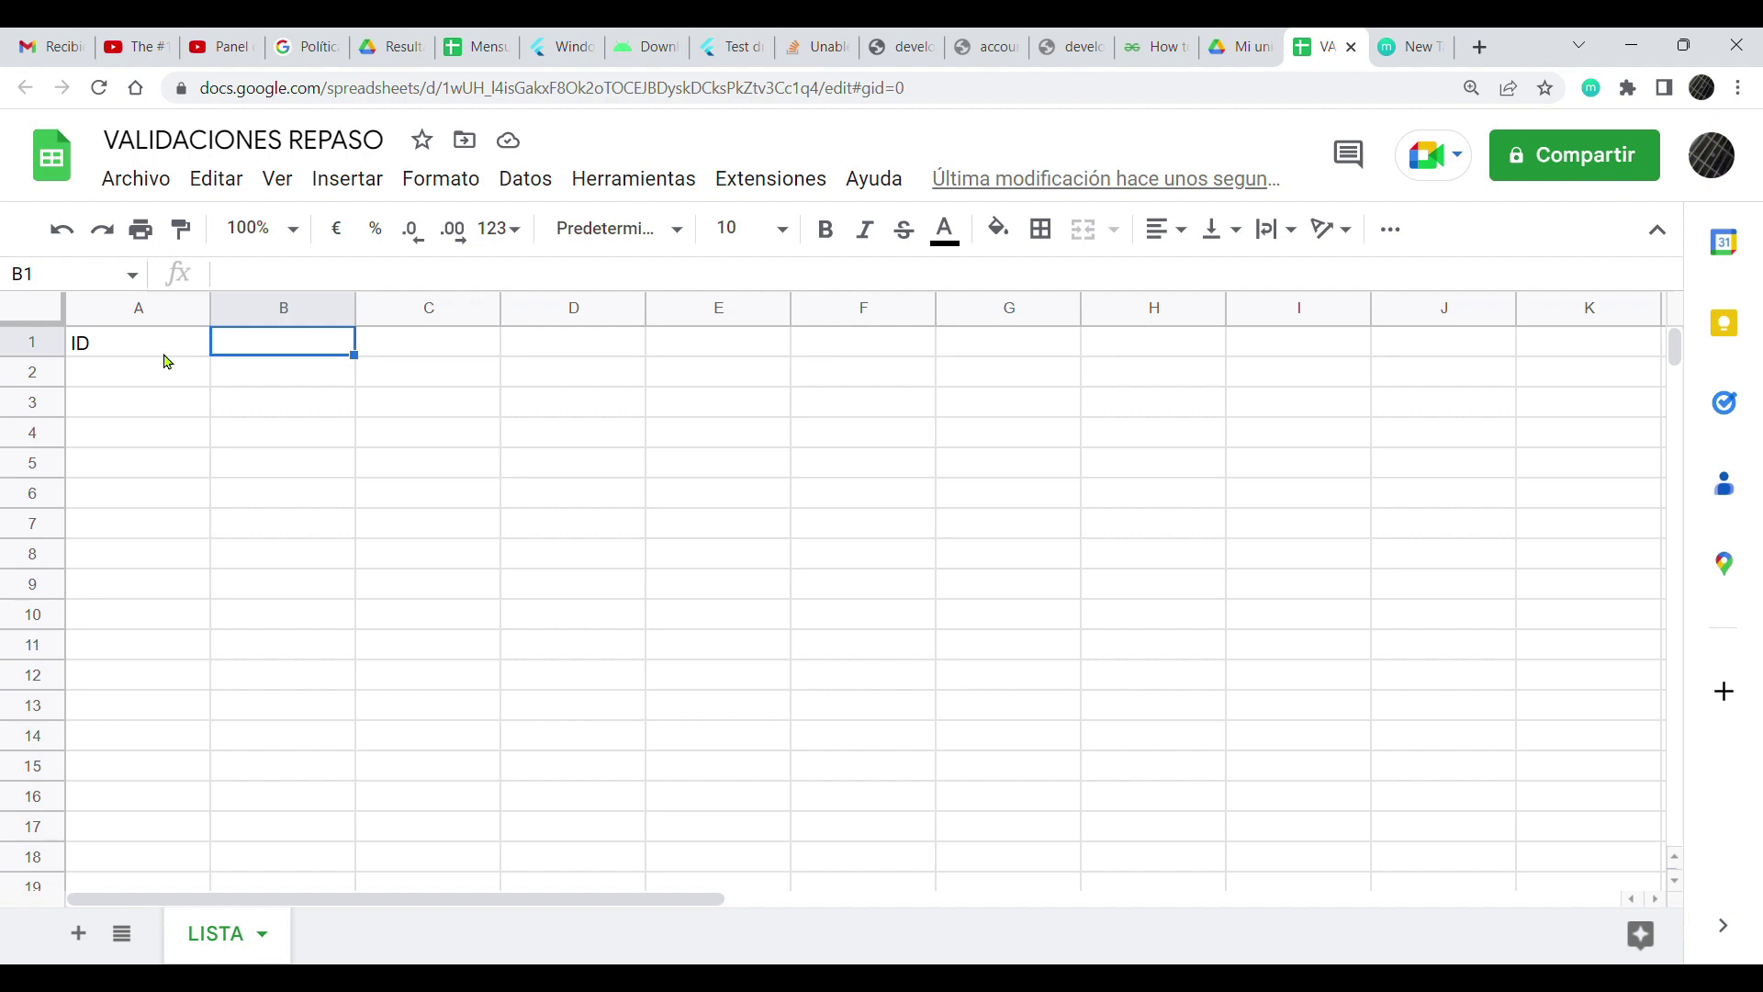
pyautogui.write('LONGITUD')
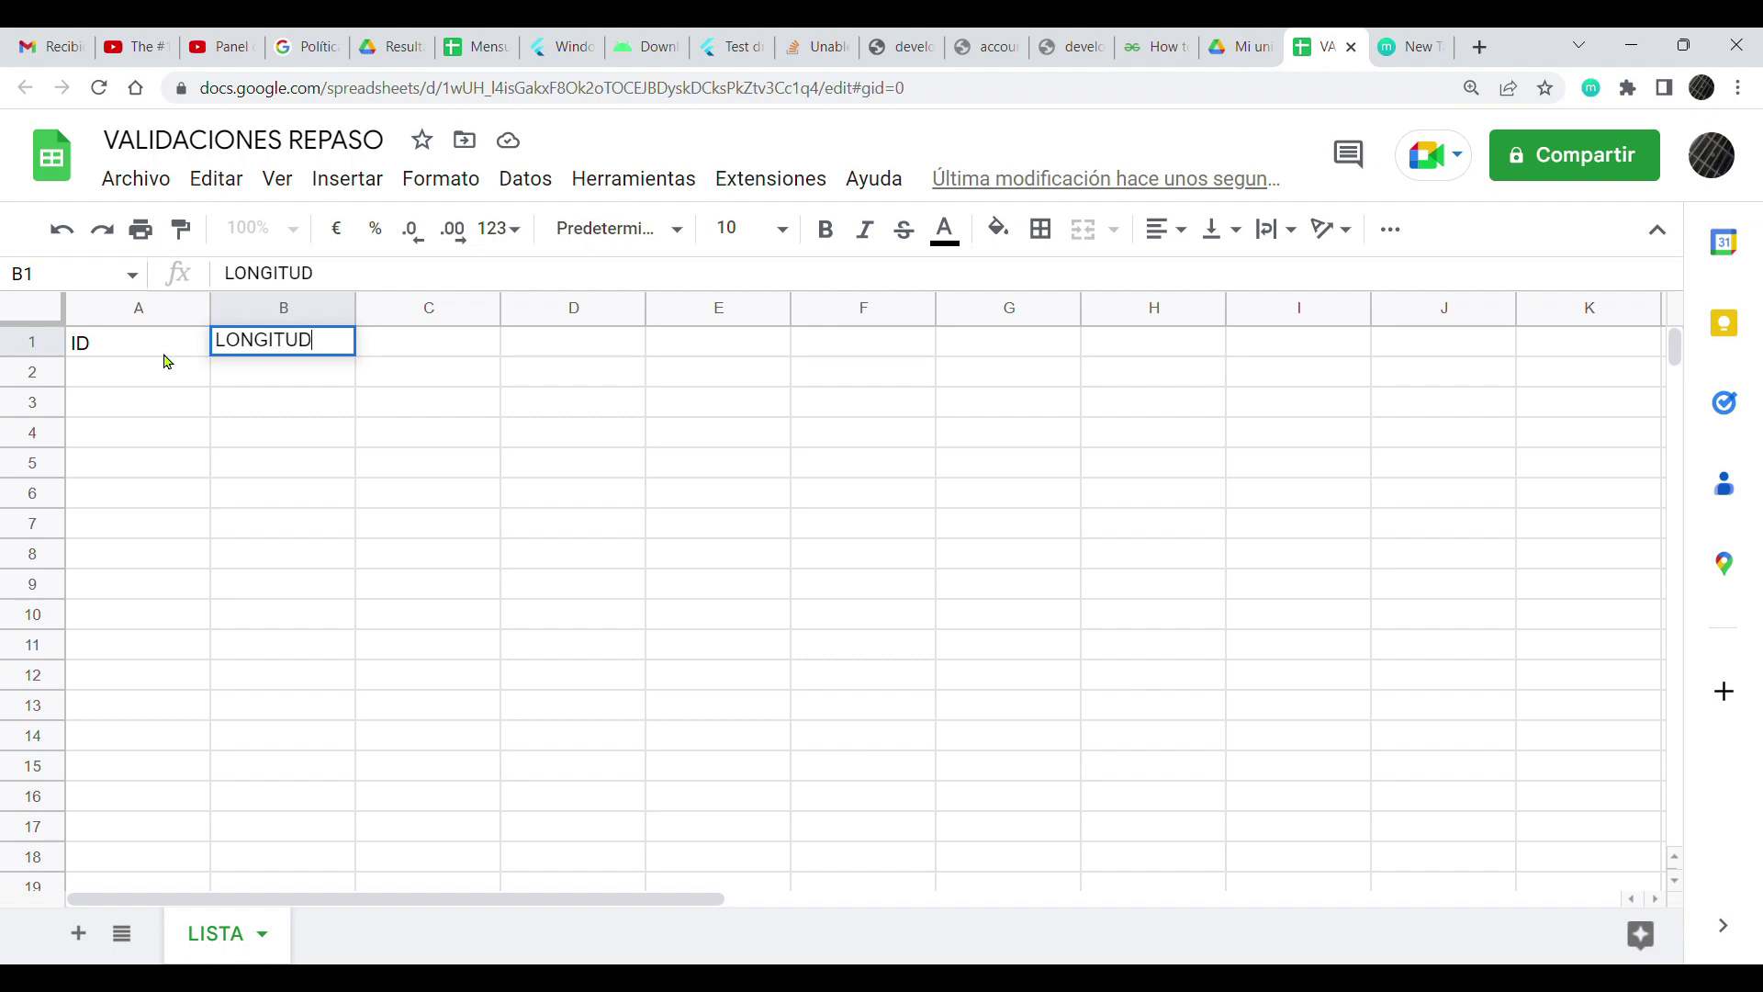
pyautogui.write('_CADENA')
pyautogui.press('Tab')
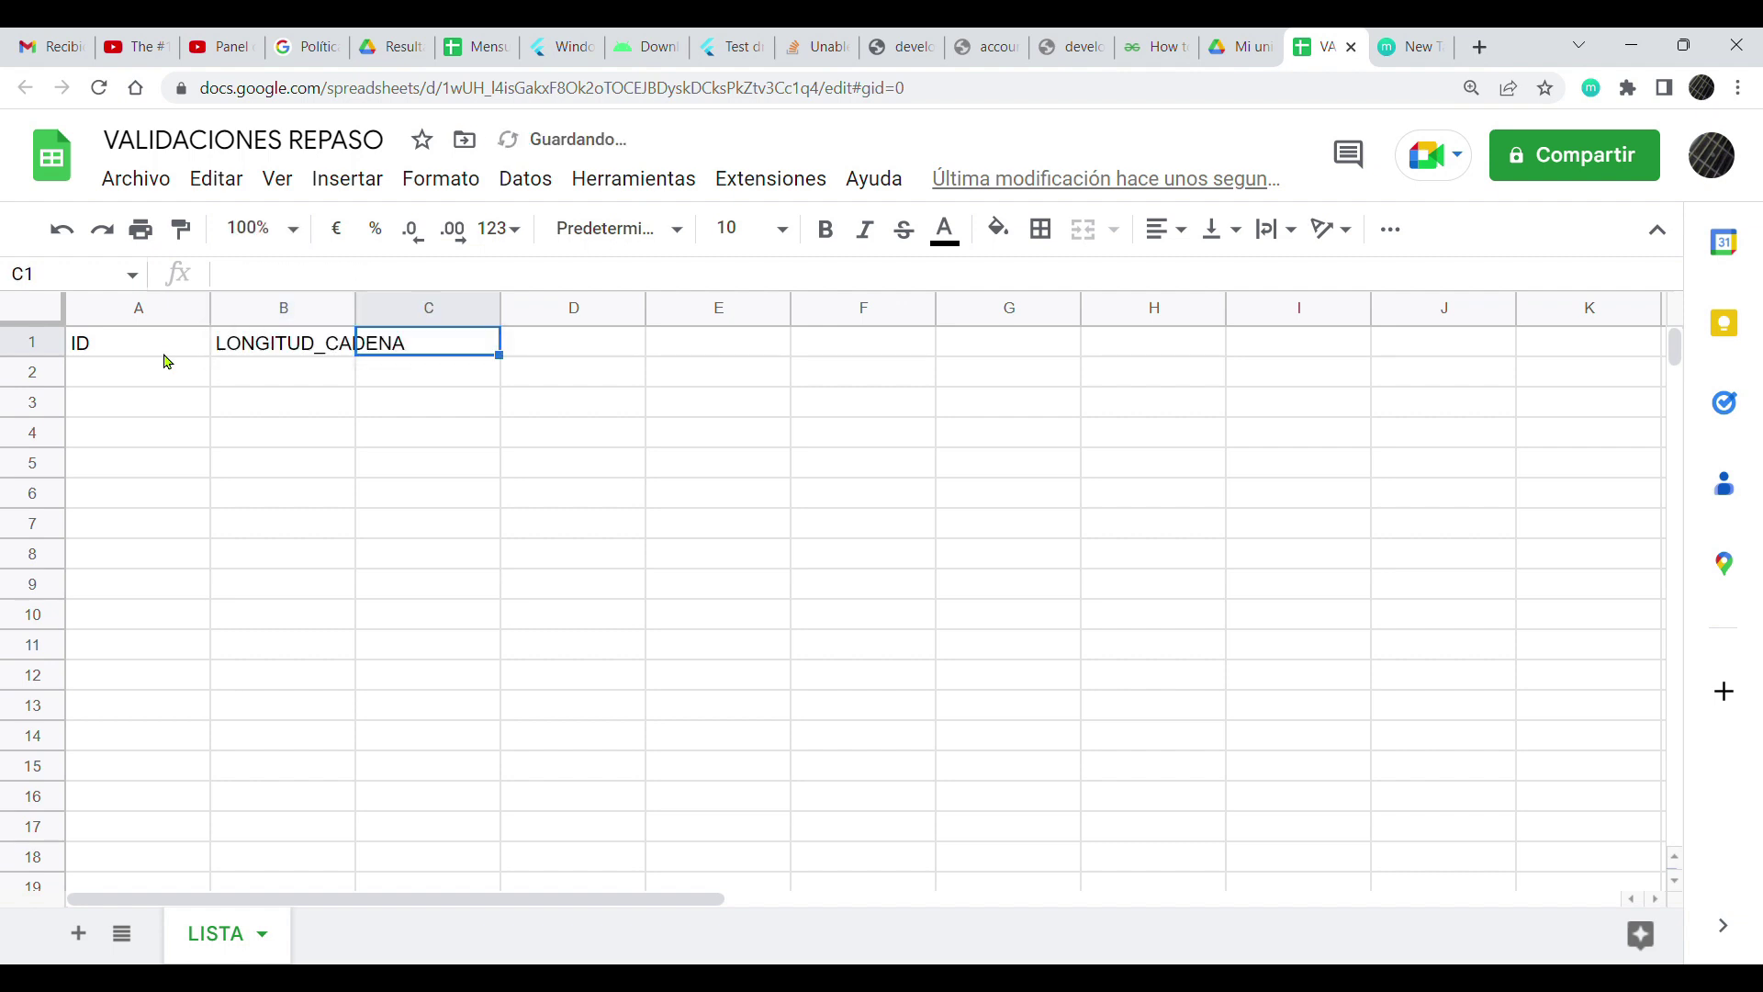
# - Fit column B's width to the LONGITUD_CADENA header and enter the header INTERVALO in cell C1
pyautogui.click(349, 308)
pyautogui.doubleClick(355, 308)
pyautogui.click(500, 360)
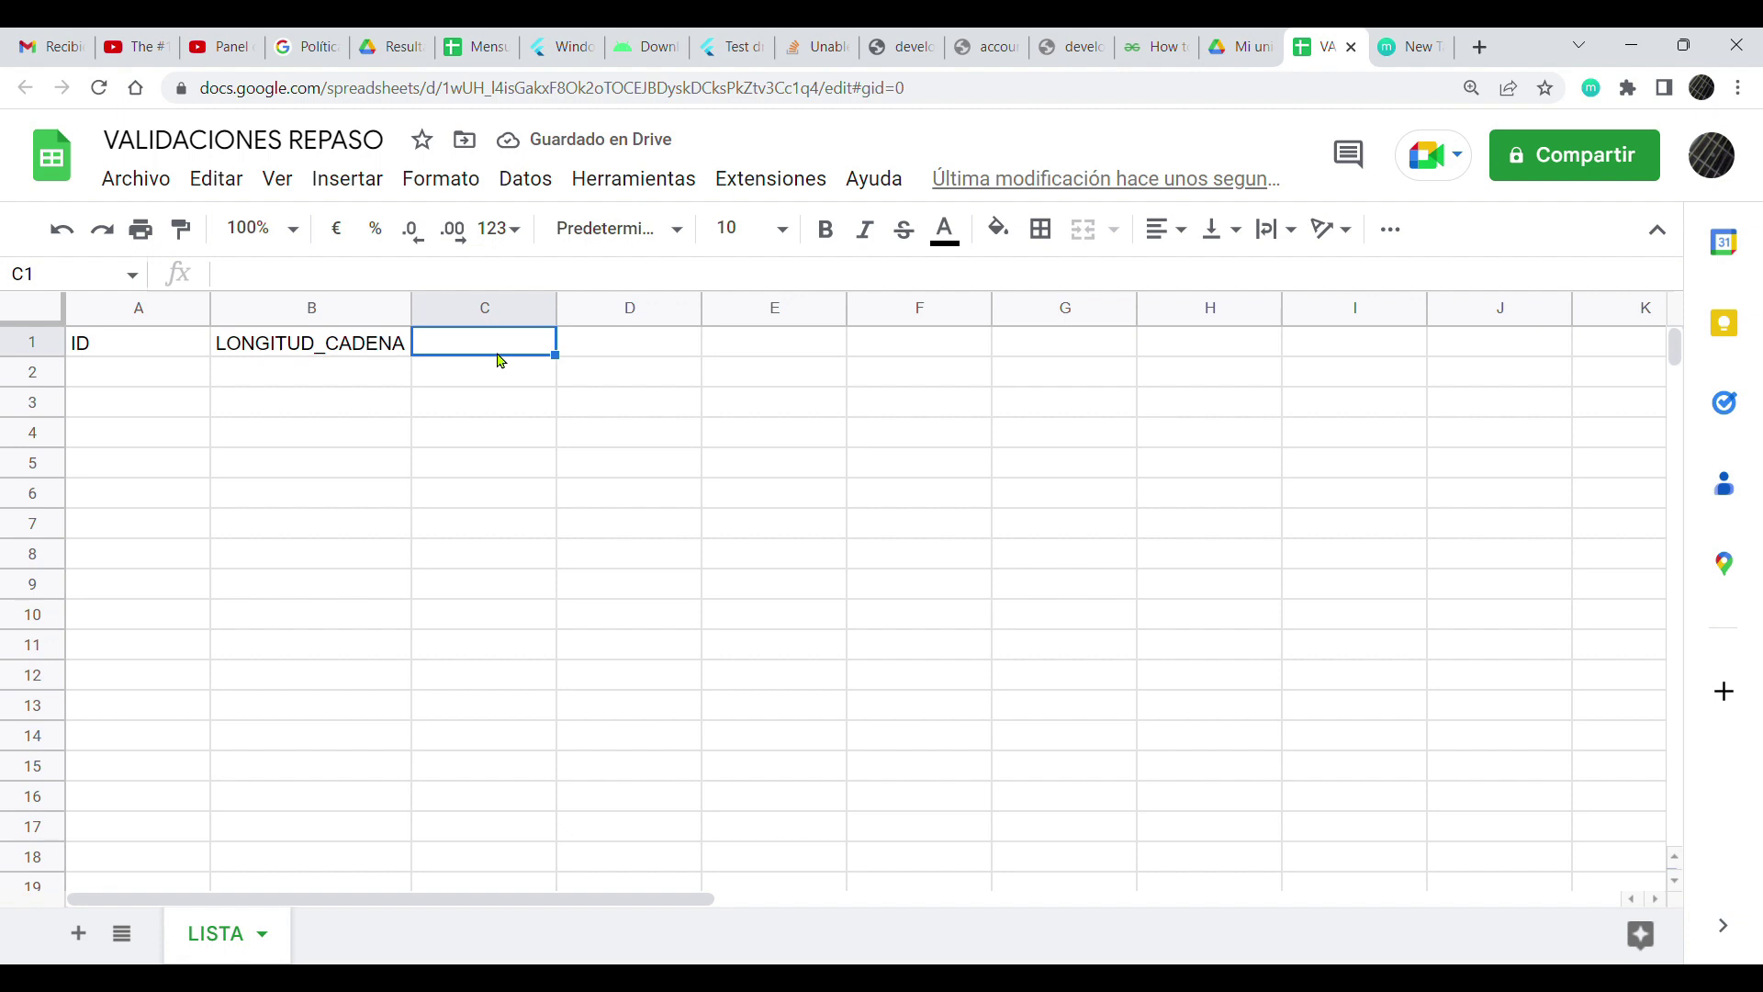
pyautogui.write('INTERVALO')
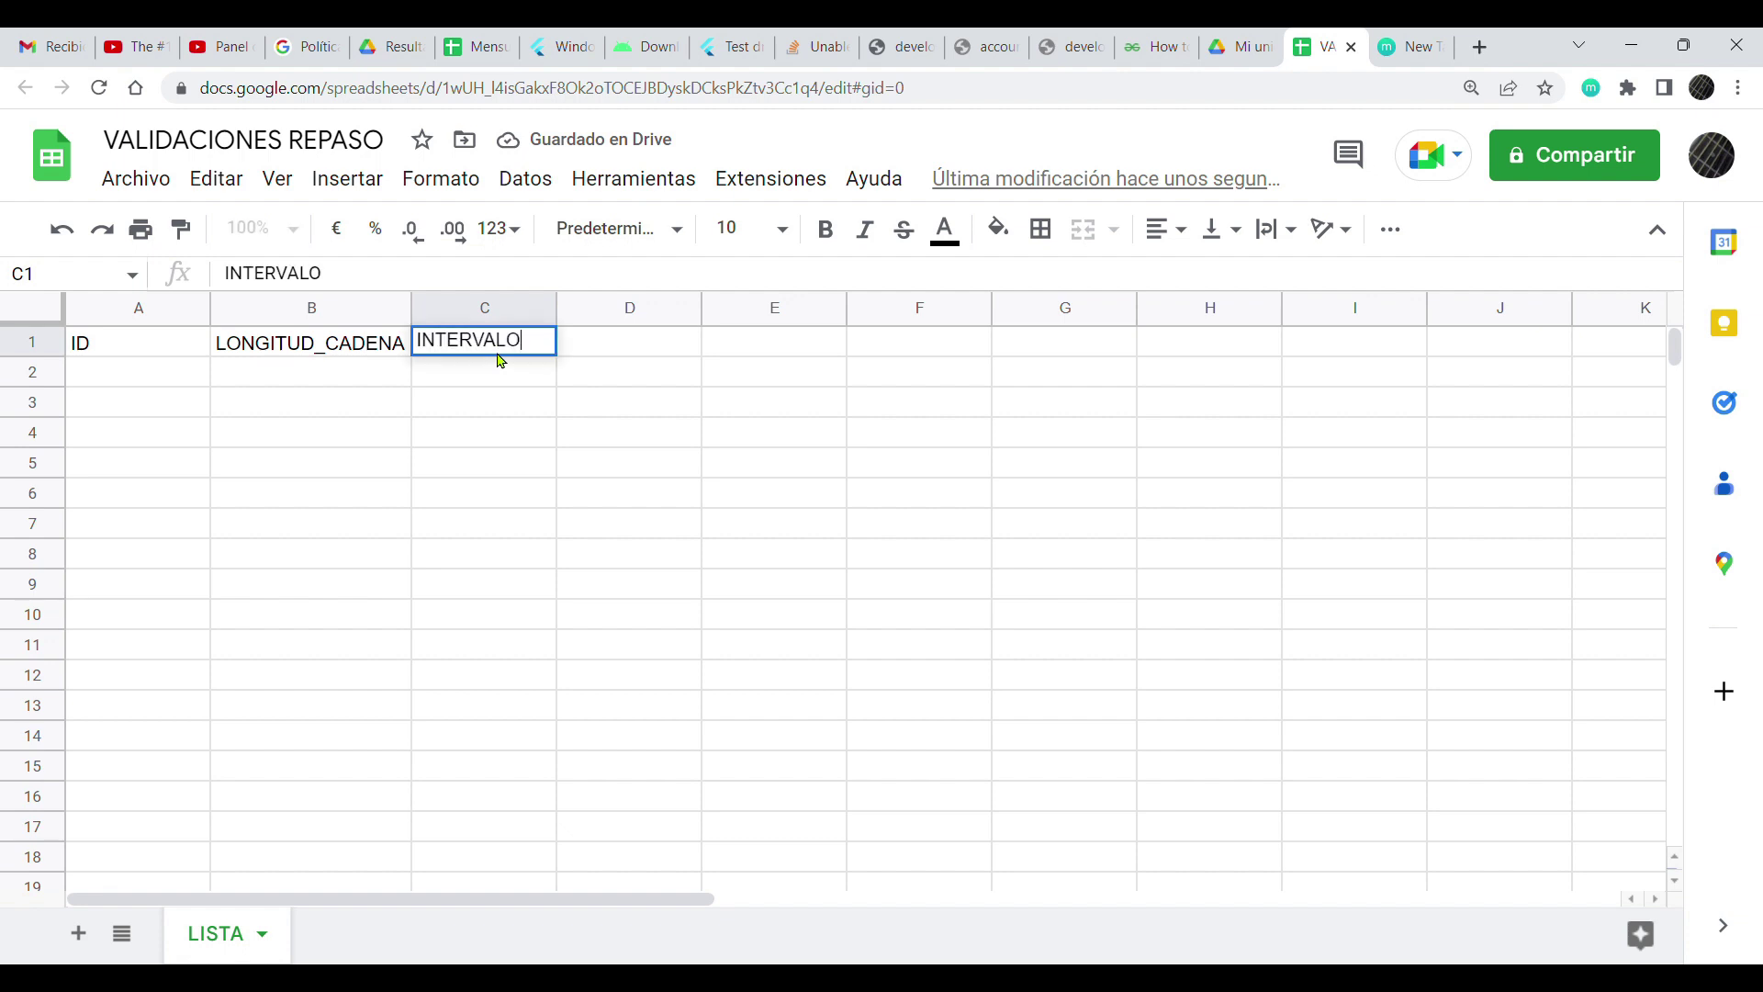
pyautogui.press('Tab')
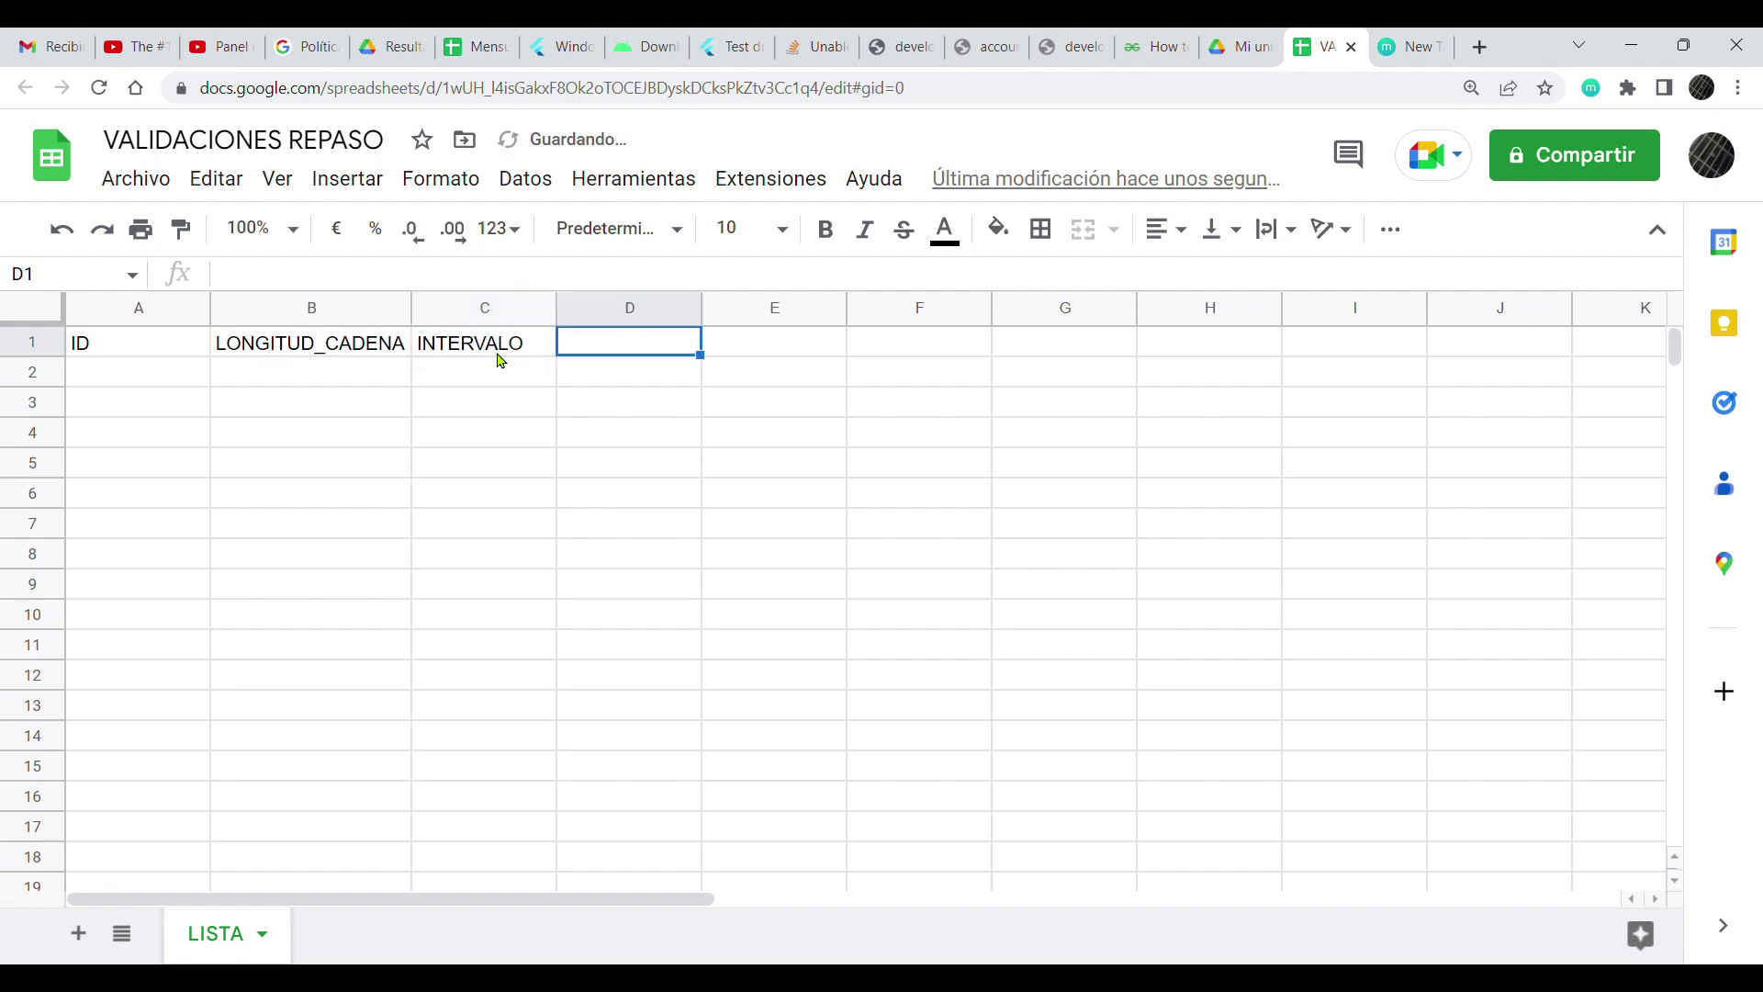
# - Enter the column headers MULTIPLO in cell D1 and ES_NUMERO in cell E1
pyautogui.write('MULTIP')
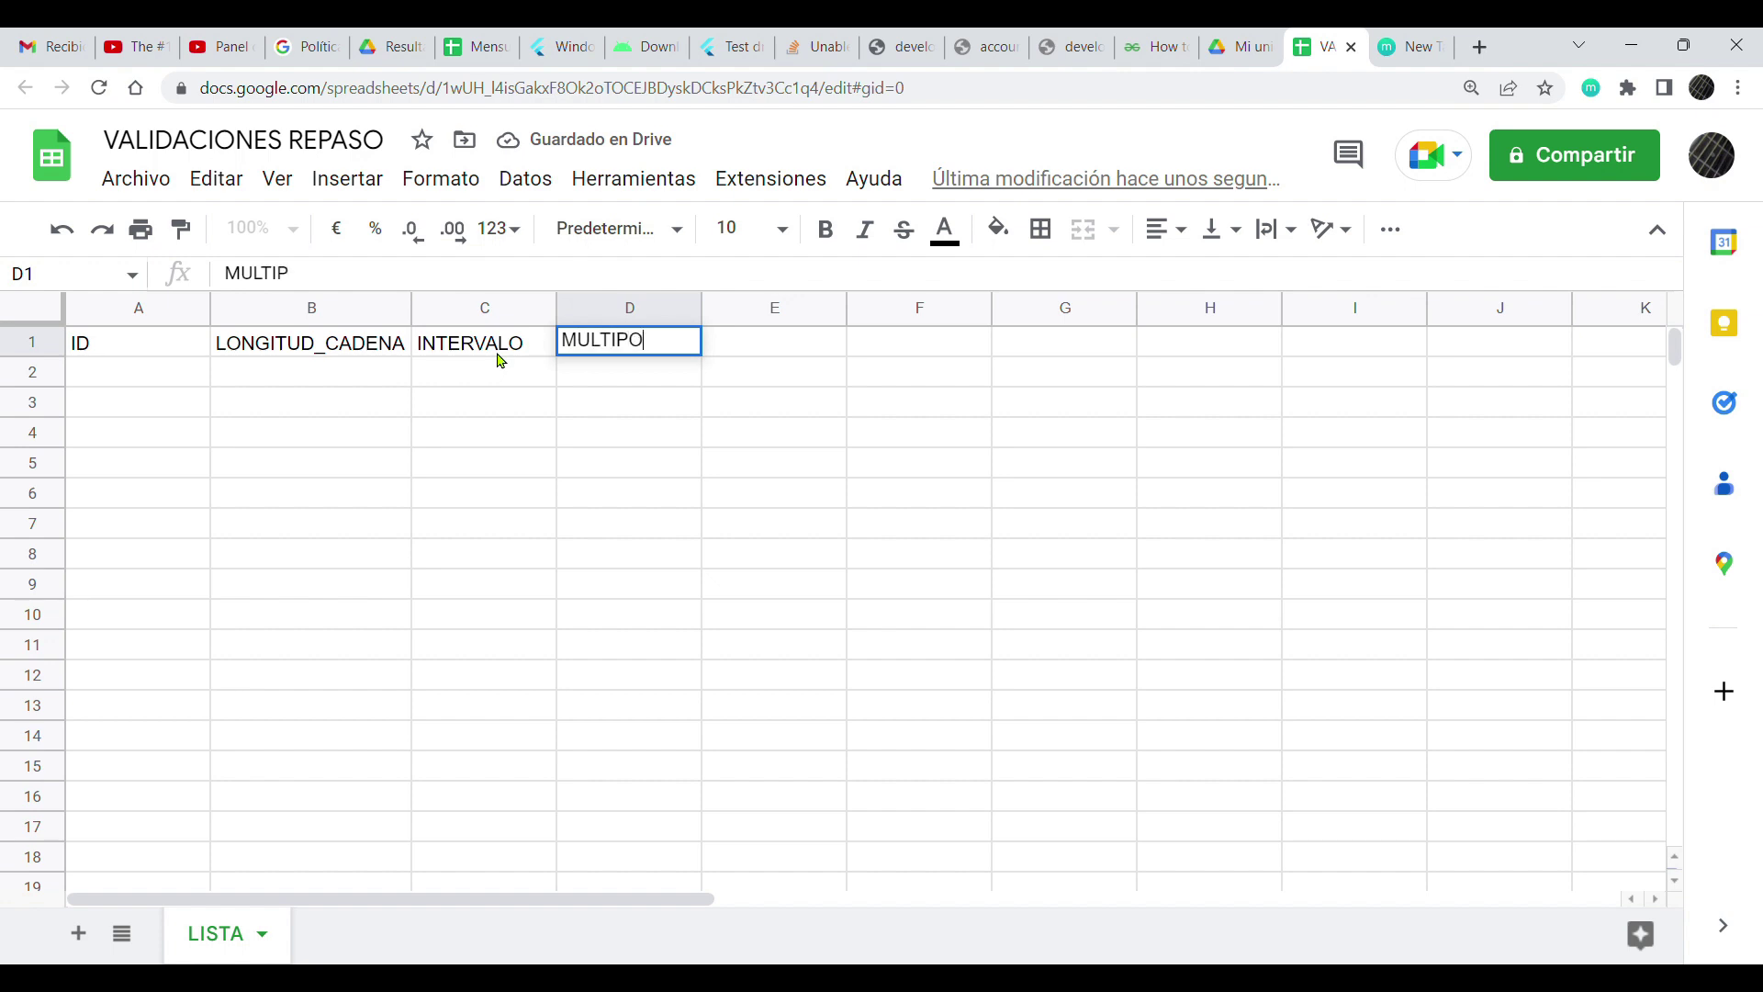
pyautogui.write('LO')
pyautogui.press('Tab')
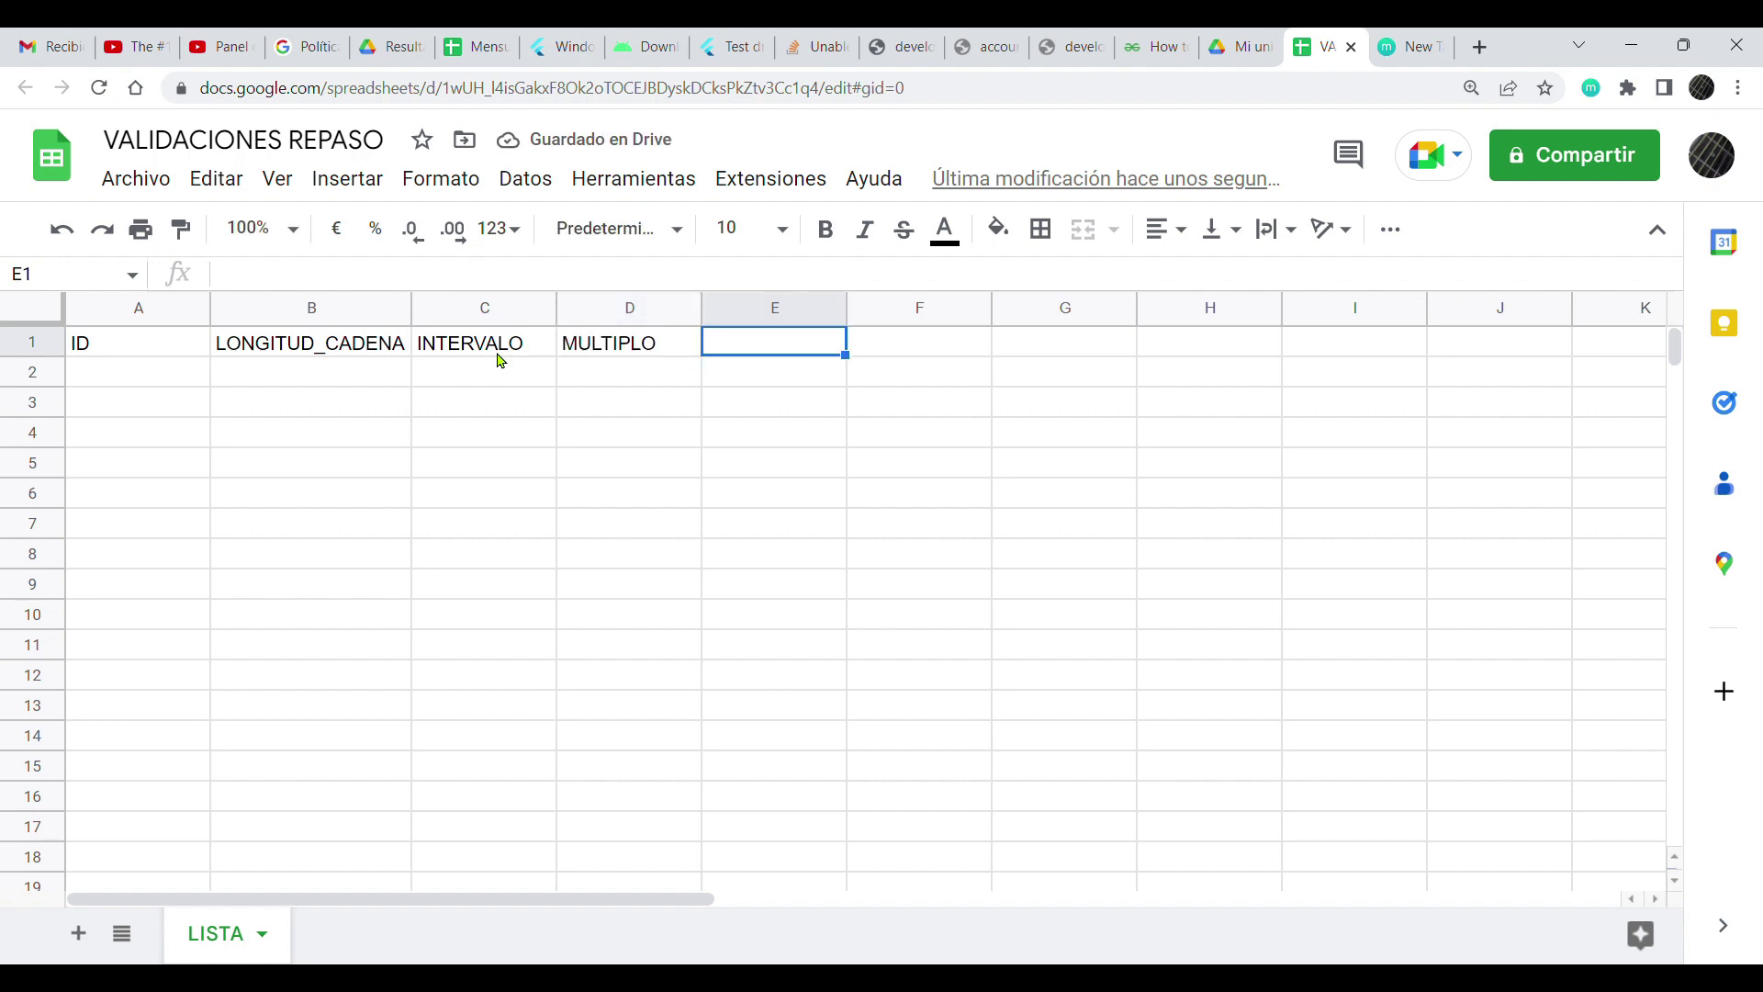
pyautogui.write('ES')
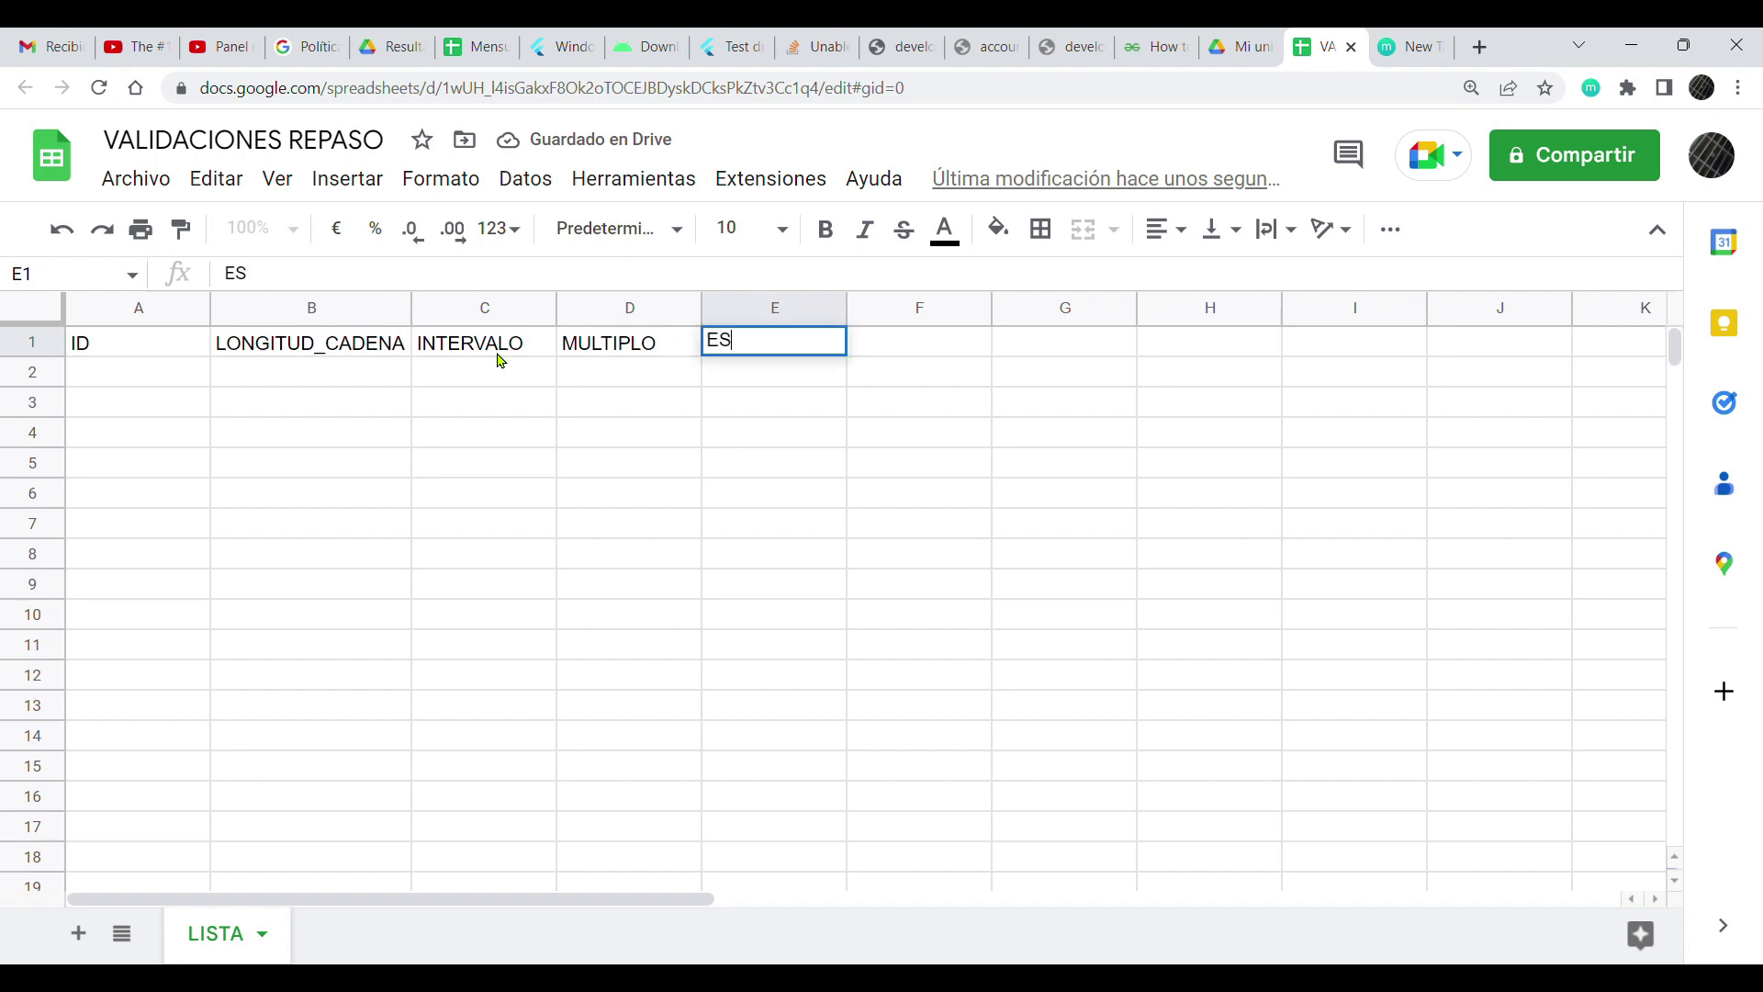
pyautogui.write('_NUMERO')
pyautogui.press('Tab')
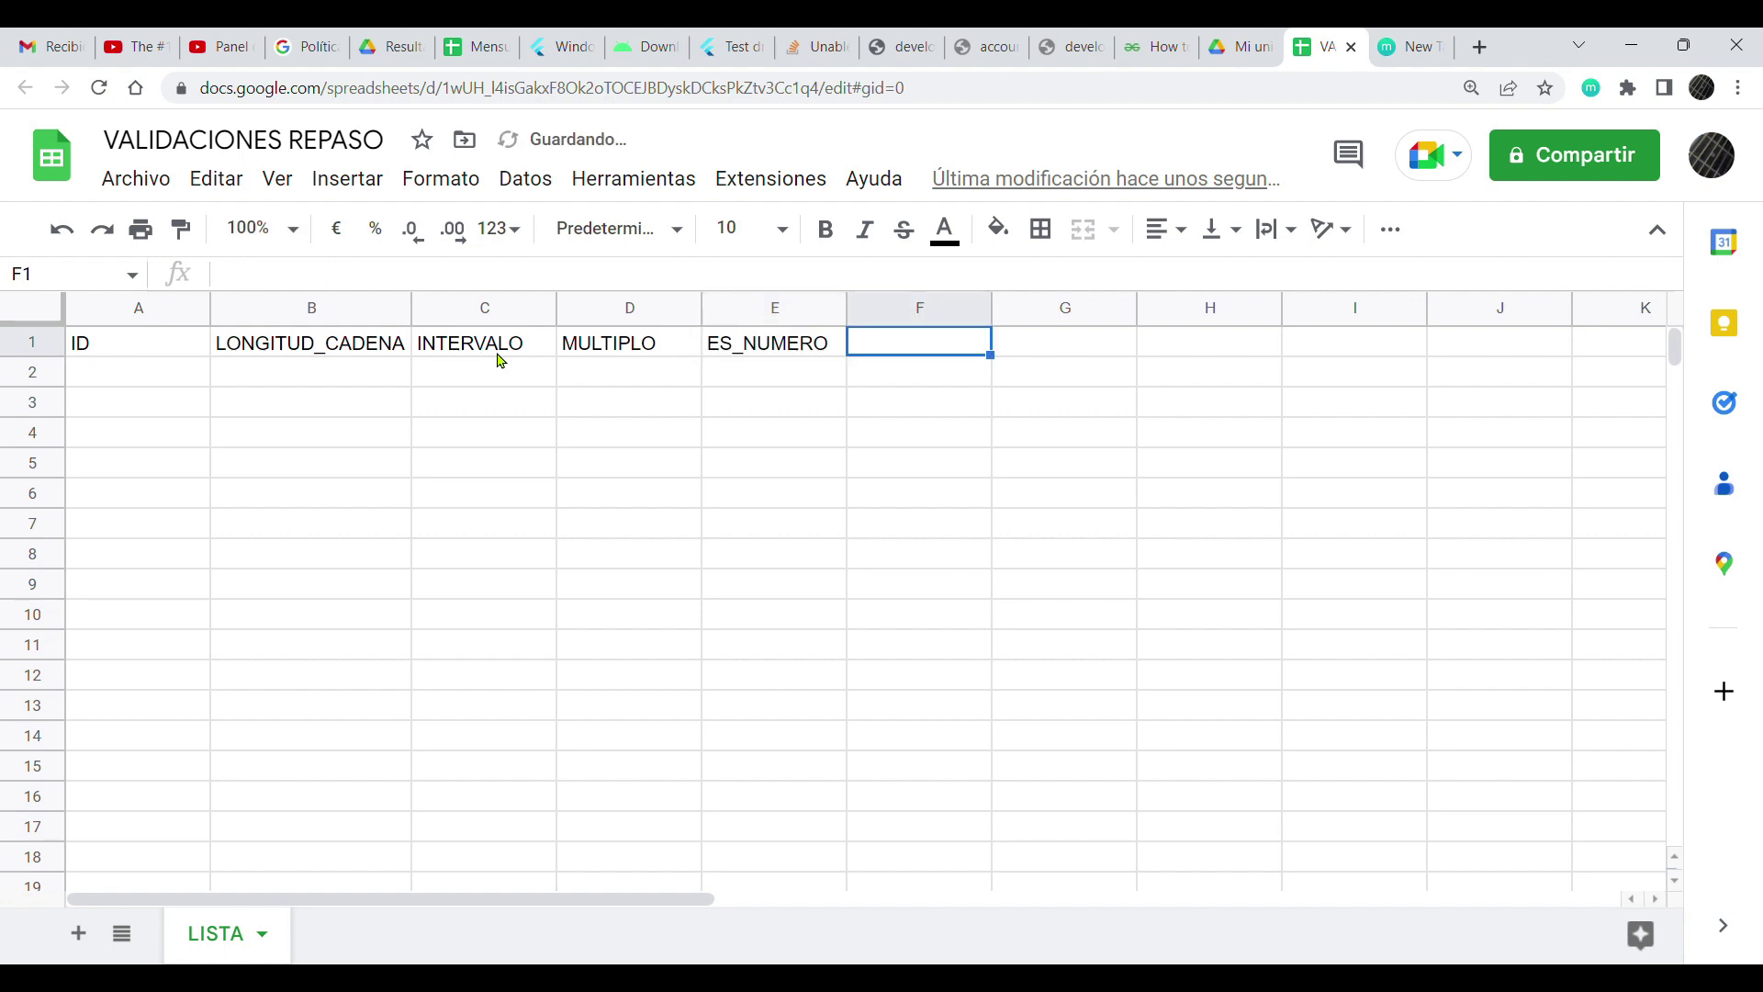
# - Enter the header NO_DUPLICADO in cell F1 and widen column F to fit it
pyautogui.write('NO_DUPLOC')
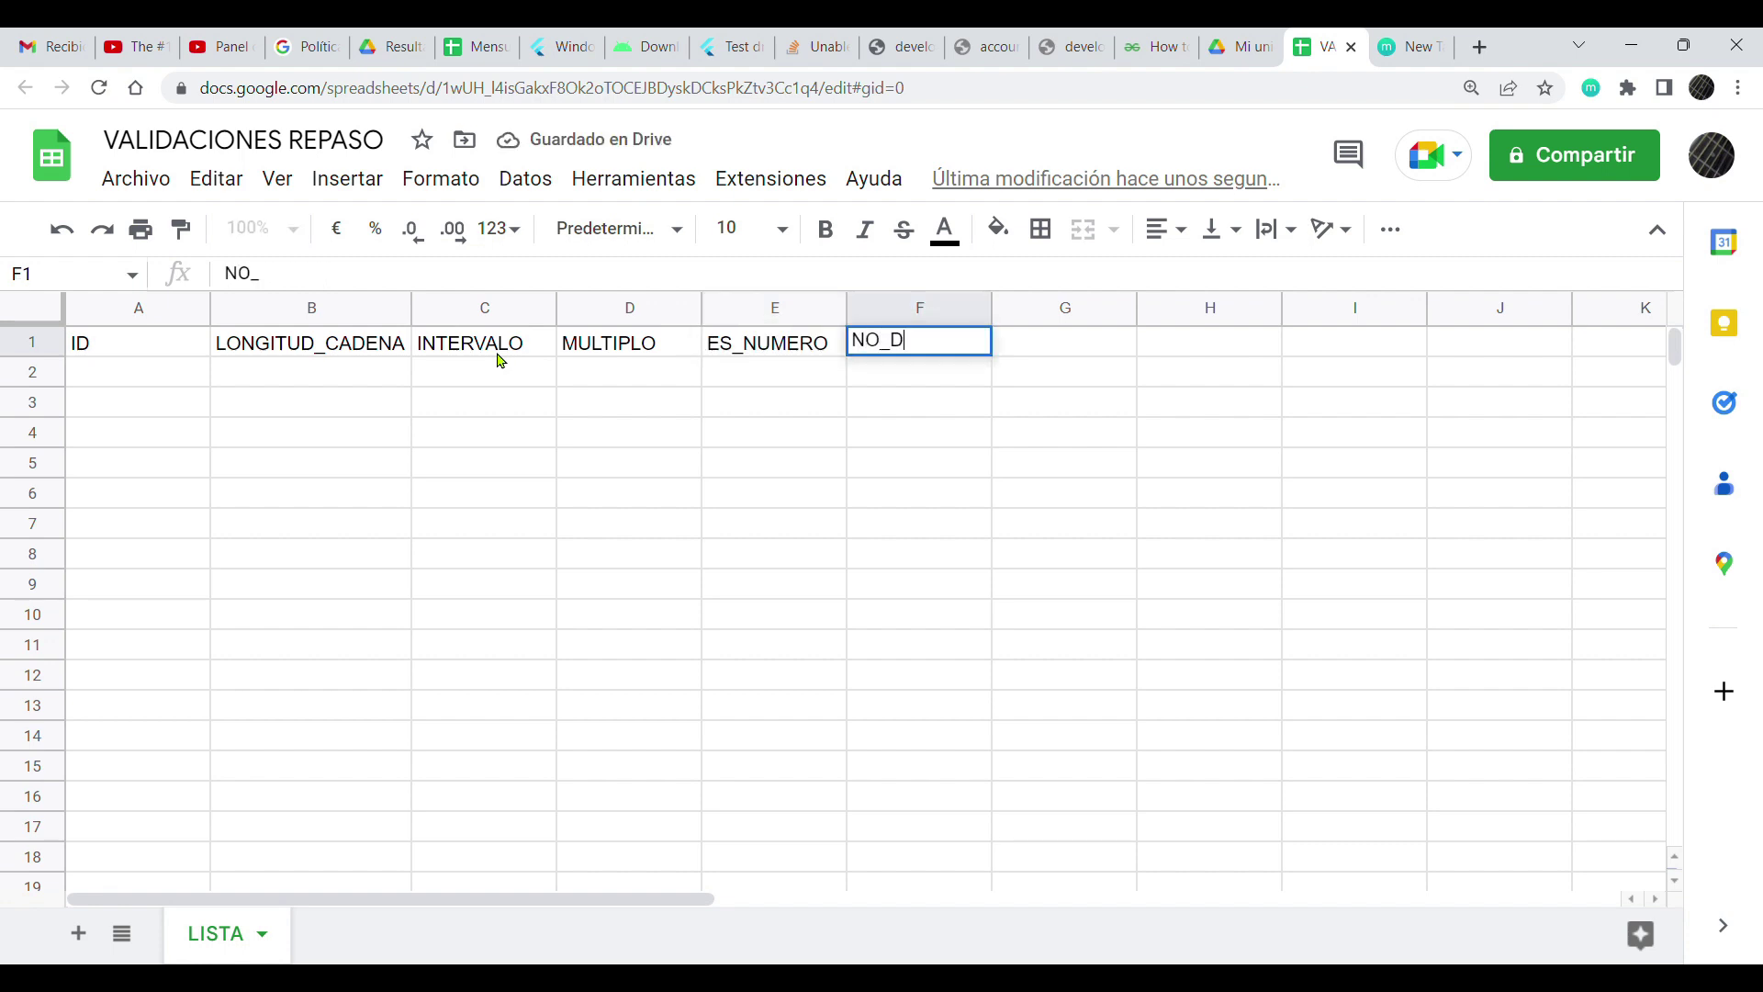
pyautogui.press('BackSpace')
pyautogui.press('BackSpace')
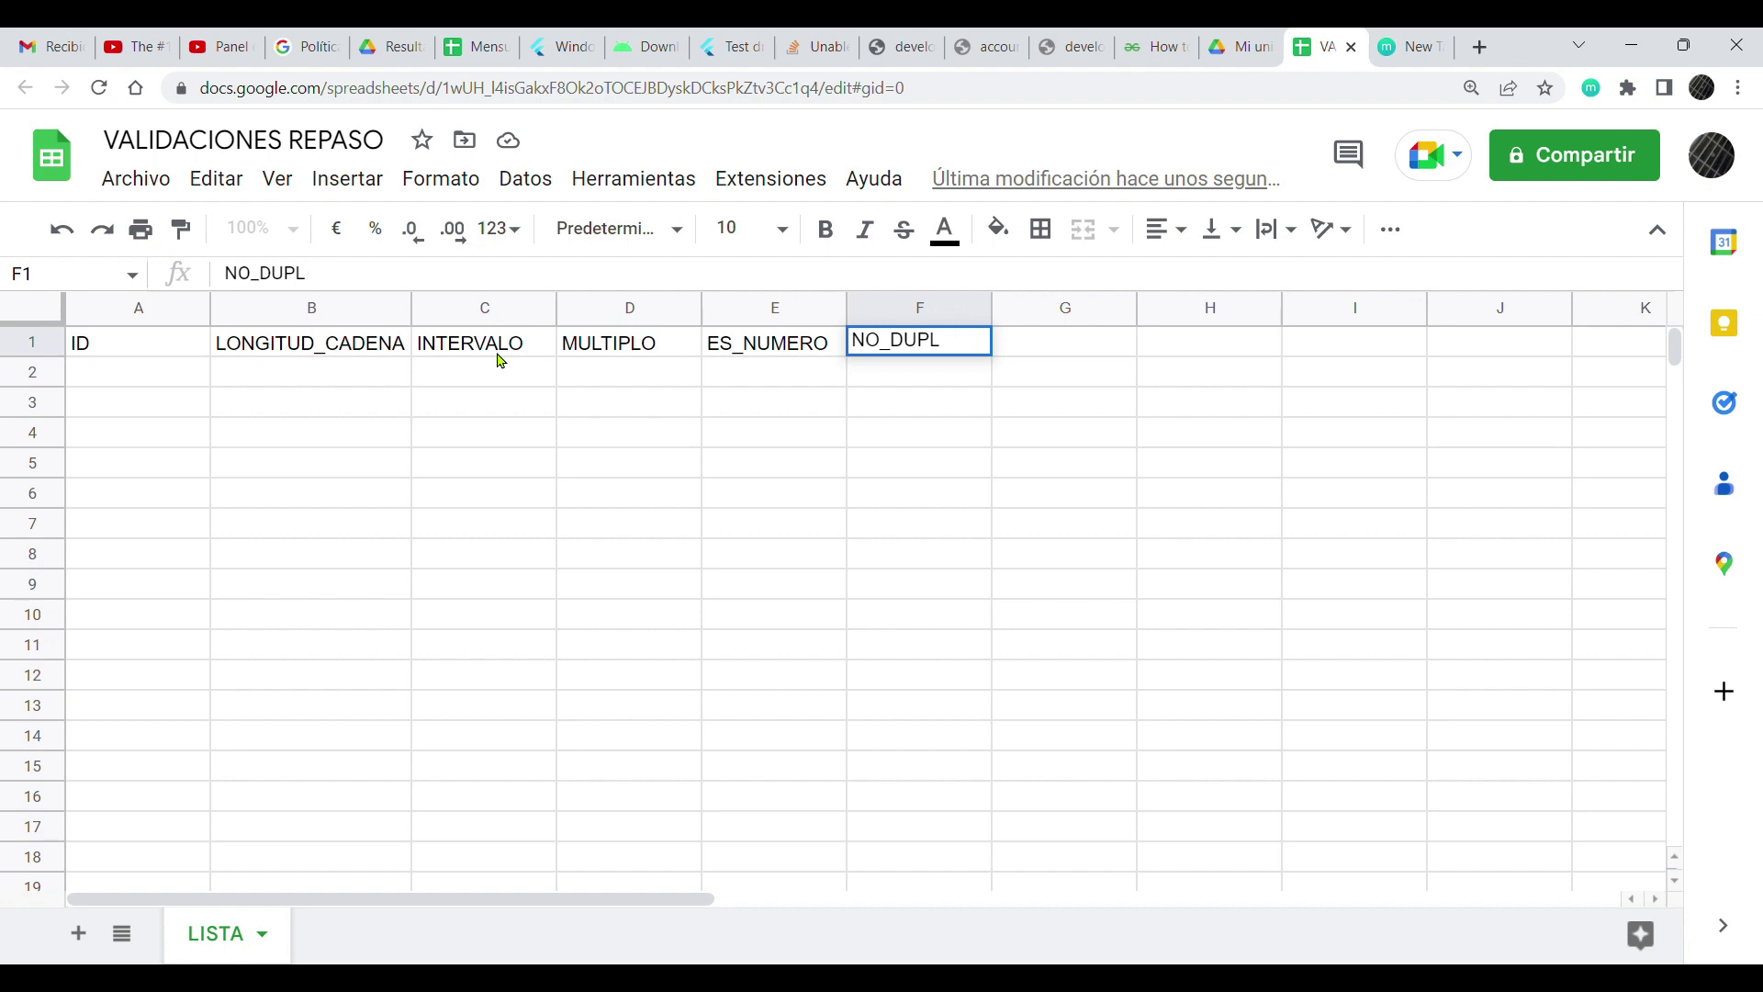
pyautogui.write('ICADO')
pyautogui.press('Return')
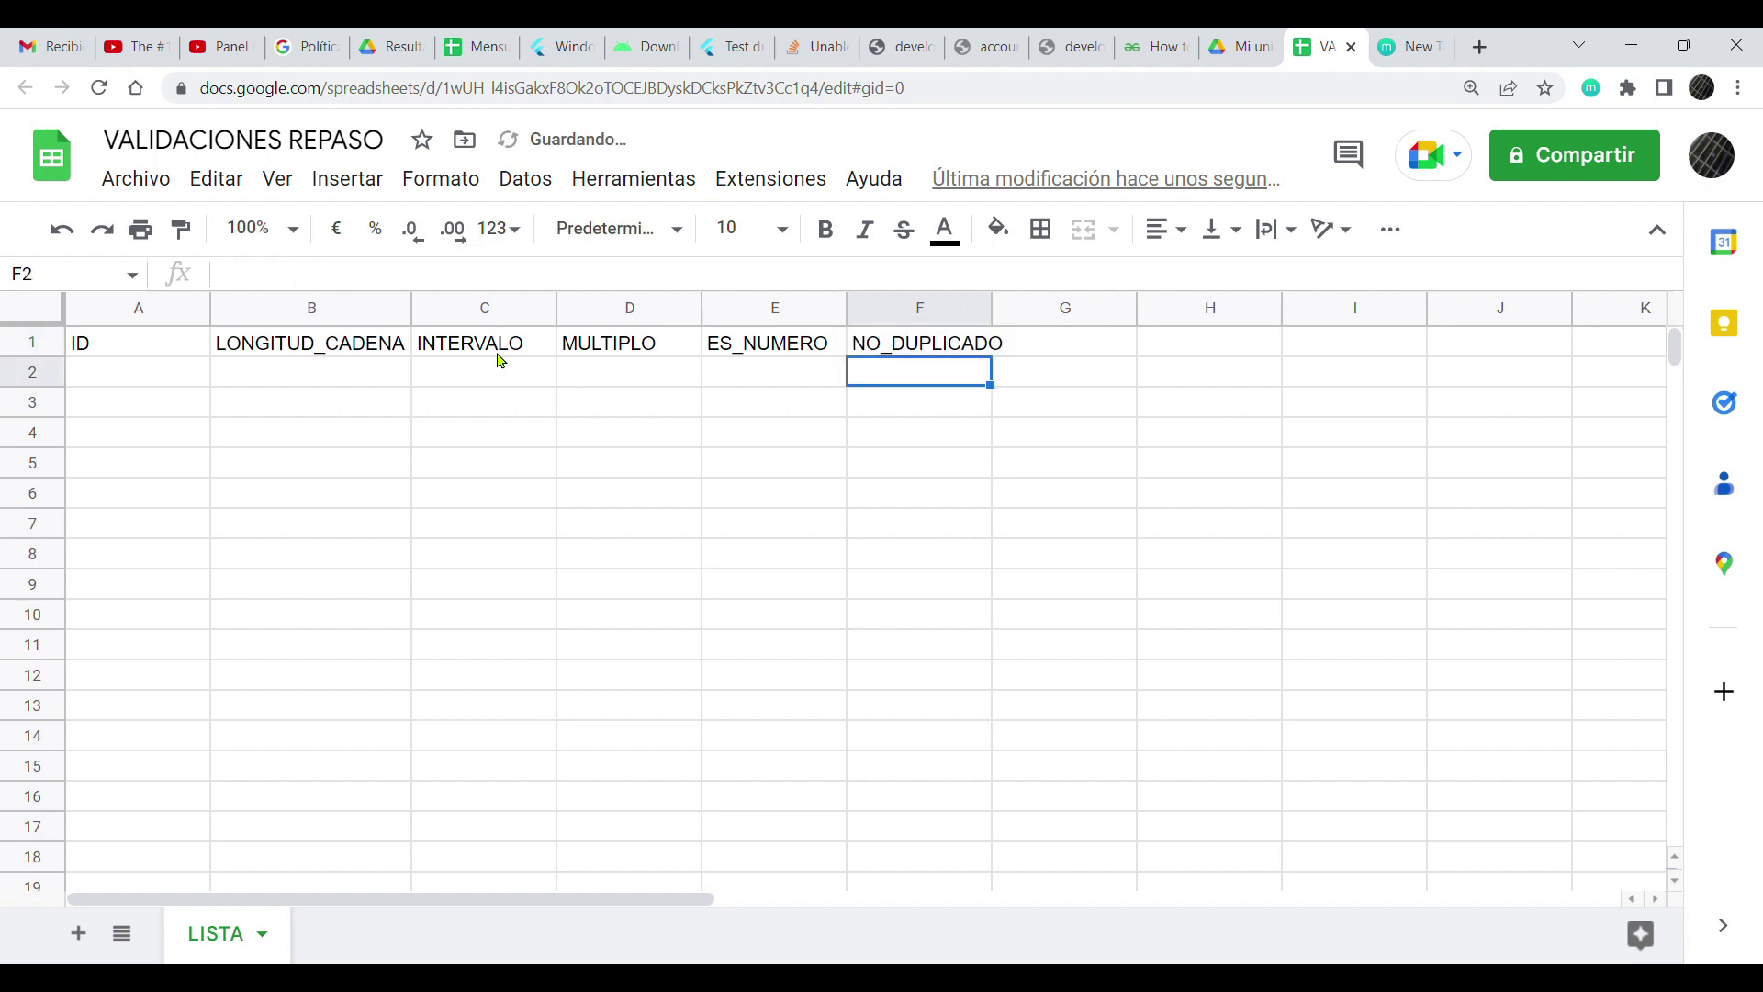
pyautogui.moveTo(1000, 305); pyautogui.dragTo(1010, 305)
# - Format the header cells A1:F1 in bold with a light green fill
pyautogui.moveTo(156, 349); pyautogui.dragTo(900, 346)
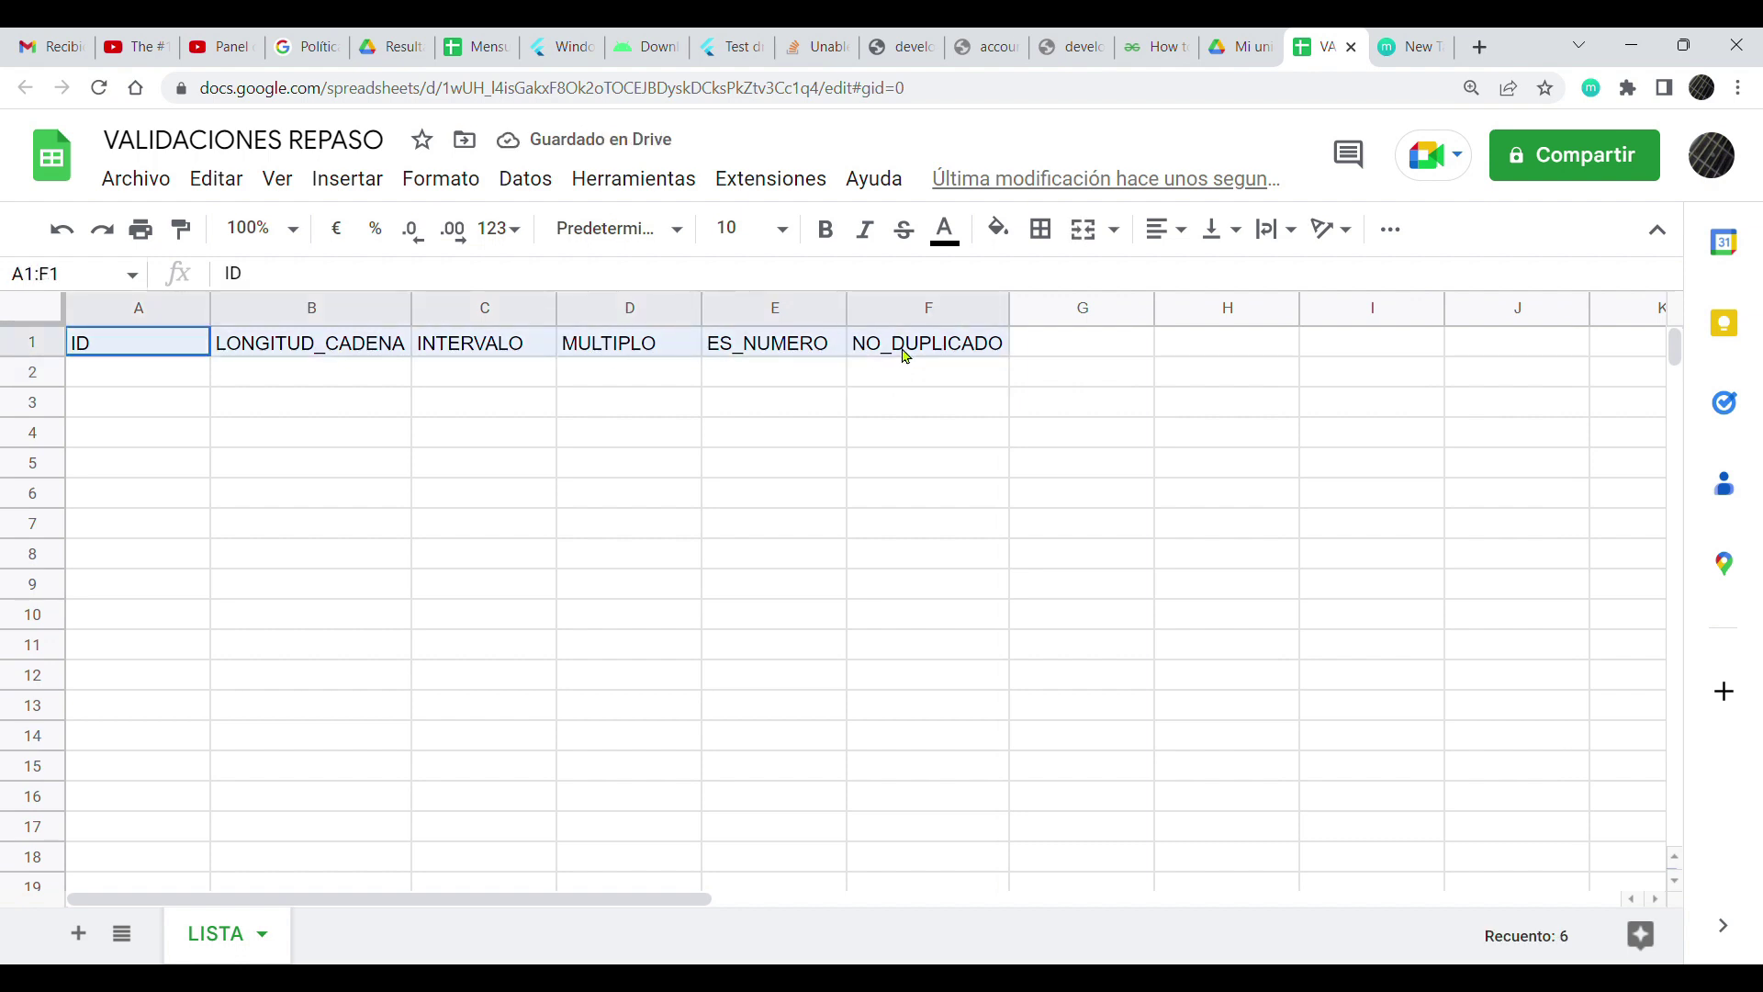
pyautogui.click(835, 242)
pyautogui.click(998, 229)
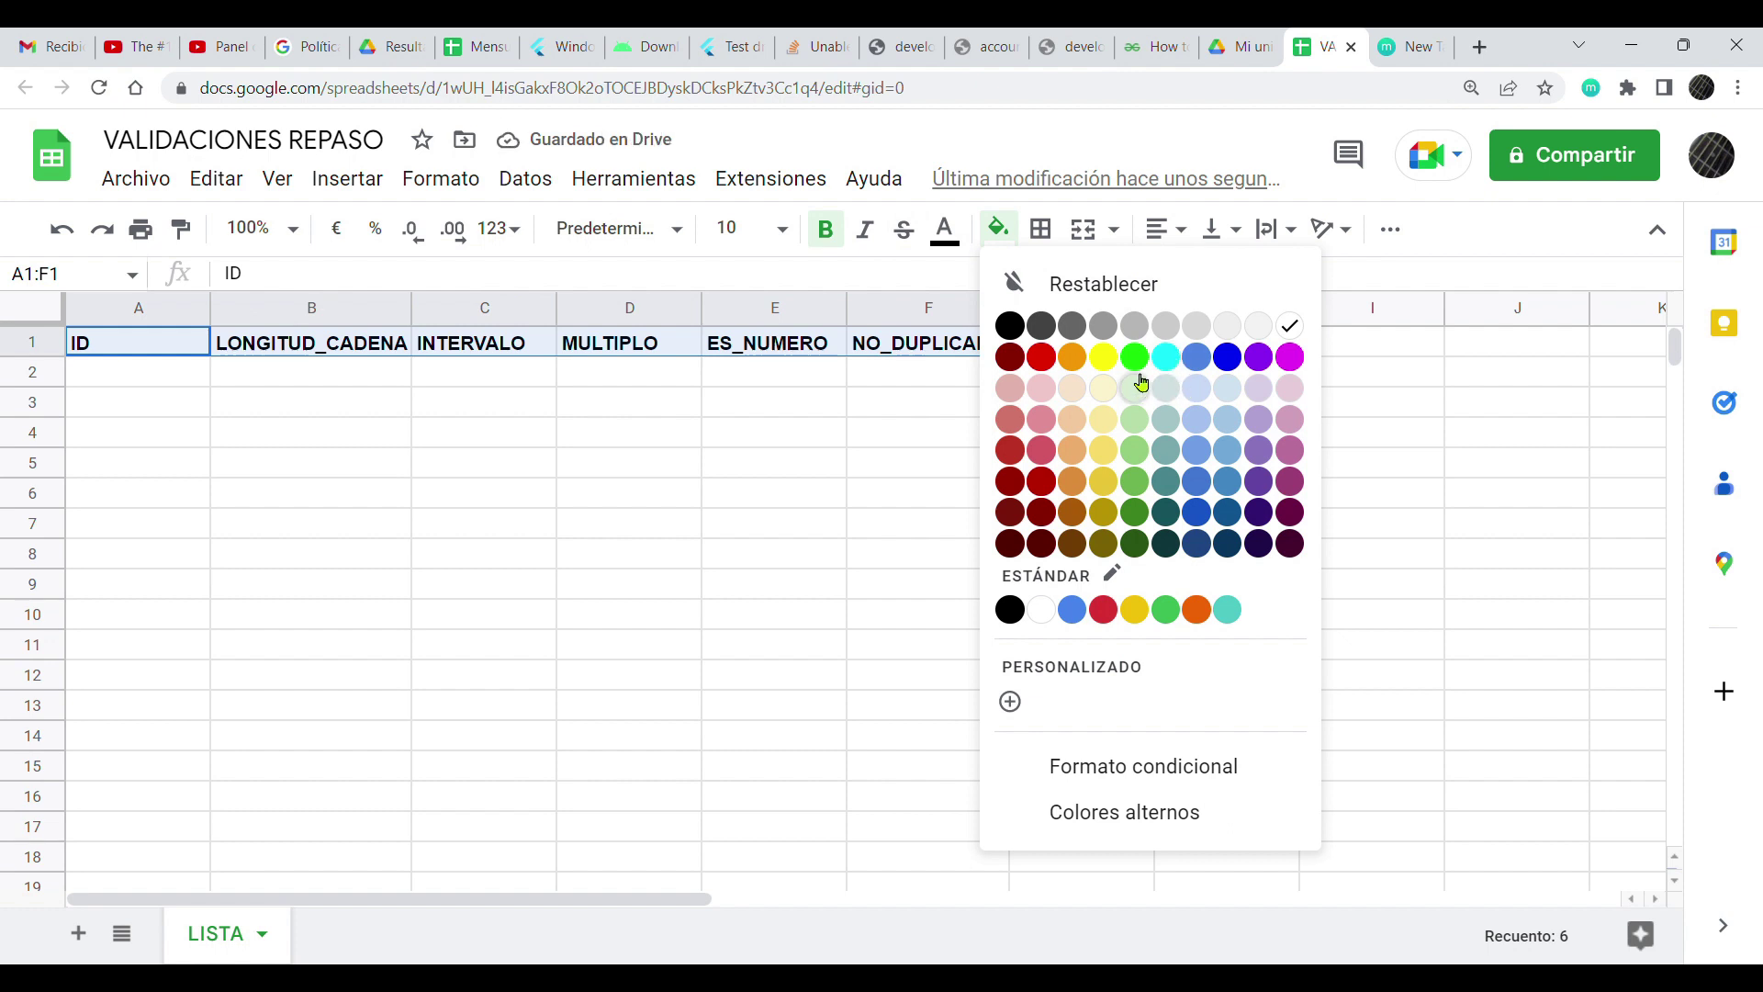
pyautogui.click(1137, 419)
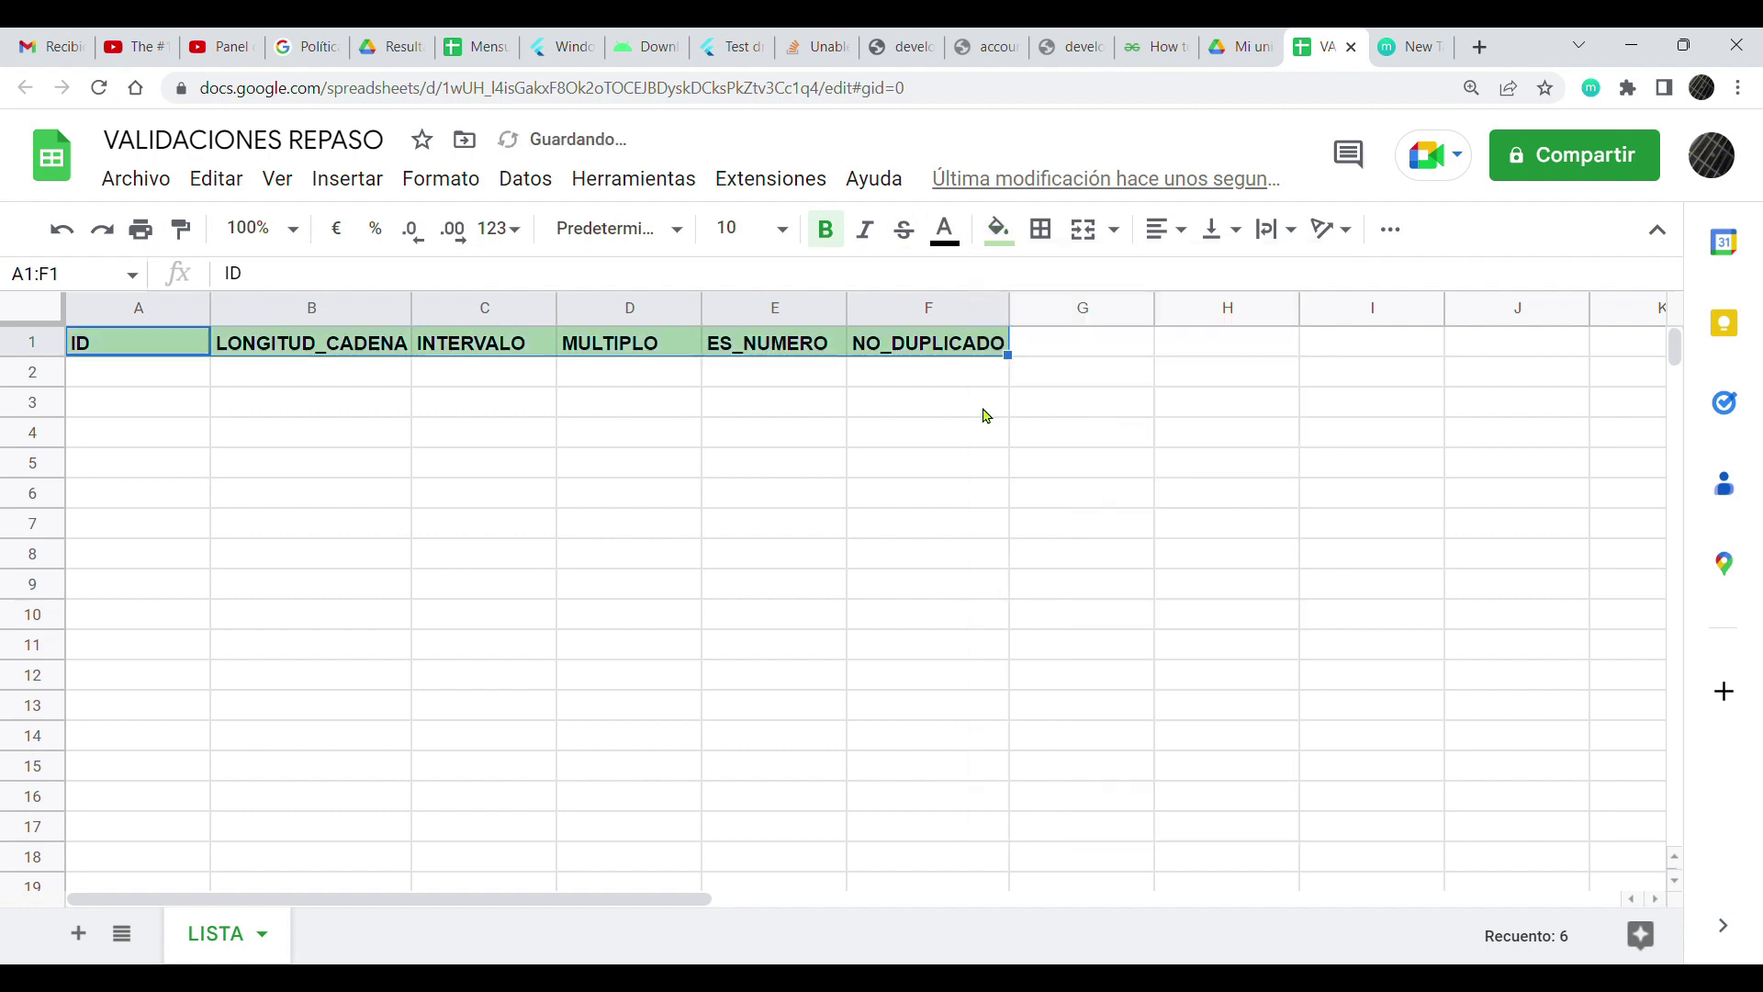
pyautogui.click(985, 414)
# - Review the headers in row 1, focusing on the LONGITUD_CADENA header and the empty cell beneath it
pyautogui.click(162, 350)
pyautogui.click(358, 349)
pyautogui.click(523, 349)
pyautogui.click(615, 349)
pyautogui.click(818, 350)
pyautogui.click(918, 349)
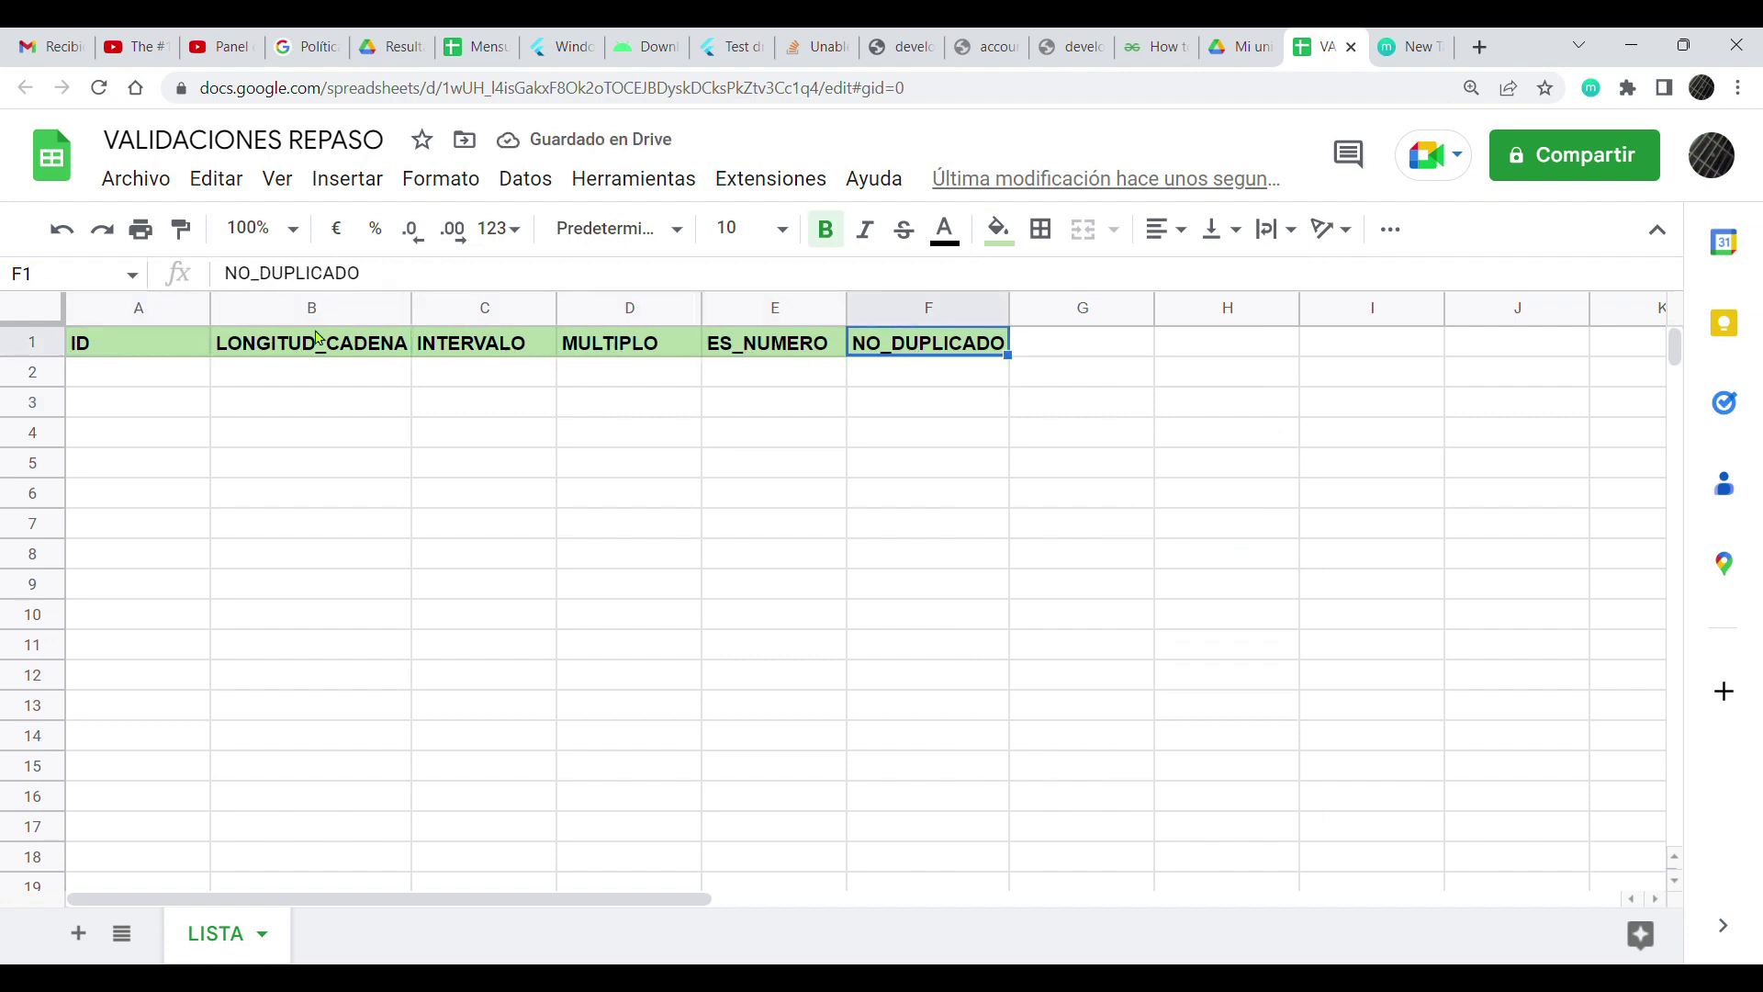
pyautogui.click(184, 347)
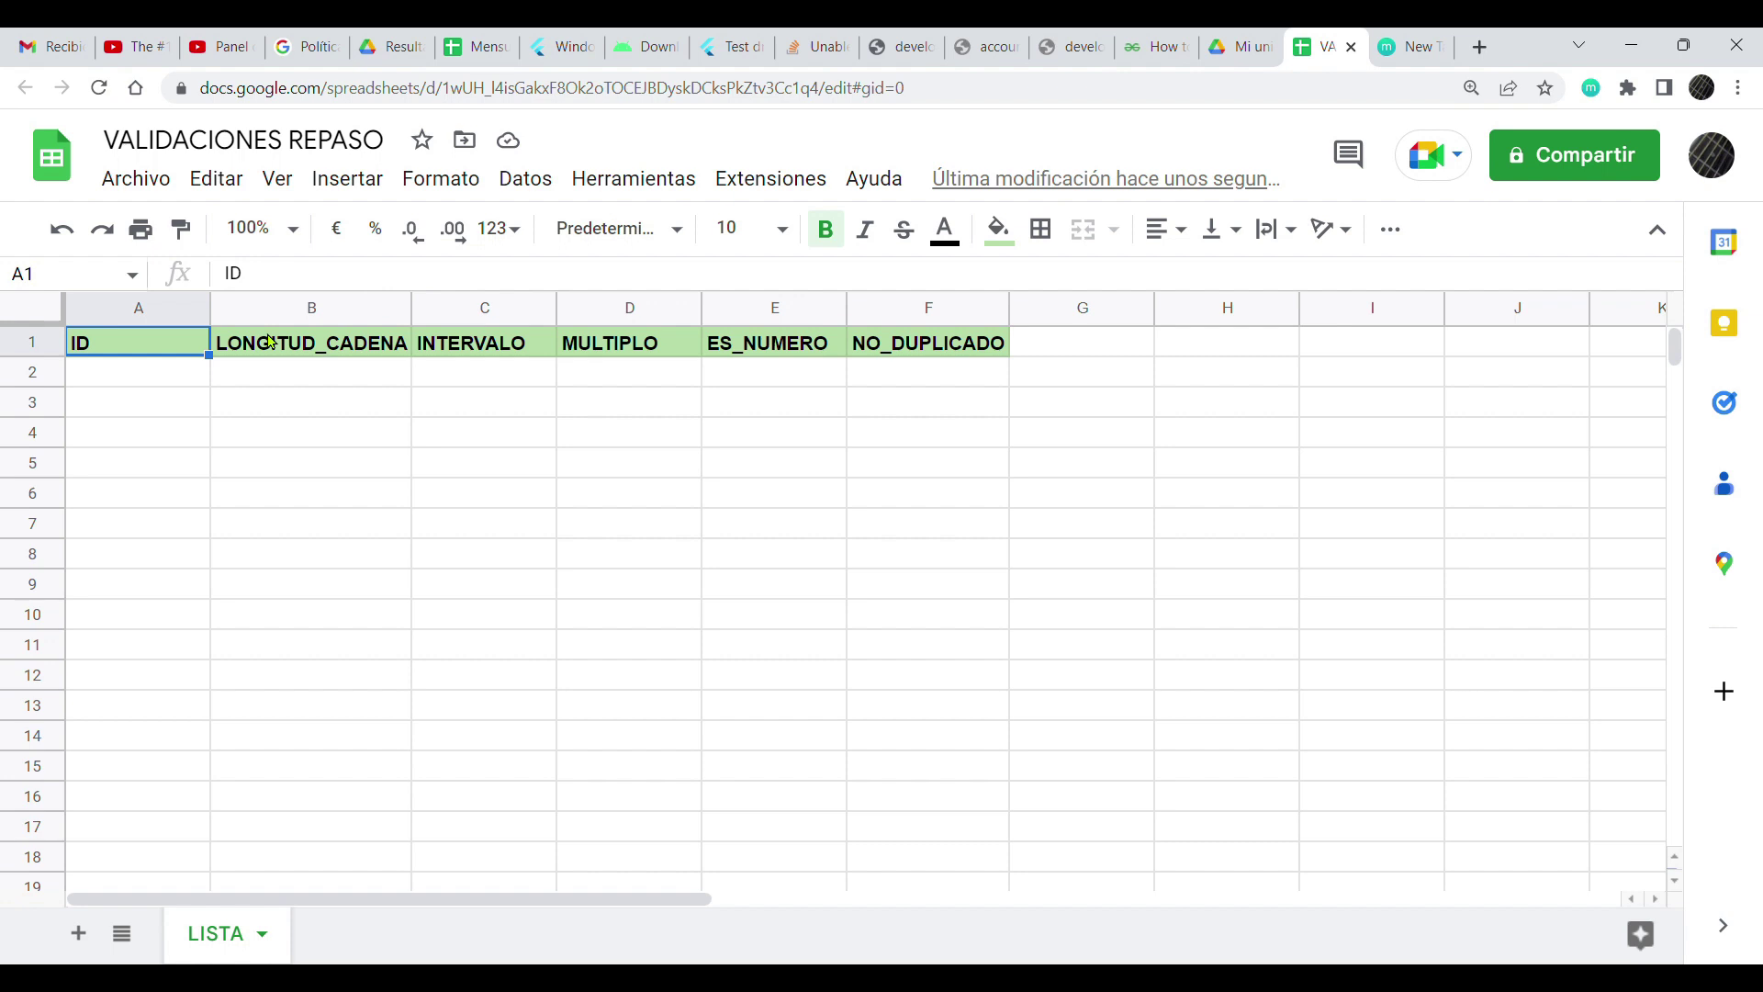
pyautogui.click(342, 345)
pyautogui.click(330, 376)
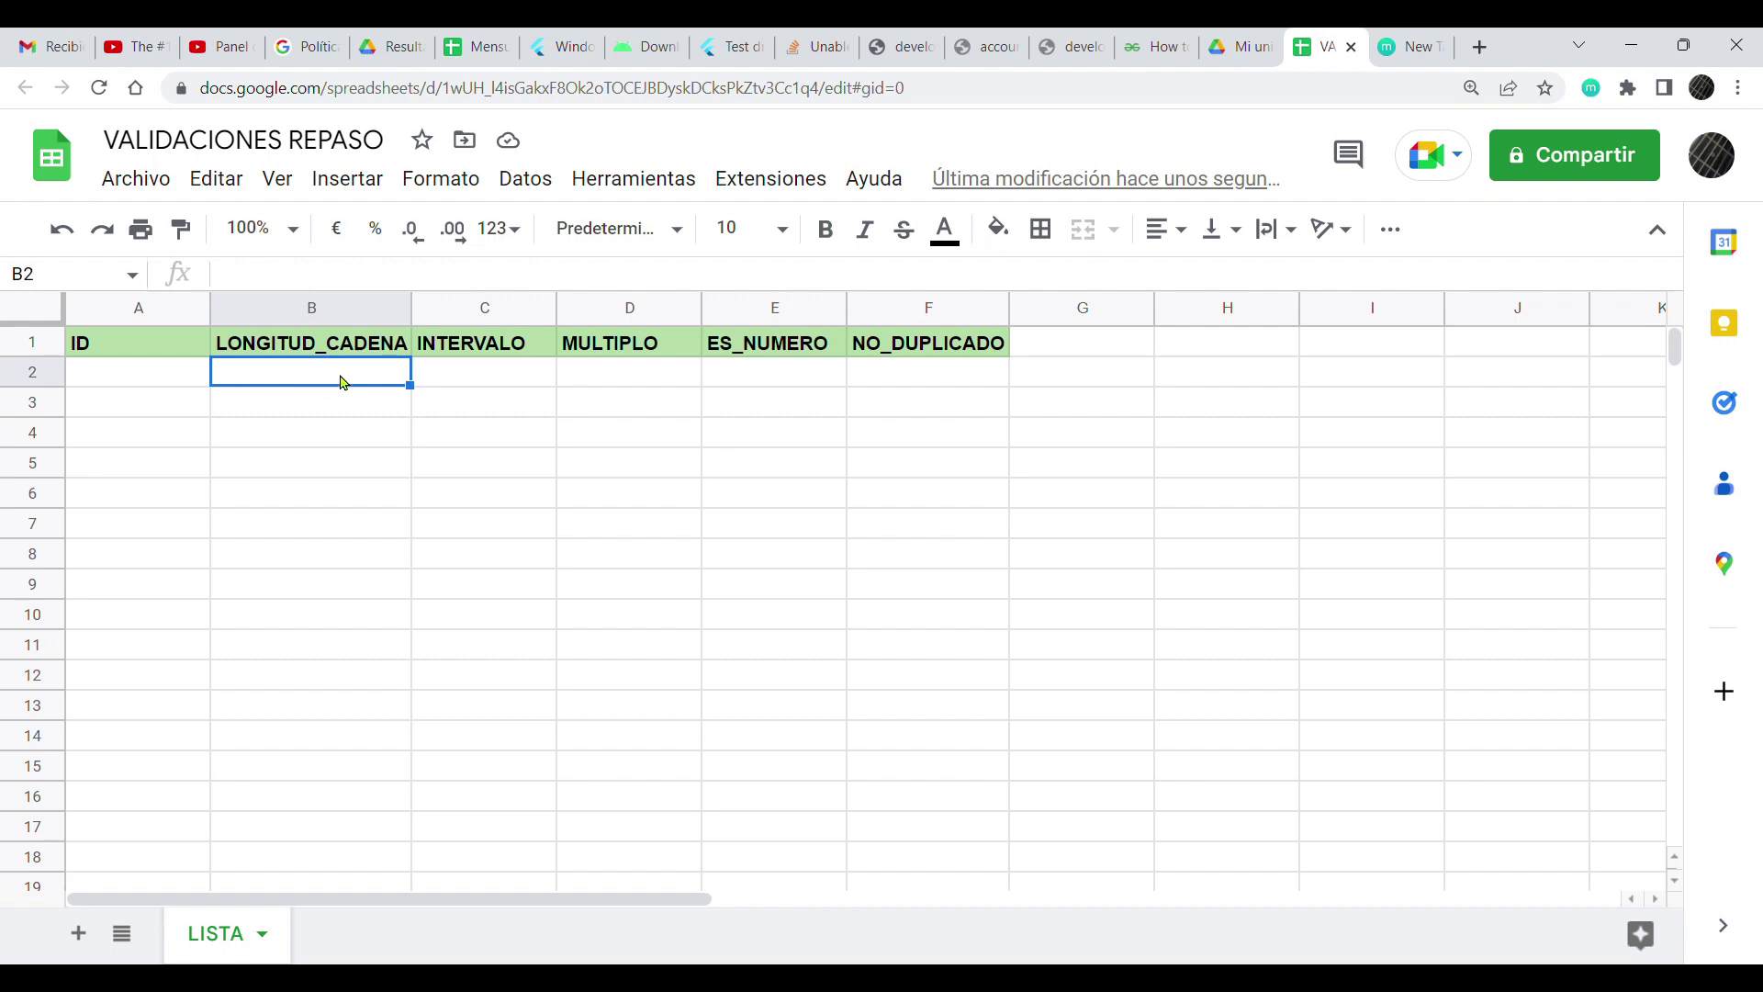
pyautogui.click(346, 353)
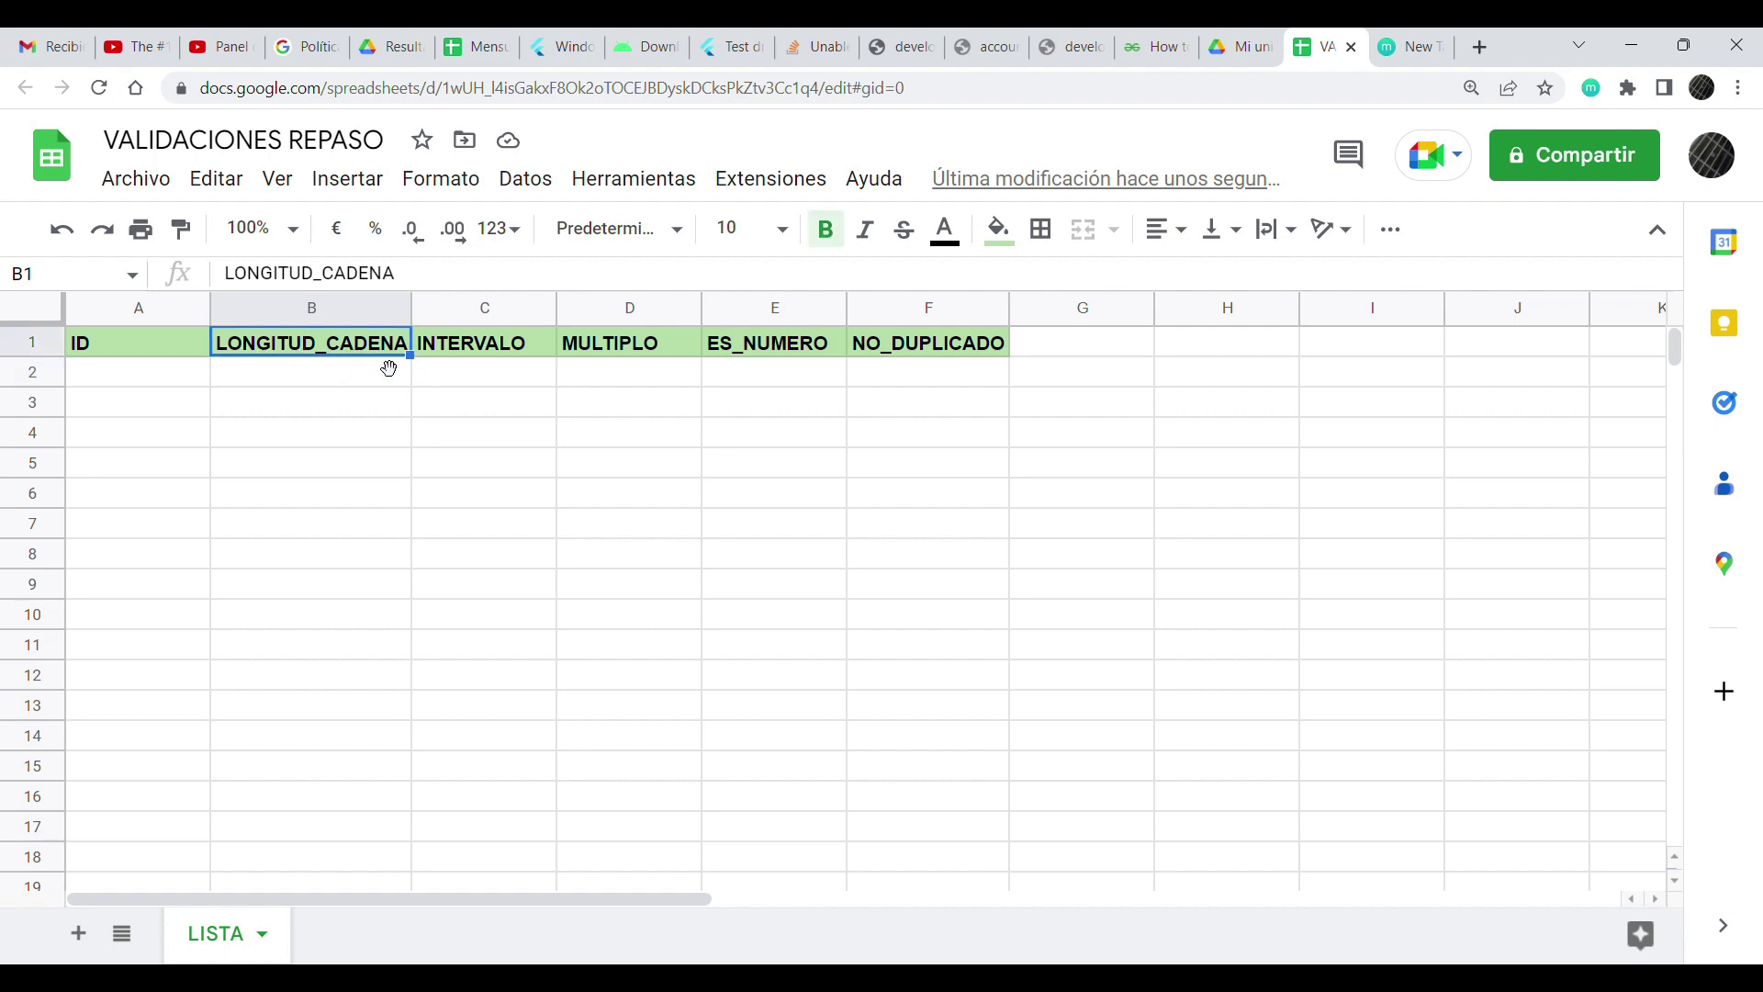
pyautogui.click(321, 375)
pyautogui.click(330, 352)
pyautogui.click(352, 372)
pyautogui.click(353, 352)
pyautogui.click(351, 372)
pyautogui.click(356, 345)
# - Examine the headers and first data cells of the INTERVALO, MULTIPLO and ES_NUMERO columns
pyautogui.click(499, 353)
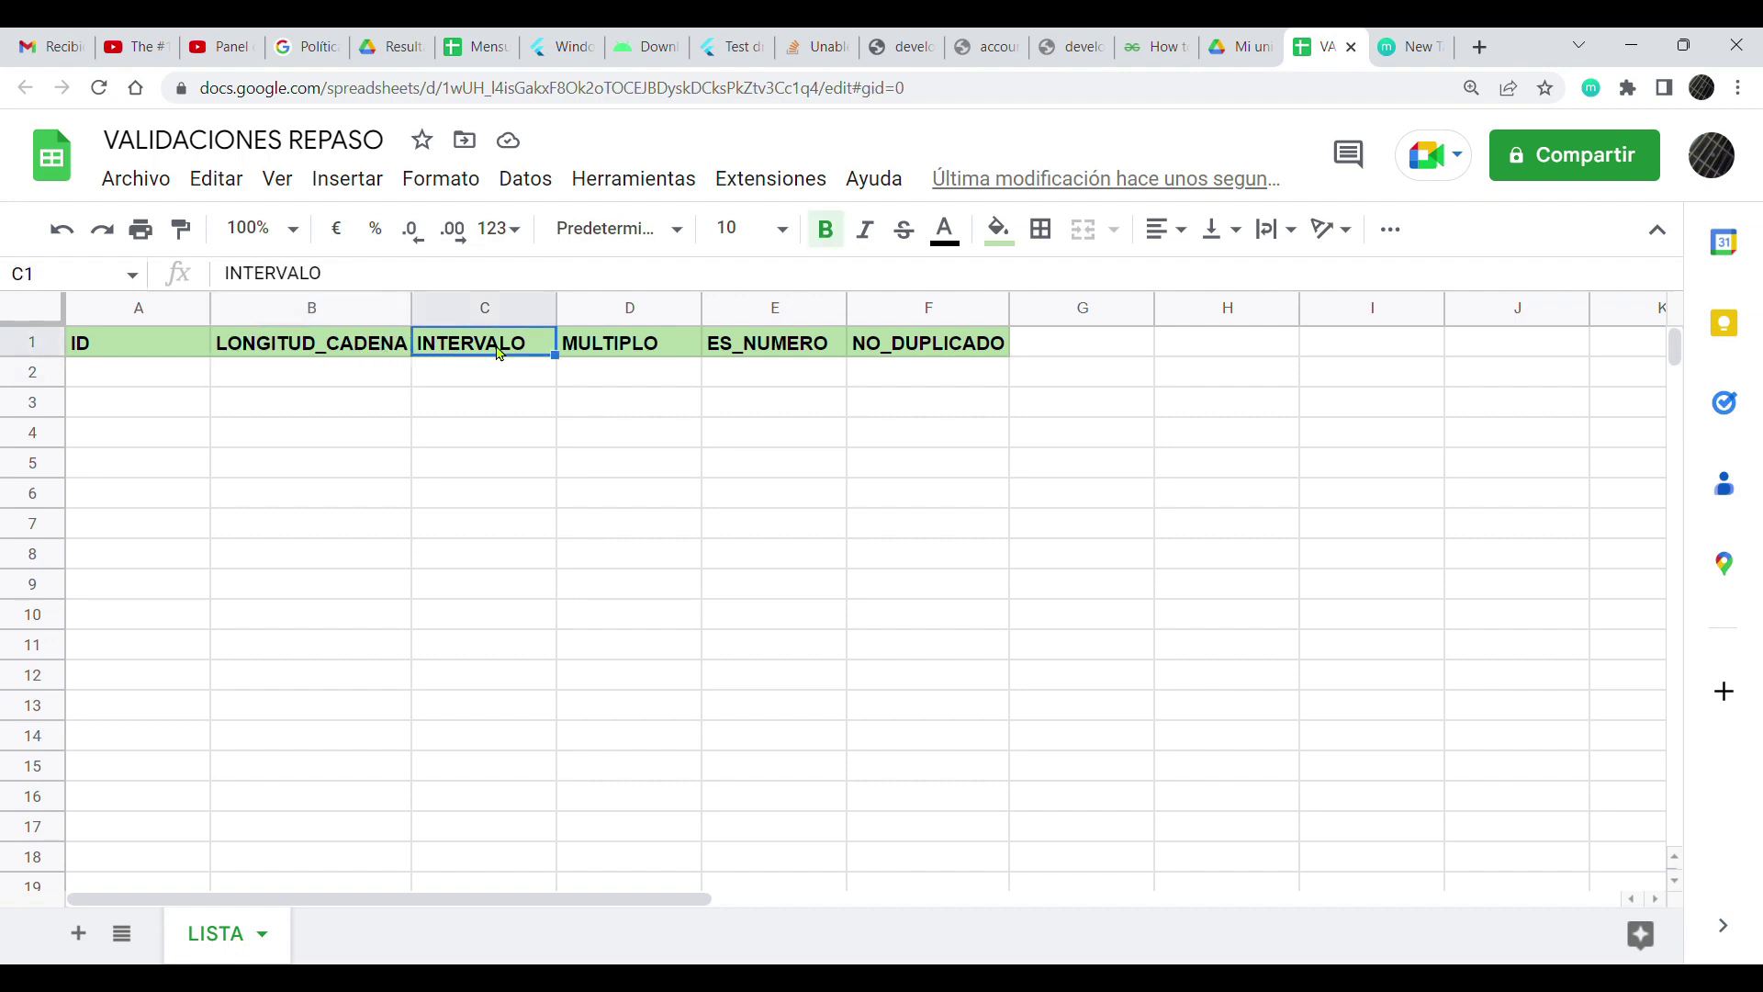
pyautogui.click(610, 347)
pyautogui.click(468, 346)
pyautogui.click(479, 378)
pyautogui.click(475, 344)
pyautogui.click(473, 382)
pyautogui.click(487, 344)
pyautogui.click(483, 381)
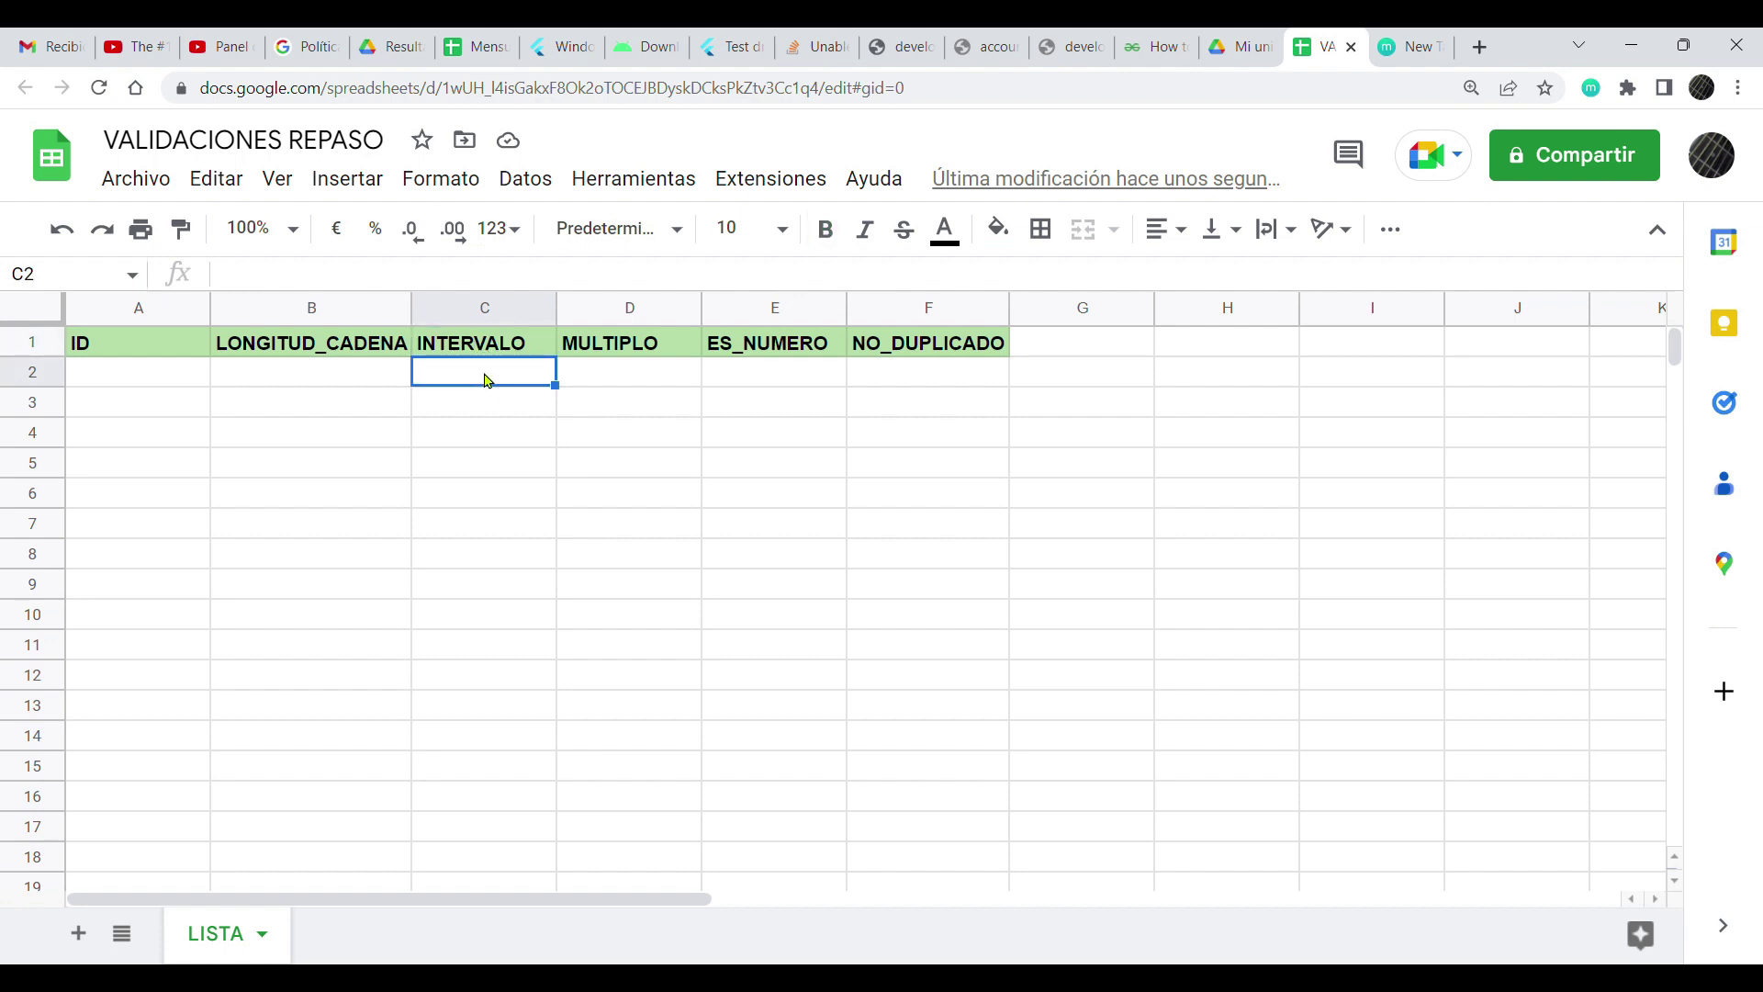
pyautogui.click(514, 343)
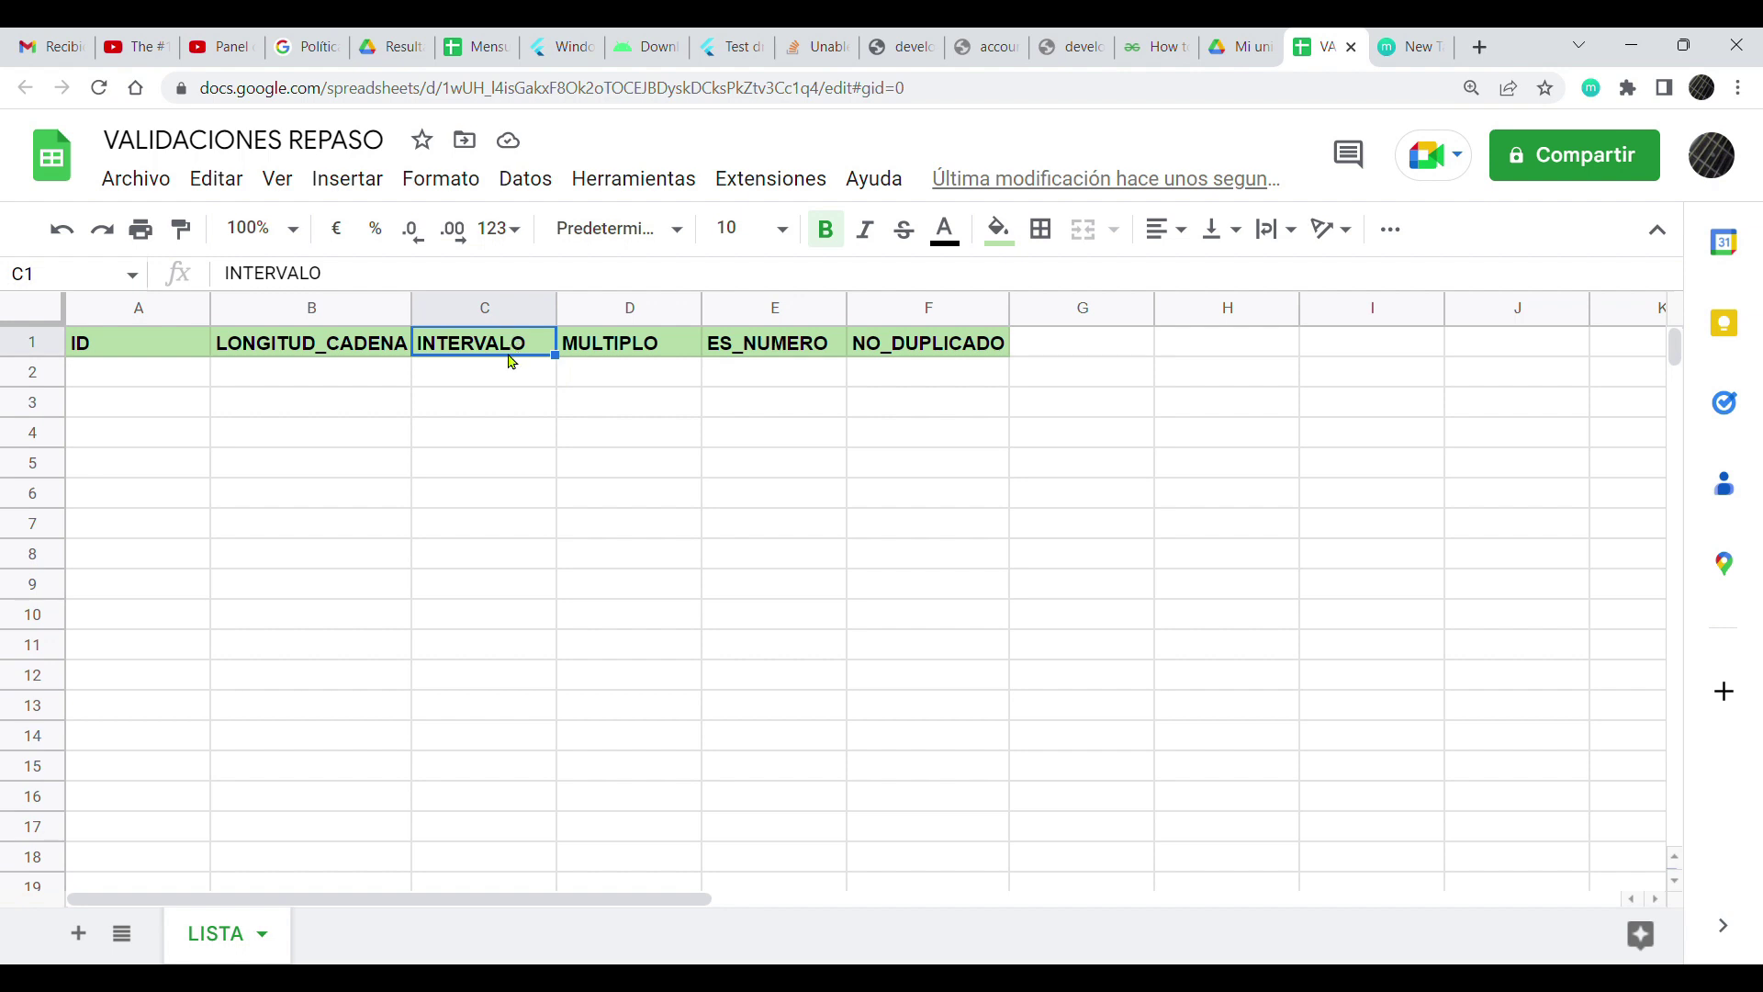
pyautogui.click(642, 348)
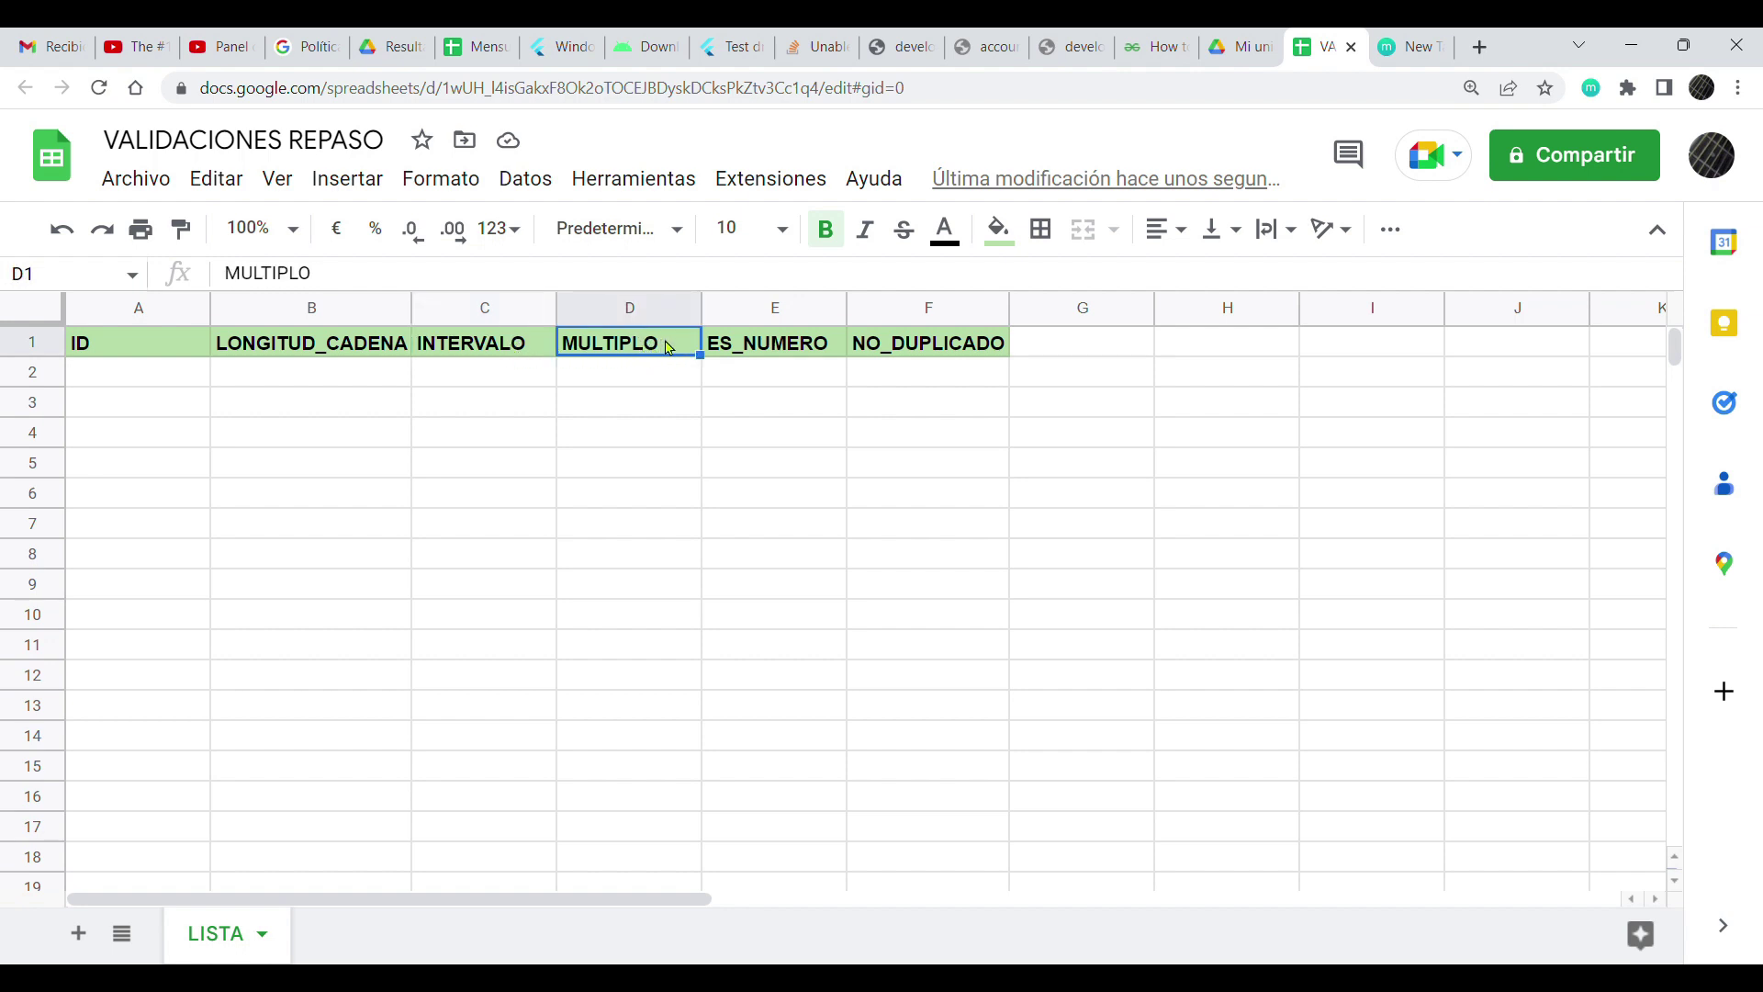
pyautogui.click(650, 377)
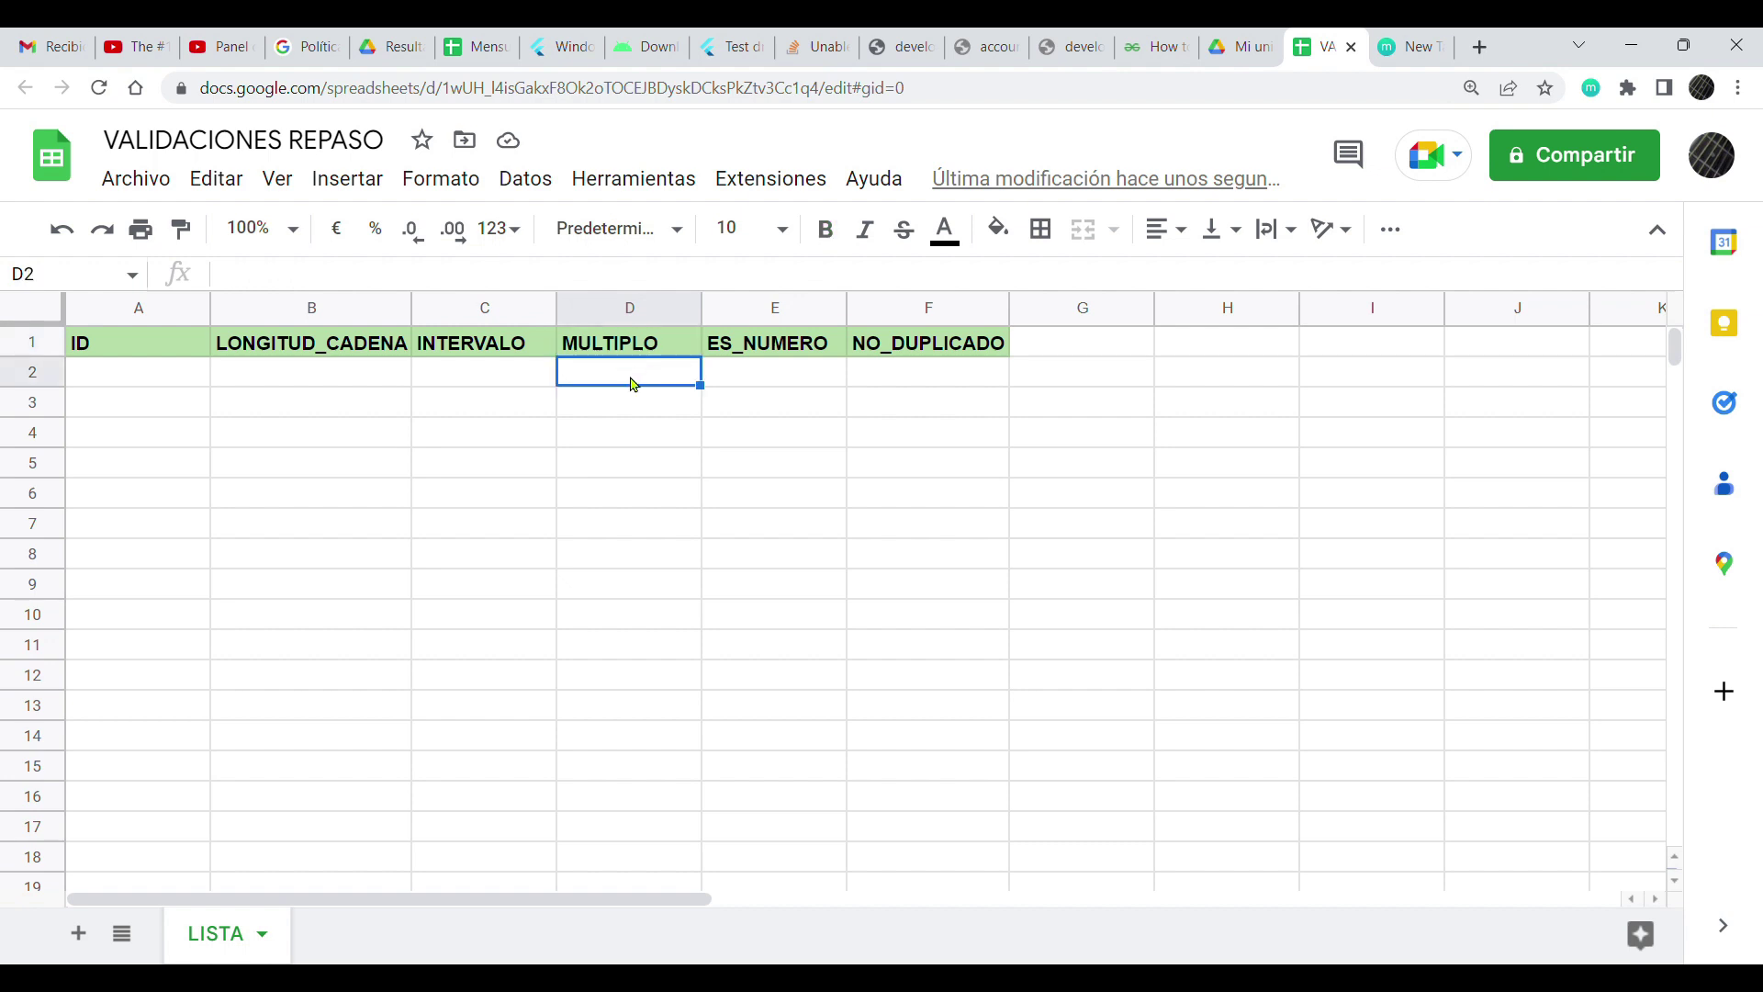
pyautogui.click(663, 345)
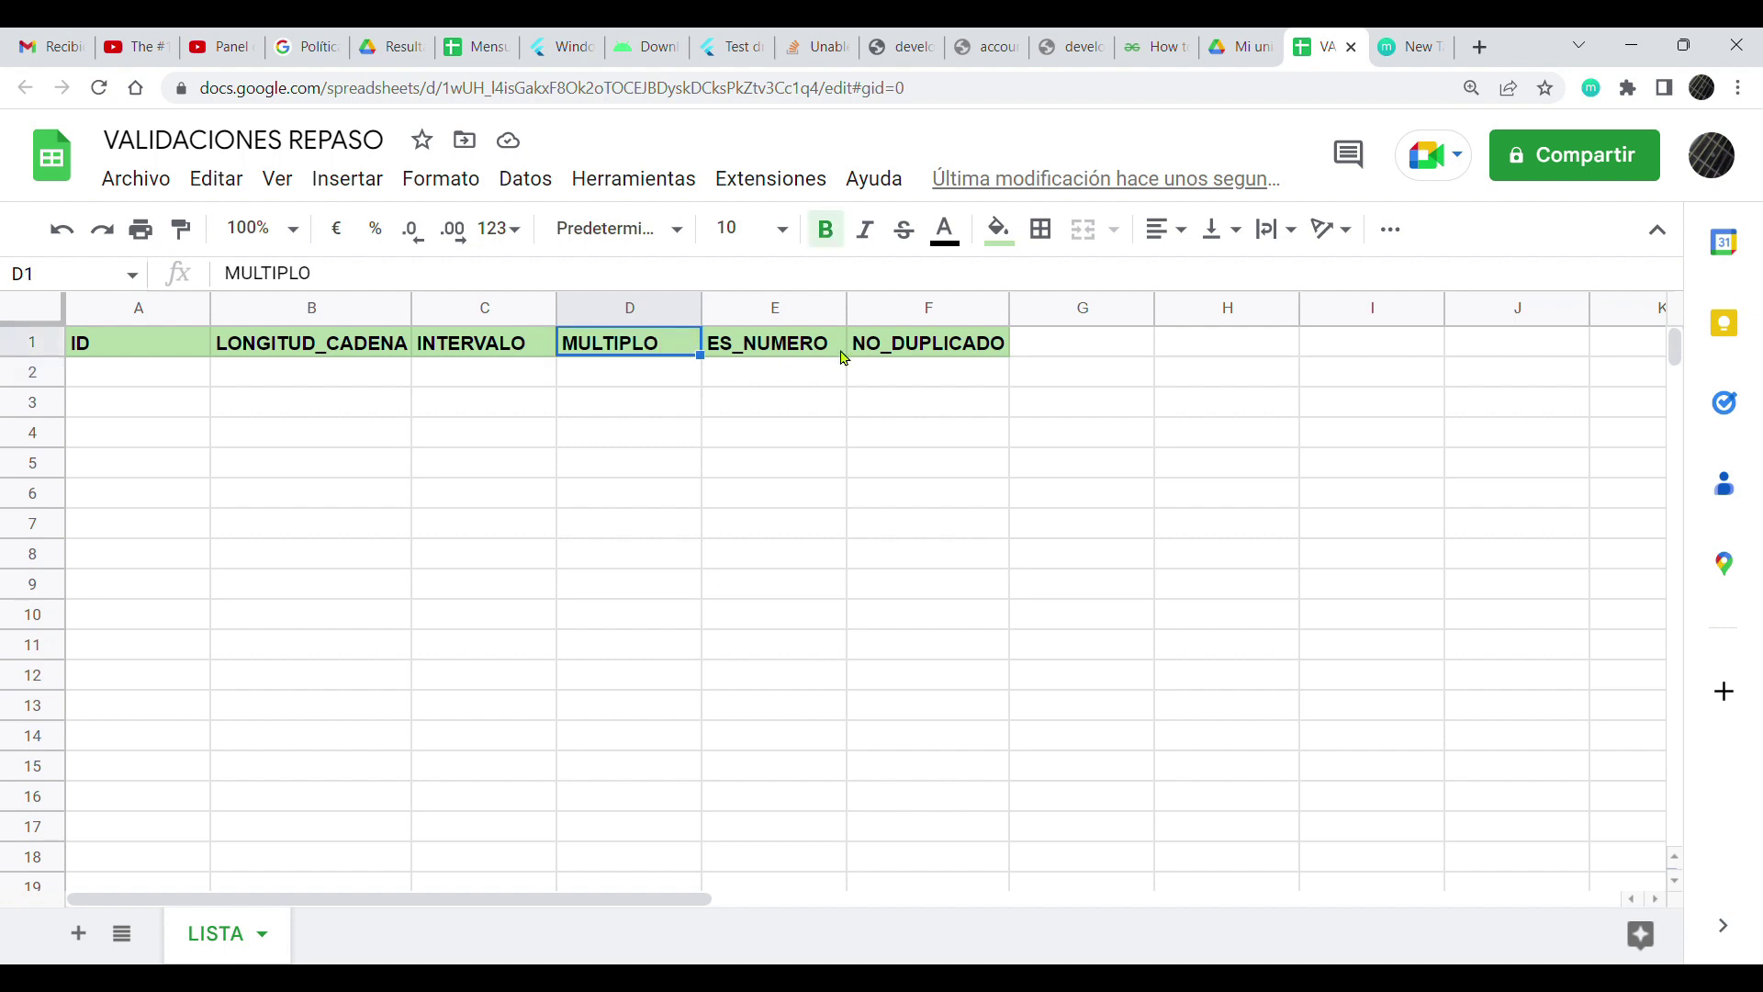
pyautogui.click(805, 356)
pyautogui.click(782, 377)
pyautogui.click(785, 352)
pyautogui.click(767, 374)
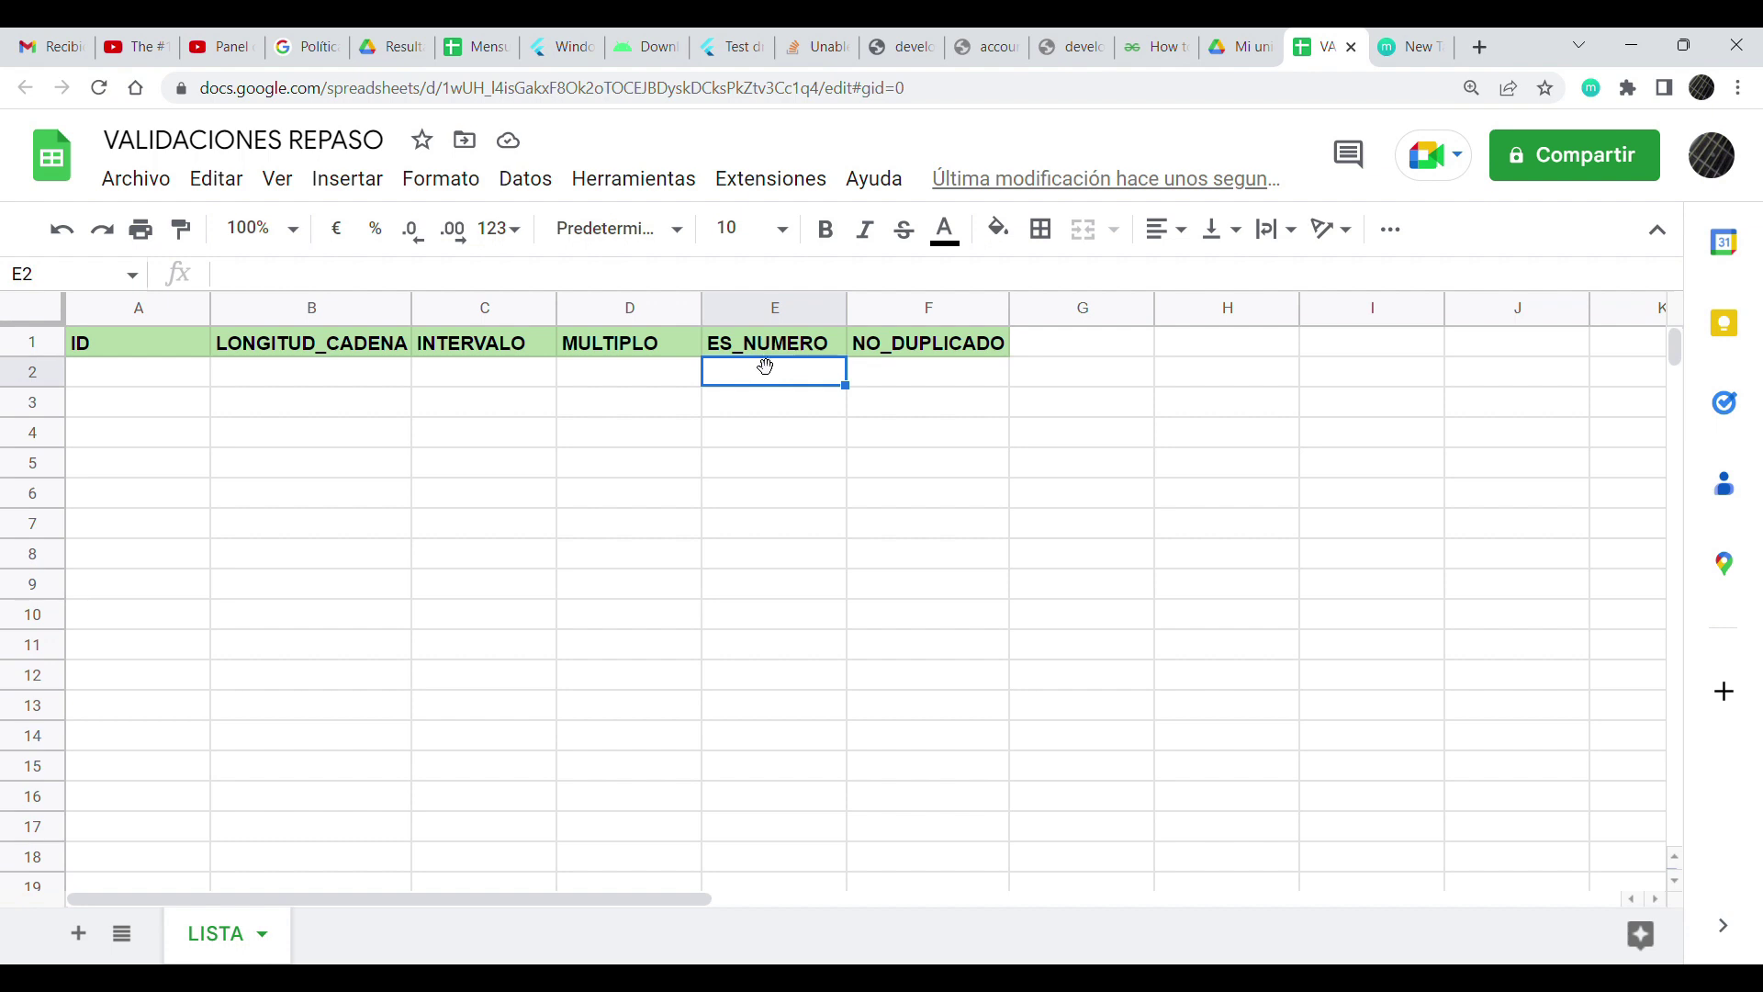
pyautogui.click(795, 356)
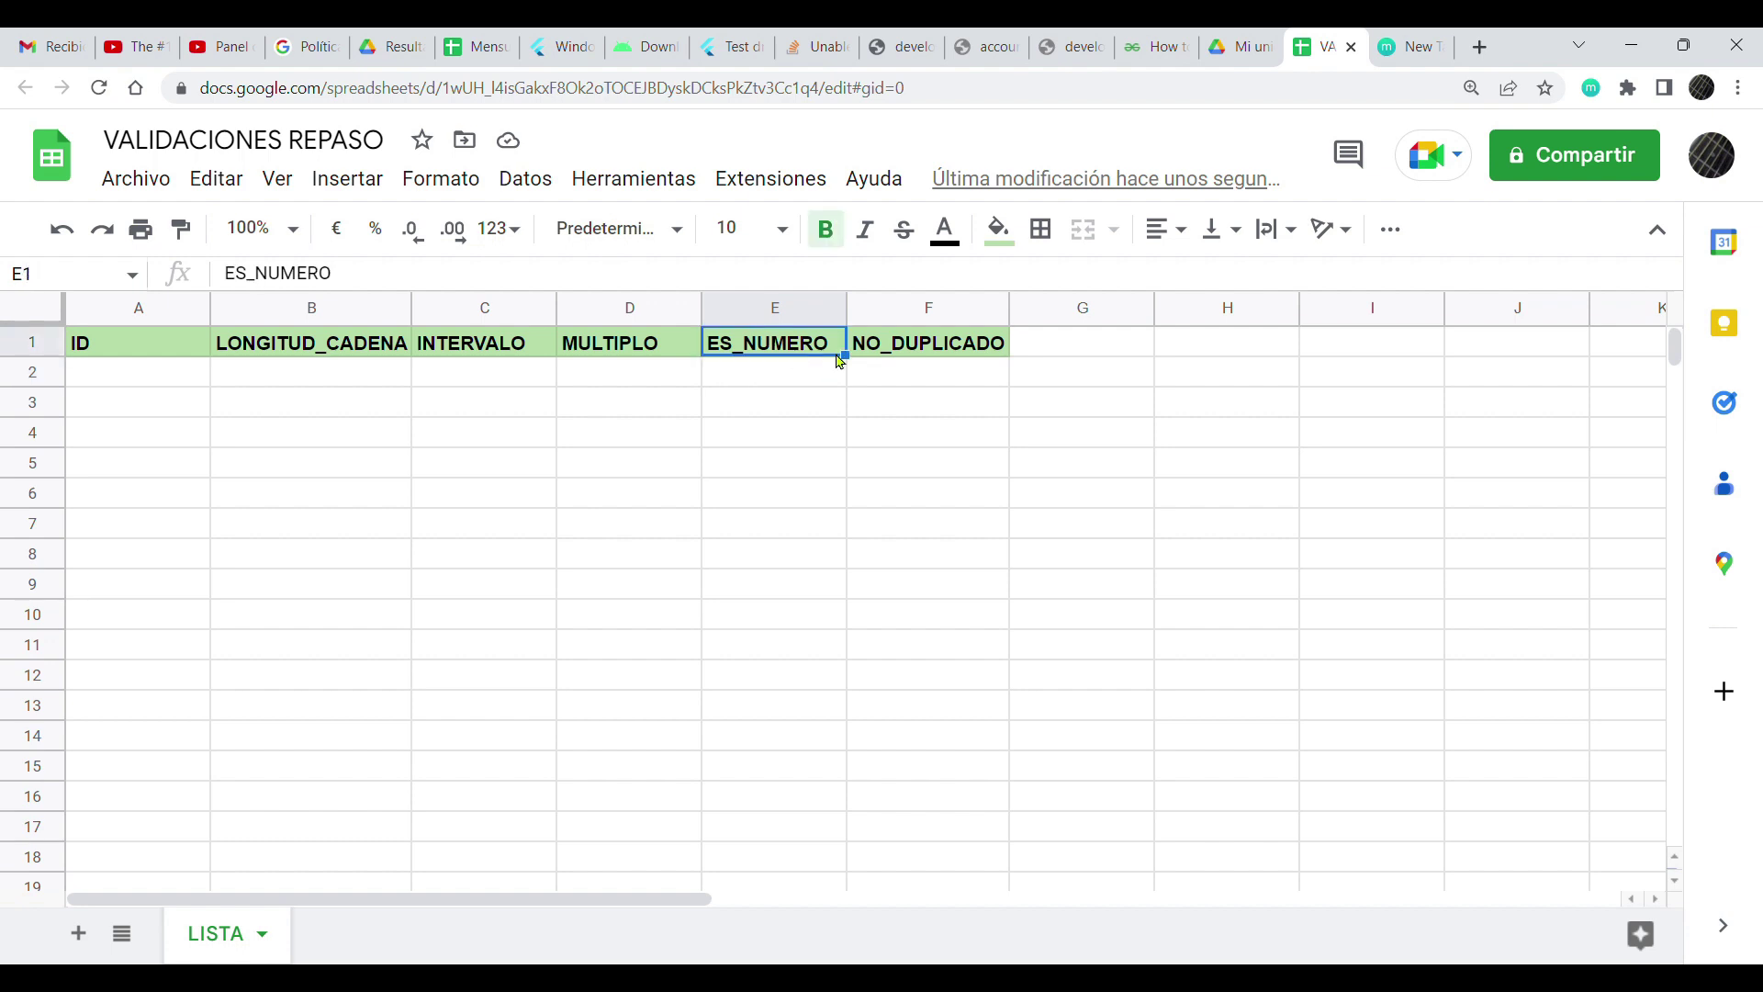
# - Examine the NO_DUPLICADO column's header and first rows, and the full span of columns from ID to NO_DUPLICADO
pyautogui.click(937, 352)
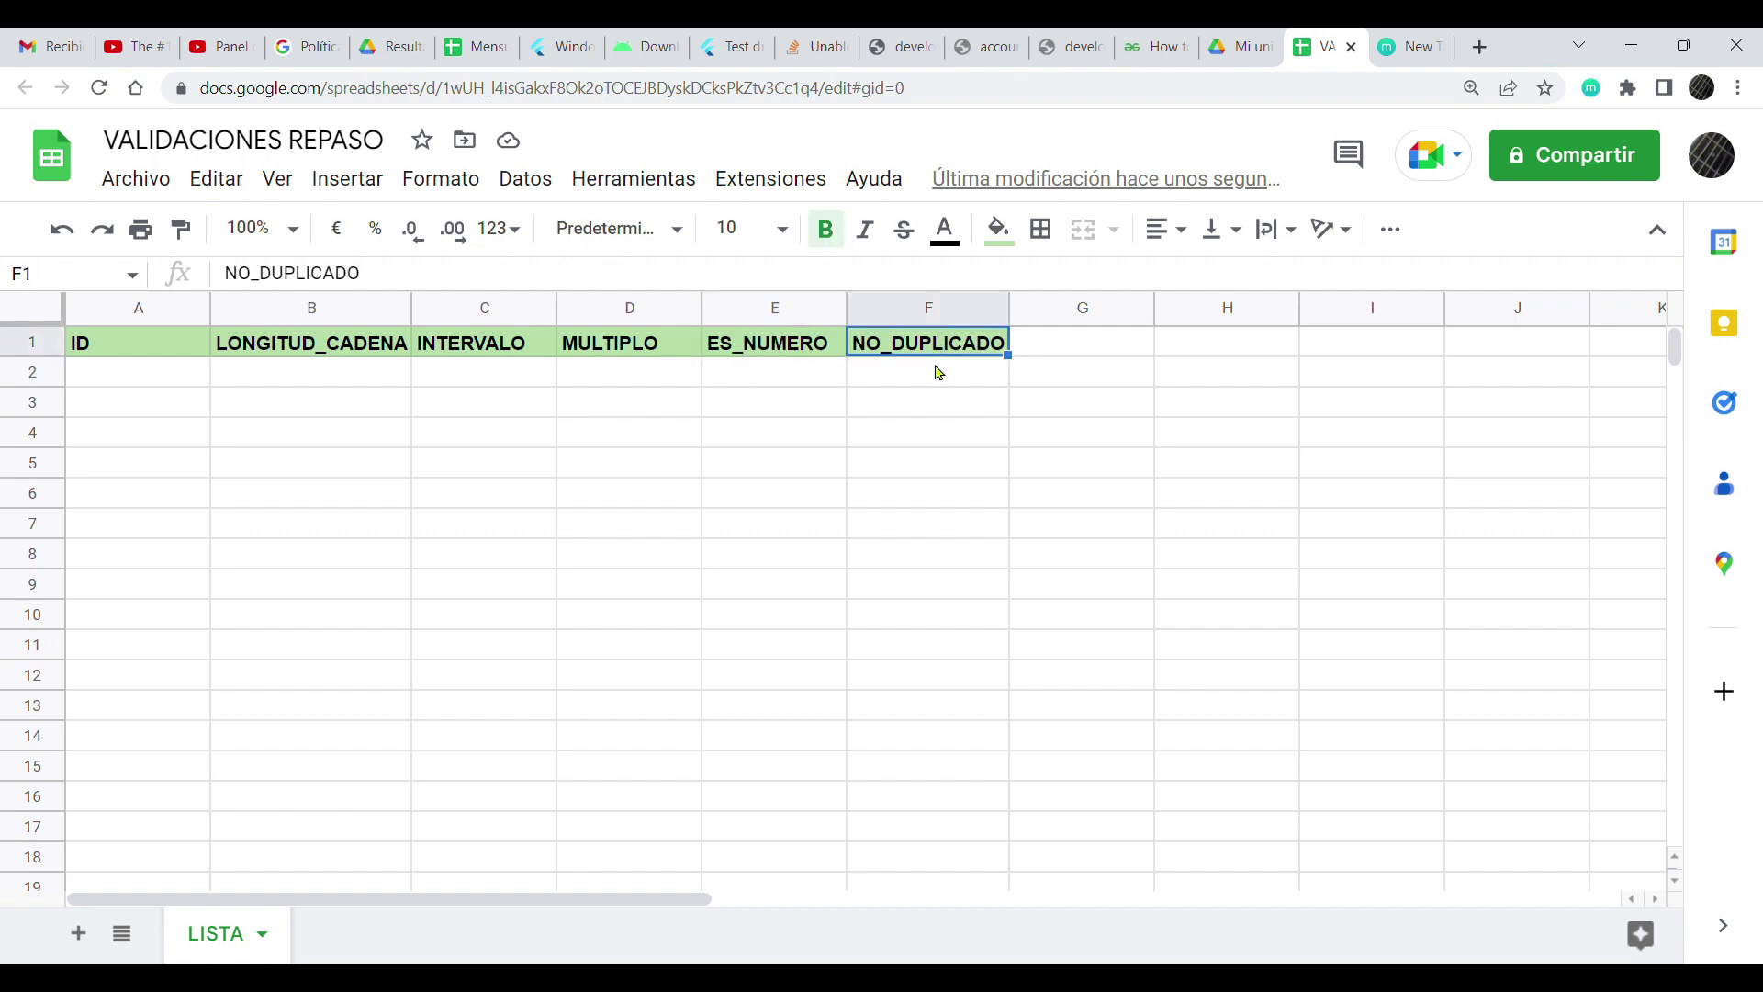
pyautogui.click(938, 375)
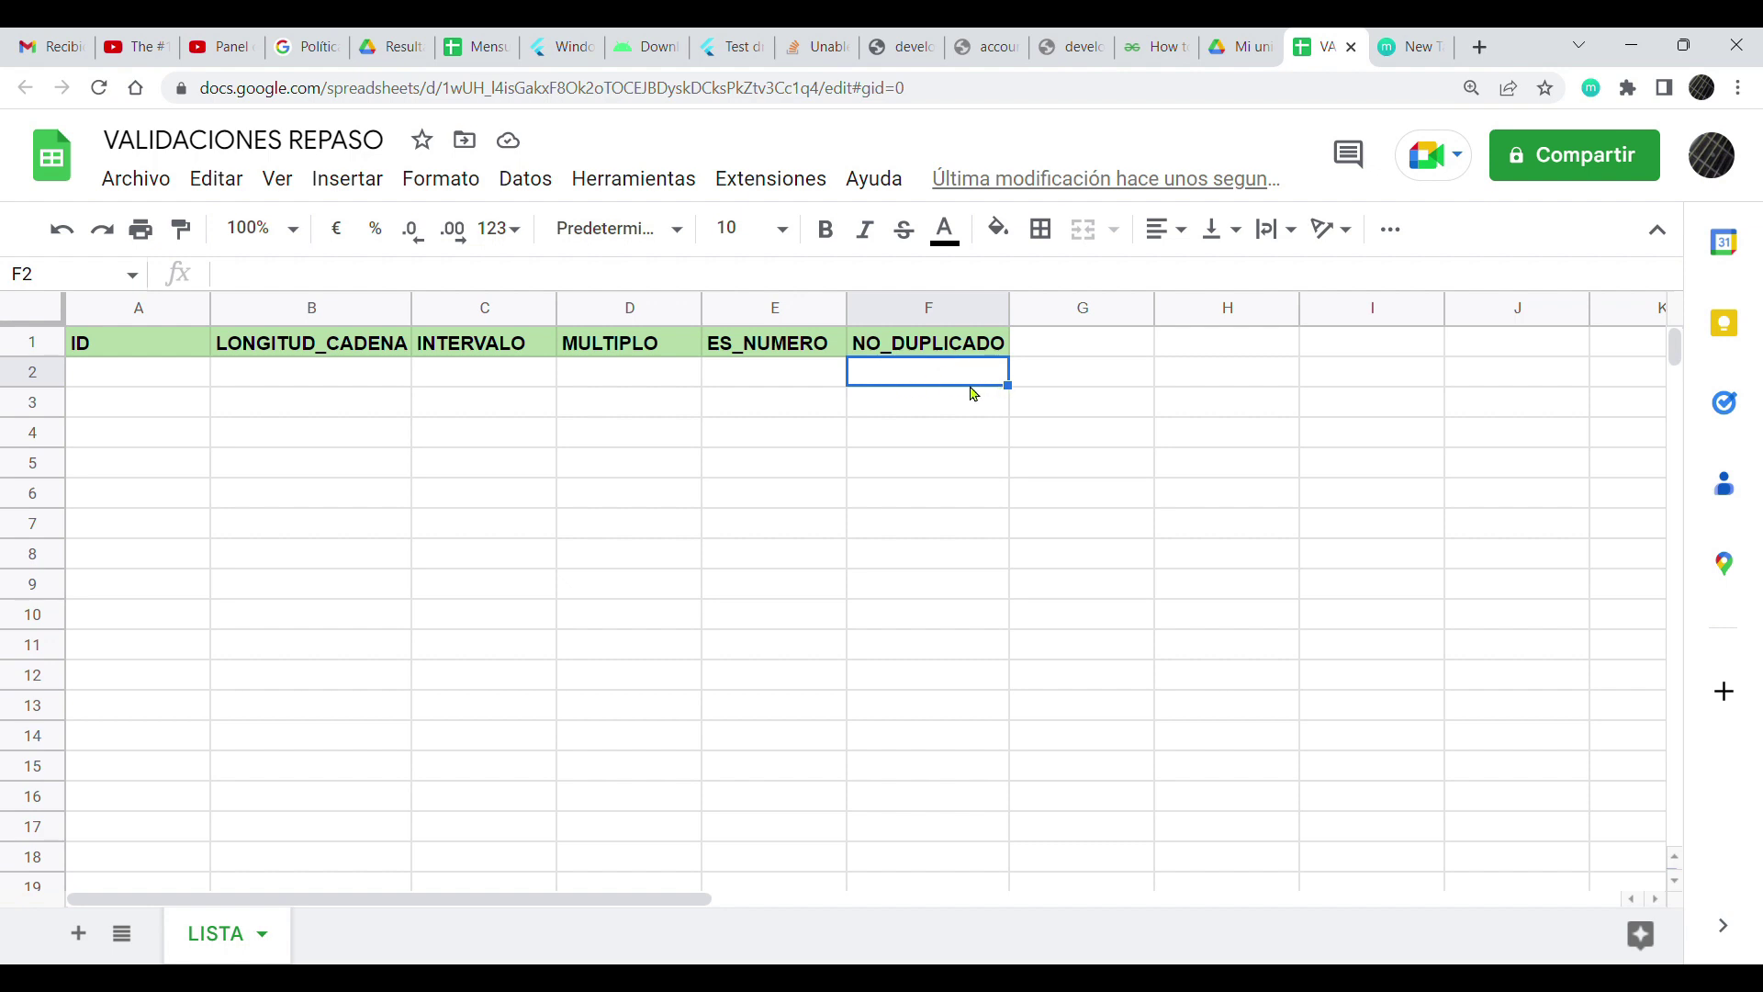
pyautogui.press('Down')
pyautogui.moveTo(114, 373); pyautogui.dragTo(916, 409)
pyautogui.click(136, 381)
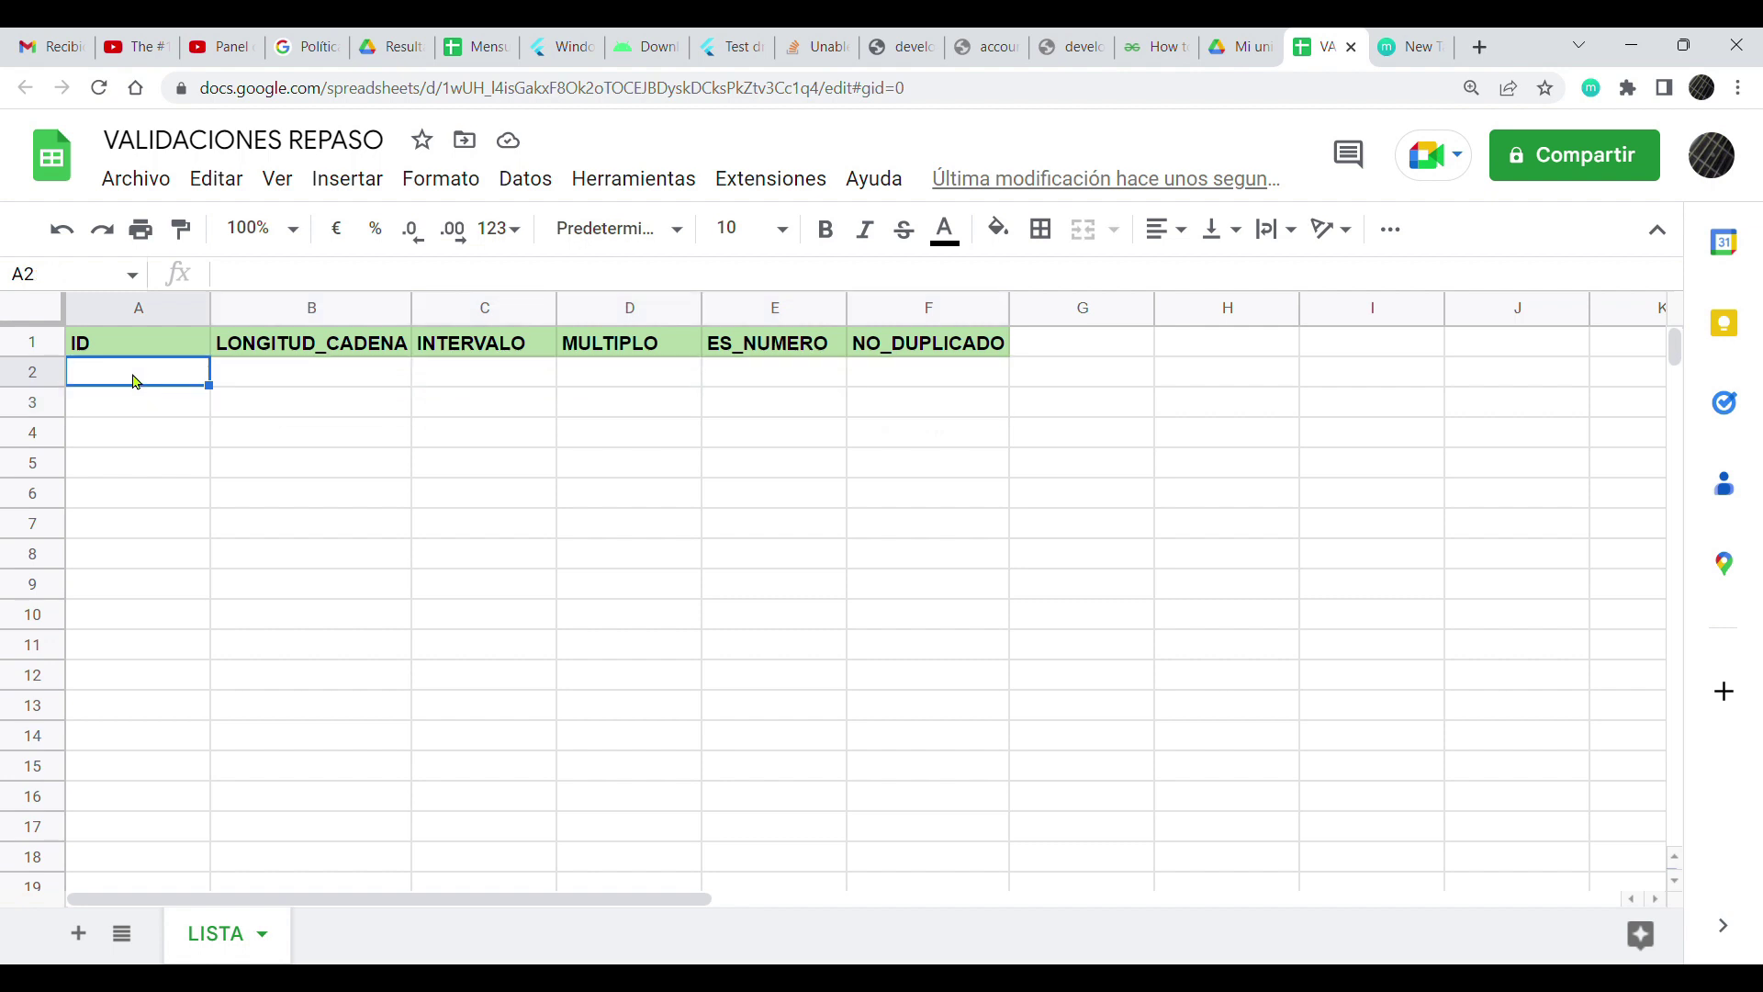
pyautogui.click(927, 380)
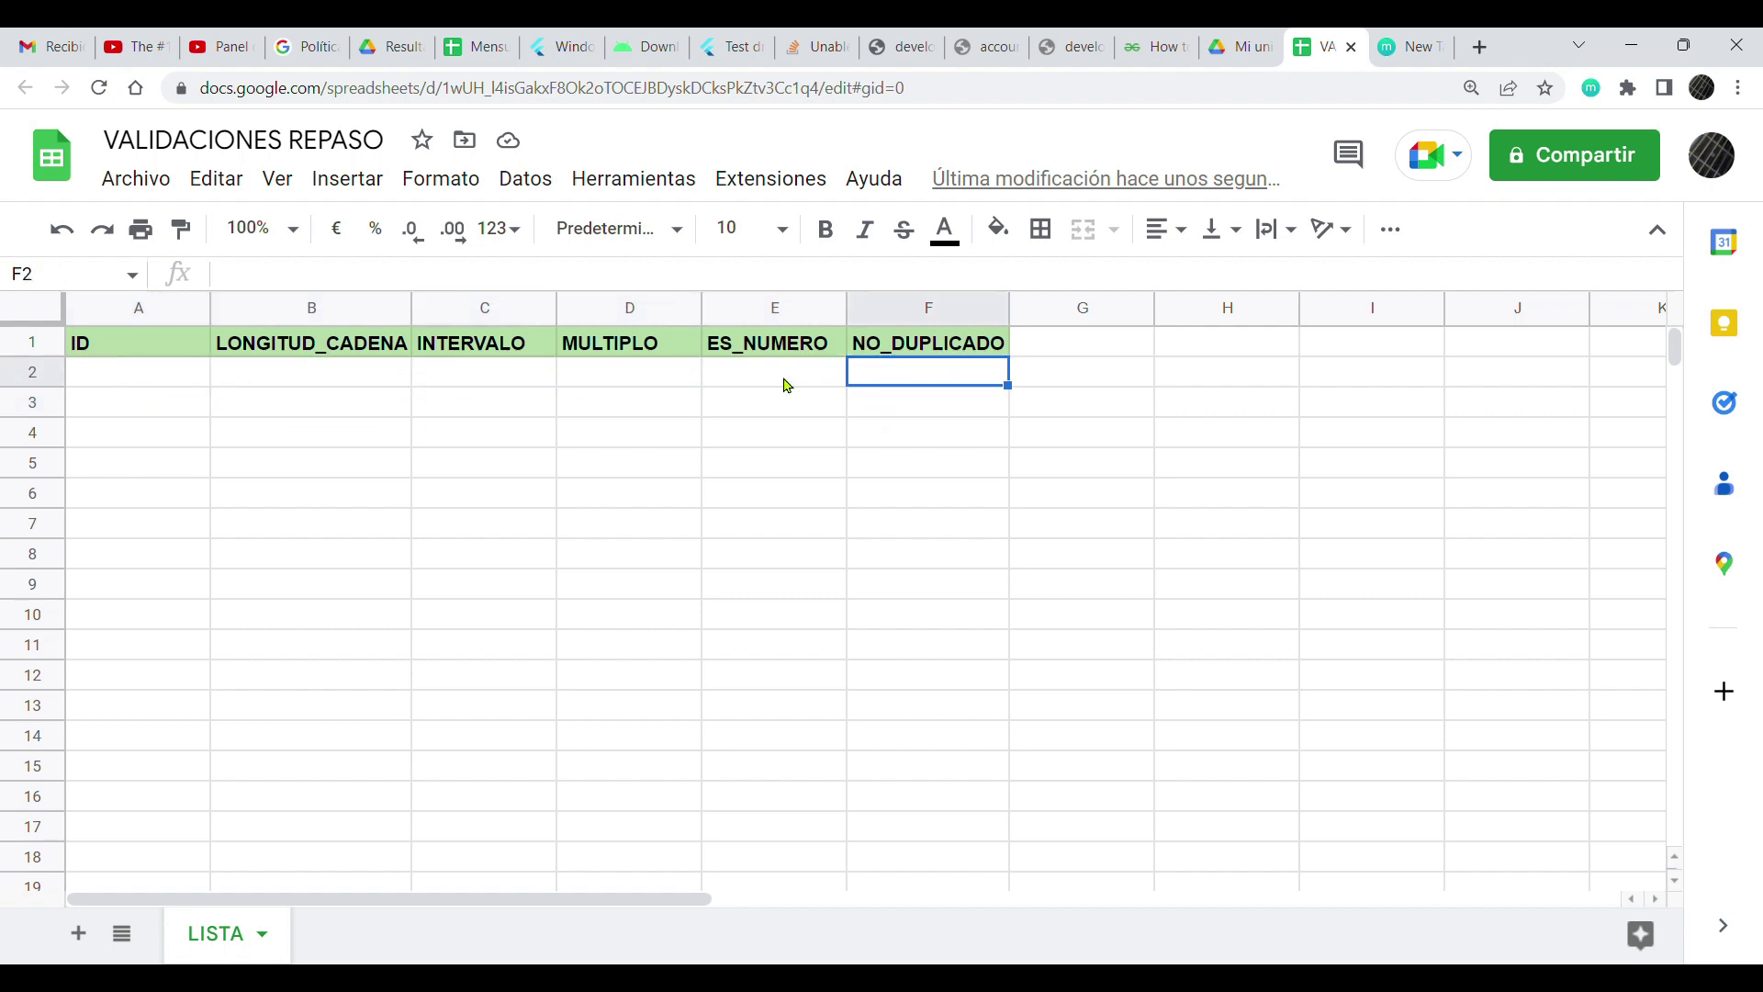
pyautogui.click(174, 382)
pyautogui.click(927, 374)
pyautogui.click(929, 405)
pyautogui.click(929, 378)
pyautogui.click(184, 353)
pyautogui.click(926, 352)
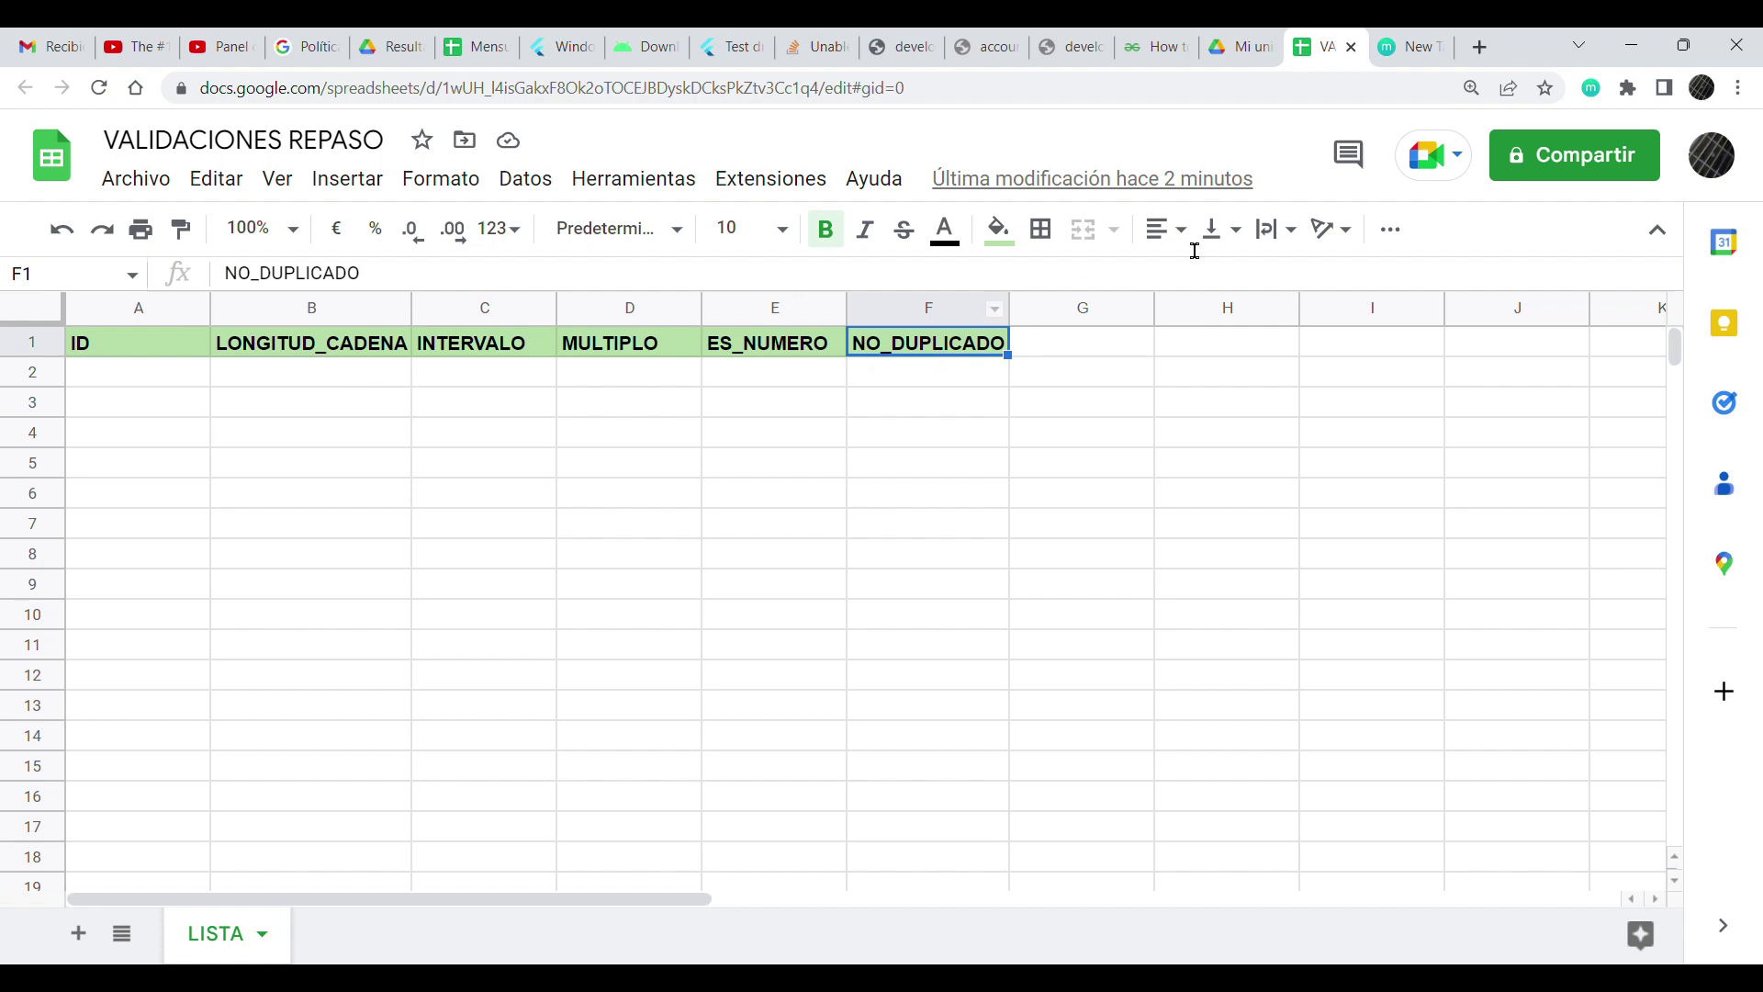
# - Switch to the new browser tab and look up APPSHEET to open the AppSheet home page
pyautogui.click(1422, 43)
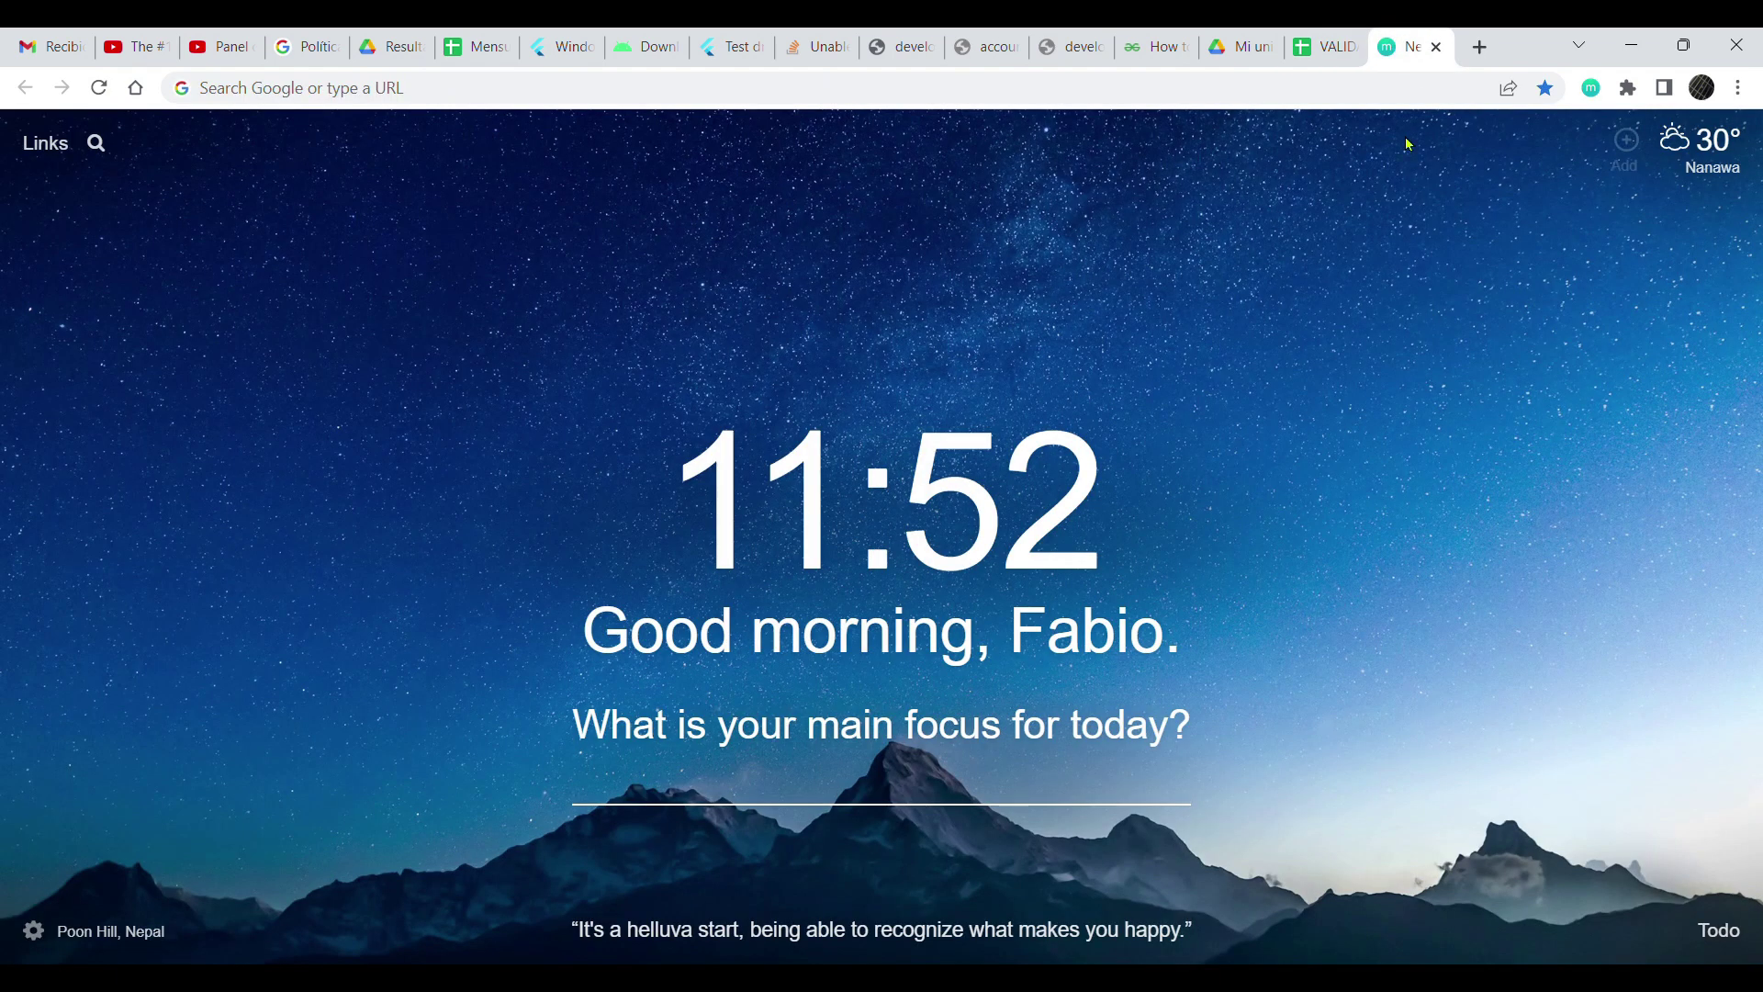
pyautogui.click(868, 98)
pyautogui.write('APPSHEET')
pyautogui.press('Return')
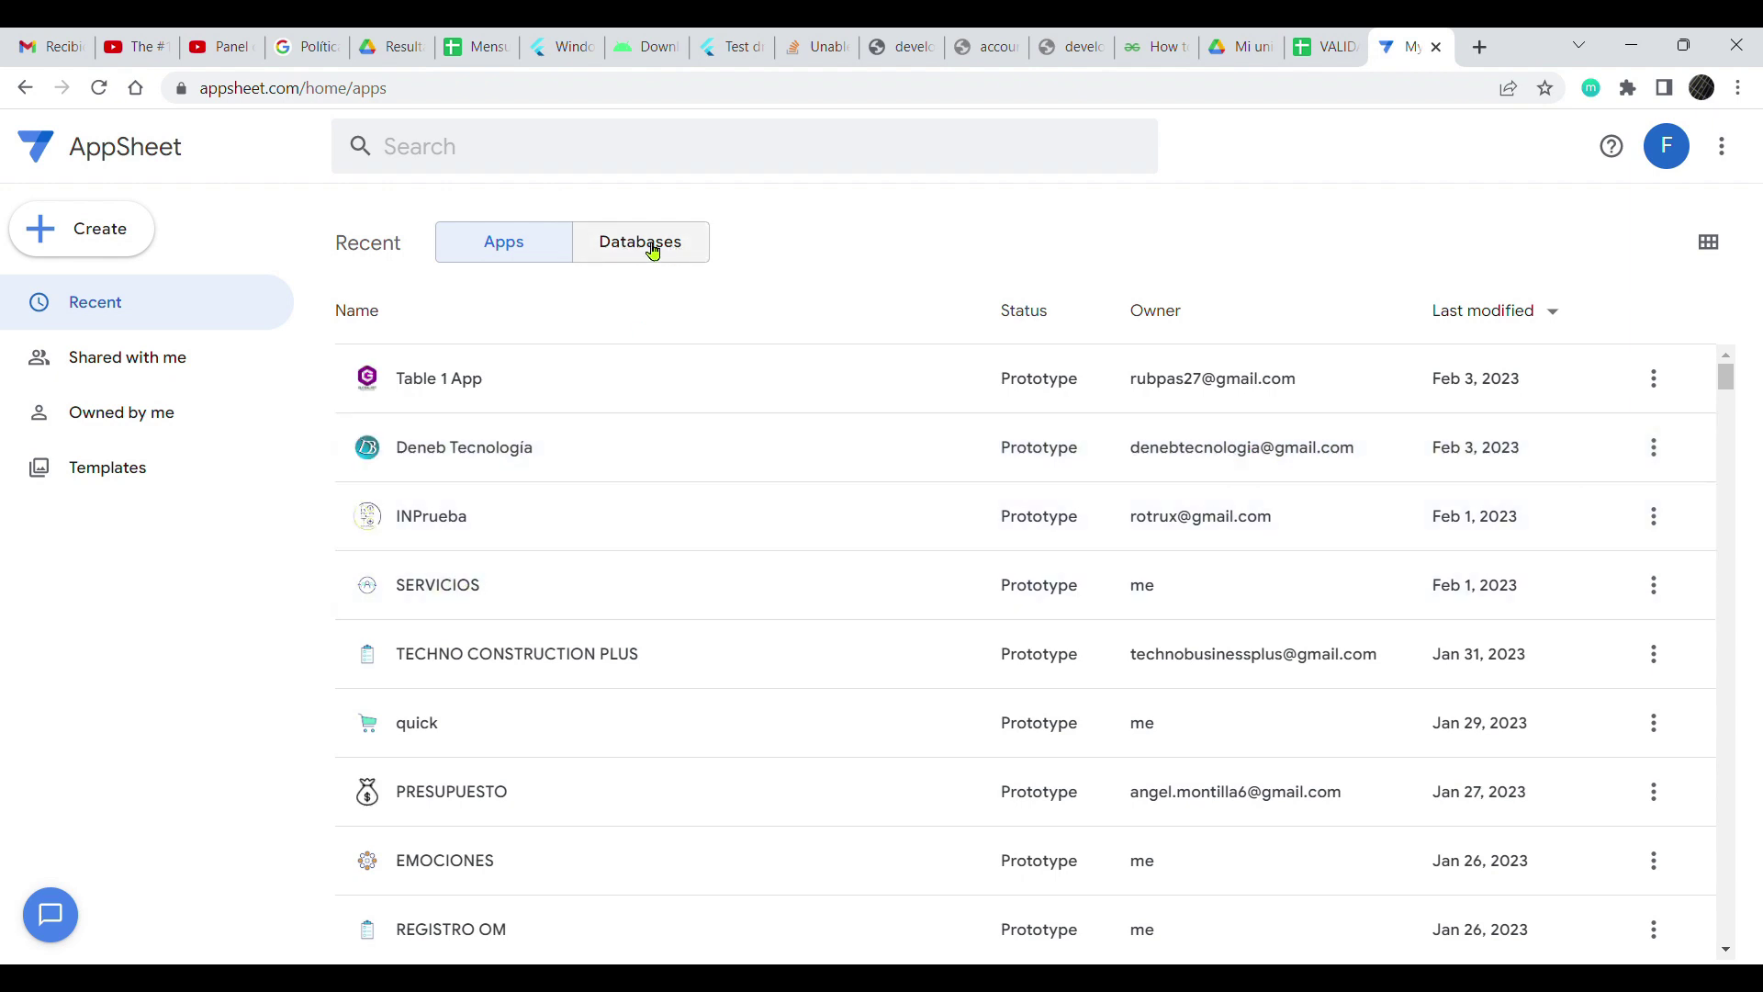
# - View the list of recent AppSheet databases and return to the recent apps list
pyautogui.click(653, 243)
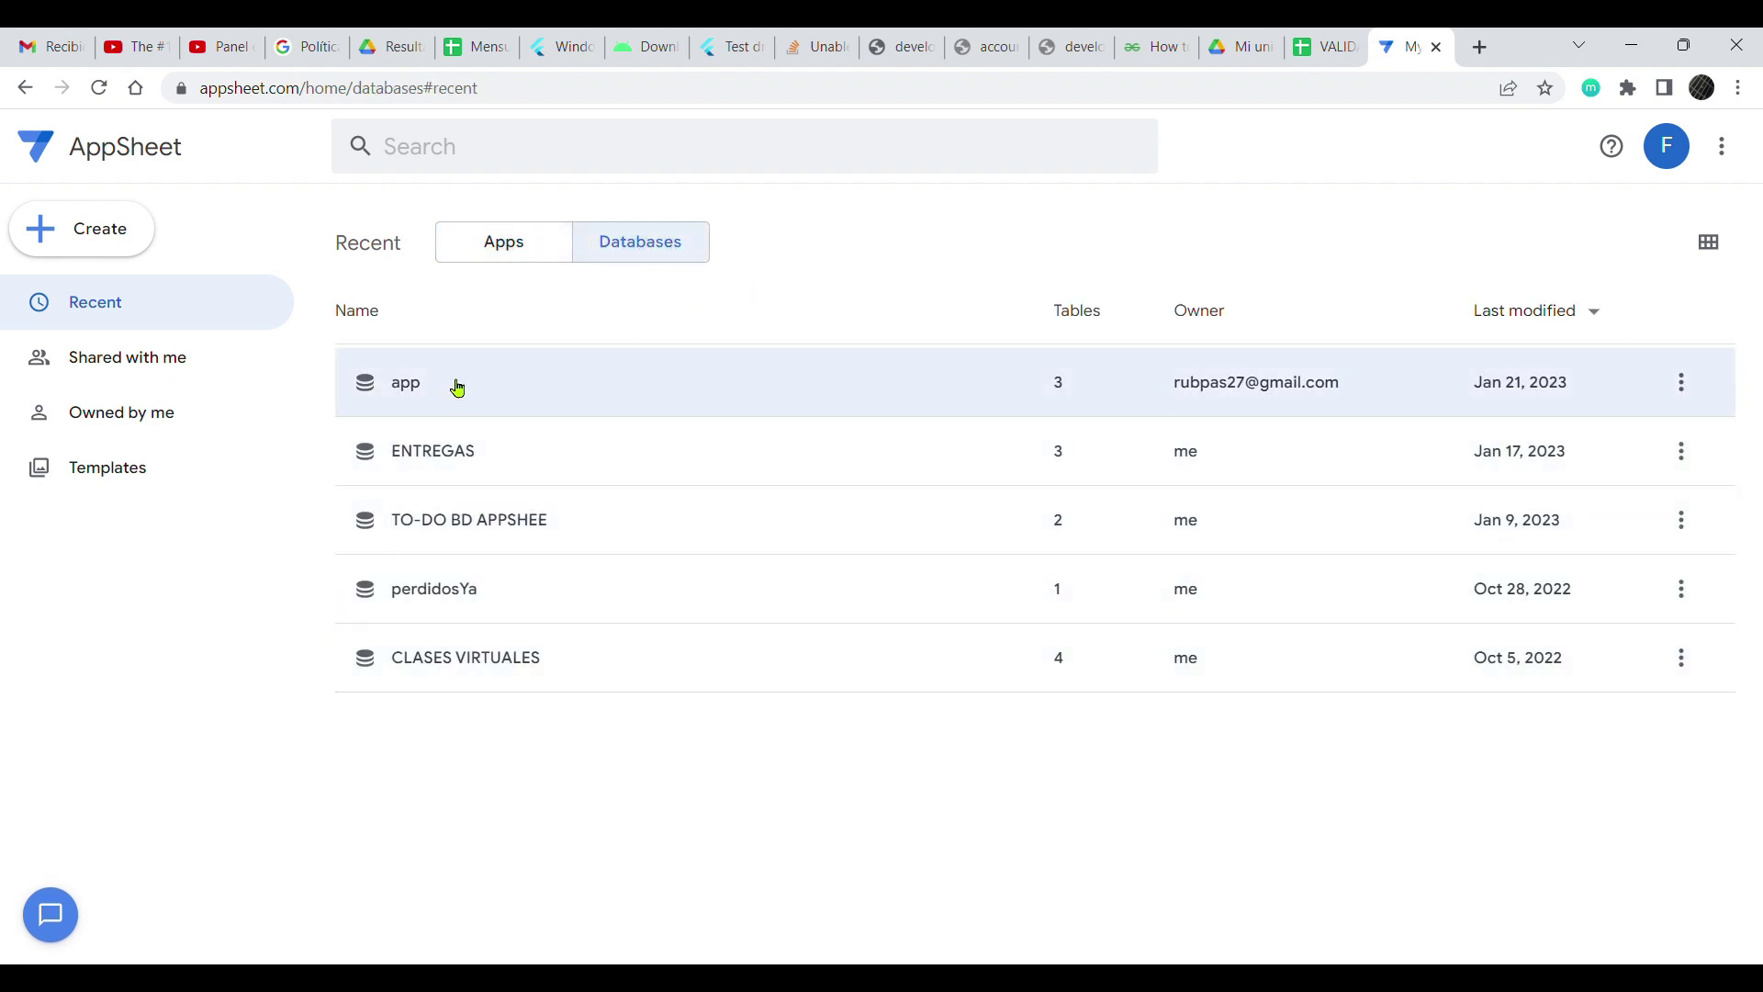
pyautogui.click(520, 243)
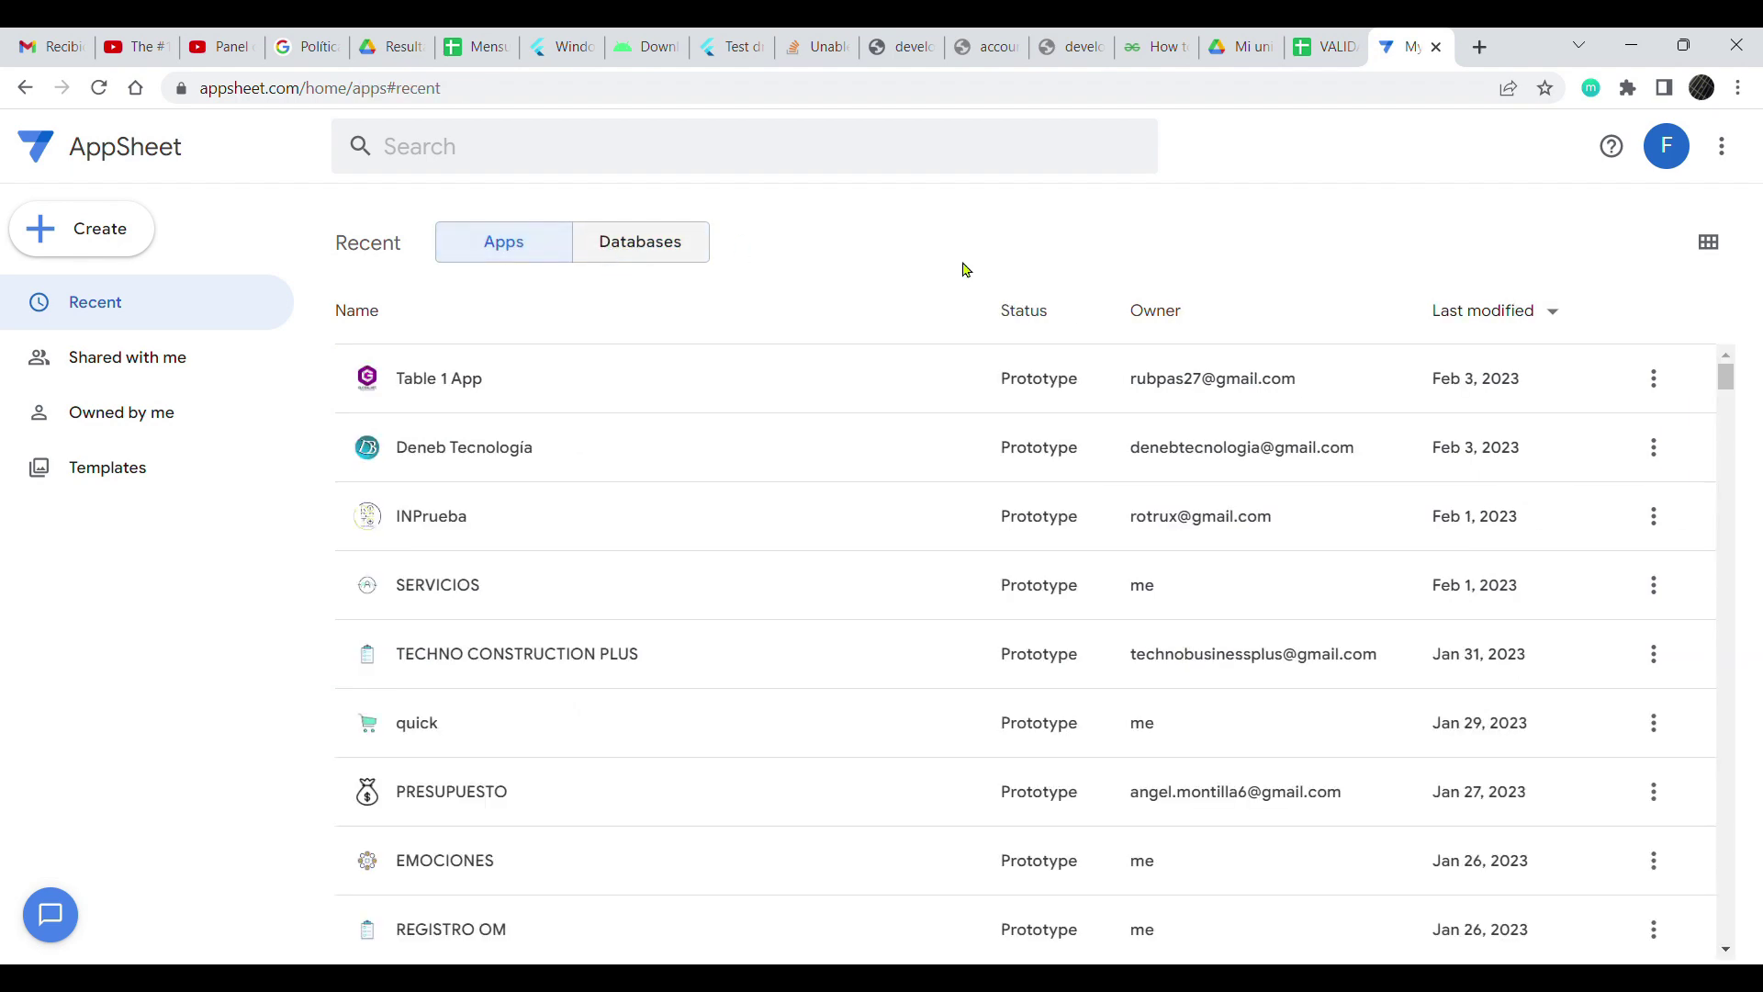
pyautogui.moveTo(1729, 377)
pyautogui.mouseDown()
pyautogui.moveTo(1726, 688)
pyautogui.moveTo(1739, 347)
pyautogui.mouseUp()
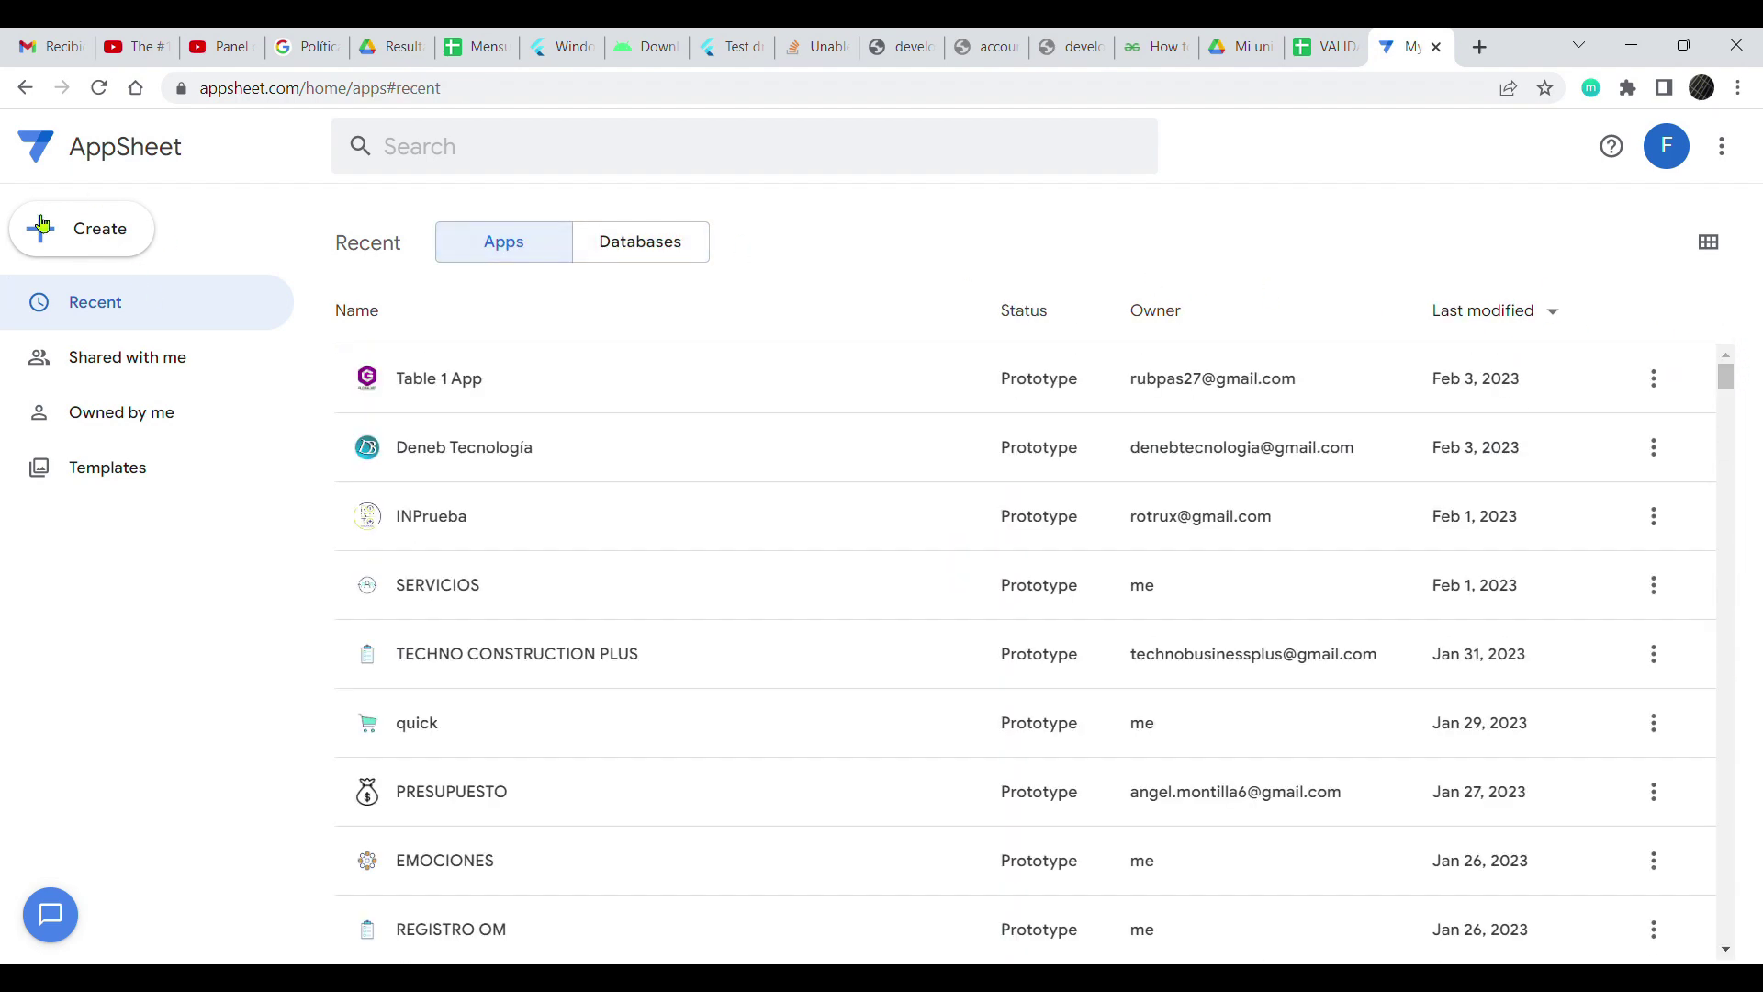
# - Start a new app from existing data, named VALIDACIONES REPASO with the Field Service category, and proceed to its data source
pyautogui.click(115, 236)
pyautogui.moveTo(122, 294)
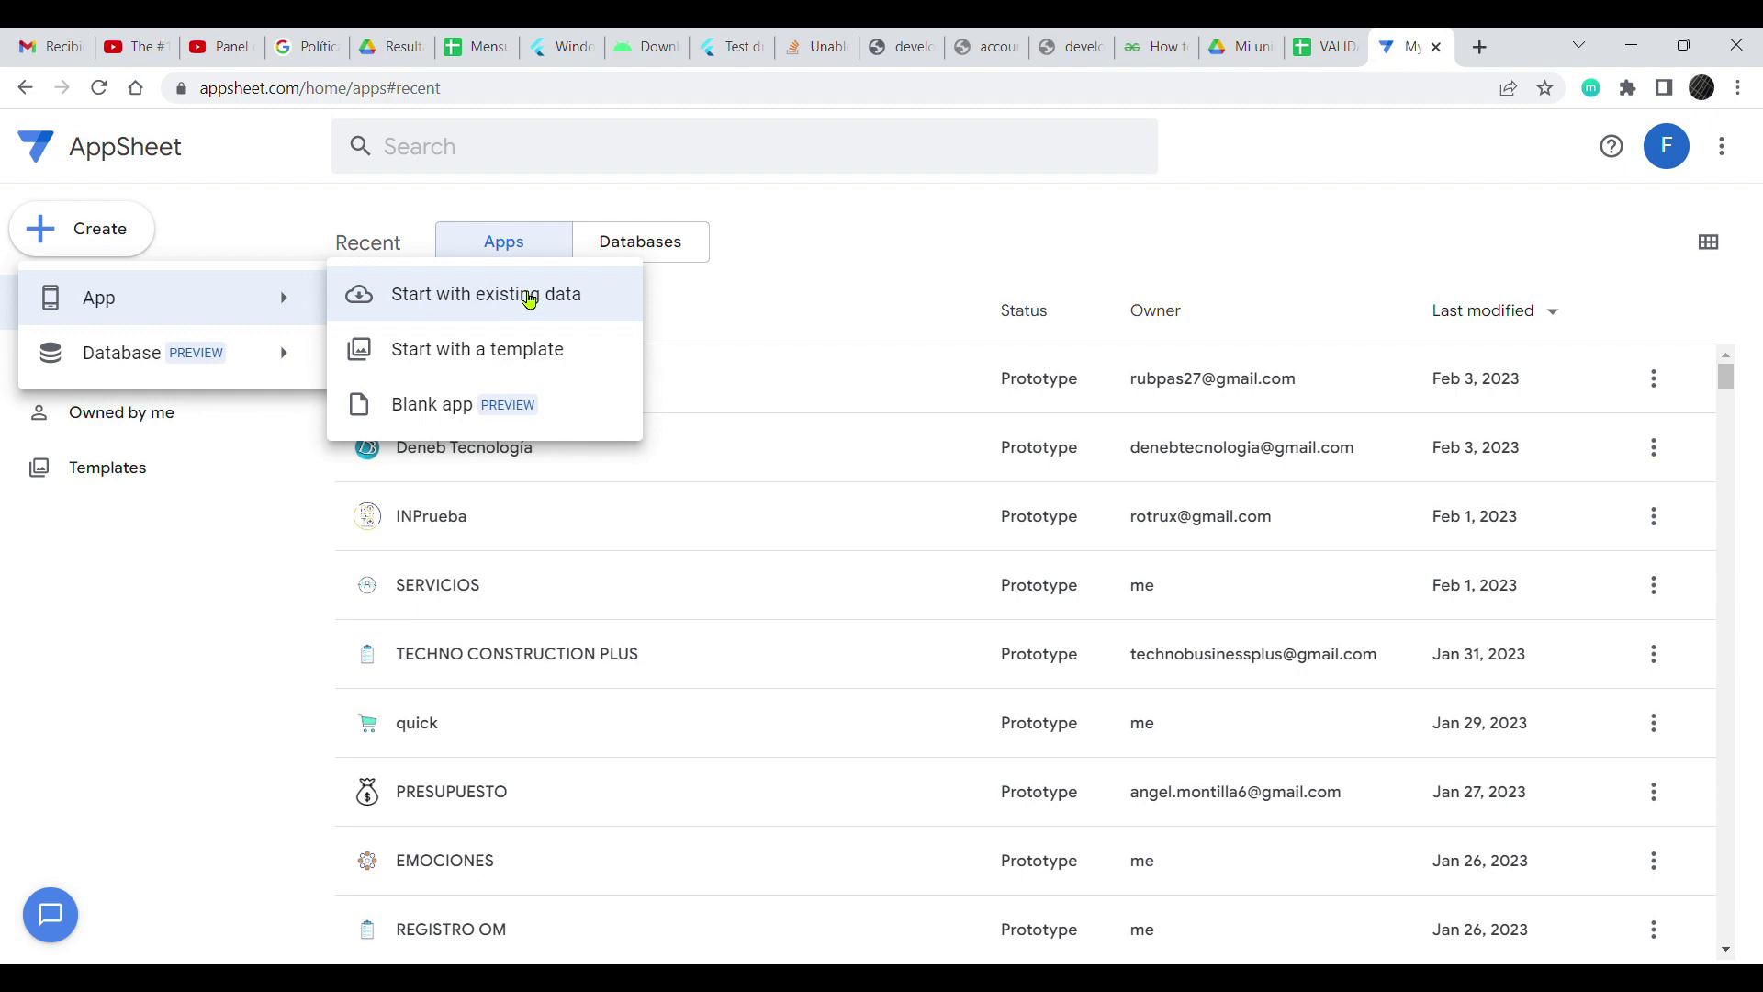
pyautogui.click(531, 296)
pyautogui.hotkey('ctrl', 'a')
pyautogui.write('VALIDACIONES REPASO')
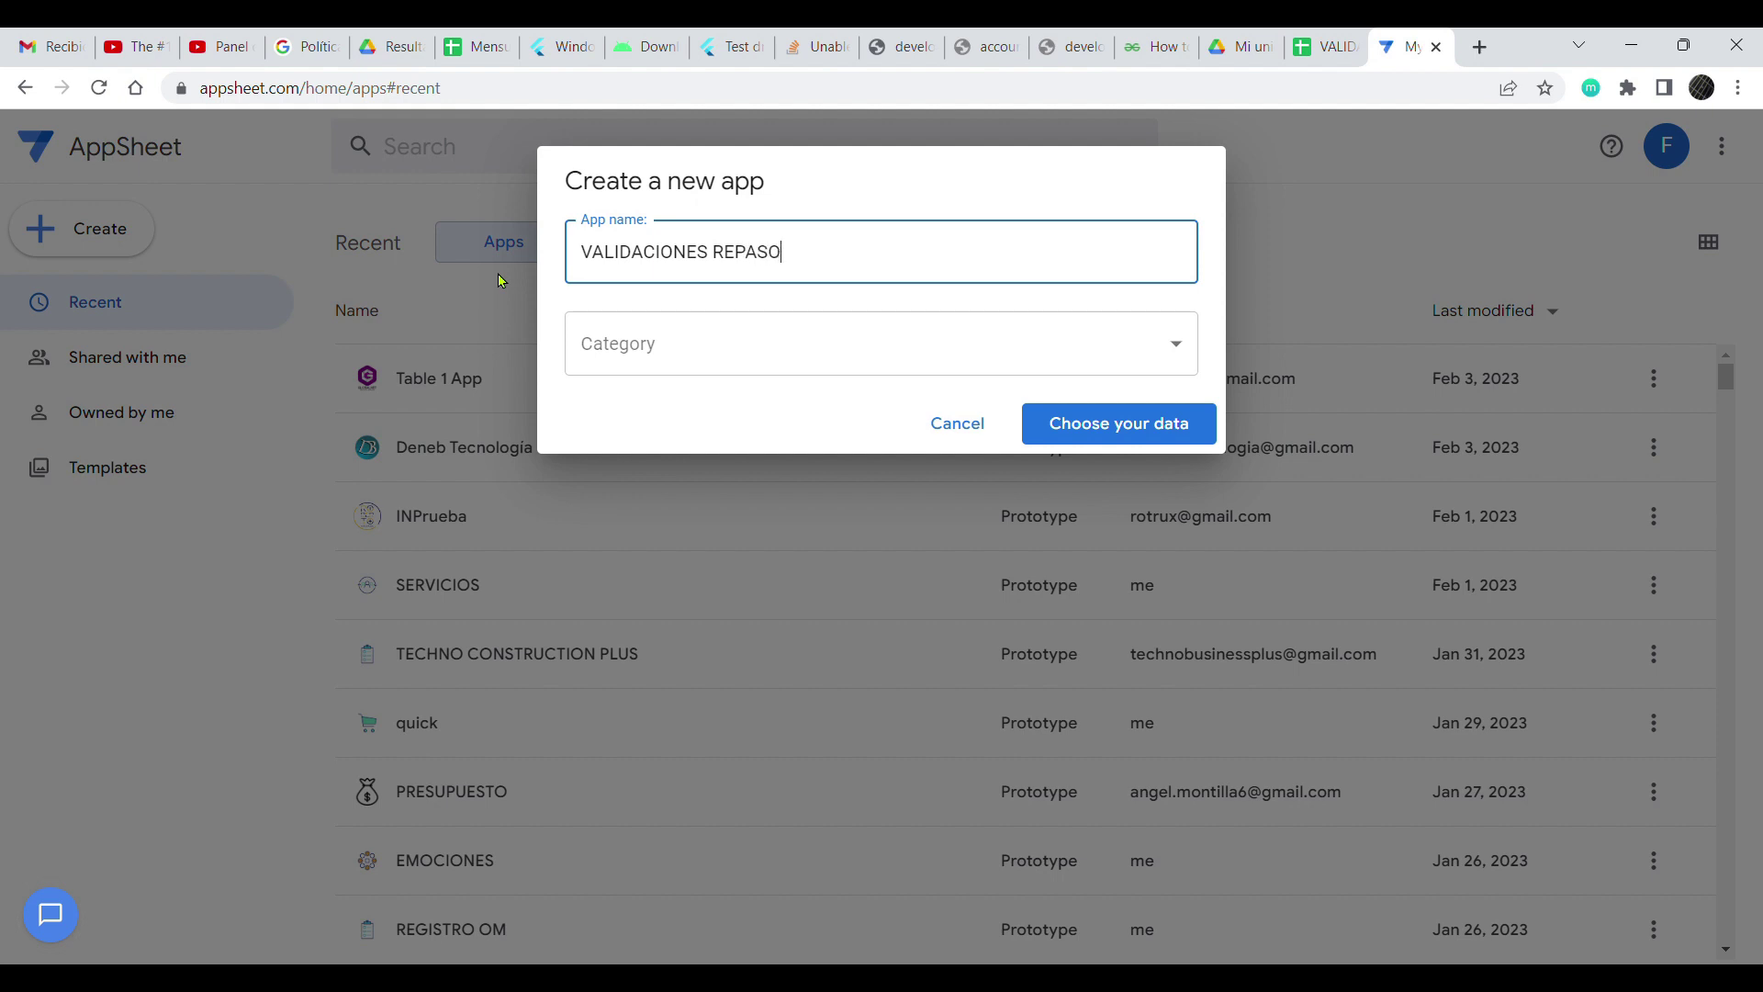
pyautogui.click(1174, 360)
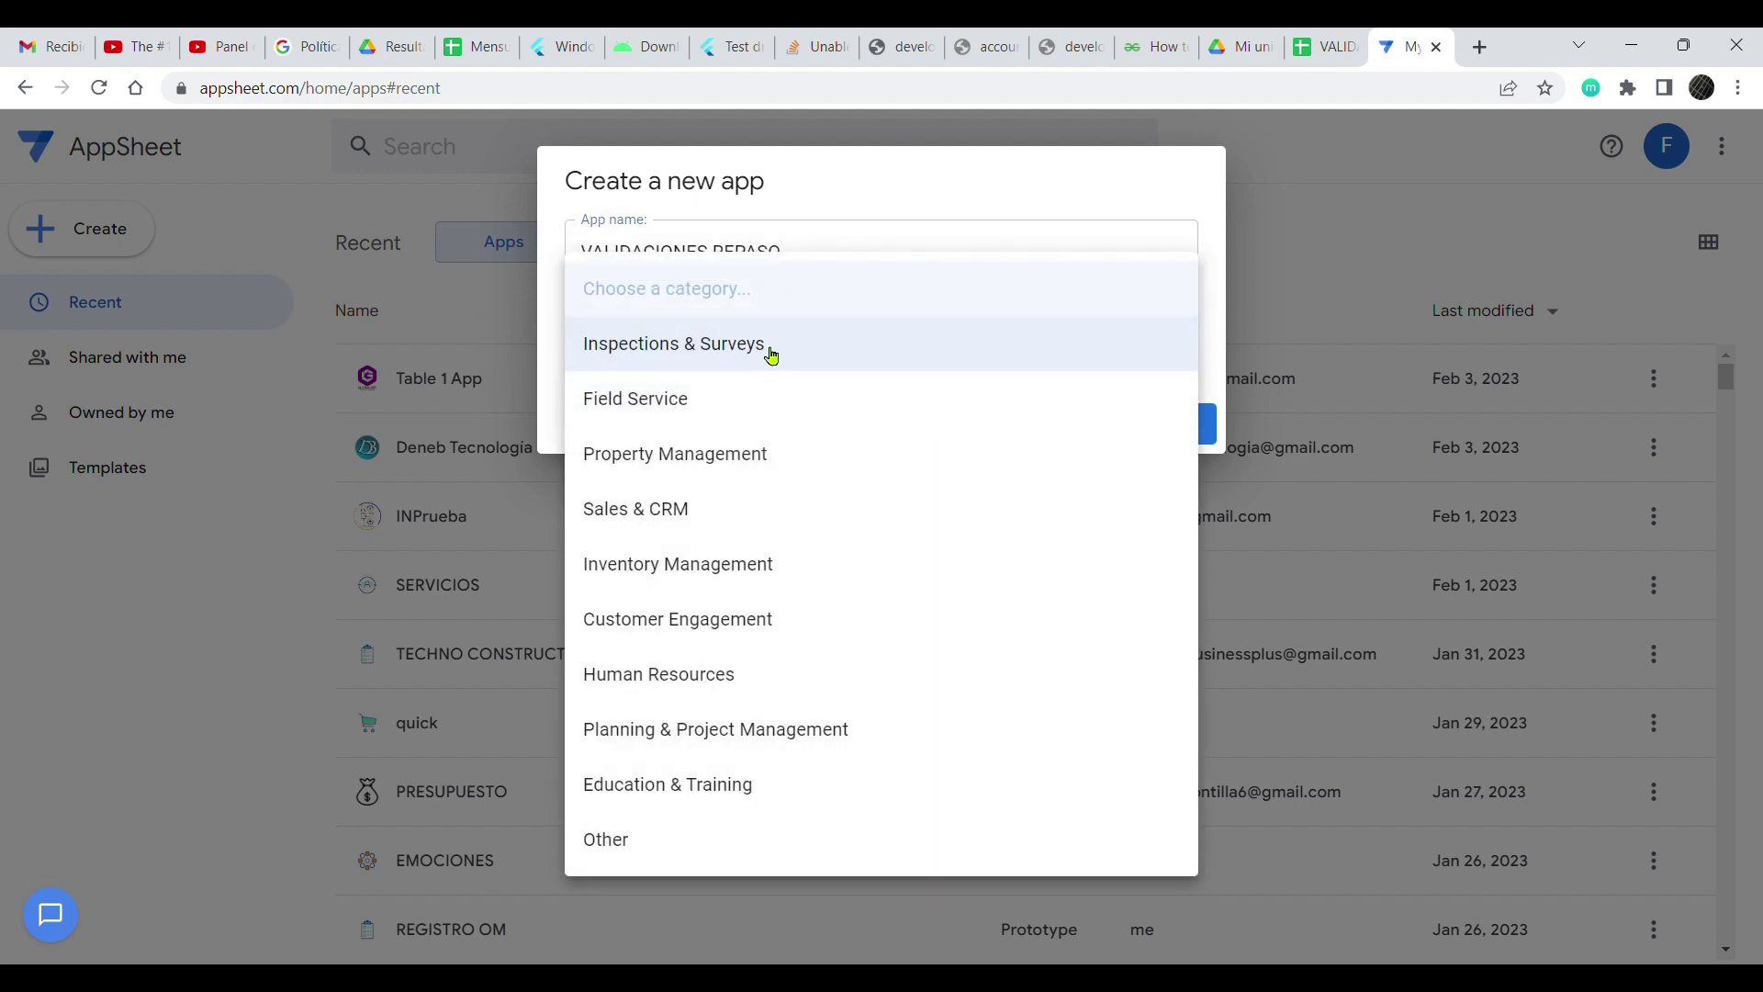
pyautogui.click(612, 399)
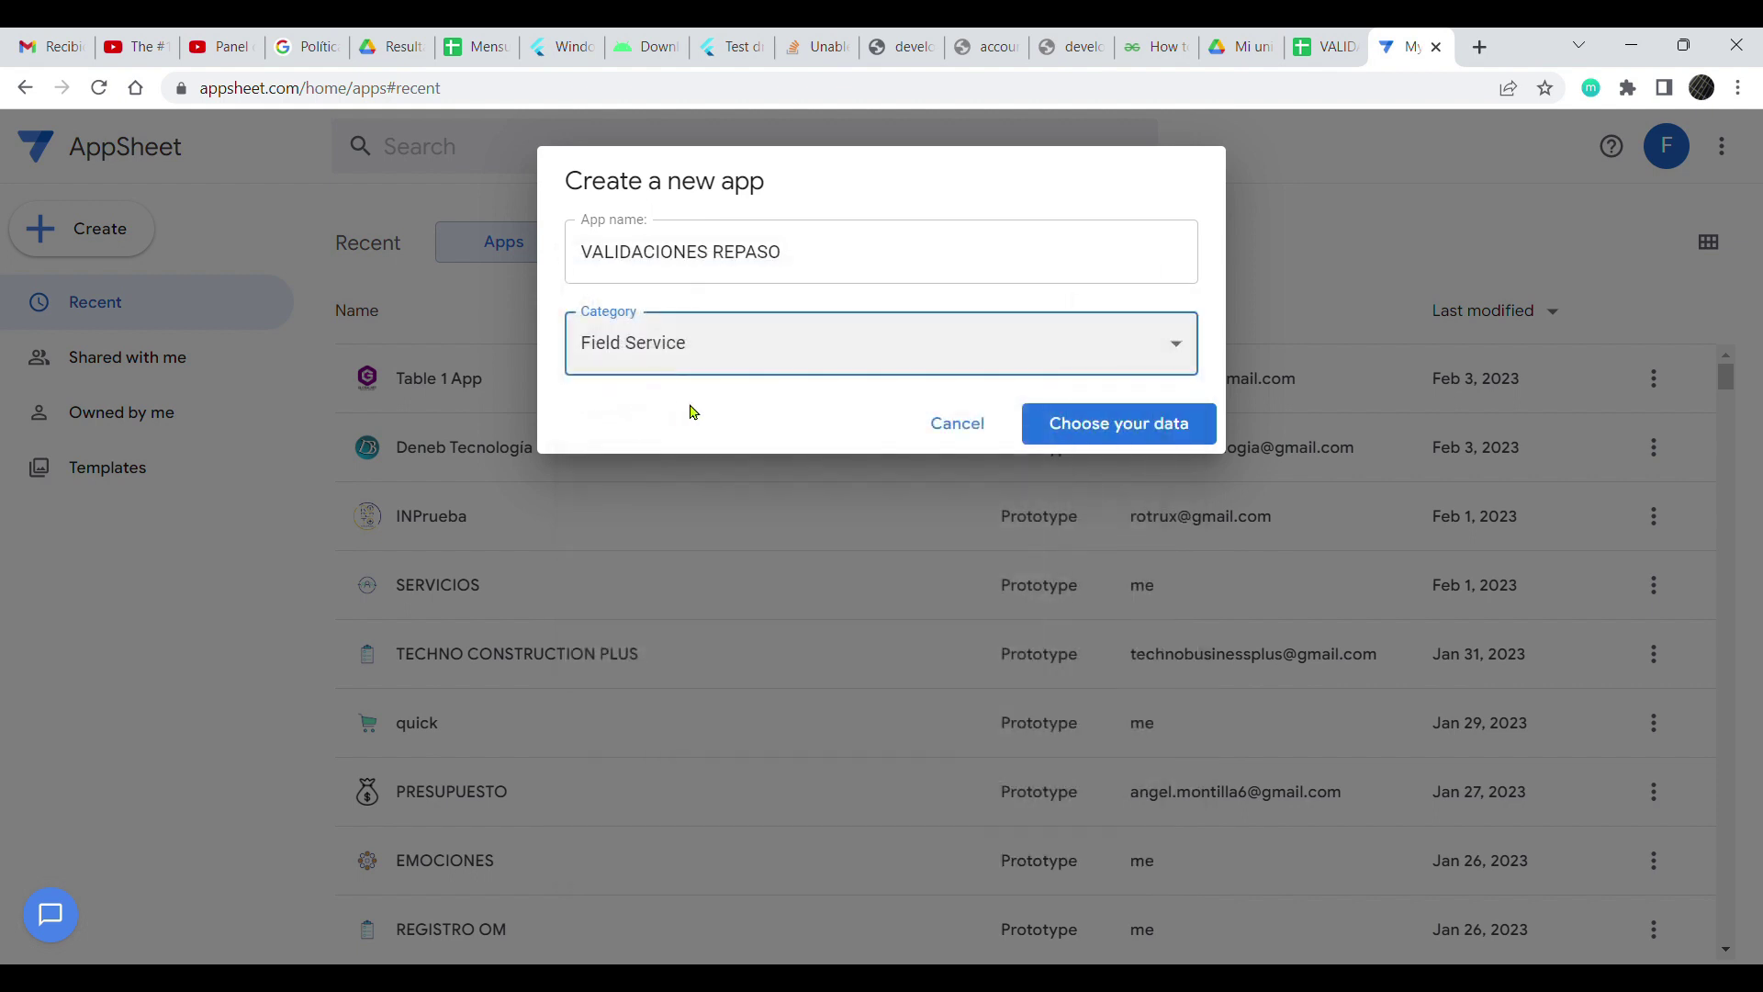
pyautogui.click(1116, 421)
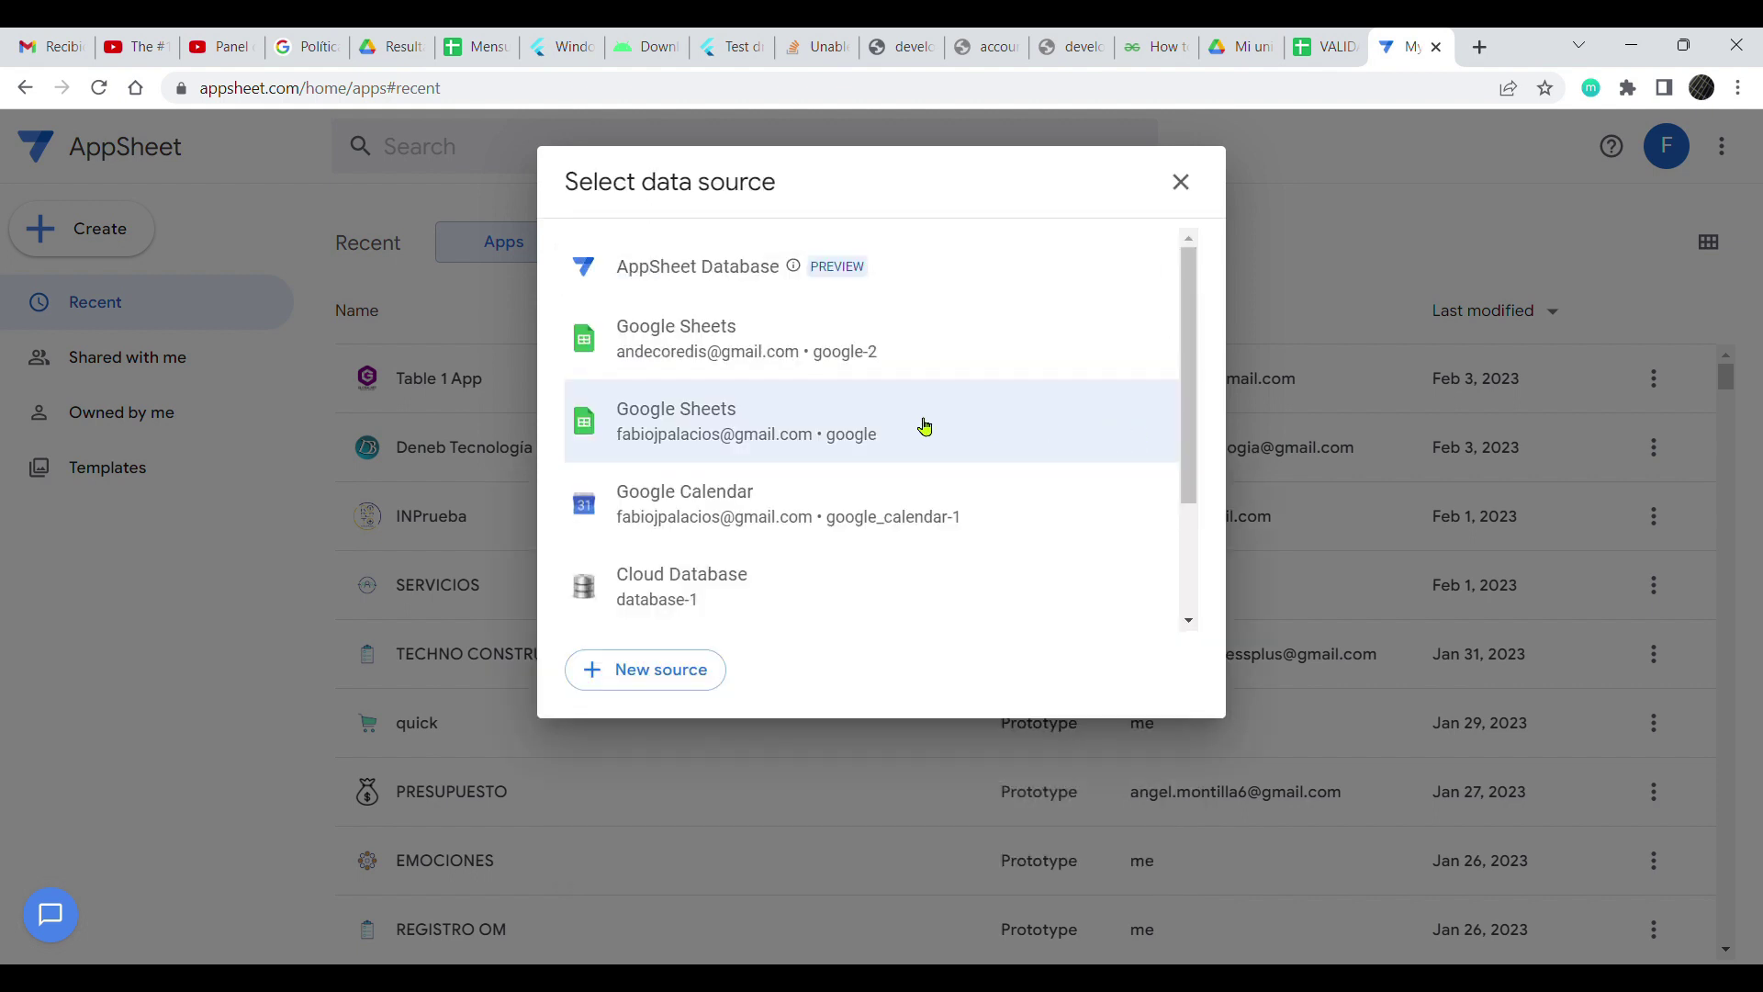
# - Use the VALIDACIONES REPASO spreadsheet from the Google Sheets source named google as the app's data, and dismiss the welcome message
pyautogui.click(736, 430)
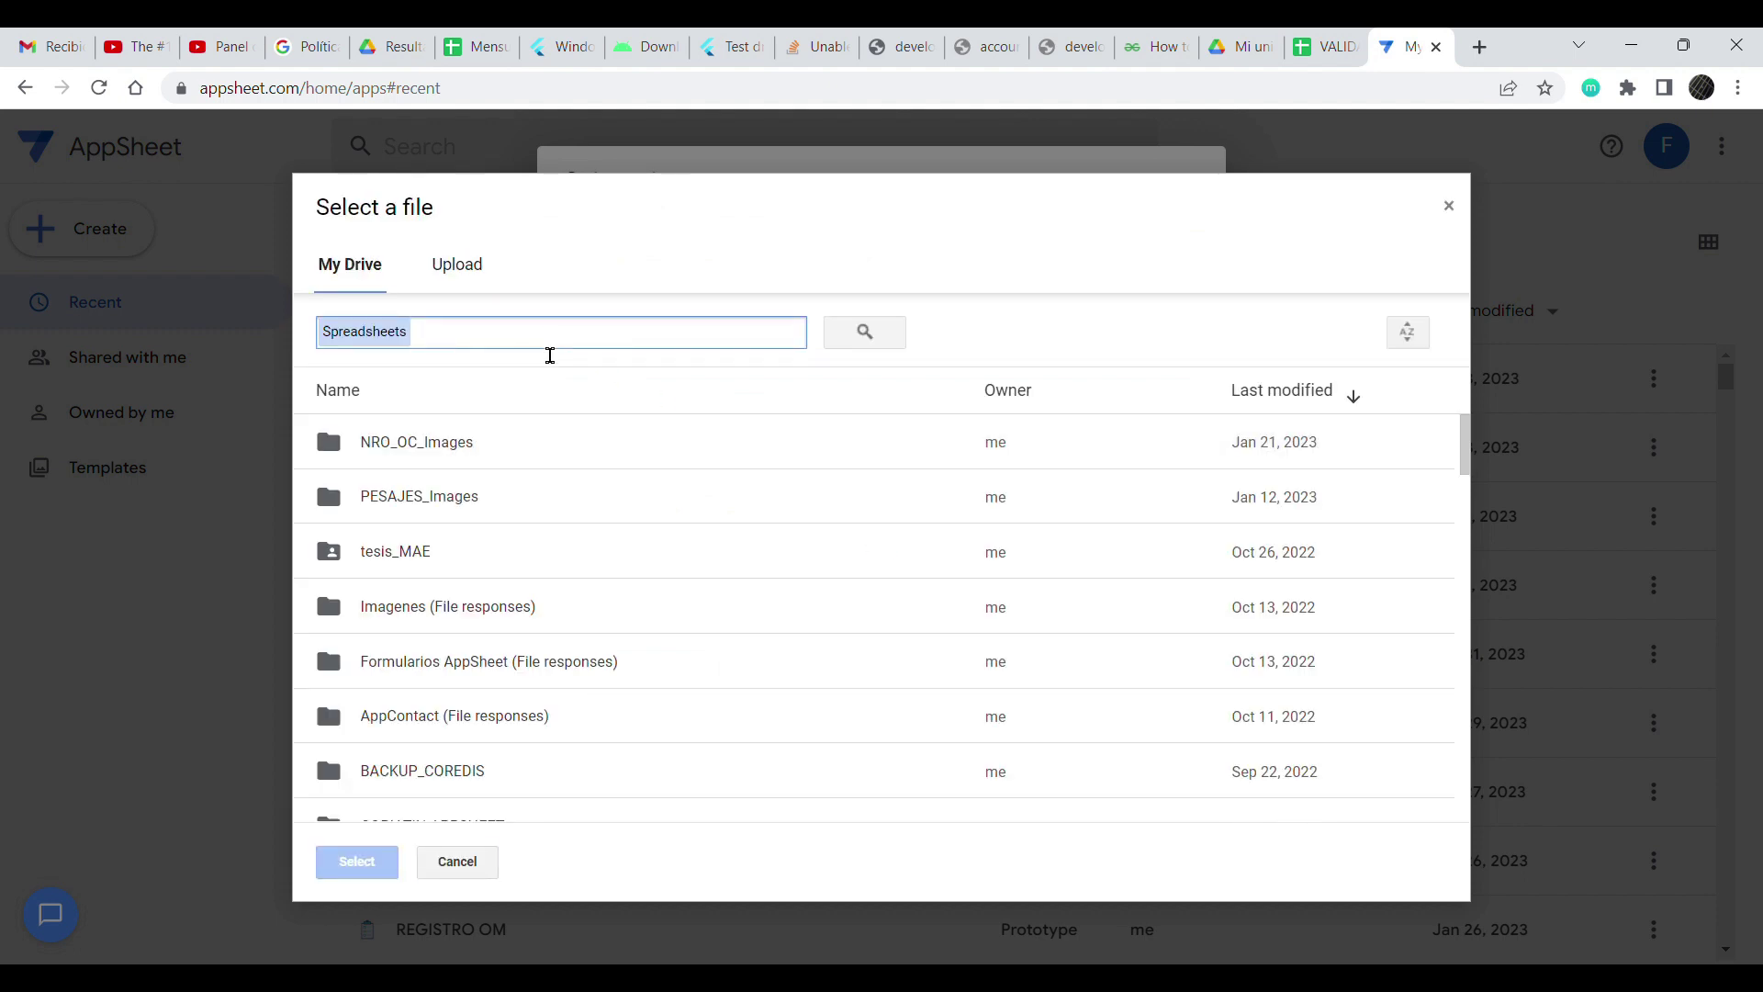
pyautogui.write('VALIDACIONES')
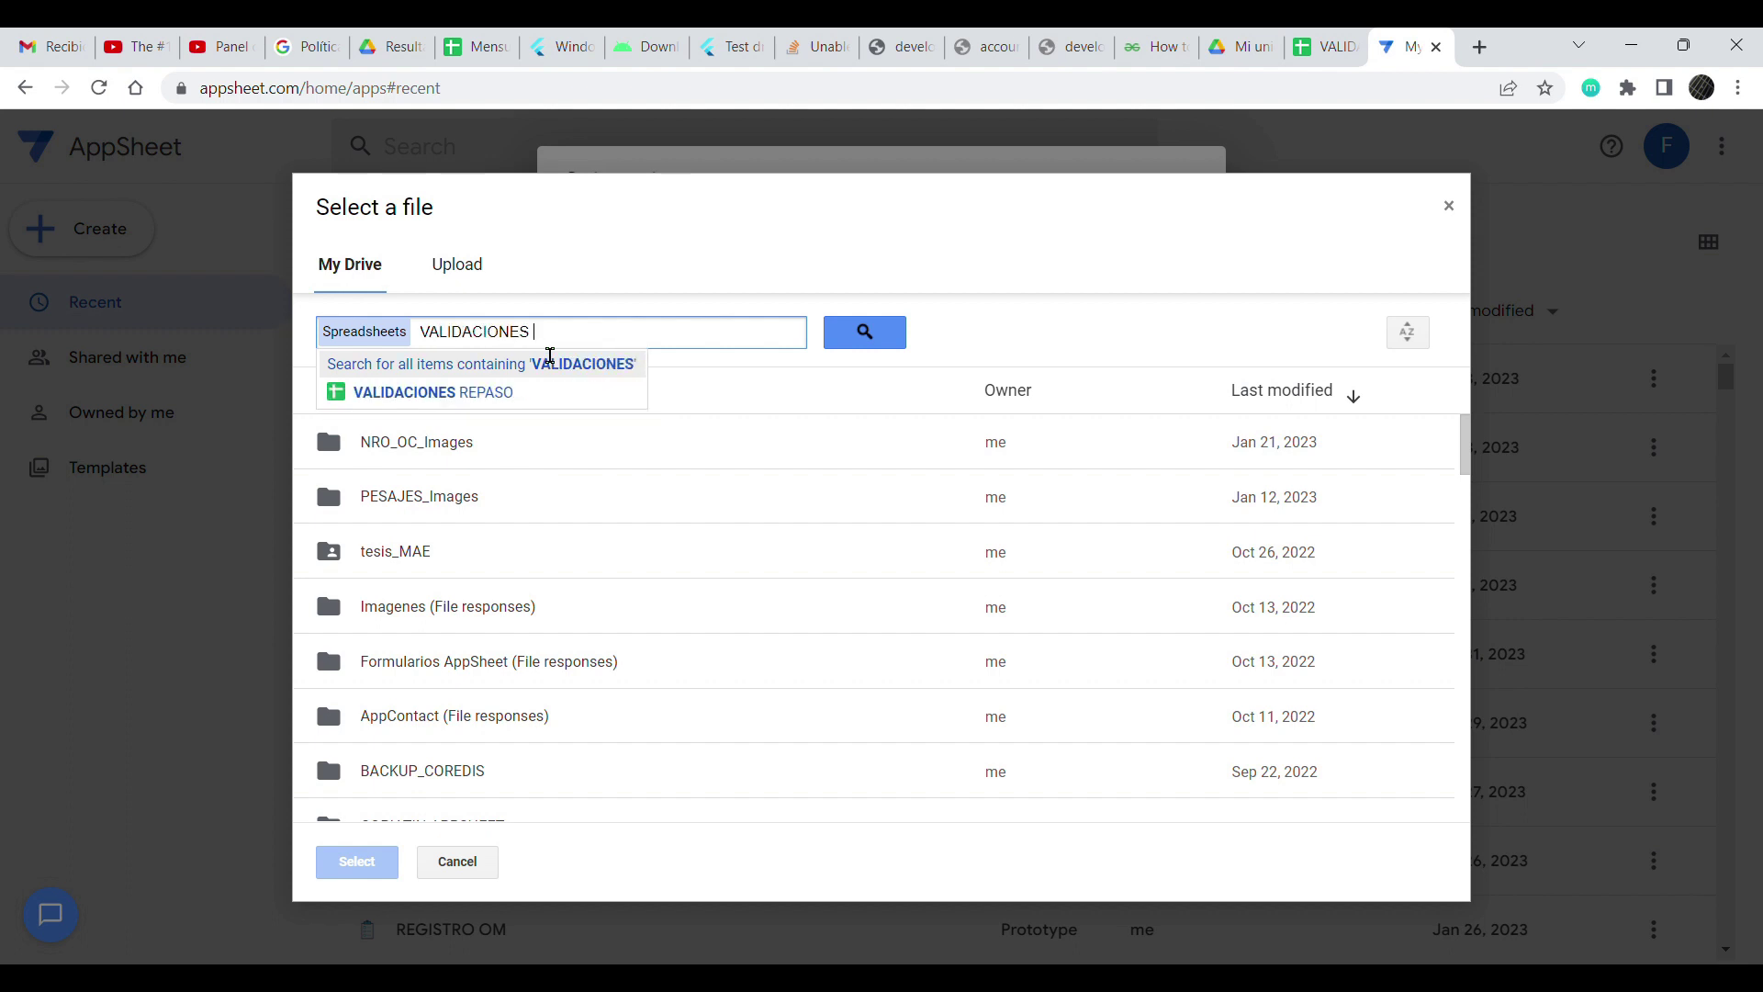
pyautogui.click(496, 402)
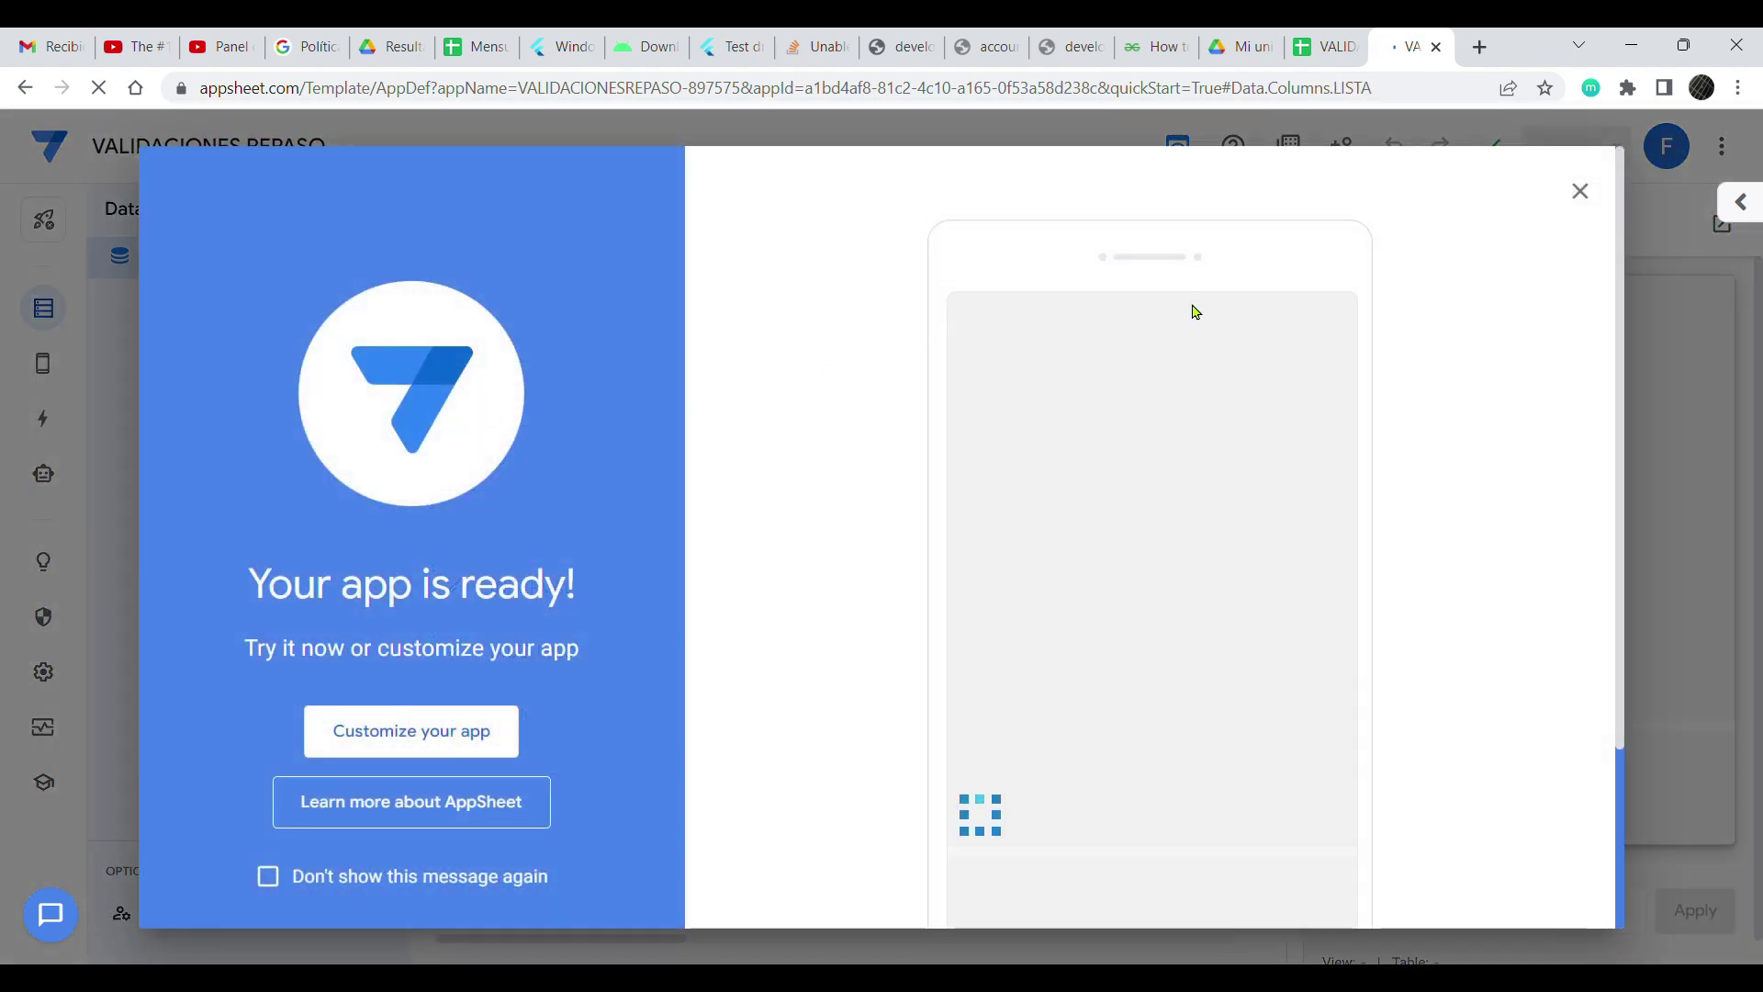
pyautogui.click(1580, 191)
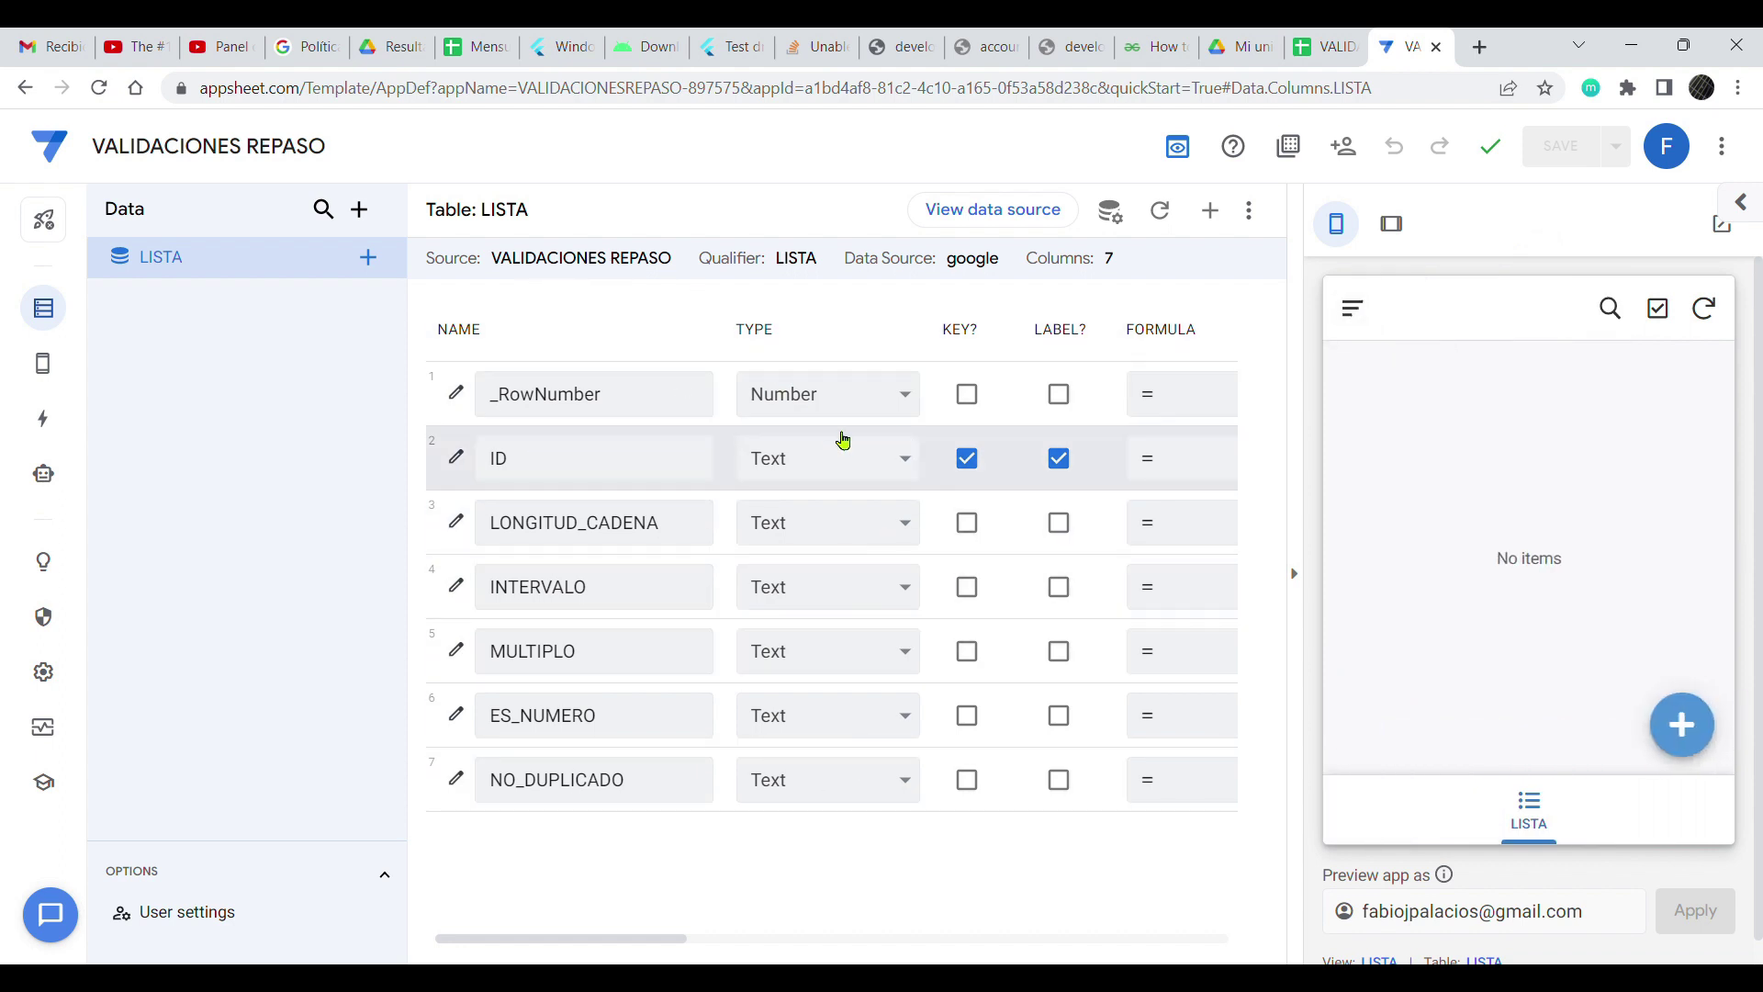
# - Examine the ID column's data validity and auto compute settings, including its initial value formula, without changing them
pyautogui.click(457, 457)
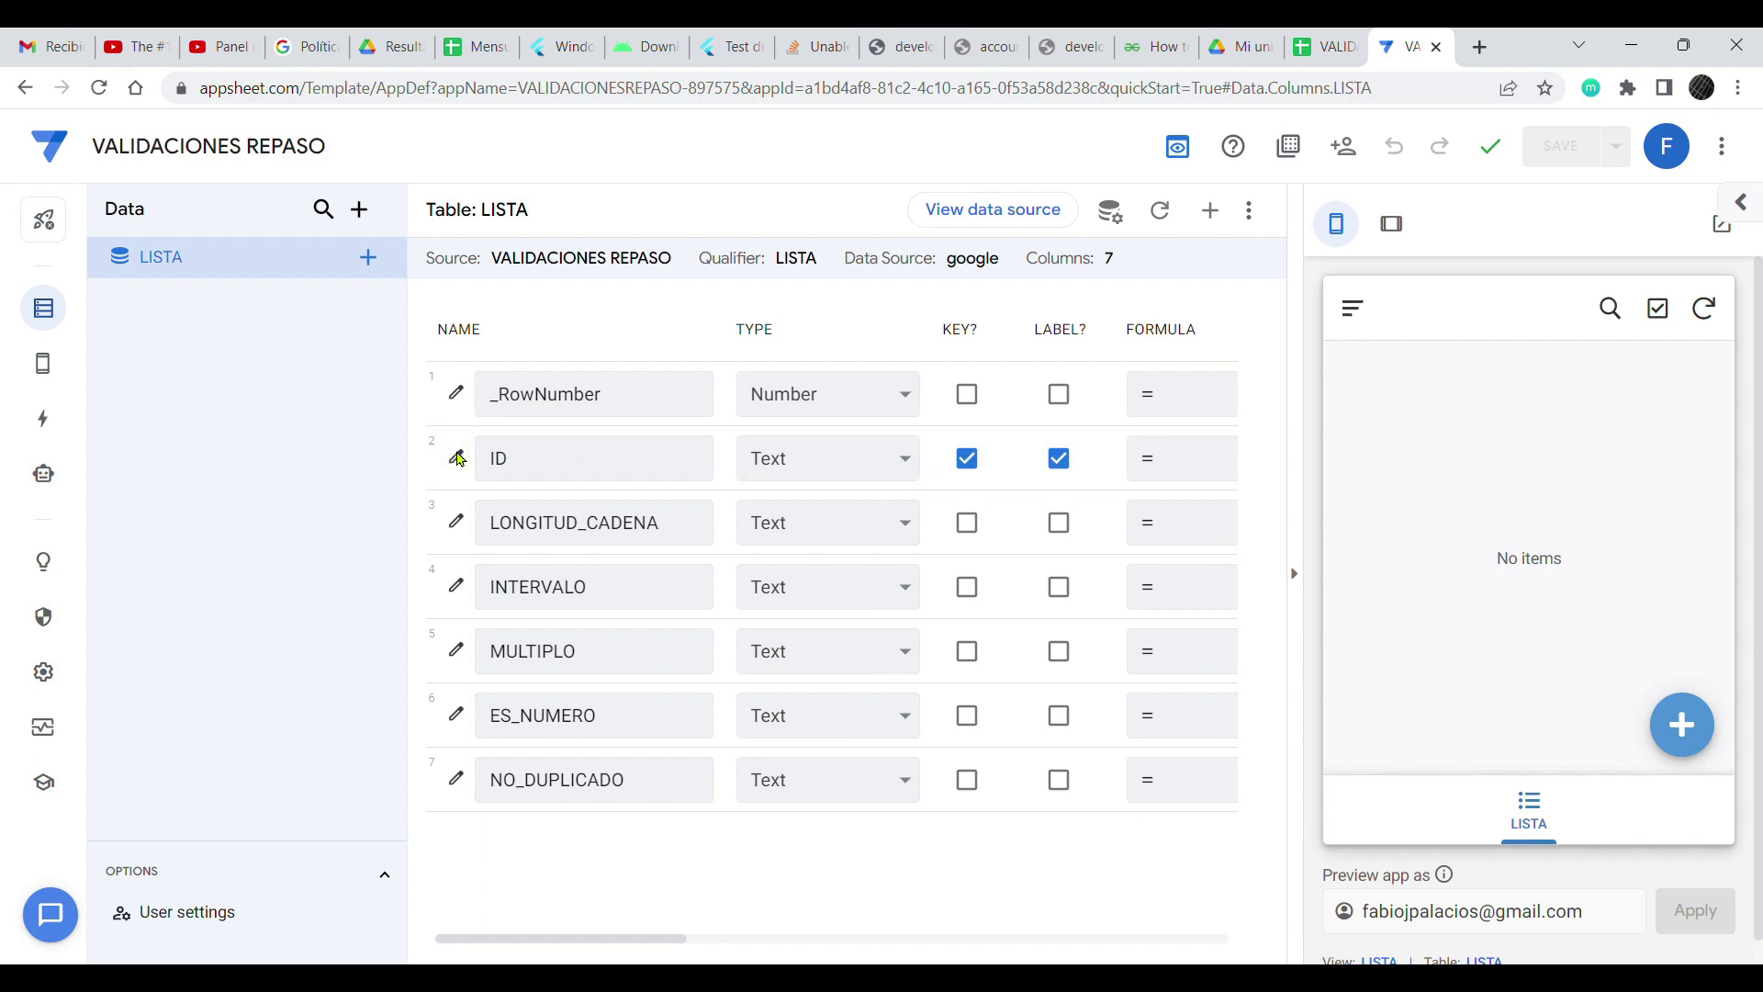
pyautogui.scroll(-3, 643, 570)
pyautogui.click(518, 589)
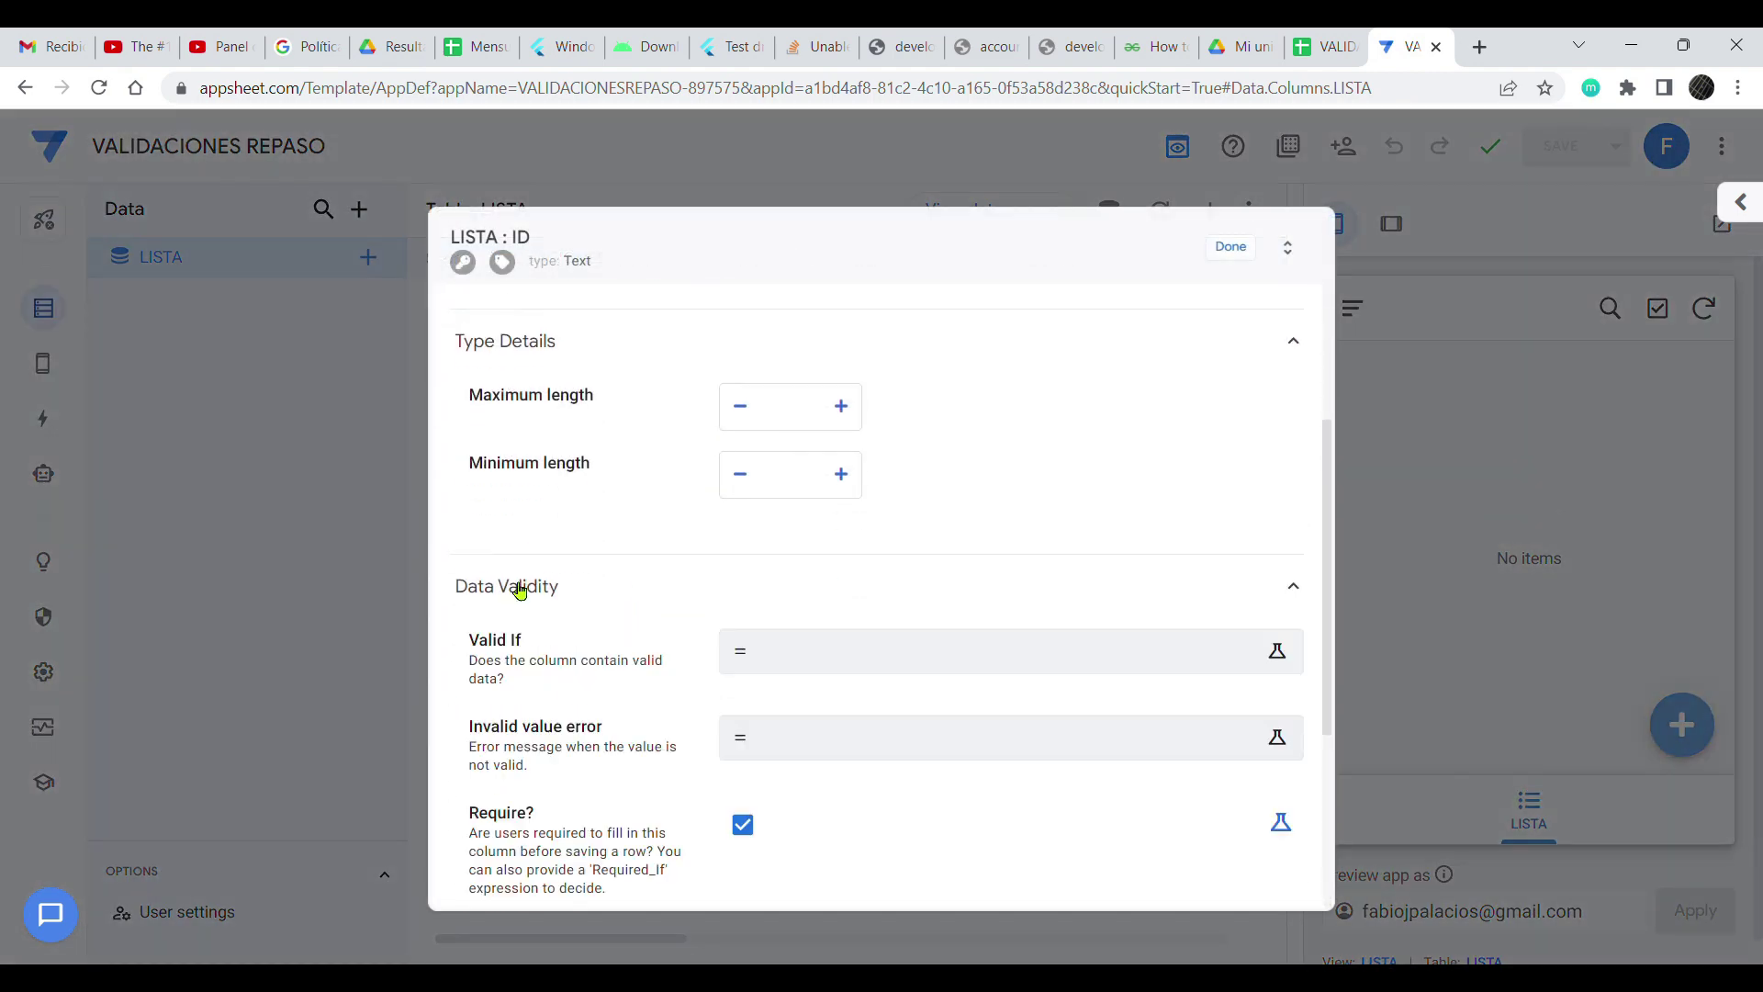
pyautogui.click(523, 590)
pyautogui.click(522, 654)
pyautogui.click(819, 810)
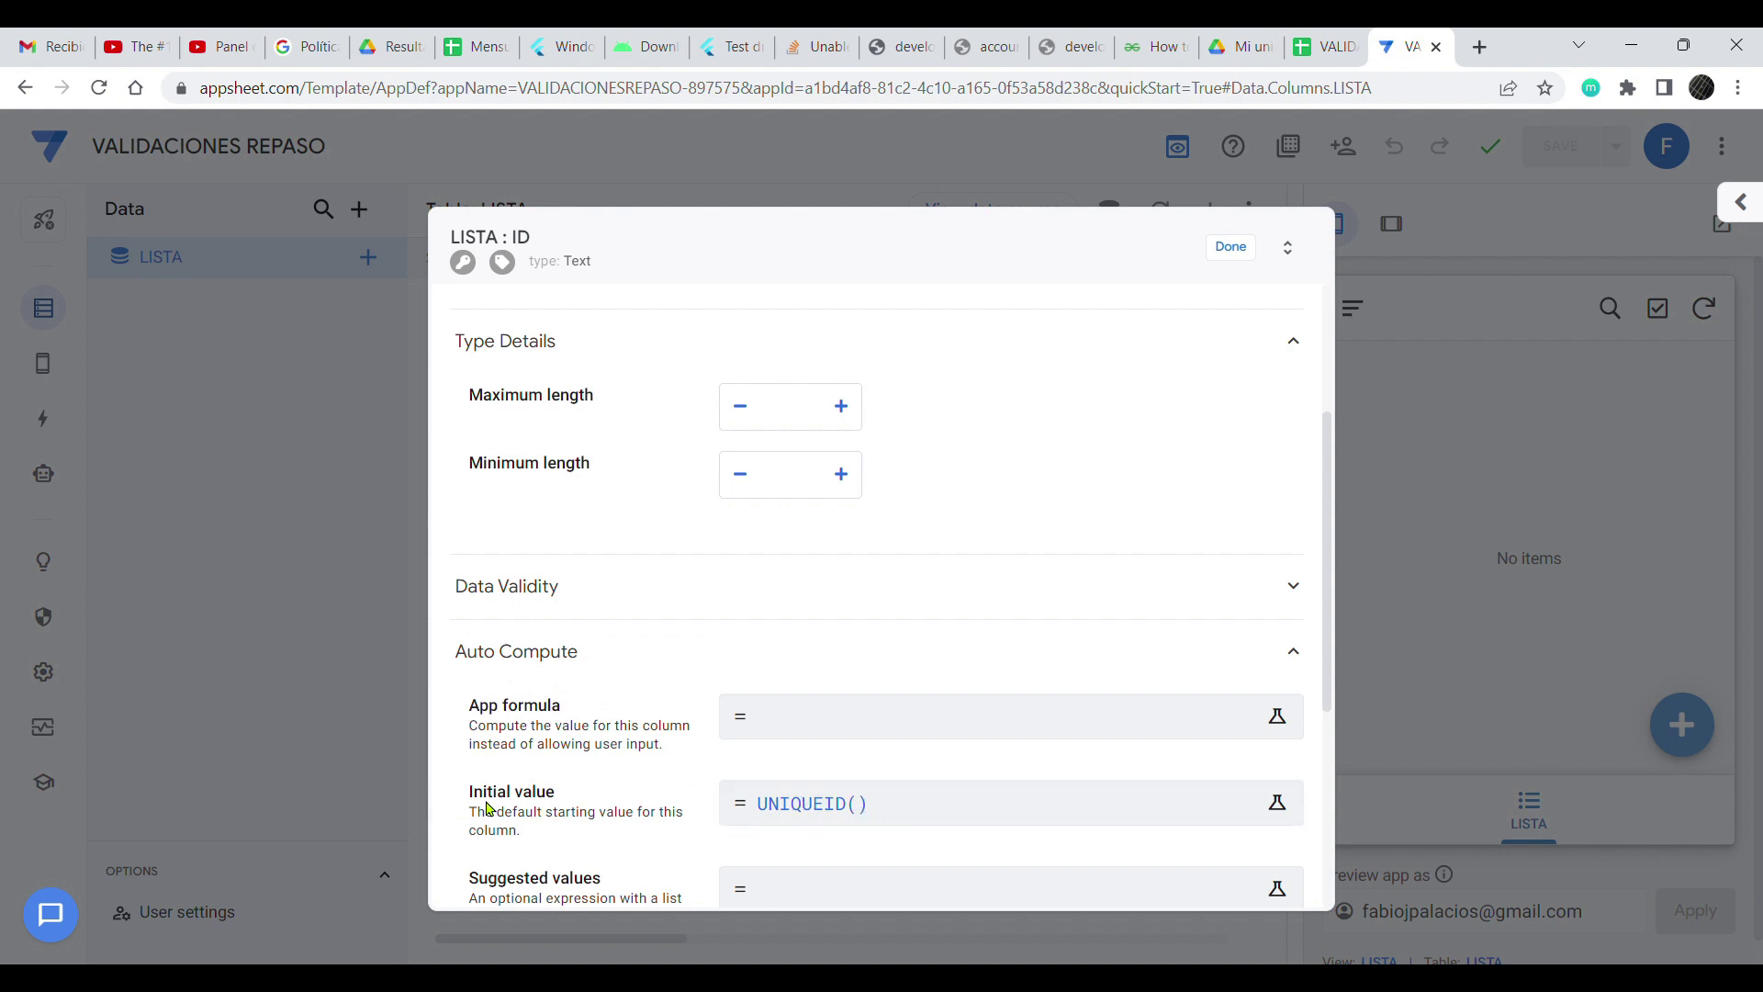
pyautogui.moveTo(468, 801); pyautogui.dragTo(562, 804)
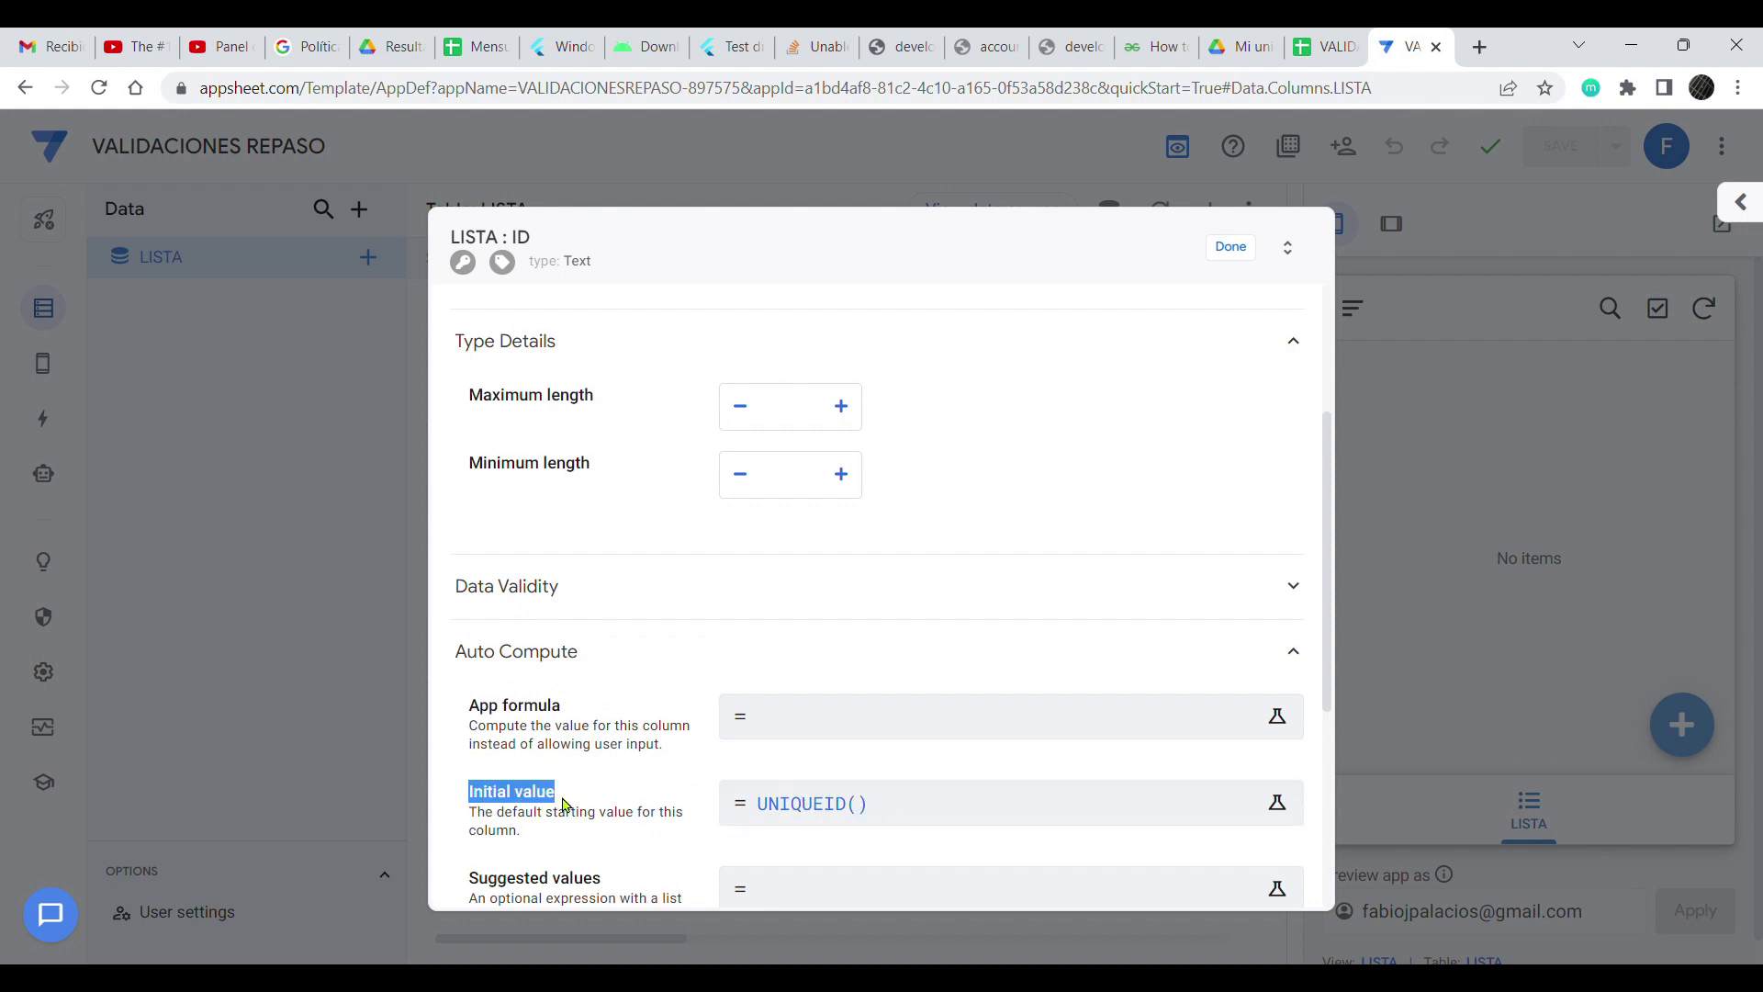
pyautogui.click(831, 814)
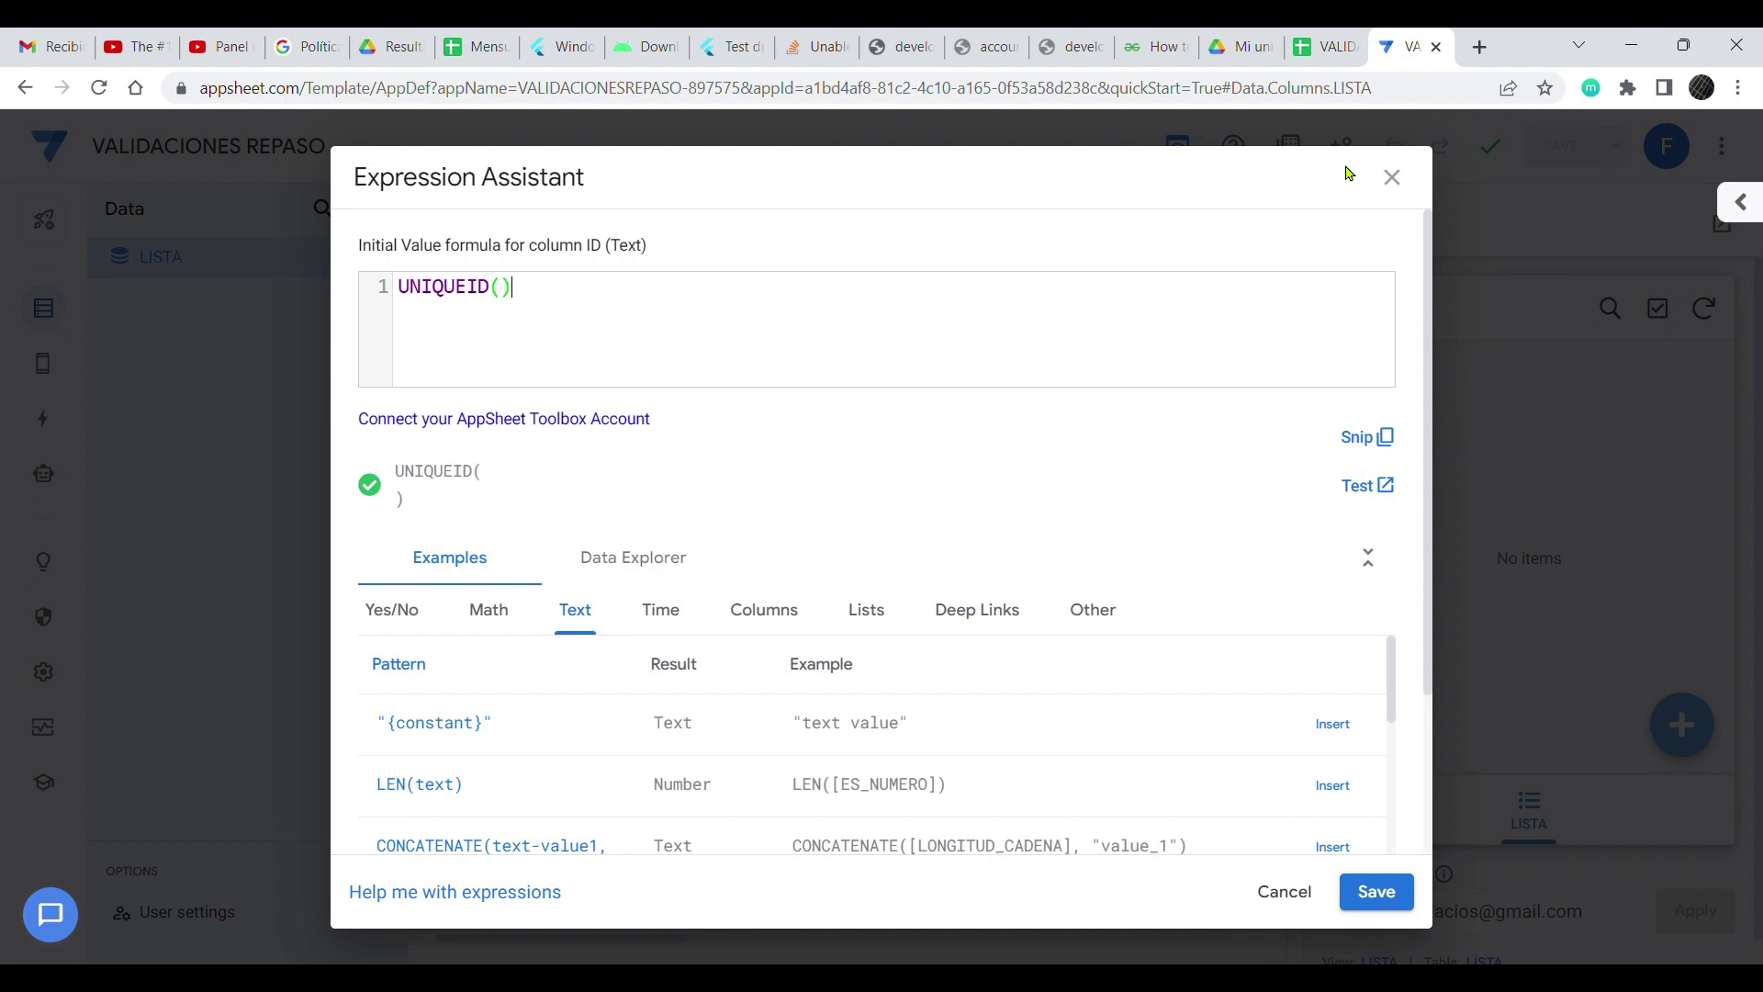
pyautogui.click(1393, 178)
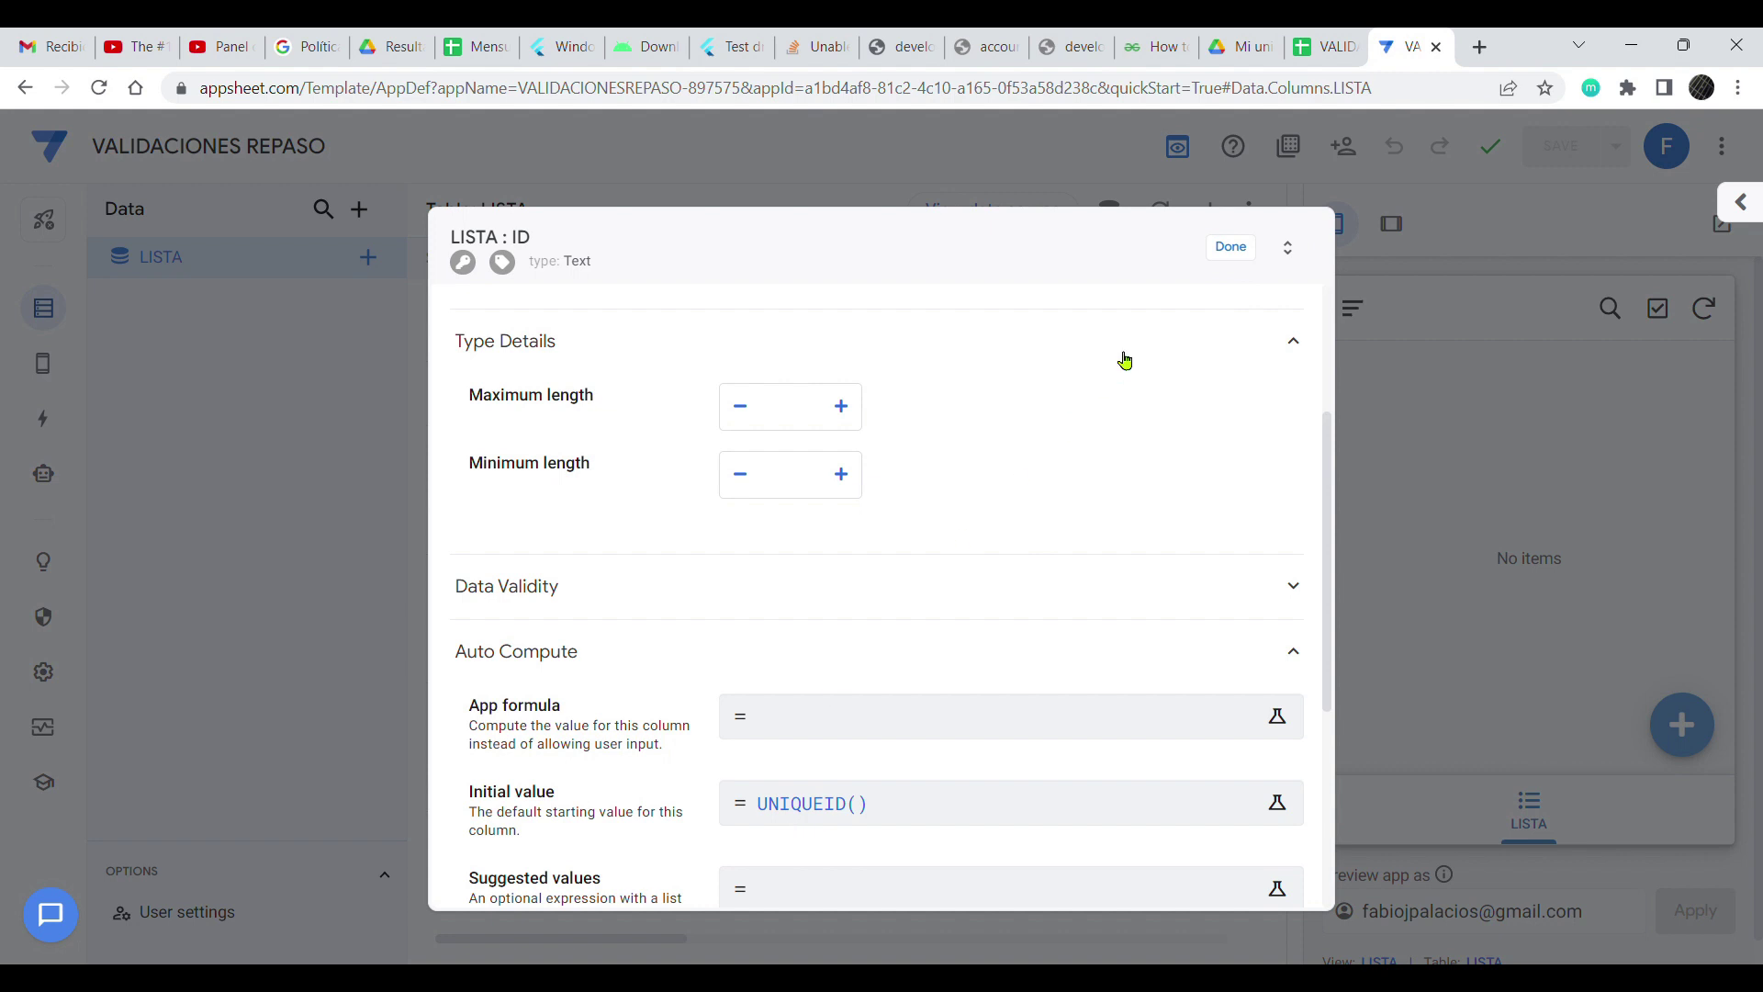
pyautogui.click(1232, 248)
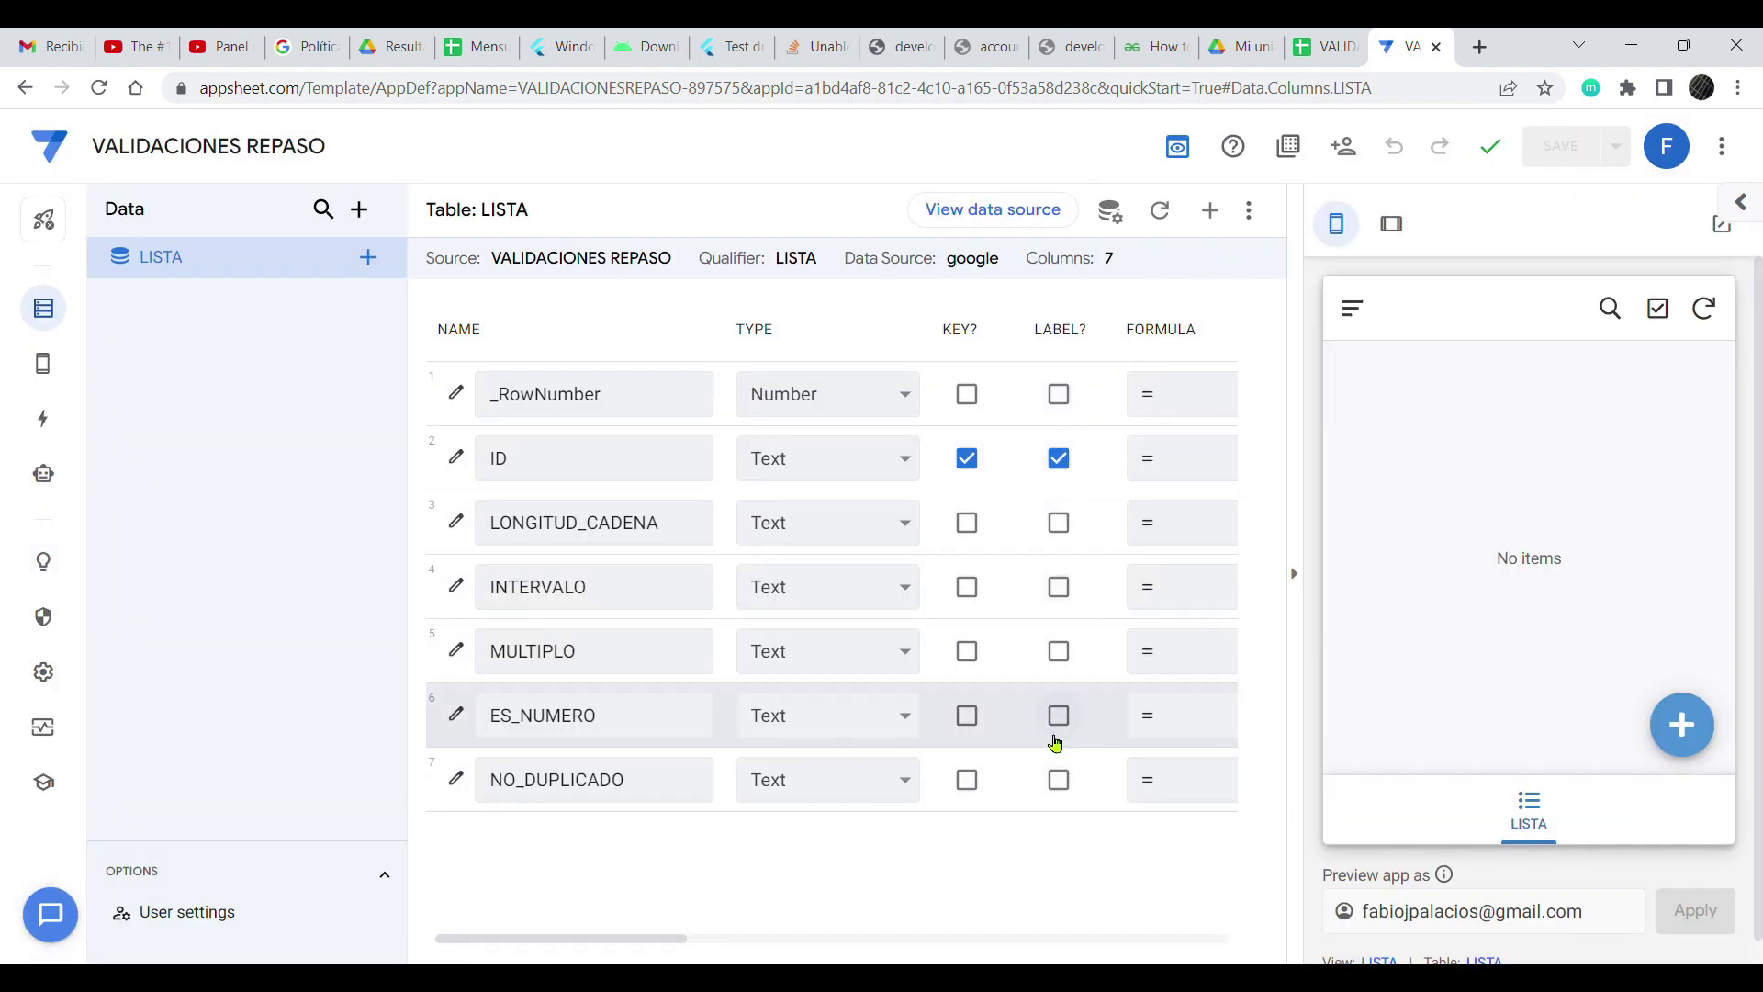
# - Make LONGITUD_CADENA the label column of the LISTA table in place of ID
pyautogui.click(1068, 530)
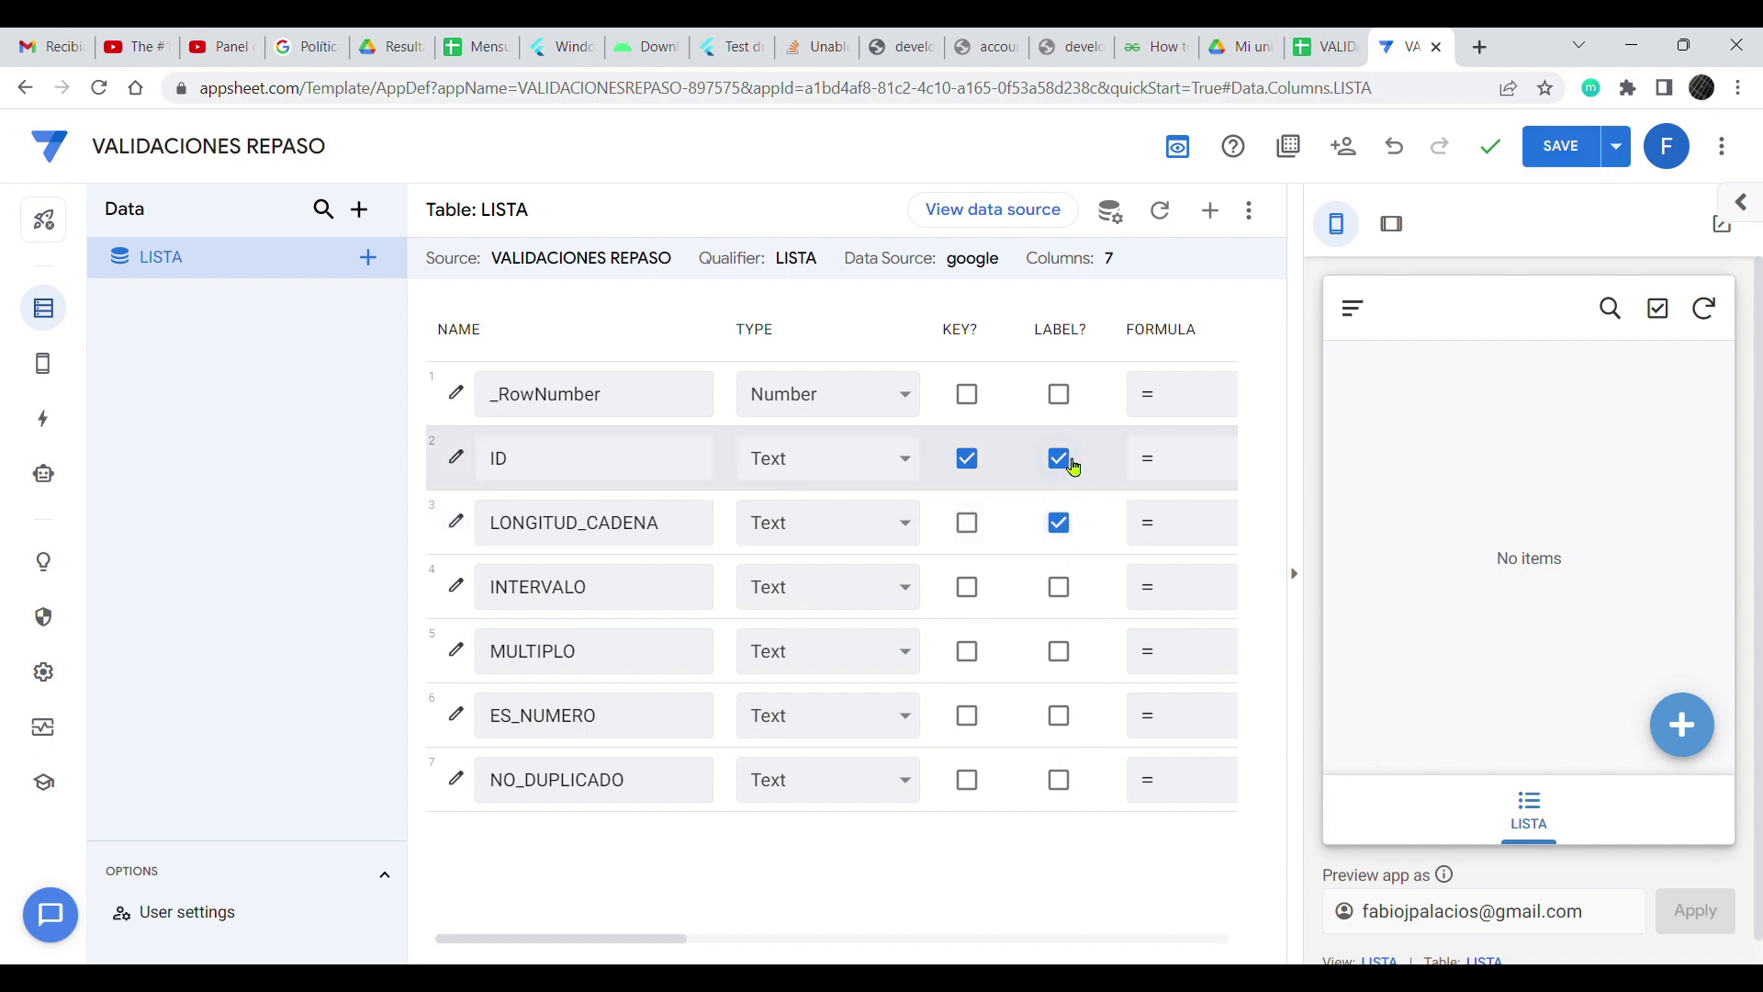
pyautogui.click(1073, 465)
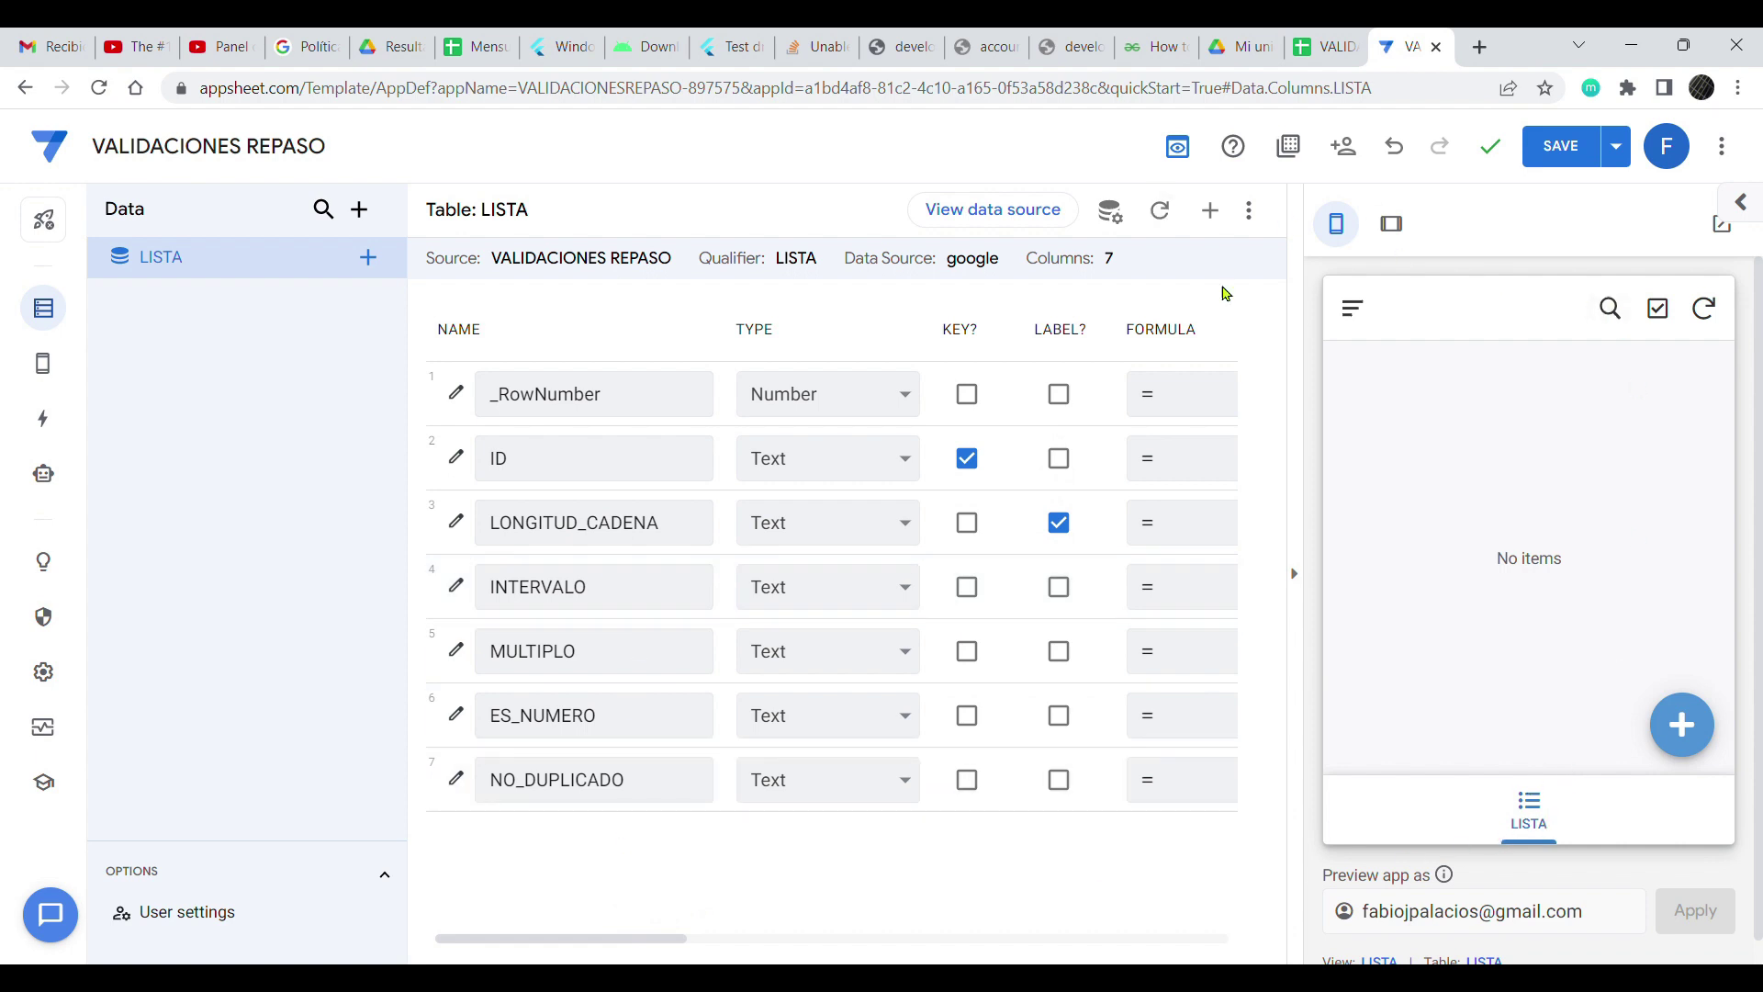
pyautogui.click(1681, 725)
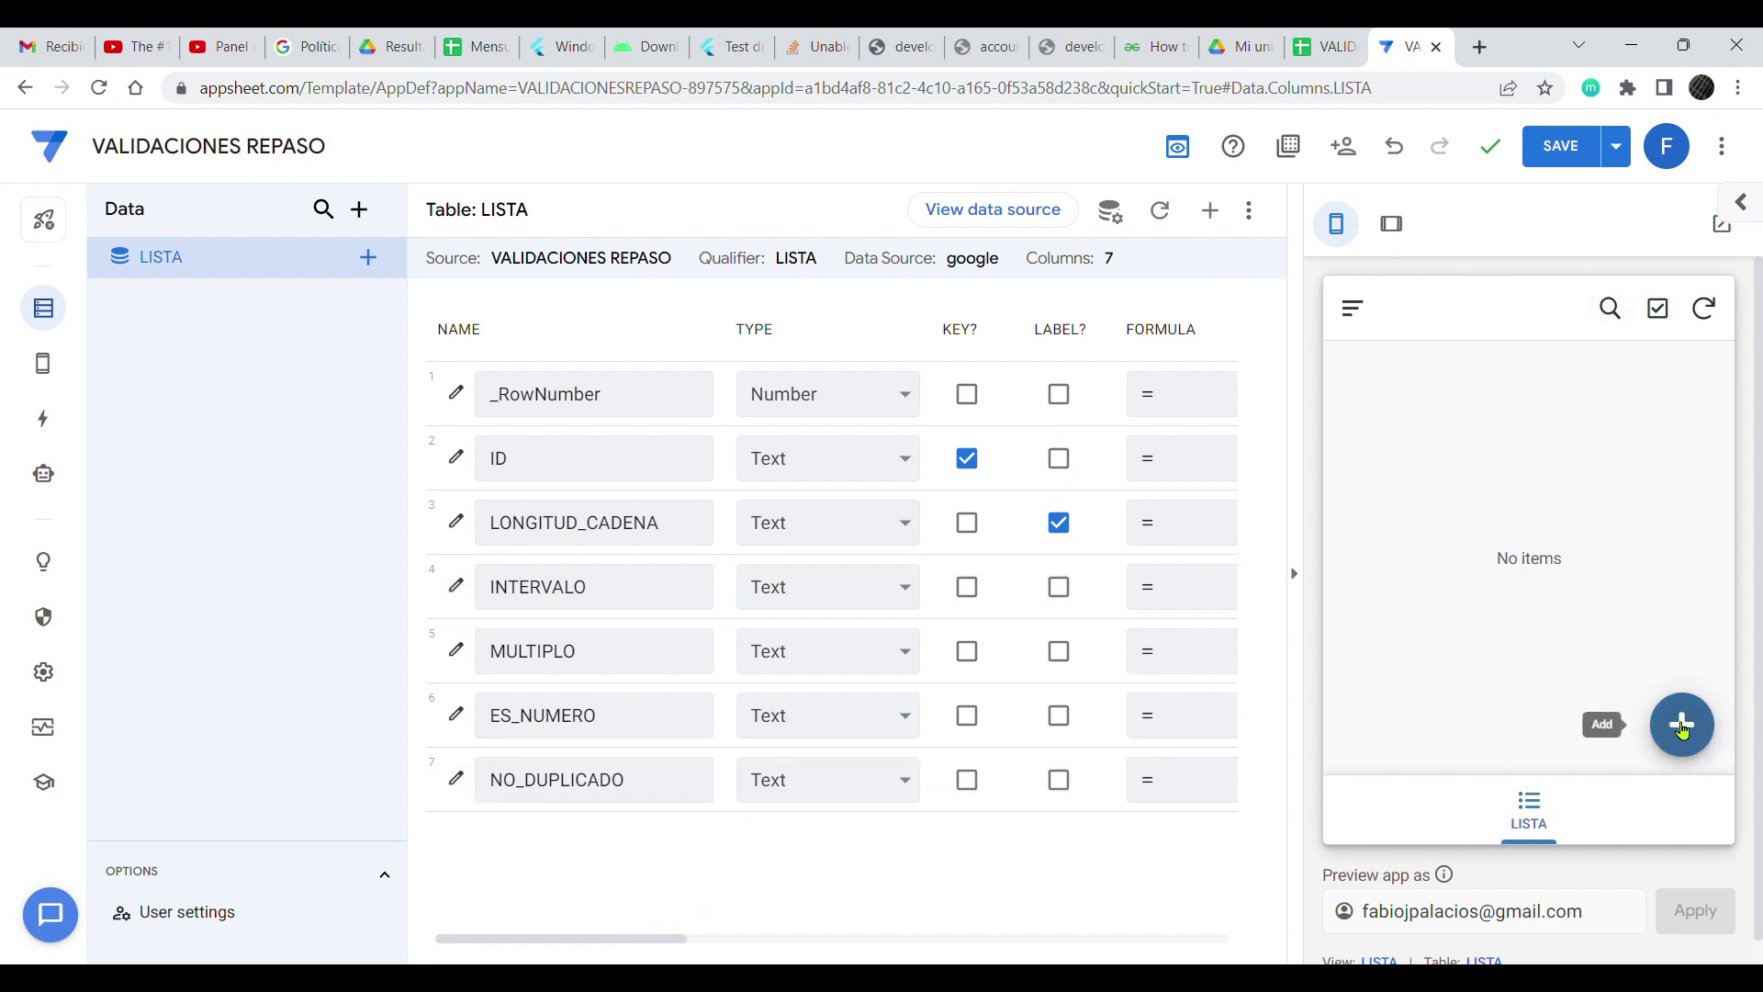
pyautogui.click(1447, 556)
pyautogui.click(1512, 506)
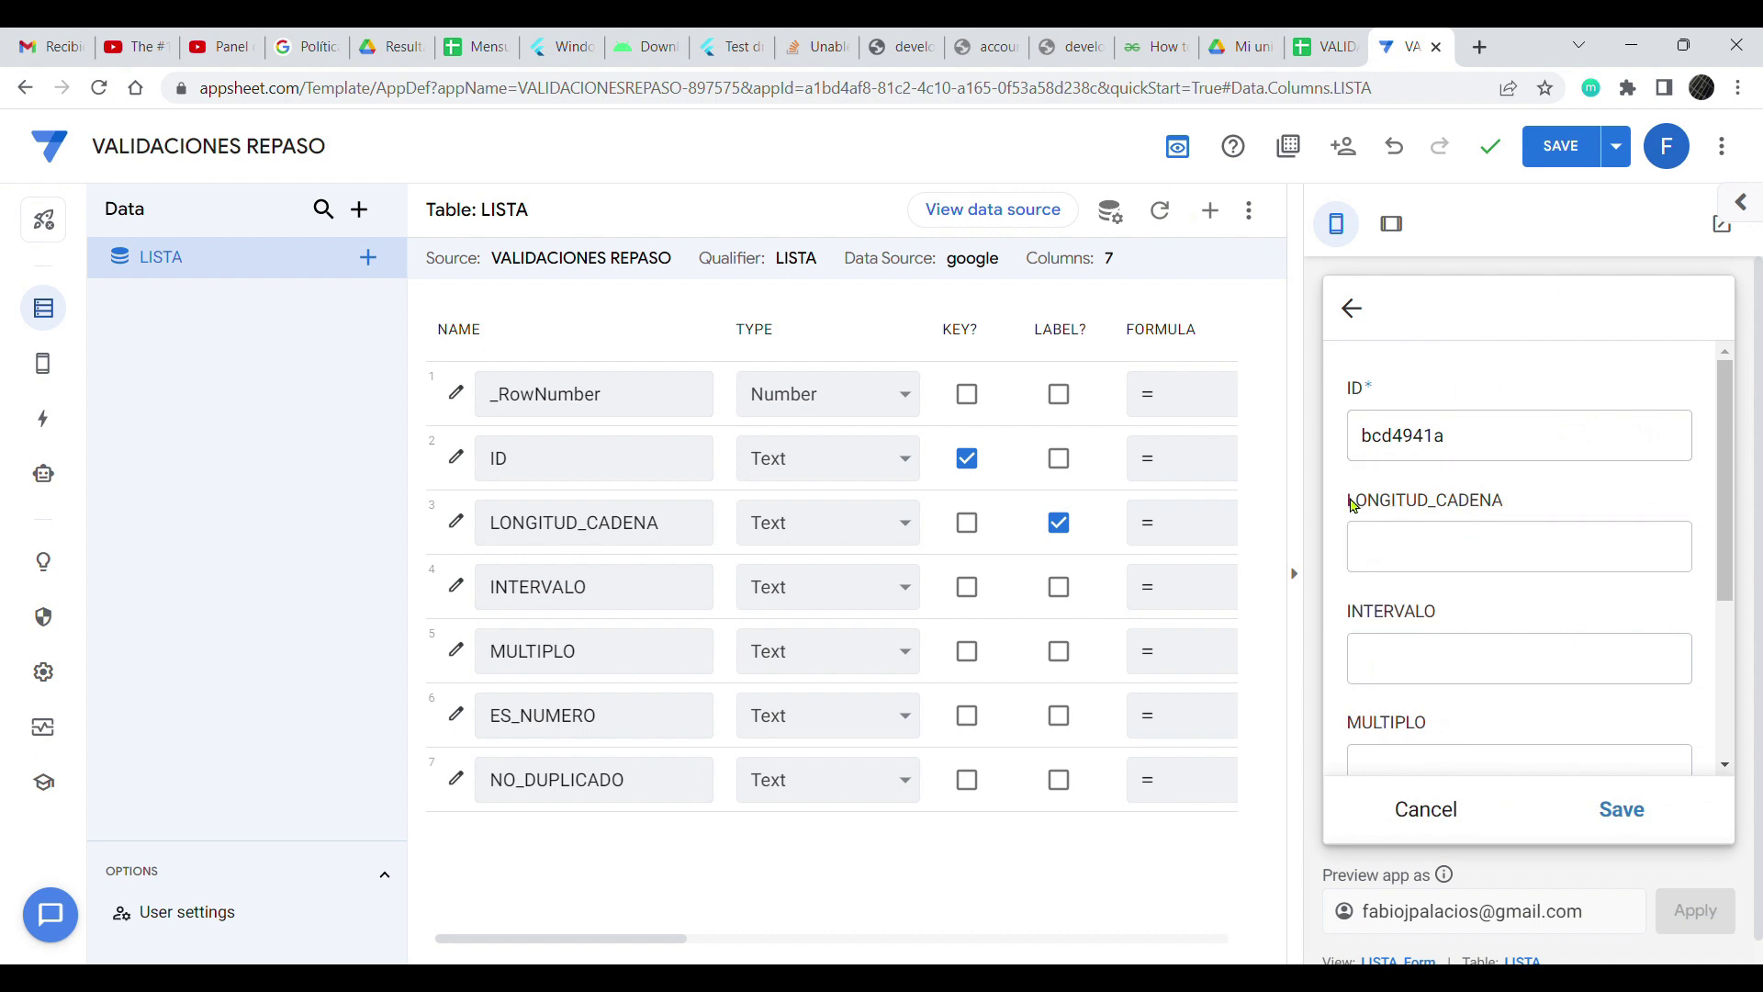
pyautogui.click(1441, 555)
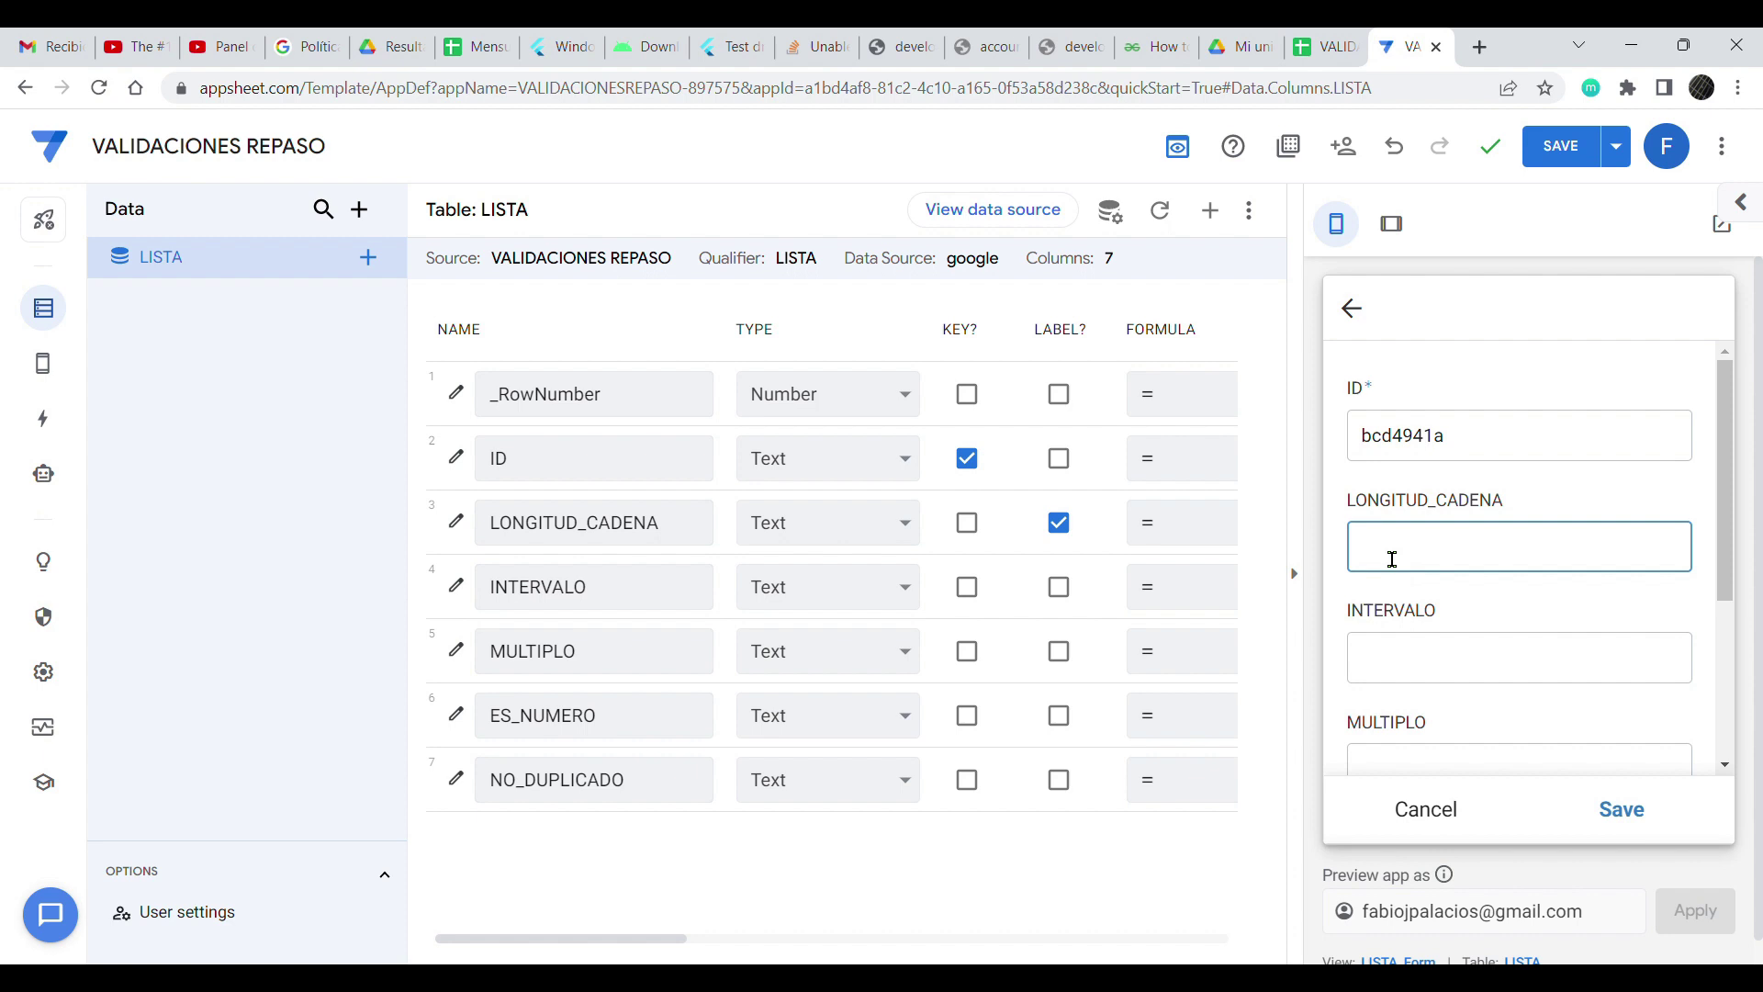
pyautogui.write('15161418172')
pyautogui.moveTo(1473, 549); pyautogui.dragTo(1523, 561)
pyautogui.press('BackSpace')
# - Open the Valid If expression of the LONGITUD_CADENA column and insert the LEN() function
pyautogui.click(457, 530)
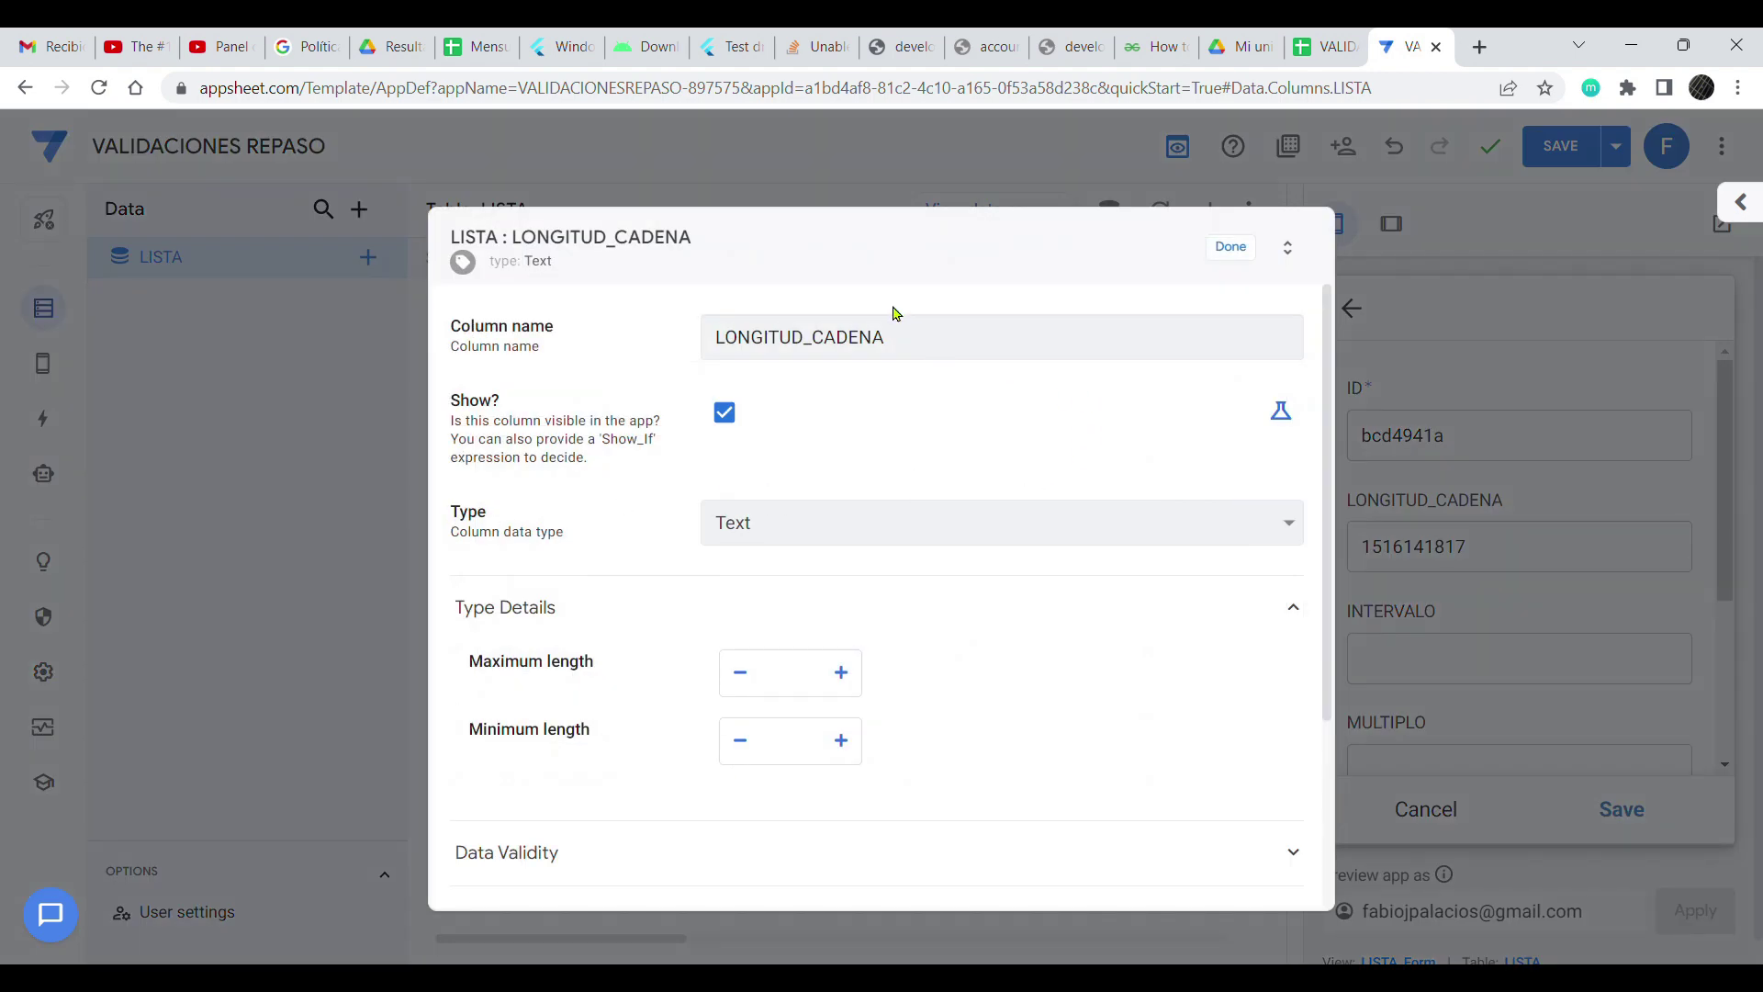
pyautogui.scroll(-3, 1047, 496)
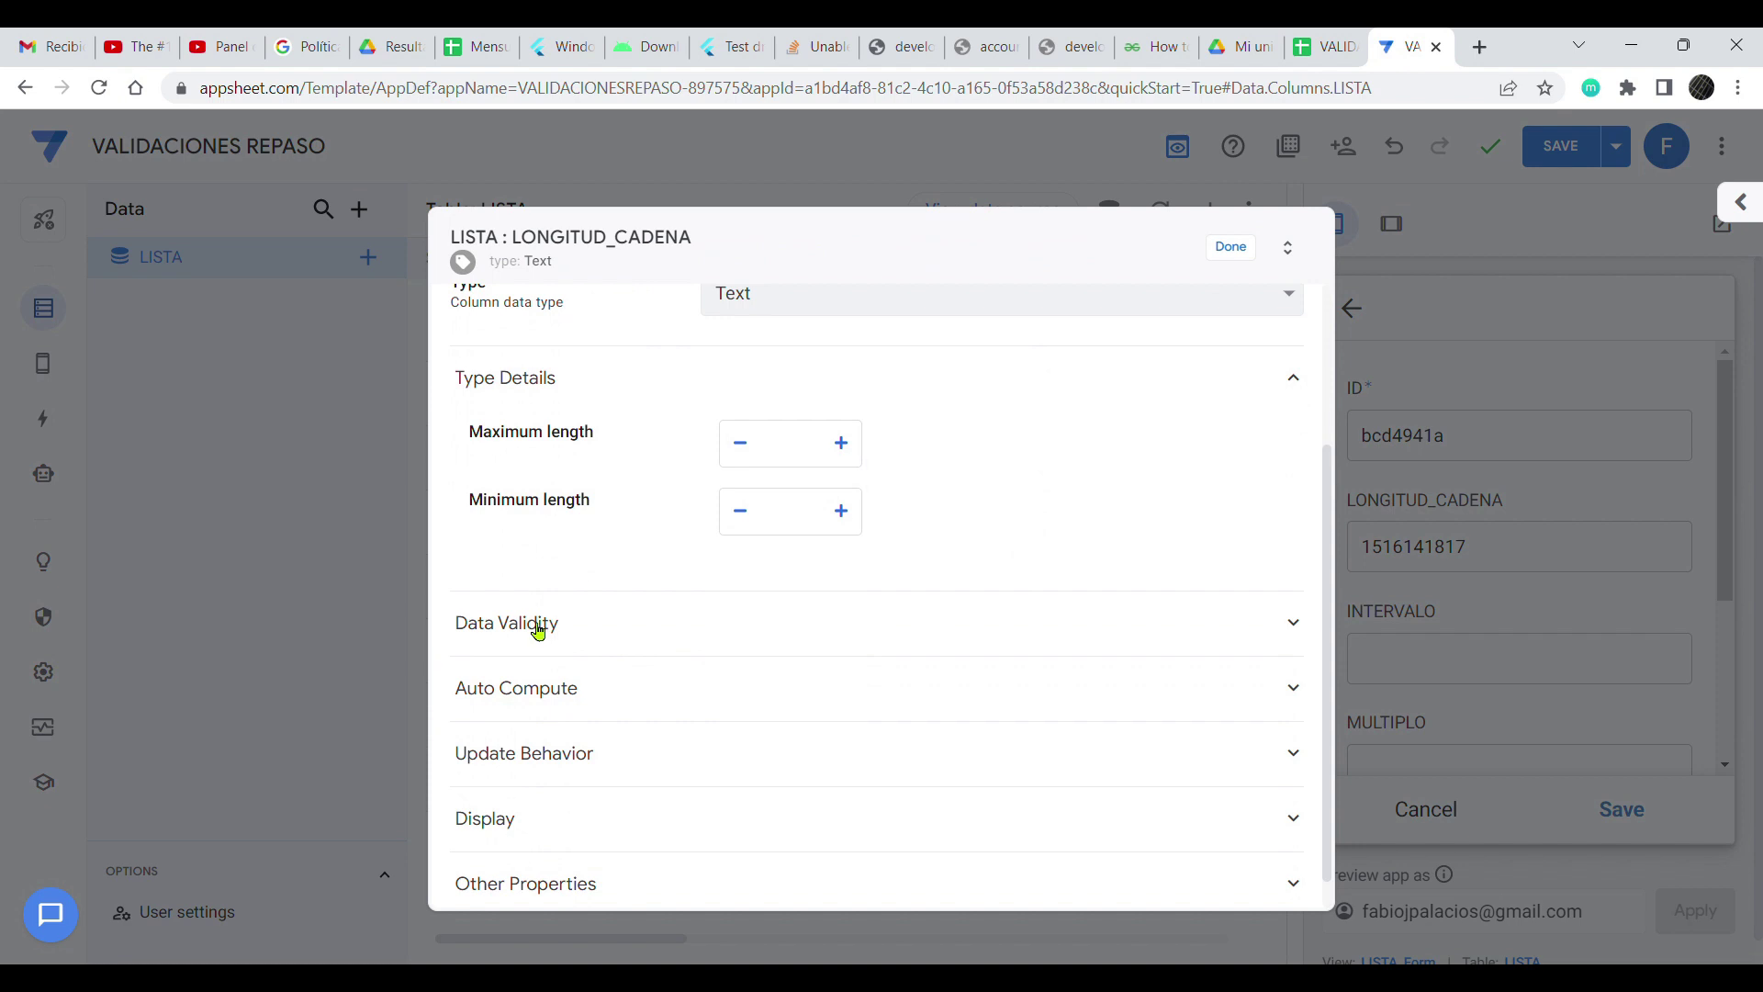
pyautogui.click(538, 630)
pyautogui.moveTo(471, 679); pyautogui.dragTo(551, 689)
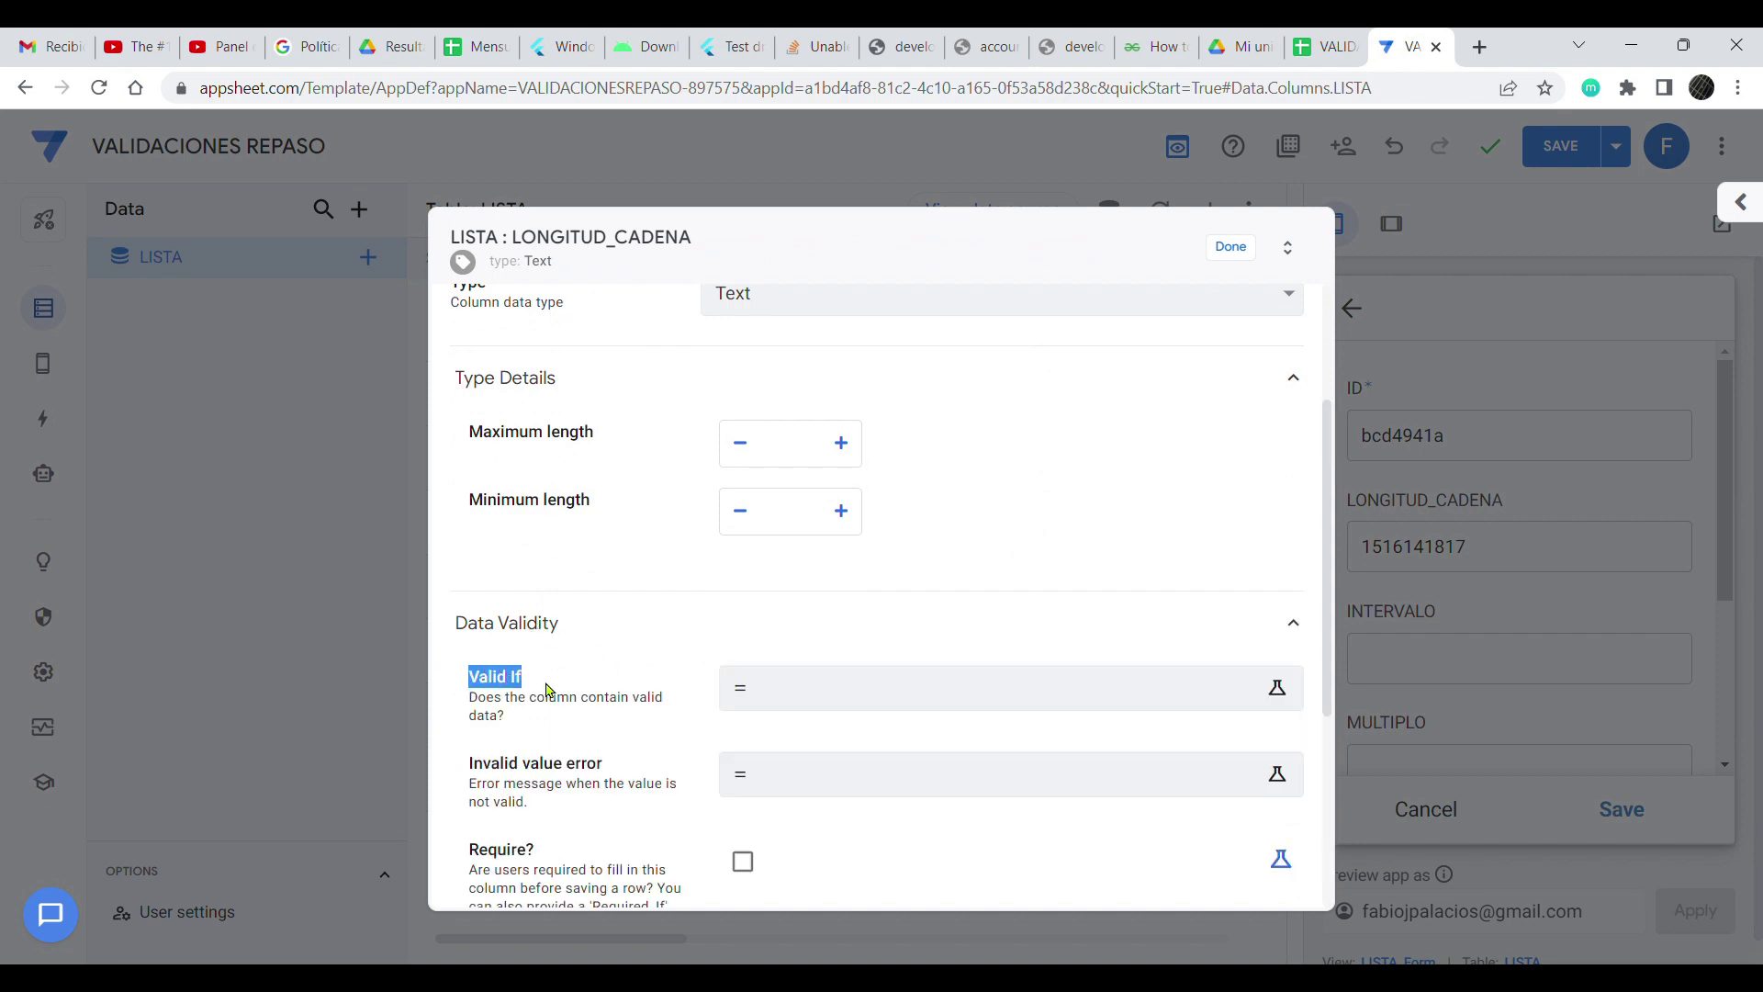
pyautogui.click(818, 707)
pyautogui.click(636, 307)
pyautogui.write('LEN')
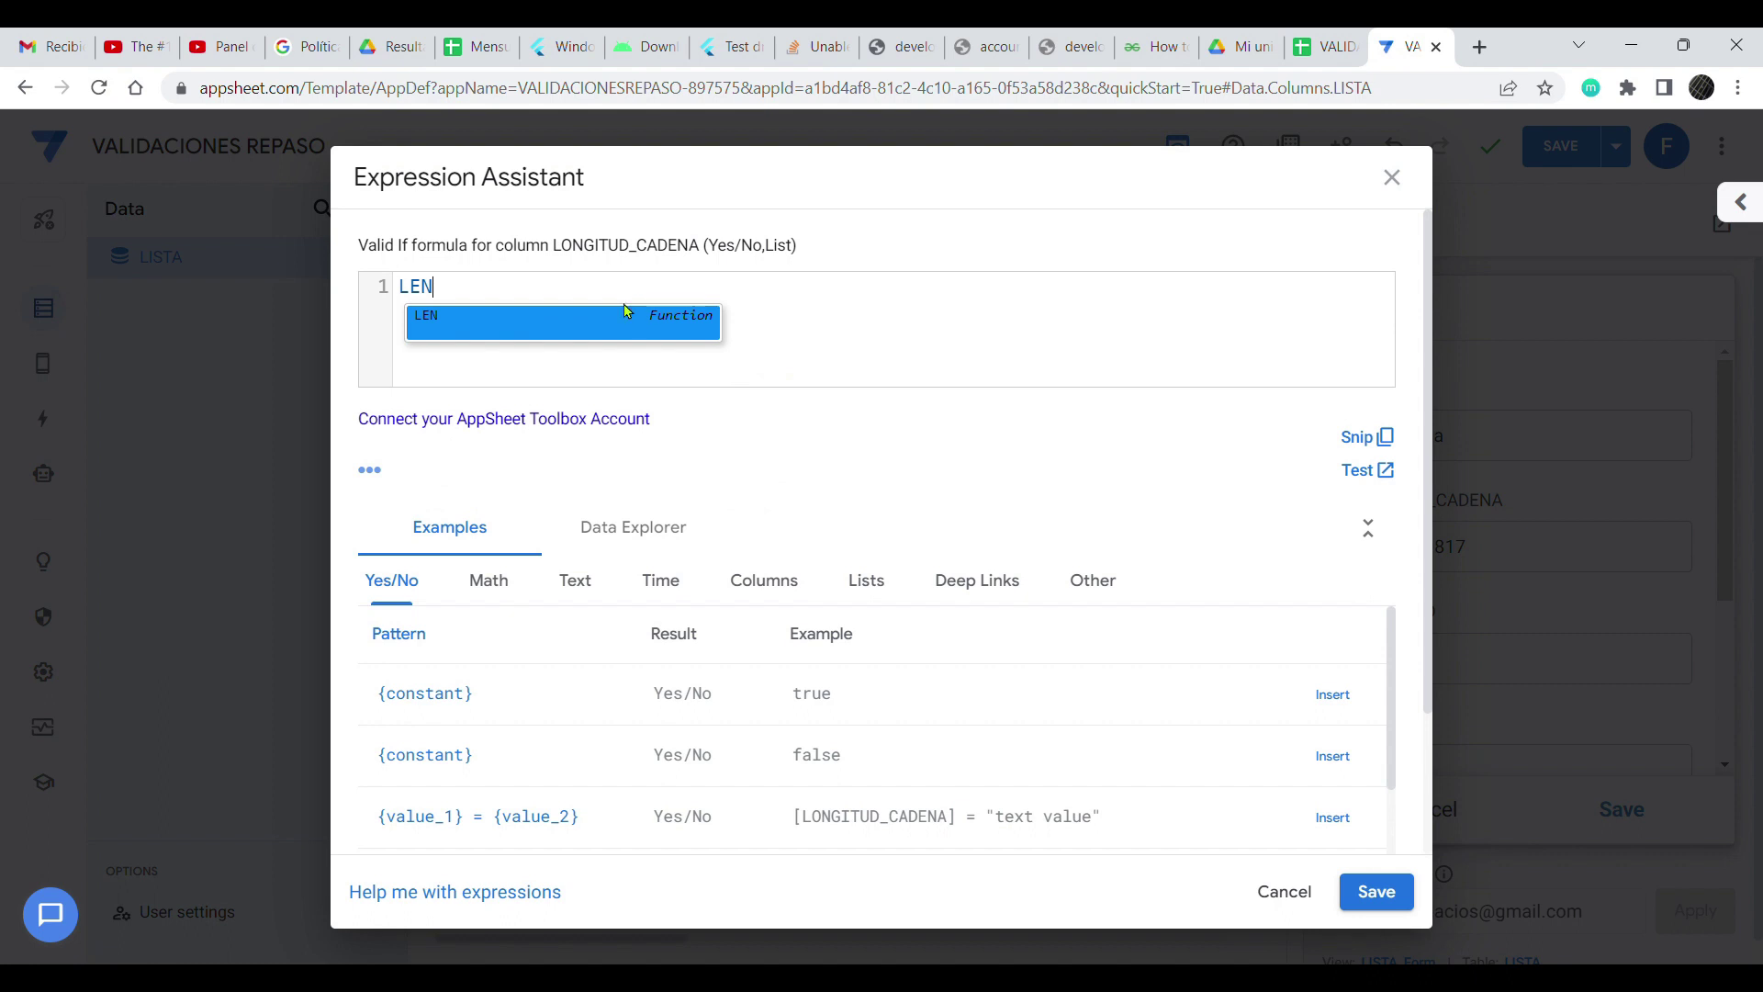
pyautogui.click(625, 313)
pyautogui.moveTo(456, 310); pyautogui.dragTo(397, 304)
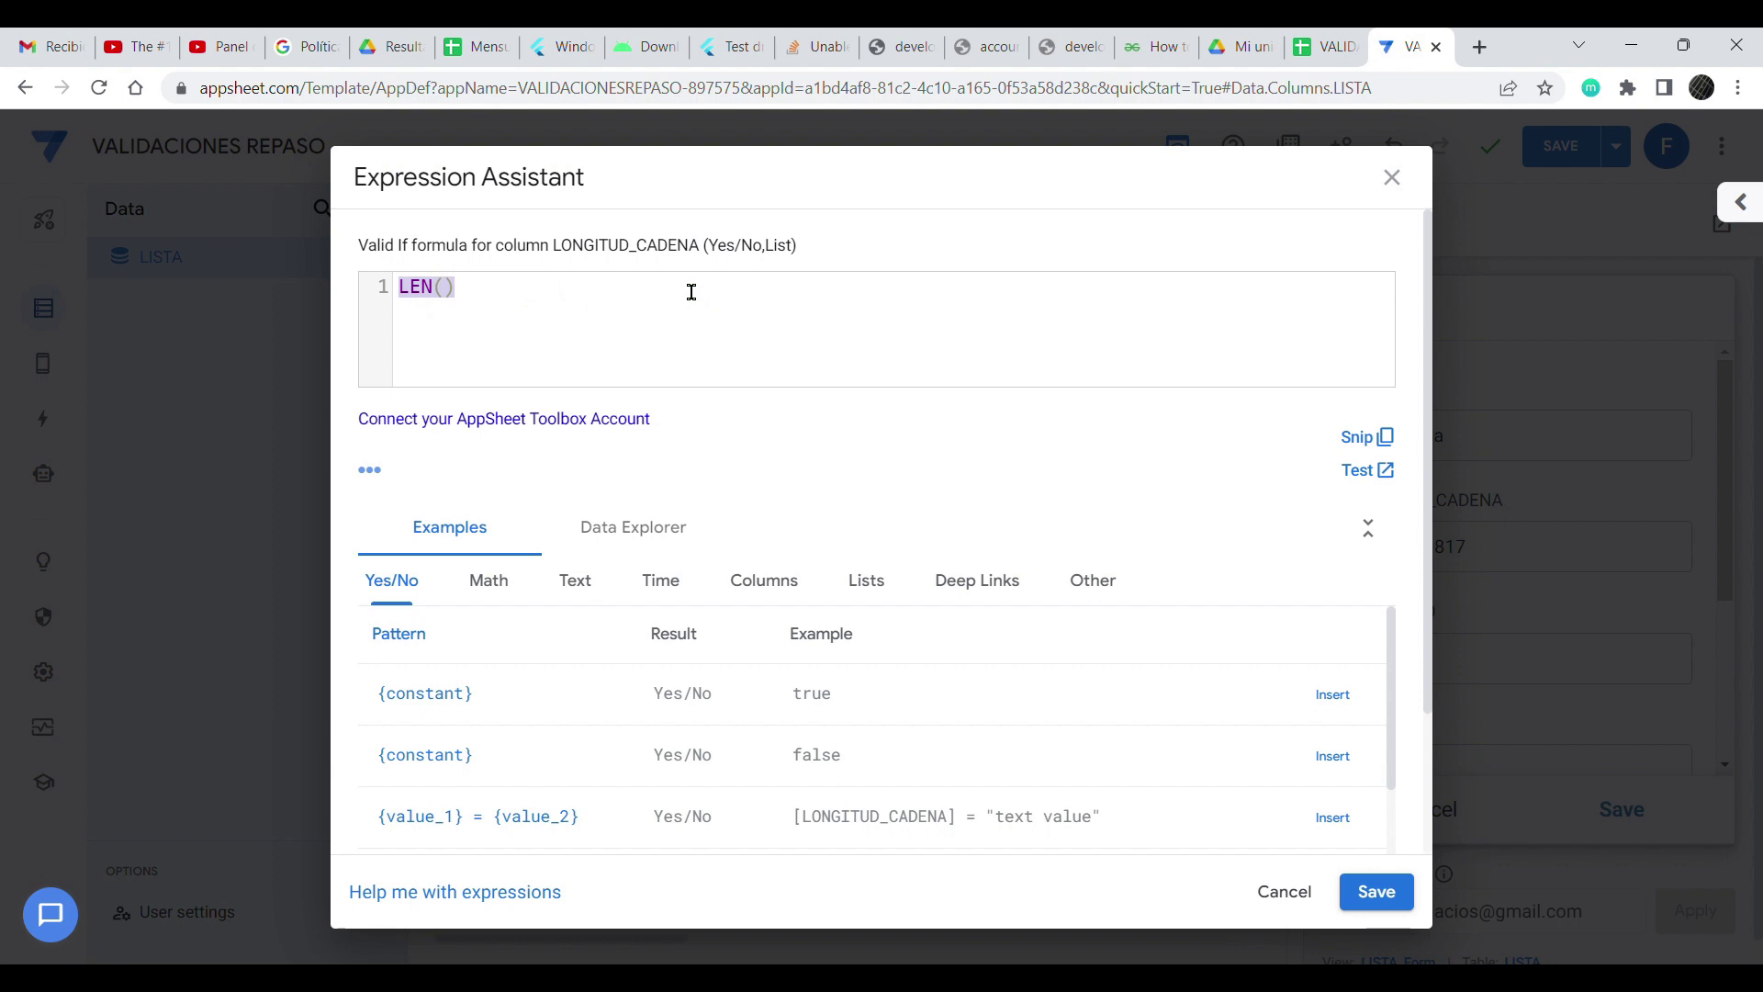
pyautogui.click(450, 301)
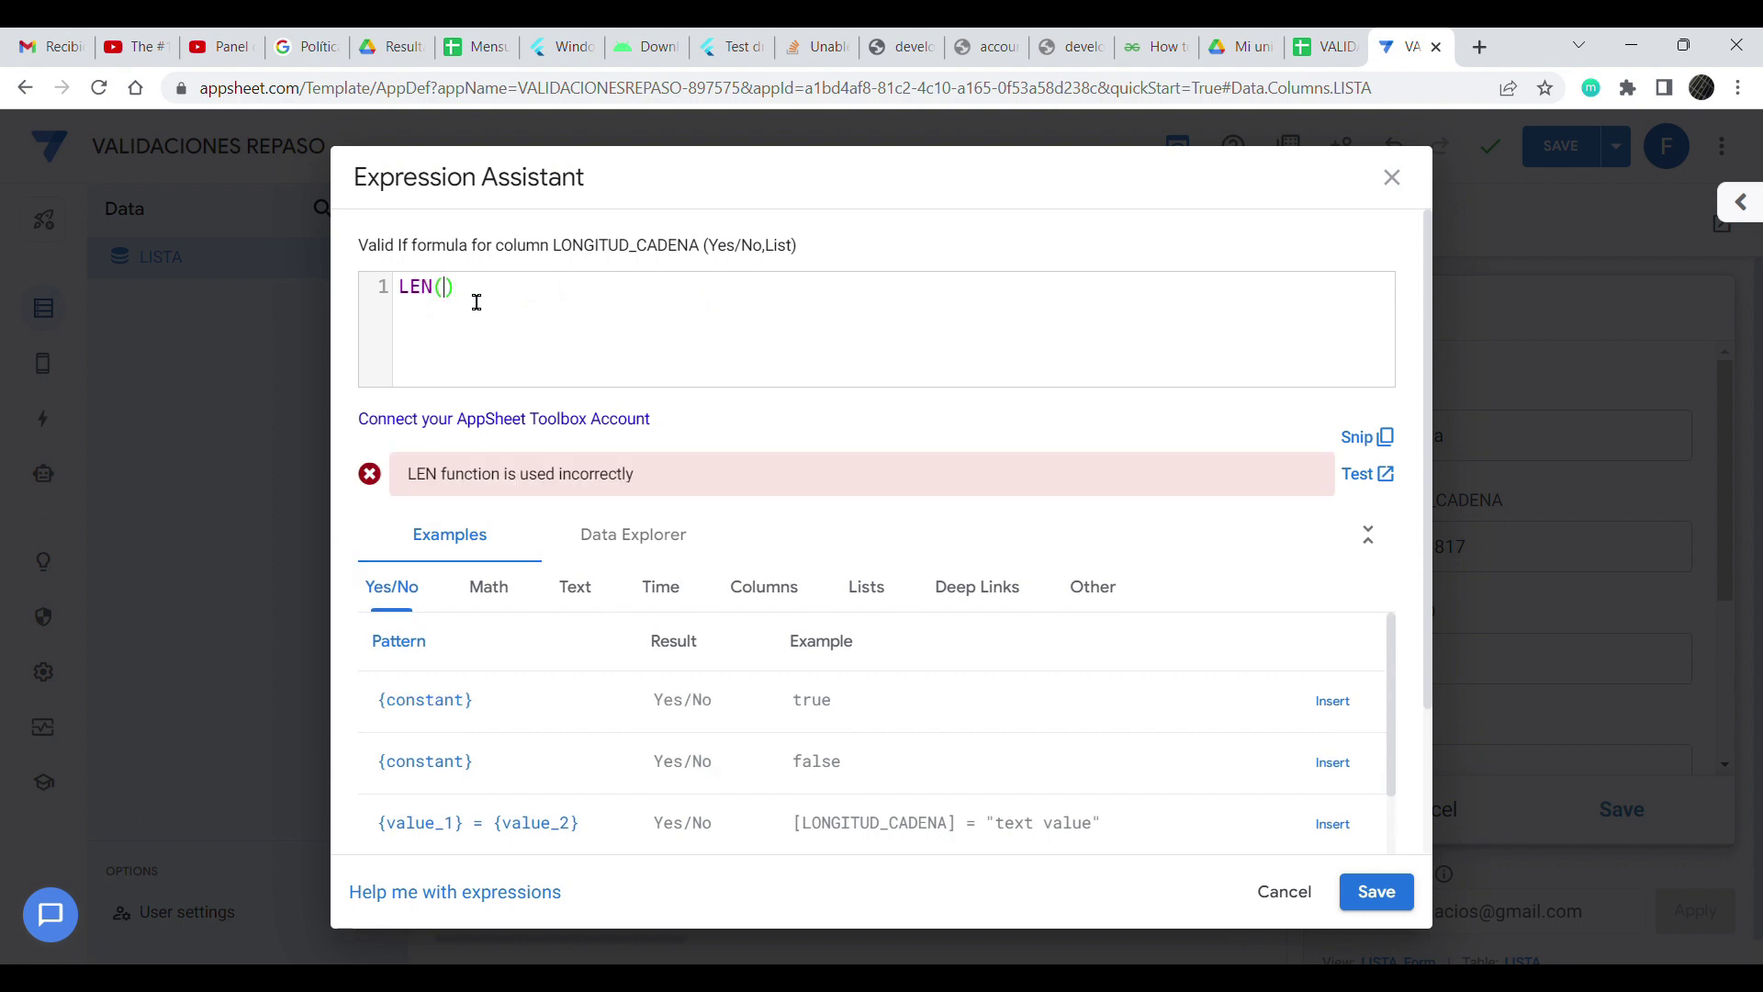
pyautogui.moveTo(476, 301); pyautogui.dragTo(340, 290)
pyautogui.click(441, 301)
# - Search the web for APPSHEET TOOLBOX in a new browser tab and view the extension's Chrome Web Store page
pyautogui.click(1482, 48)
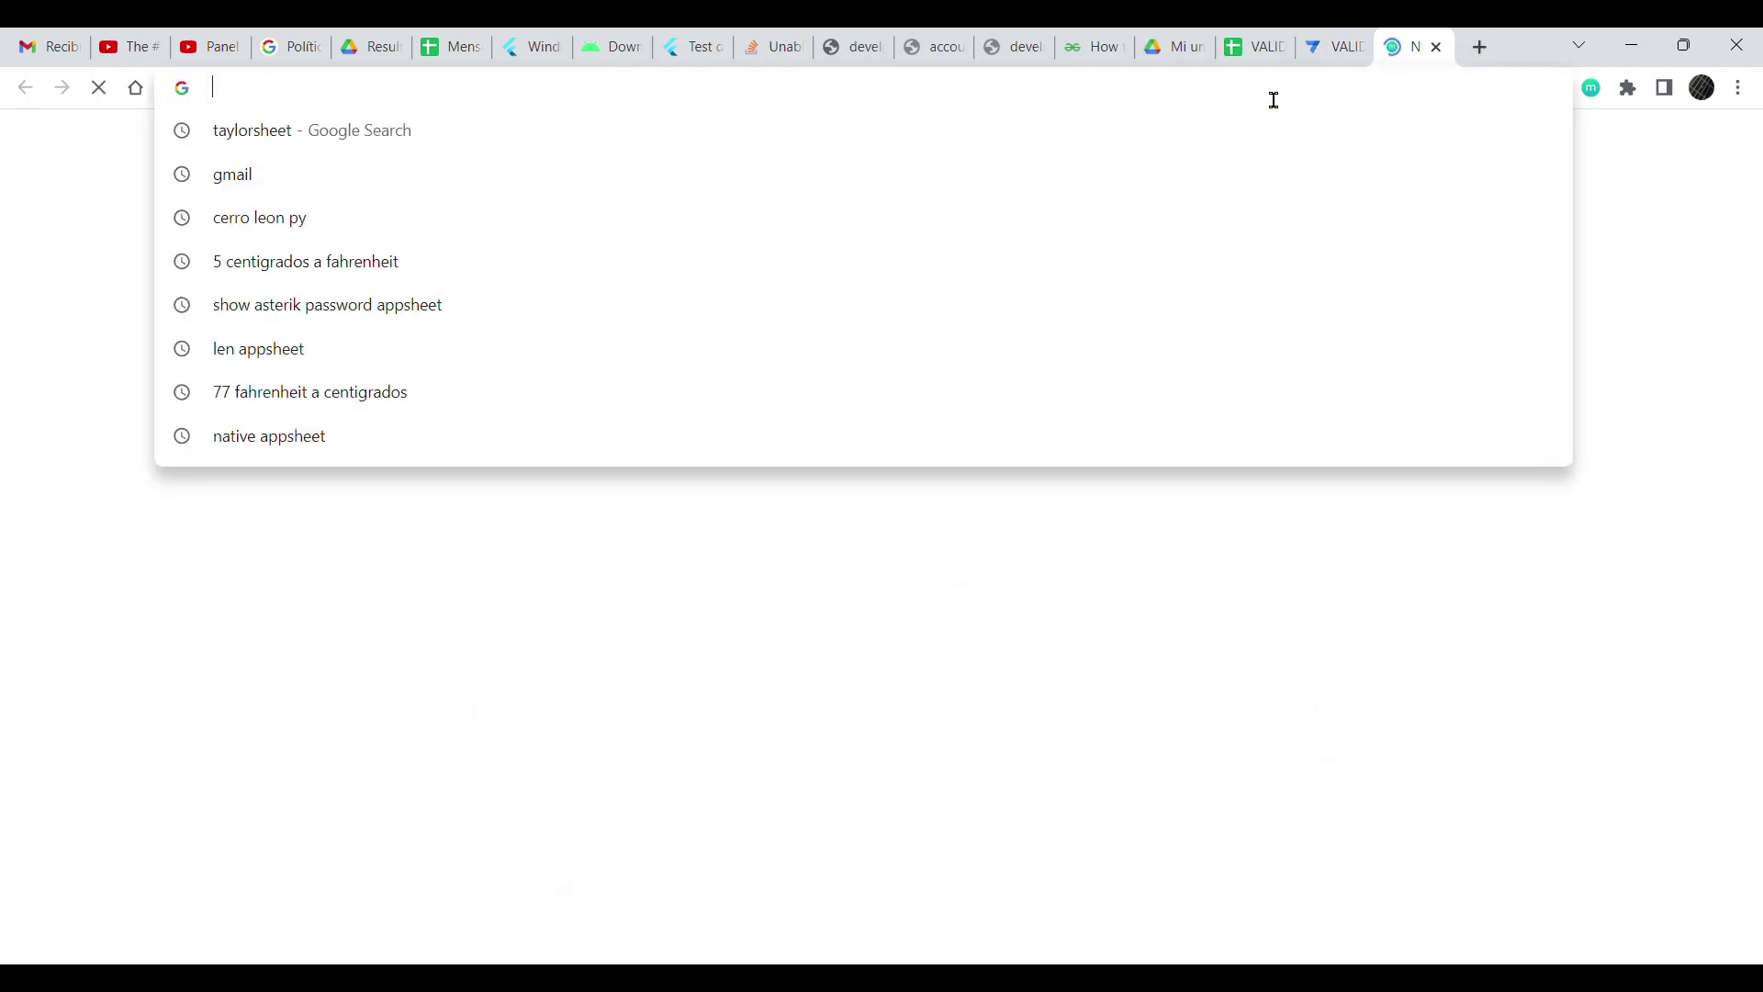
pyautogui.write('APPSHEET ')
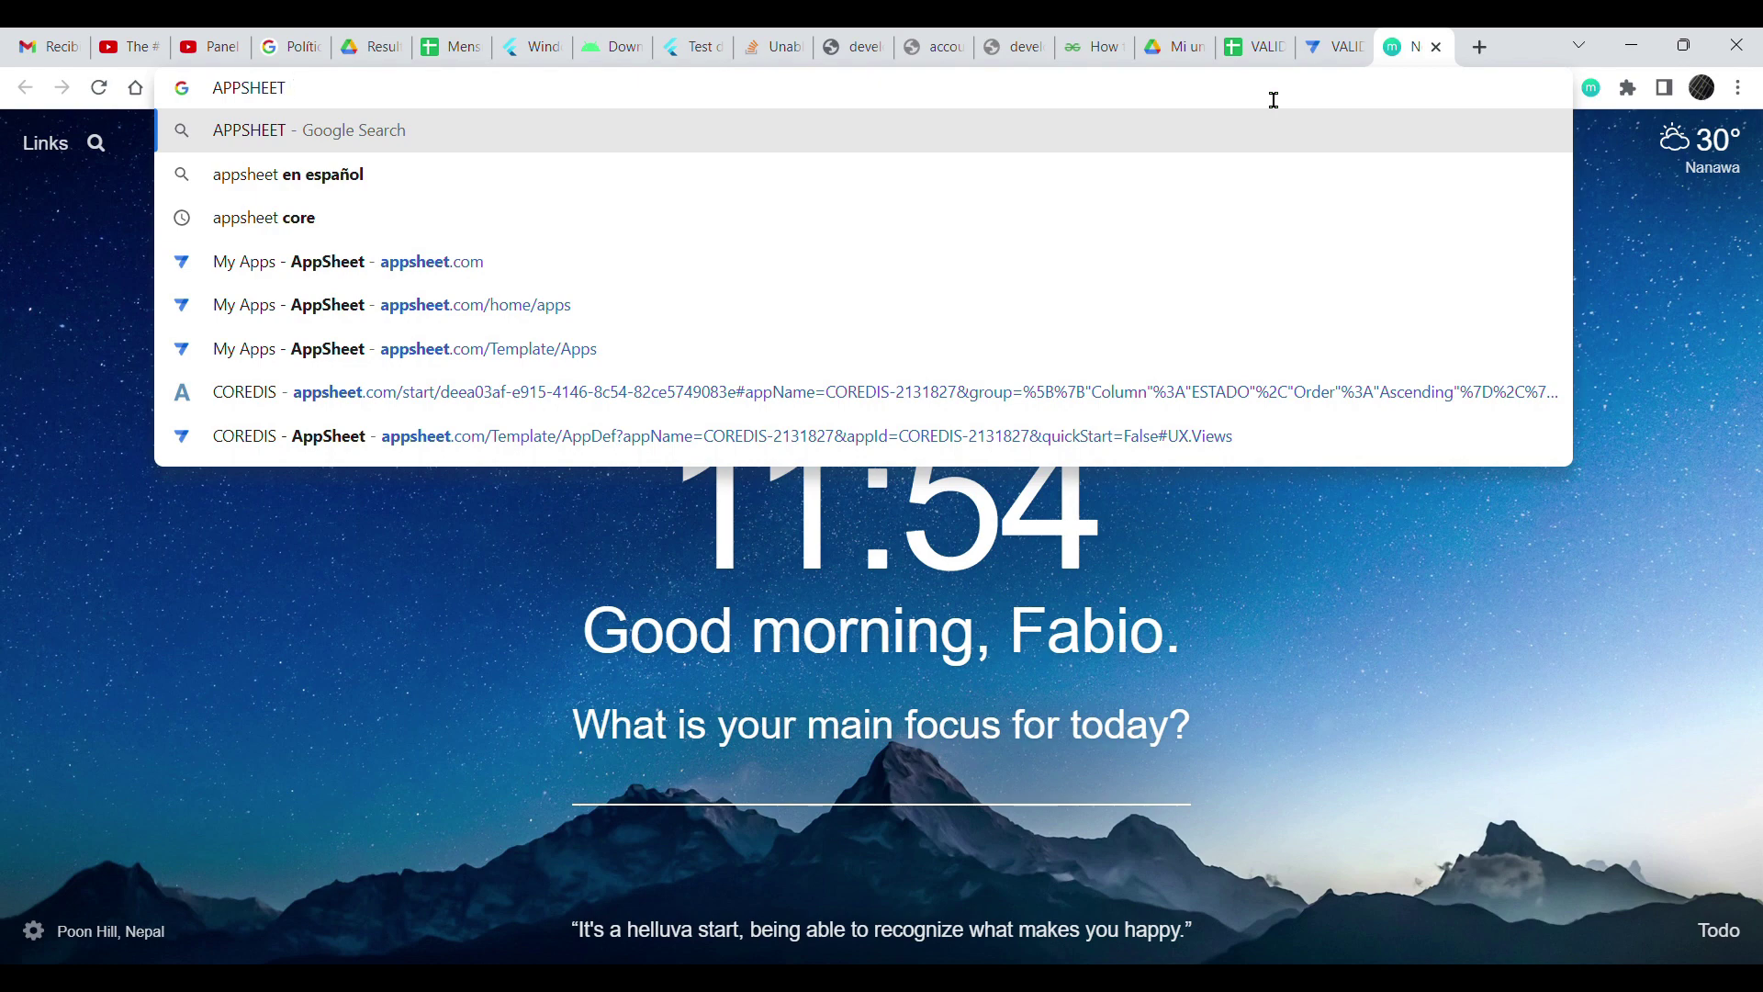
pyautogui.write('TOOLBOX')
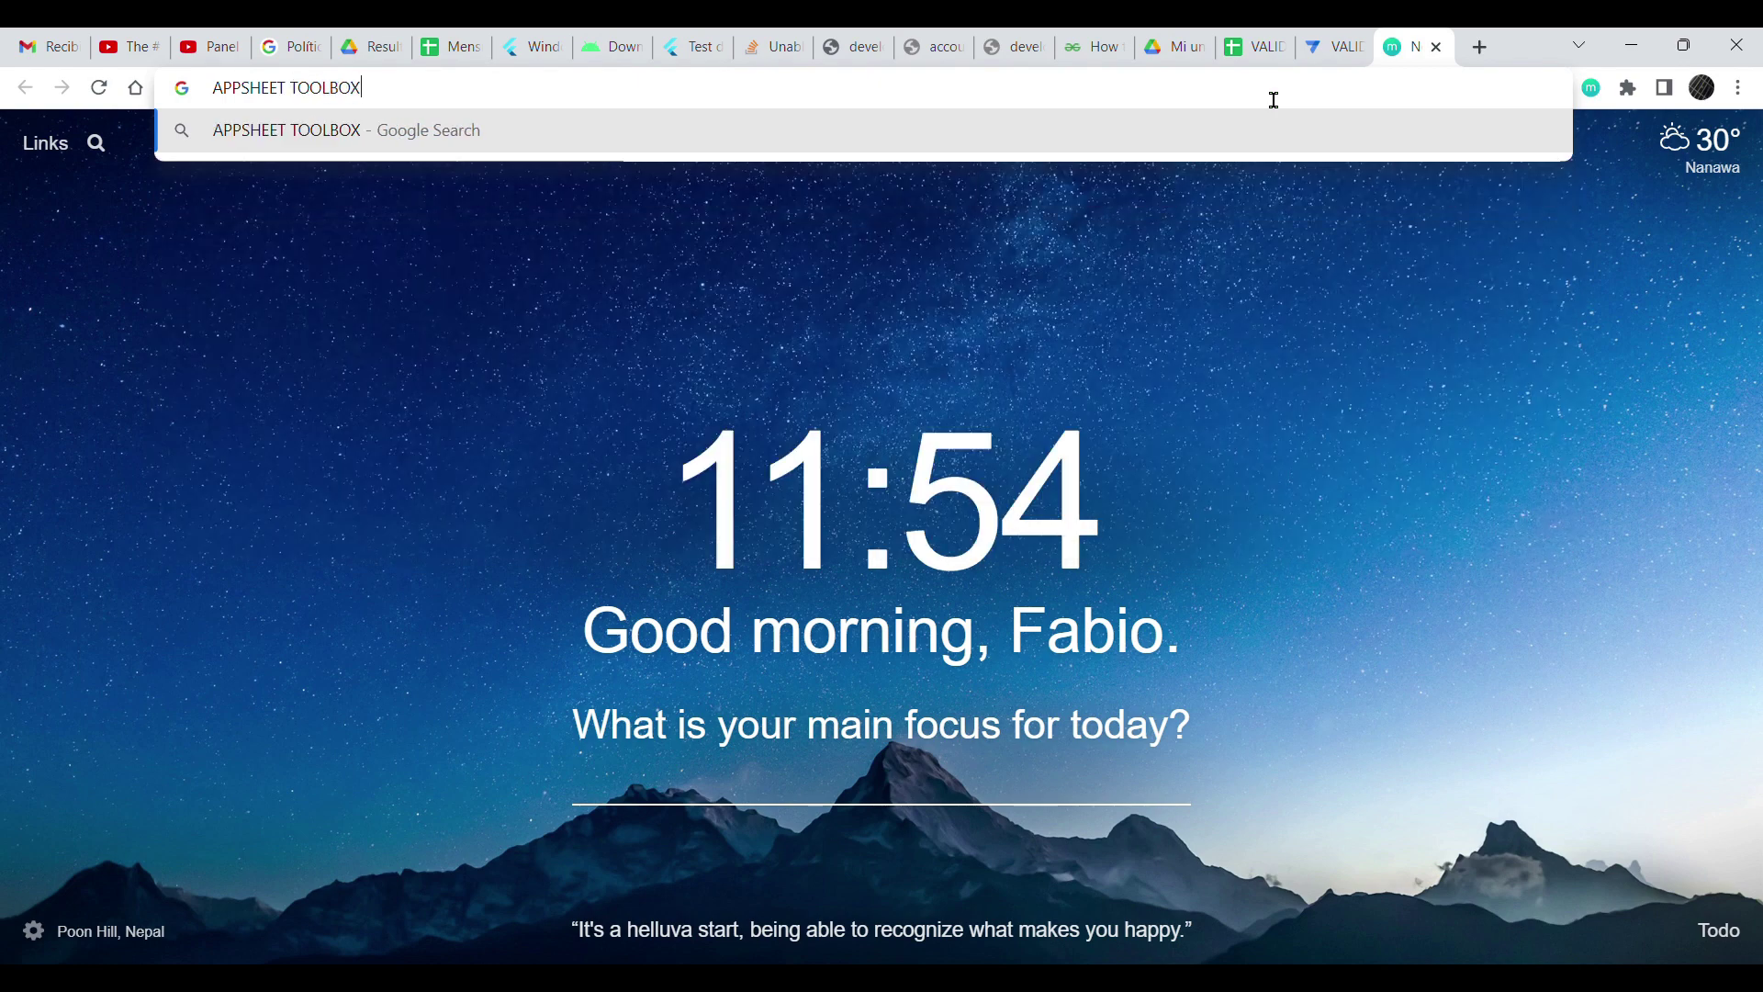
pyautogui.press('Return')
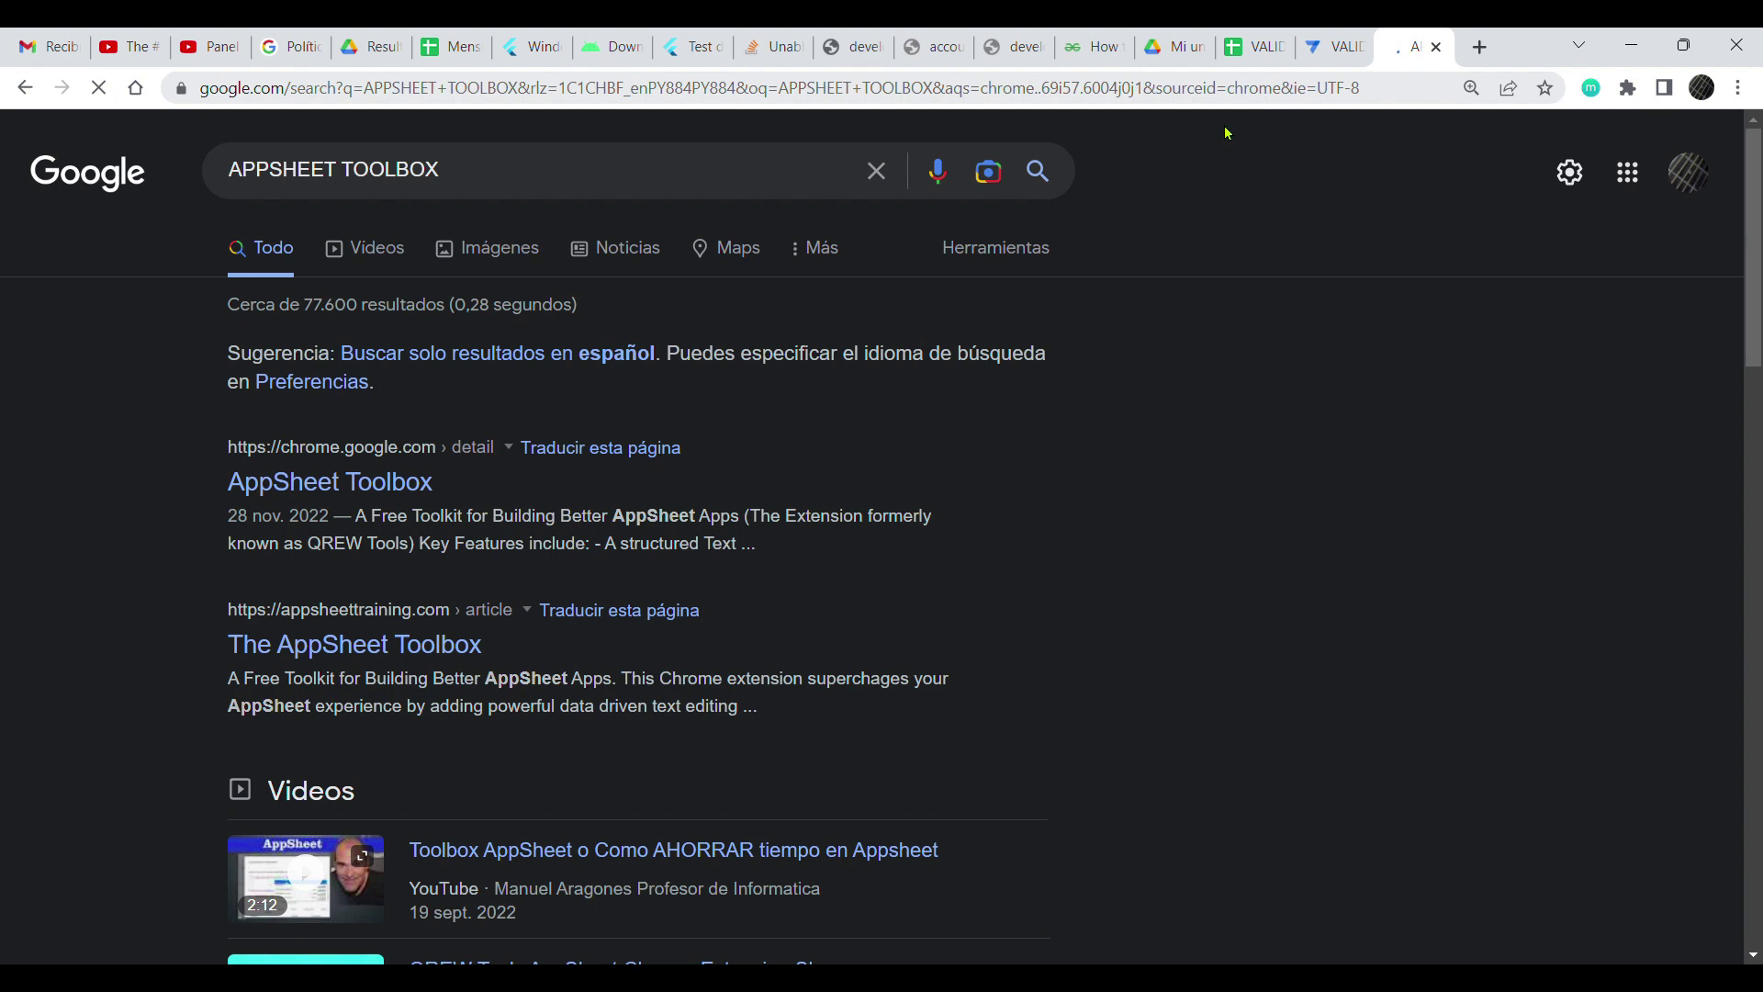
pyautogui.click(382, 482)
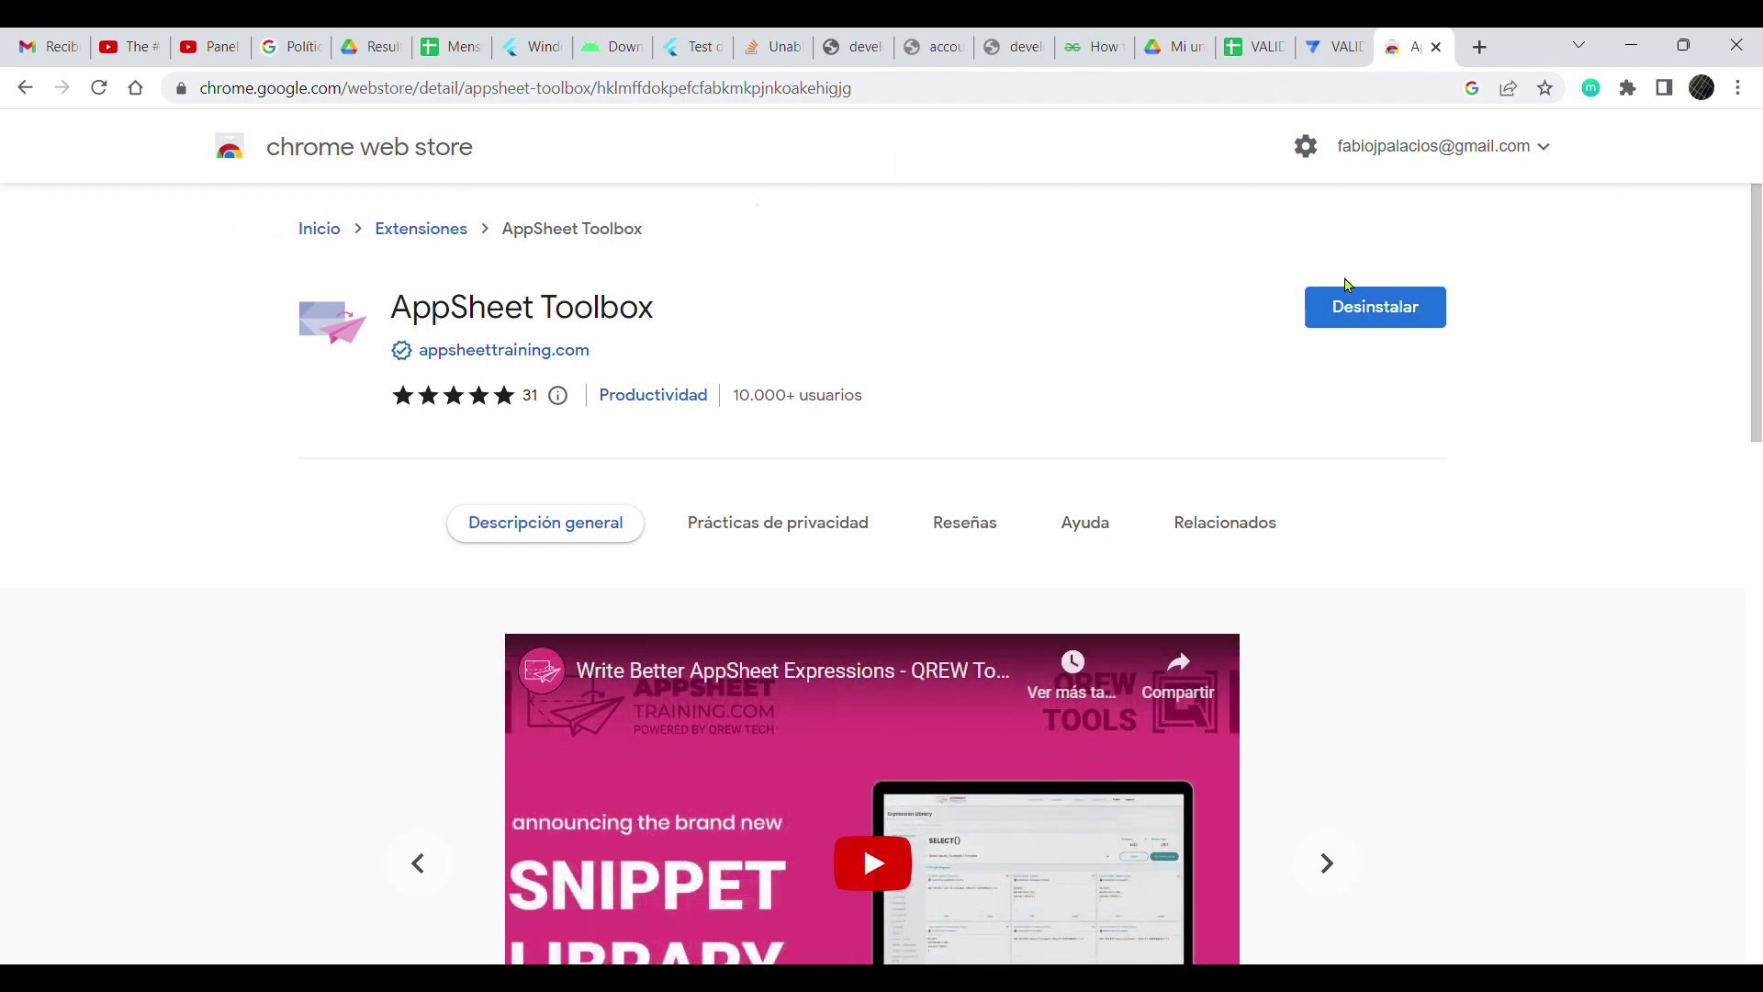
# - Return to the app editor, add column brackets inside LEN() and look through the column expression examples
pyautogui.click(1336, 48)
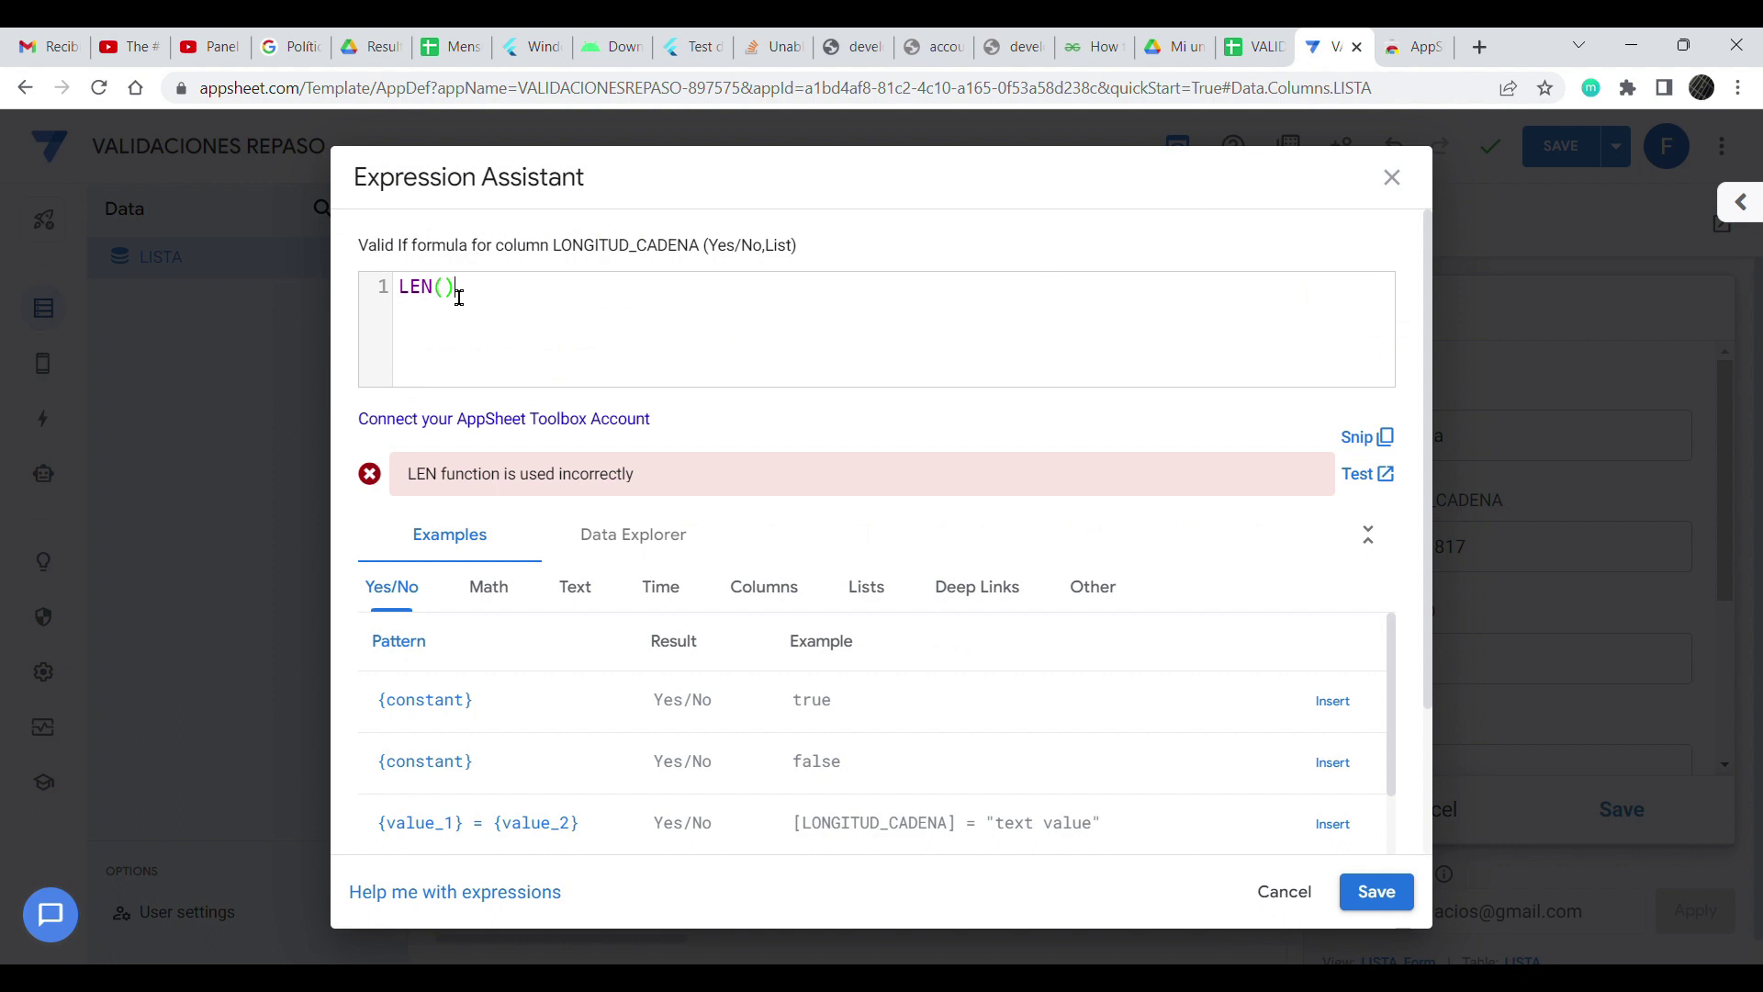
pyautogui.write('[')
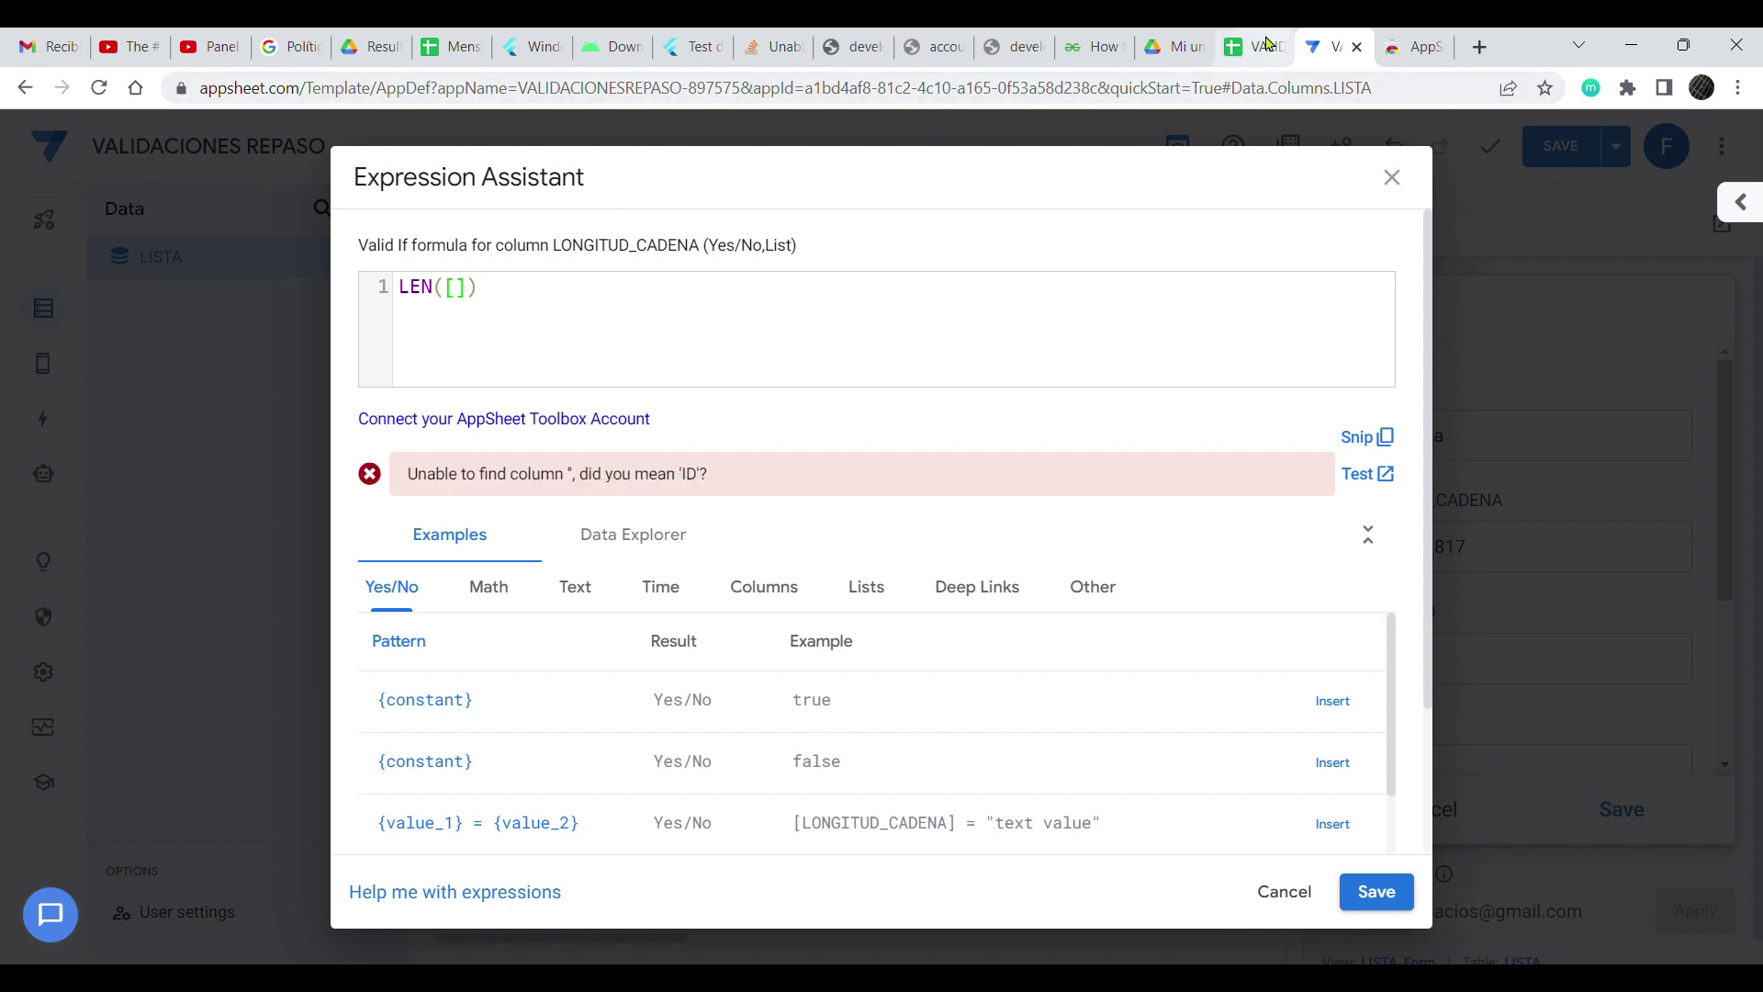
pyautogui.click(769, 586)
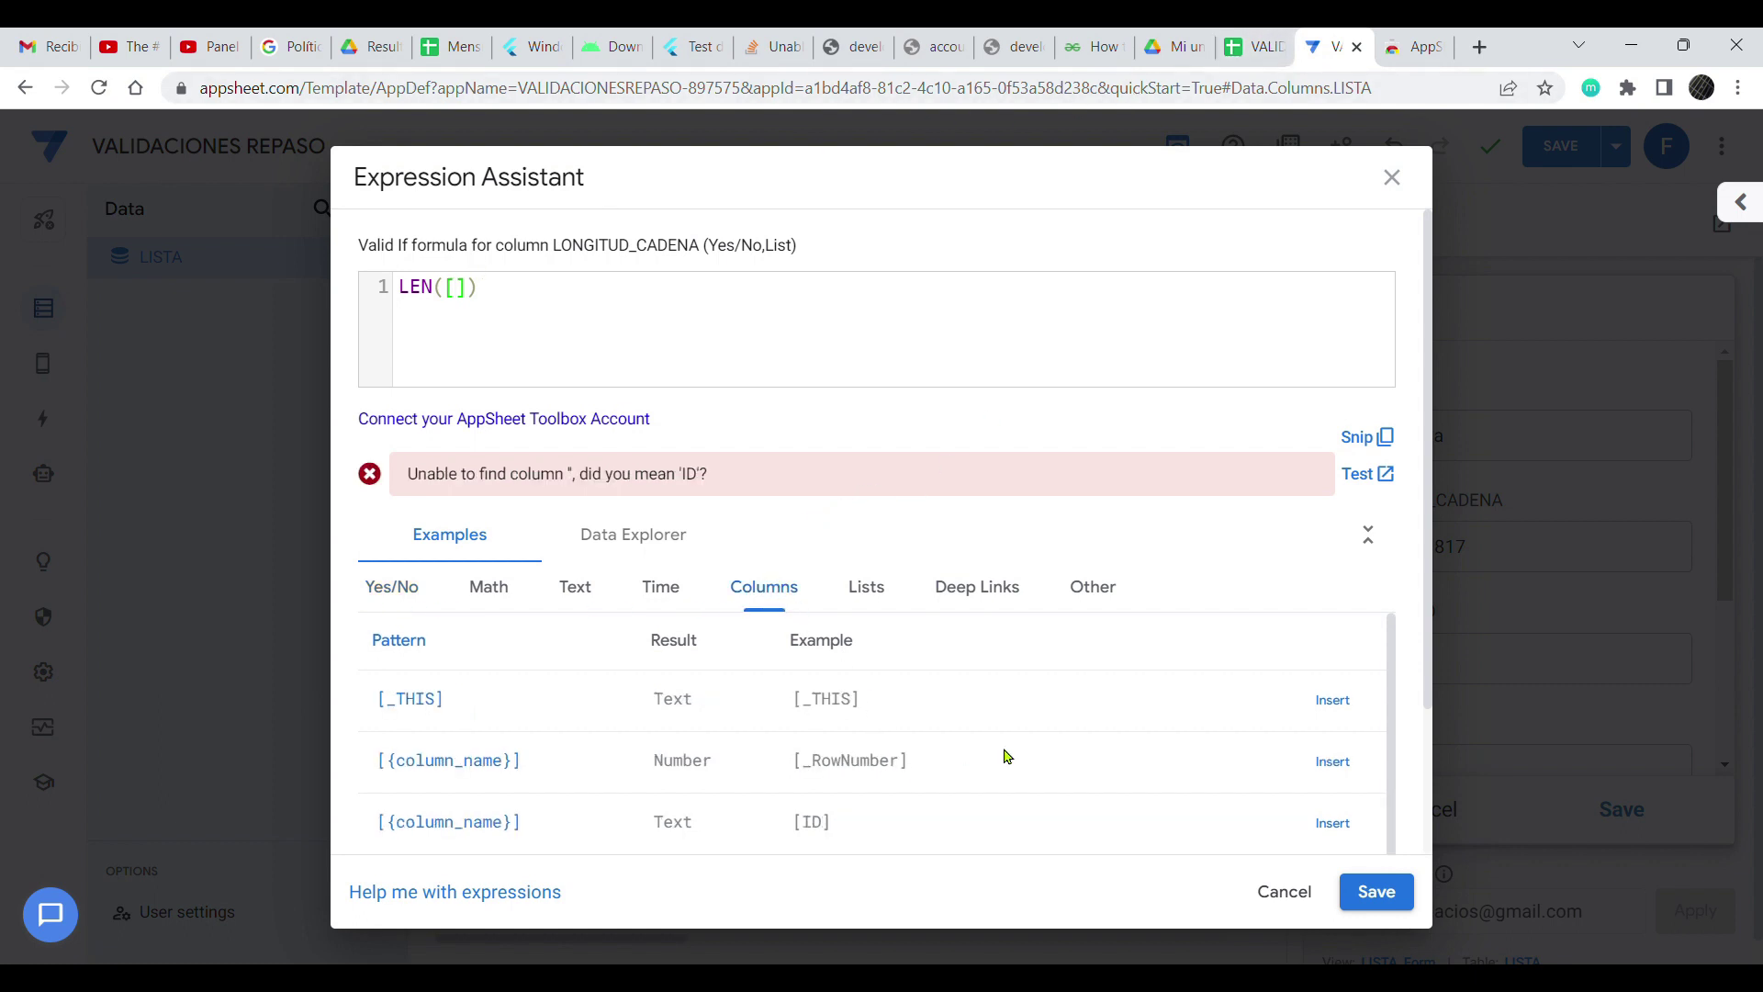
pyautogui.scroll(-1, 958, 780)
pyautogui.scroll(-2, 959, 776)
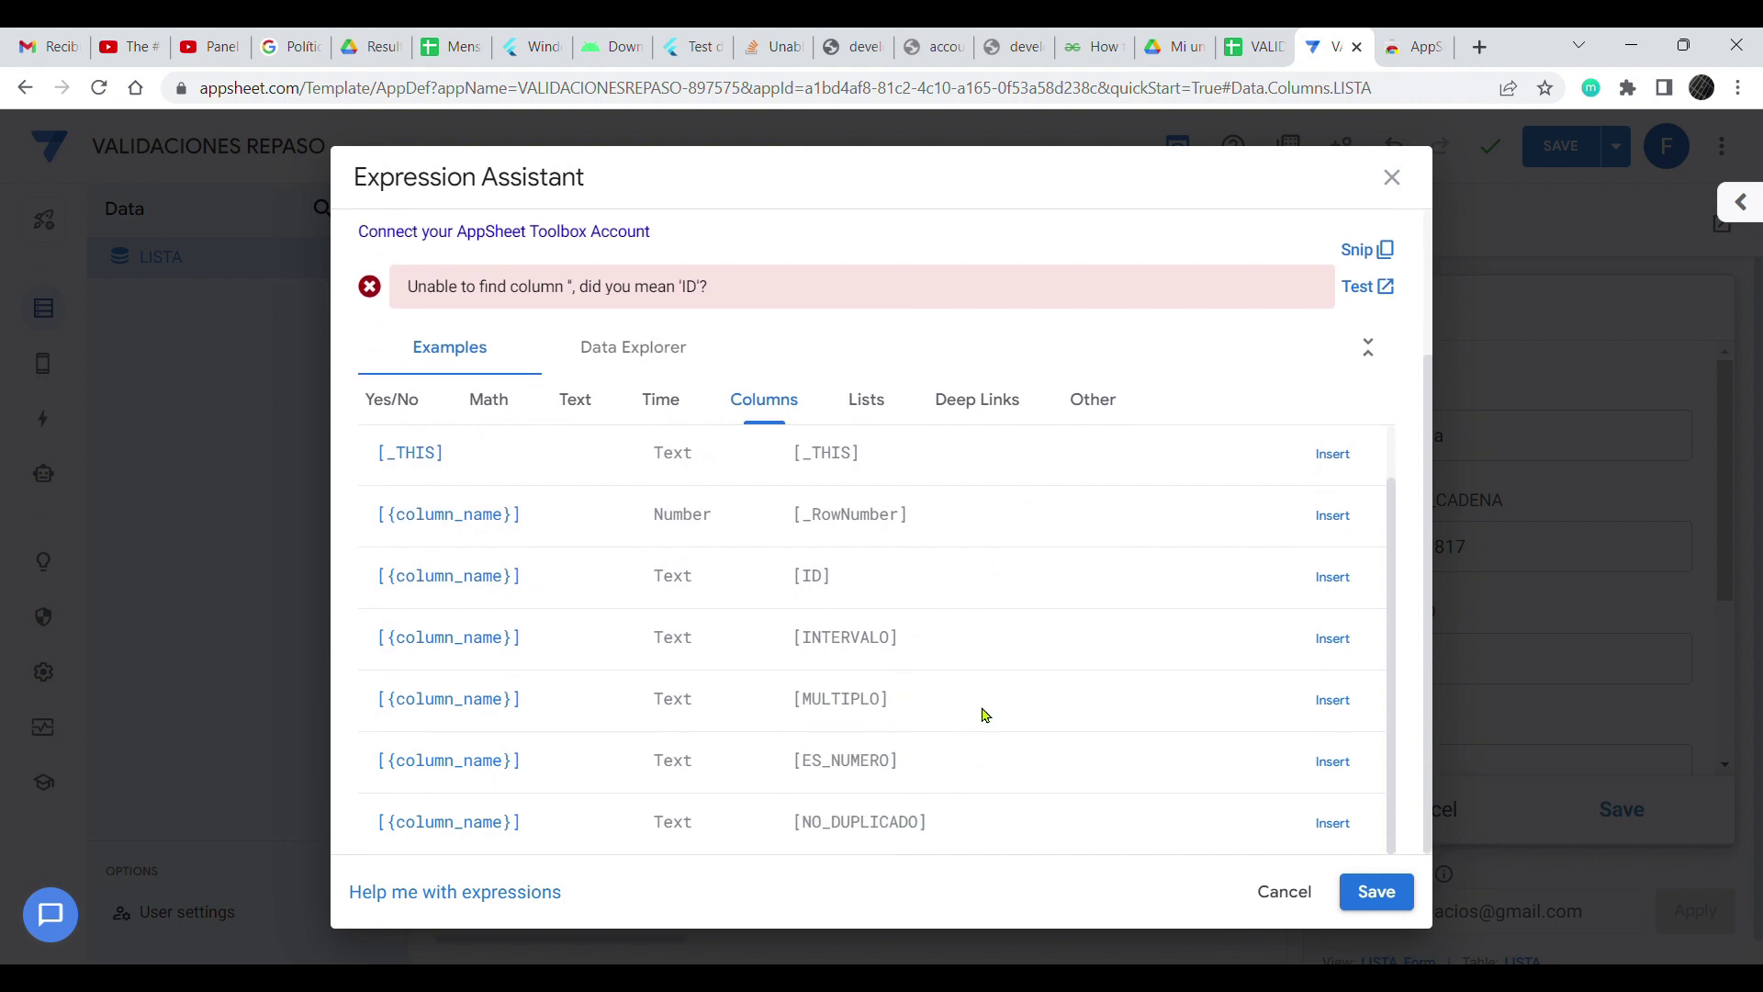
pyautogui.scroll(1, 1053, 695)
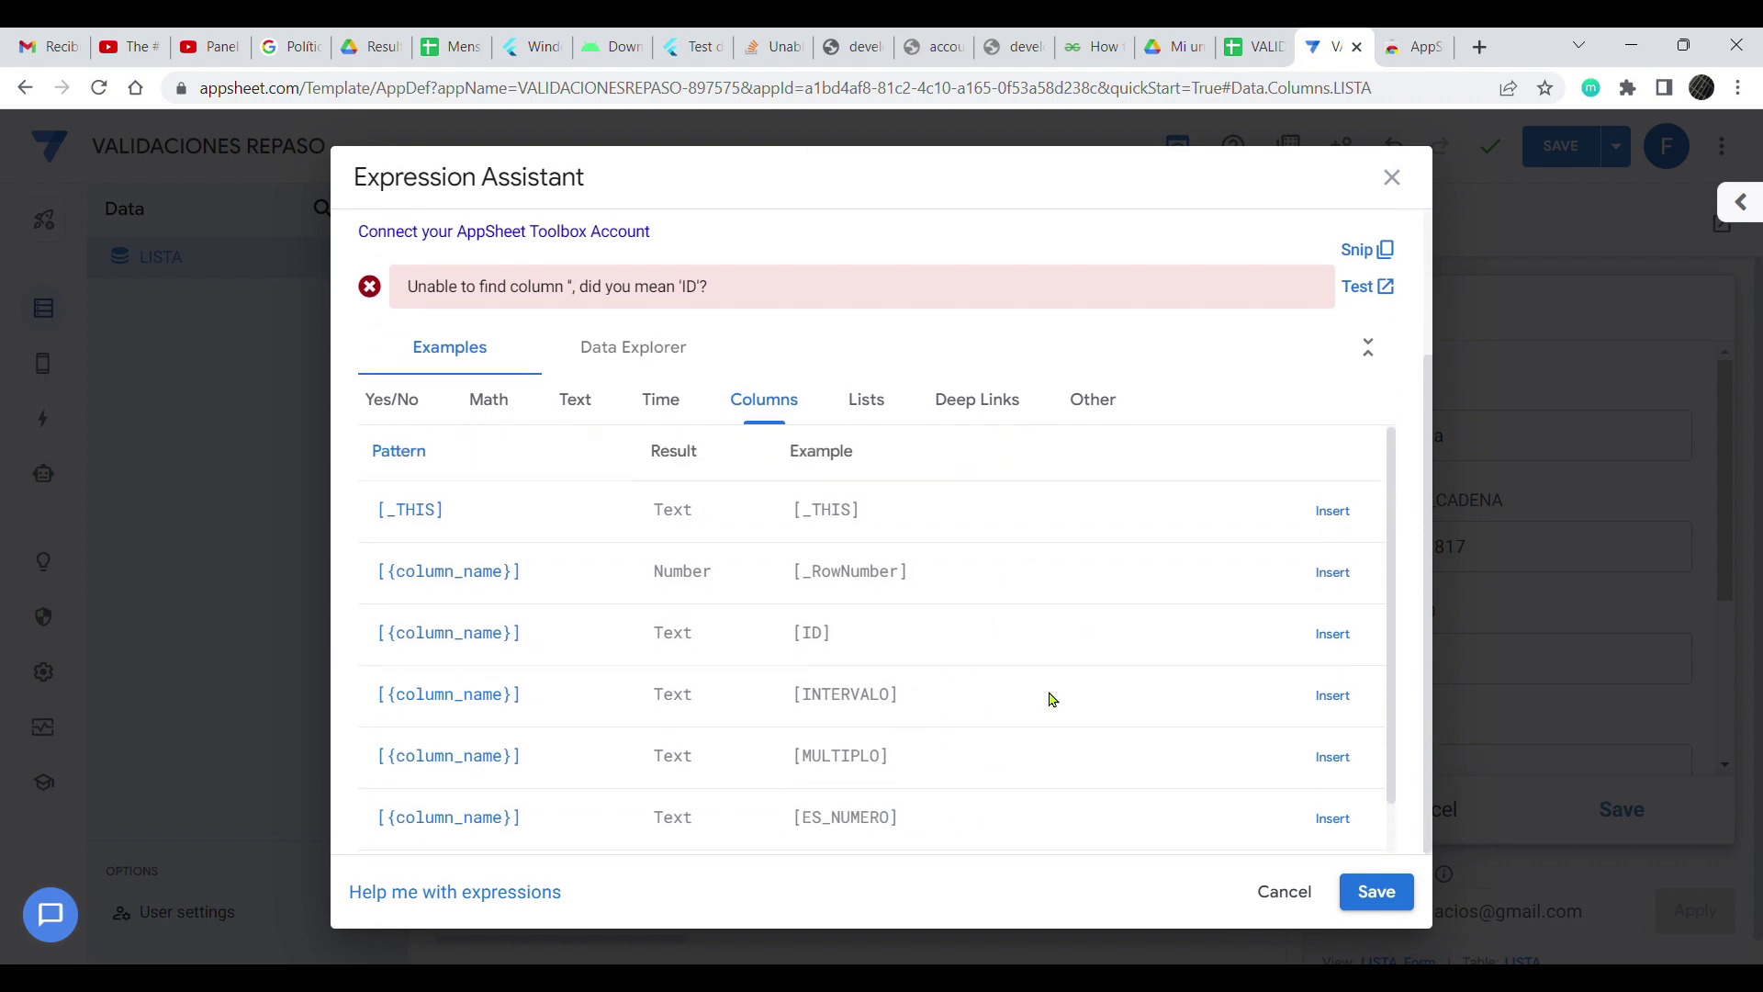
pyautogui.scroll(3, 1053, 697)
# - Complete LONGITUD_CADENA's Valid If expression as LEN([_THIS]) < 11 and save the column settings
pyautogui.click(462, 303)
pyautogui.moveTo(562, 249); pyautogui.dragTo(680, 253)
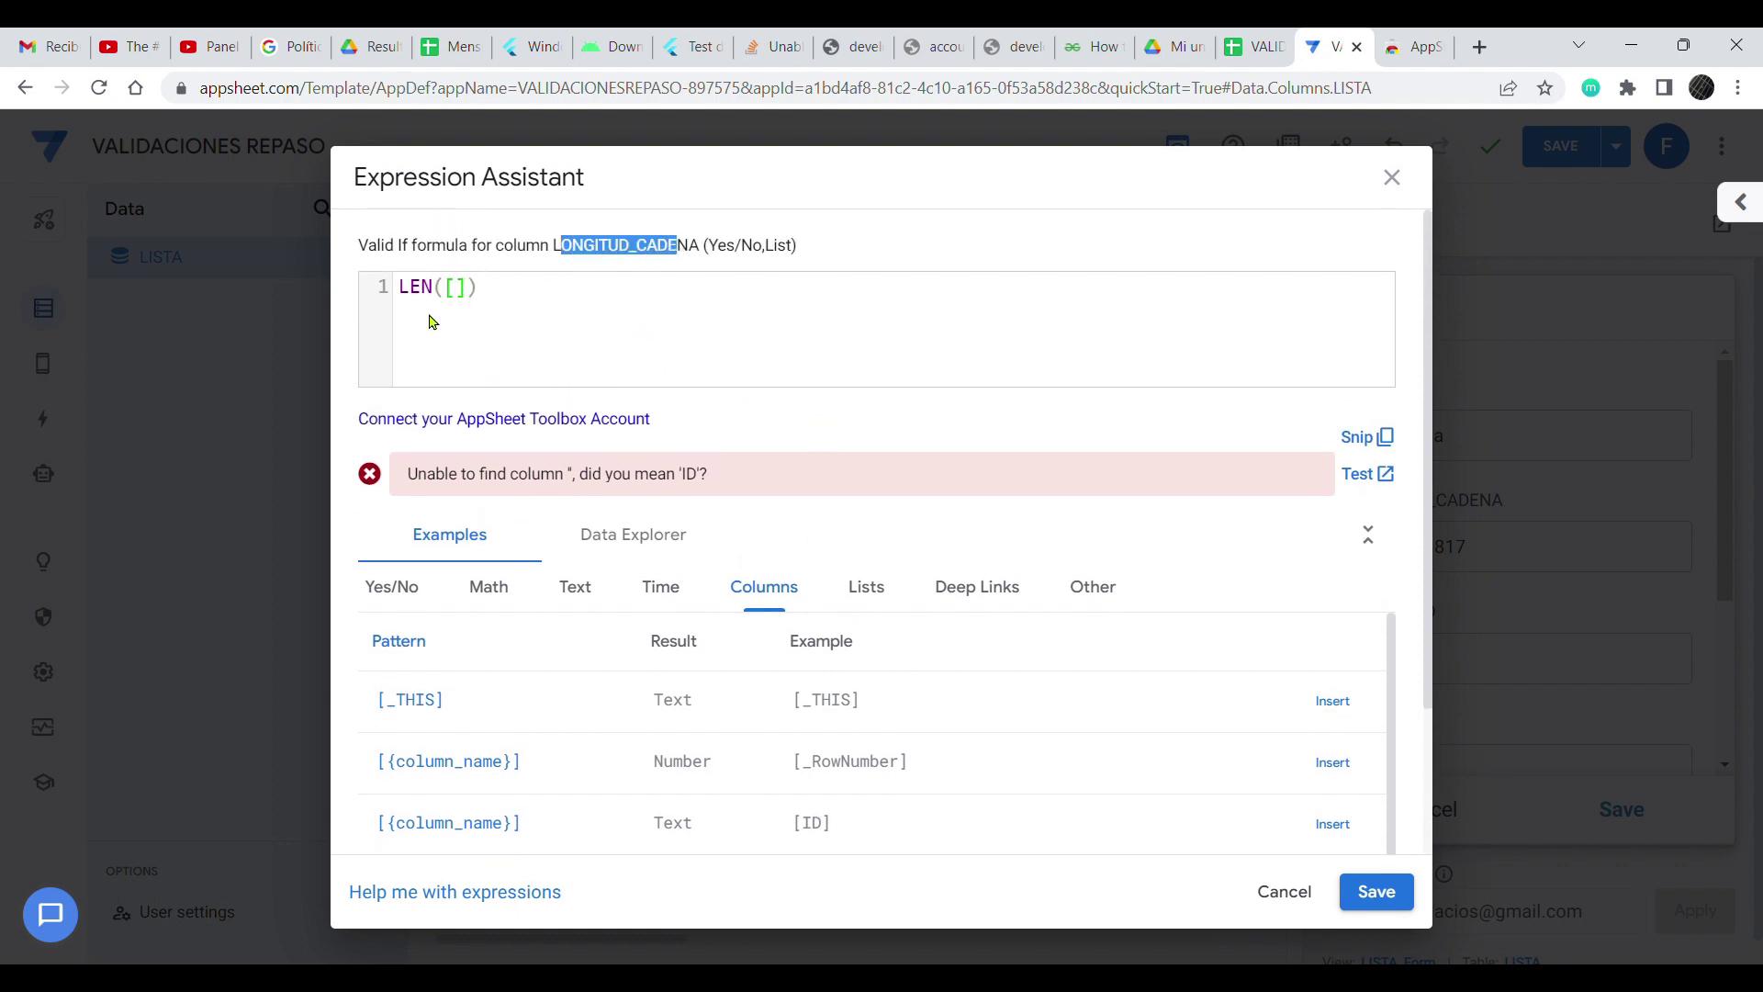
pyautogui.click(496, 276)
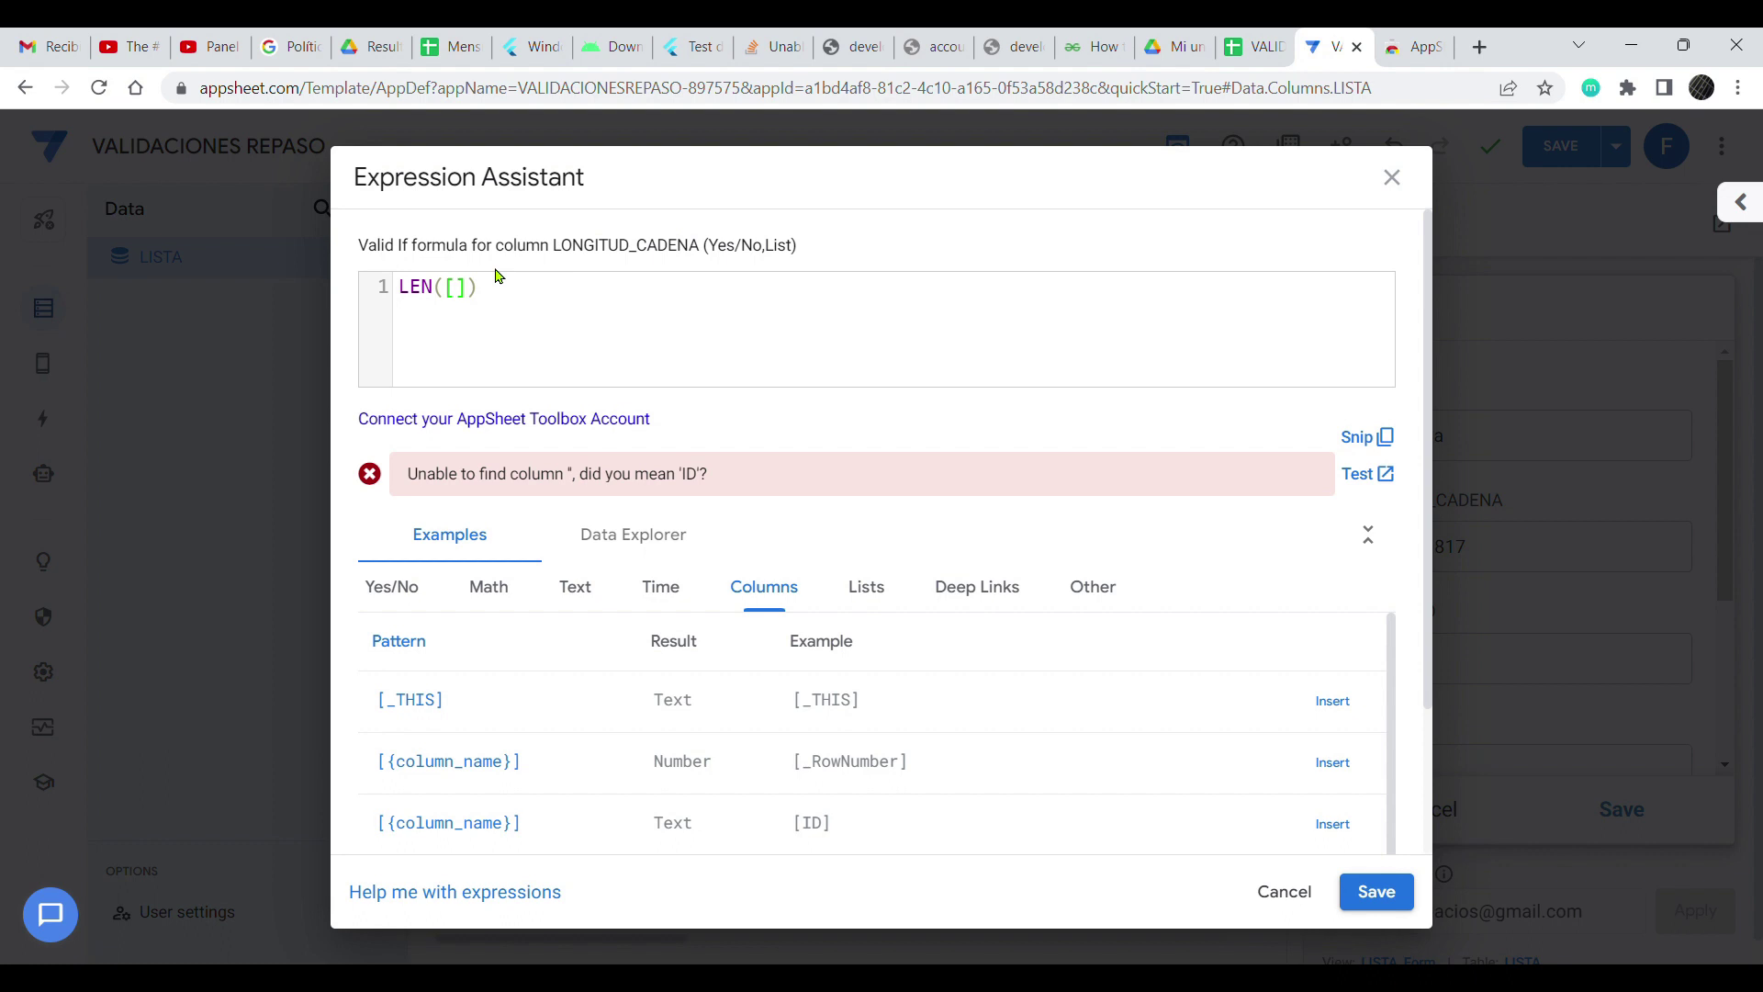
pyautogui.write('_THIS')
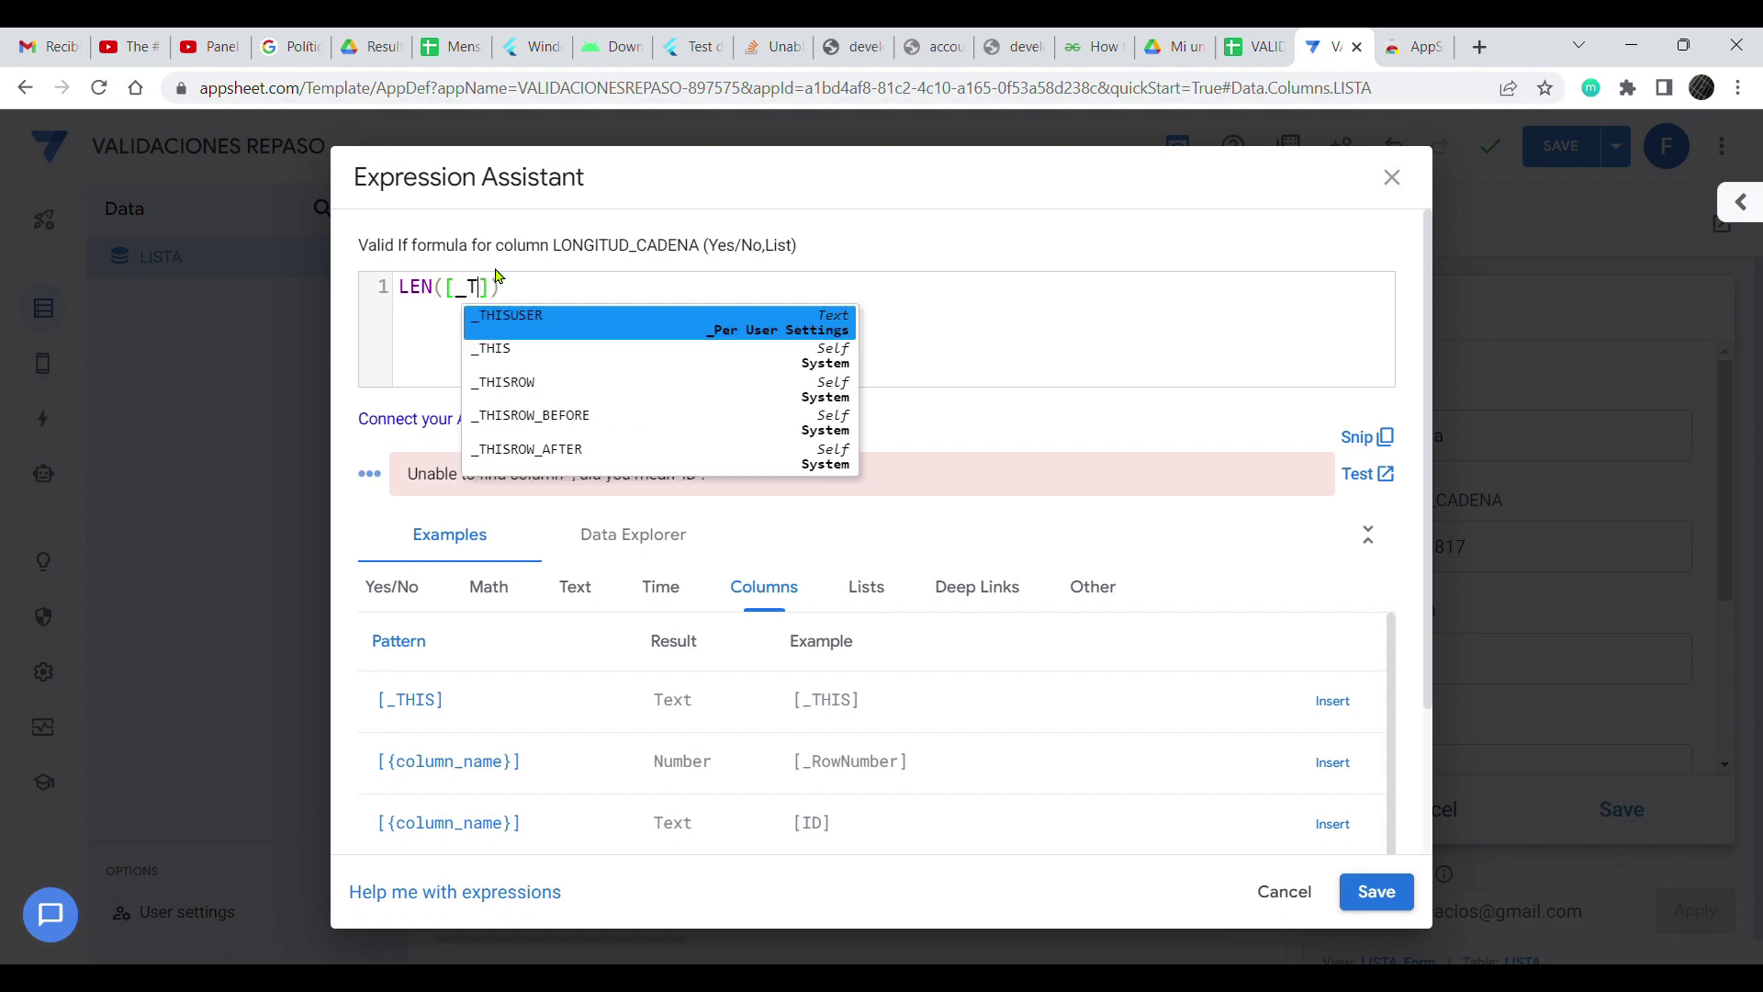
pyautogui.click(612, 299)
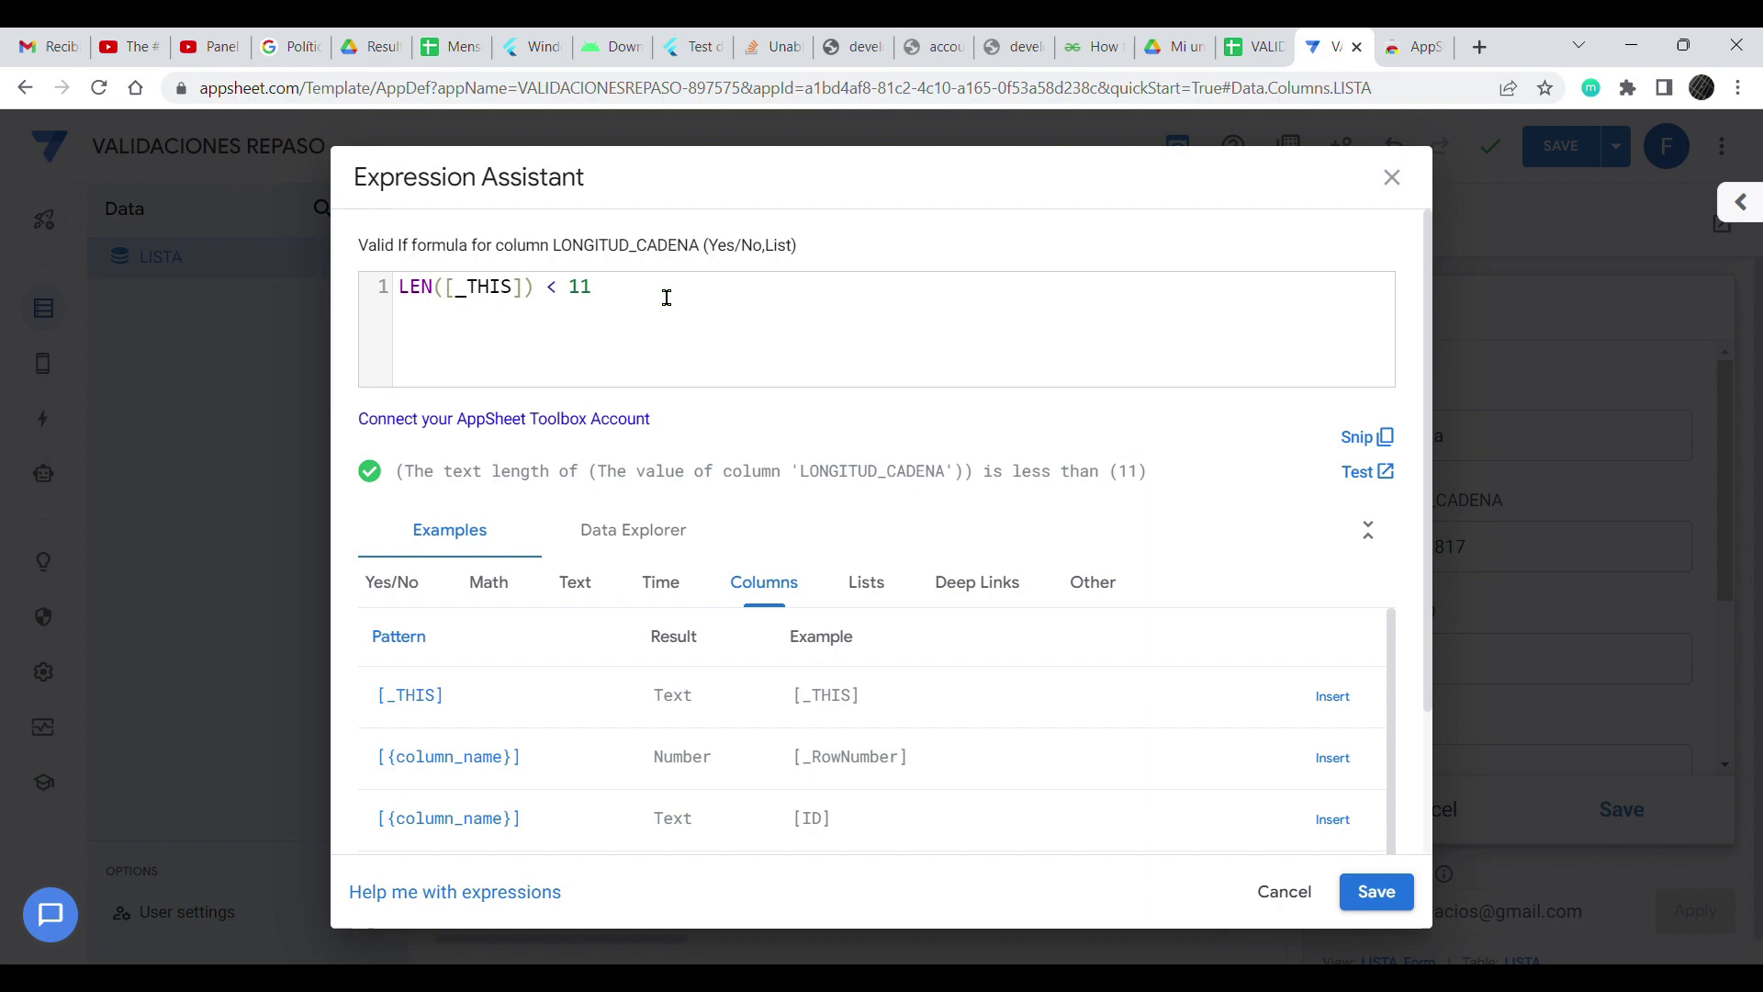
pyautogui.click(1377, 892)
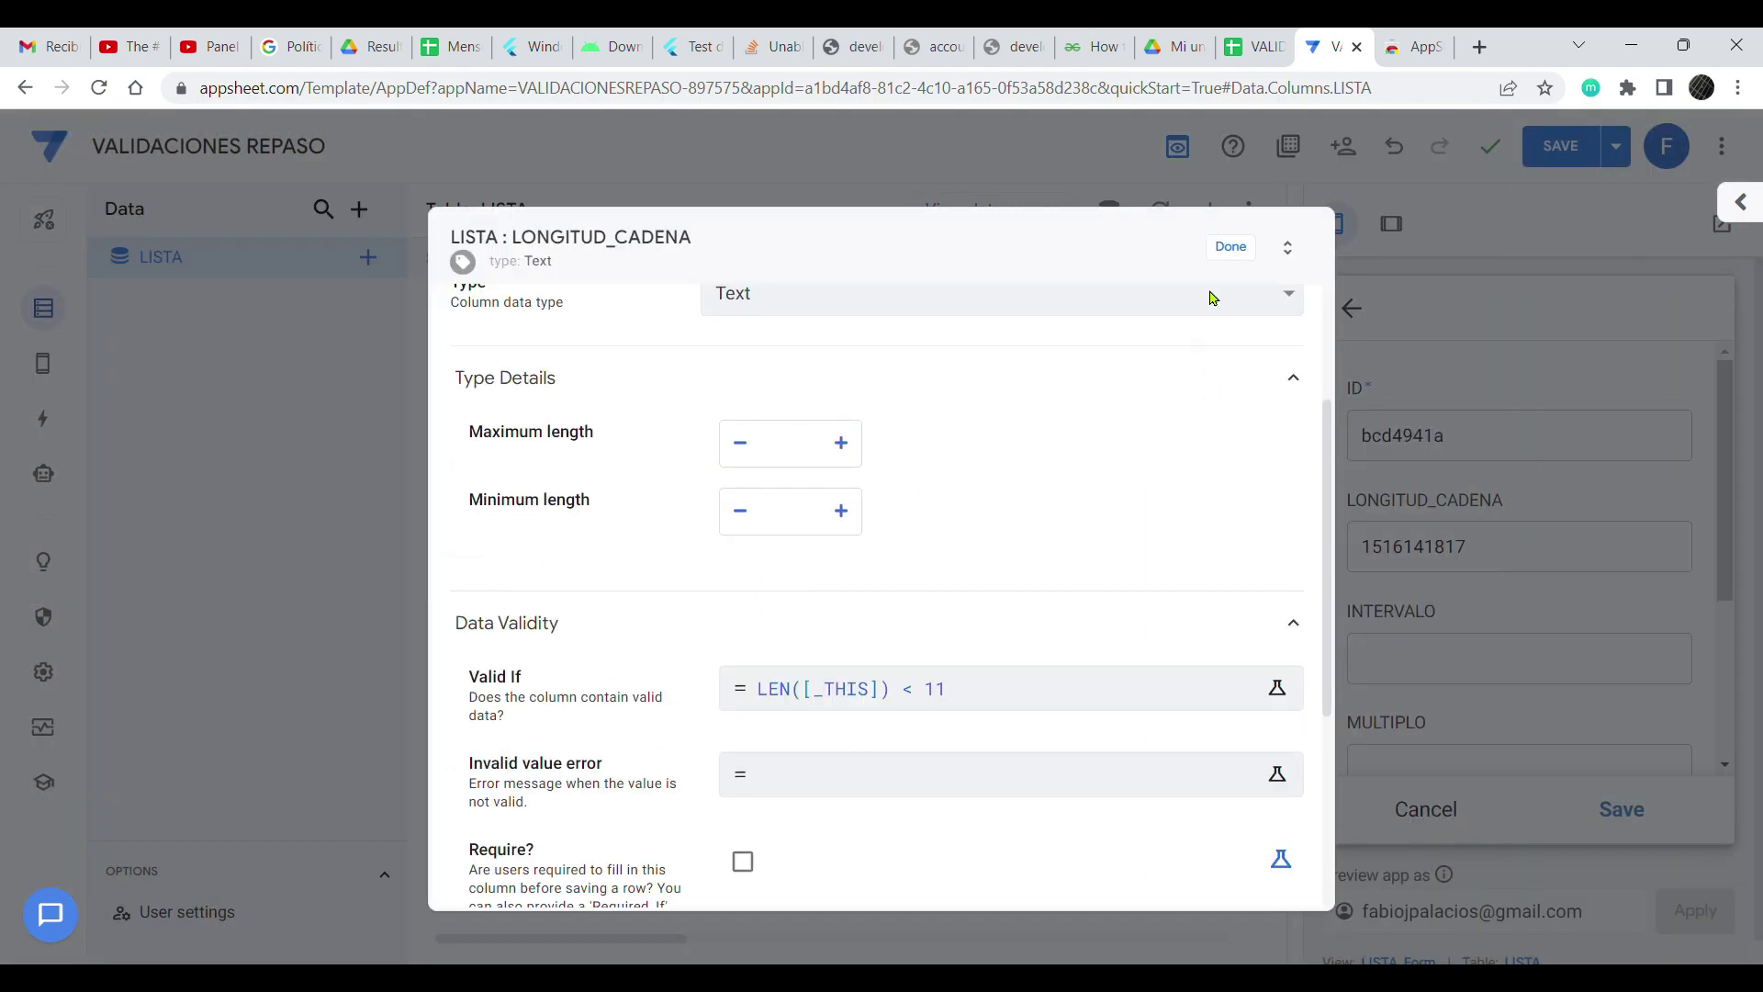
pyautogui.click(1231, 248)
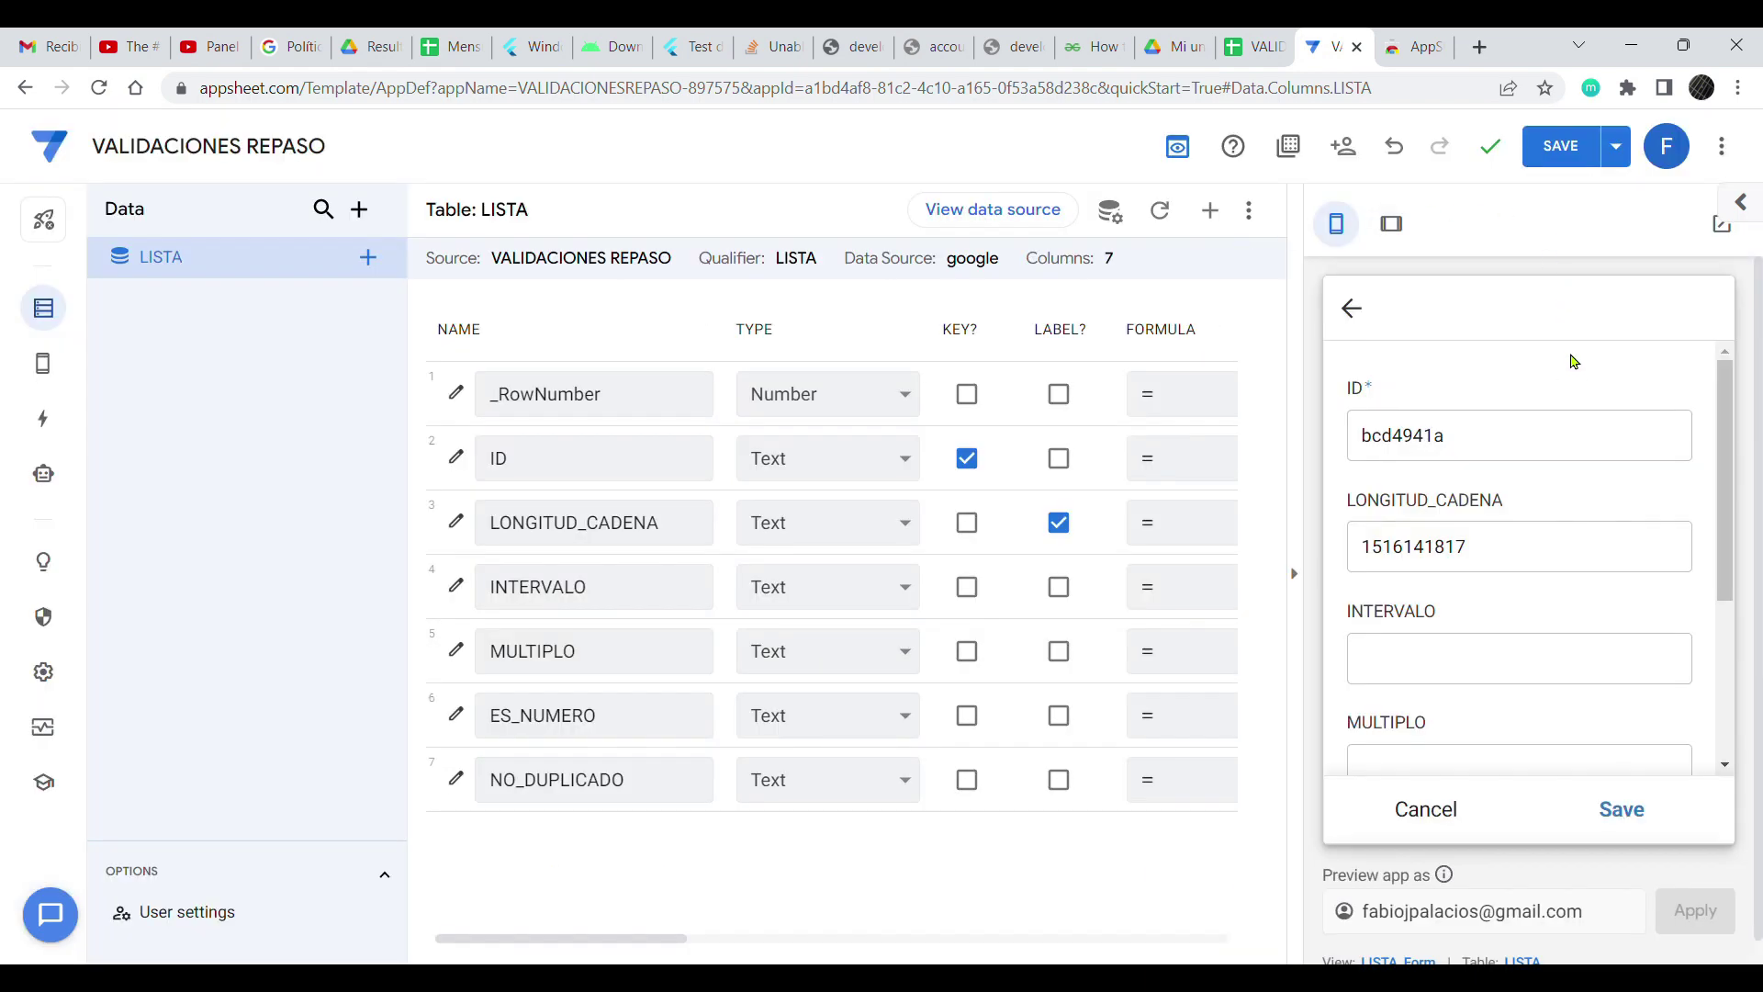
# - Discard the open record form in the app preview and save the app
pyautogui.click(1439, 813)
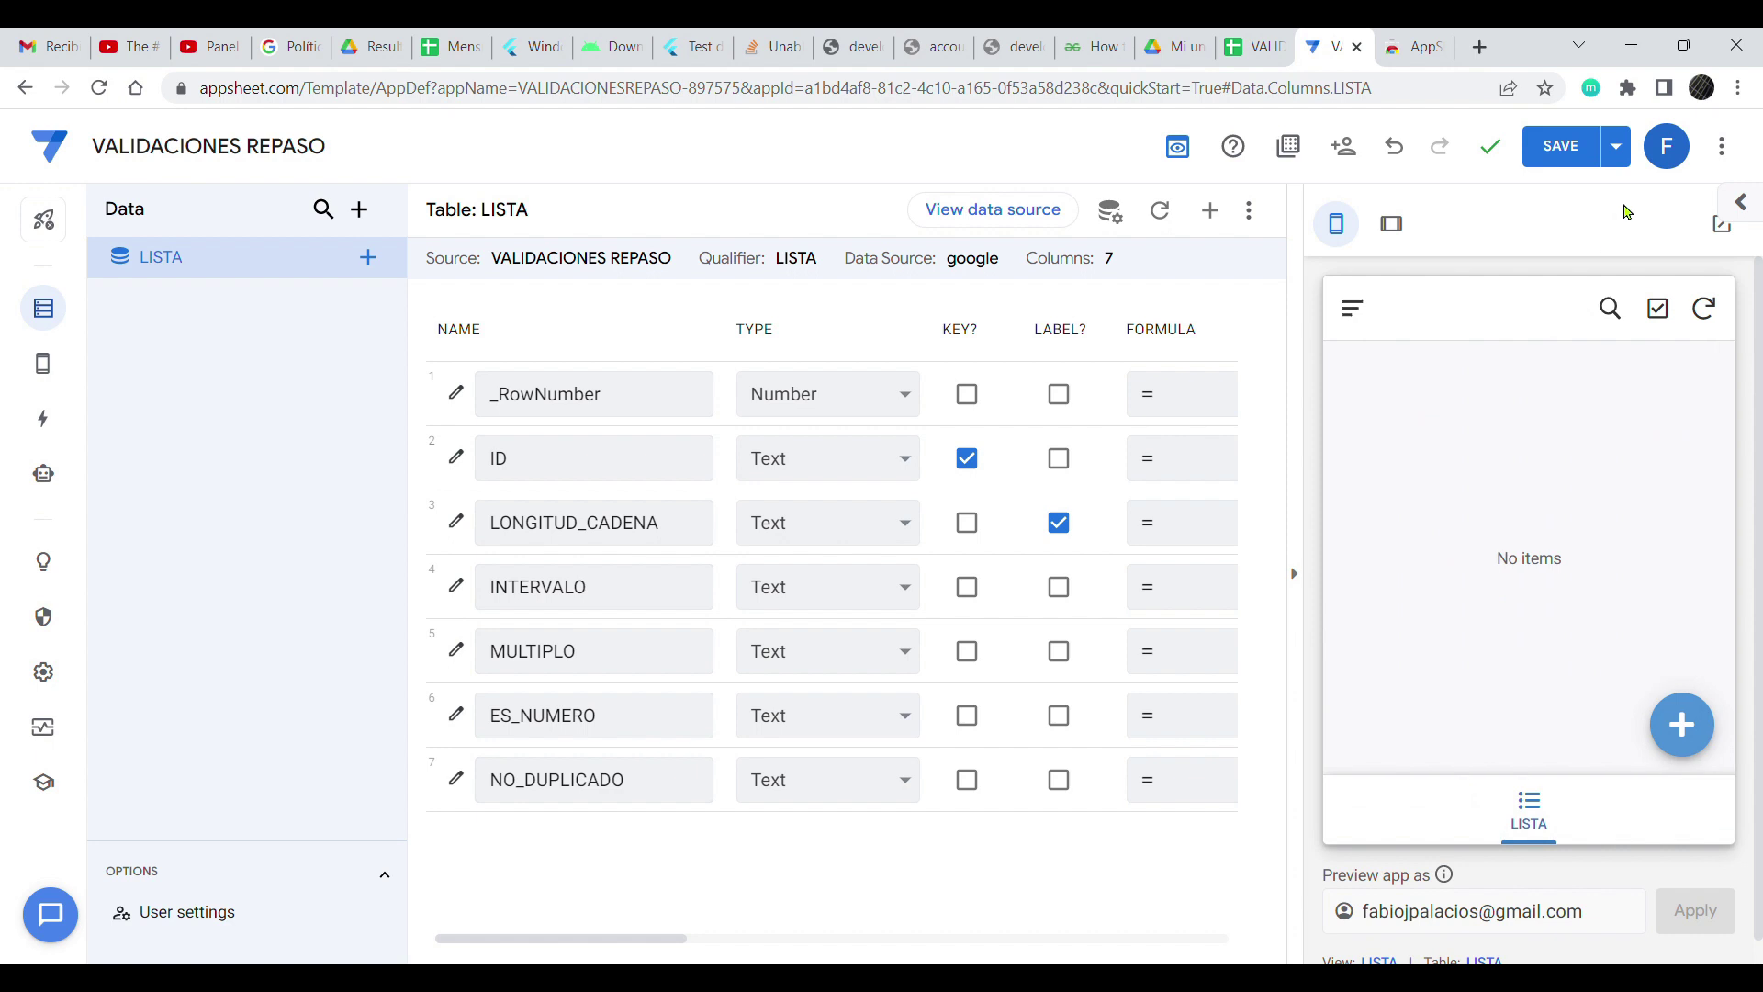
pyautogui.click(1618, 142)
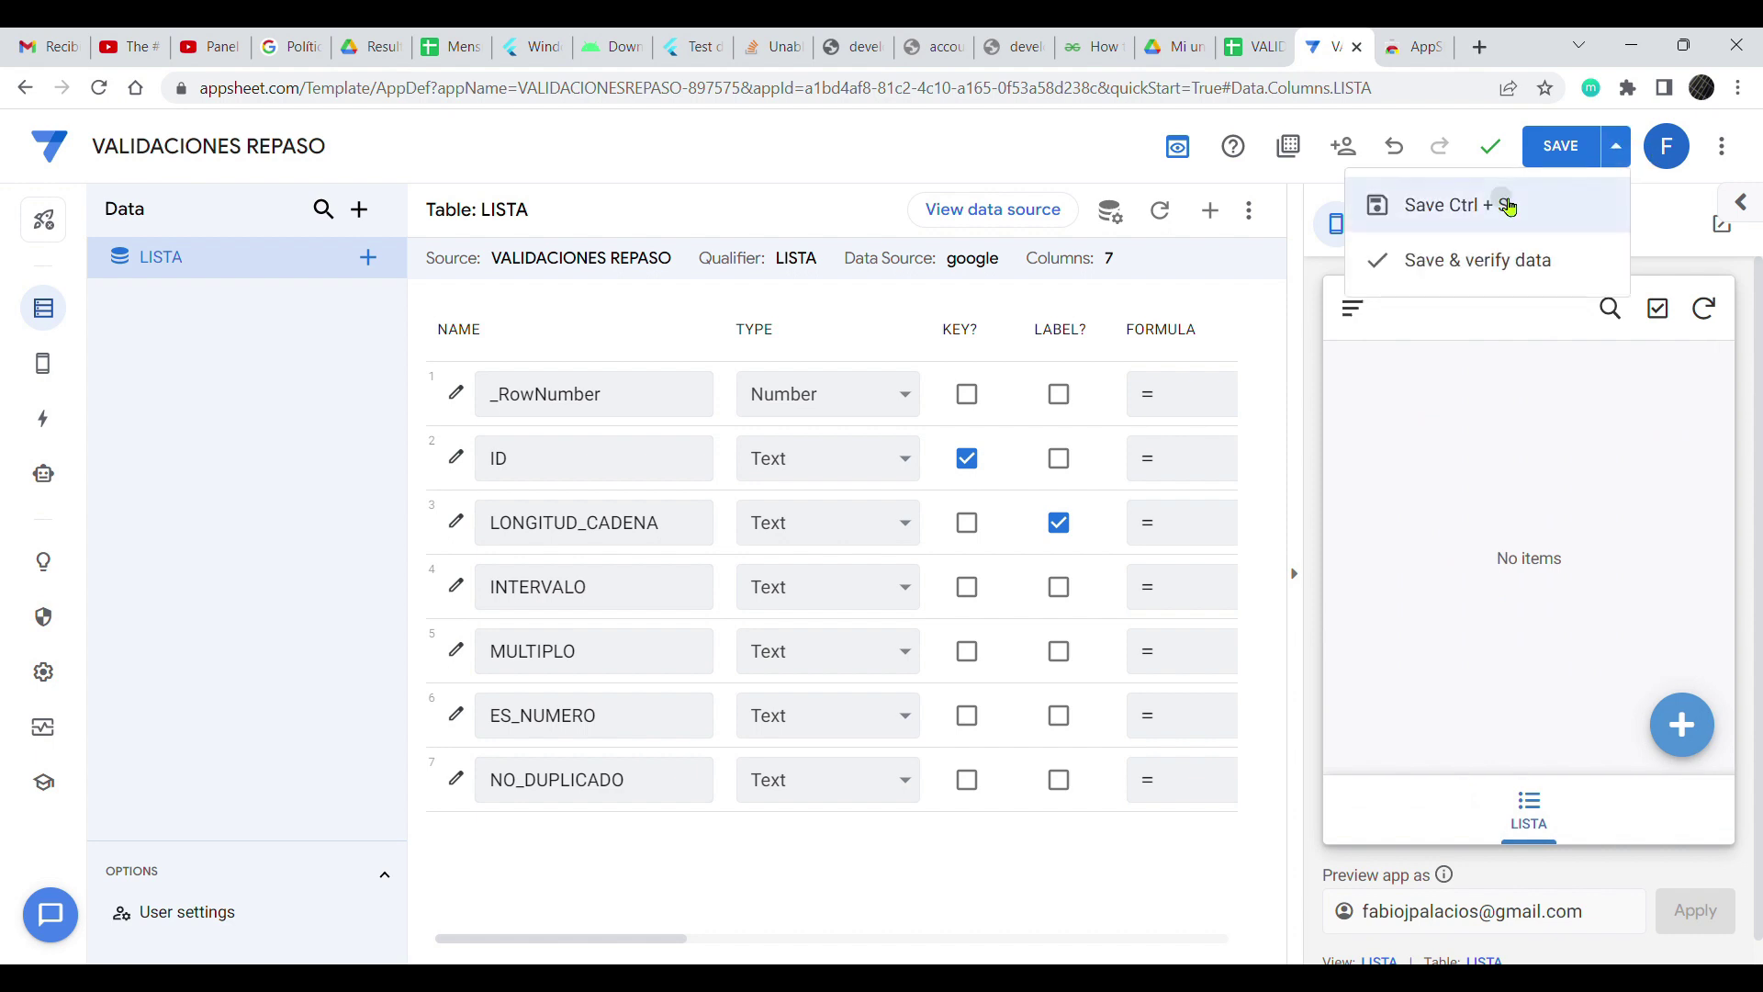
pyautogui.click(1451, 204)
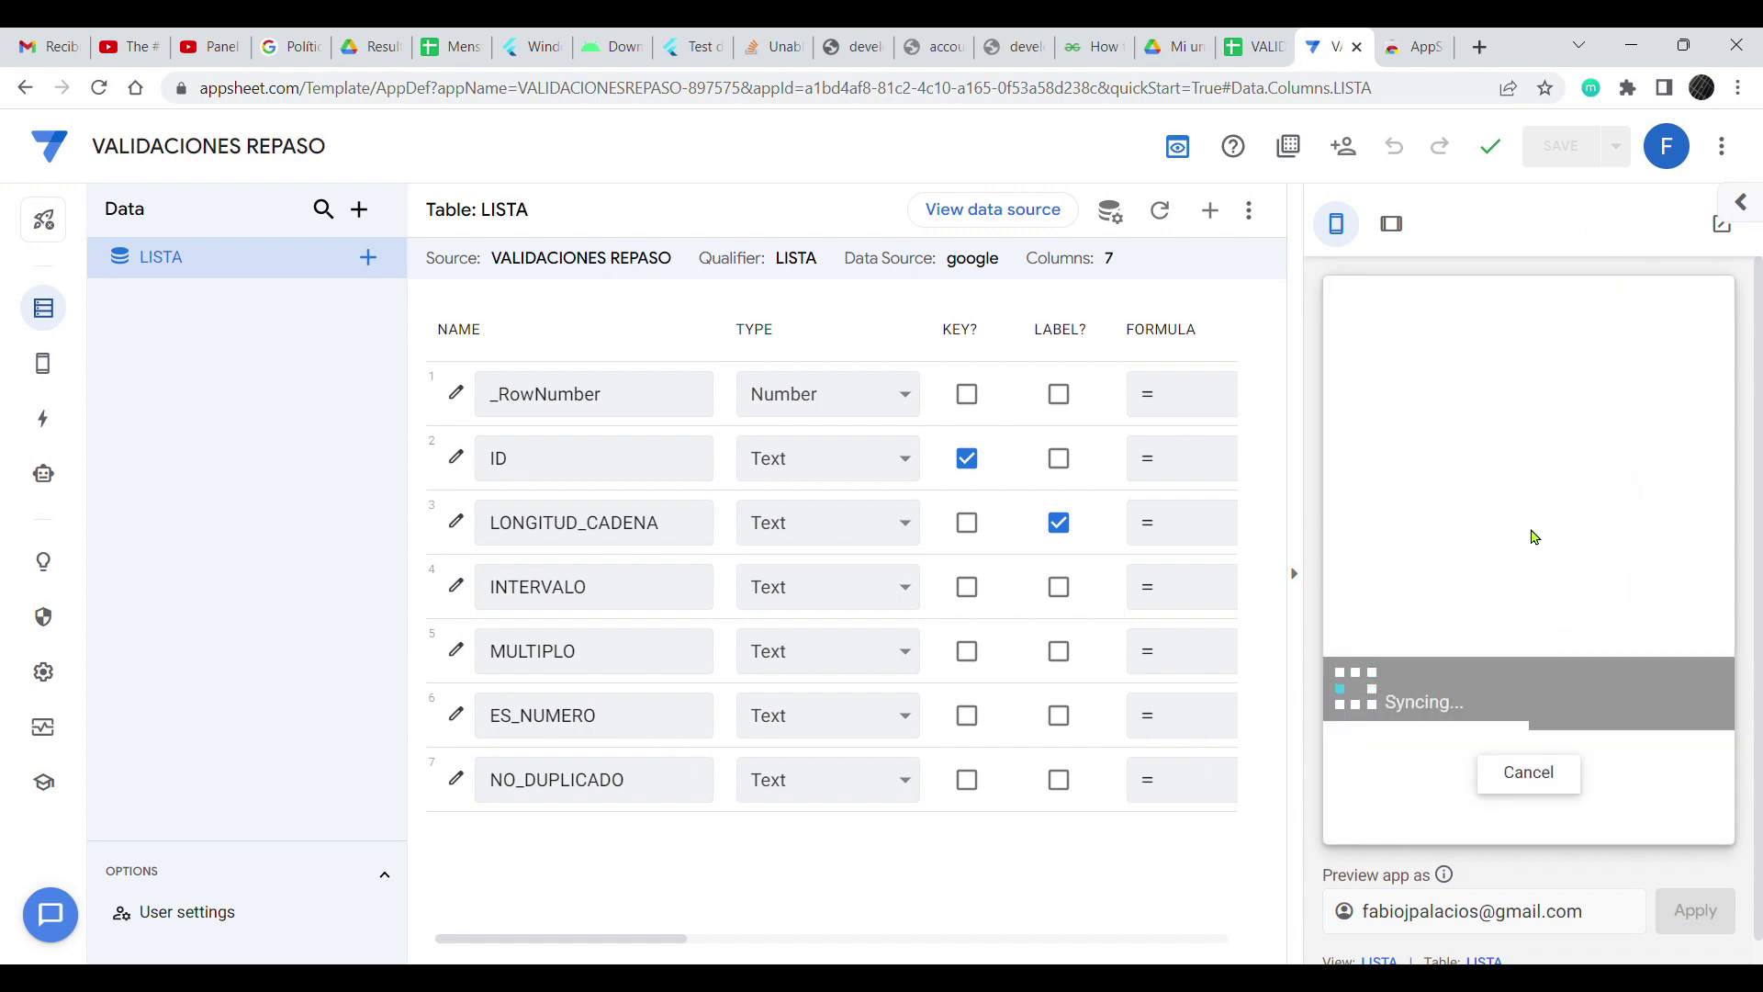
pyautogui.click(1682, 720)
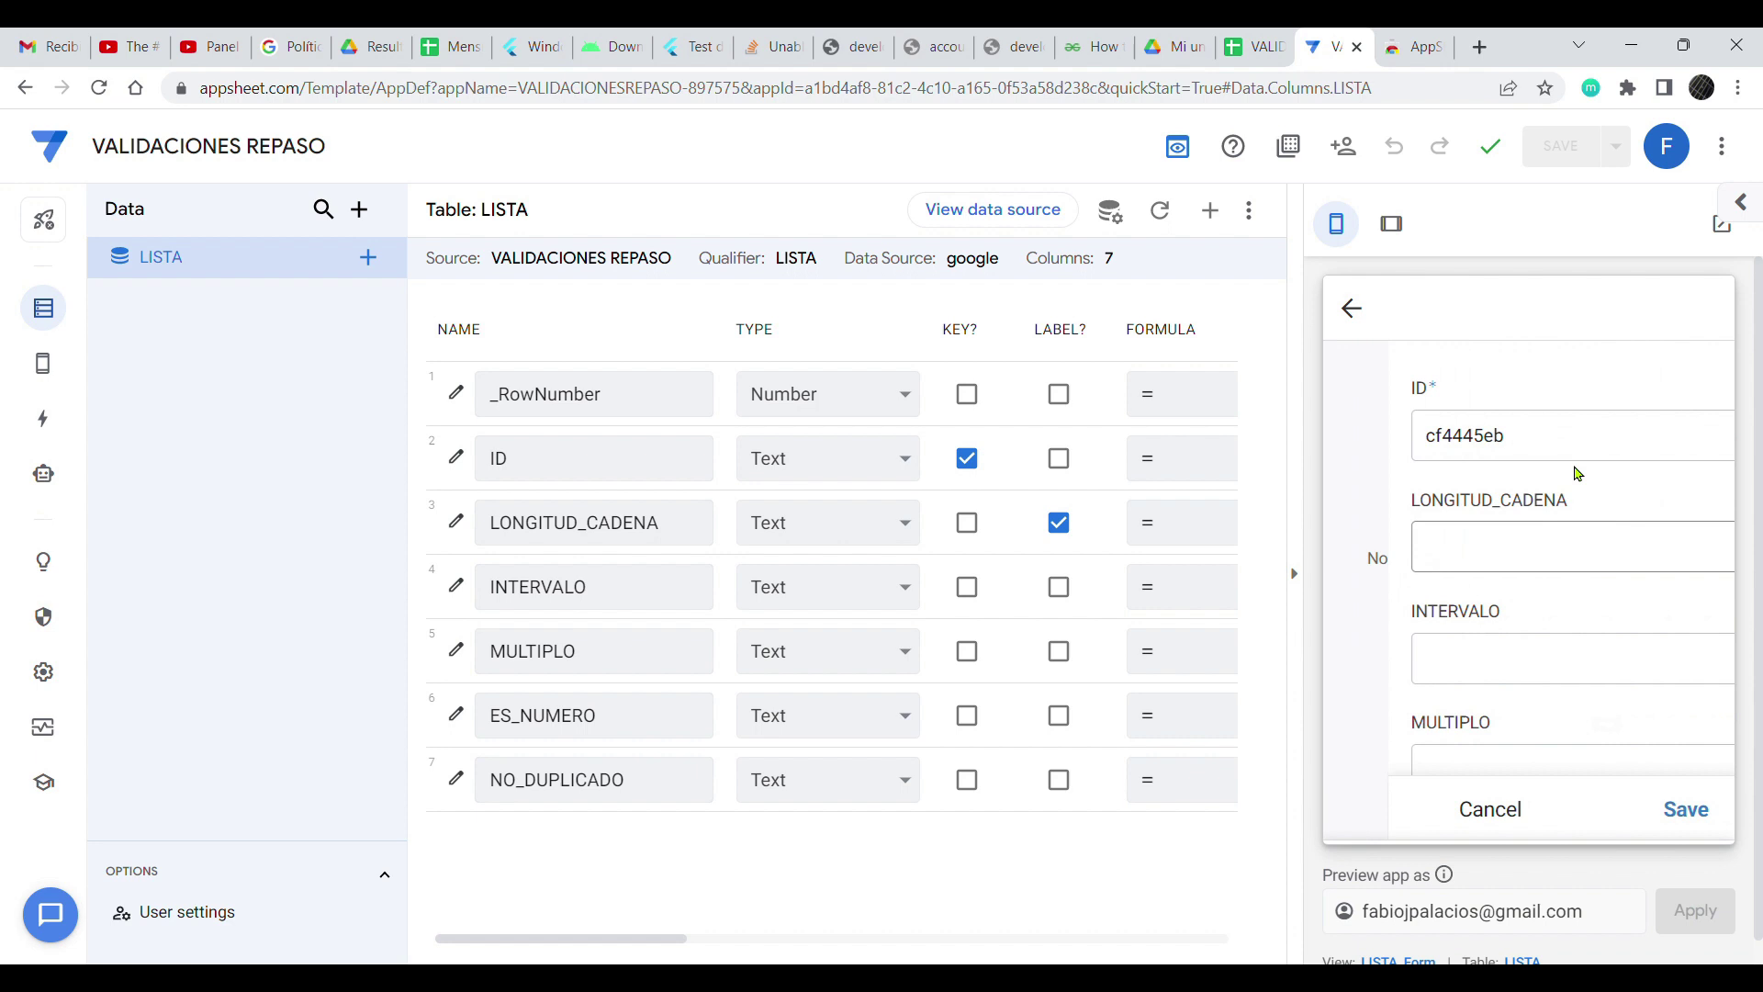
pyautogui.click(1443, 569)
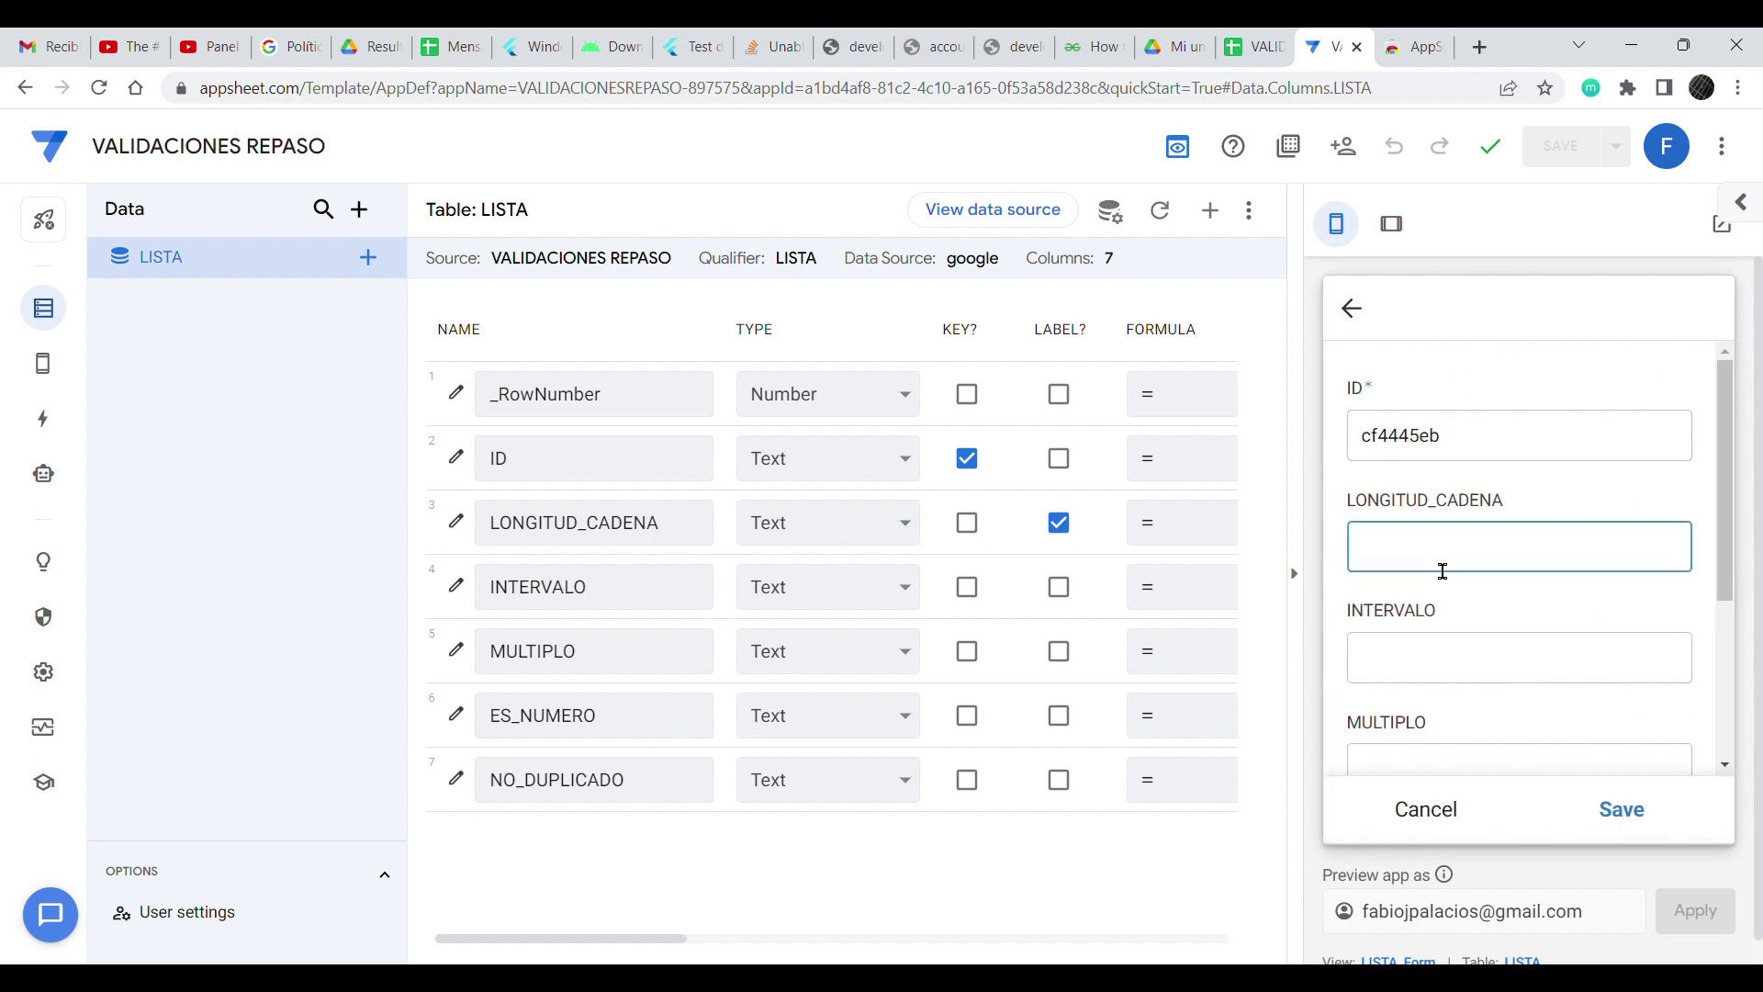
pyautogui.write('121514')
pyautogui.click(1522, 600)
pyautogui.doubleClick(1470, 562)
pyautogui.click(1481, 560)
pyautogui.click(1513, 608)
pyautogui.doubleClick(1506, 551)
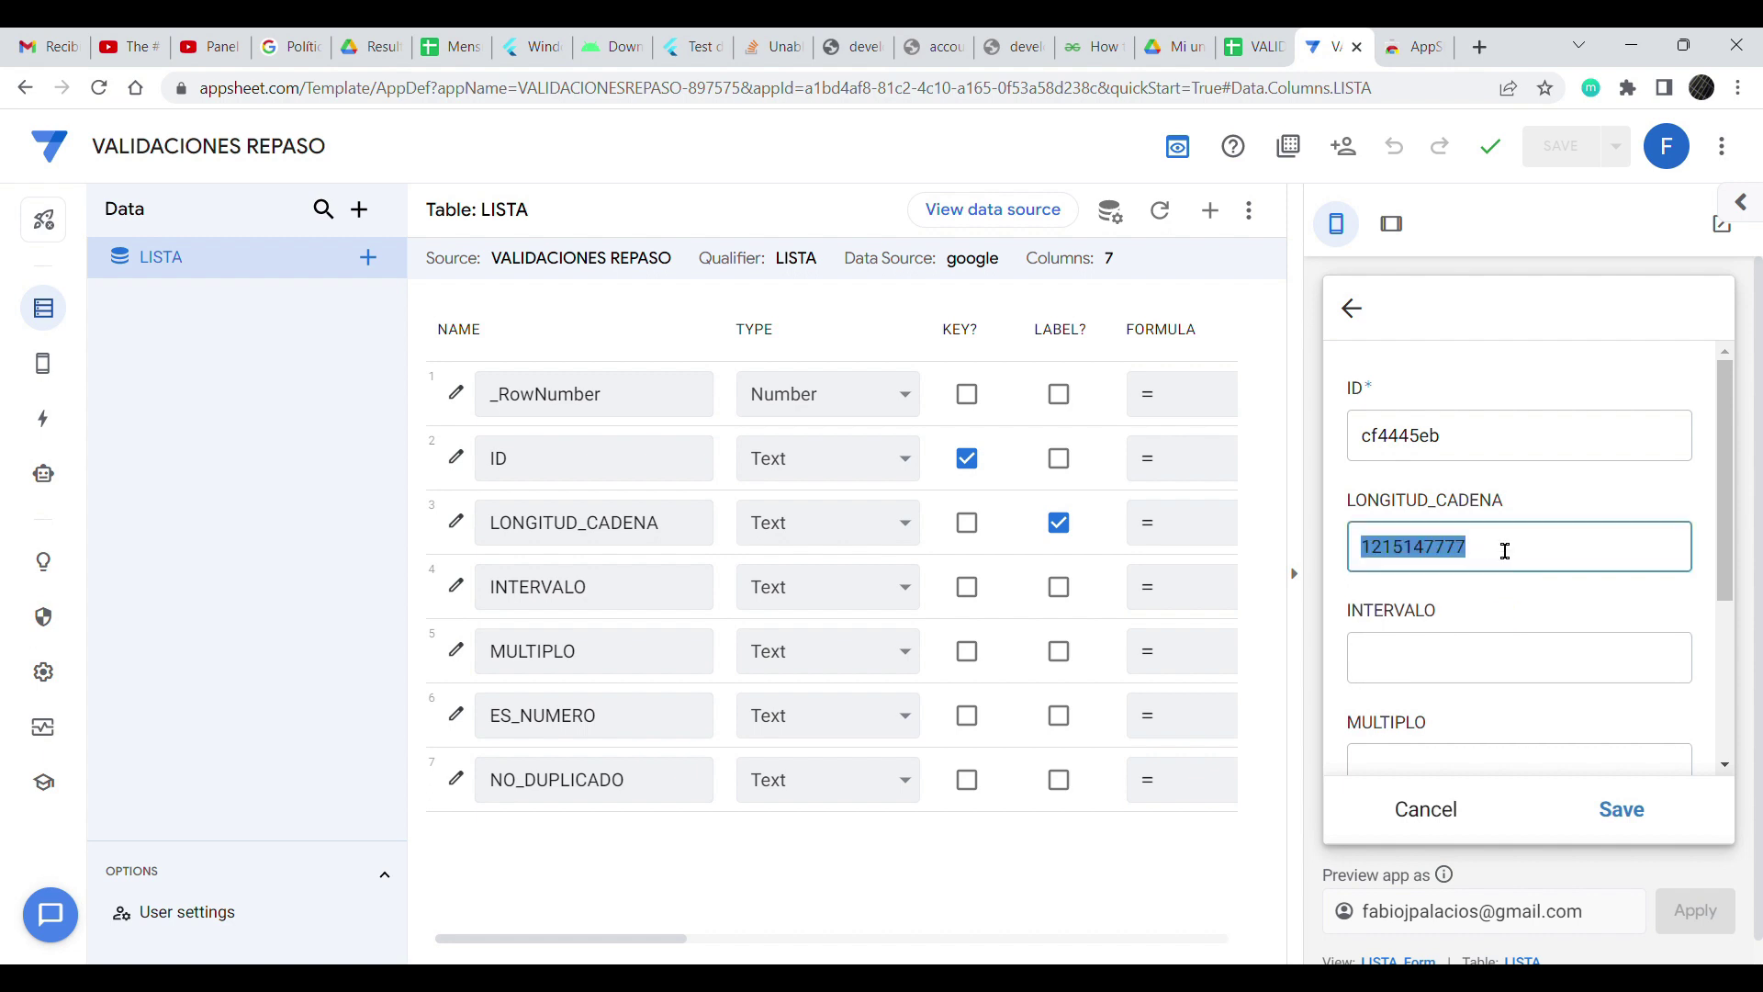
pyautogui.click(1506, 551)
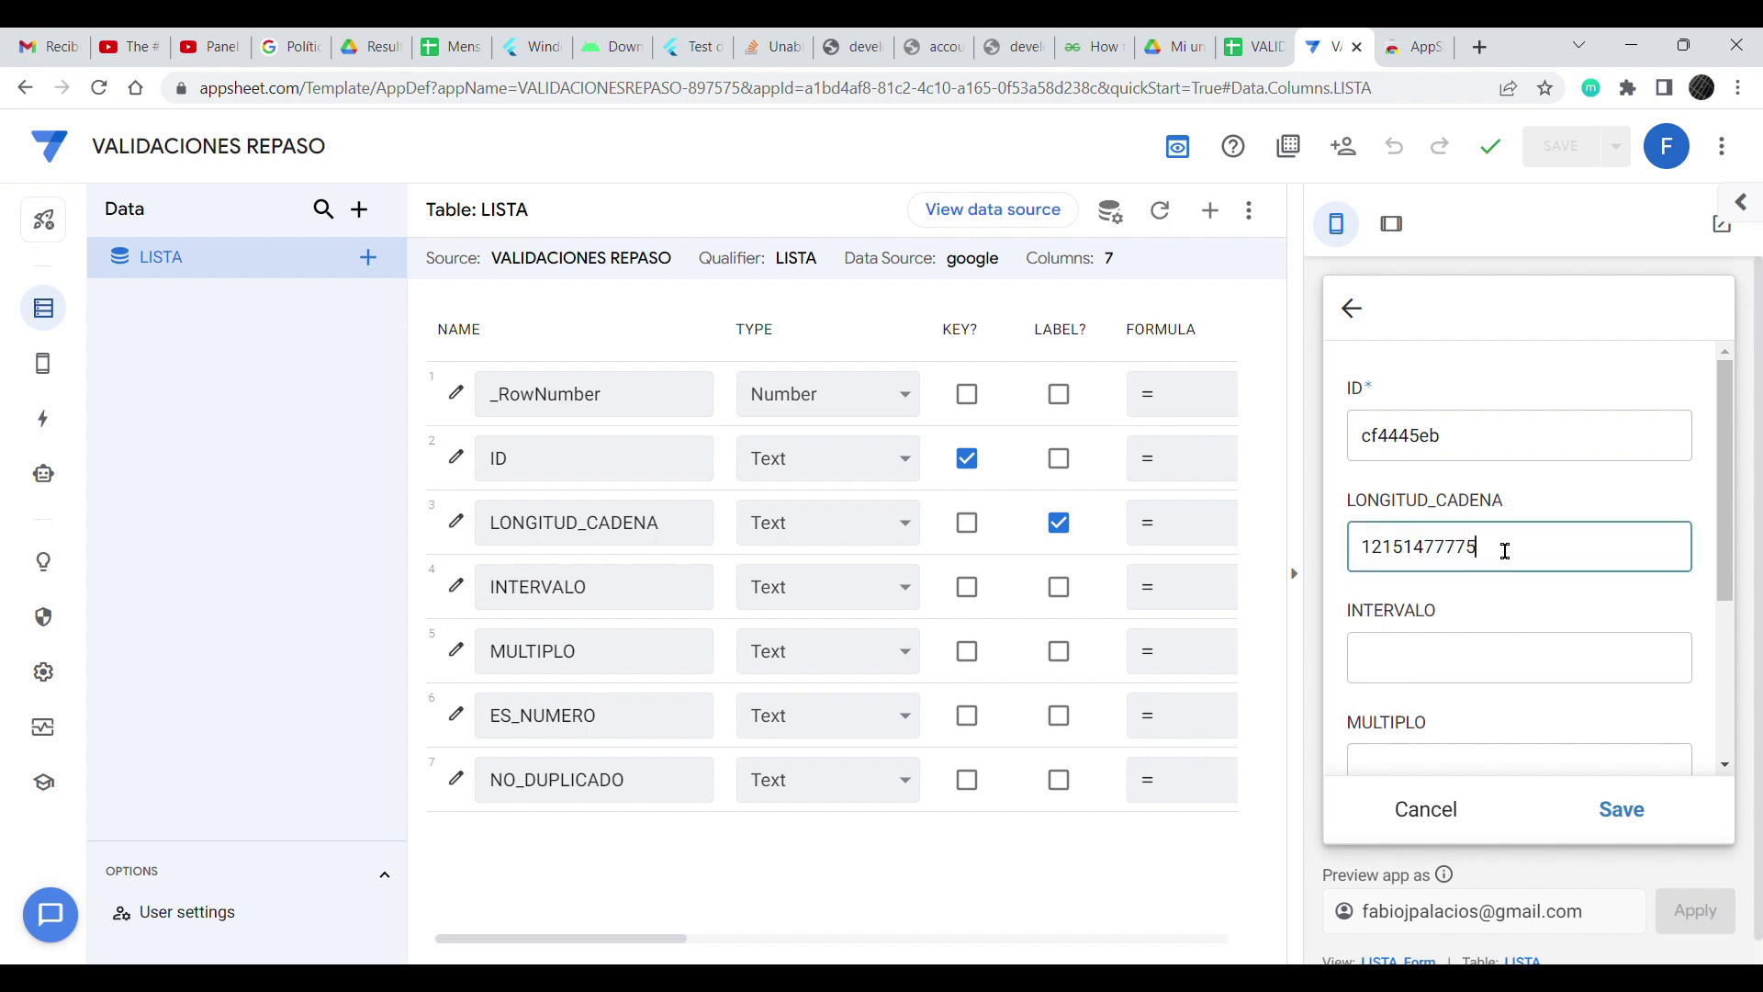
pyautogui.click(1435, 661)
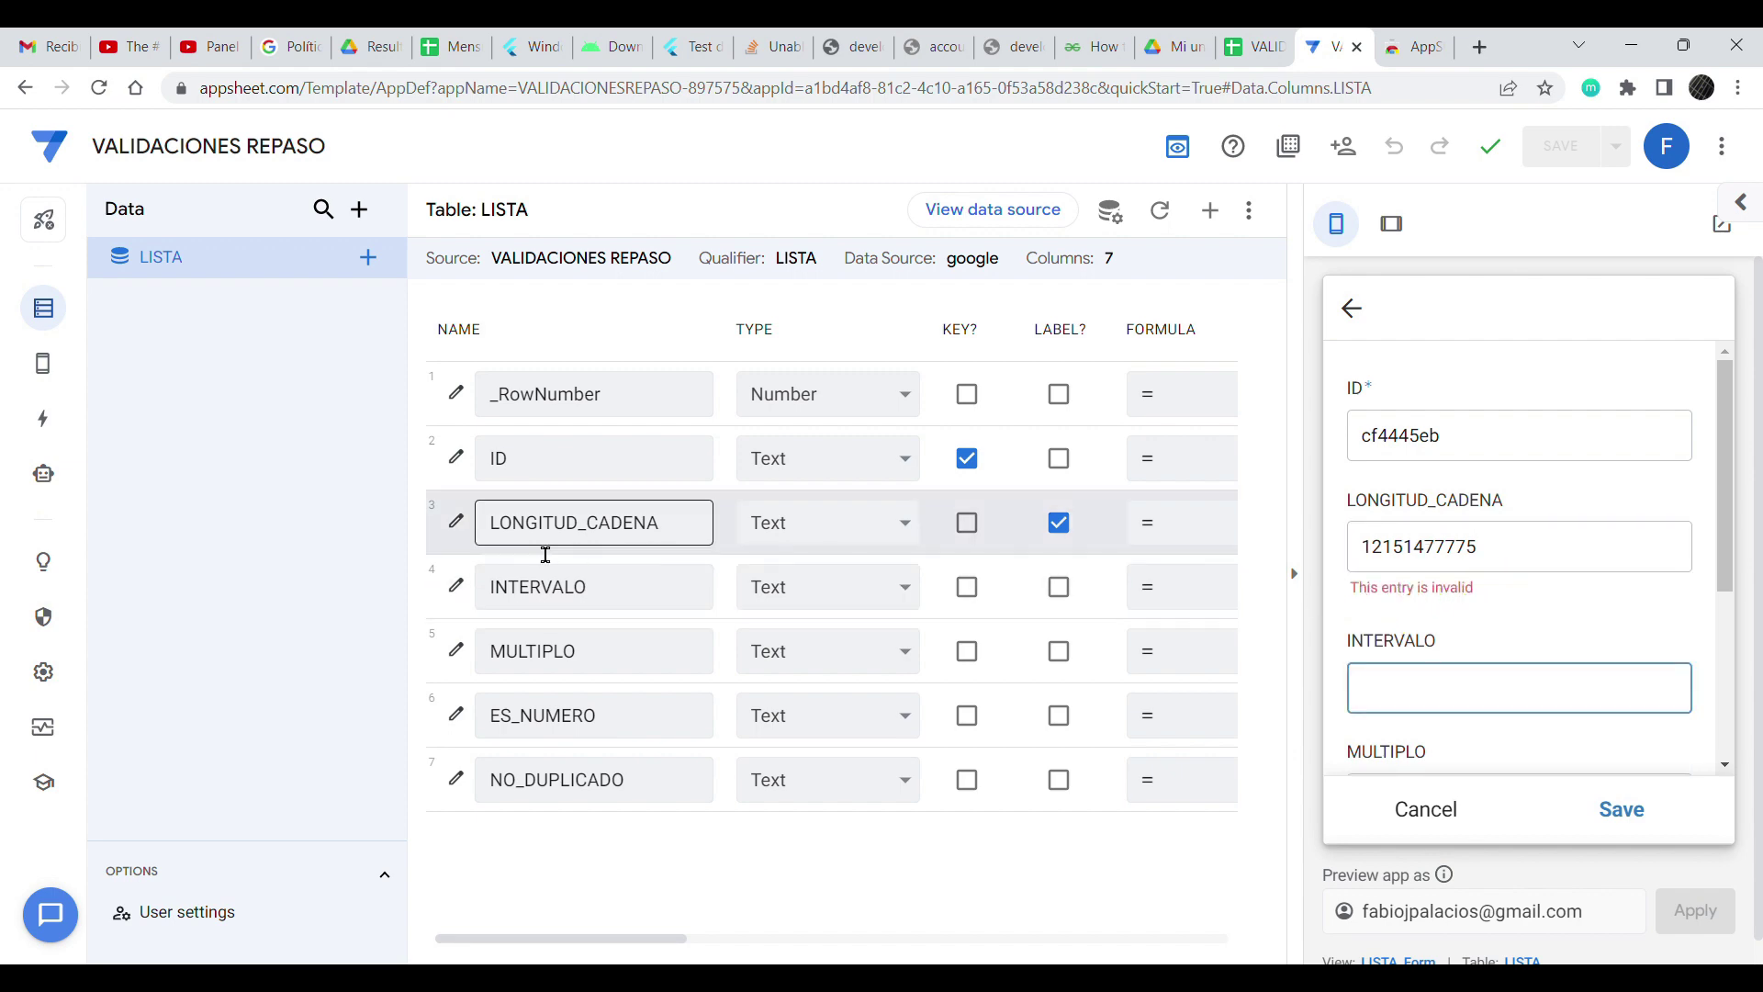
# - View the Invalid value error expression of the LONGITUD_CADENA column and close it without entering anything
pyautogui.click(453, 523)
pyautogui.scroll(-3, 657, 590)
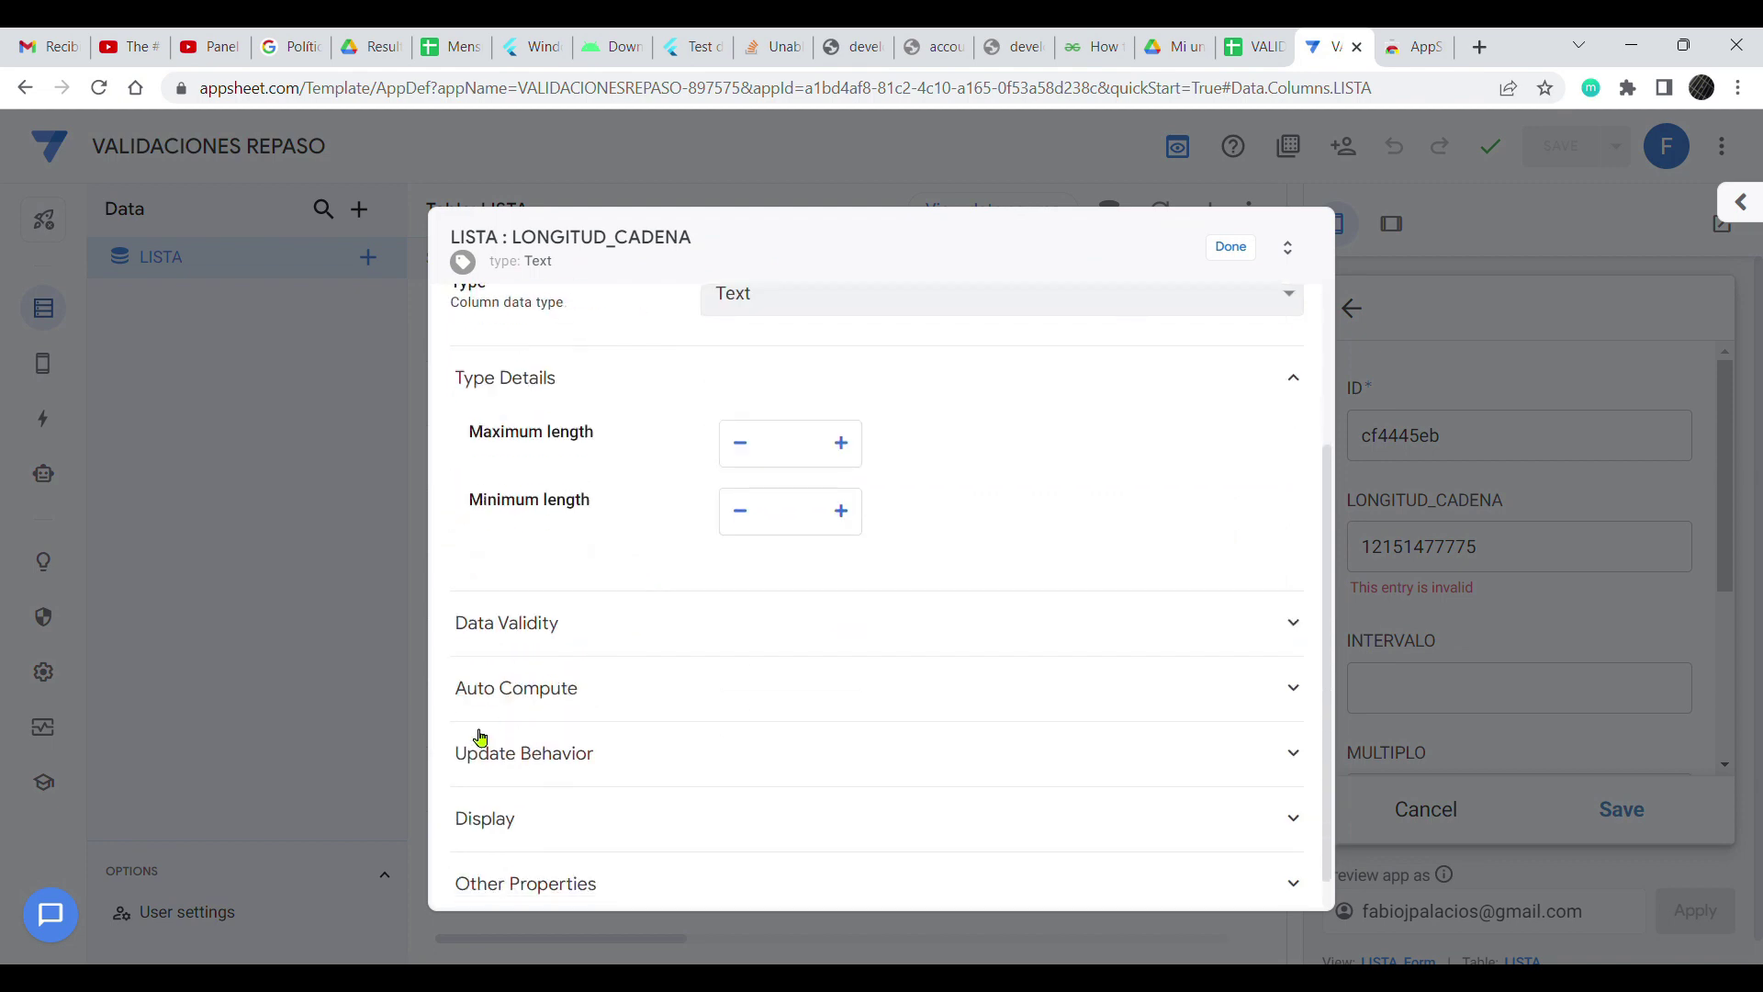
pyautogui.click(500, 614)
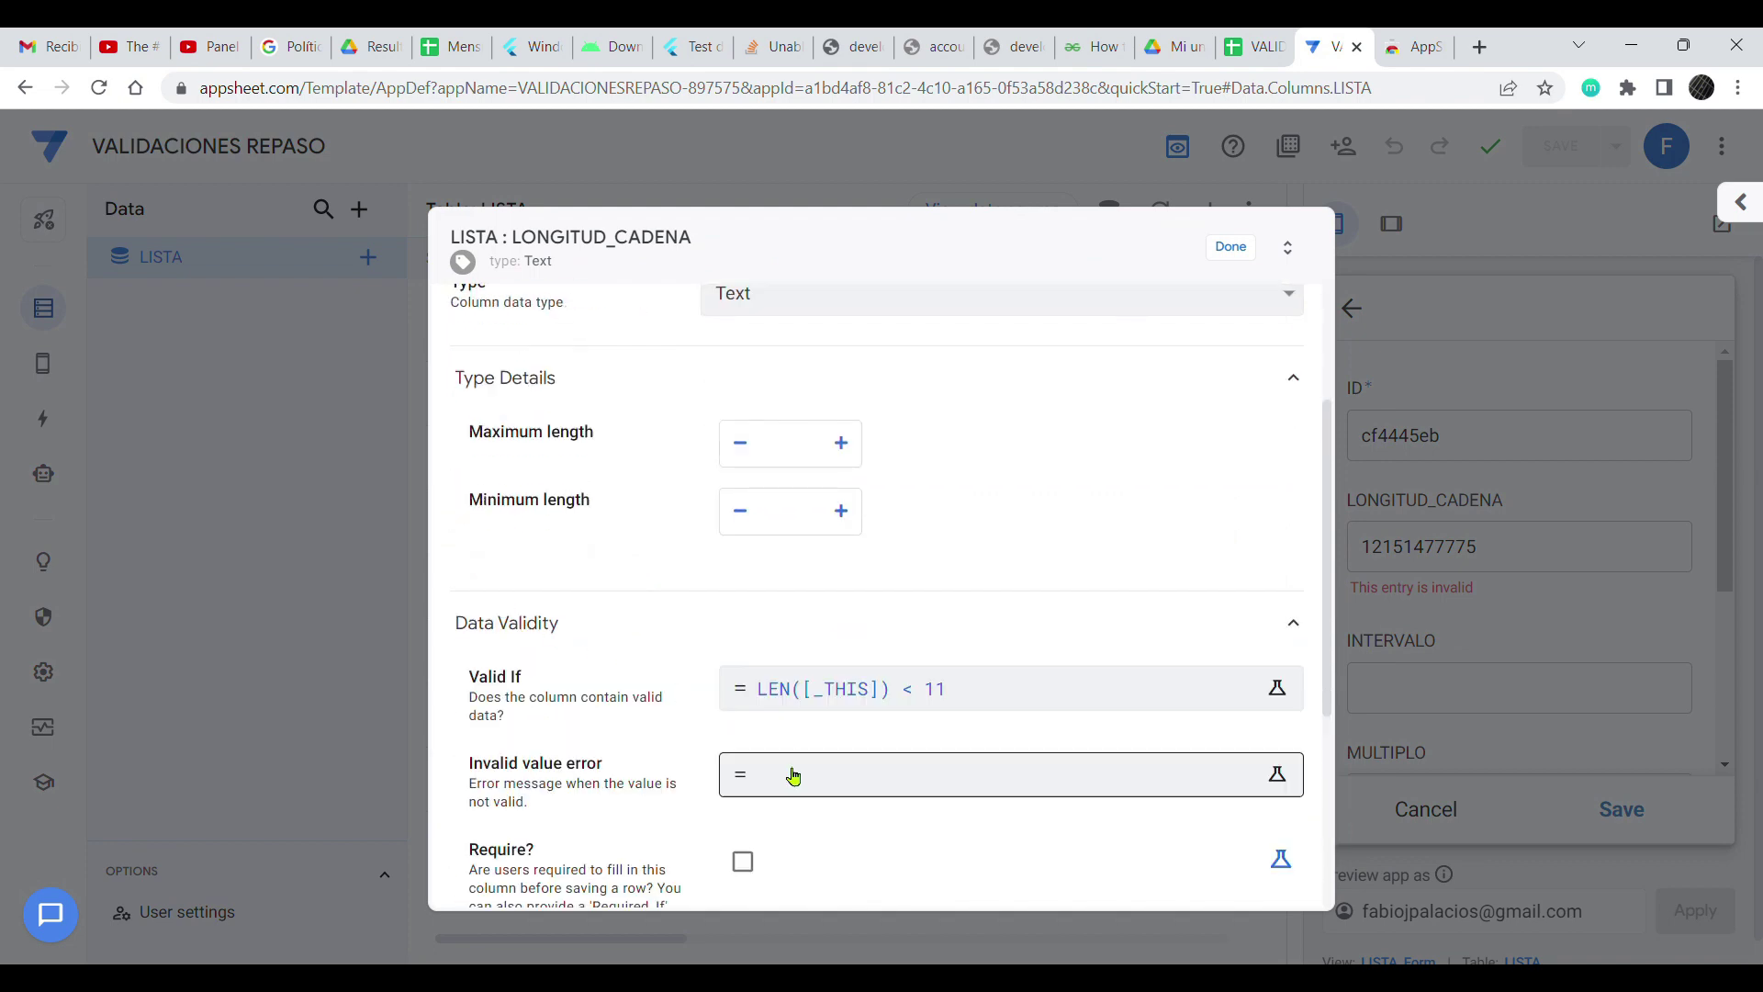
pyautogui.moveTo(457, 775); pyautogui.dragTo(602, 767)
pyautogui.click(799, 773)
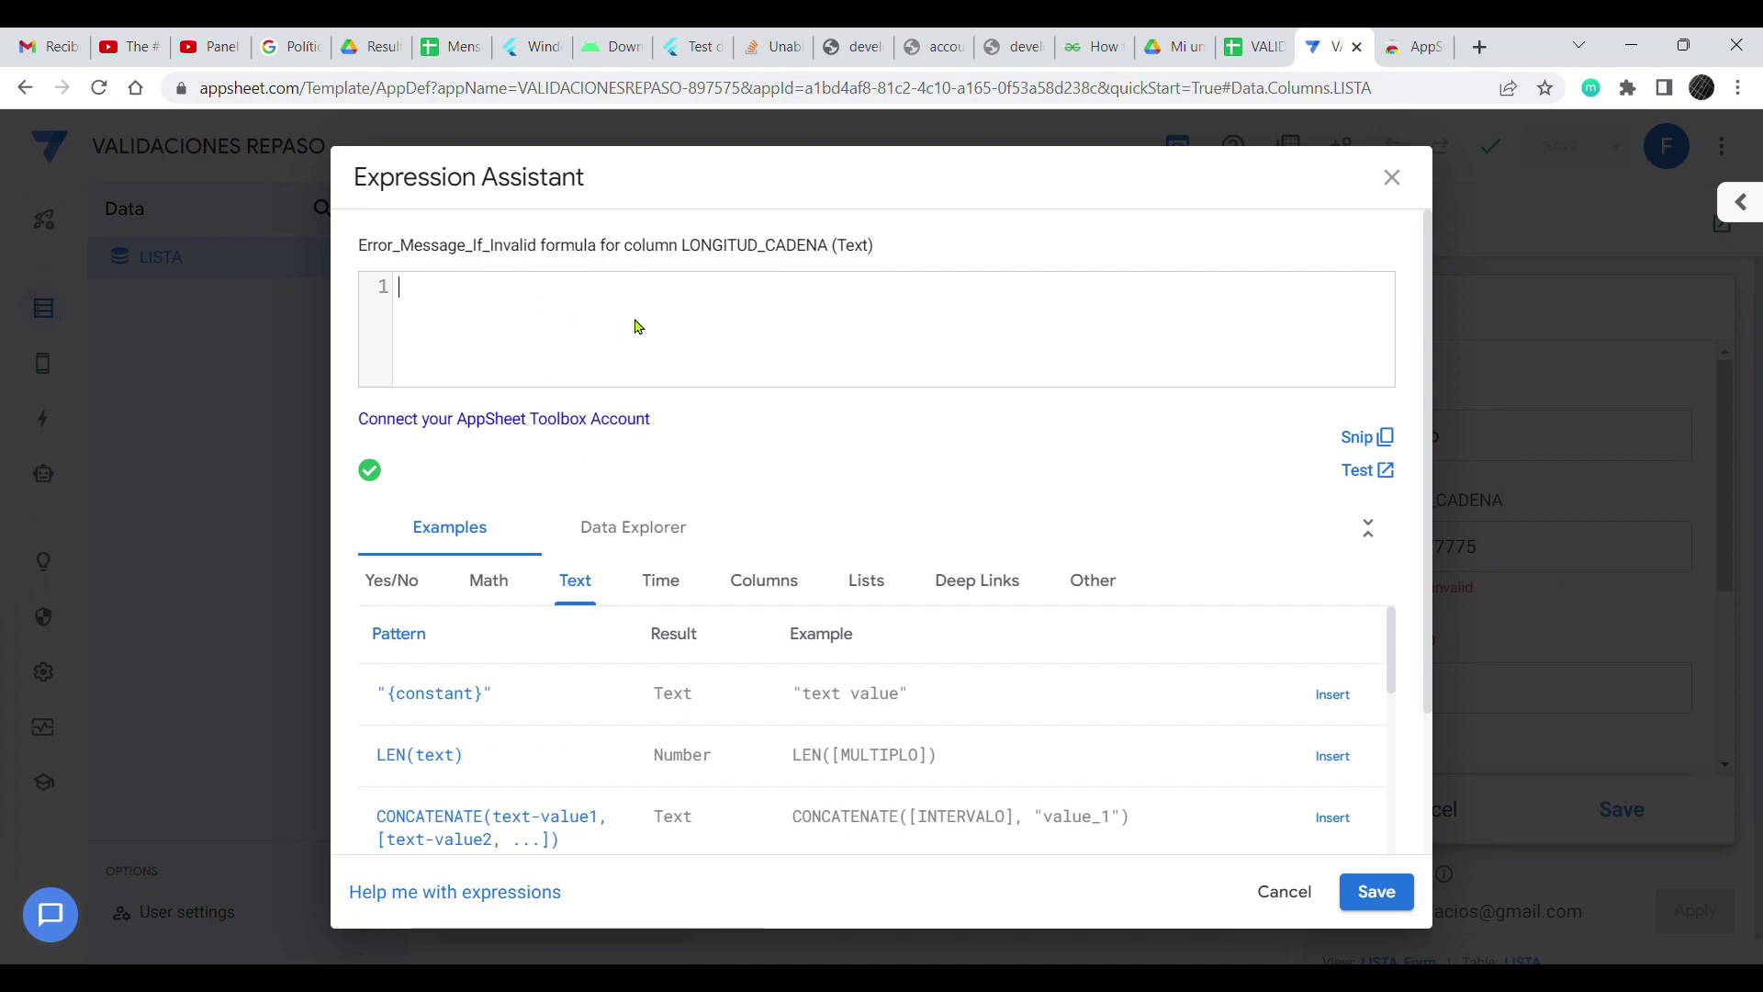
pyautogui.click(1391, 177)
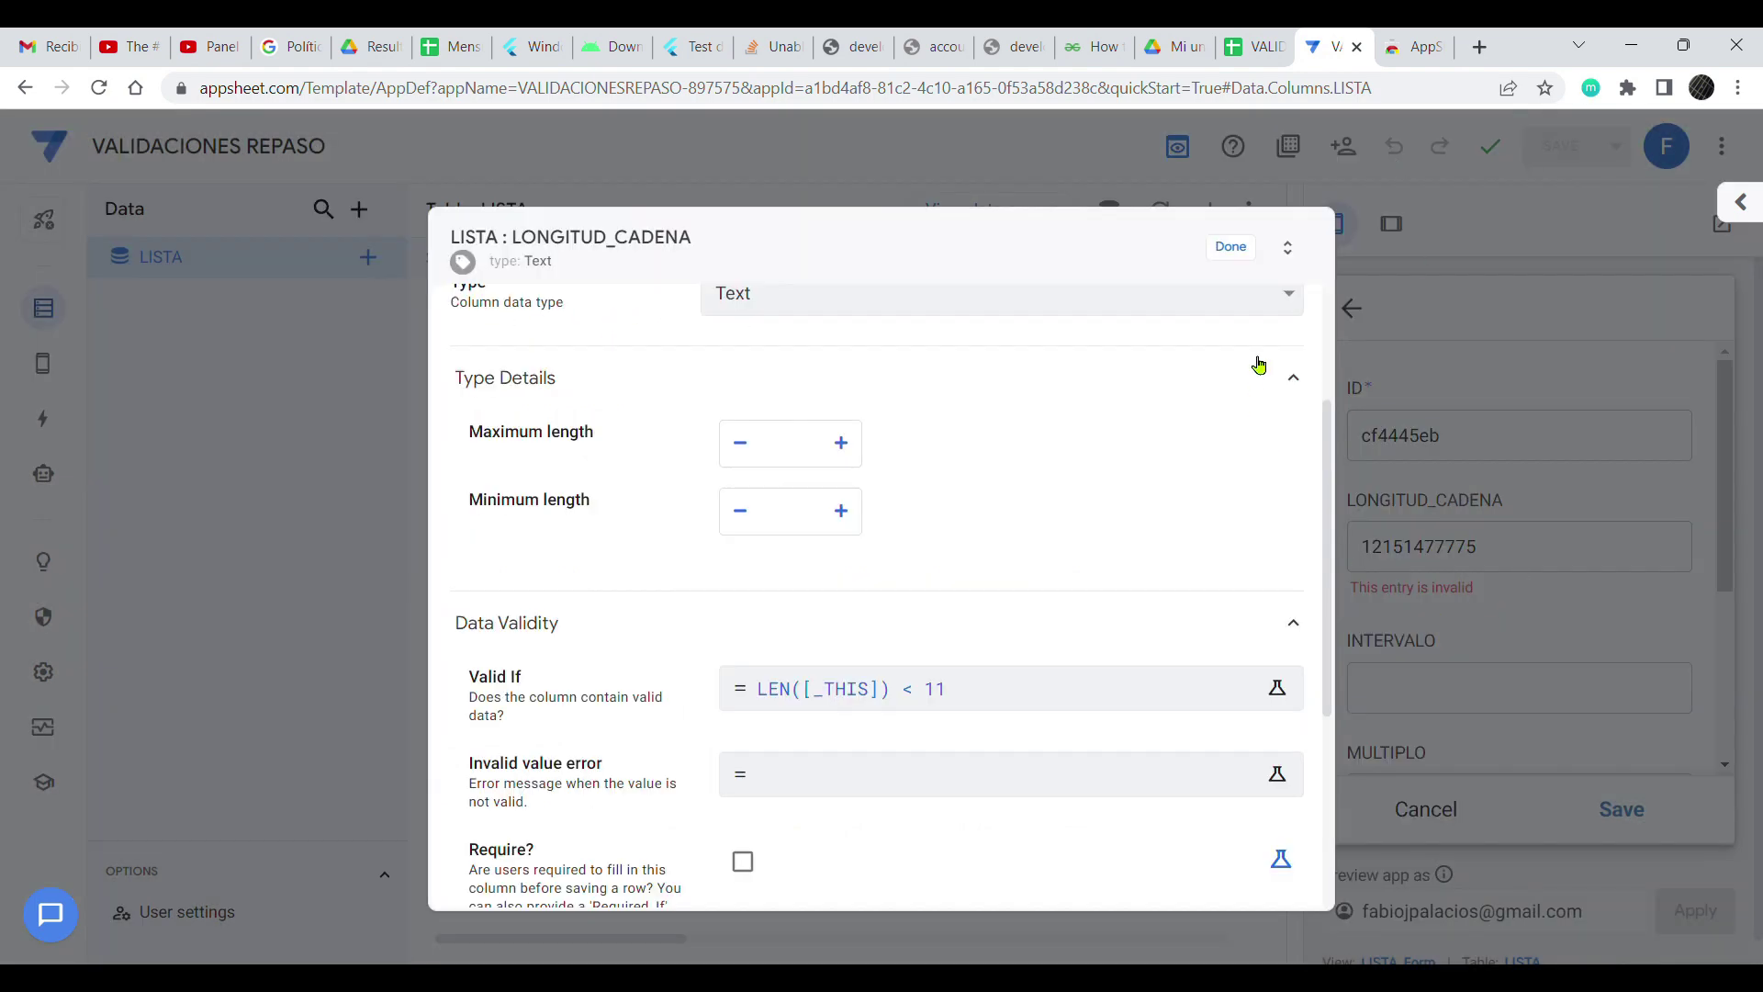
pyautogui.click(1232, 248)
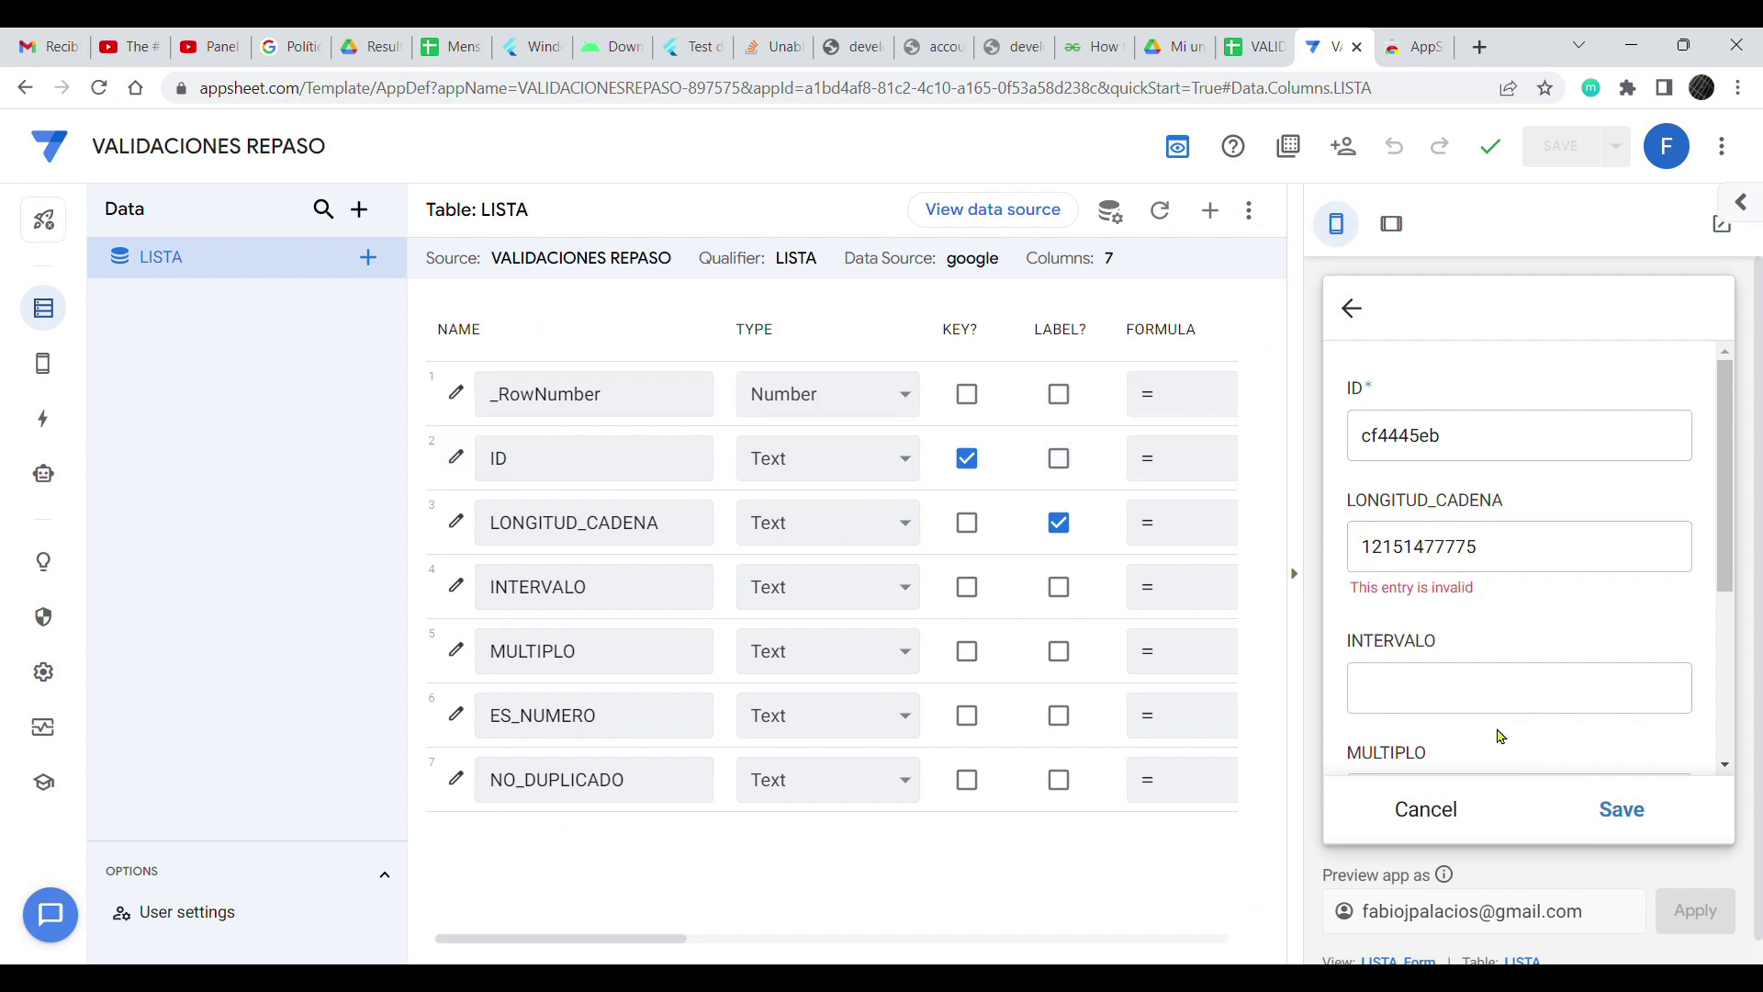
# - Discard the test record, change the INTERVALO column's type to Decimal and save the app
pyautogui.click(1427, 810)
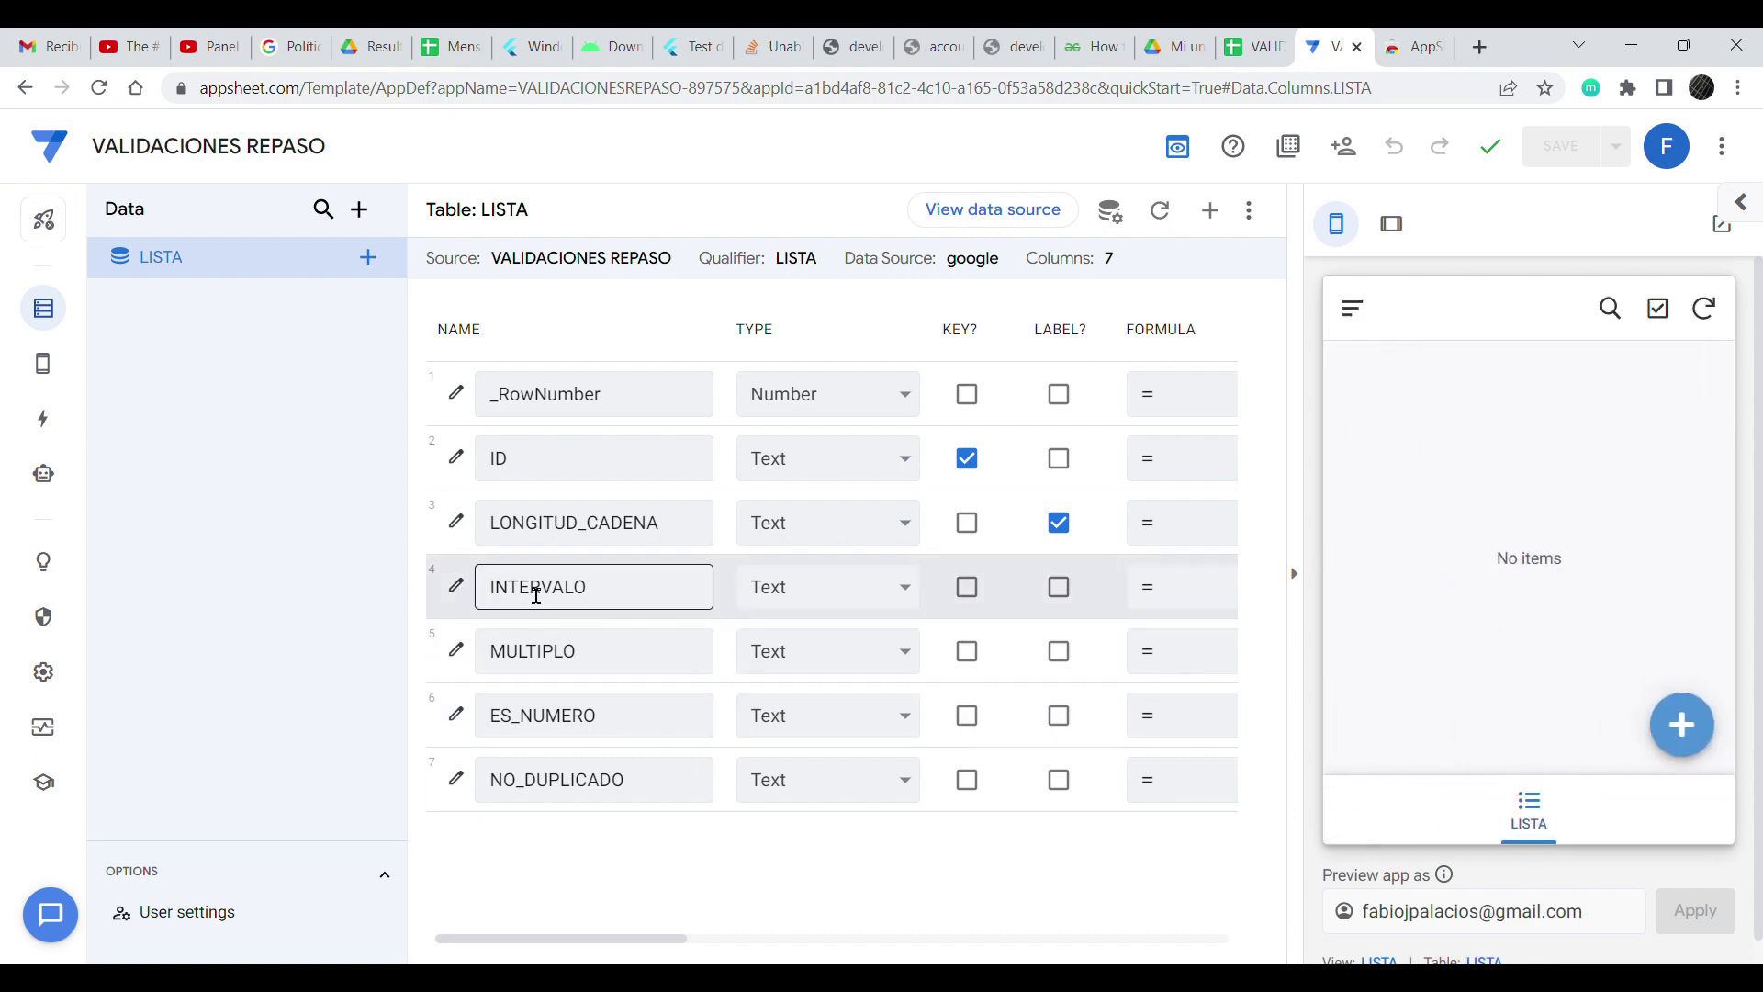
pyautogui.click(1682, 725)
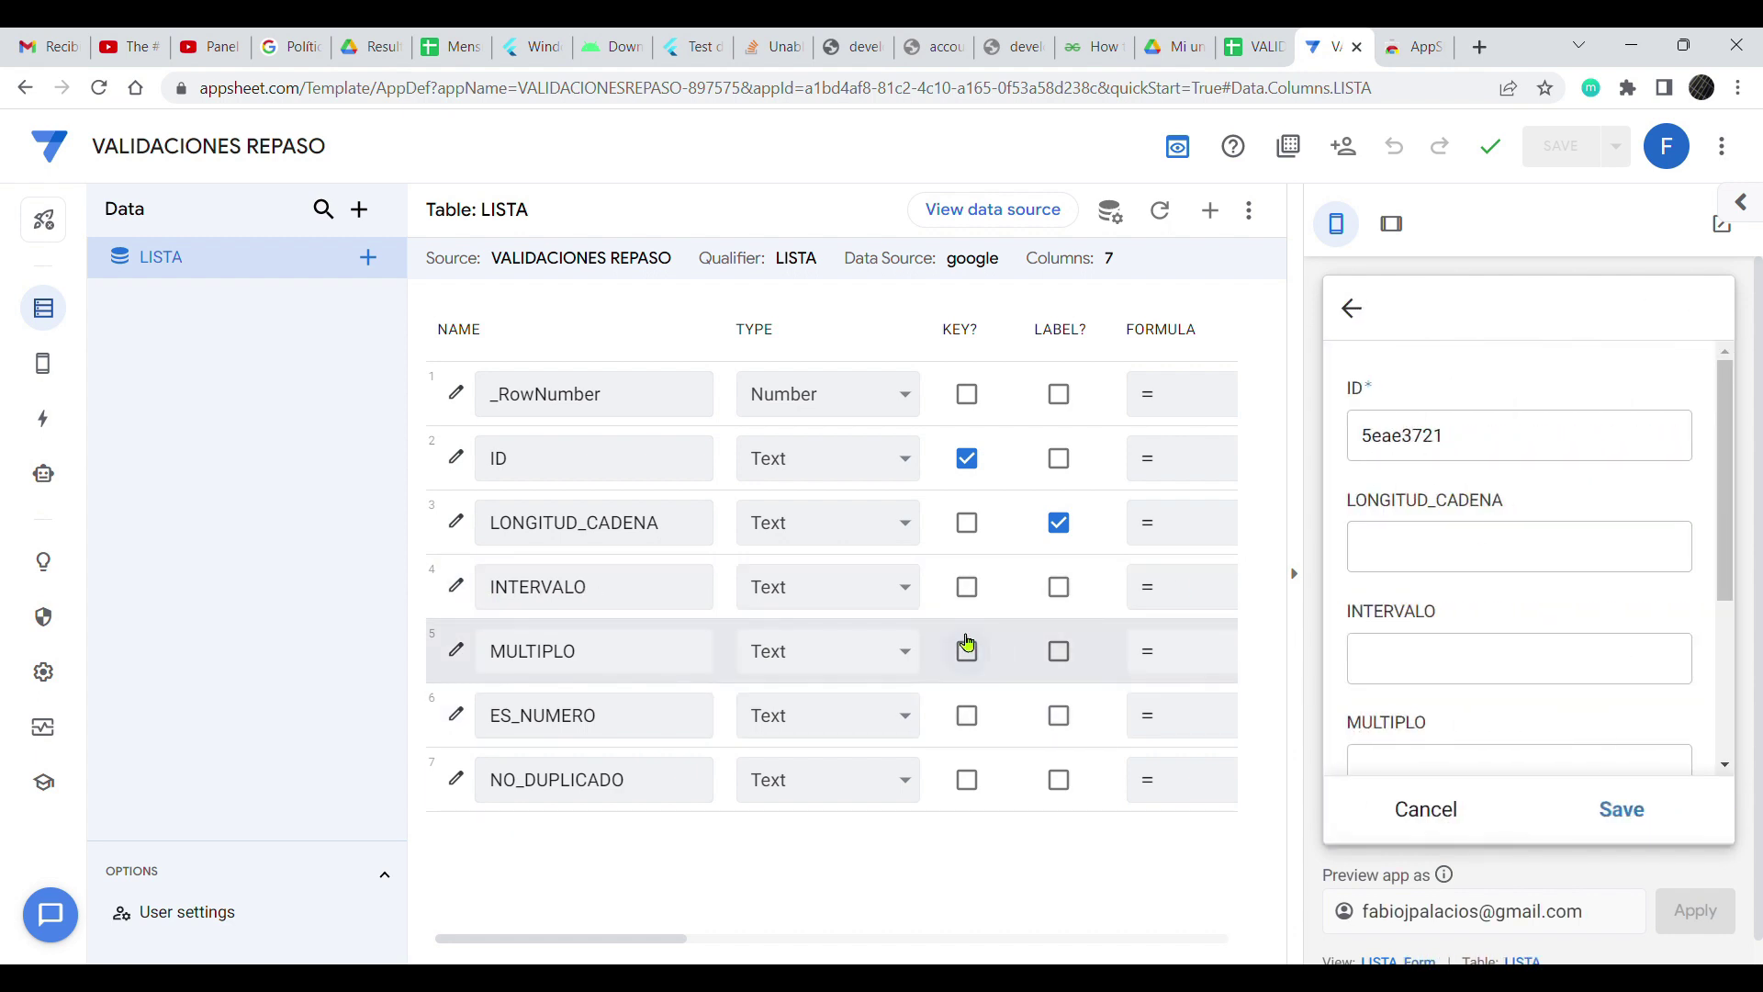
pyautogui.click(905, 588)
pyautogui.click(824, 380)
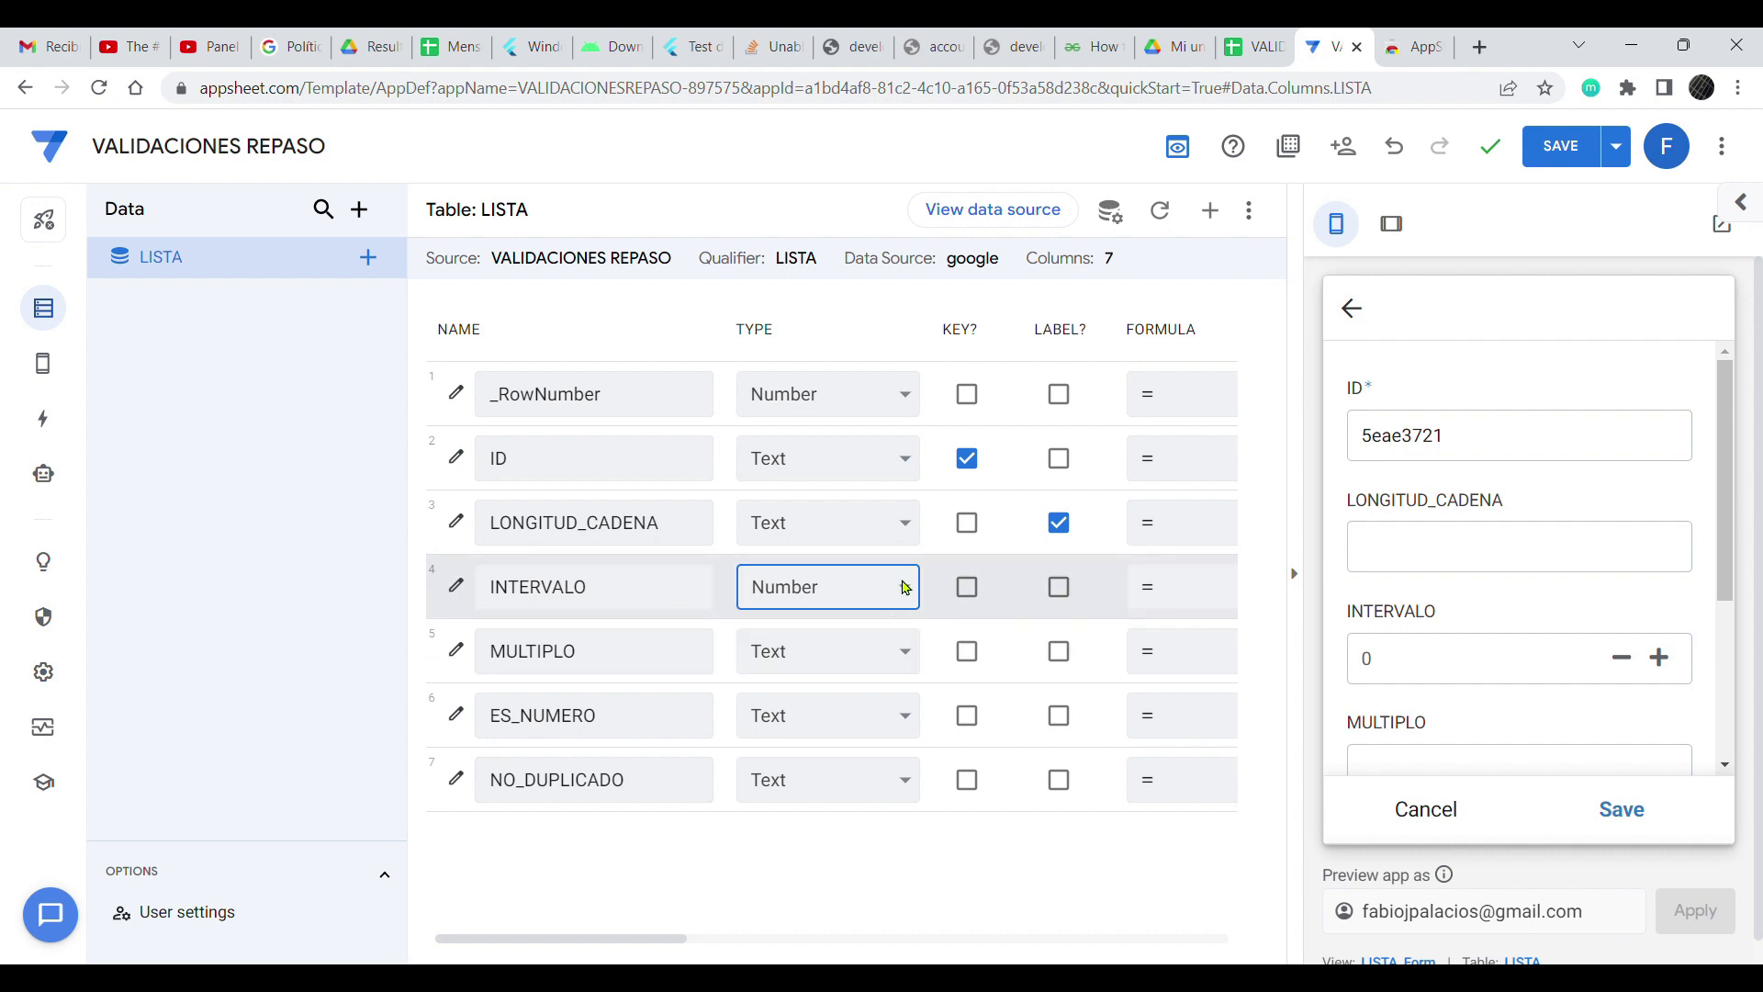
pyautogui.click(830, 281)
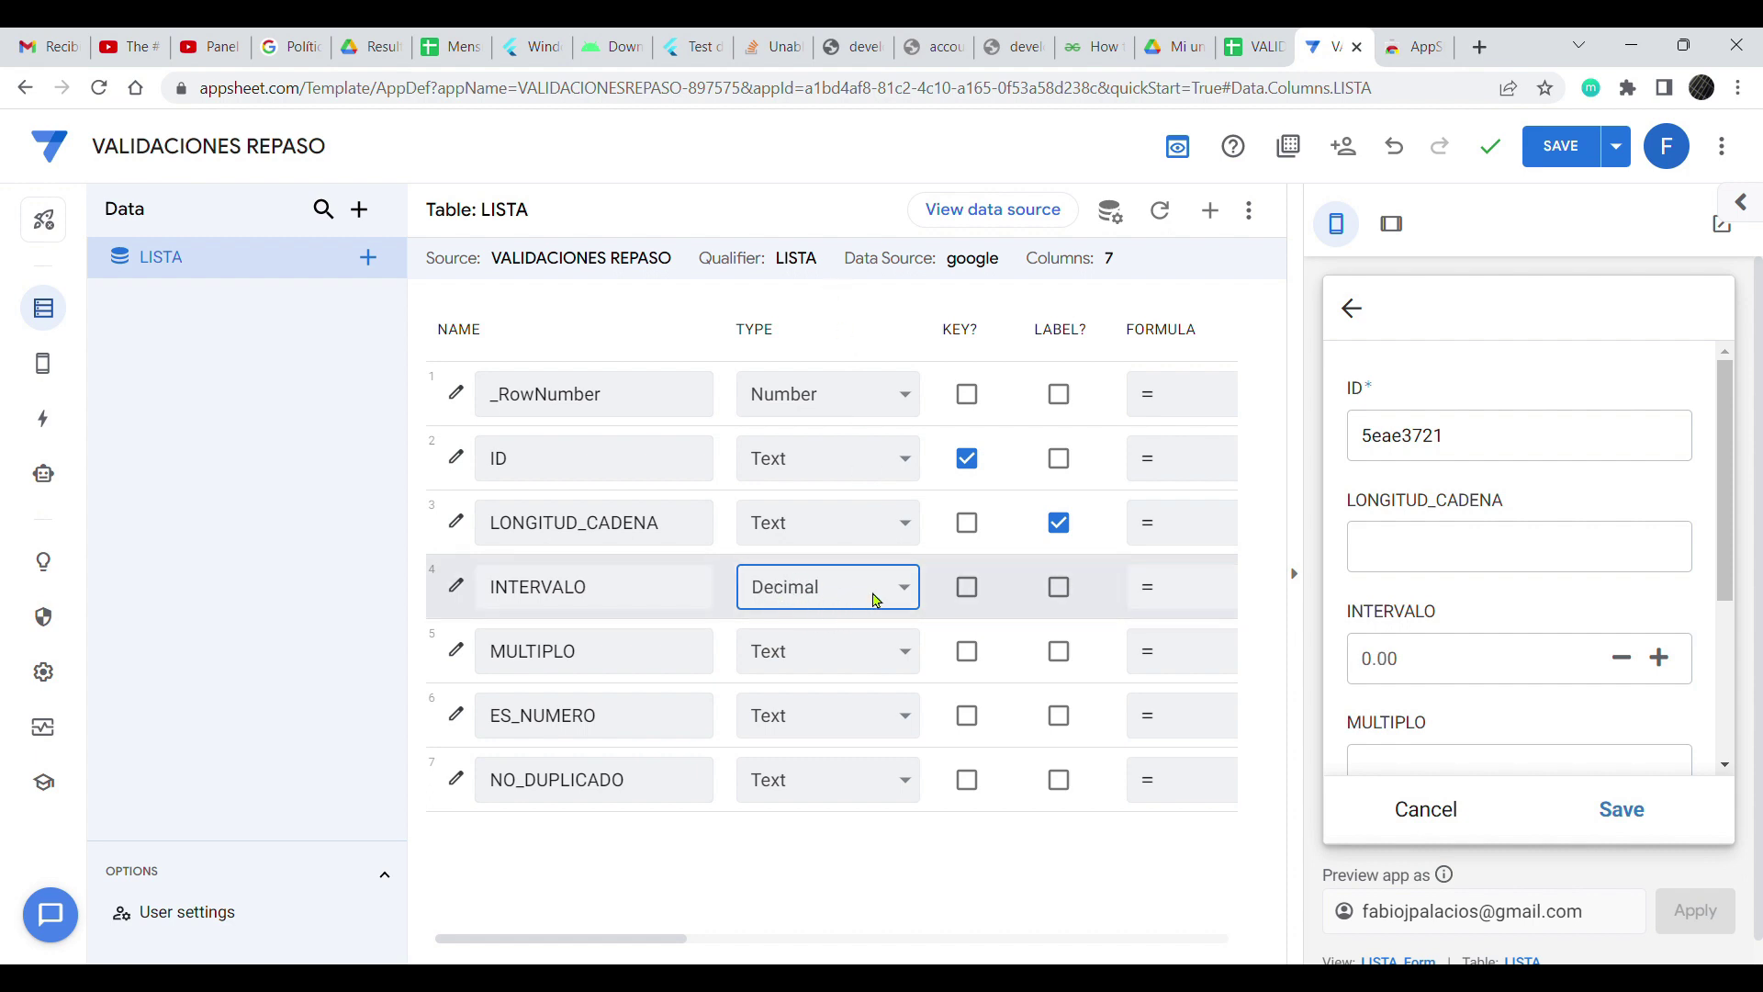
pyautogui.click(1615, 144)
pyautogui.click(1478, 208)
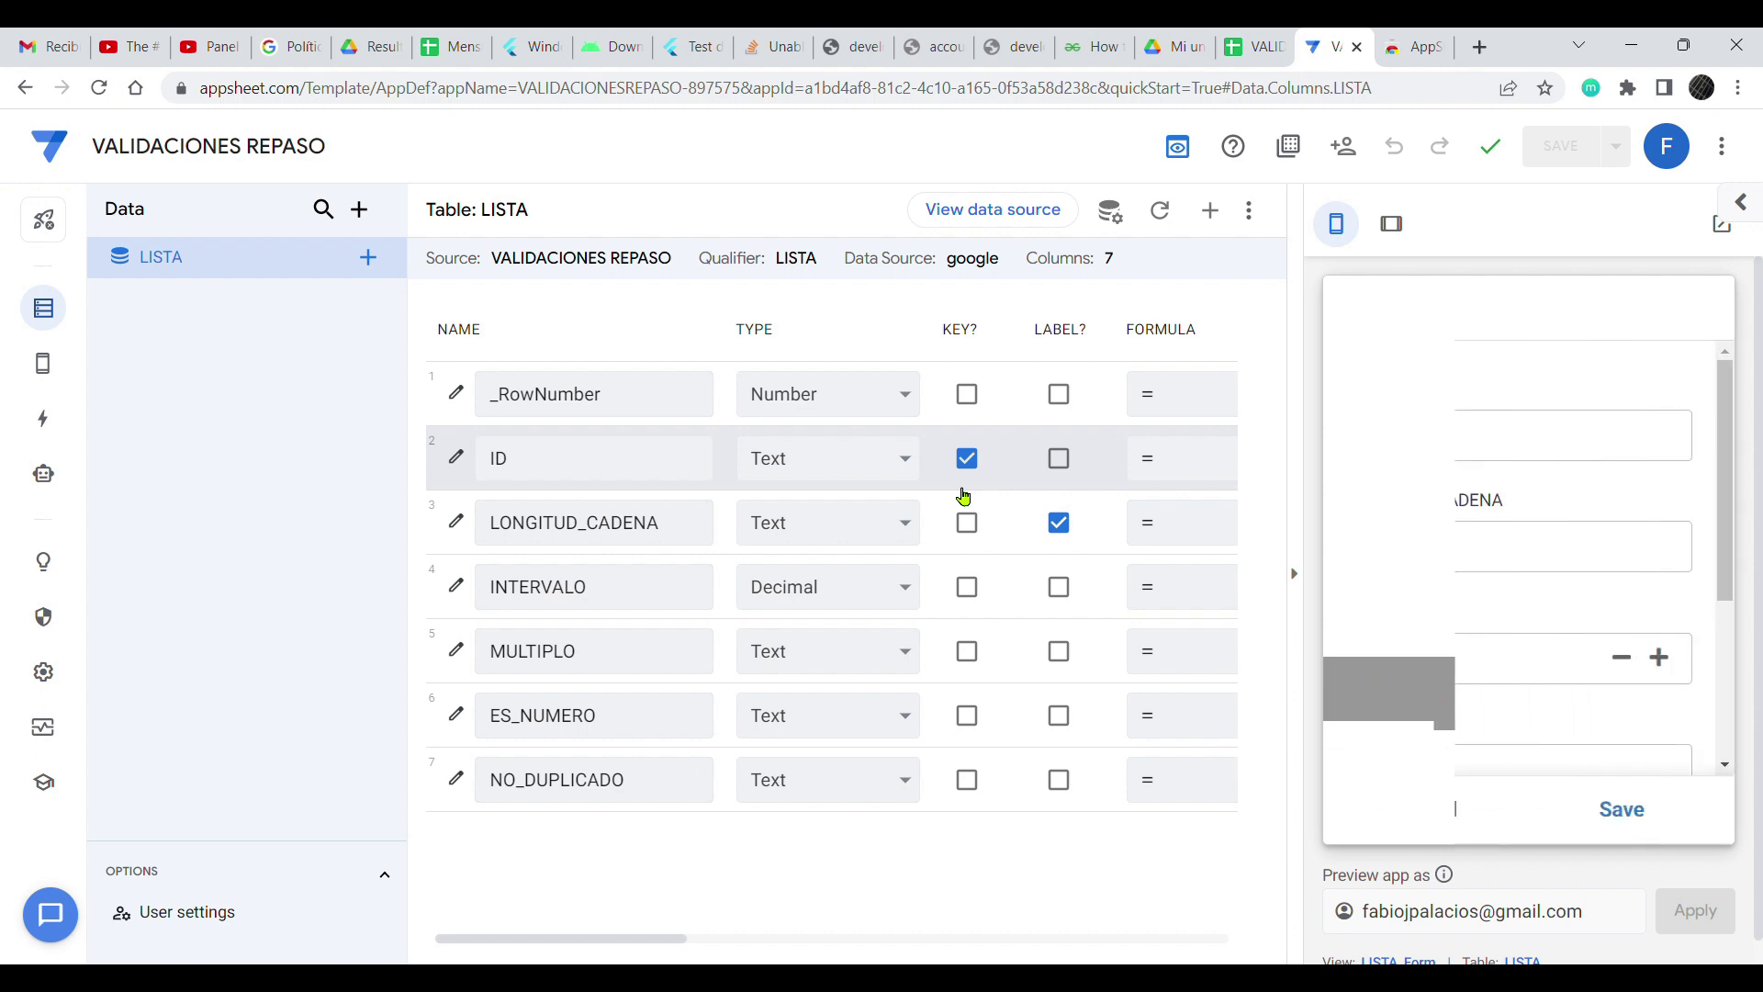
# - Enter 2165 as INTERVALO in the record form of the app preview
pyautogui.click(1448, 683)
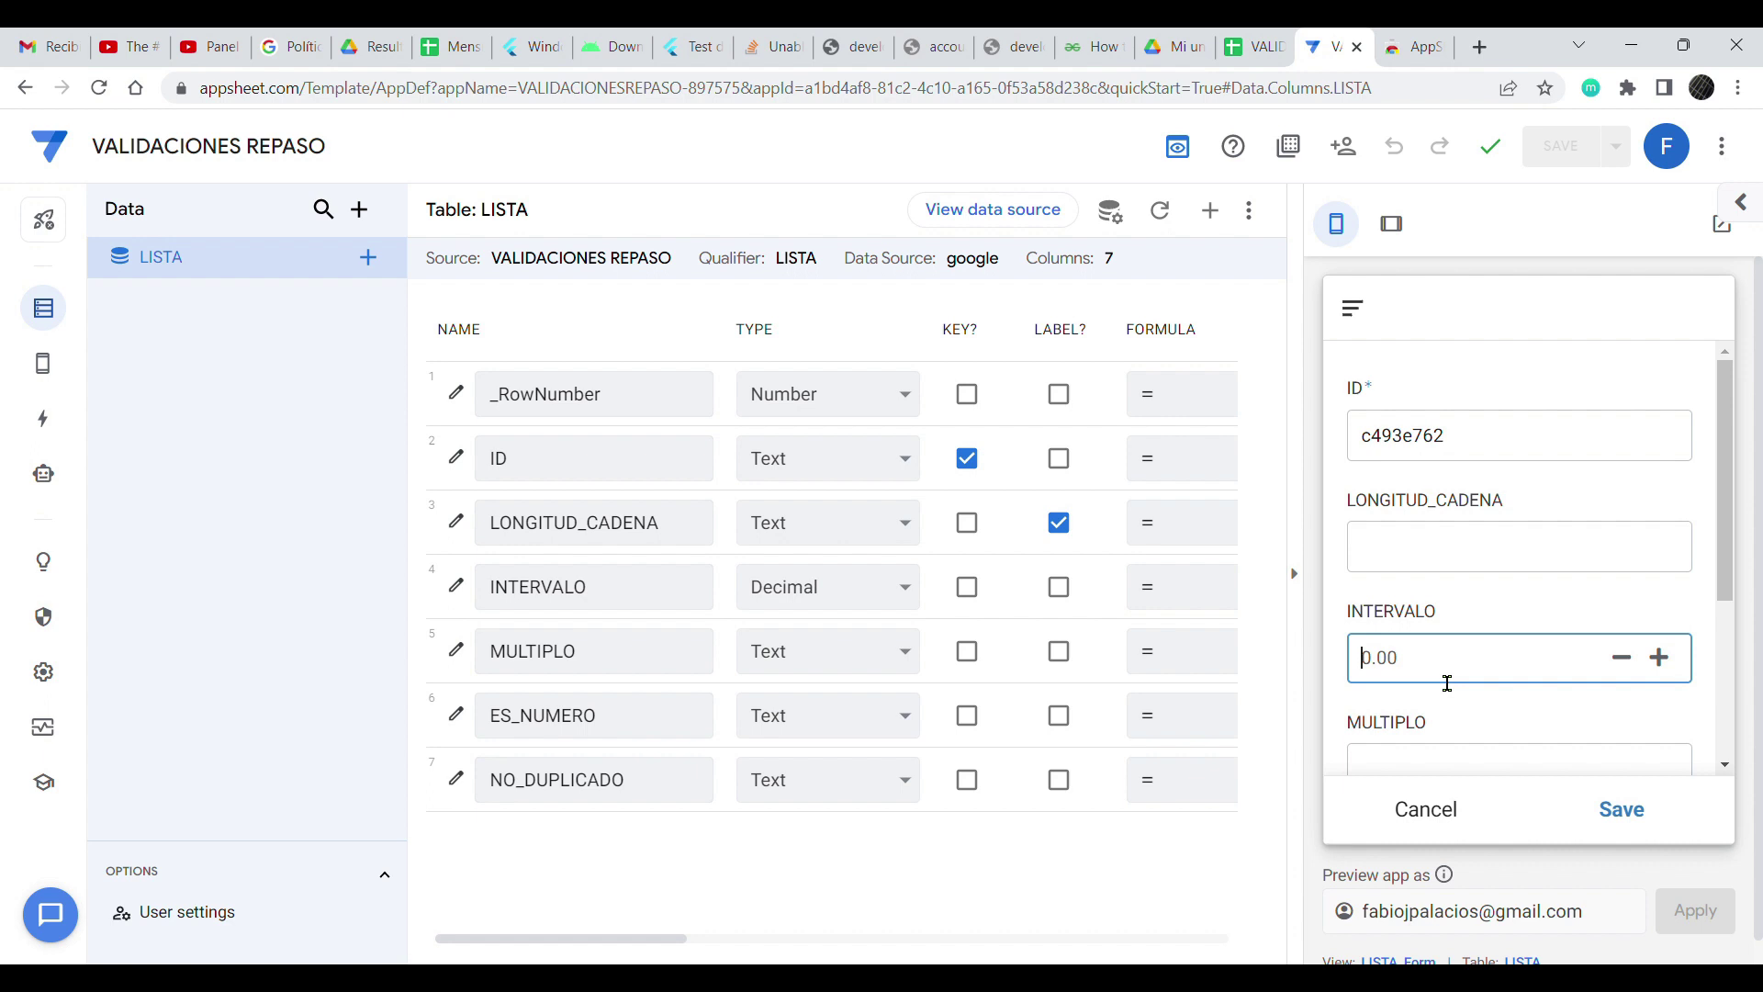
pyautogui.write('216')
pyautogui.moveTo(1439, 672); pyautogui.dragTo(1366, 669)
pyautogui.write('21')
pyautogui.click(1513, 712)
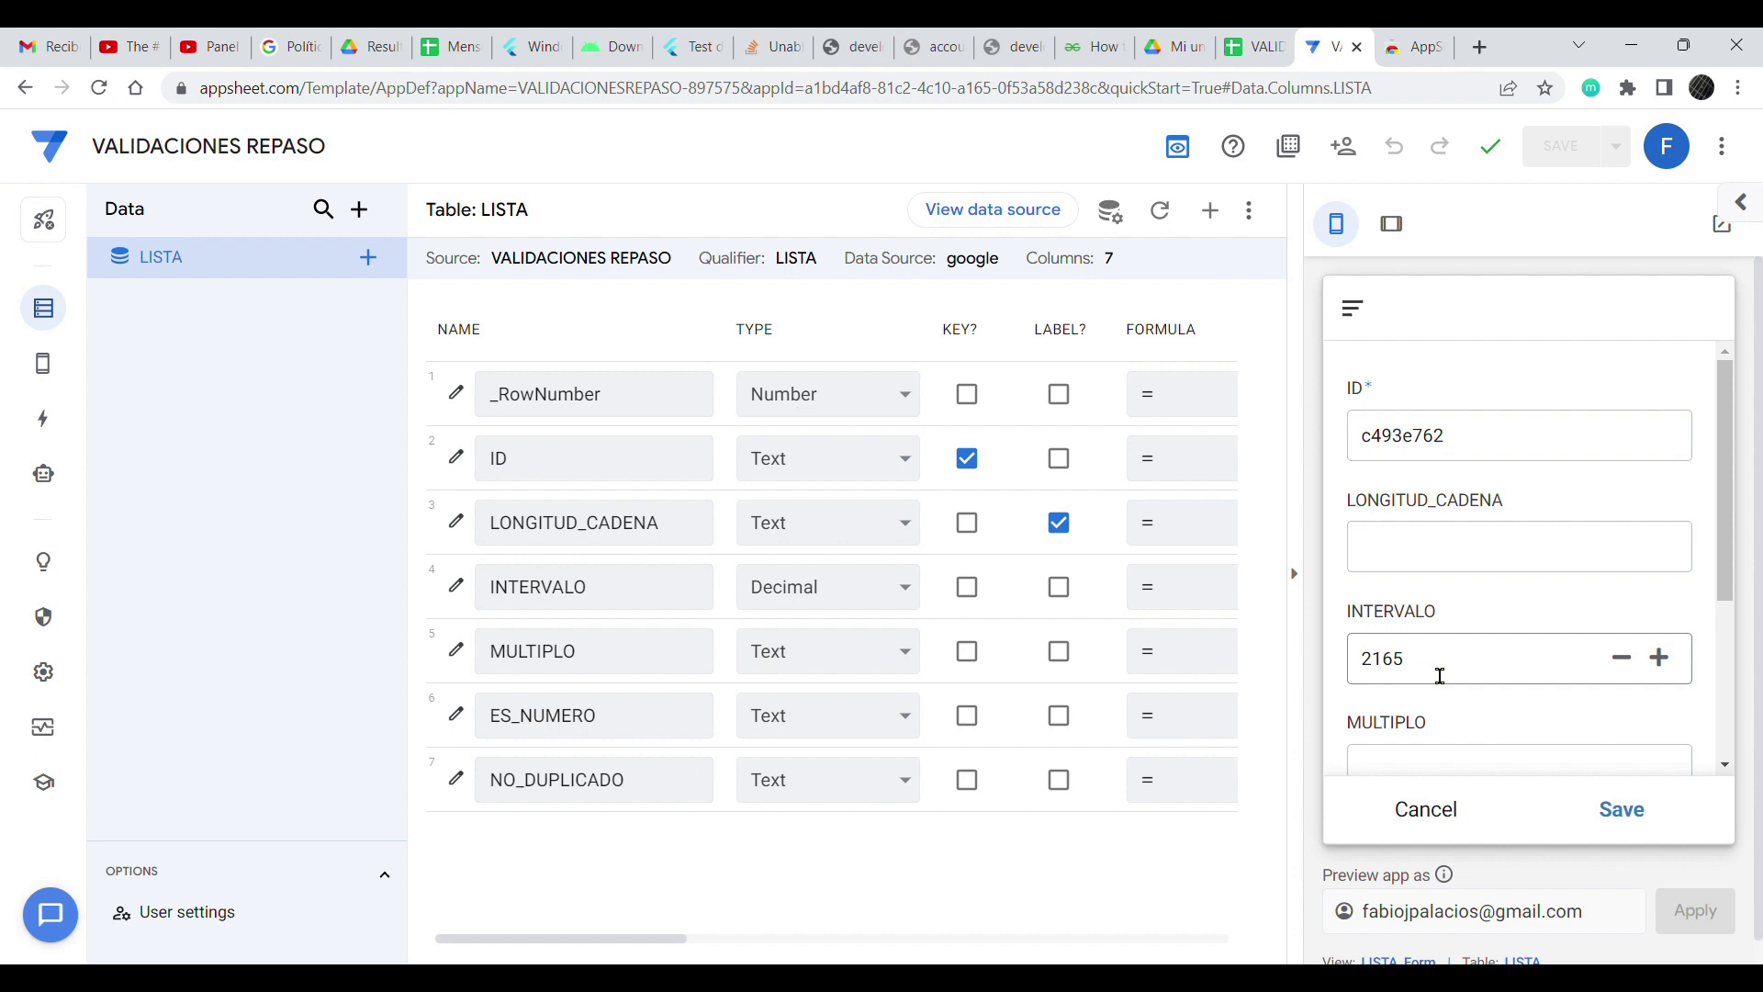
pyautogui.click(1385, 667)
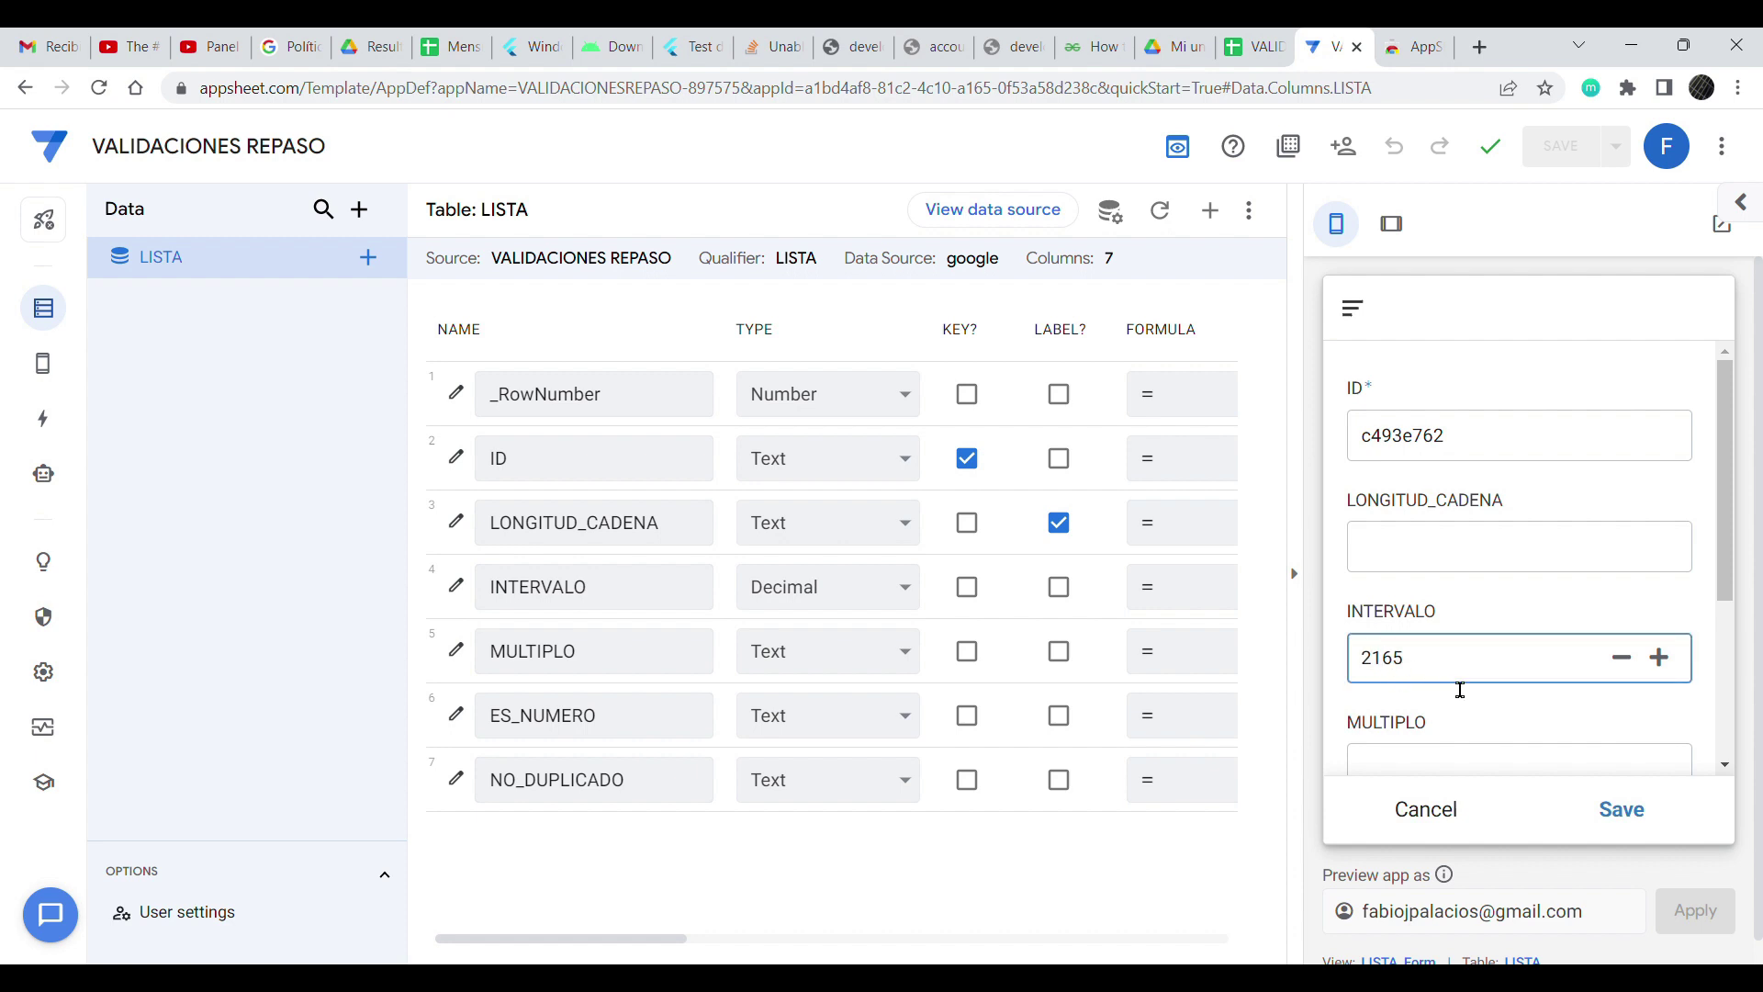
pyautogui.doubleClick(1412, 662)
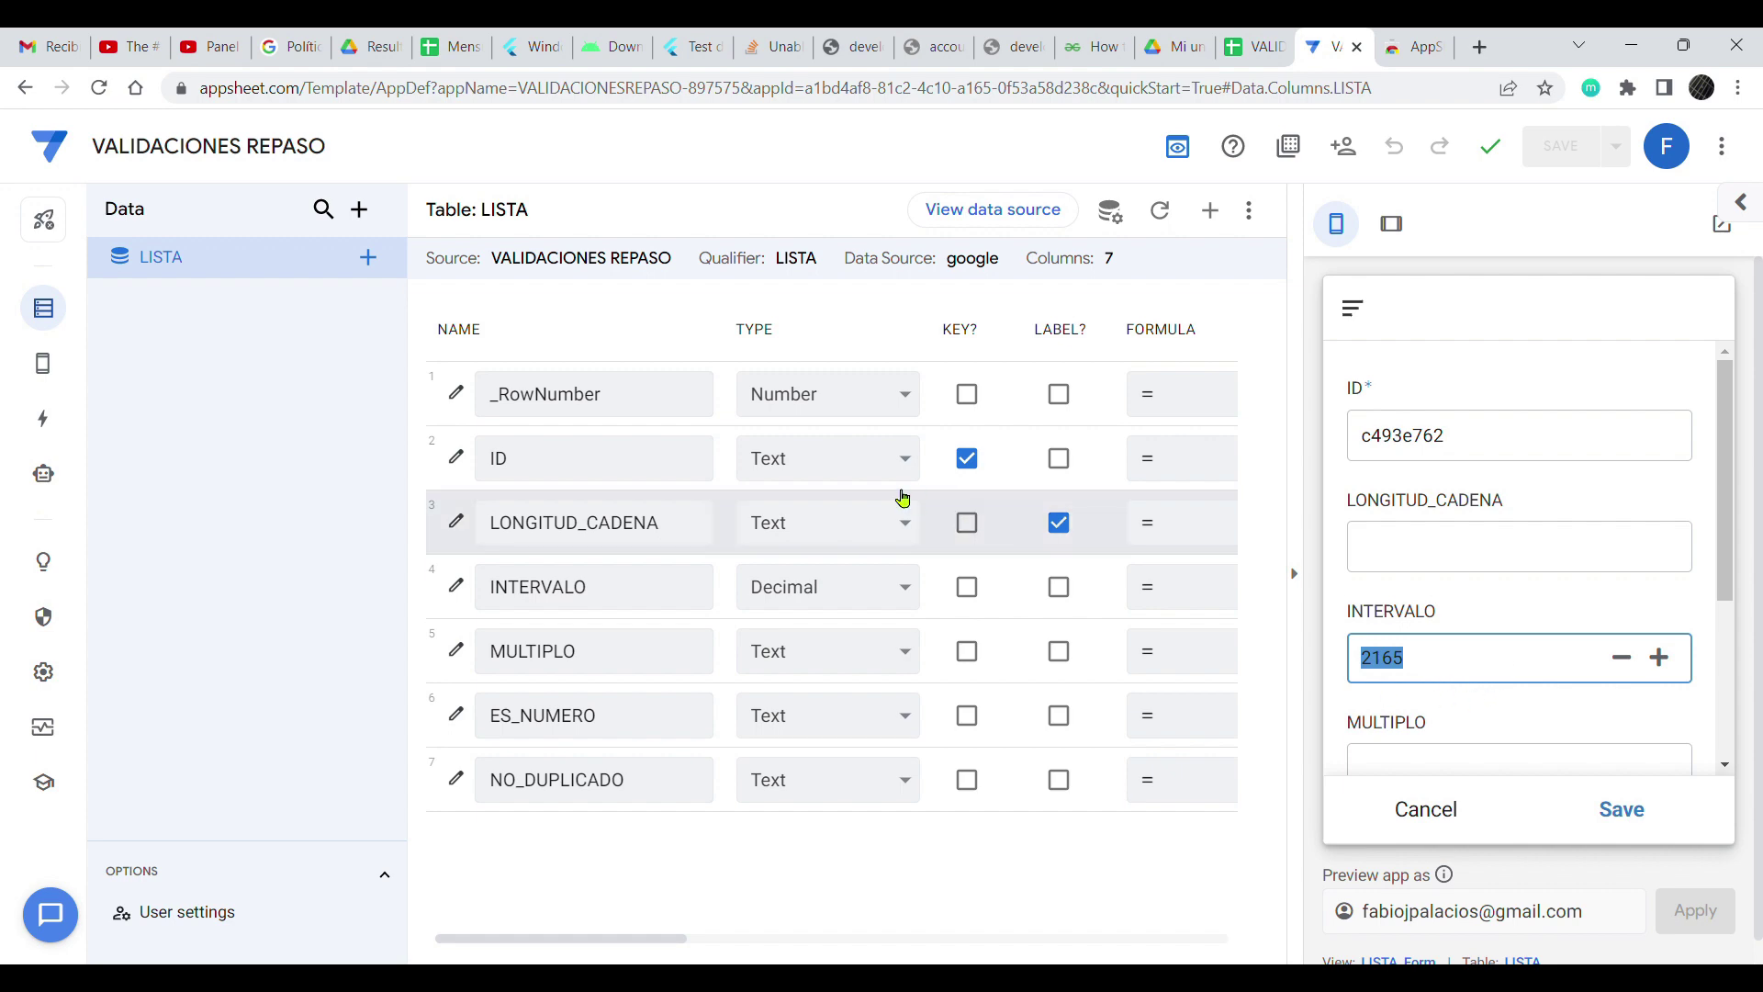
# - Open the Valid If expression of the INTERVALO column for editing
pyautogui.click(462, 583)
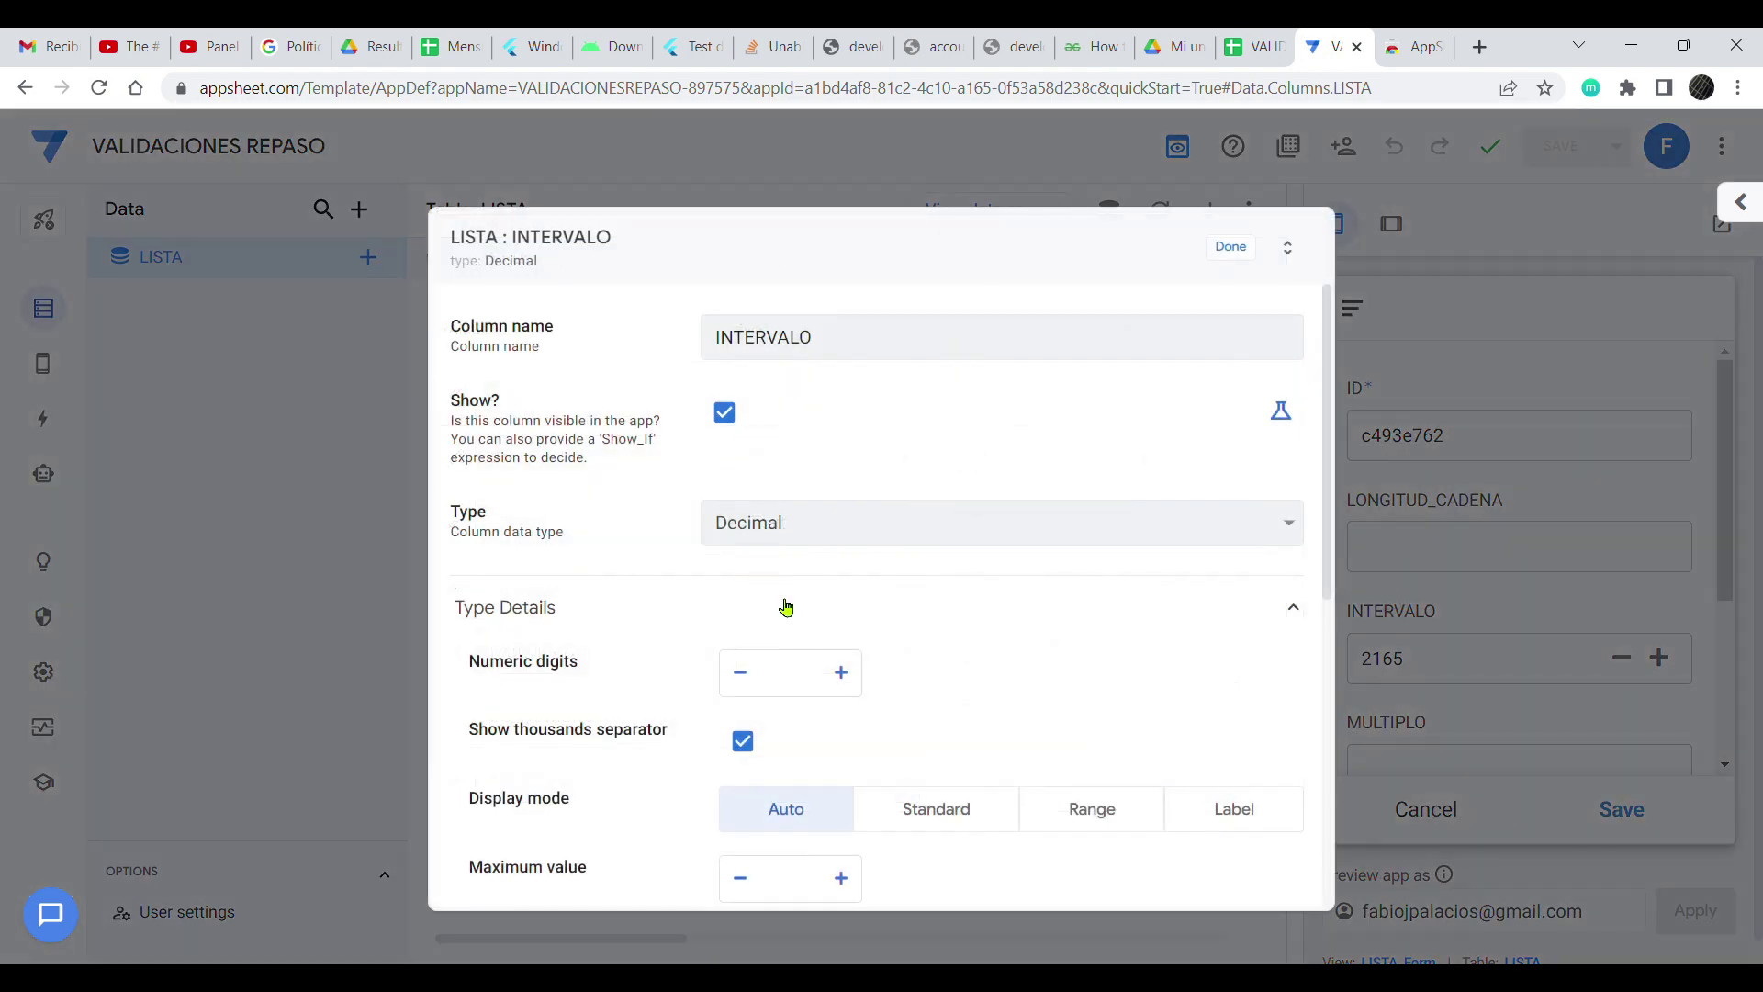
pyautogui.scroll(-5, 776, 598)
pyautogui.click(542, 588)
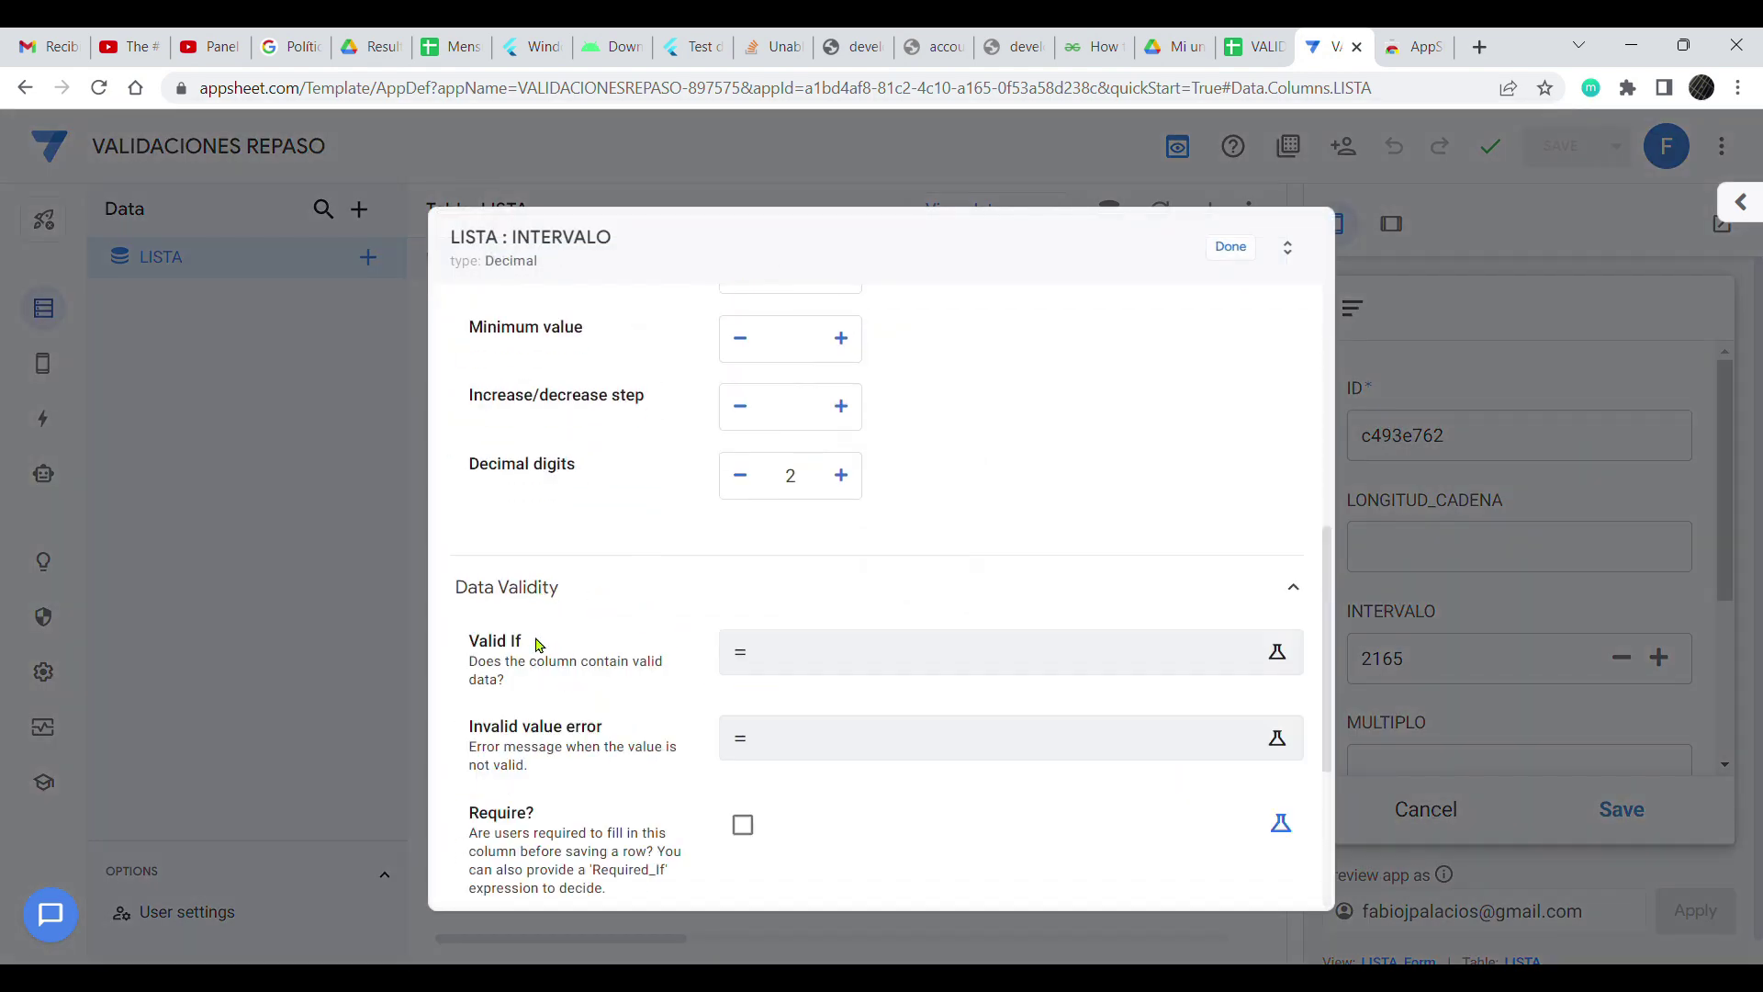
pyautogui.click(523, 588)
pyautogui.click(531, 588)
pyautogui.click(815, 649)
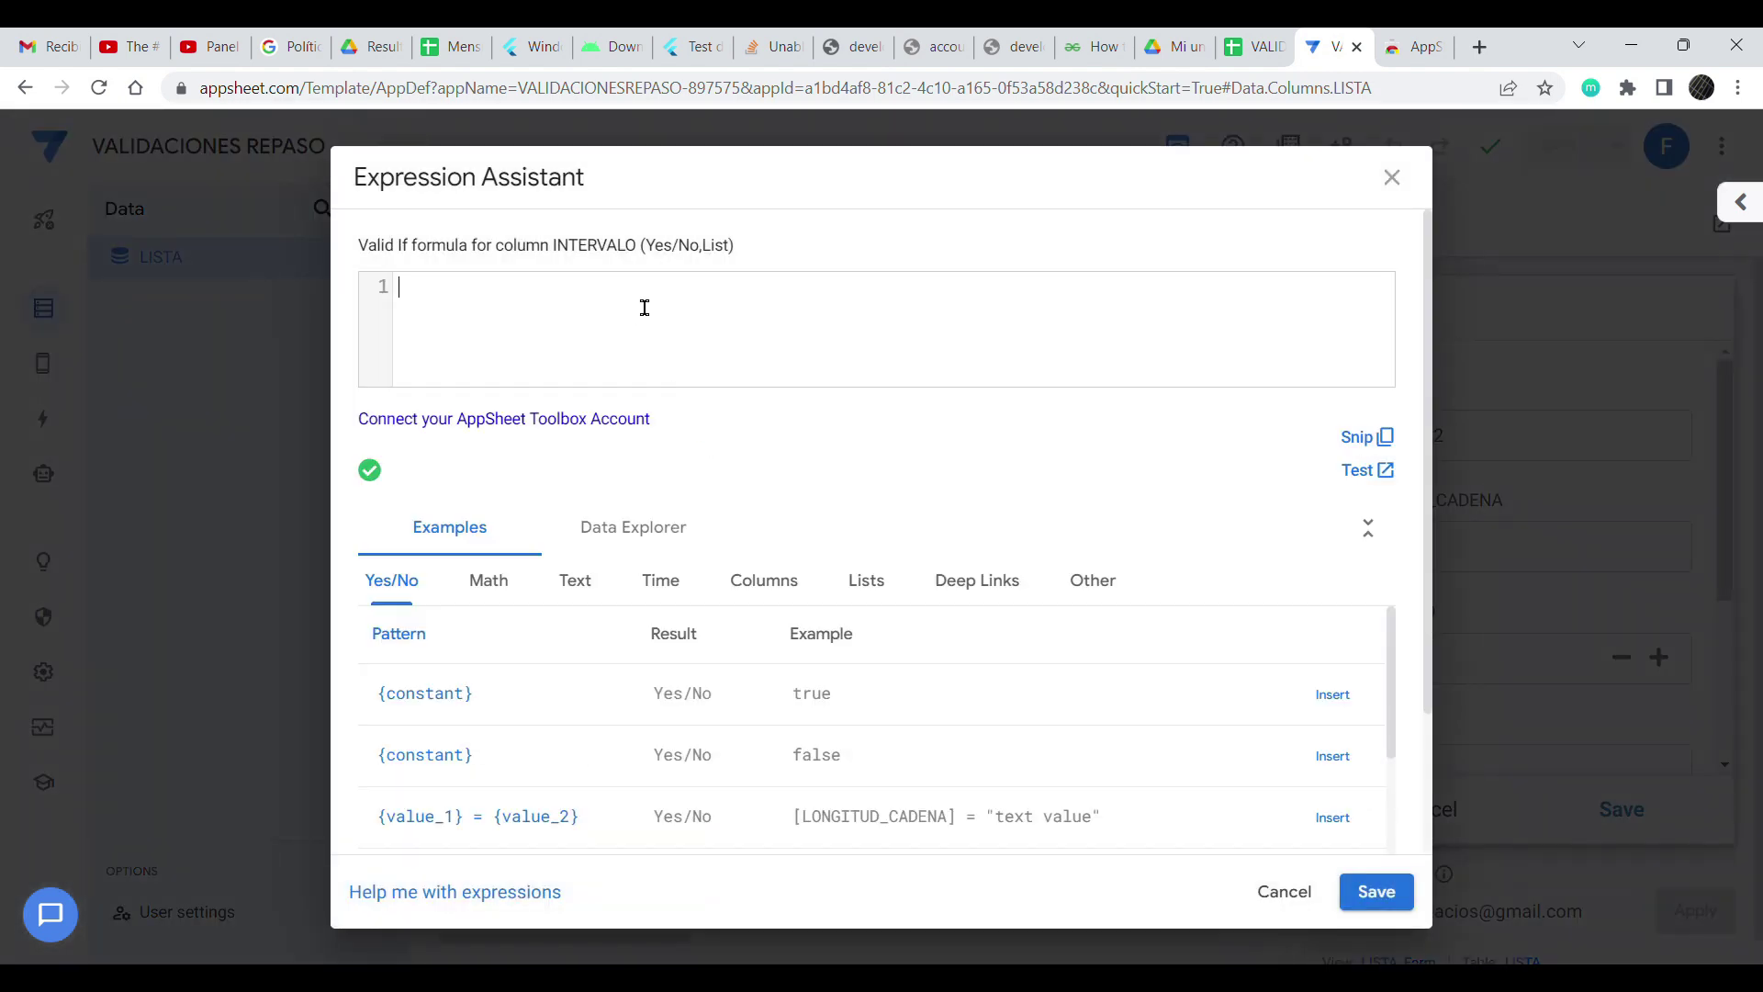
# - Start an AND expression laid out over several lines, with [_THIS] > 20 as its first condition
pyautogui.write('AND')
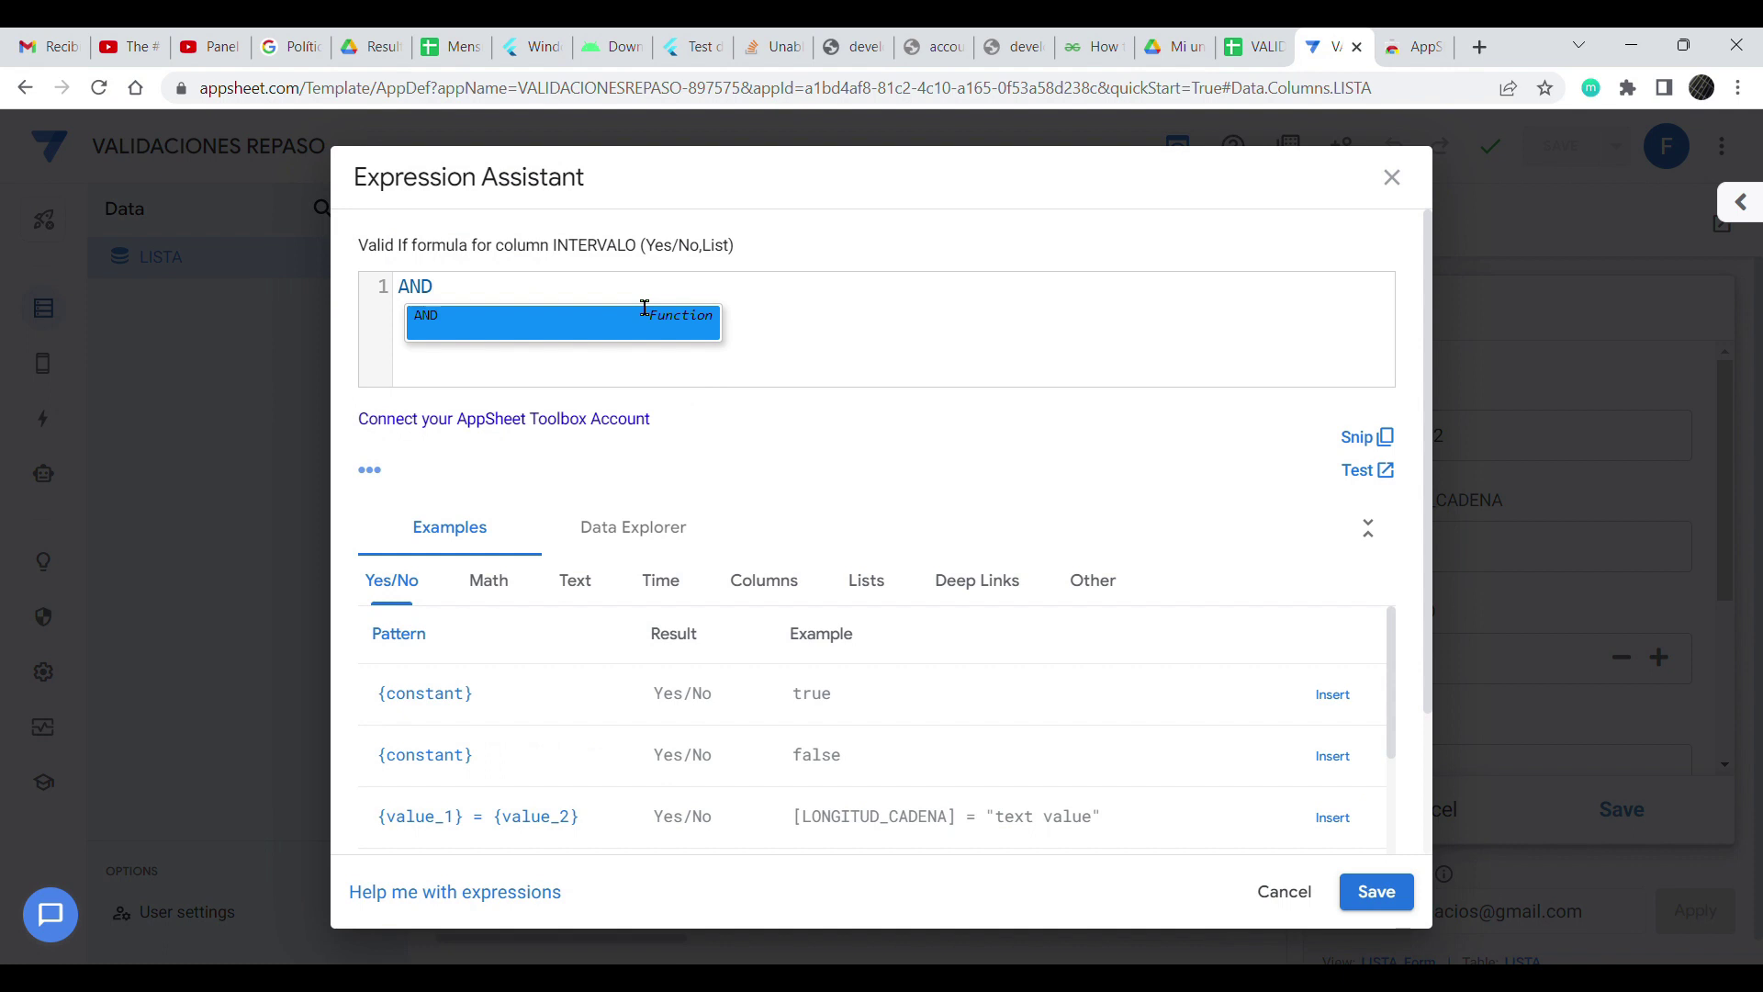
pyautogui.write('(')
pyautogui.press('Return')
pyautogui.press('Return')
pyautogui.press('Return')
pyautogui.press('Return')
pyautogui.press('Up')
pyautogui.press('Up')
pyautogui.press('Up')
pyautogui.write('[')
pyautogui.write('_THIS')
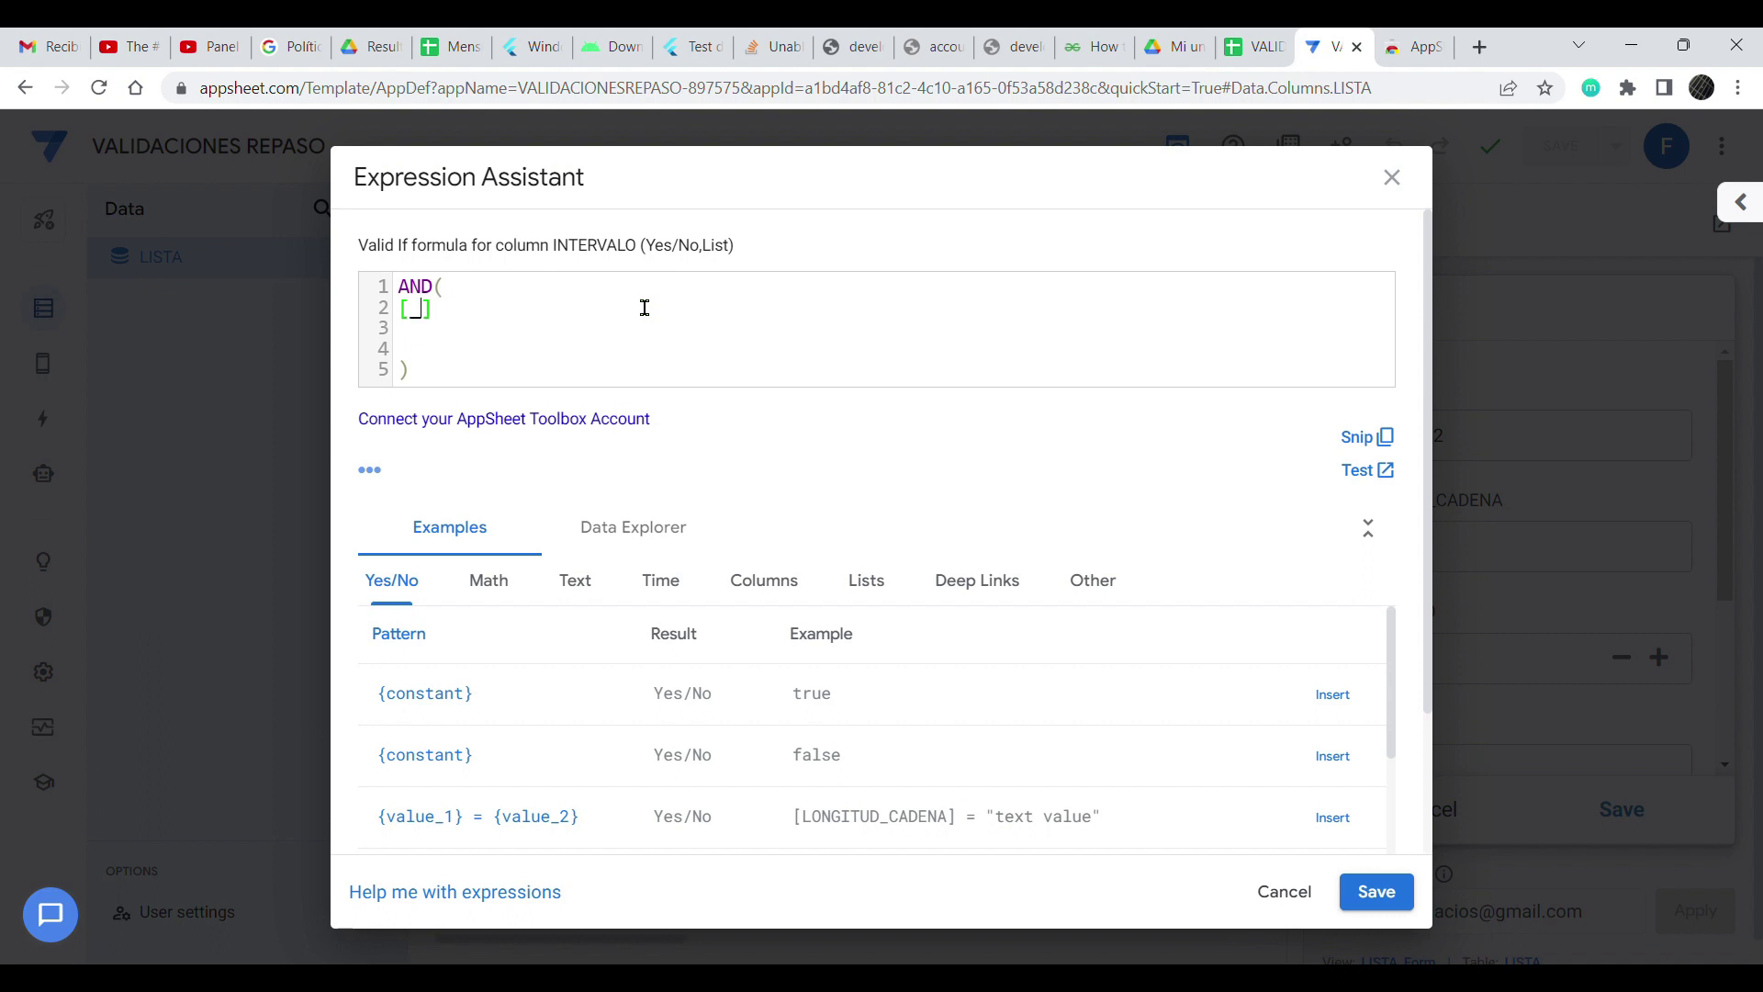
pyautogui.press('Right')
pyautogui.write('> 20')
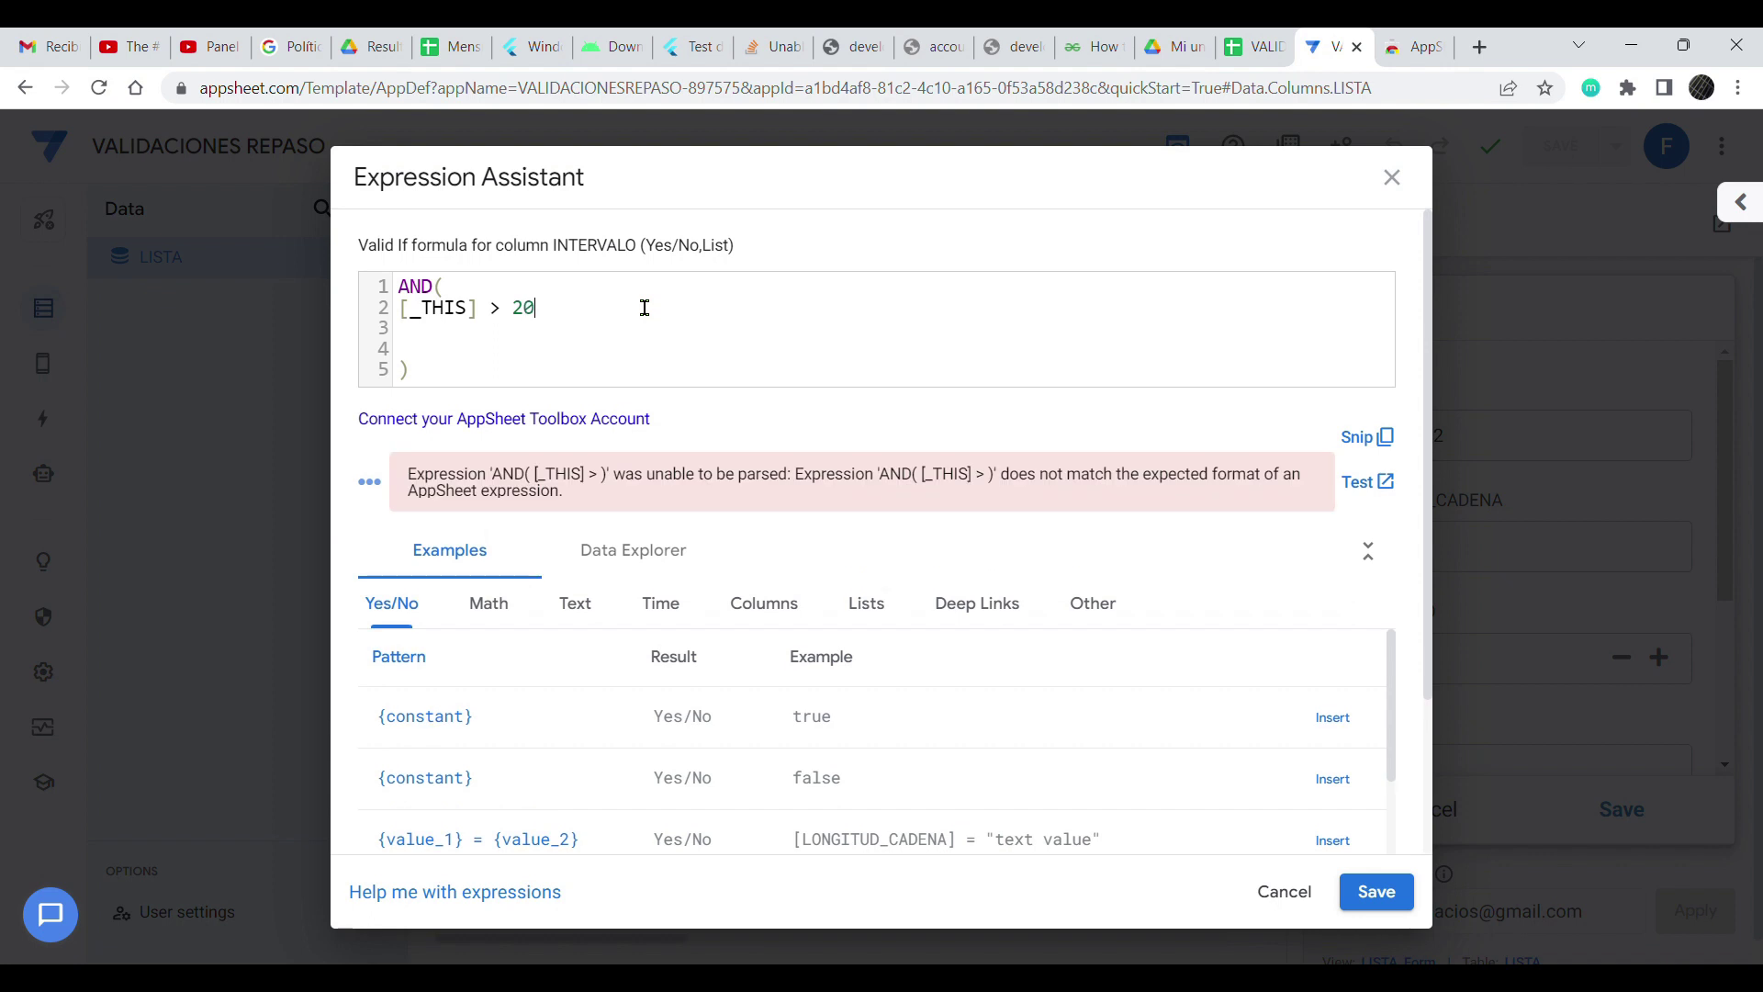
# - Add [_THIS] <= 300 as the second condition of the AND expression, separated by a comma
pyautogui.write(',')
pyautogui.press('Return')
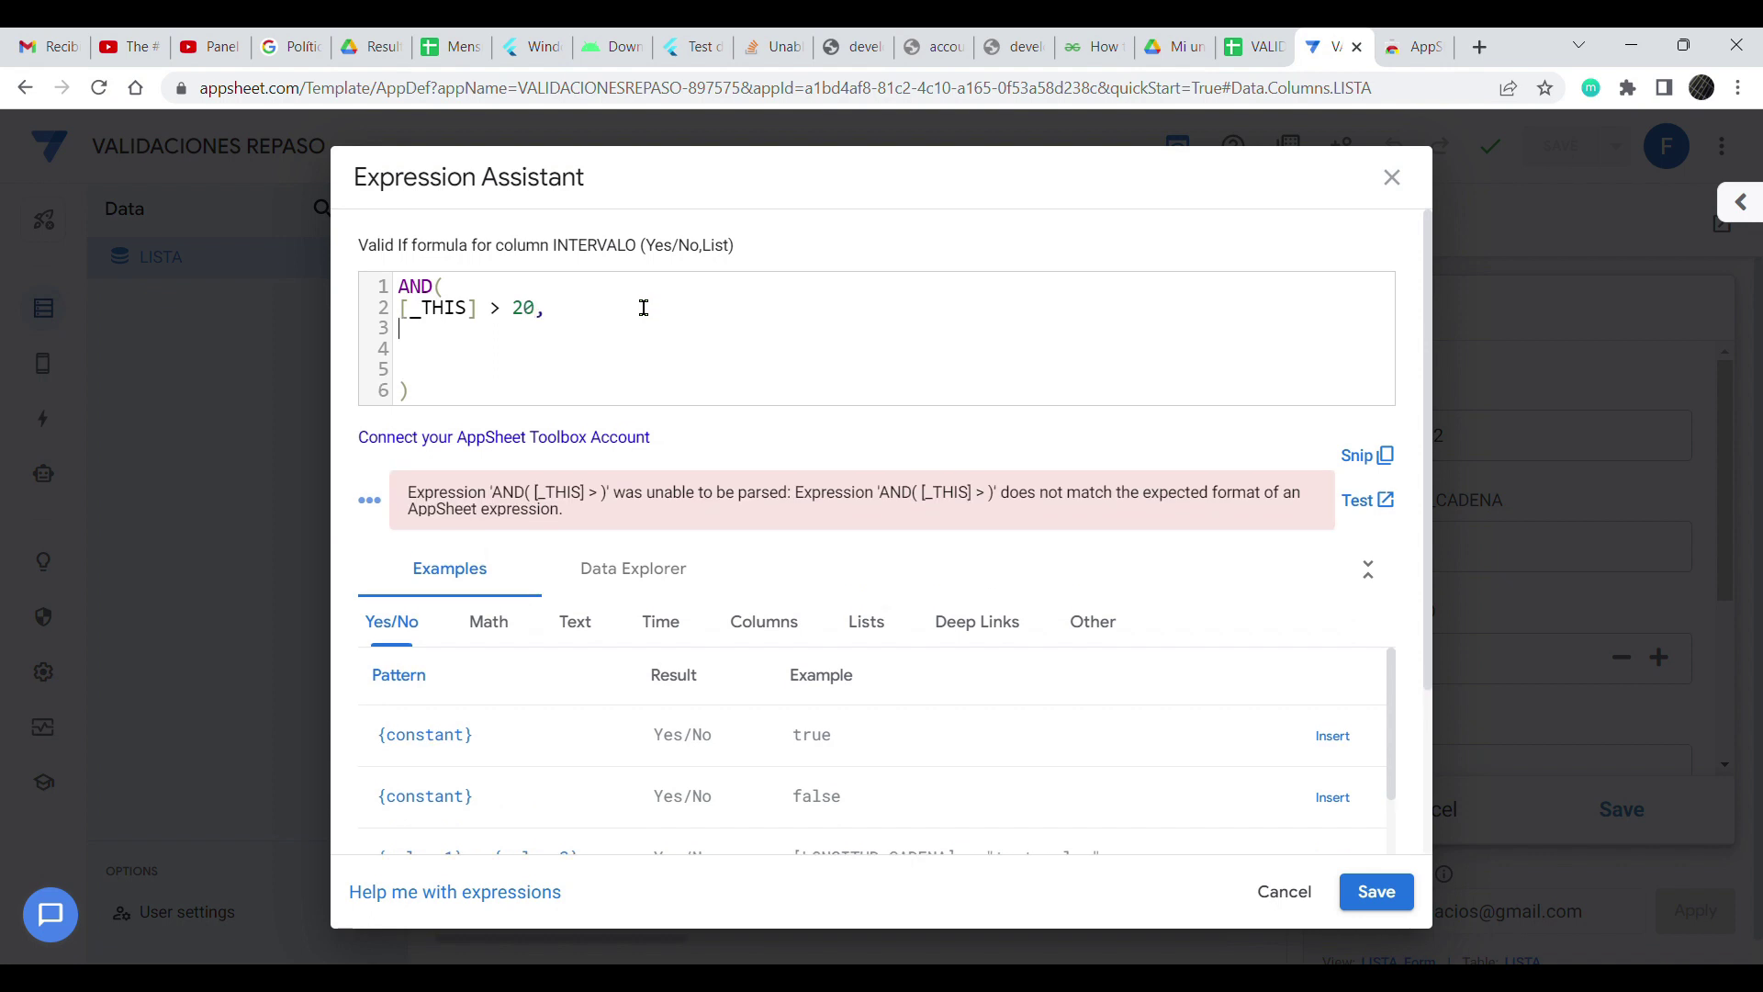
pyautogui.write('o')
pyautogui.press('BackSpace')
pyautogui.write('[_THIS')
pyautogui.press('Right')
pyautogui.press('Right')
pyautogui.click(520, 326)
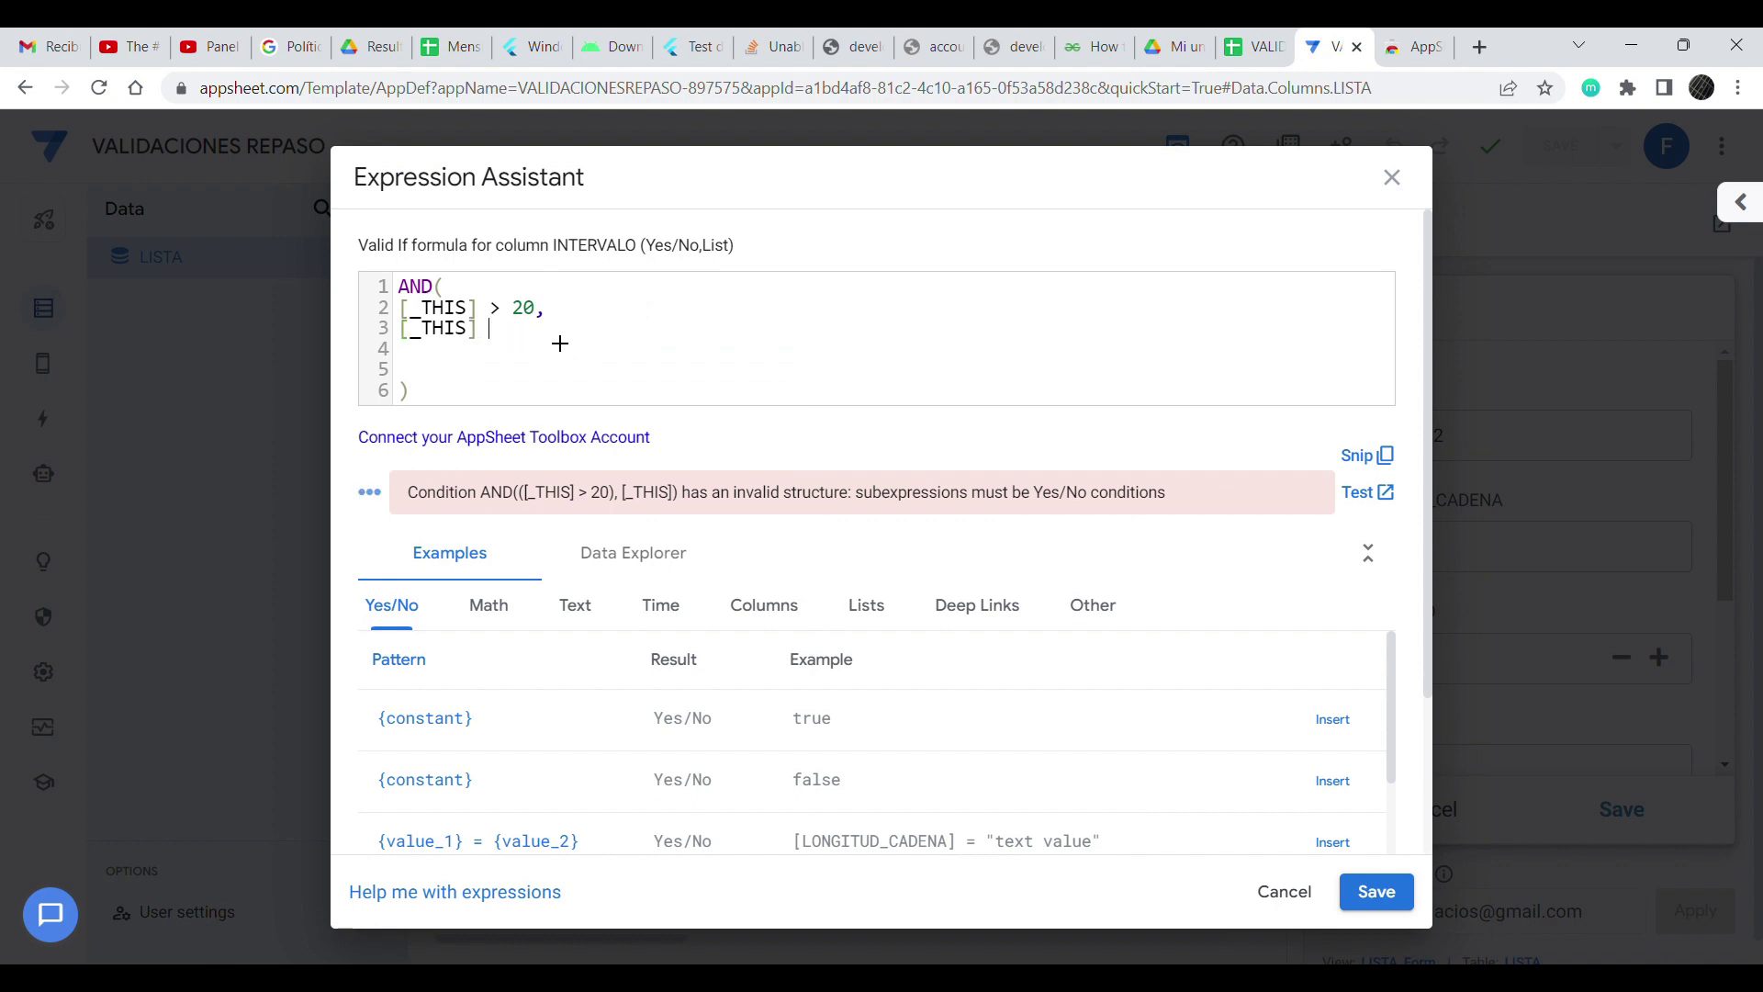
pyautogui.write('<= 300')
# - Tidy the closing parenthesis of the AND expression, apply it to the INTERVALO column and save the app
pyautogui.click(441, 371)
pyautogui.press('Delete')
pyautogui.press('Delete')
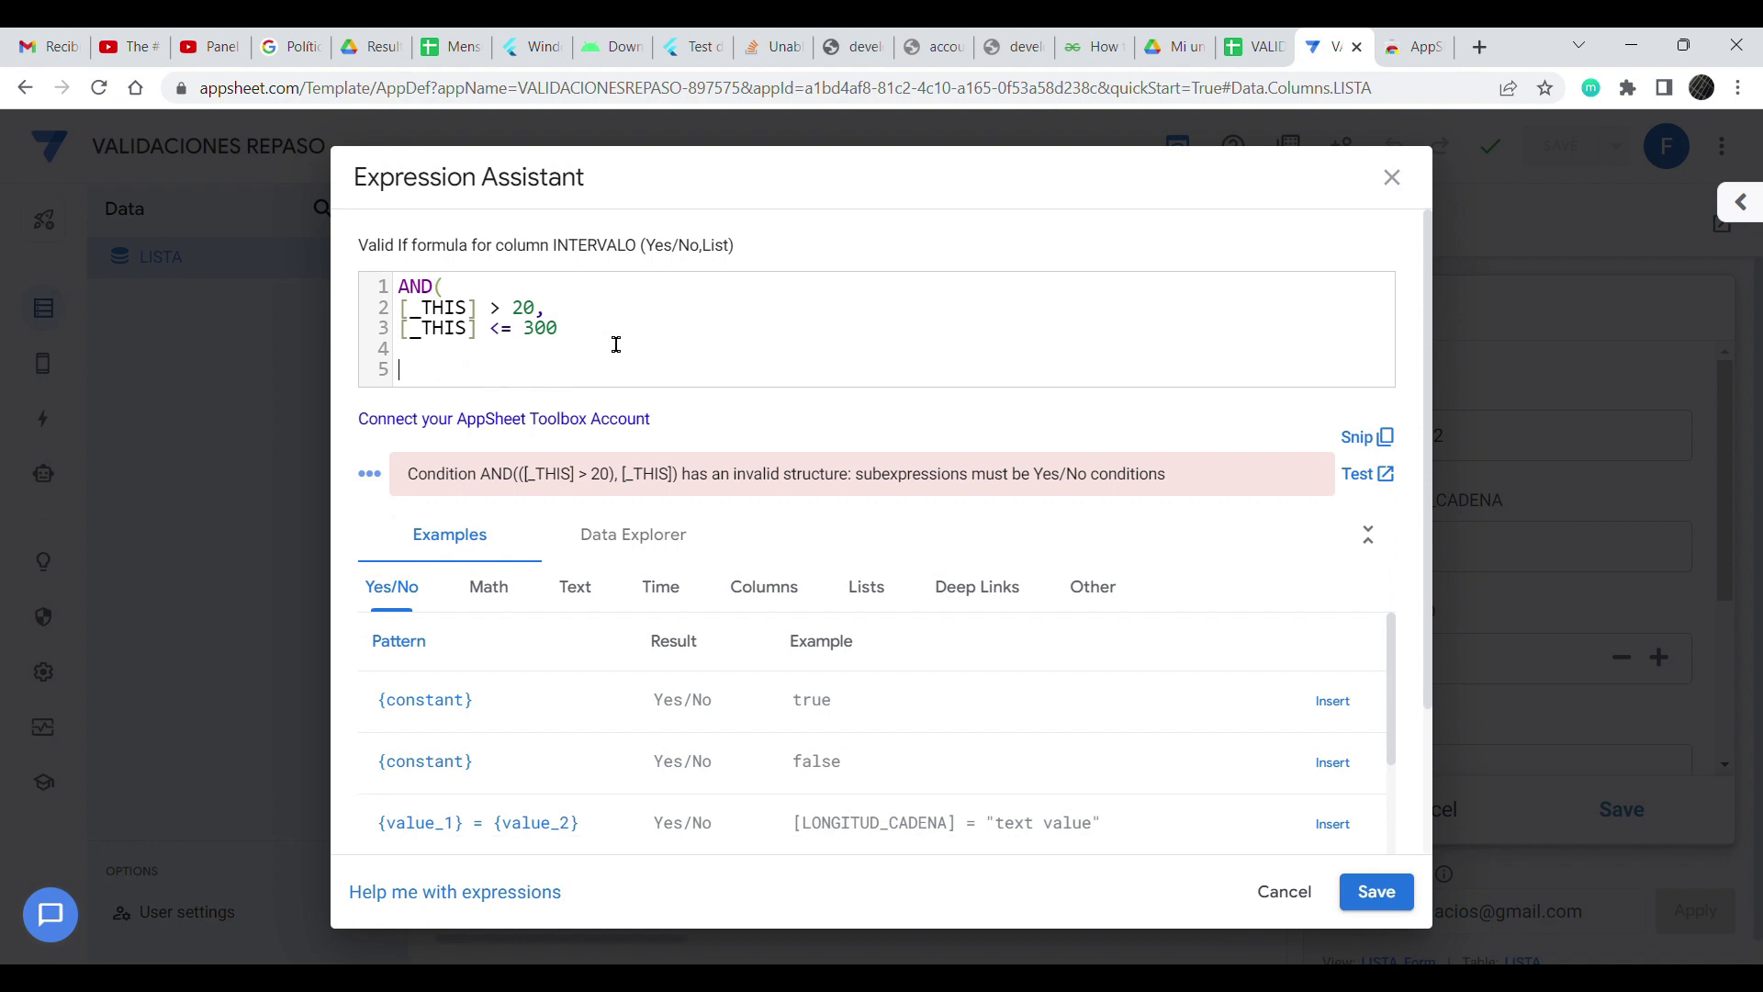
pyautogui.write(')')
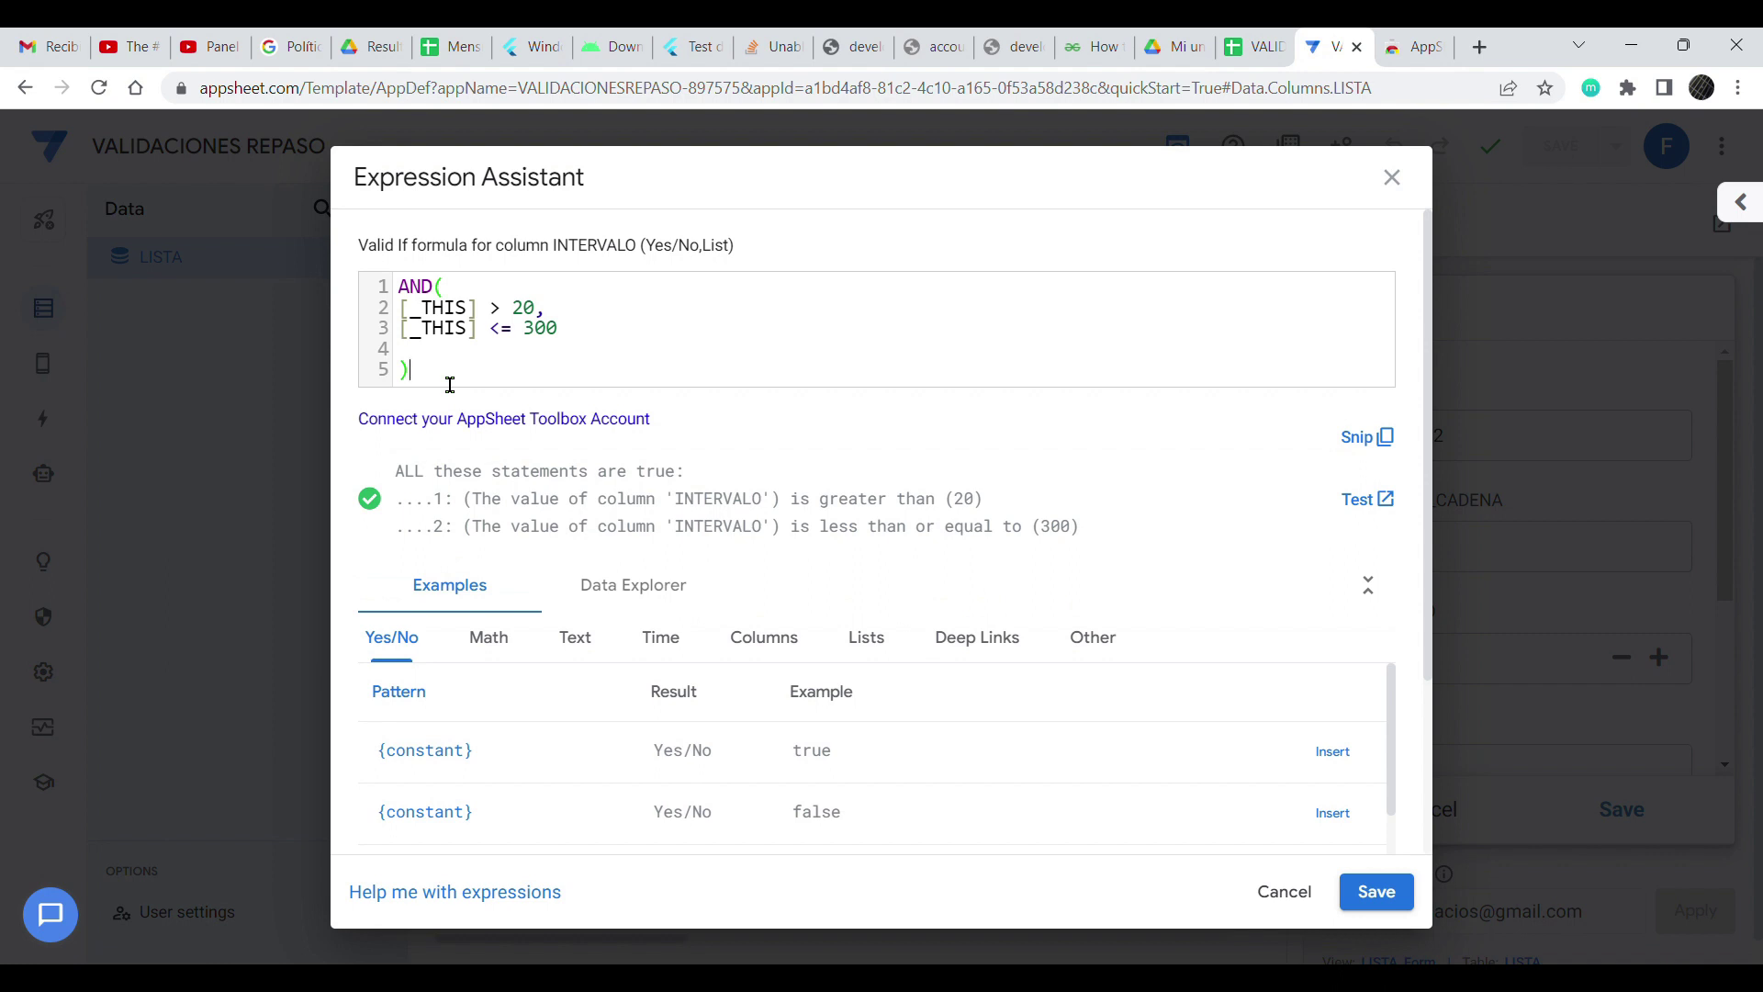
pyautogui.click(1377, 892)
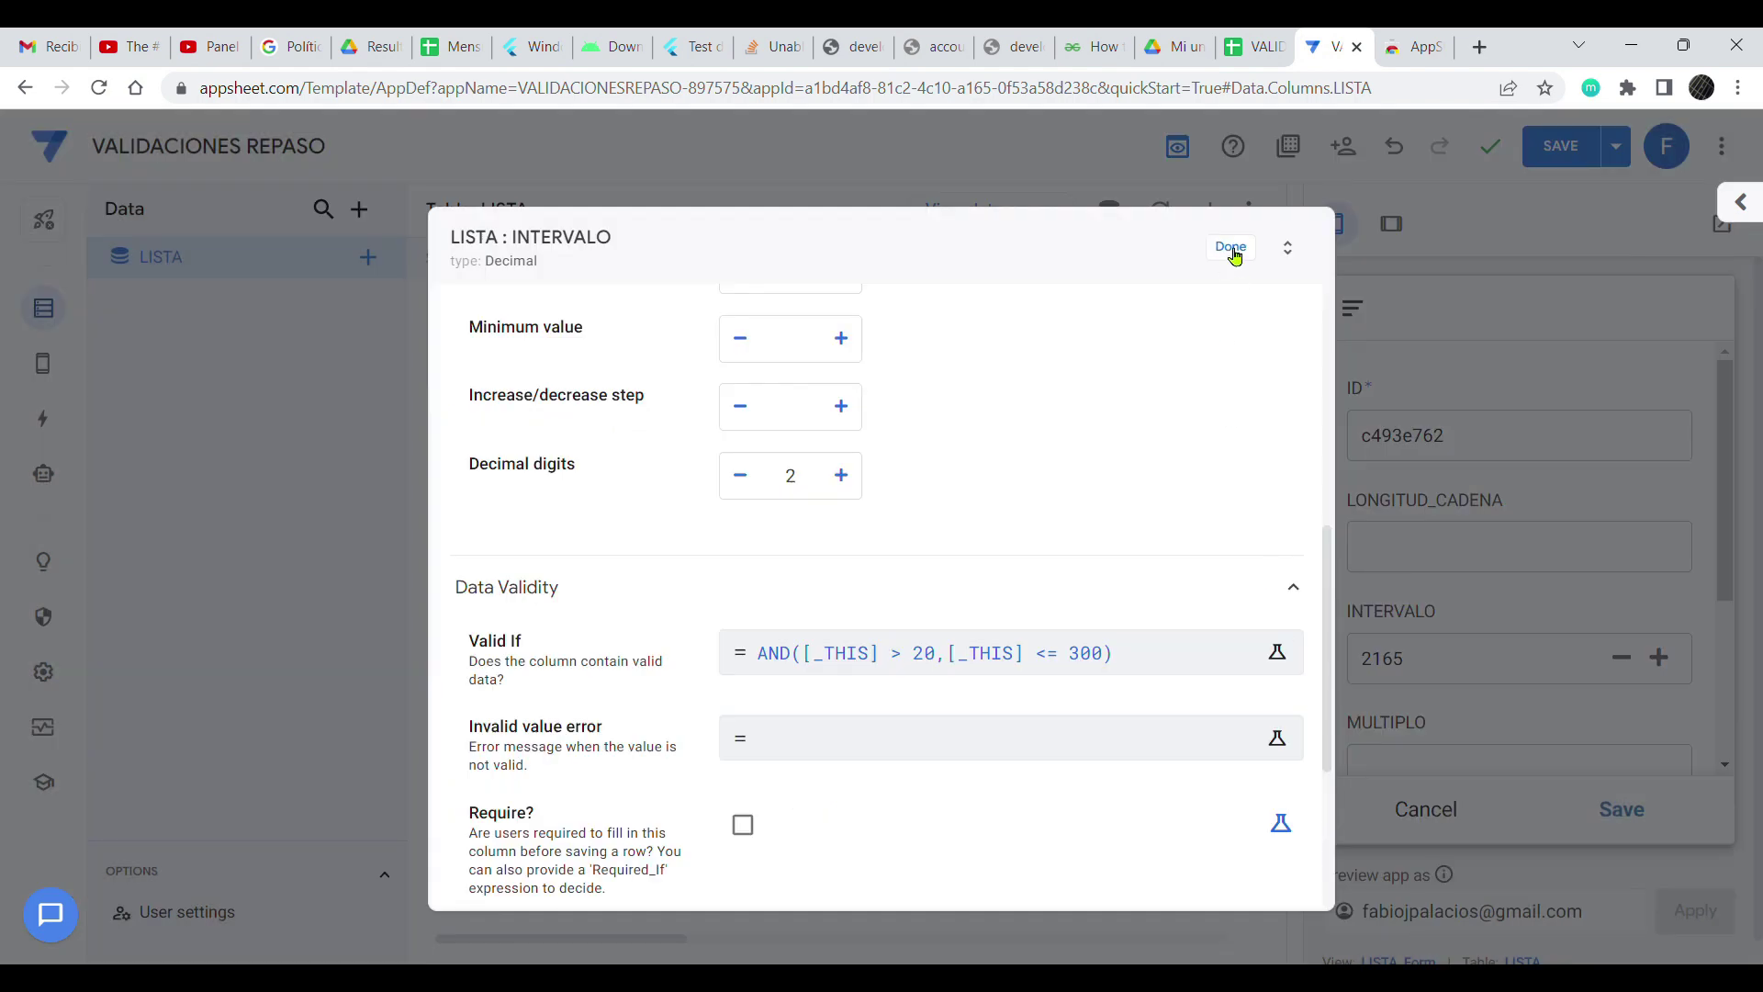
pyautogui.click(1230, 246)
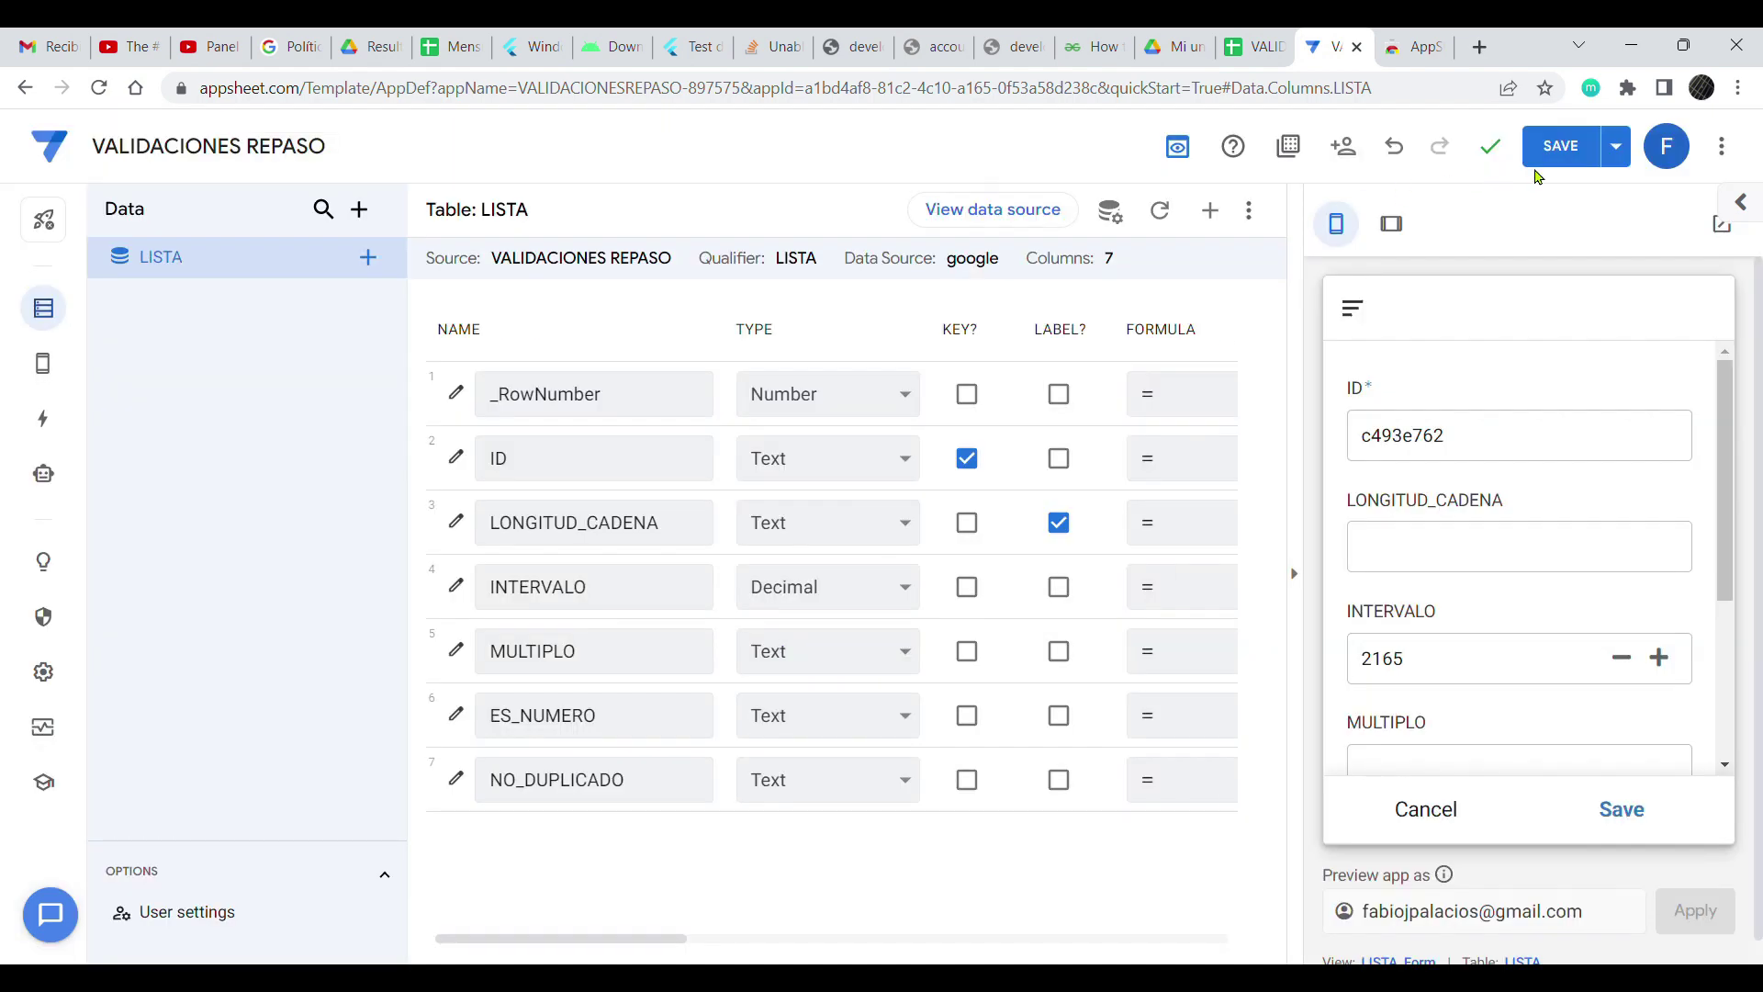
pyautogui.click(1617, 142)
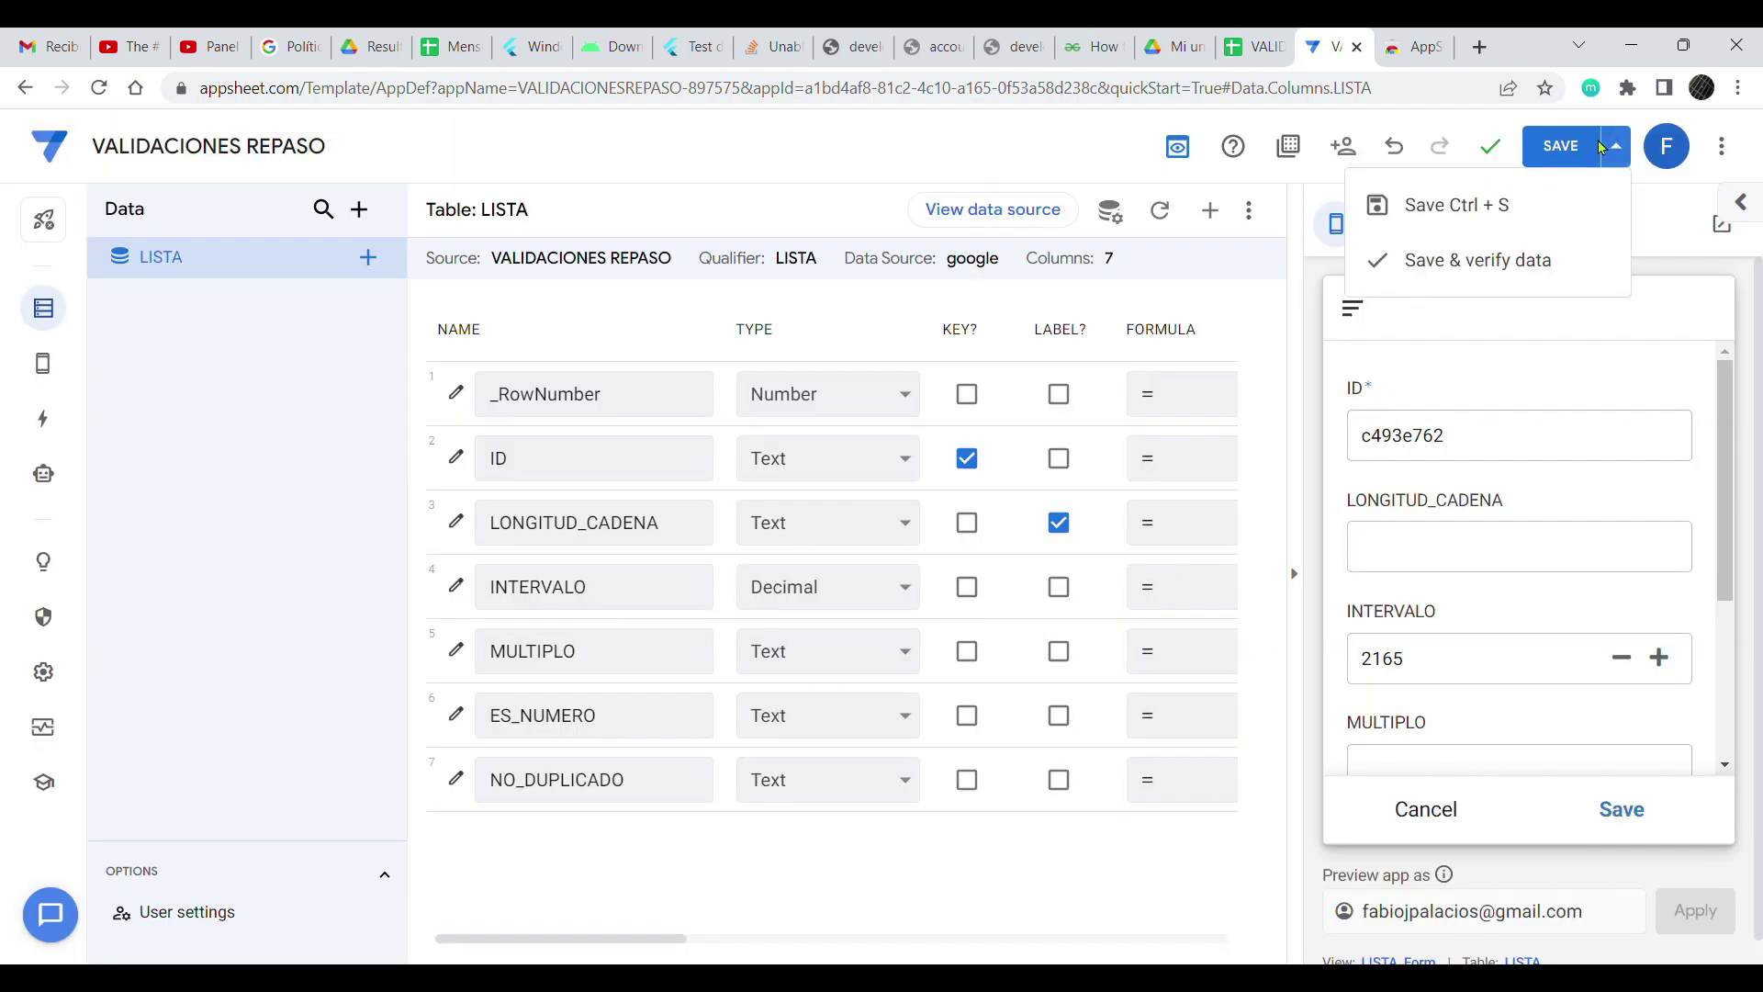
pyautogui.click(1472, 210)
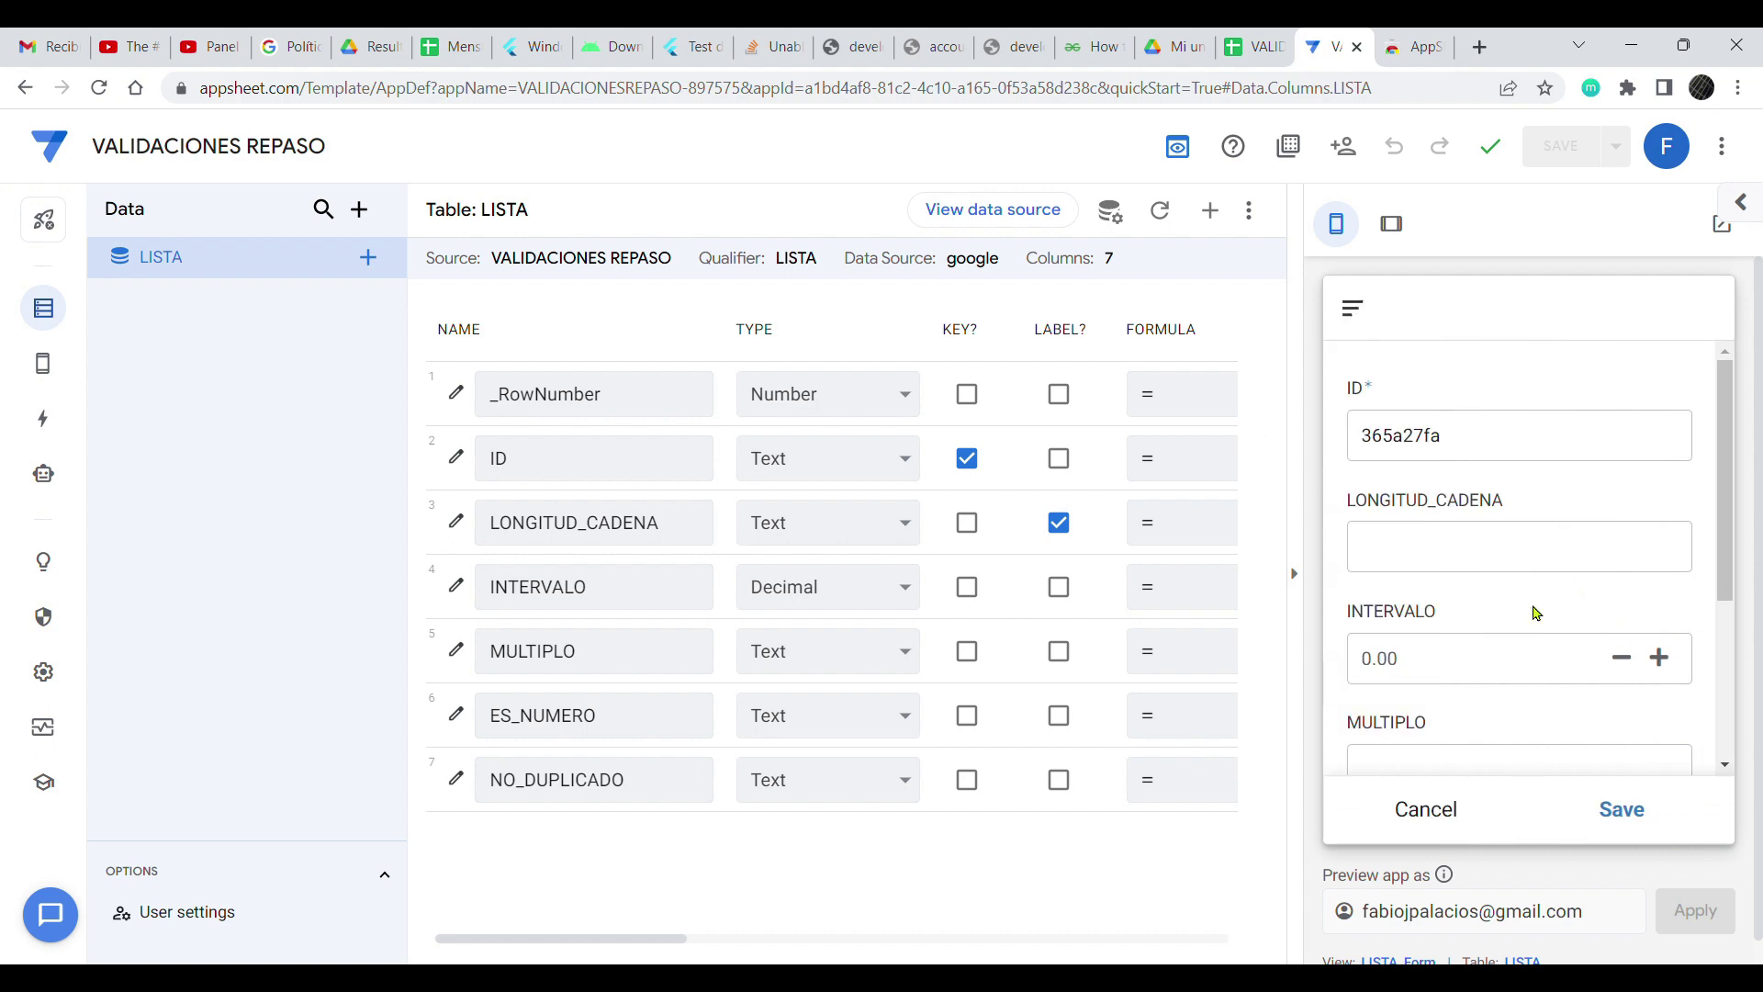
# - Test the INTERVALO validation in the preview's record form with the value 15
pyautogui.scroll(-1, 1488, 643)
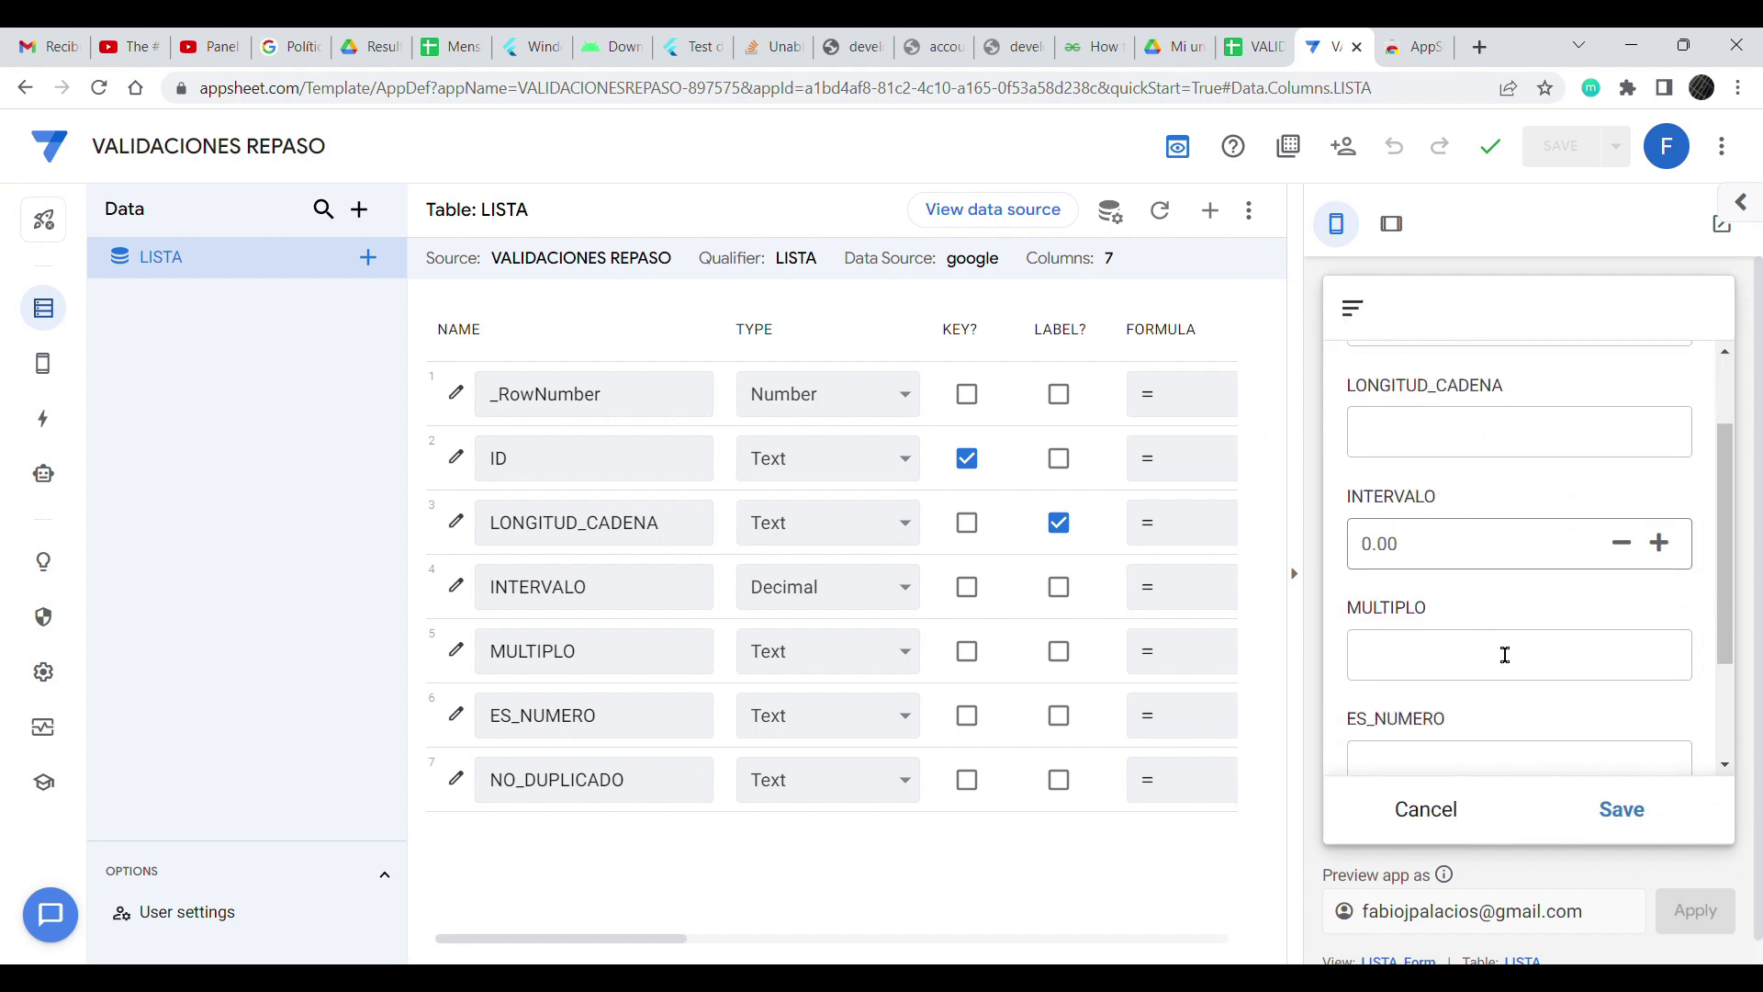
pyautogui.click(1455, 555)
pyautogui.write('15')
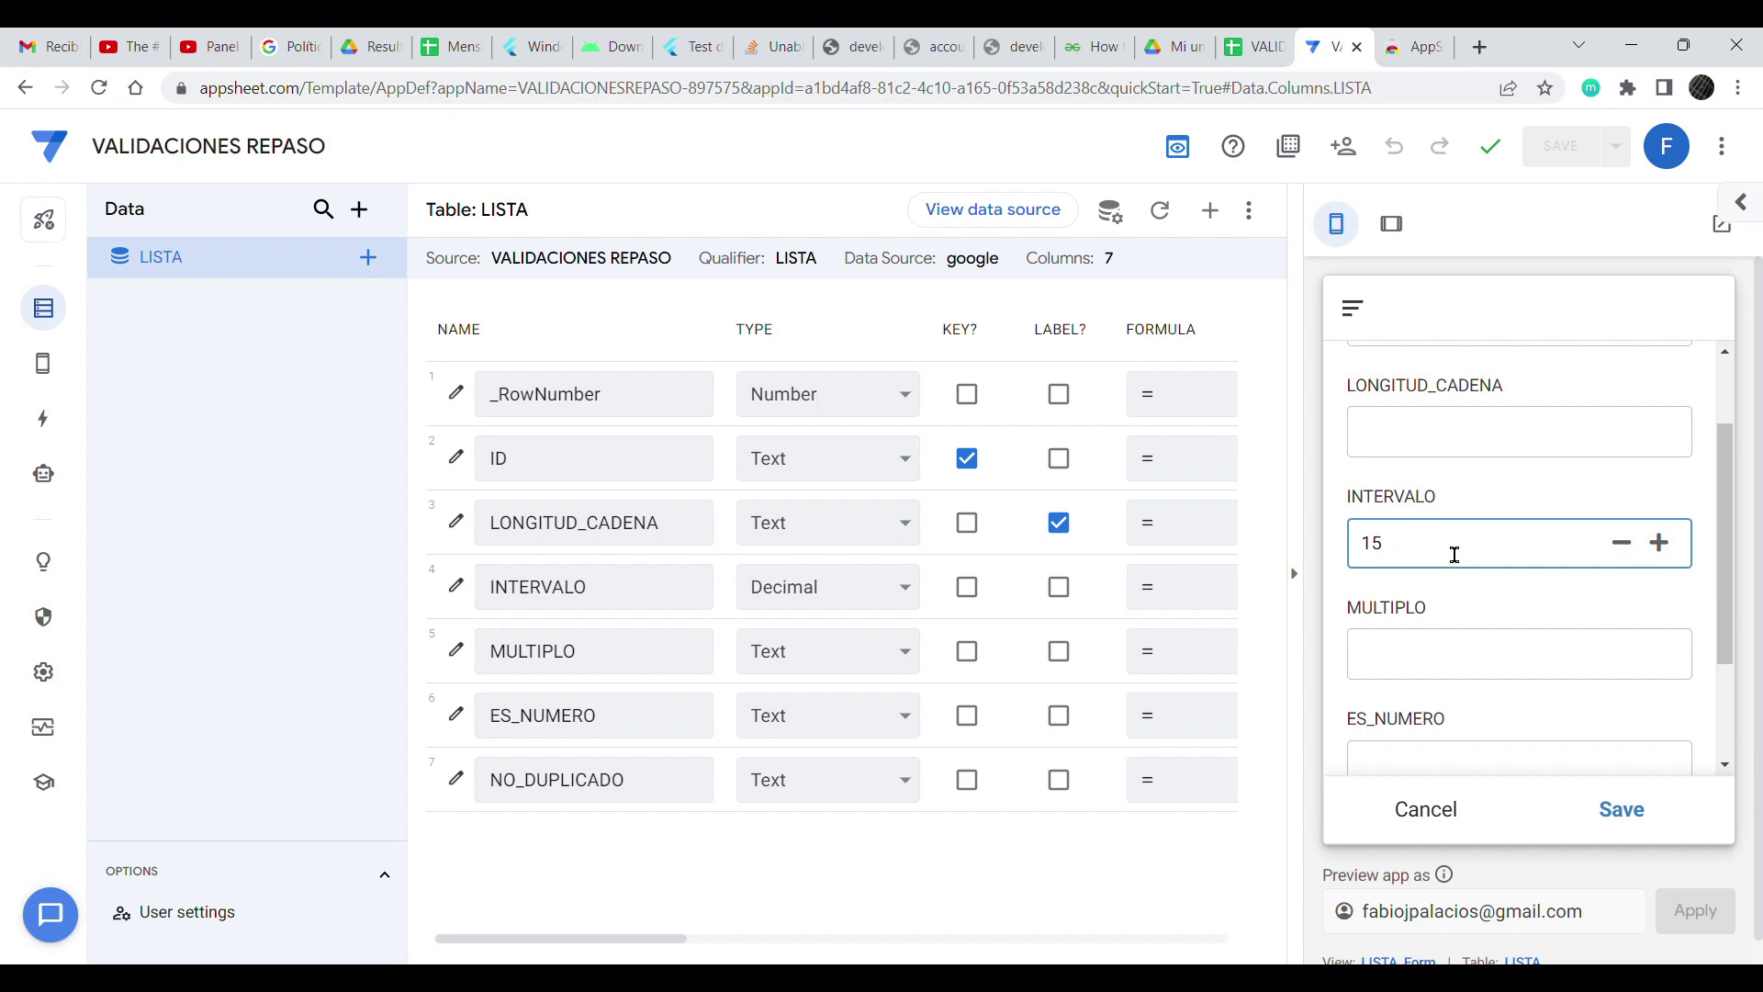
pyautogui.click(1534, 604)
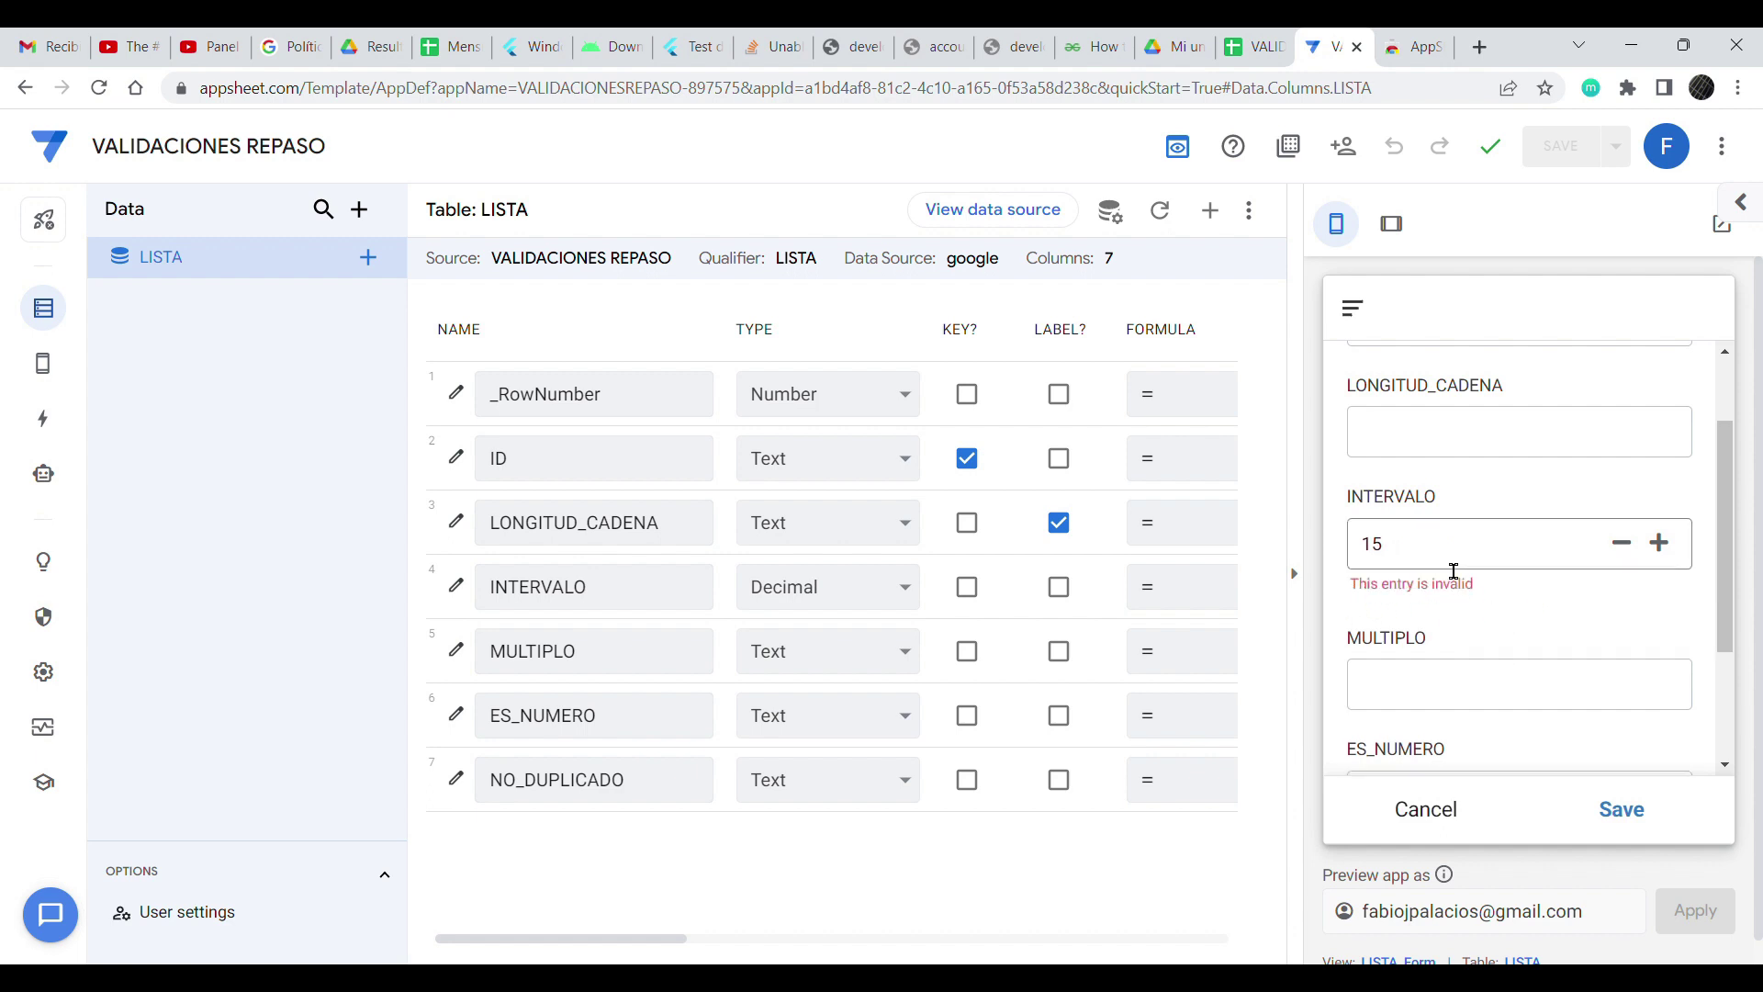
# - Test the INTERVALO validation with 21 and with 300
pyautogui.click(1419, 555)
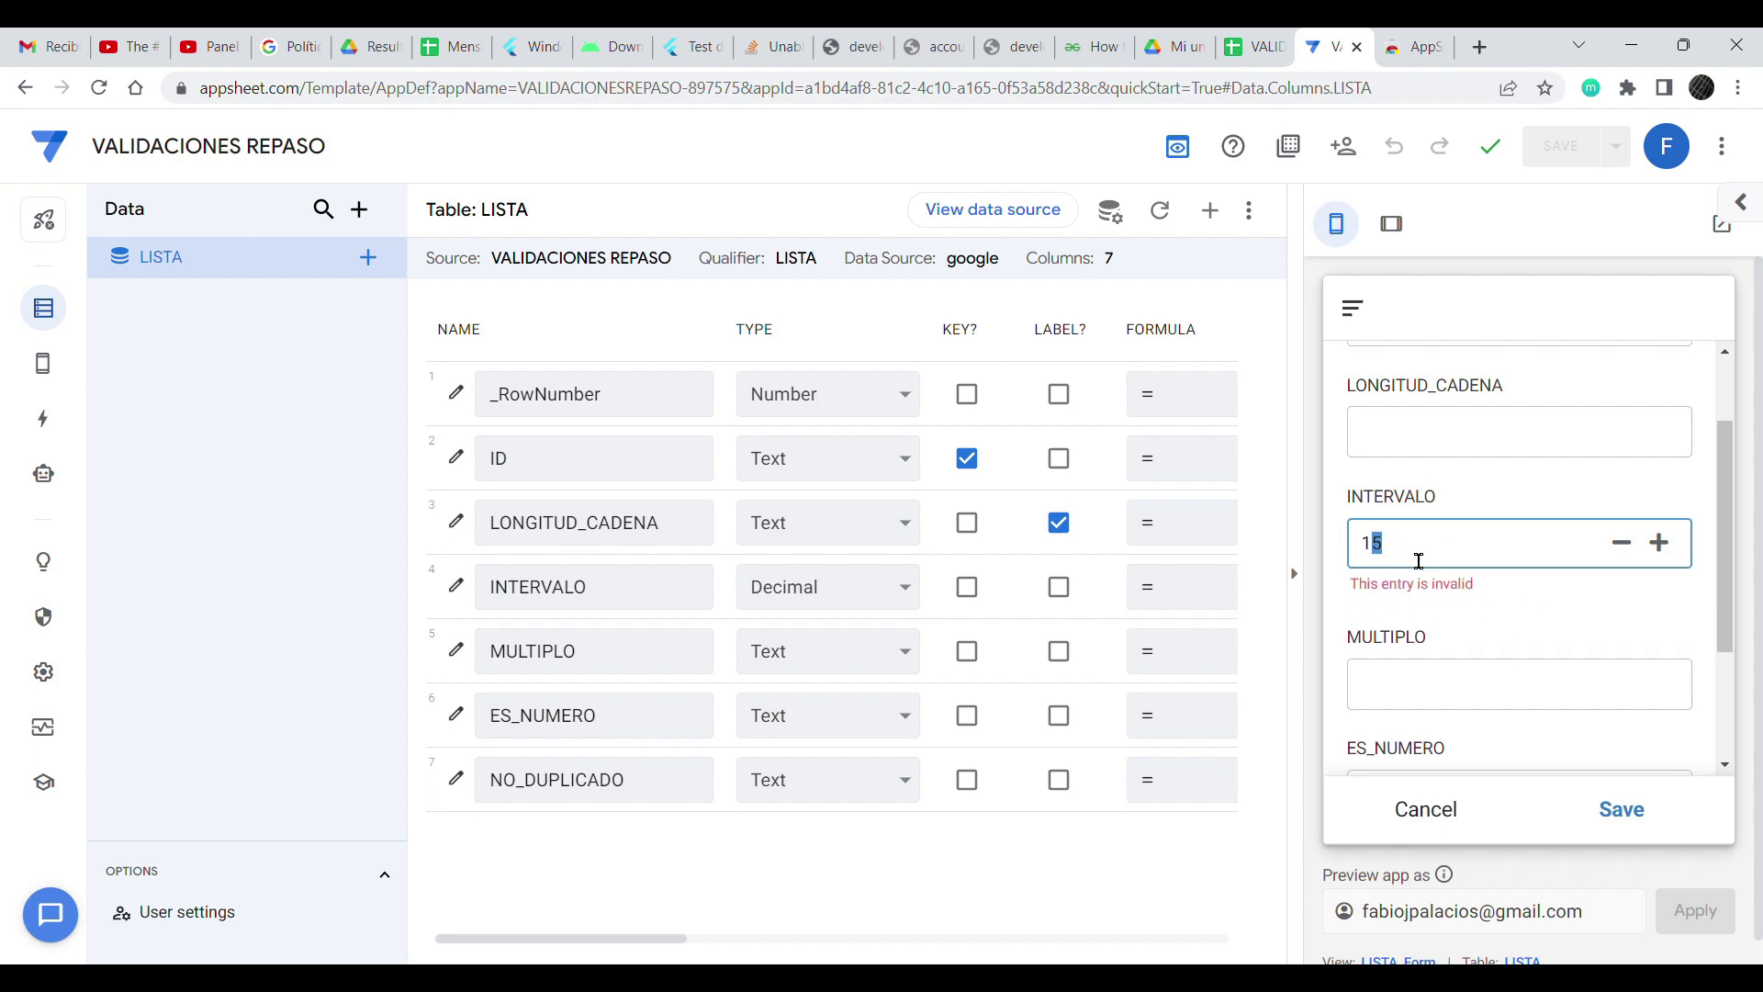
pyautogui.moveTo(1411, 560); pyautogui.dragTo(1357, 560)
pyautogui.write('20')
pyautogui.press('BackSpace')
pyautogui.write('1')
pyautogui.click(1529, 617)
pyautogui.doubleClick(1389, 544)
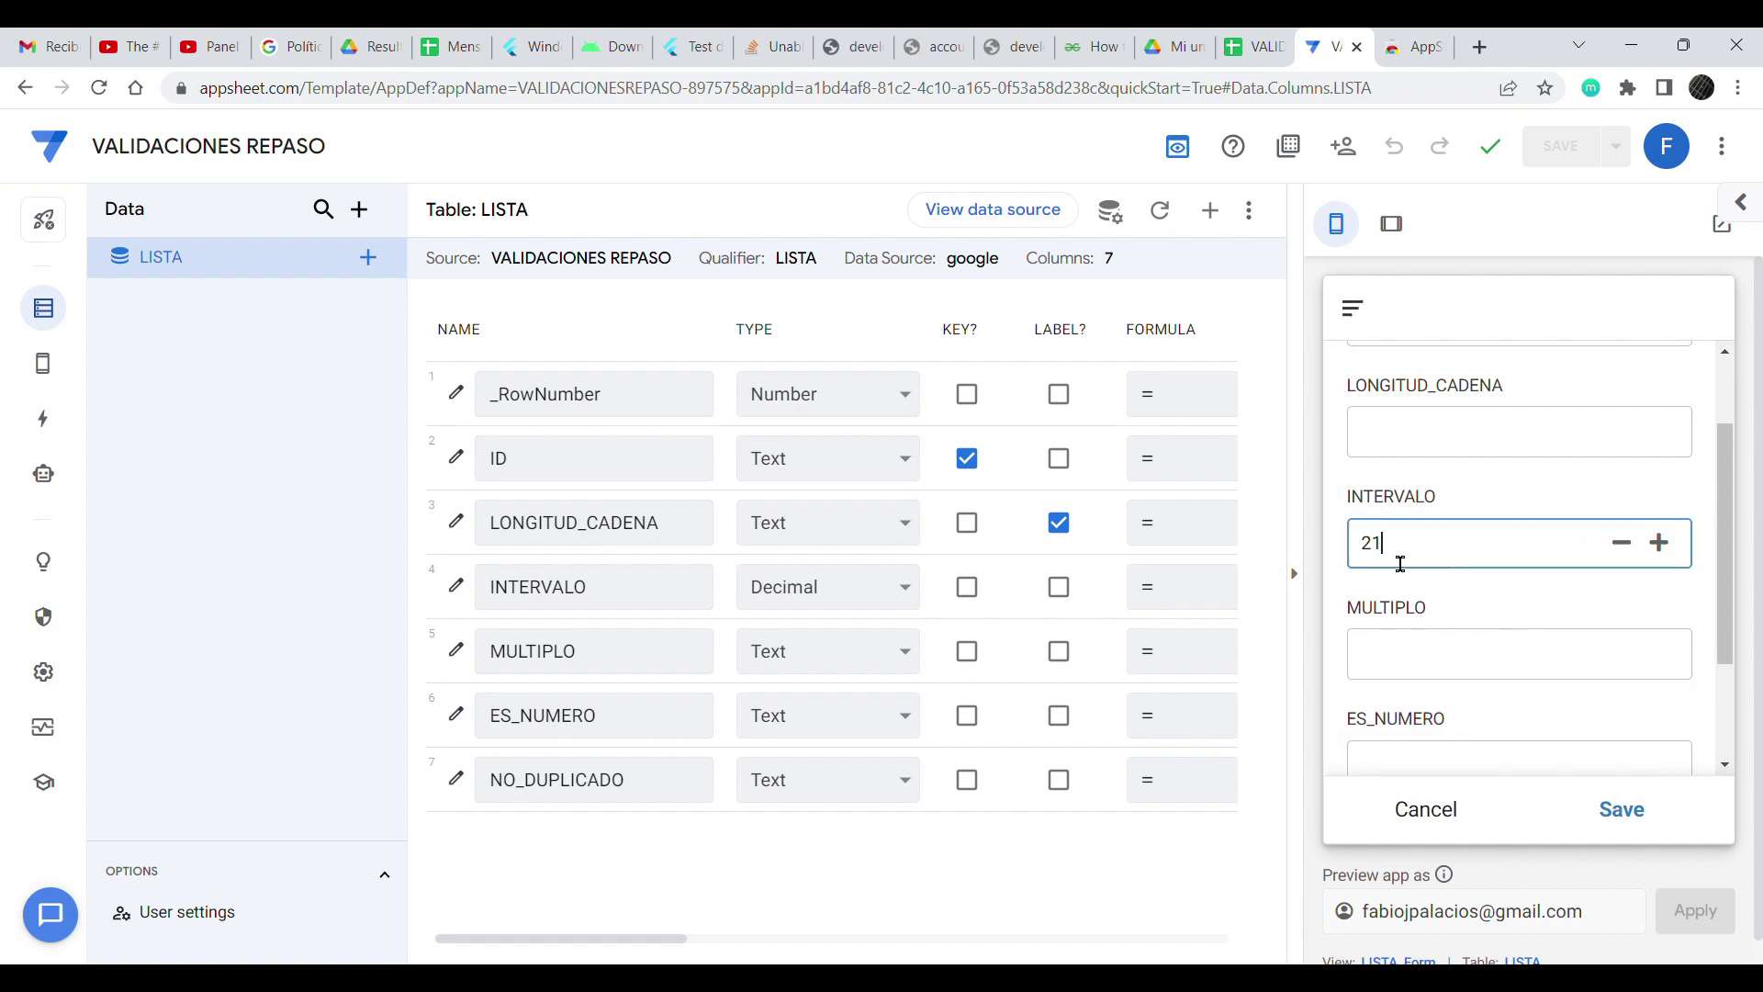
pyautogui.write('300')
pyautogui.click(1488, 592)
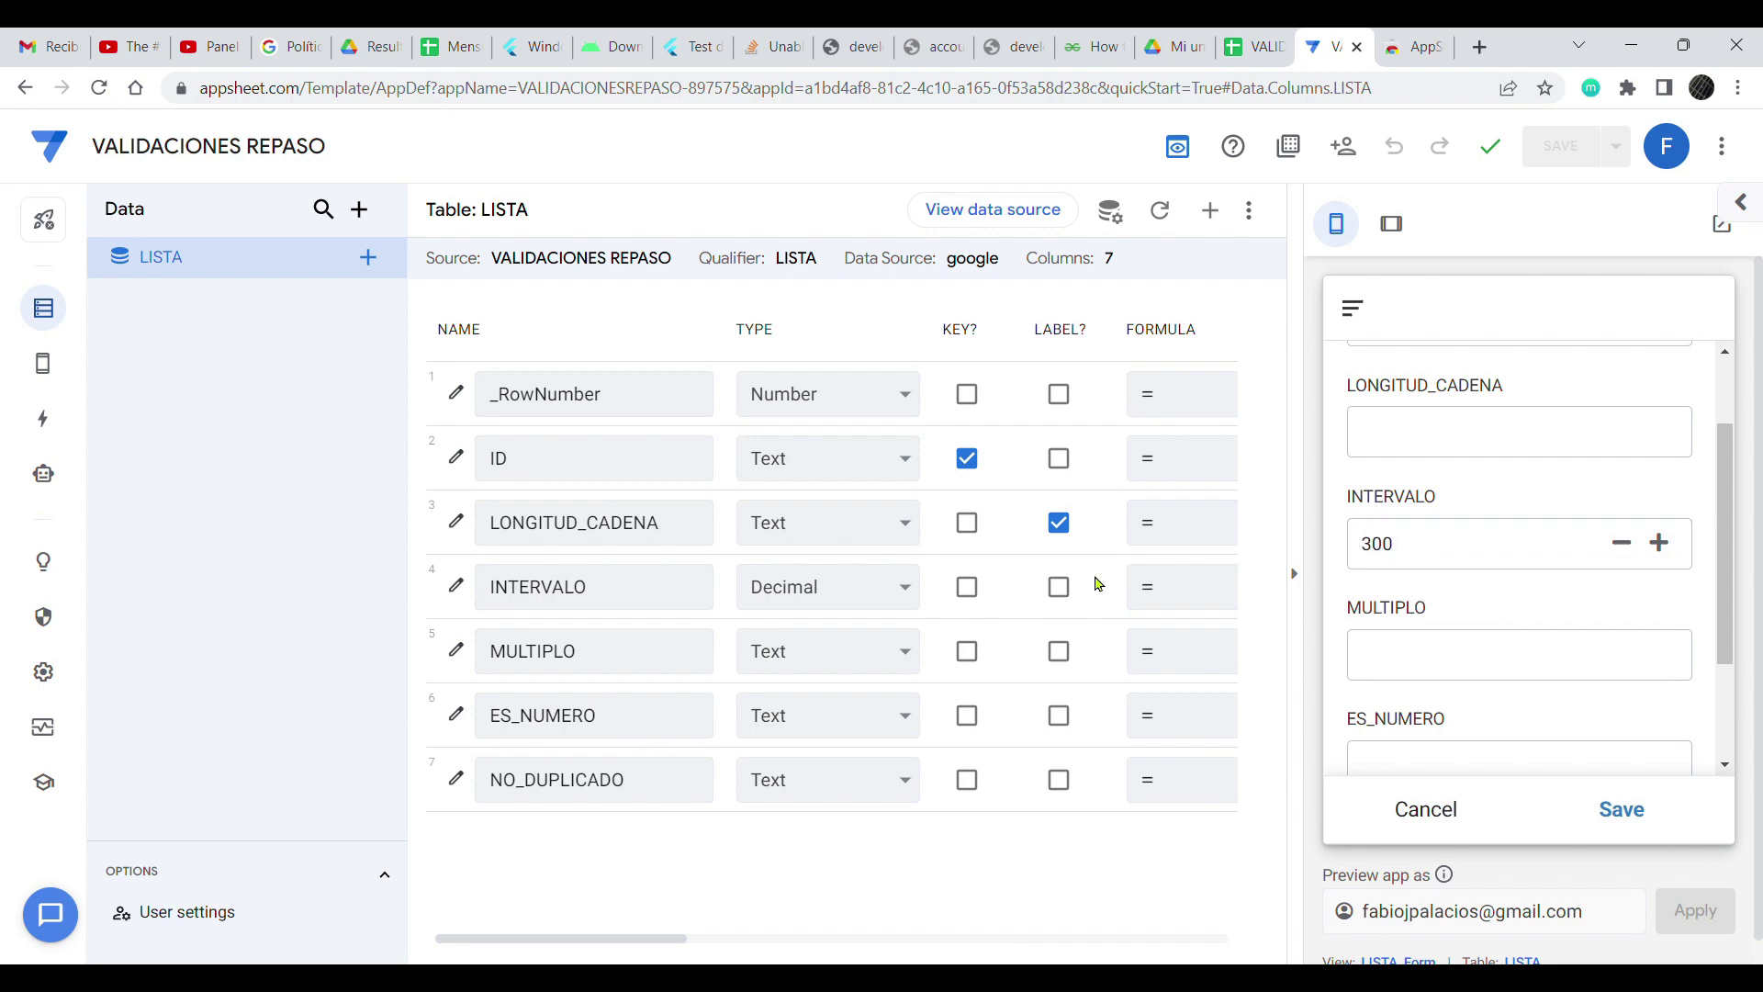
pyautogui.click(573, 520)
pyautogui.scroll(-1, 536, 827)
pyautogui.scroll(-1, 536, 843)
pyautogui.click(515, 732)
pyautogui.scroll(-1, 680, 643)
pyautogui.click(562, 524)
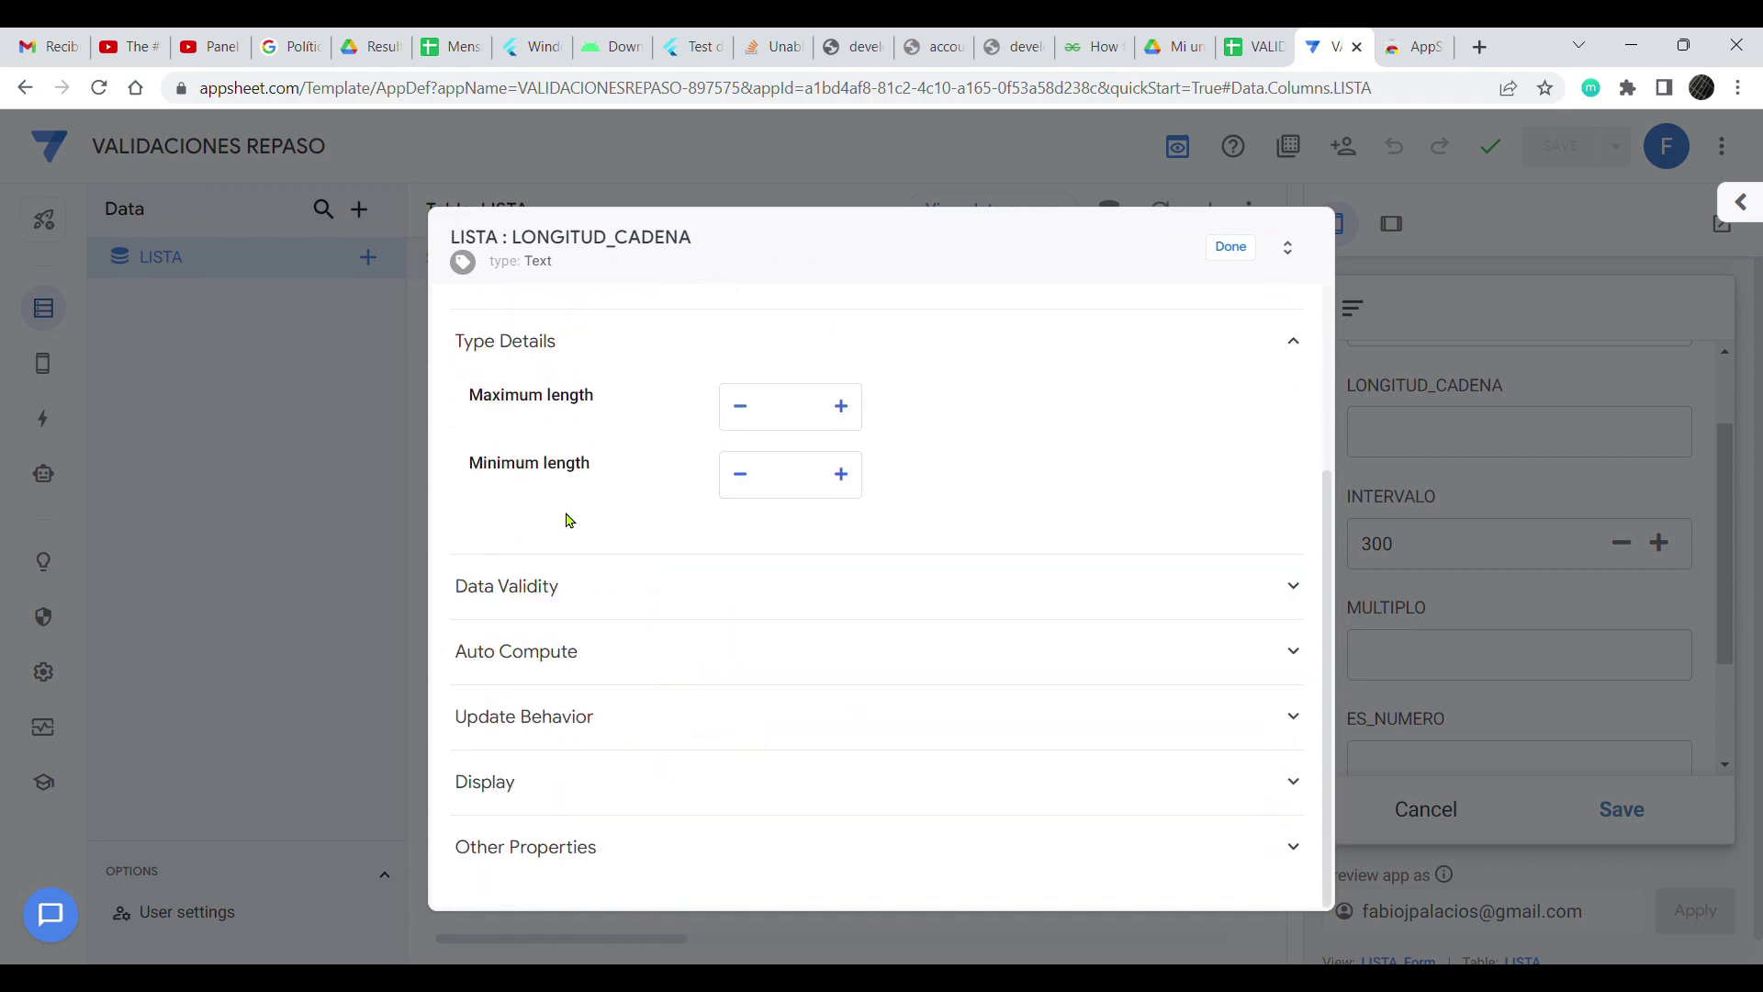
pyautogui.click(1230, 247)
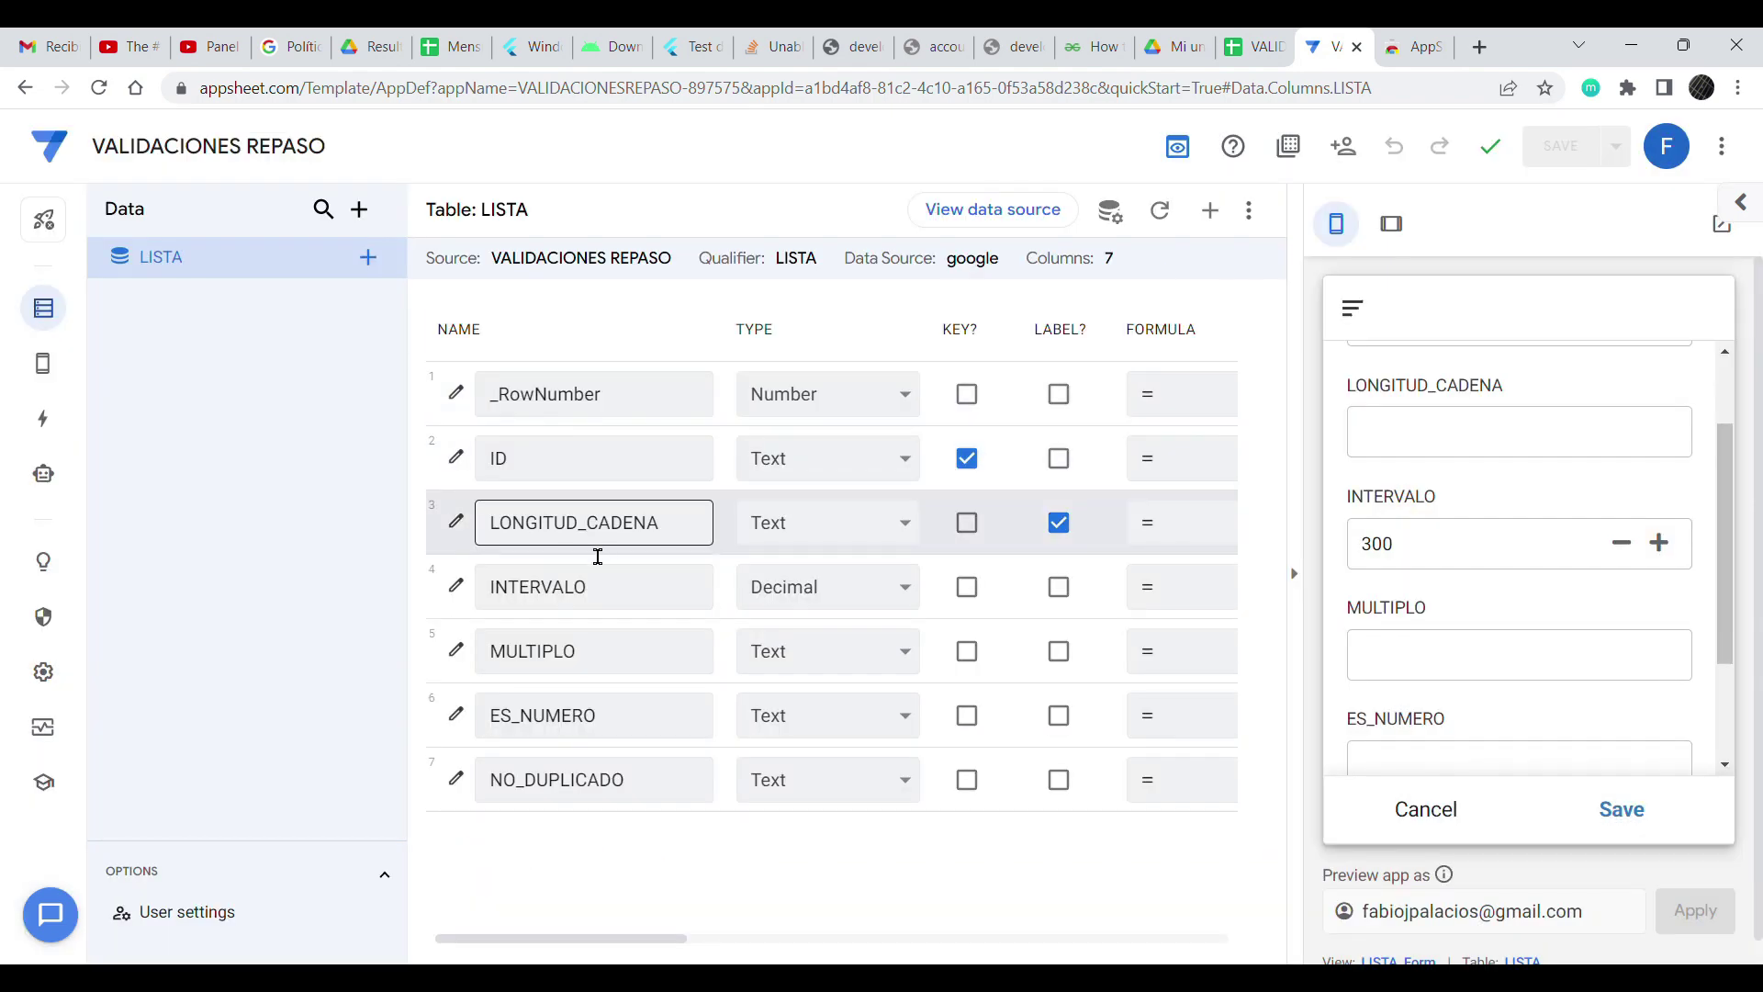
# - Review the <= operator in INTERVALO's Valid If expression and close the column settings without changing anything
pyautogui.click(492, 584)
pyautogui.scroll(-5, 740, 720)
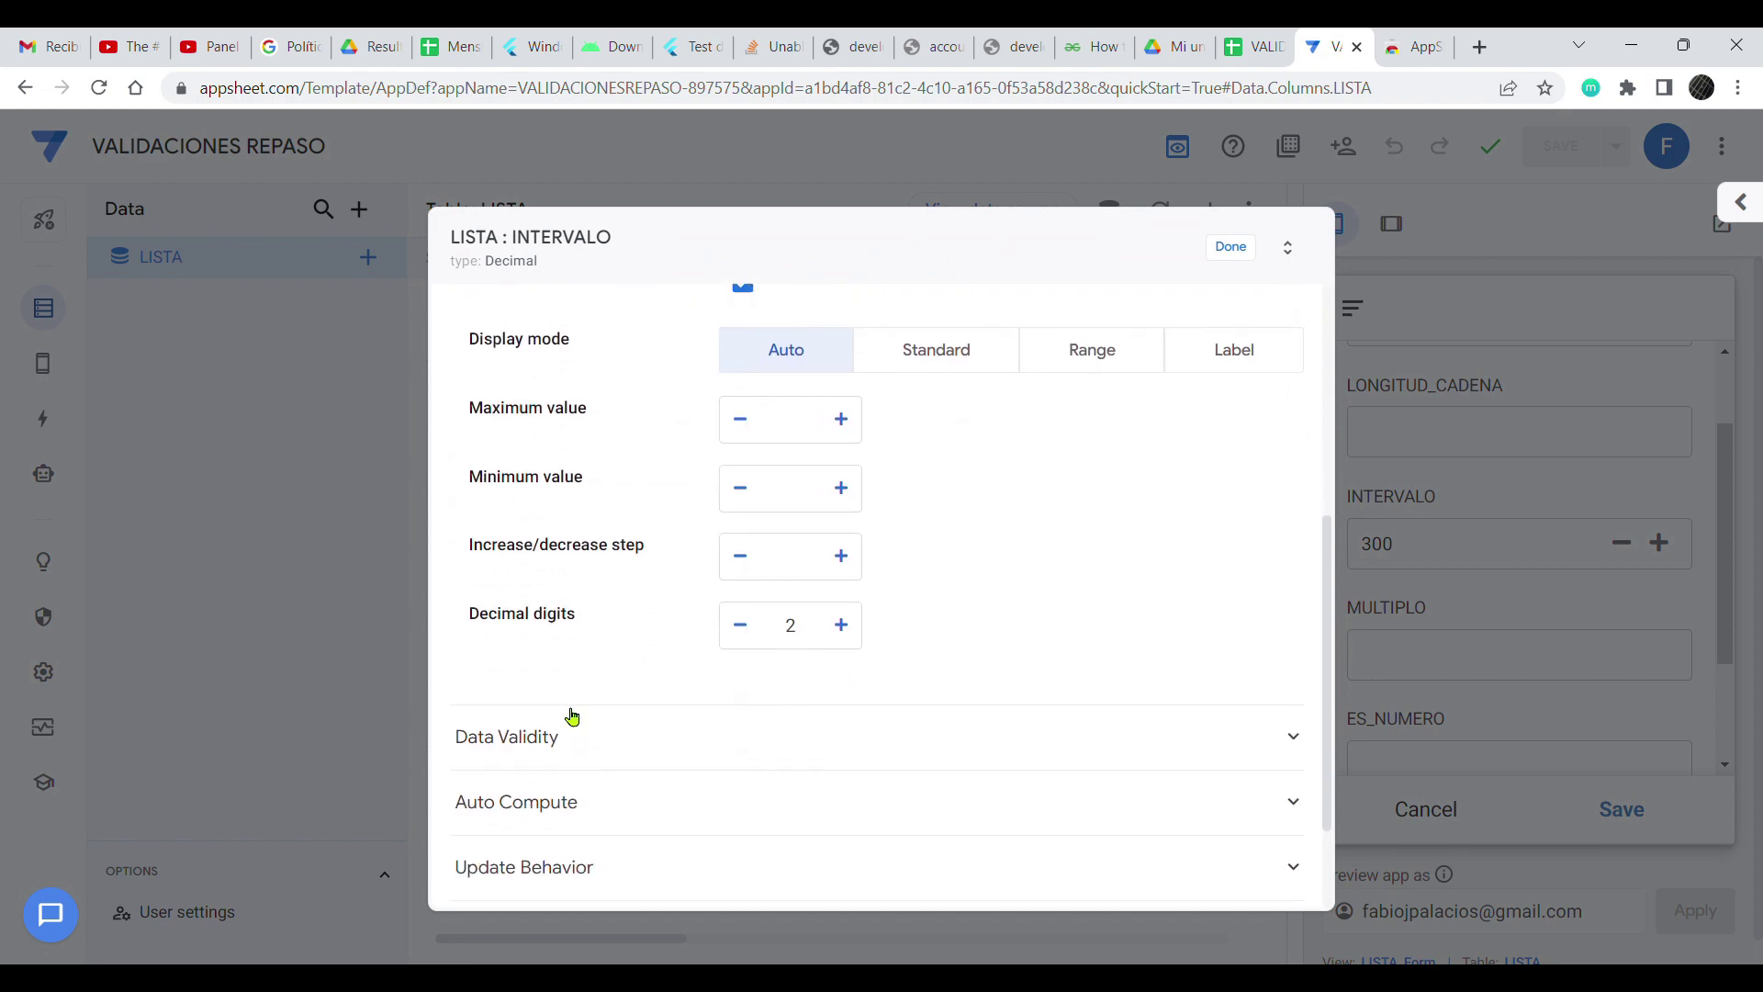
pyautogui.click(531, 746)
pyautogui.click(916, 815)
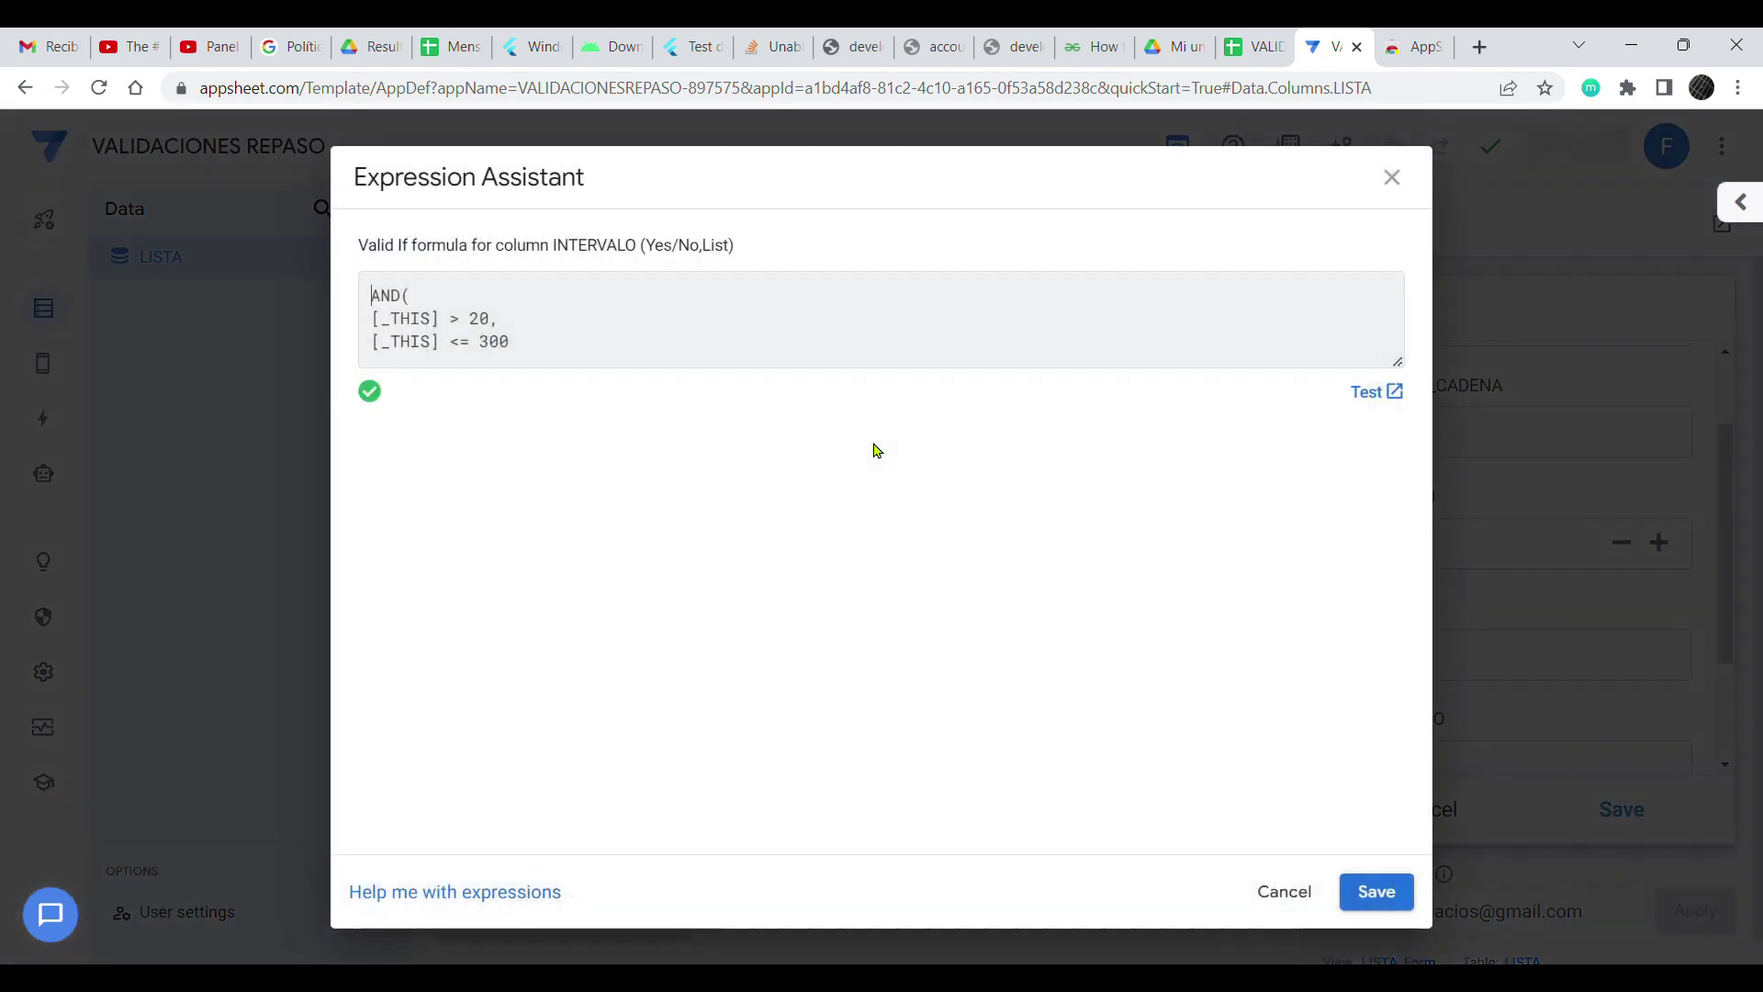
pyautogui.click(507, 334)
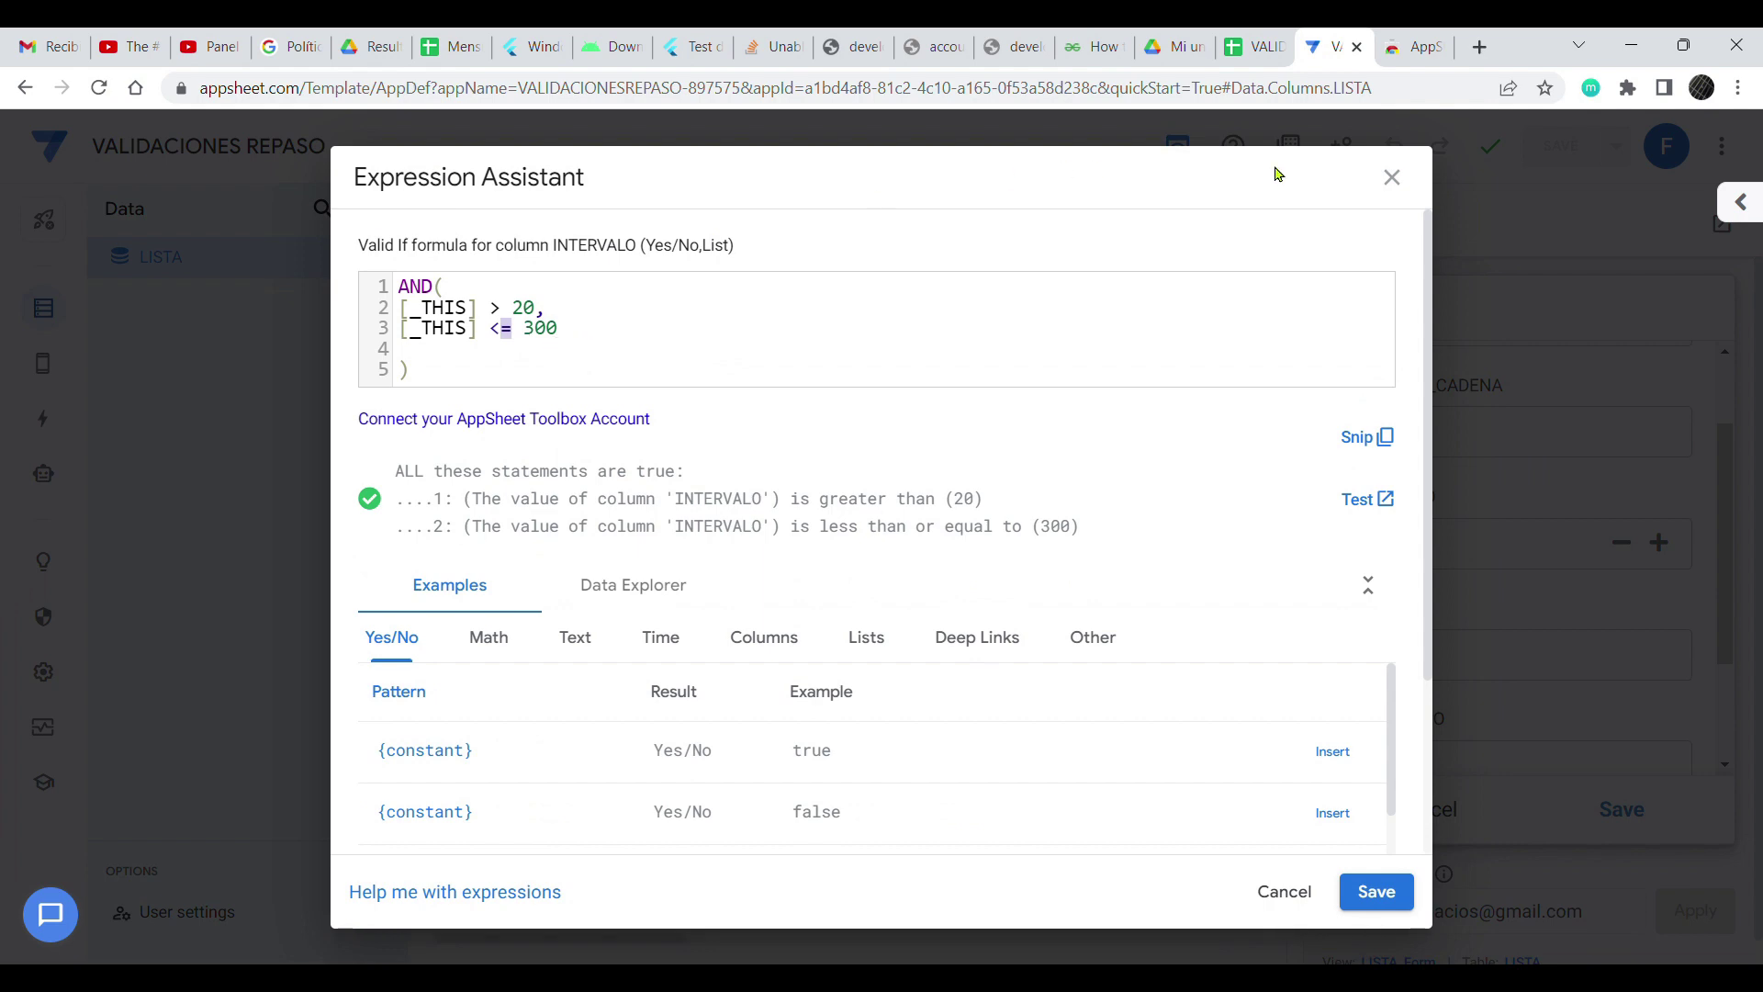
pyautogui.click(1392, 179)
pyautogui.click(1242, 252)
# - Replace the INTERVALO value in the record form with 320 to test the upper limit
pyautogui.moveTo(1491, 556); pyautogui.dragTo(1326, 552)
pyautogui.write('320')
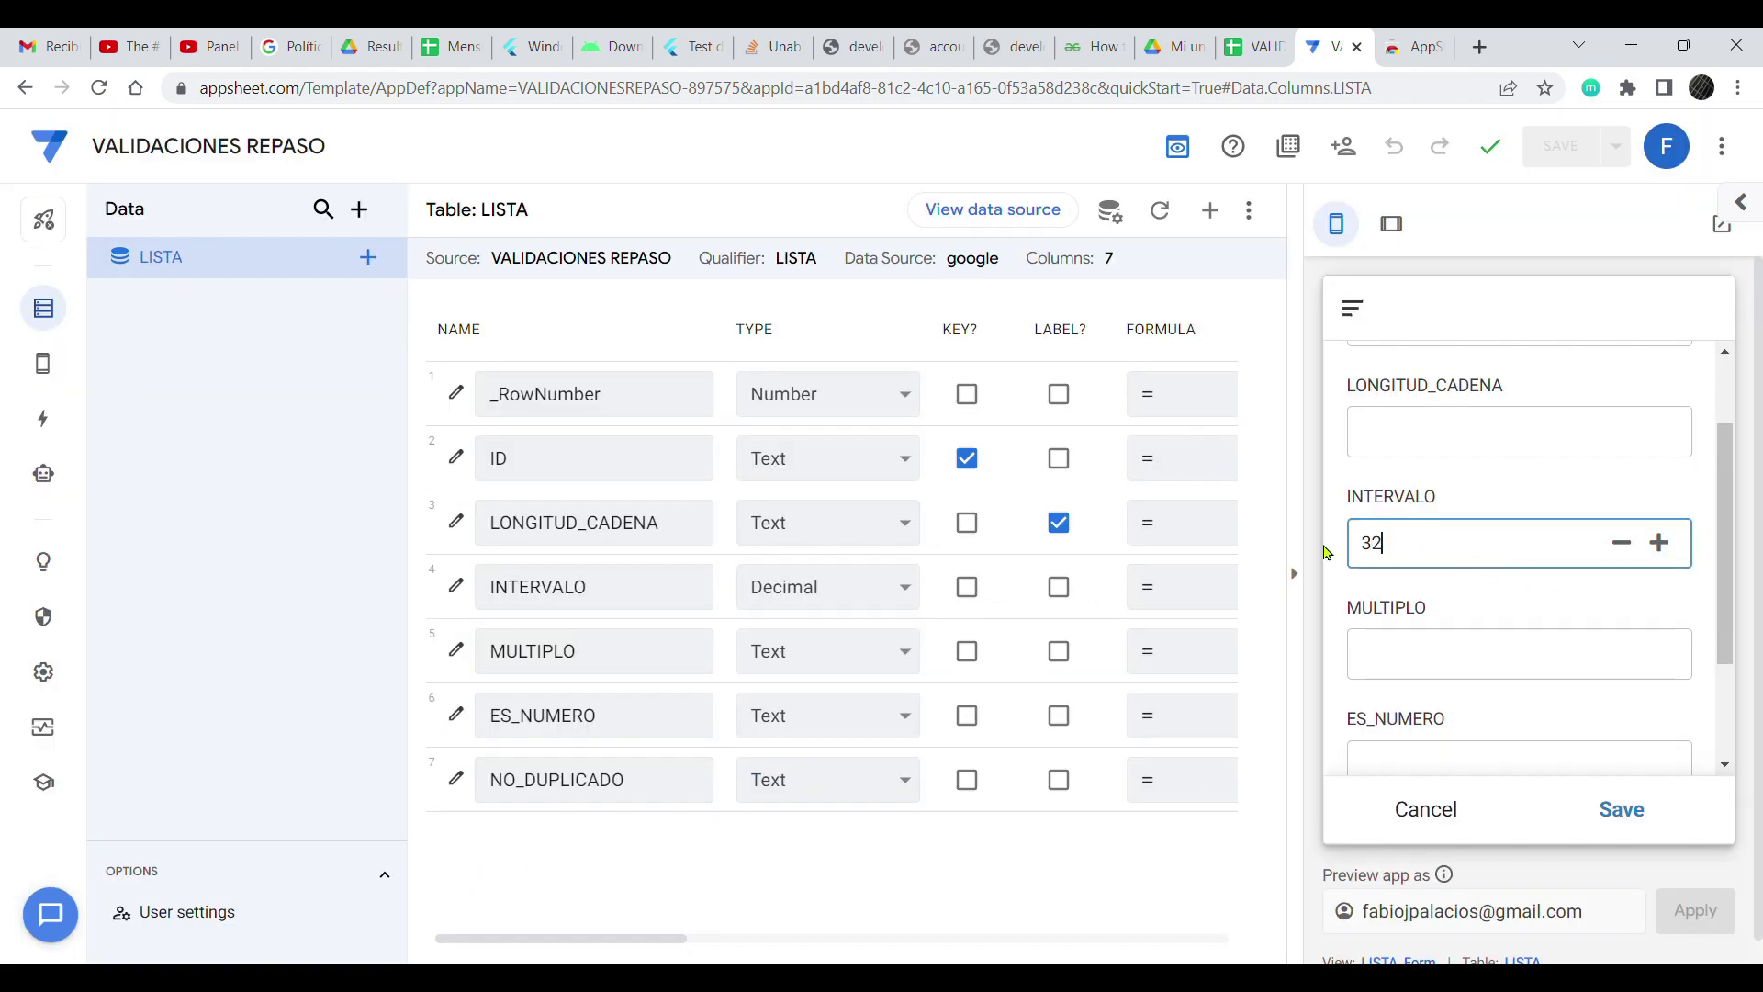
pyautogui.click(1532, 601)
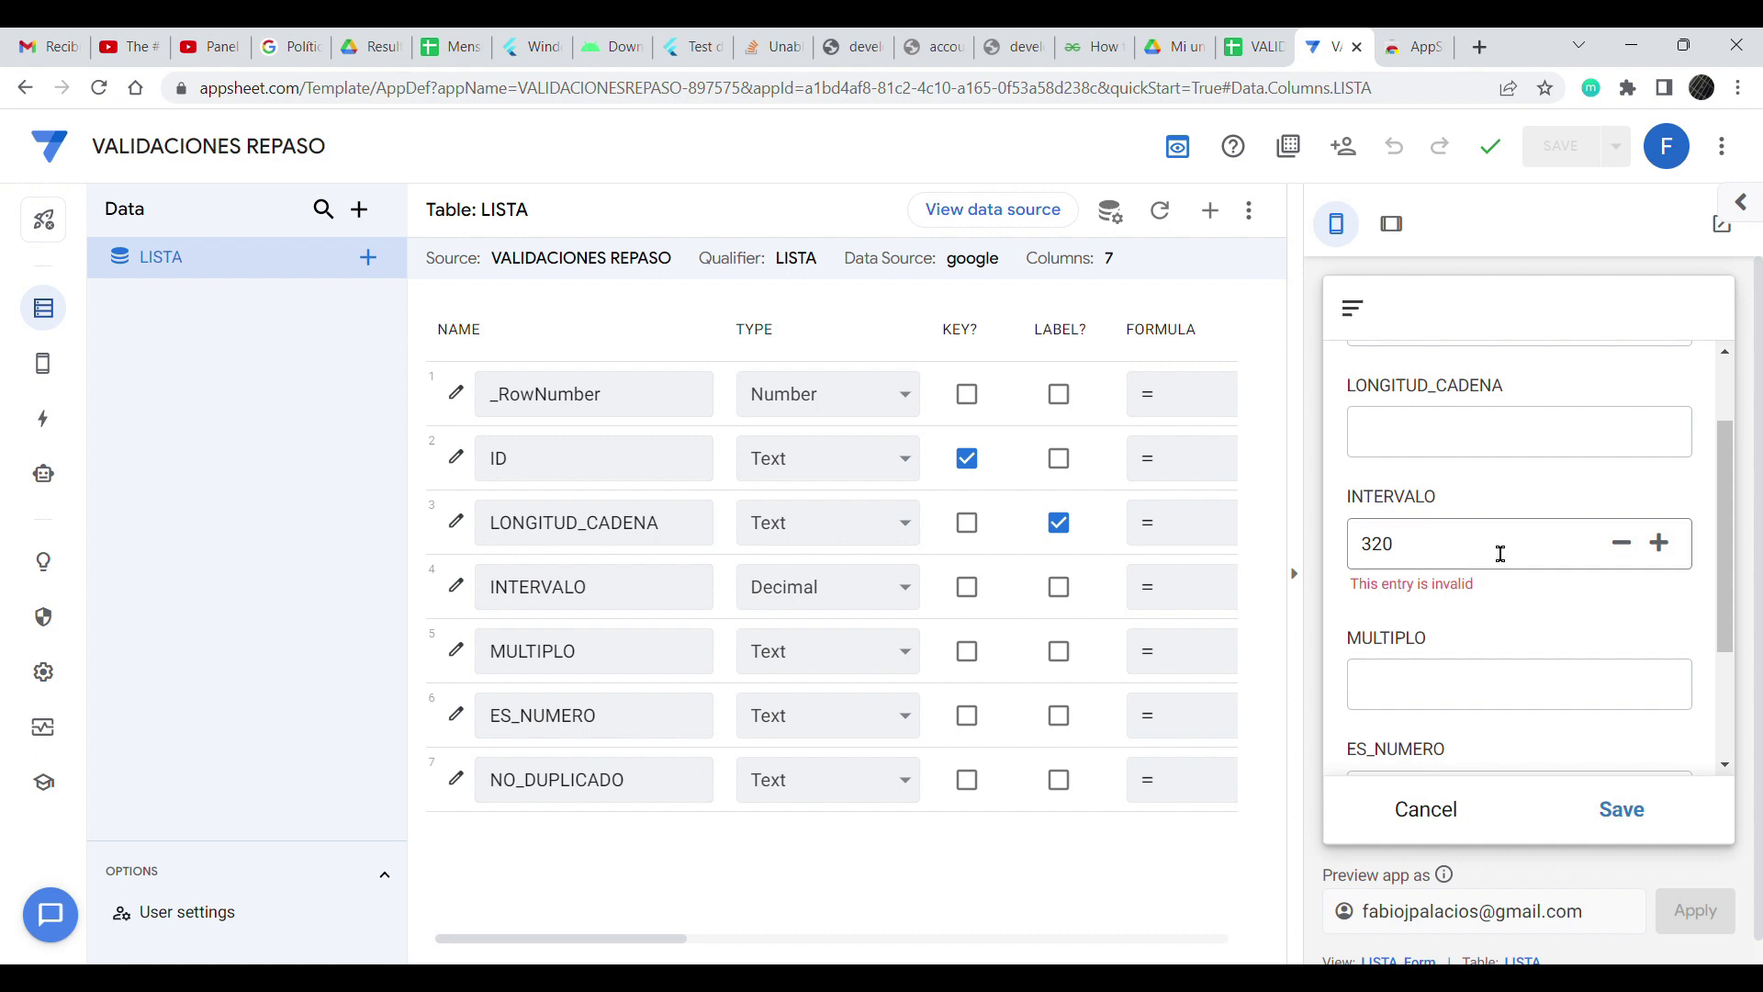
# - Enter 27 as MULTIPLO in the record form
pyautogui.scroll(-2, 1485, 685)
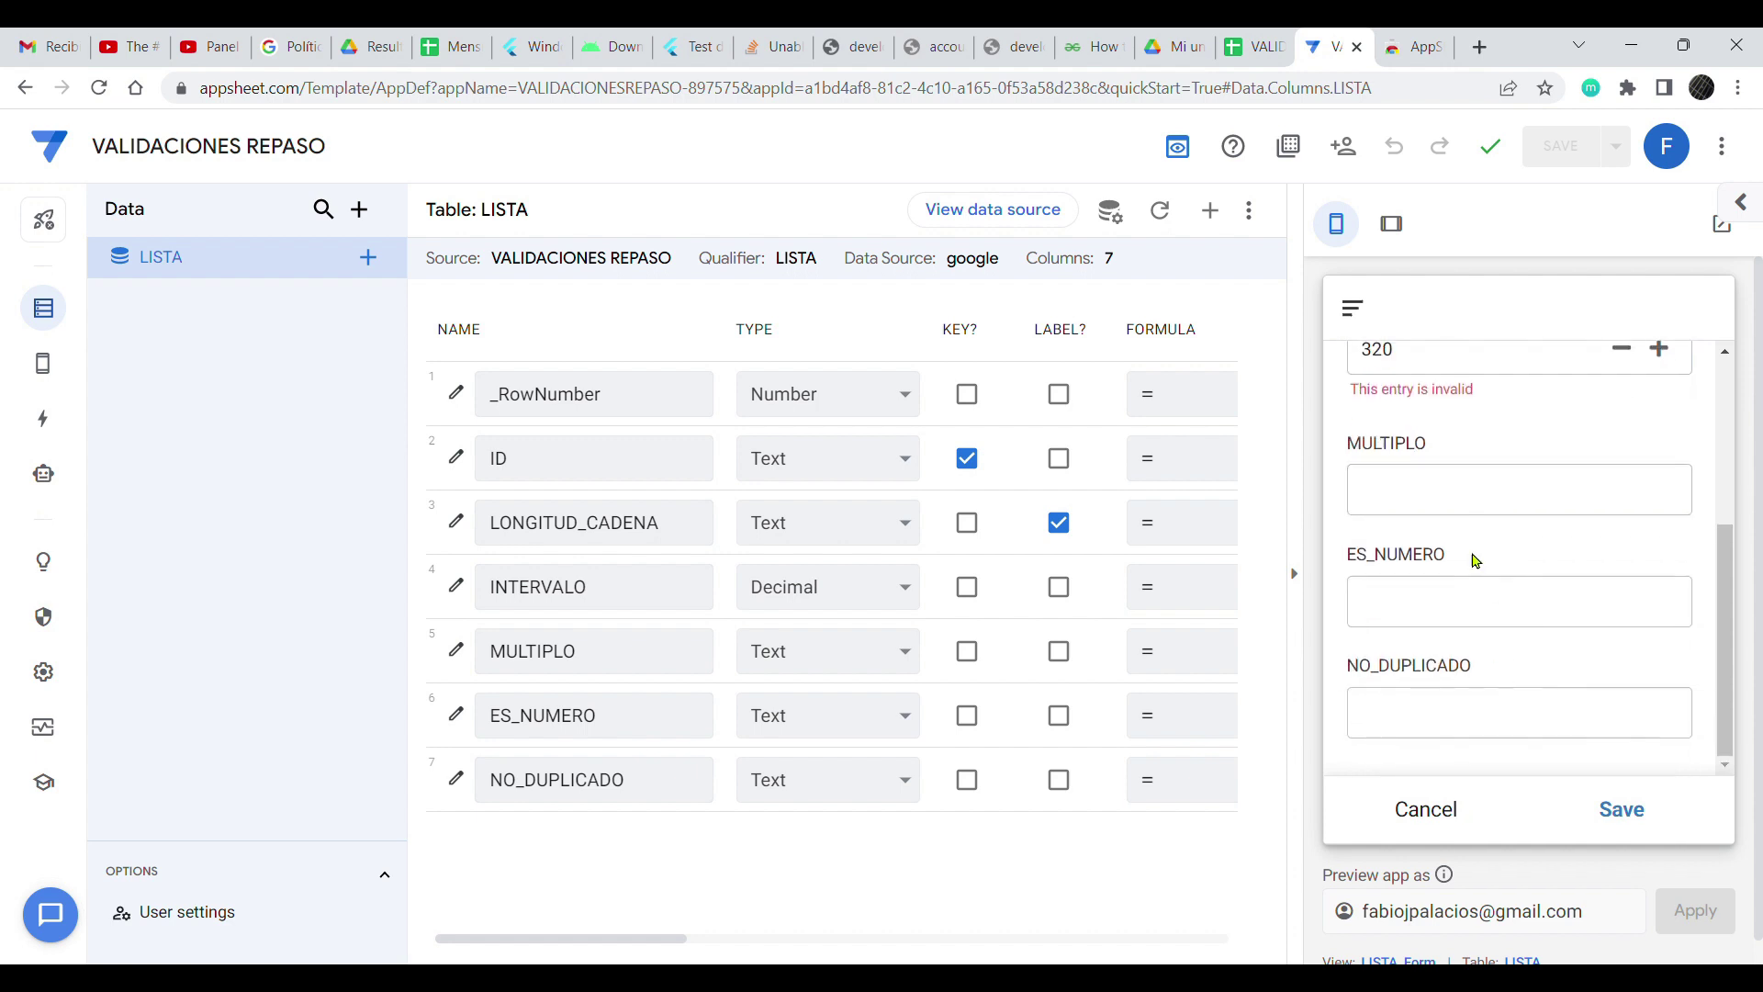
pyautogui.click(1448, 492)
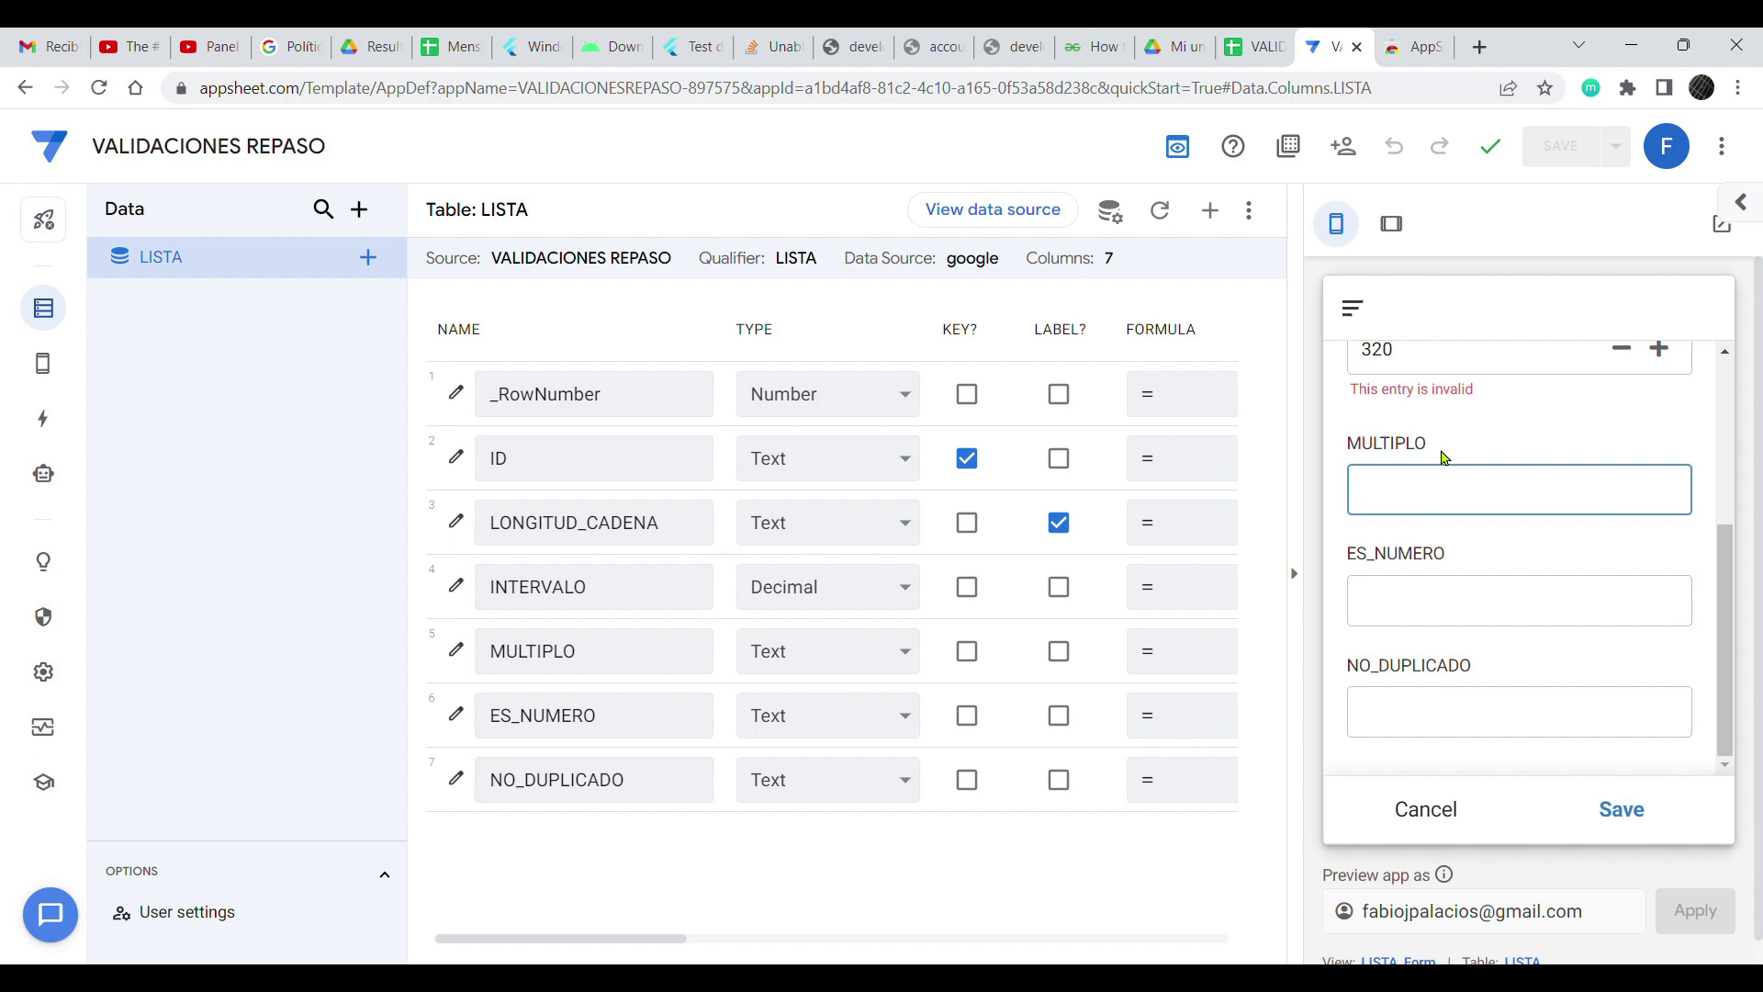
pyautogui.write('27')
pyautogui.doubleClick(1418, 504)
pyautogui.click(1462, 507)
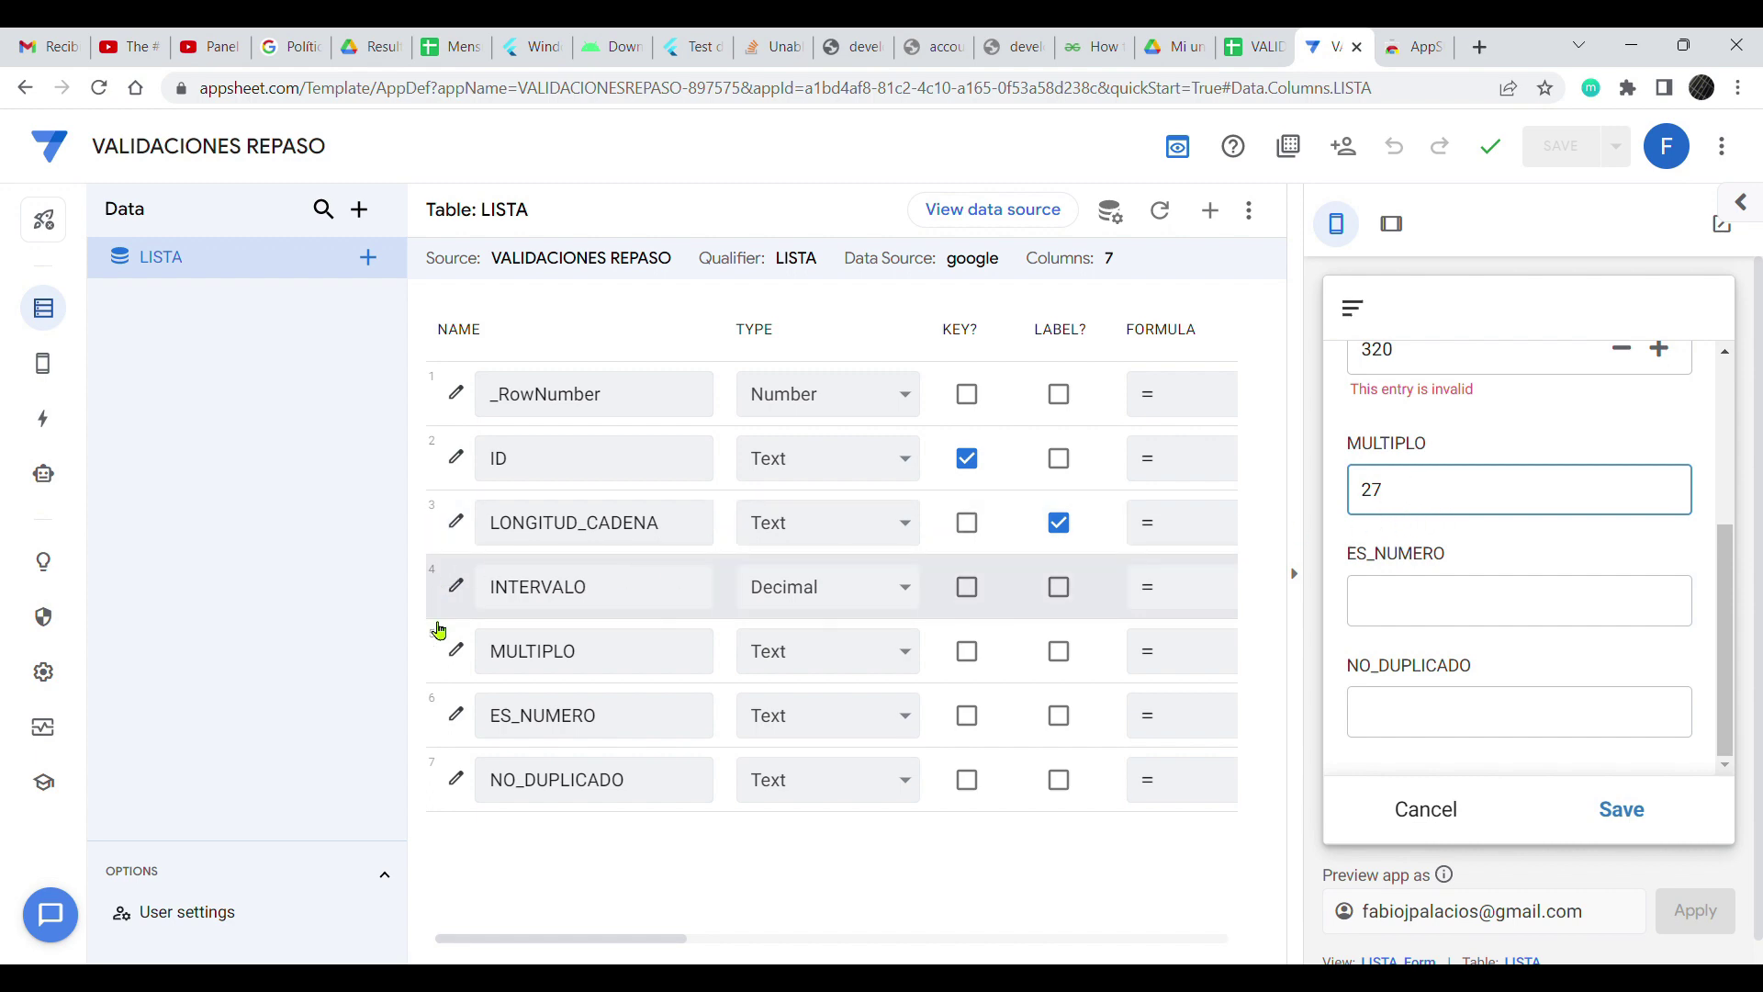
# - Enter MOD([_THIS], 5) = 0 as the Valid If expression of the MULTIPLO column
pyautogui.click(460, 648)
pyautogui.scroll(-3, 648, 552)
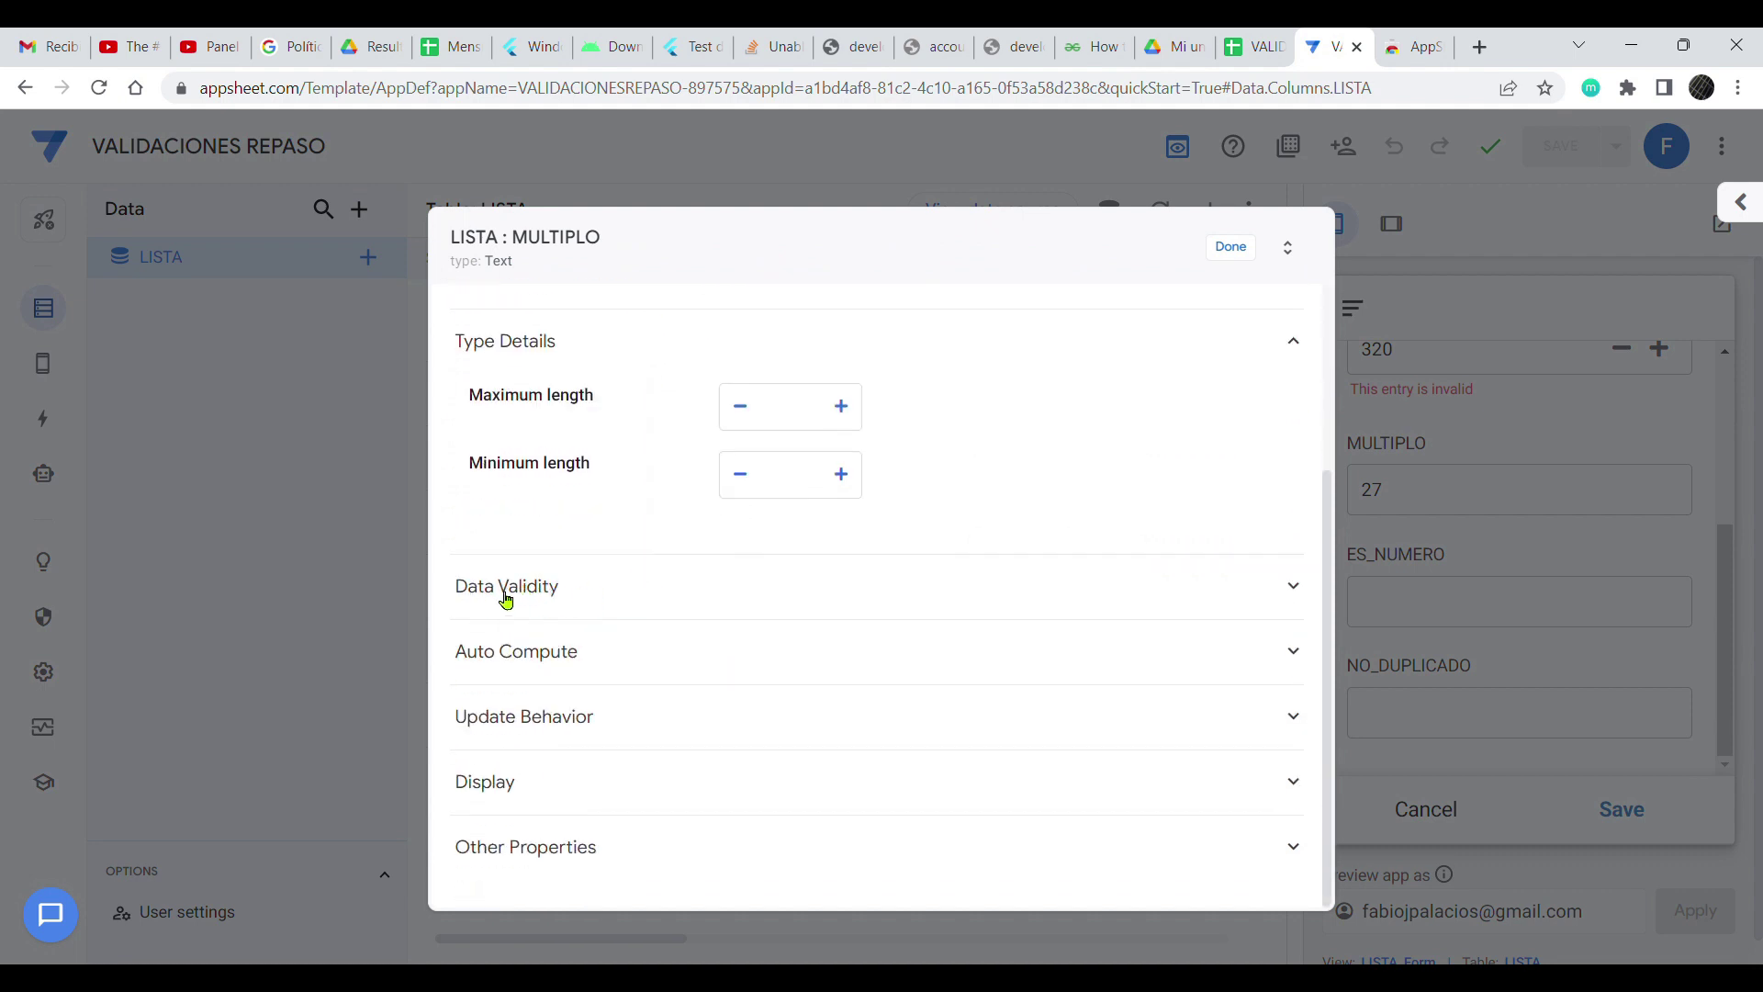
pyautogui.click(519, 588)
pyautogui.moveTo(472, 643); pyautogui.dragTo(557, 648)
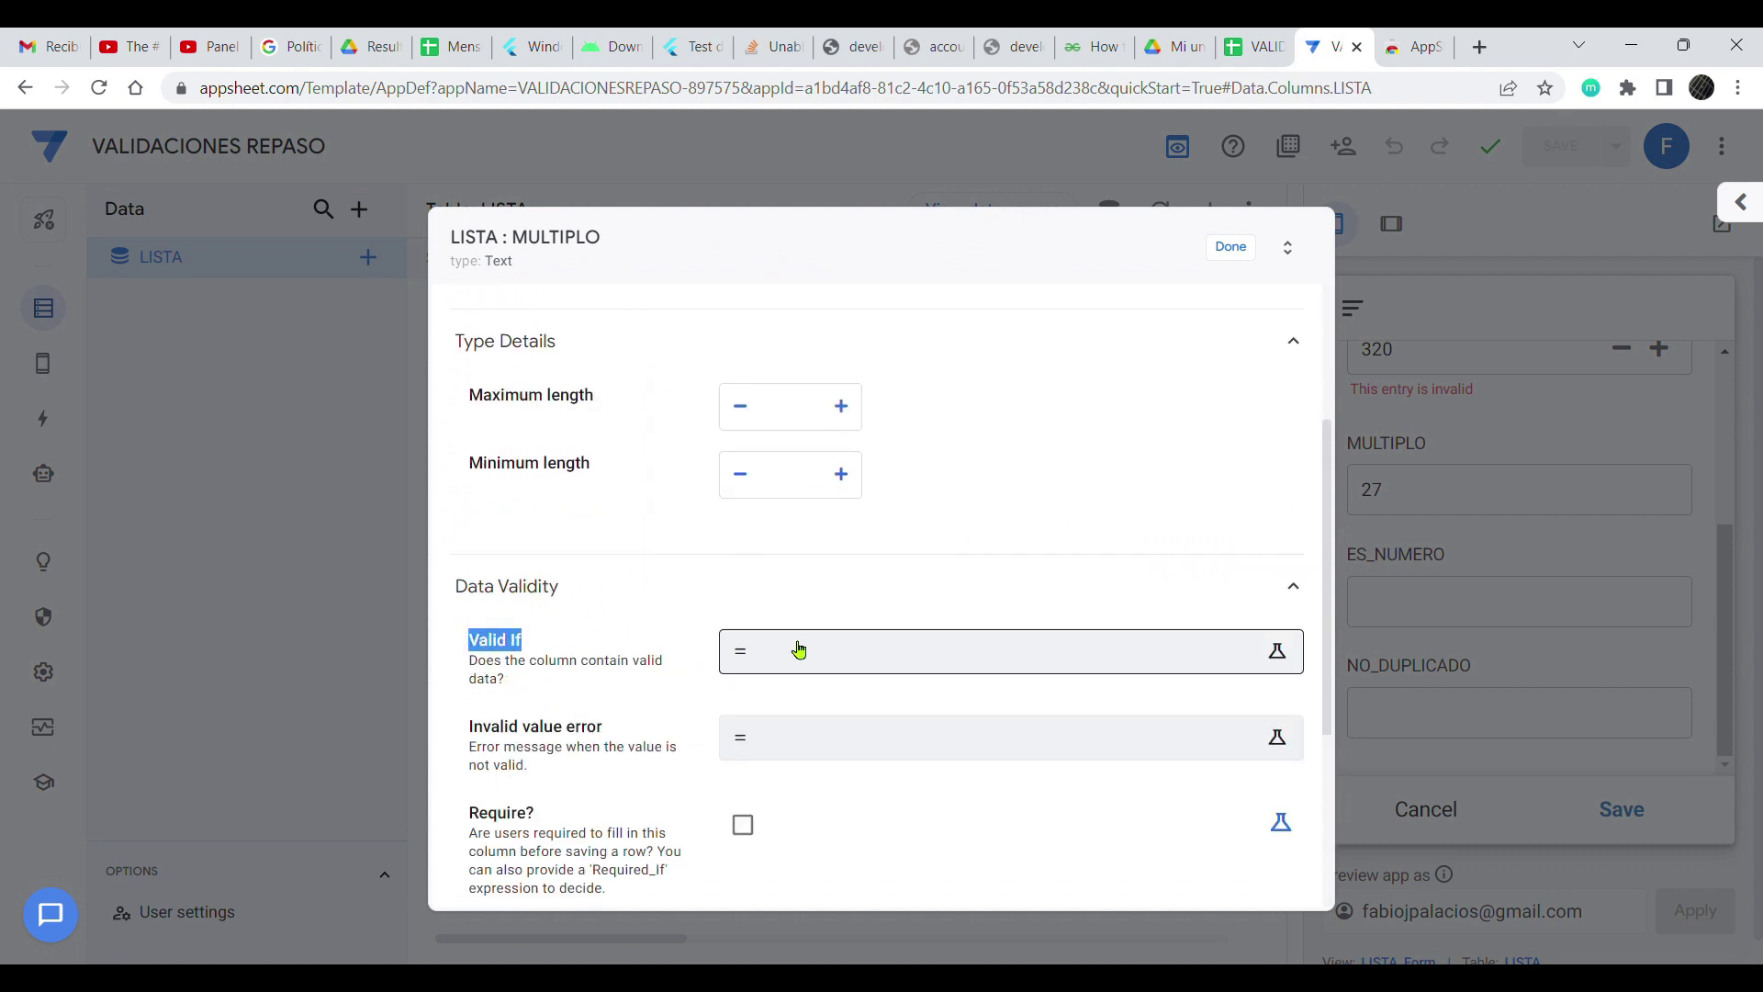
pyautogui.click(813, 663)
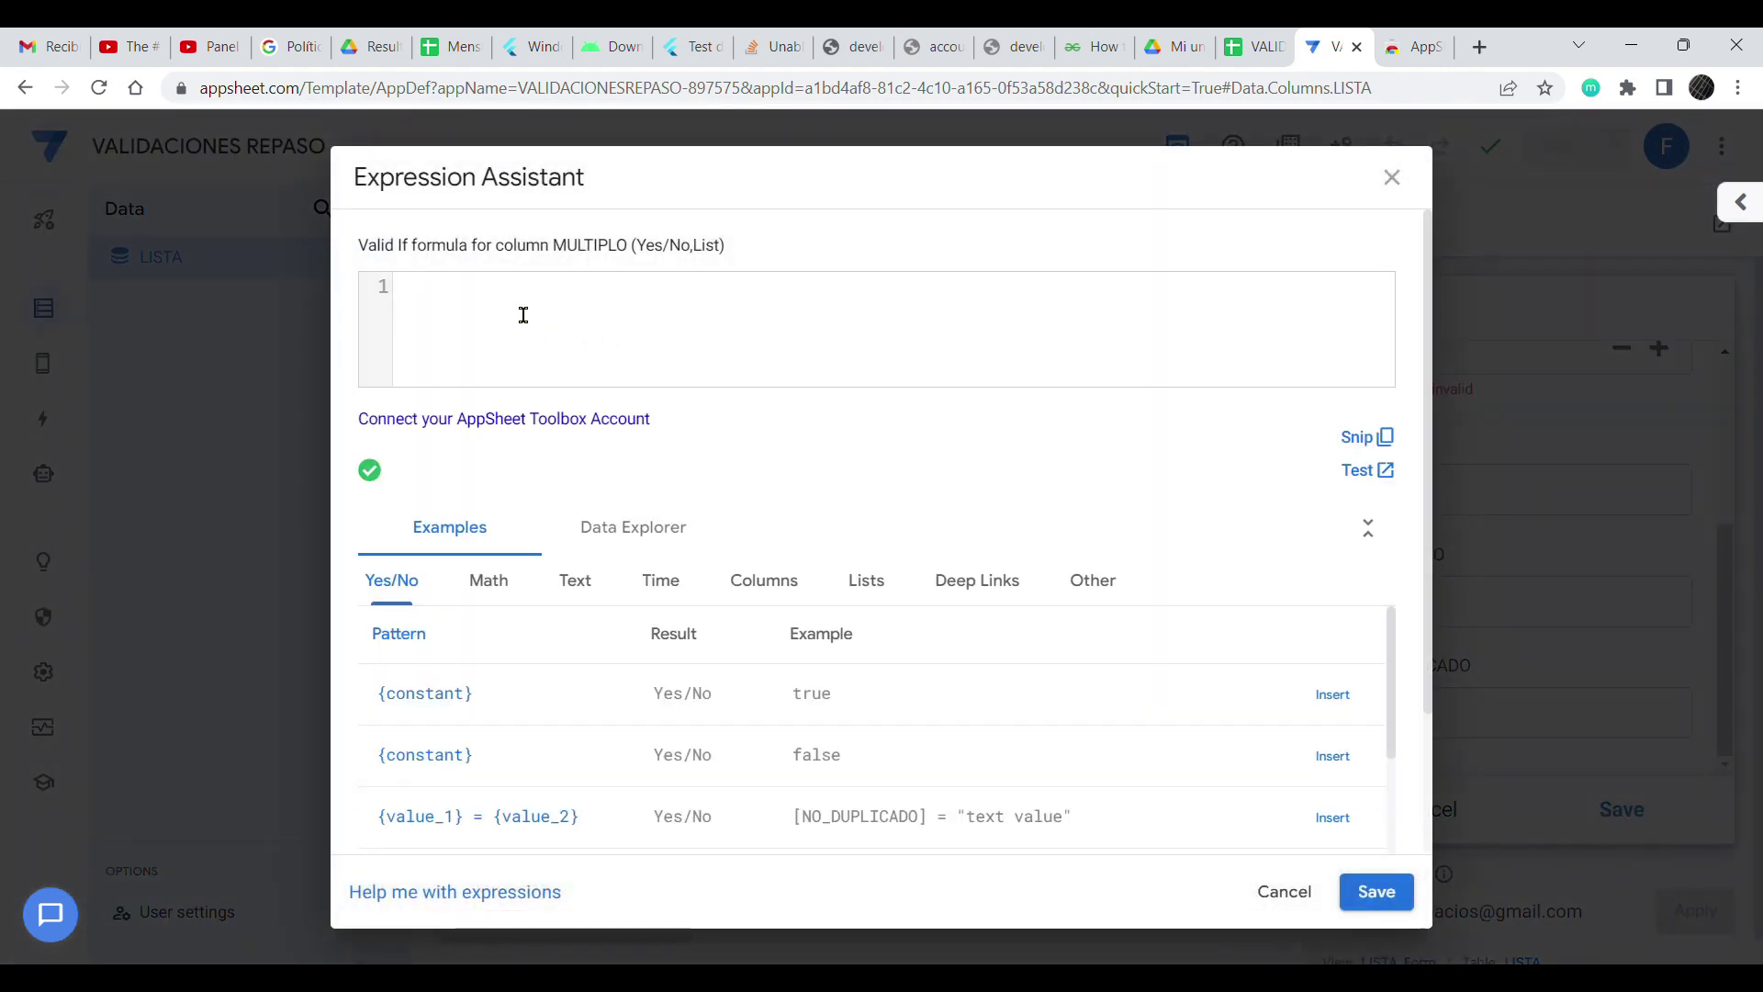
pyautogui.write('MOD')
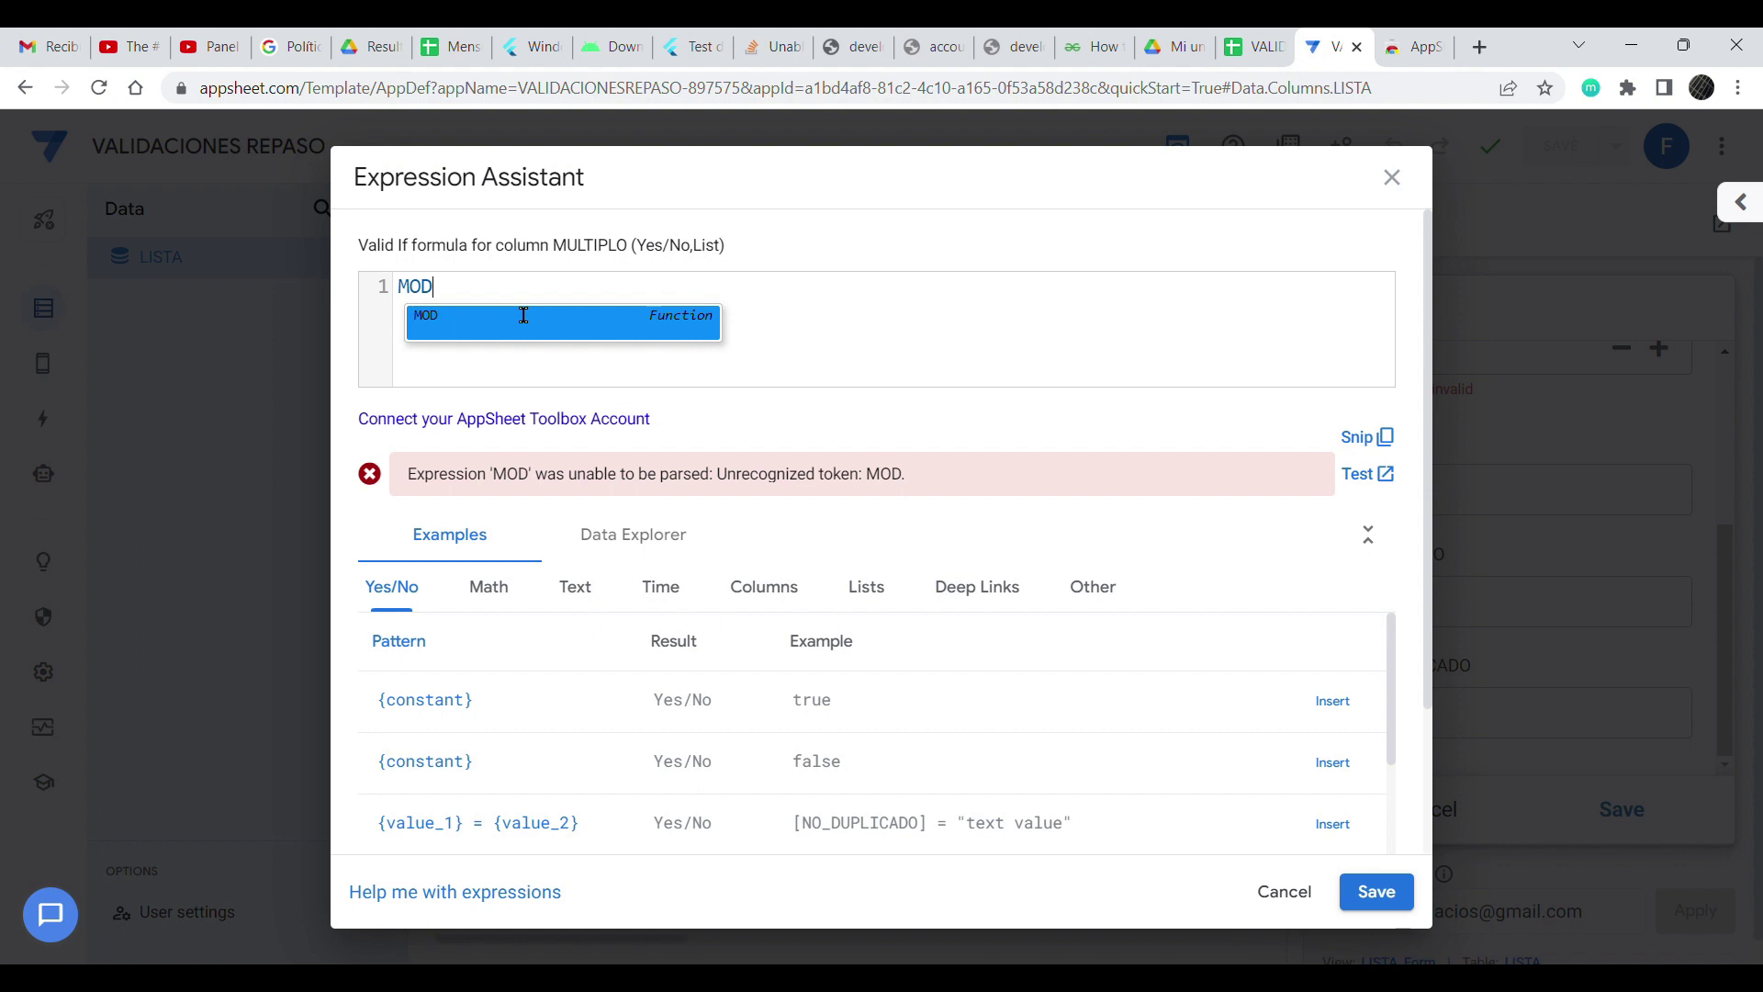
pyautogui.click(521, 315)
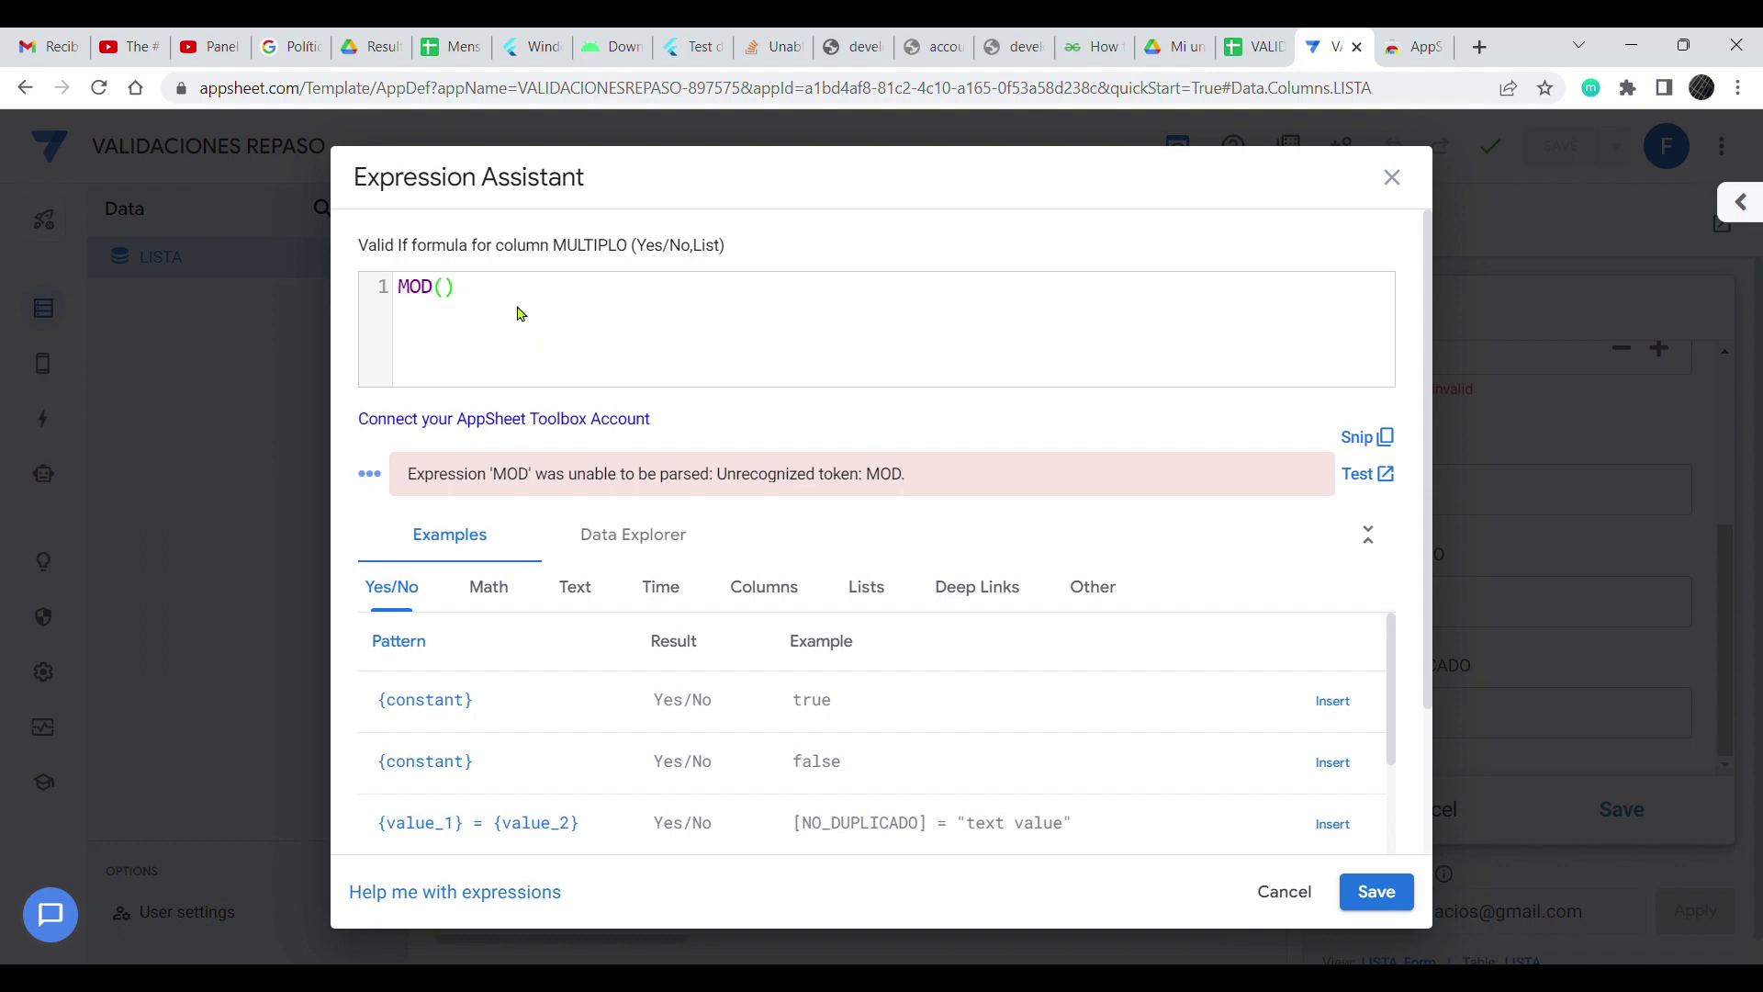
pyautogui.write('[_THIS')
pyautogui.press('Right')
pyautogui.write(',')
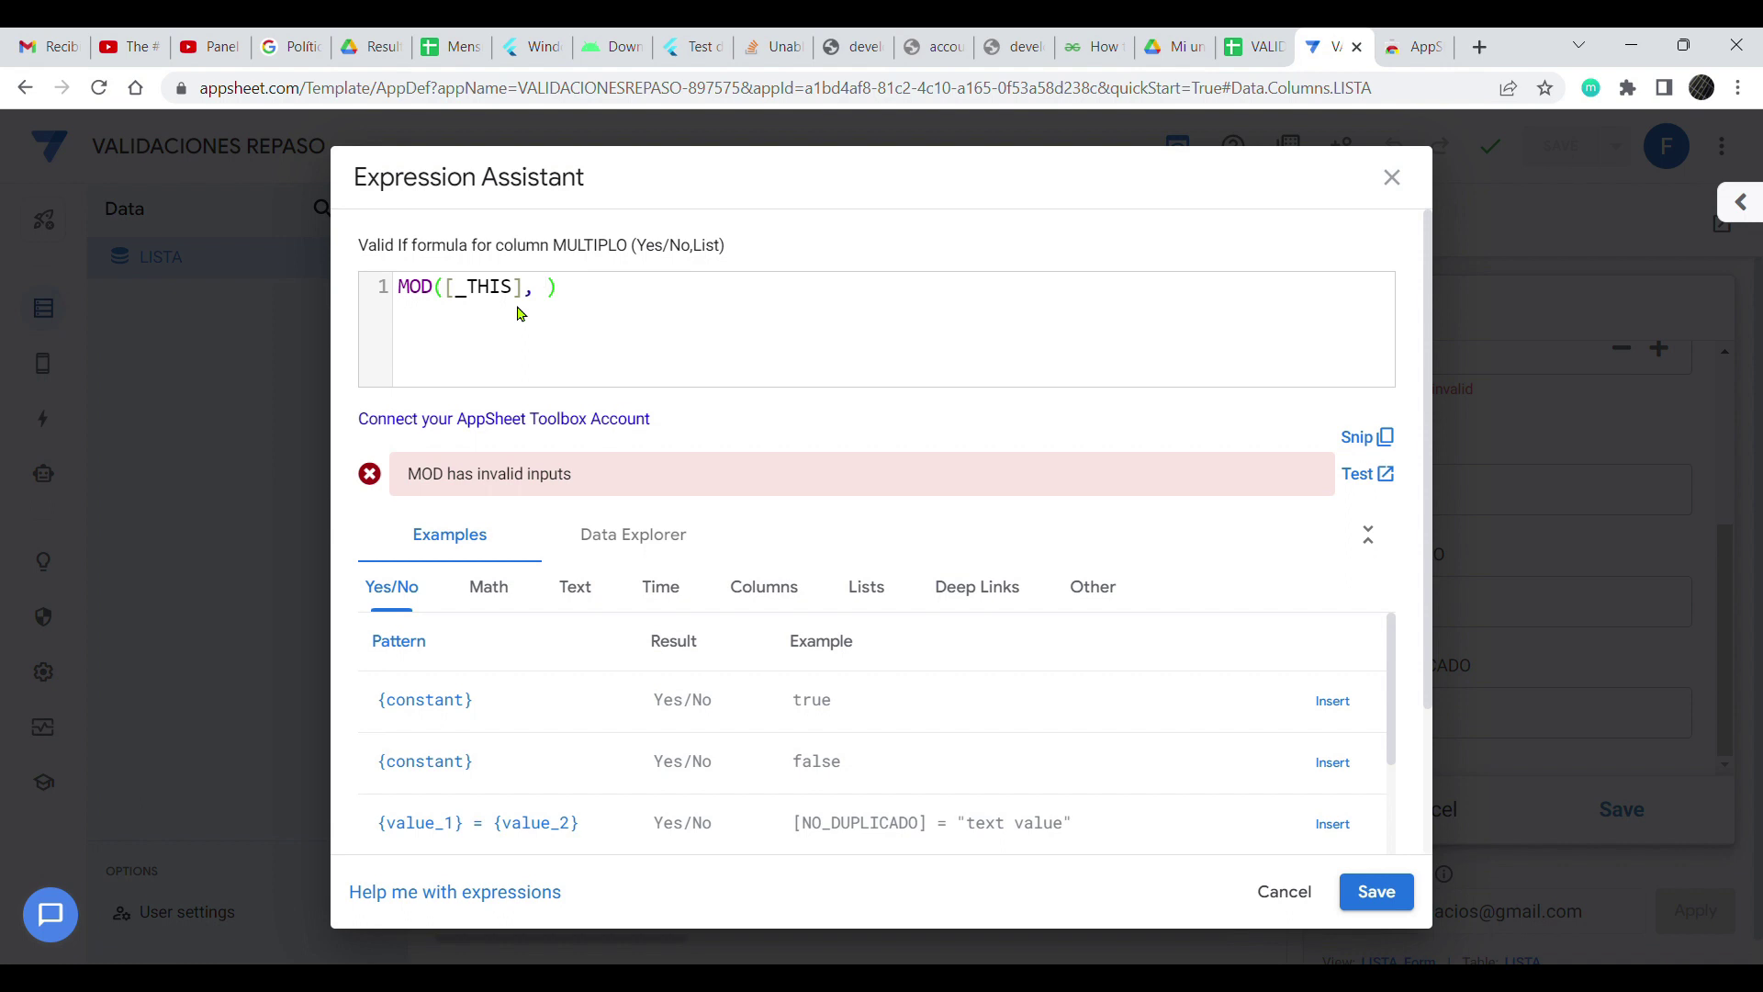
pyautogui.write('5) = 0')
# - Replace _THIS with MULTIPLO in the MOD expression, save the formula and close the column settings
pyautogui.doubleClick(486, 304)
pyautogui.moveTo(486, 304); pyautogui.dragTo(475, 304)
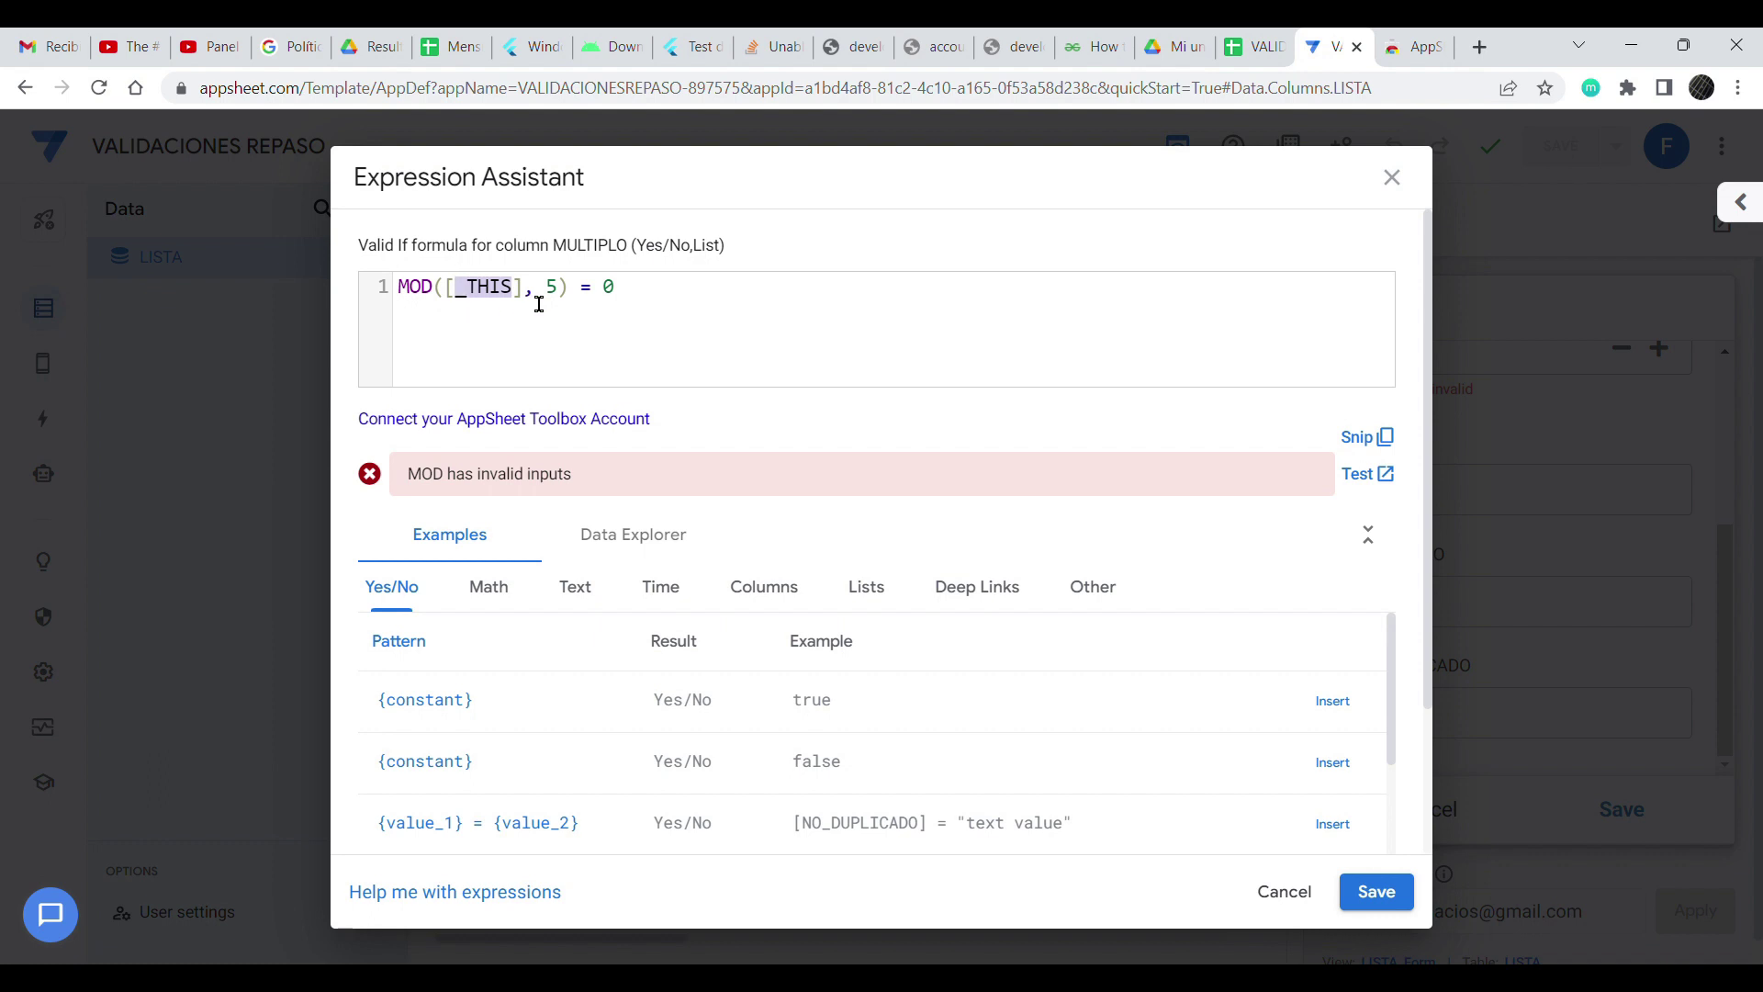
pyautogui.write('MULTIPLO')
pyautogui.press('Return')
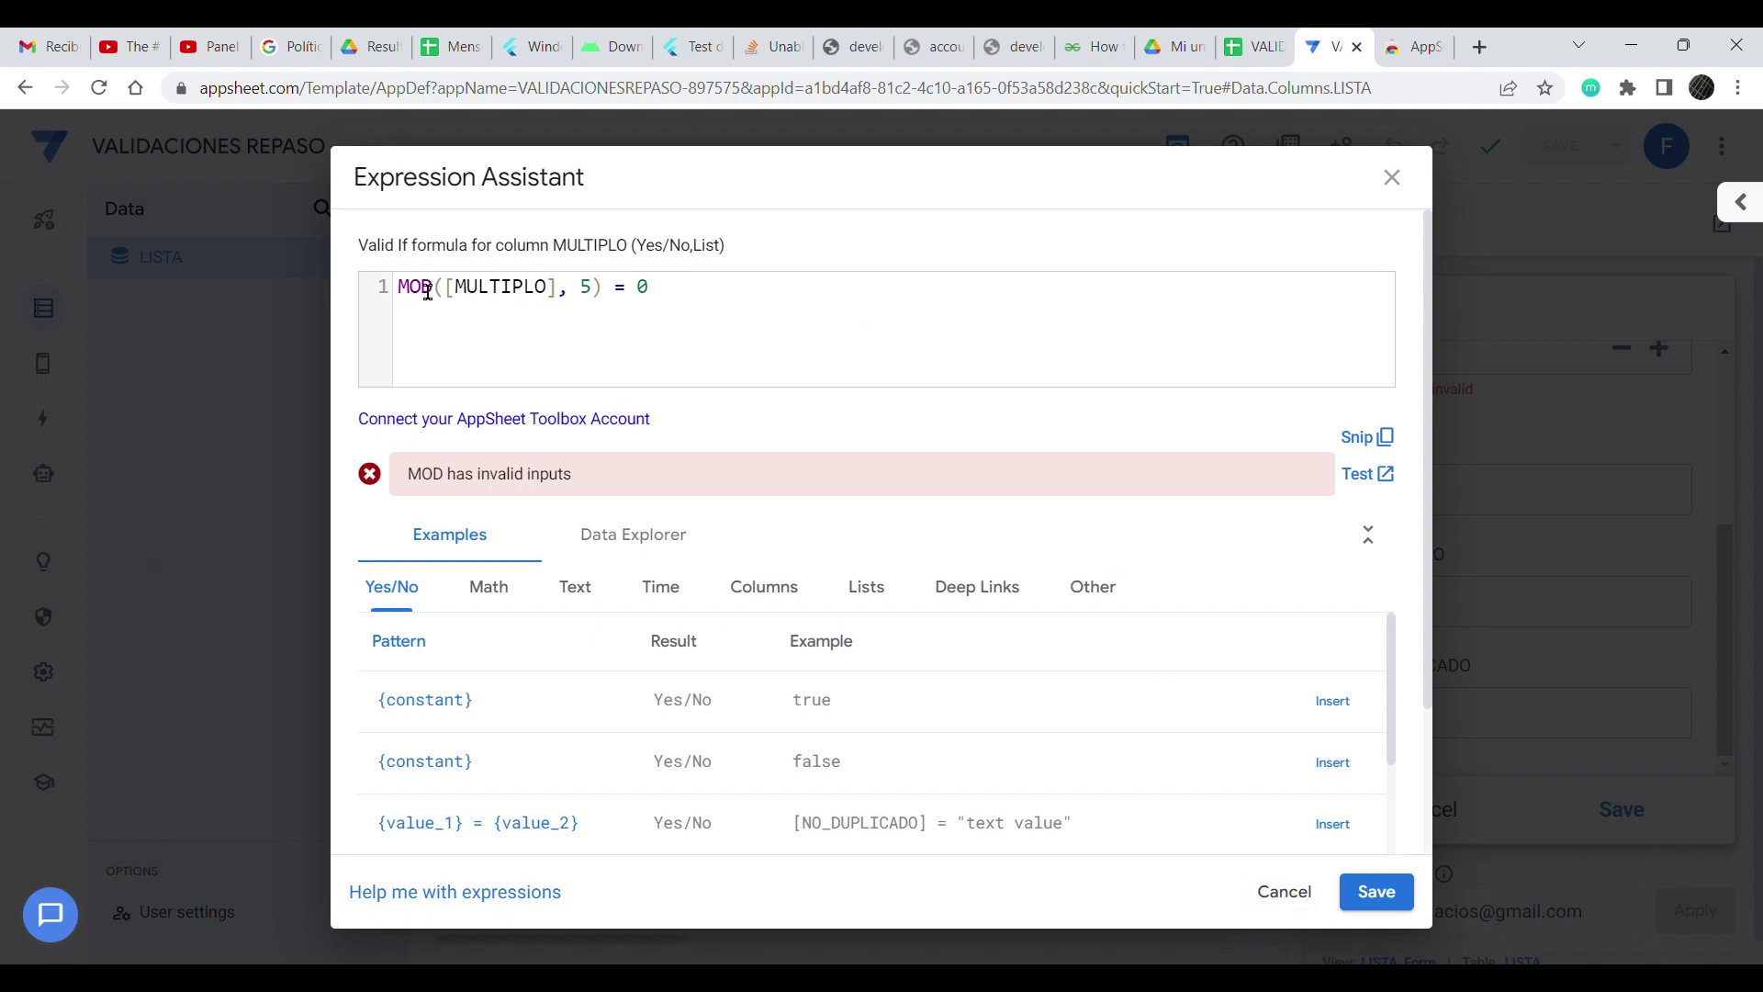
pyautogui.click(1376, 891)
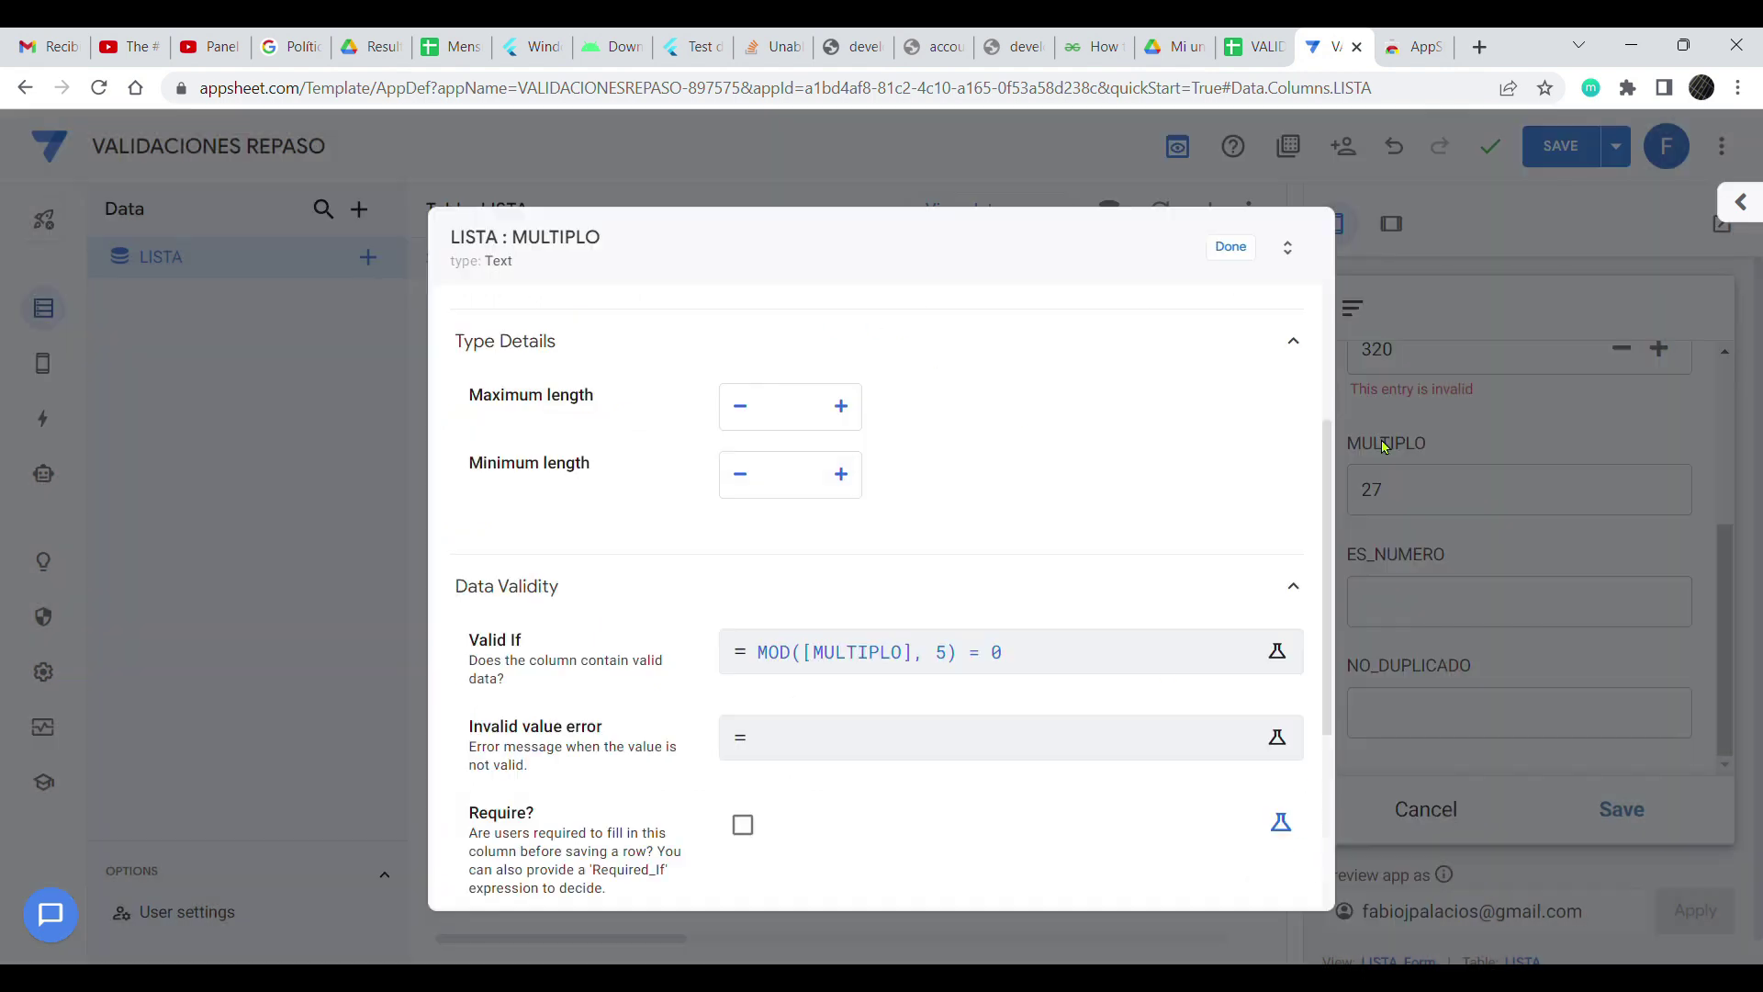
pyautogui.click(1231, 248)
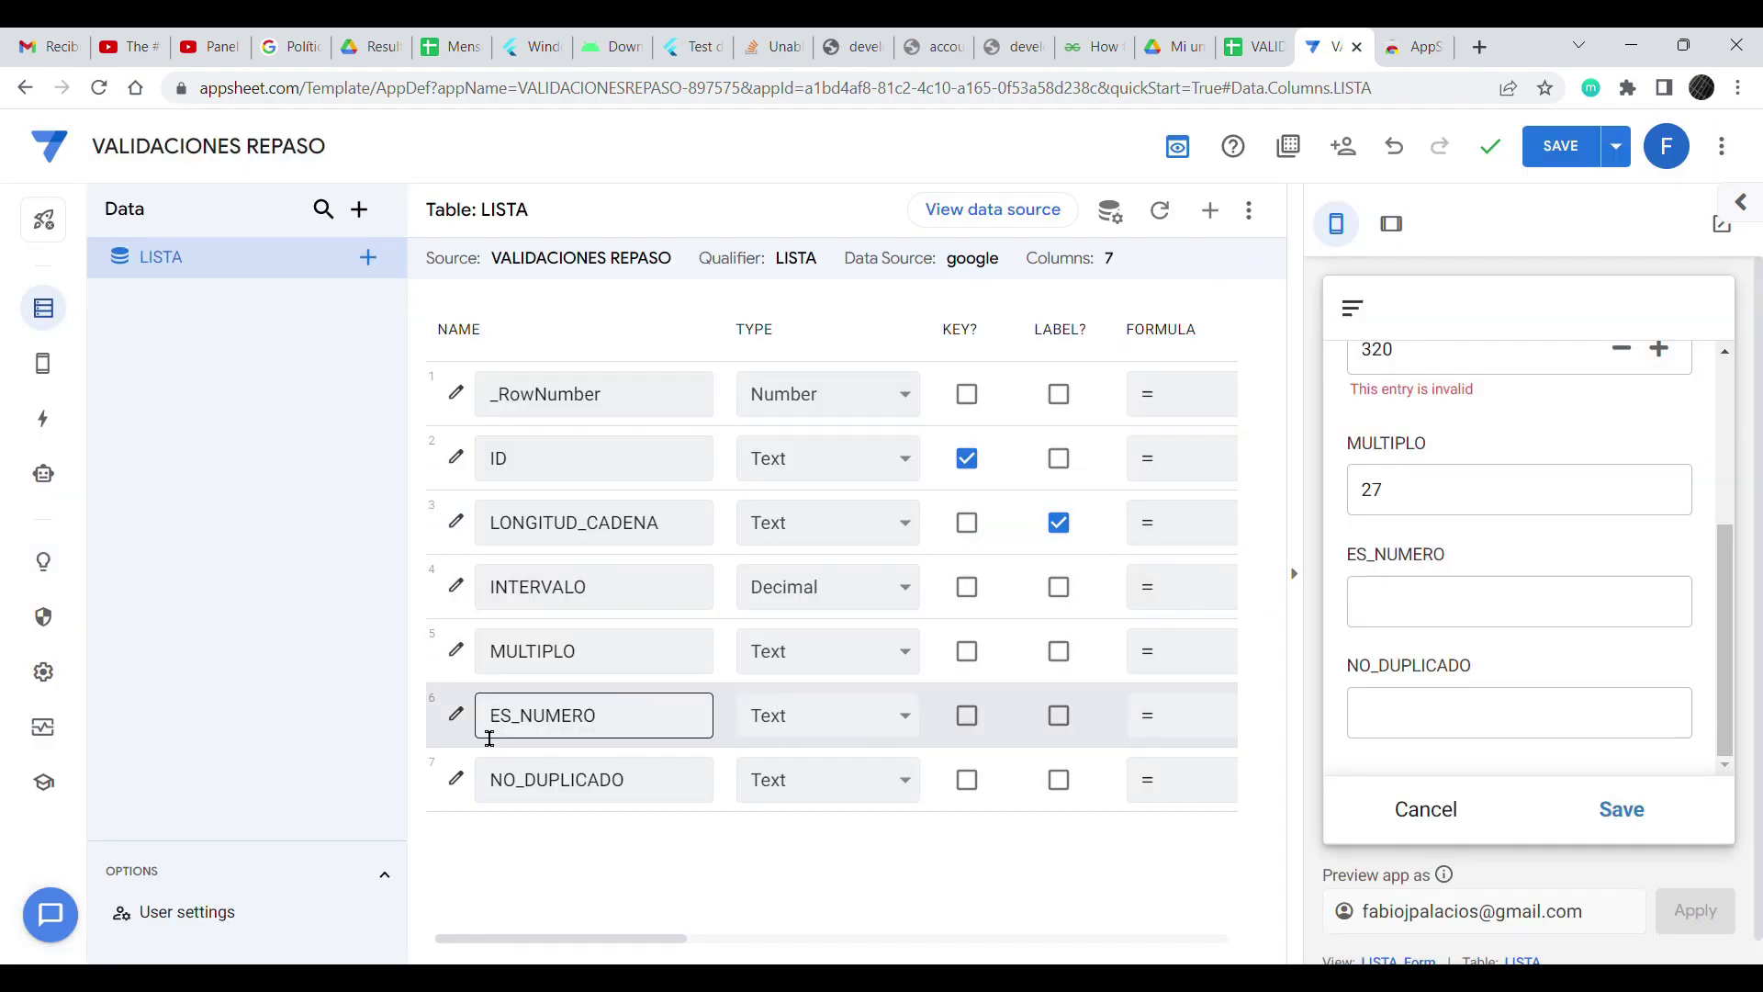
# - Change the MULTIPLO column's type to Number and save the app
pyautogui.doubleClick(592, 660)
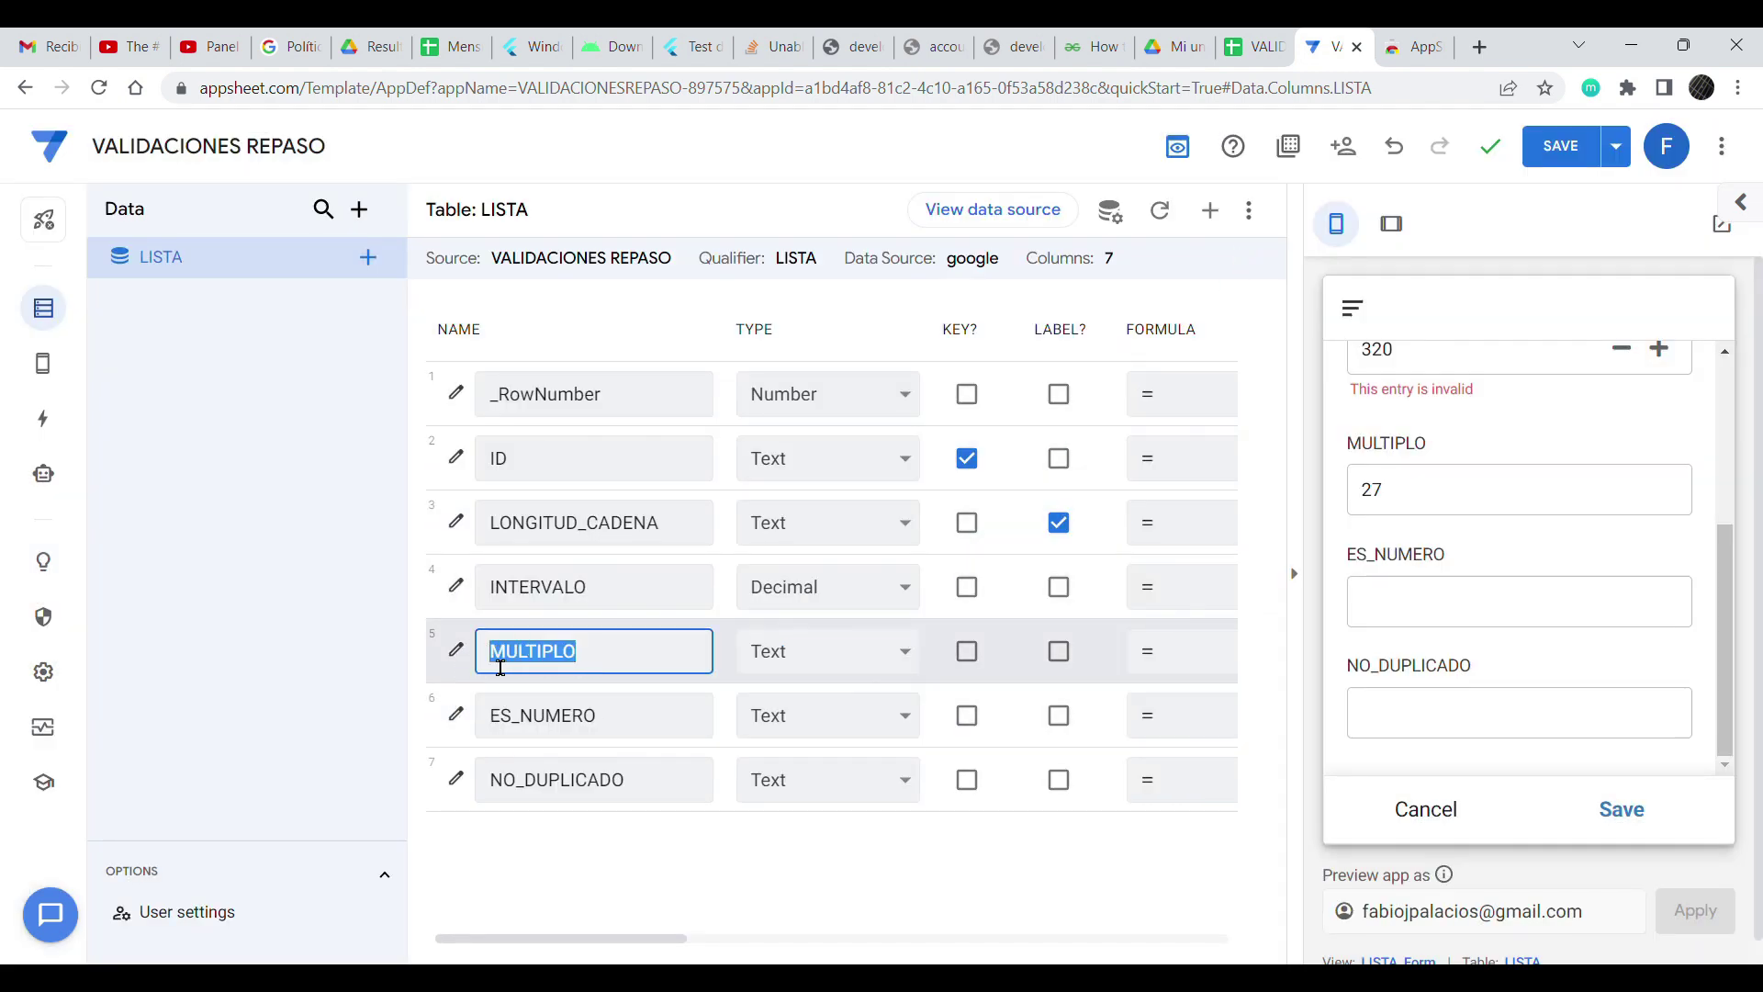
pyautogui.click(893, 659)
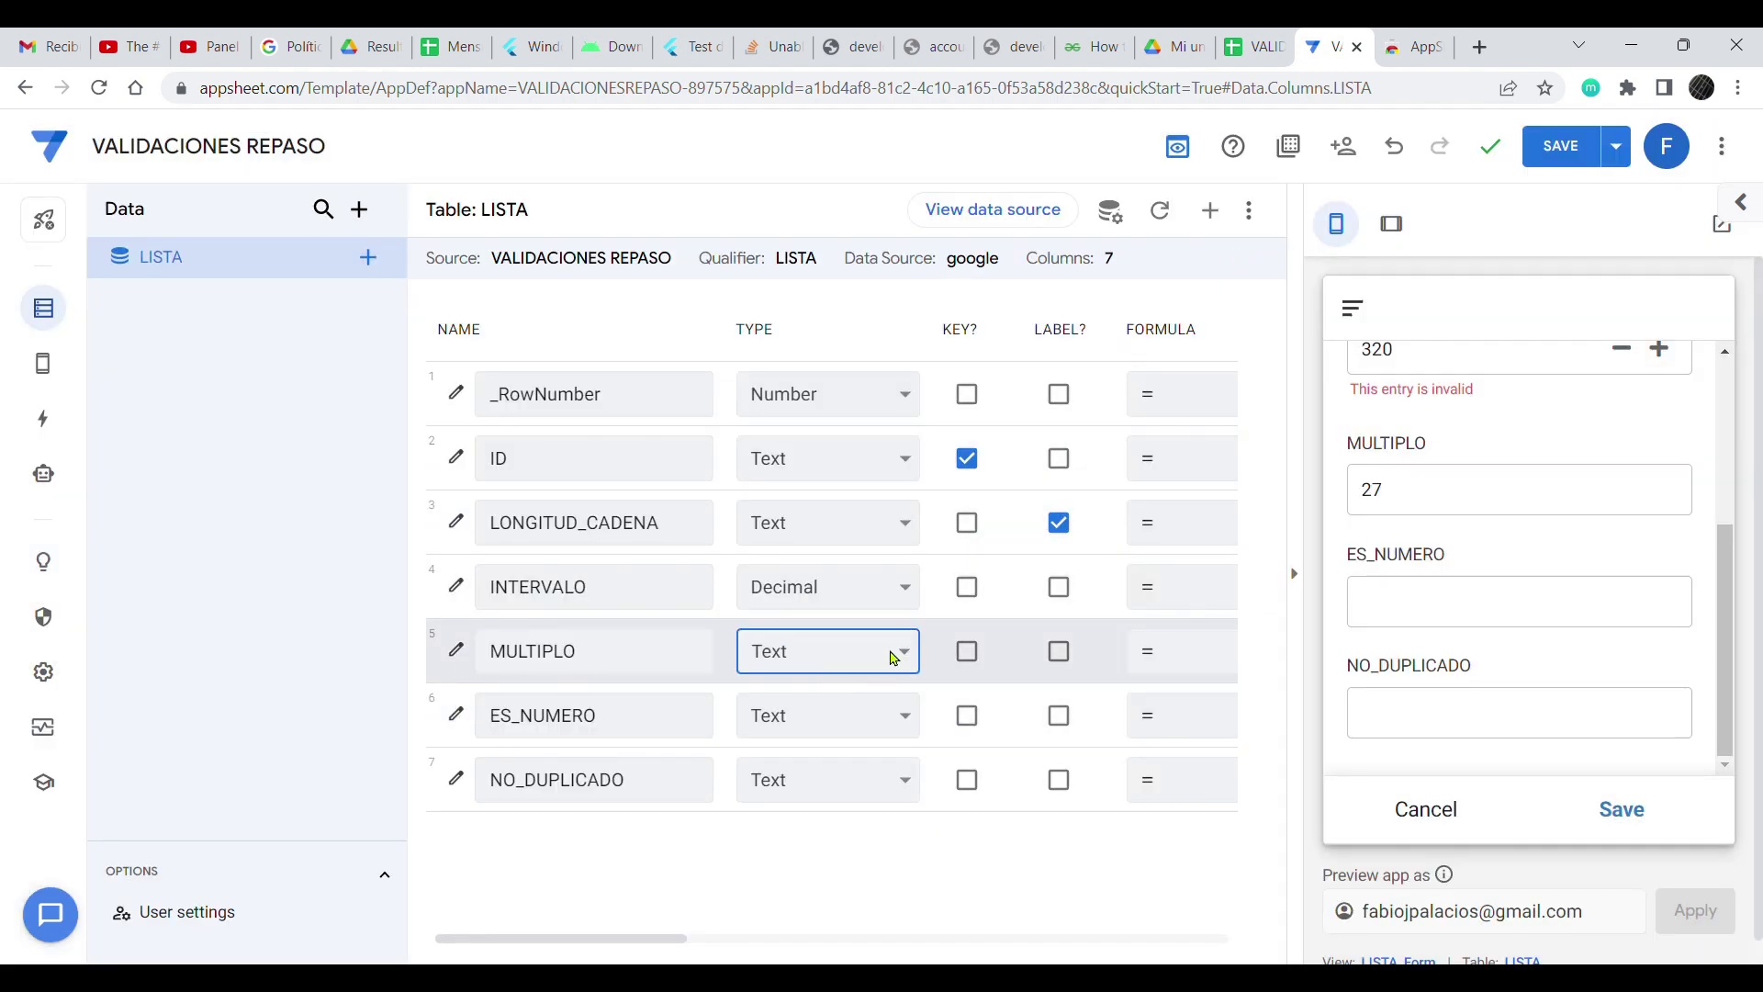
pyautogui.click(816, 445)
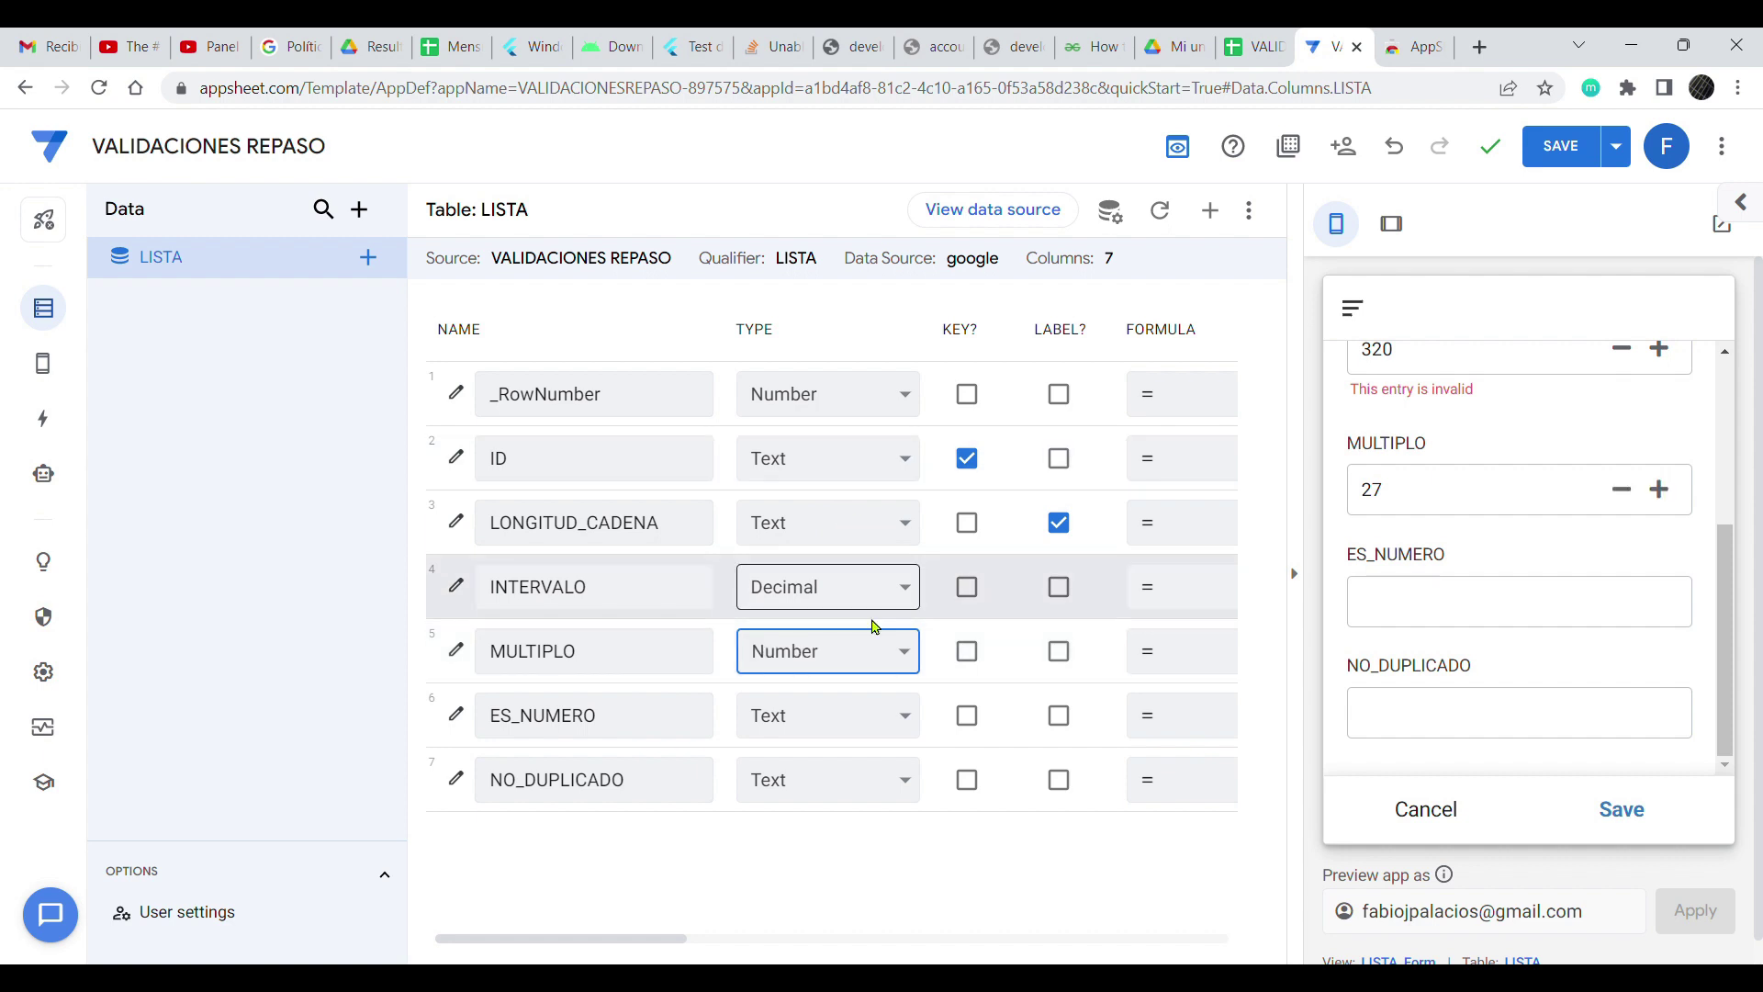
pyautogui.click(1607, 132)
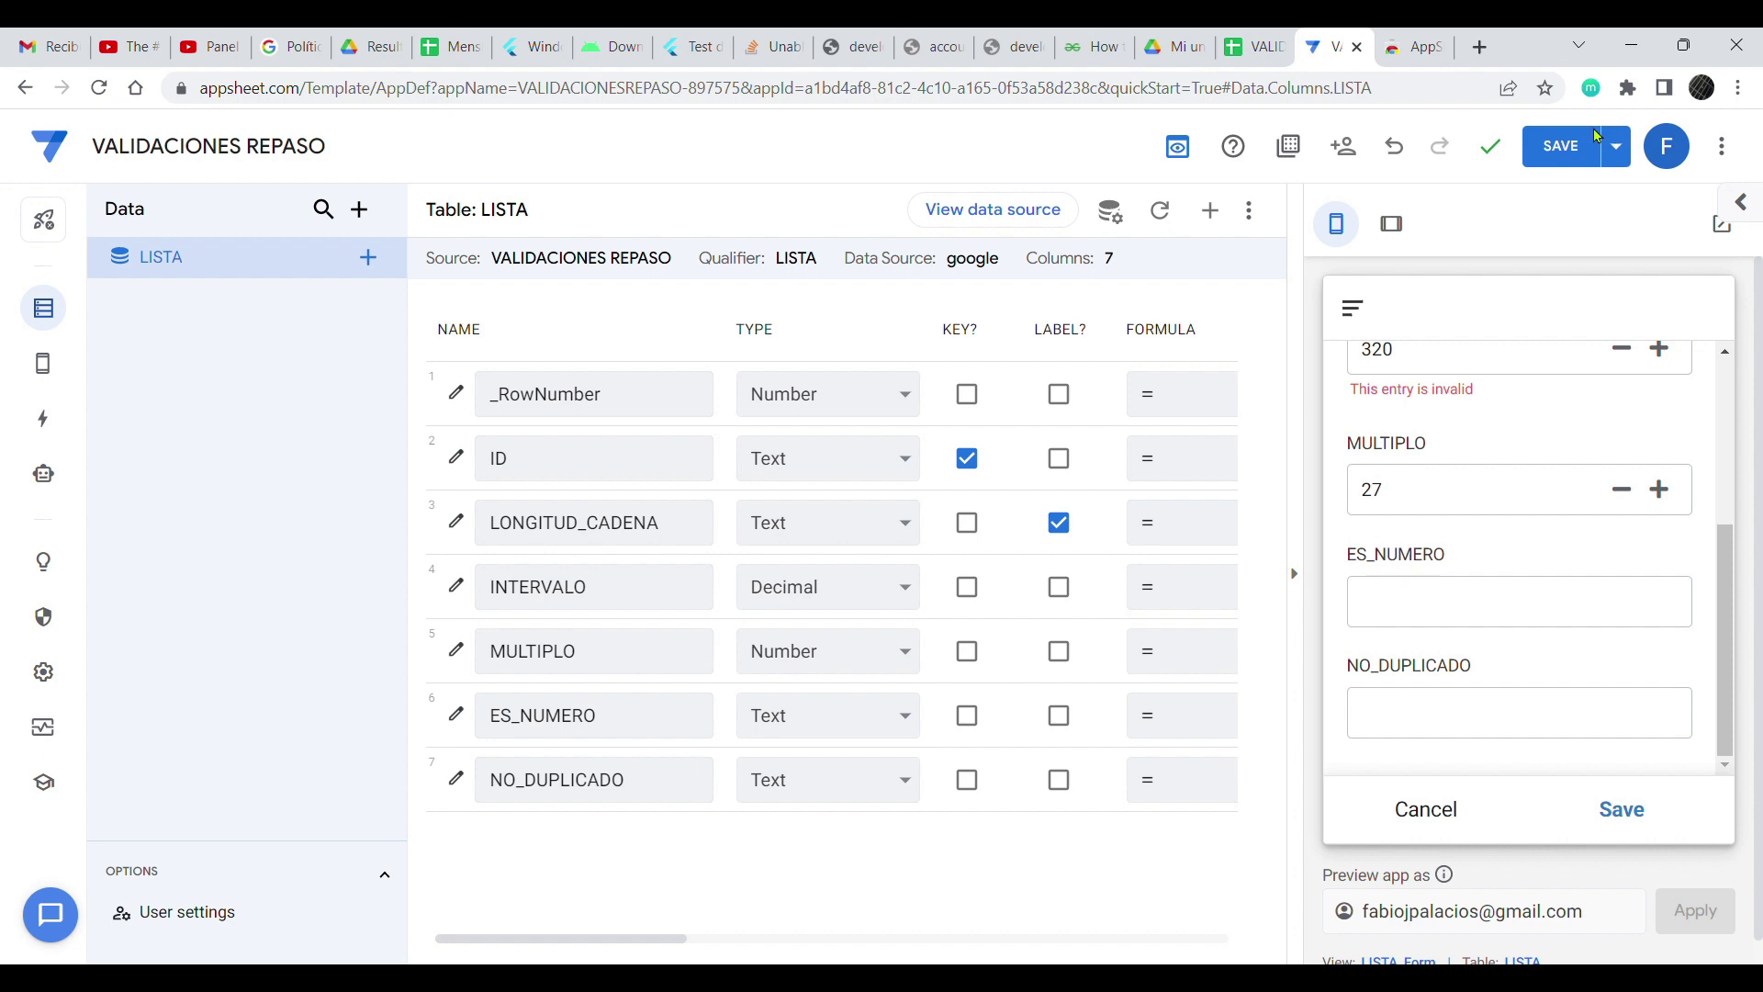
pyautogui.click(1597, 130)
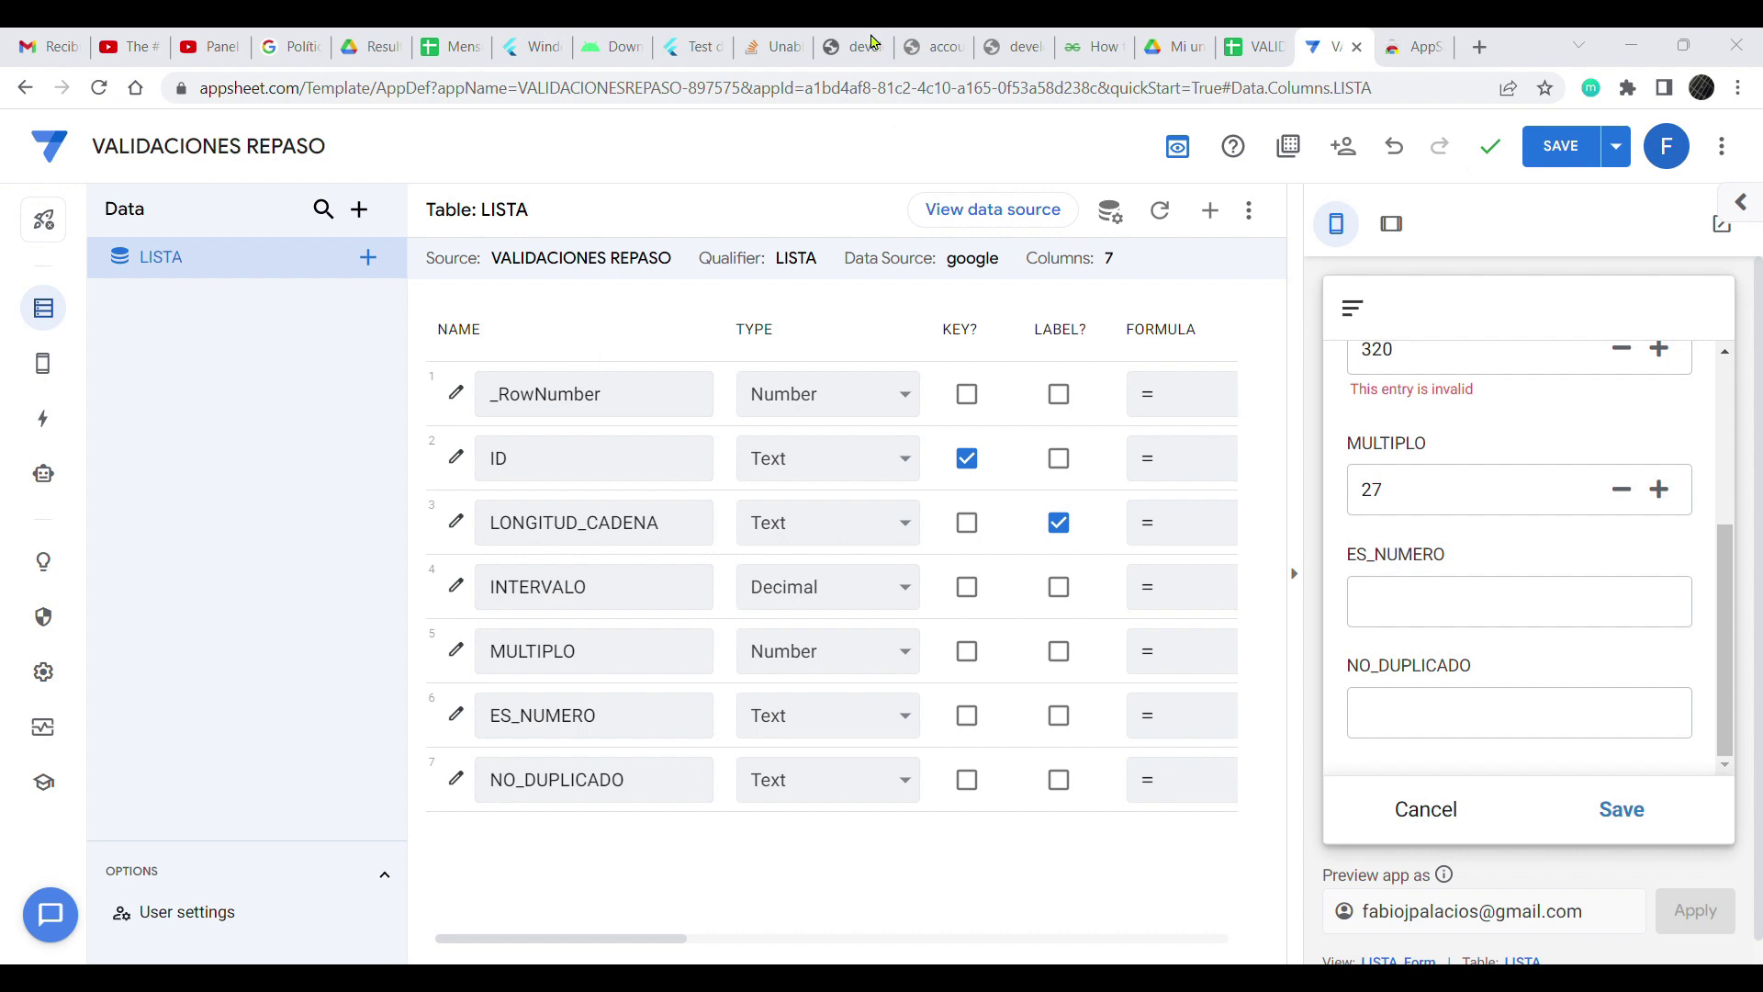
pyautogui.hotkey('ctrl', '-')
pyautogui.hotkey('ctrl', '-')
pyautogui.click(1598, 139)
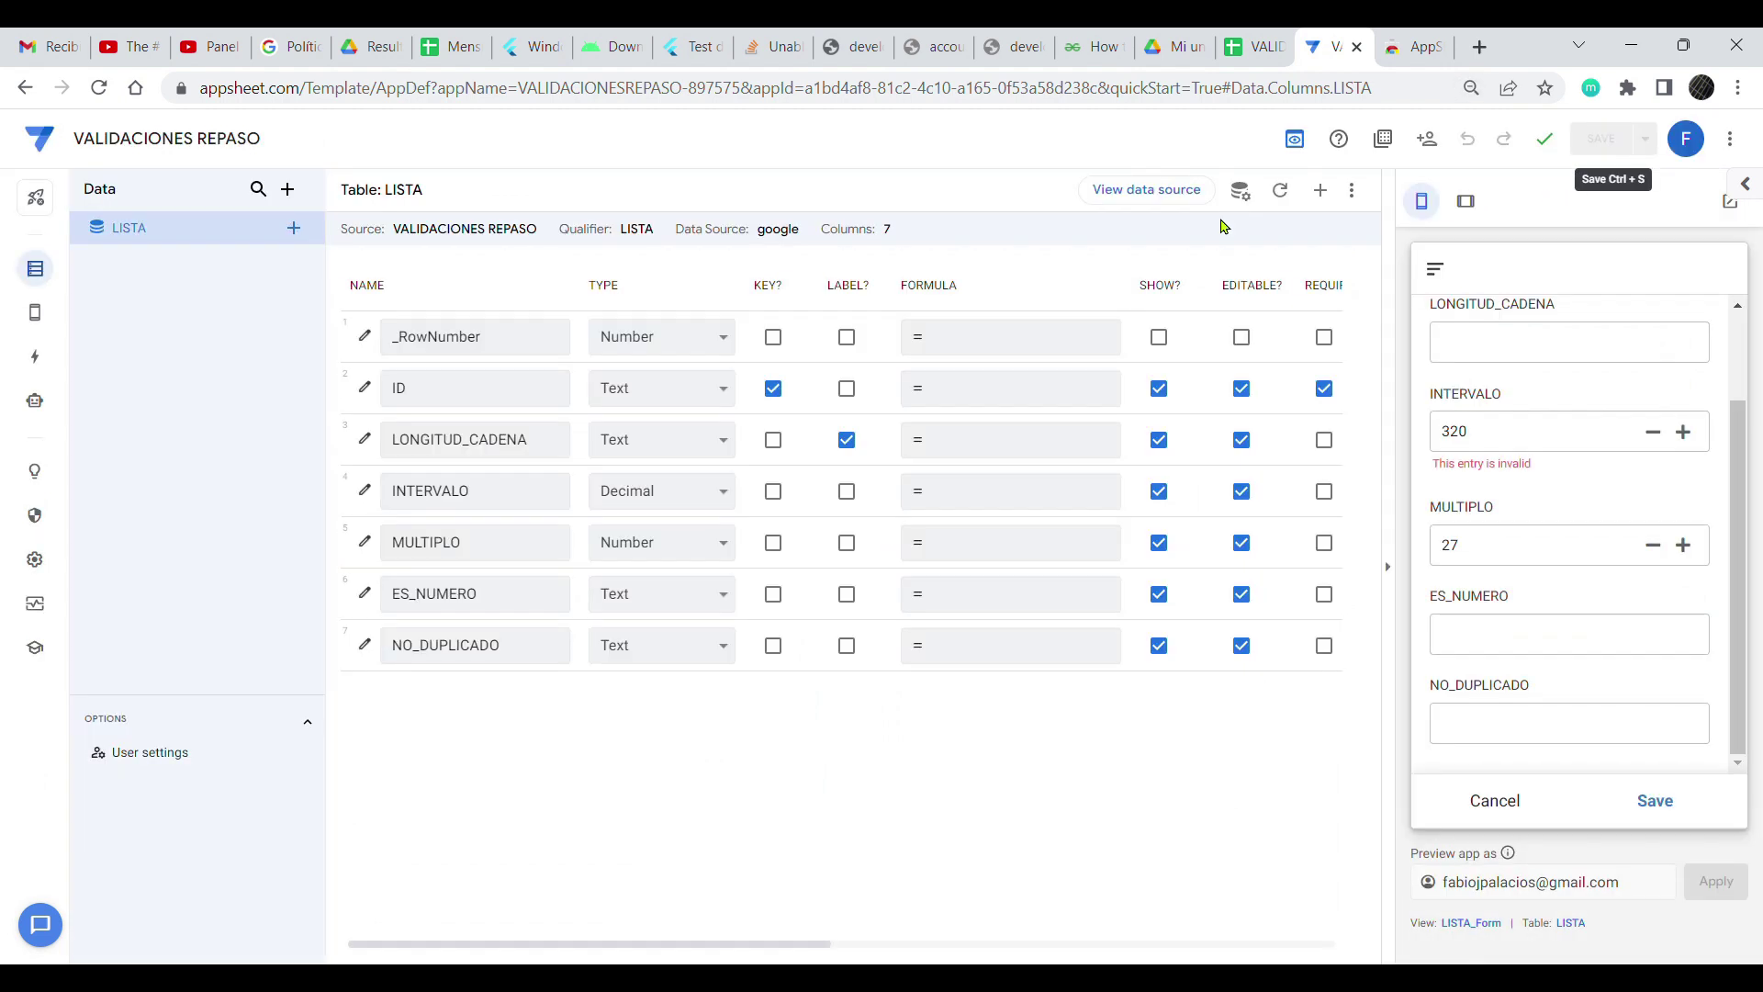
# - Review the MULTIPLO column's Valid If expression and its validity check, leaving the formula as it is, and close the settings
pyautogui.click(368, 542)
pyautogui.scroll(-3, 726, 606)
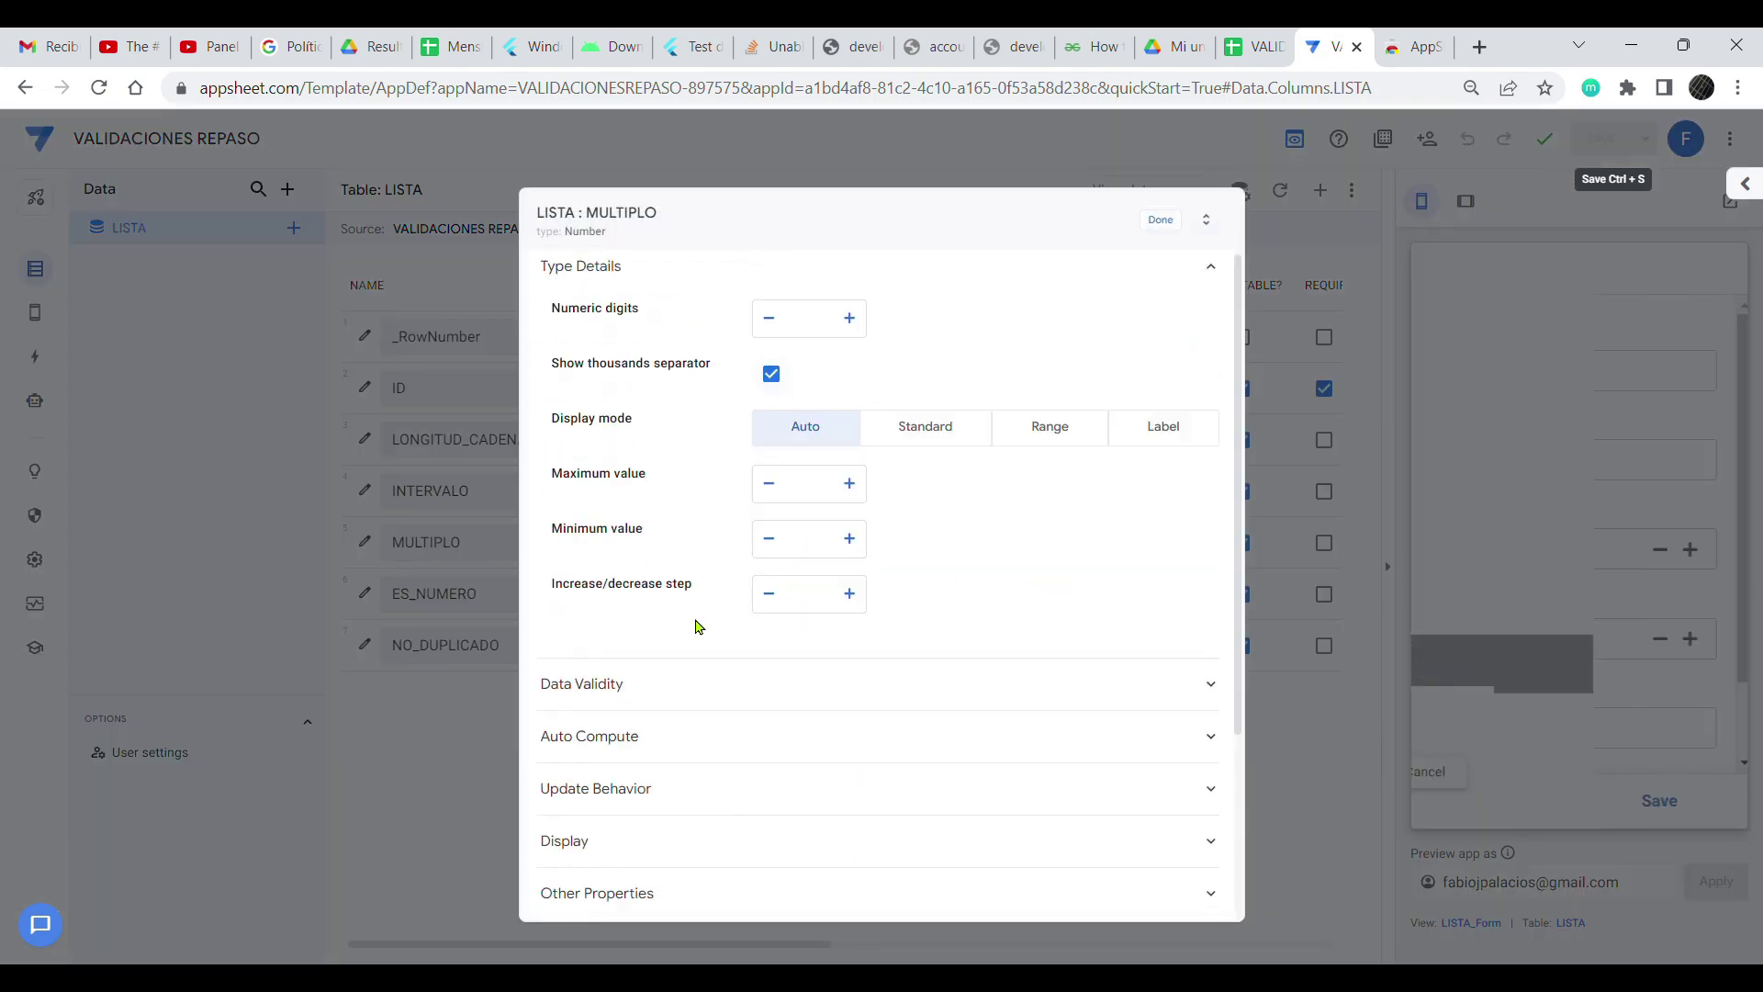
pyautogui.click(587, 677)
pyautogui.click(879, 723)
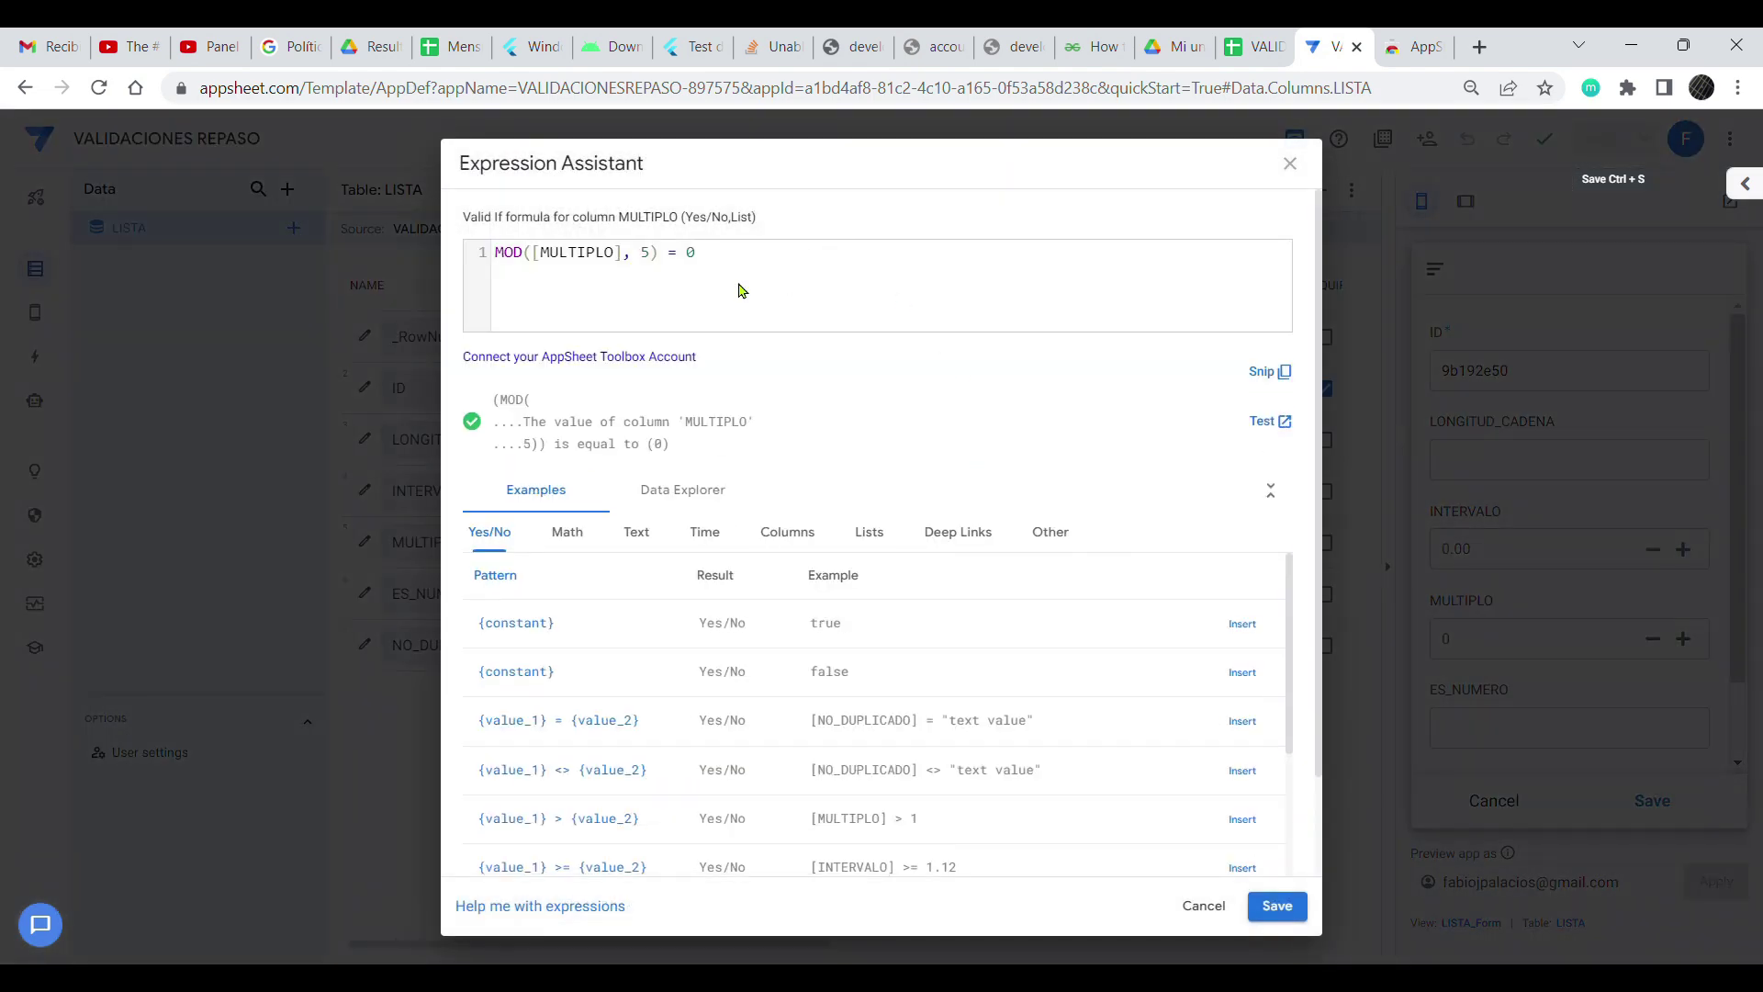
pyautogui.click(1291, 164)
pyautogui.hotkey('ctrl', '+')
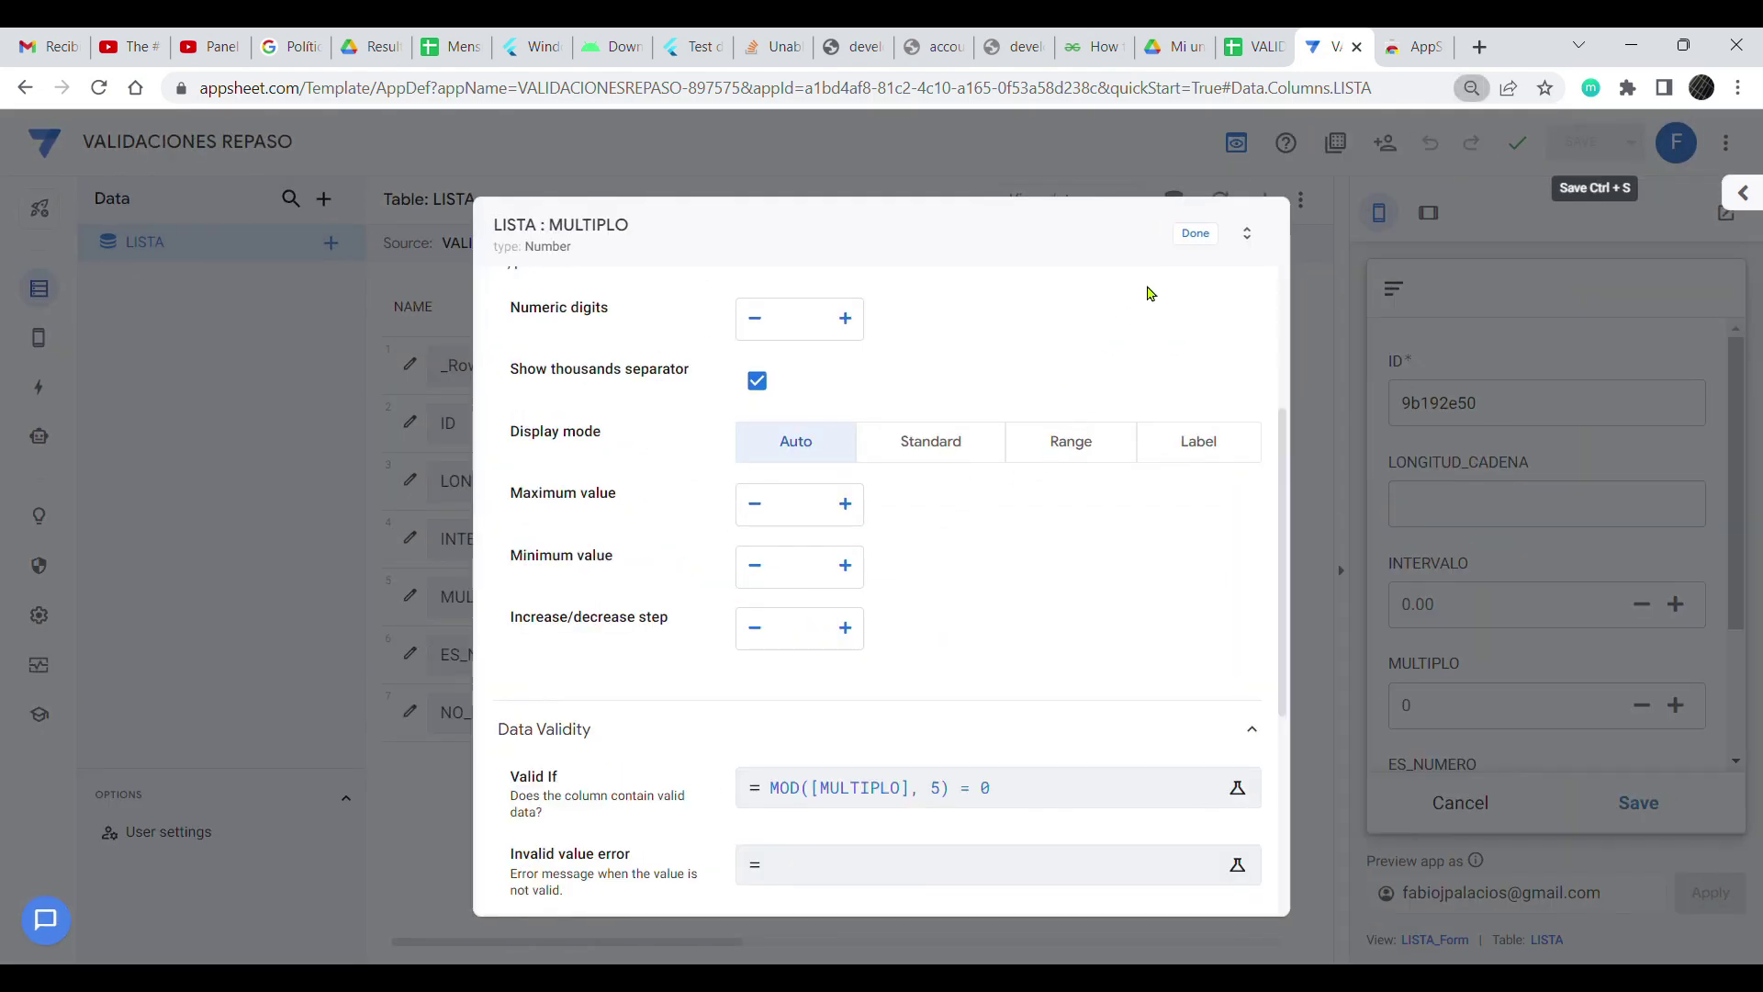
pyautogui.click(862, 789)
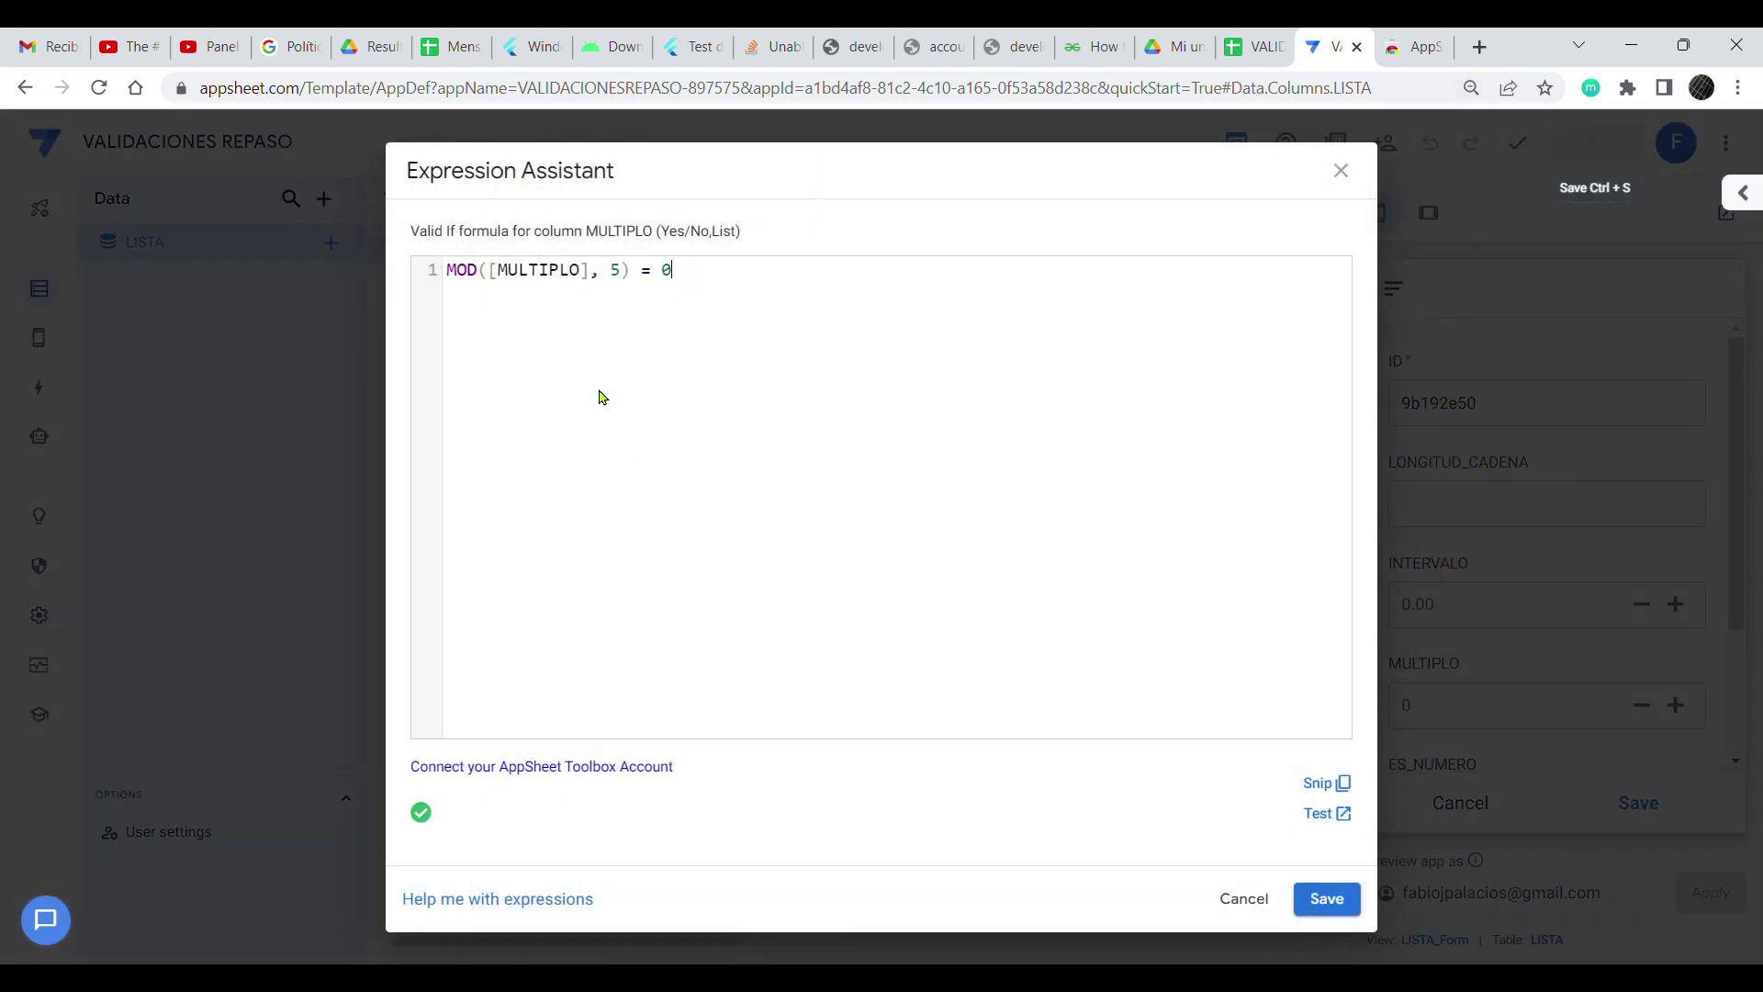
pyautogui.hotkey('ctrl', '+')
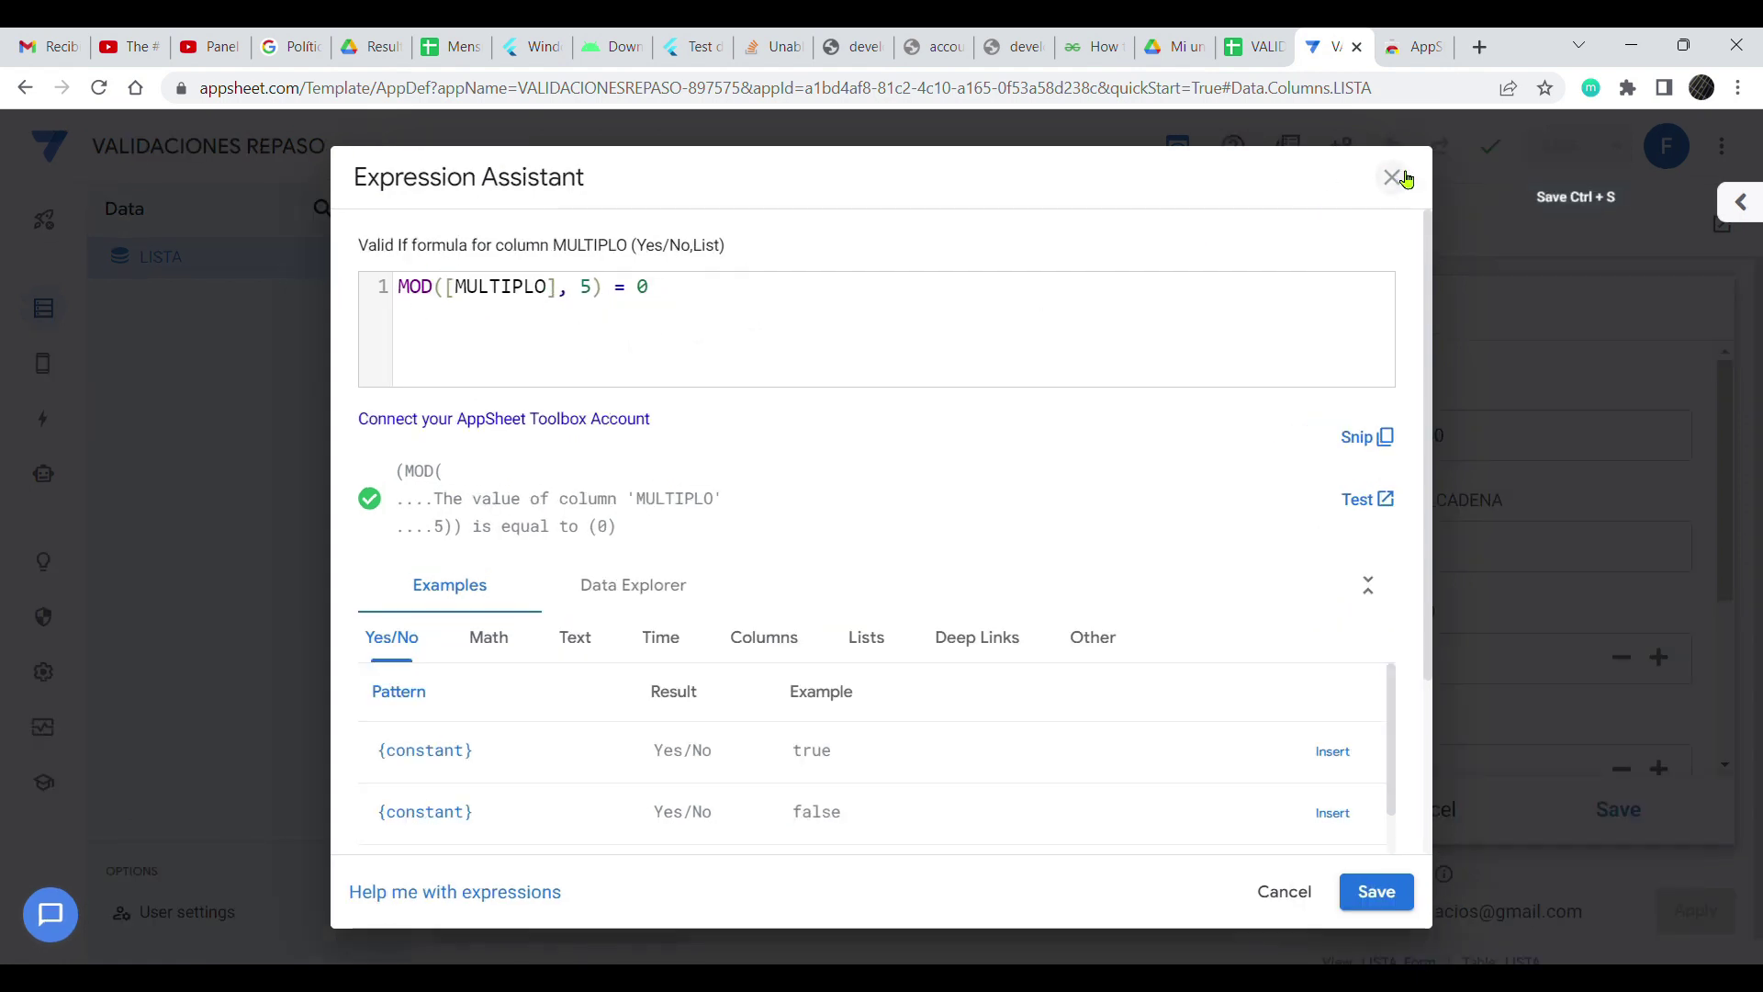
pyautogui.click(1370, 892)
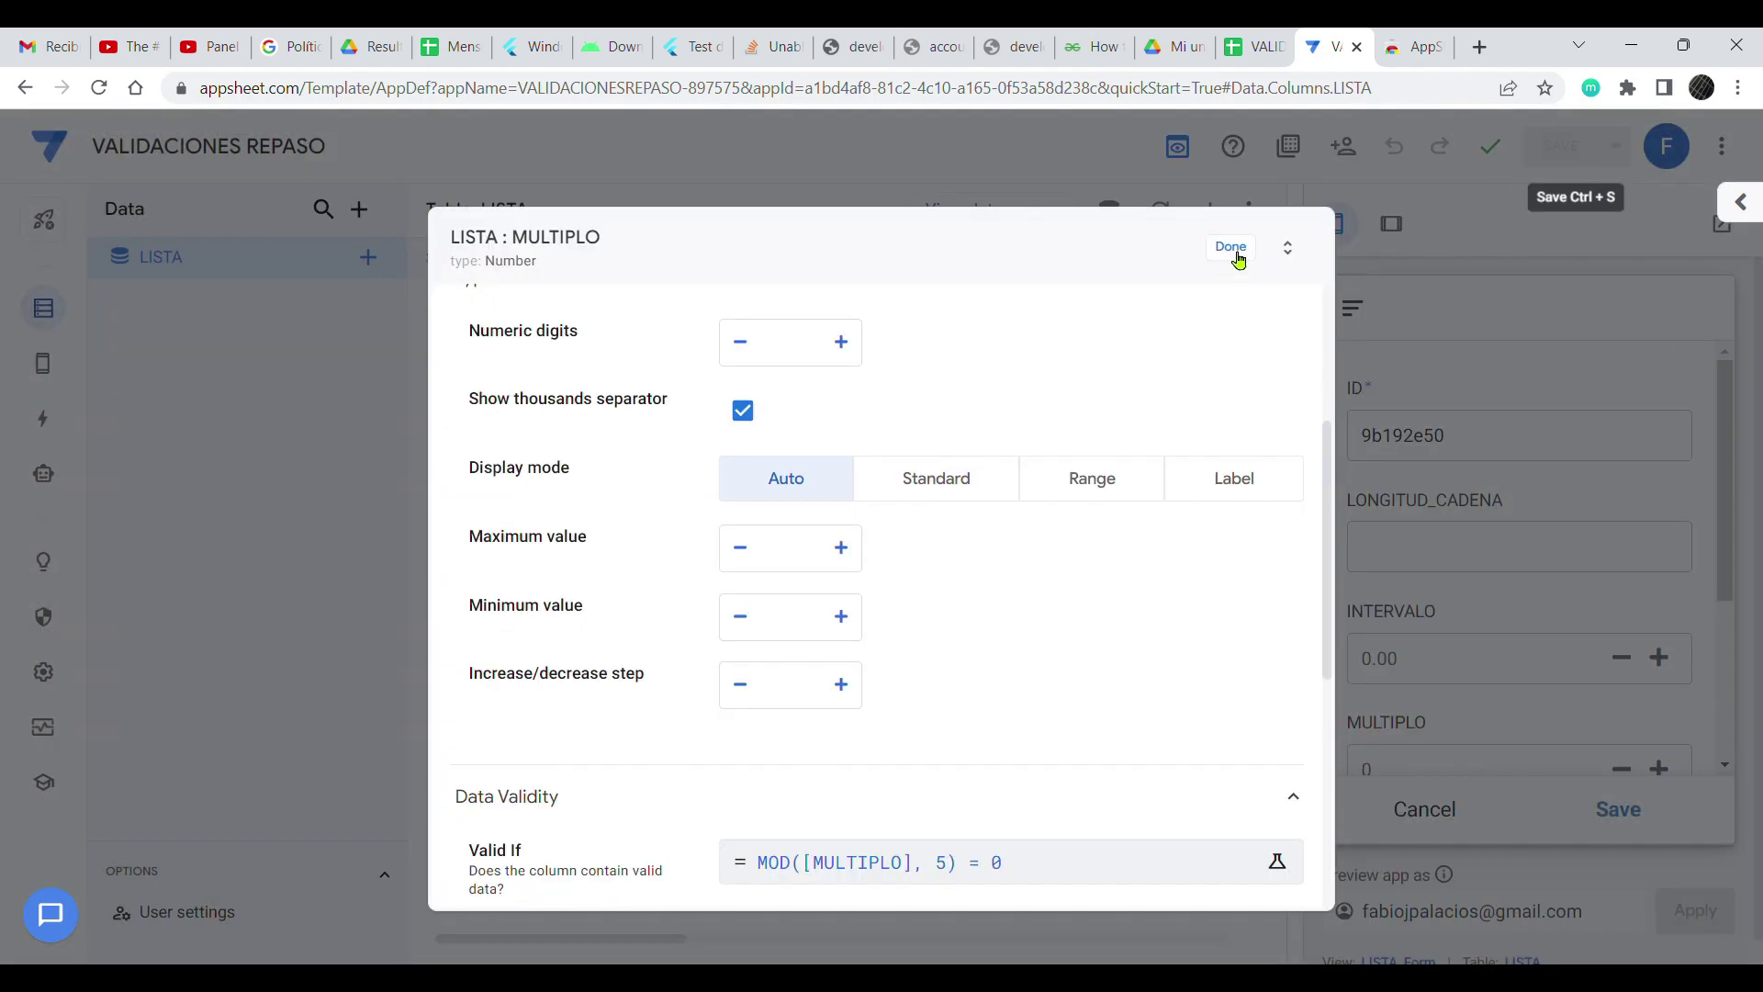
pyautogui.click(1241, 259)
# - Test the MULTIPLO validation in the record form with 48, 54 and 60
pyautogui.scroll(-3, 1545, 609)
pyautogui.click(1437, 553)
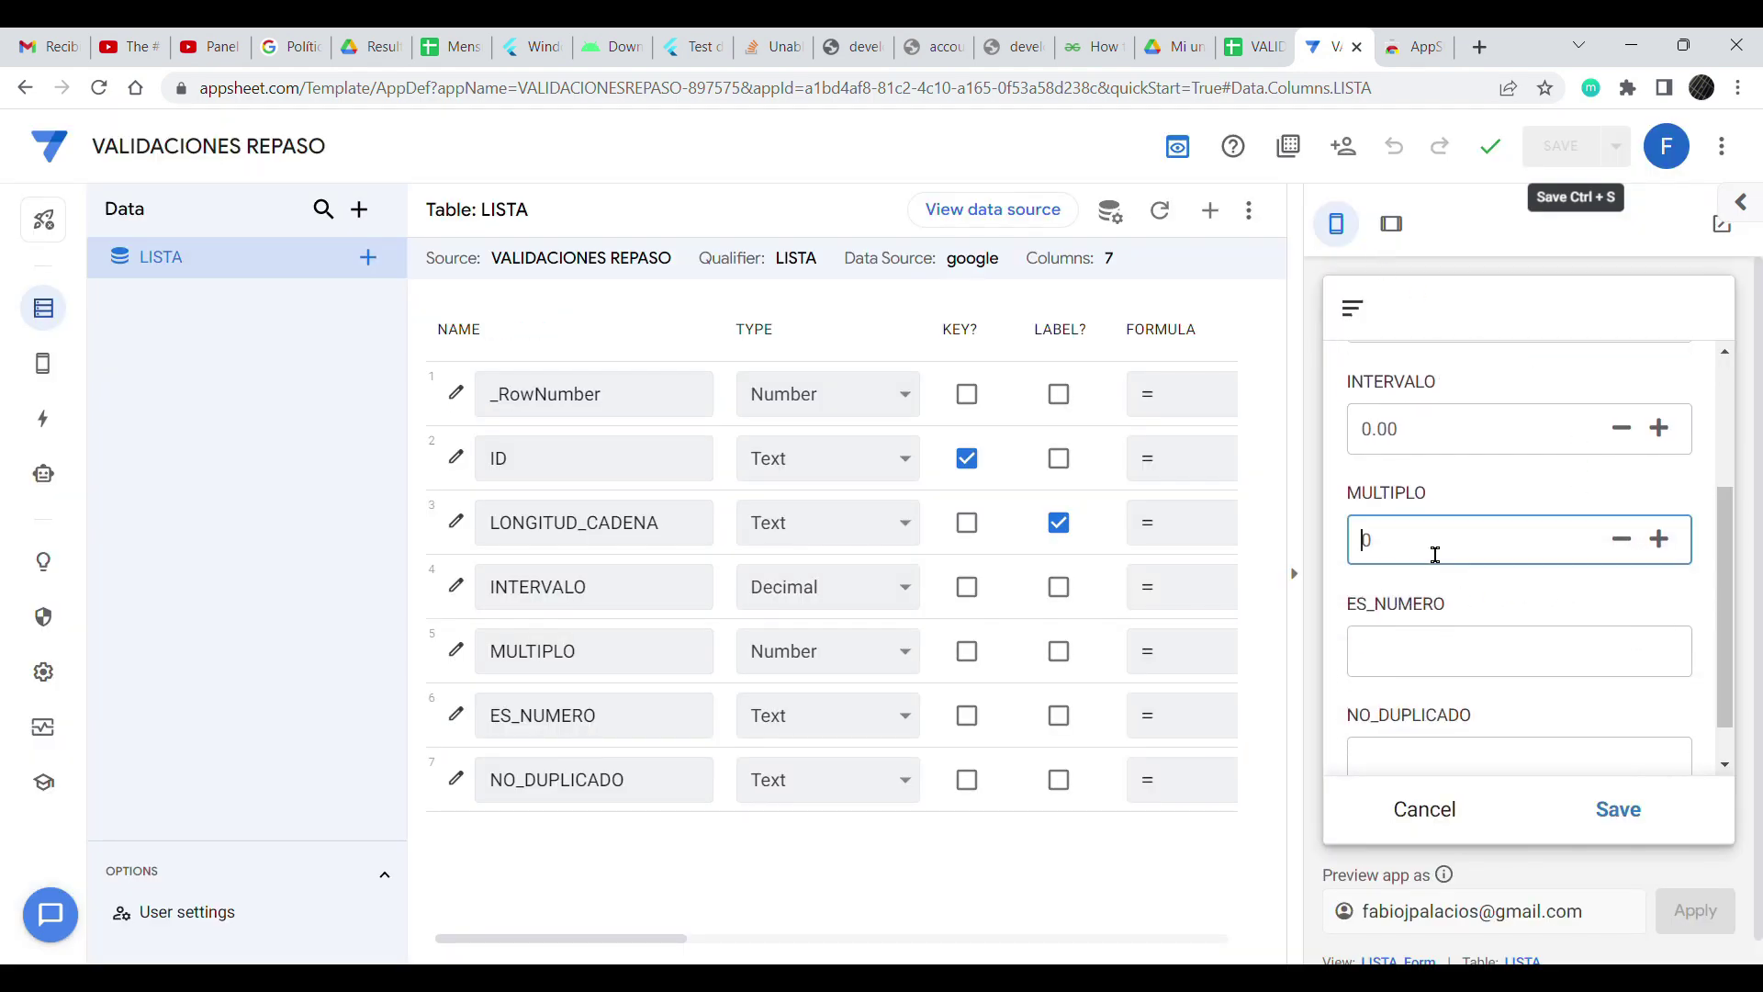
pyautogui.write('48')
pyautogui.click(1517, 619)
pyautogui.moveTo(1488, 546); pyautogui.dragTo(1320, 539)
pyautogui.write('54')
pyautogui.moveTo(1442, 562); pyautogui.dragTo(1295, 549)
pyautogui.write('60')
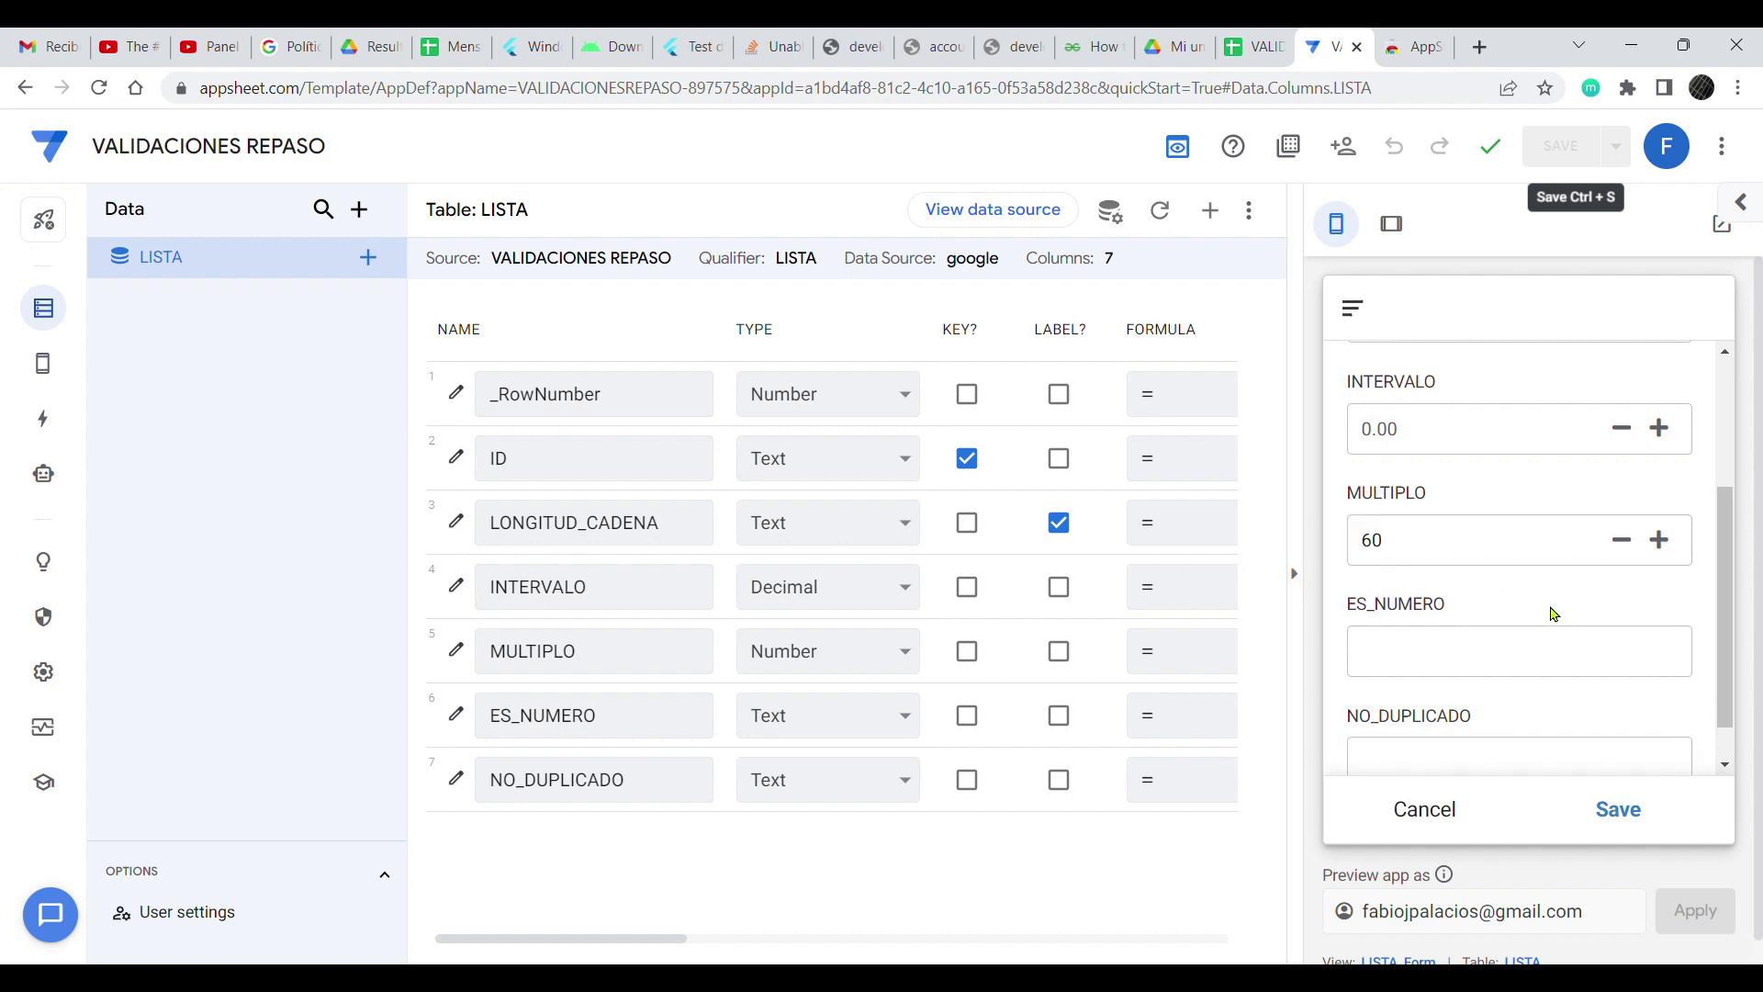
# - Test the MULTIPLO validation in the record form with 80 and 1582, and finish with 1580
pyautogui.moveTo(1500, 563); pyautogui.dragTo(1345, 558)
pyautogui.write('80')
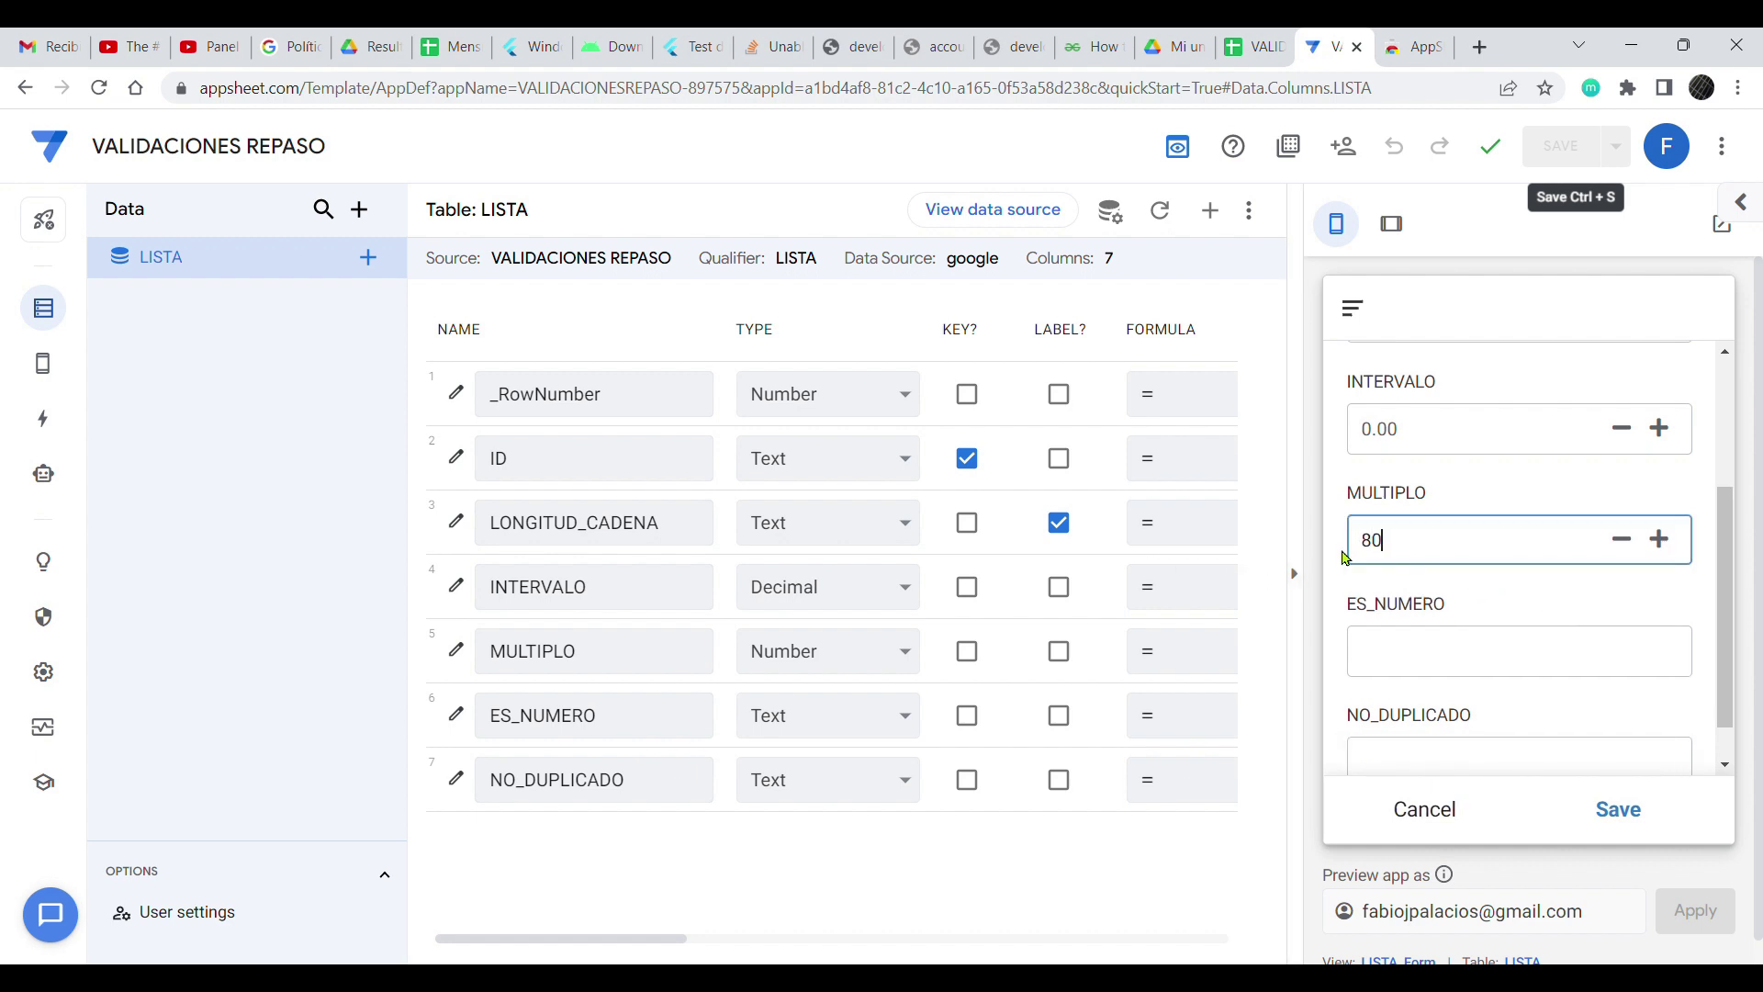
pyautogui.write('1')
pyautogui.click(1488, 609)
pyautogui.moveTo(1439, 558); pyautogui.dragTo(1300, 549)
pyautogui.write('1582')
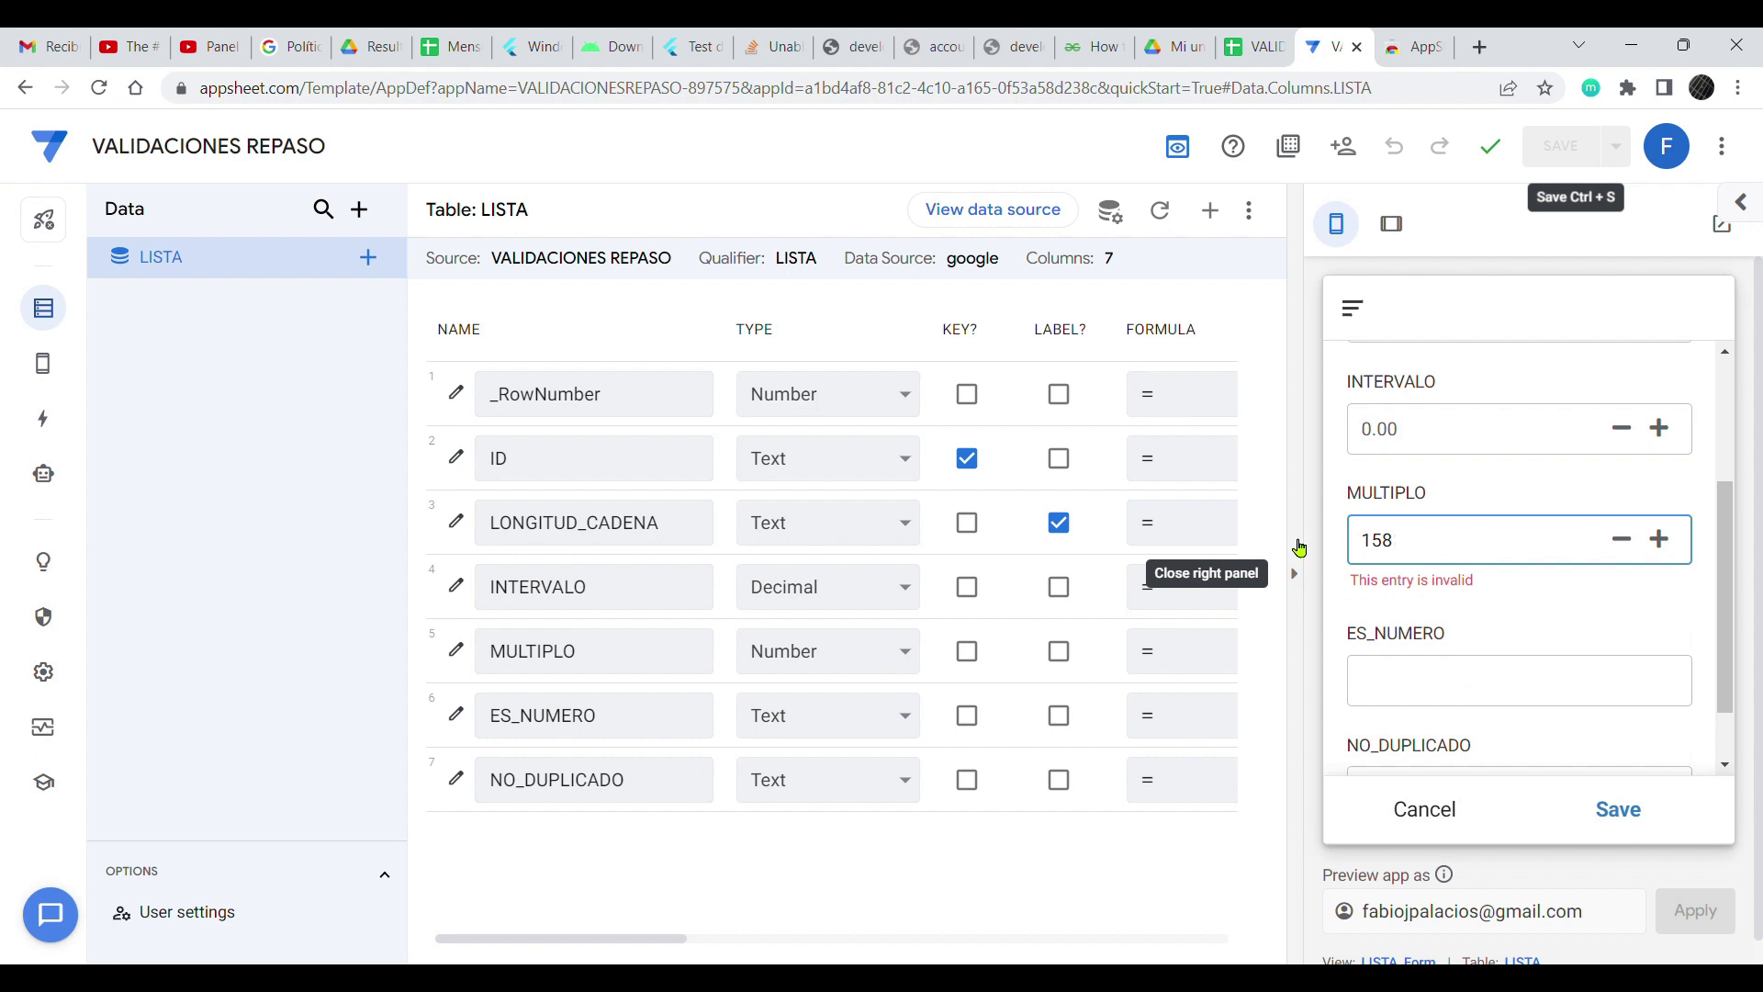
pyautogui.click(1527, 694)
pyautogui.click(1430, 542)
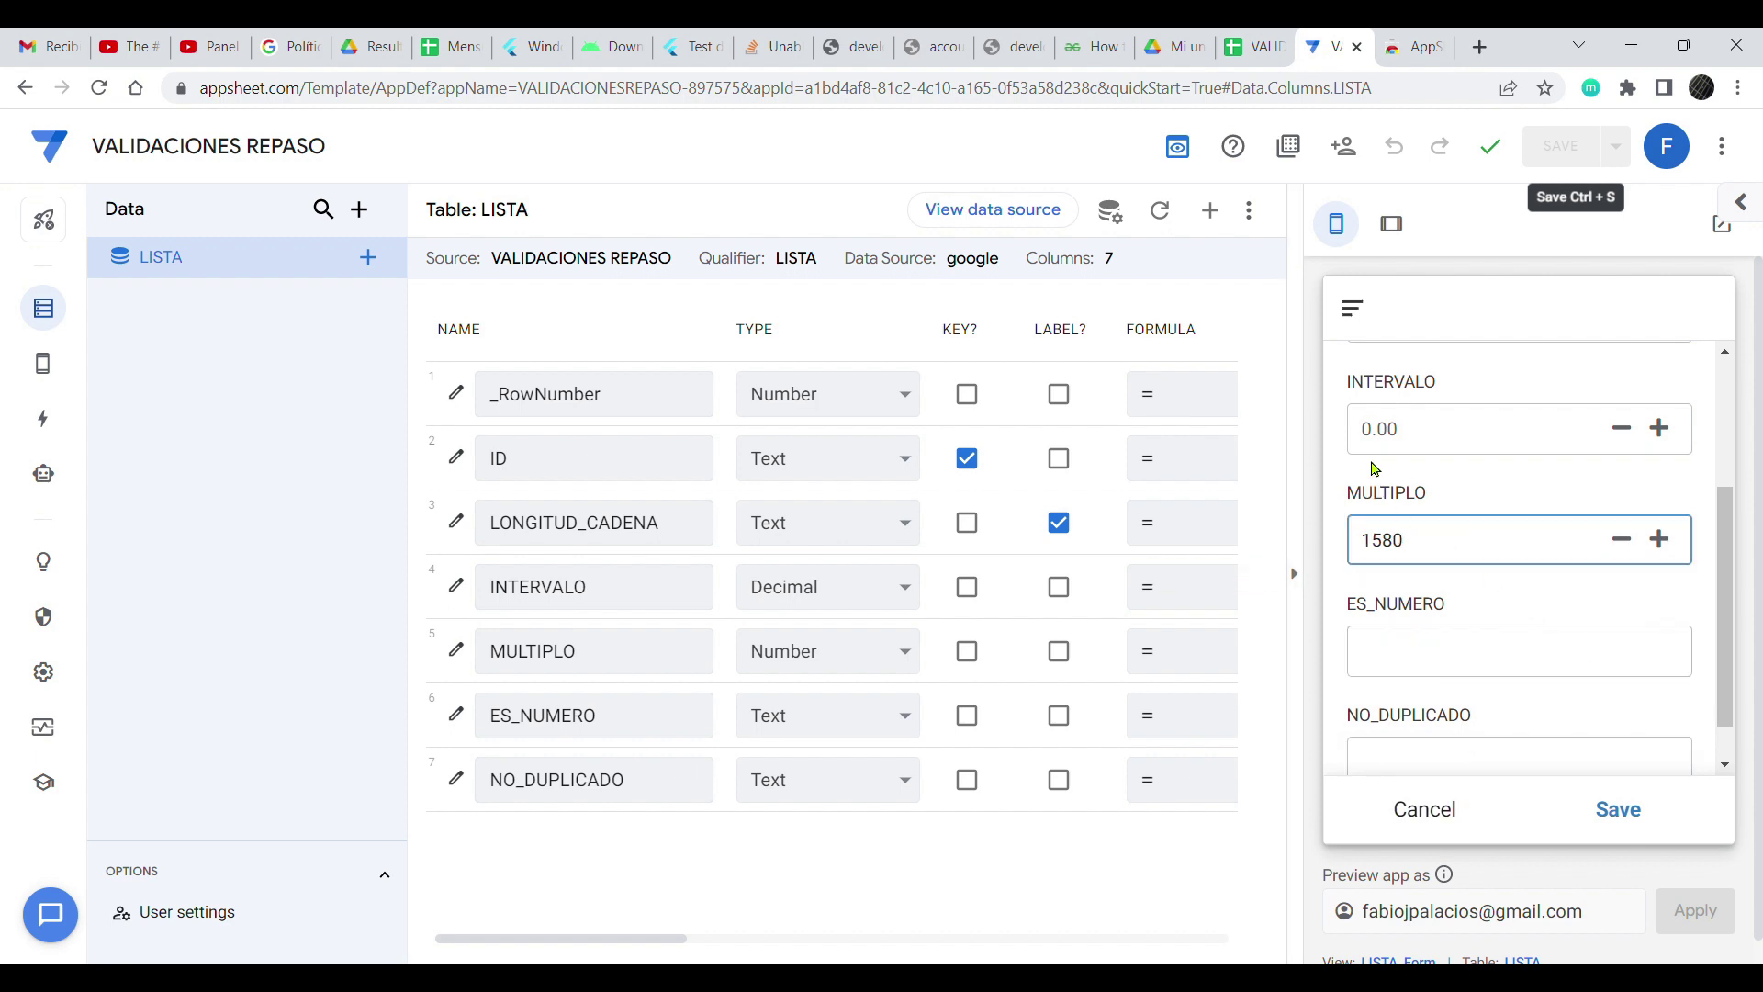
pyautogui.scroll(1, 1448, 491)
pyautogui.scroll(-1, 1492, 632)
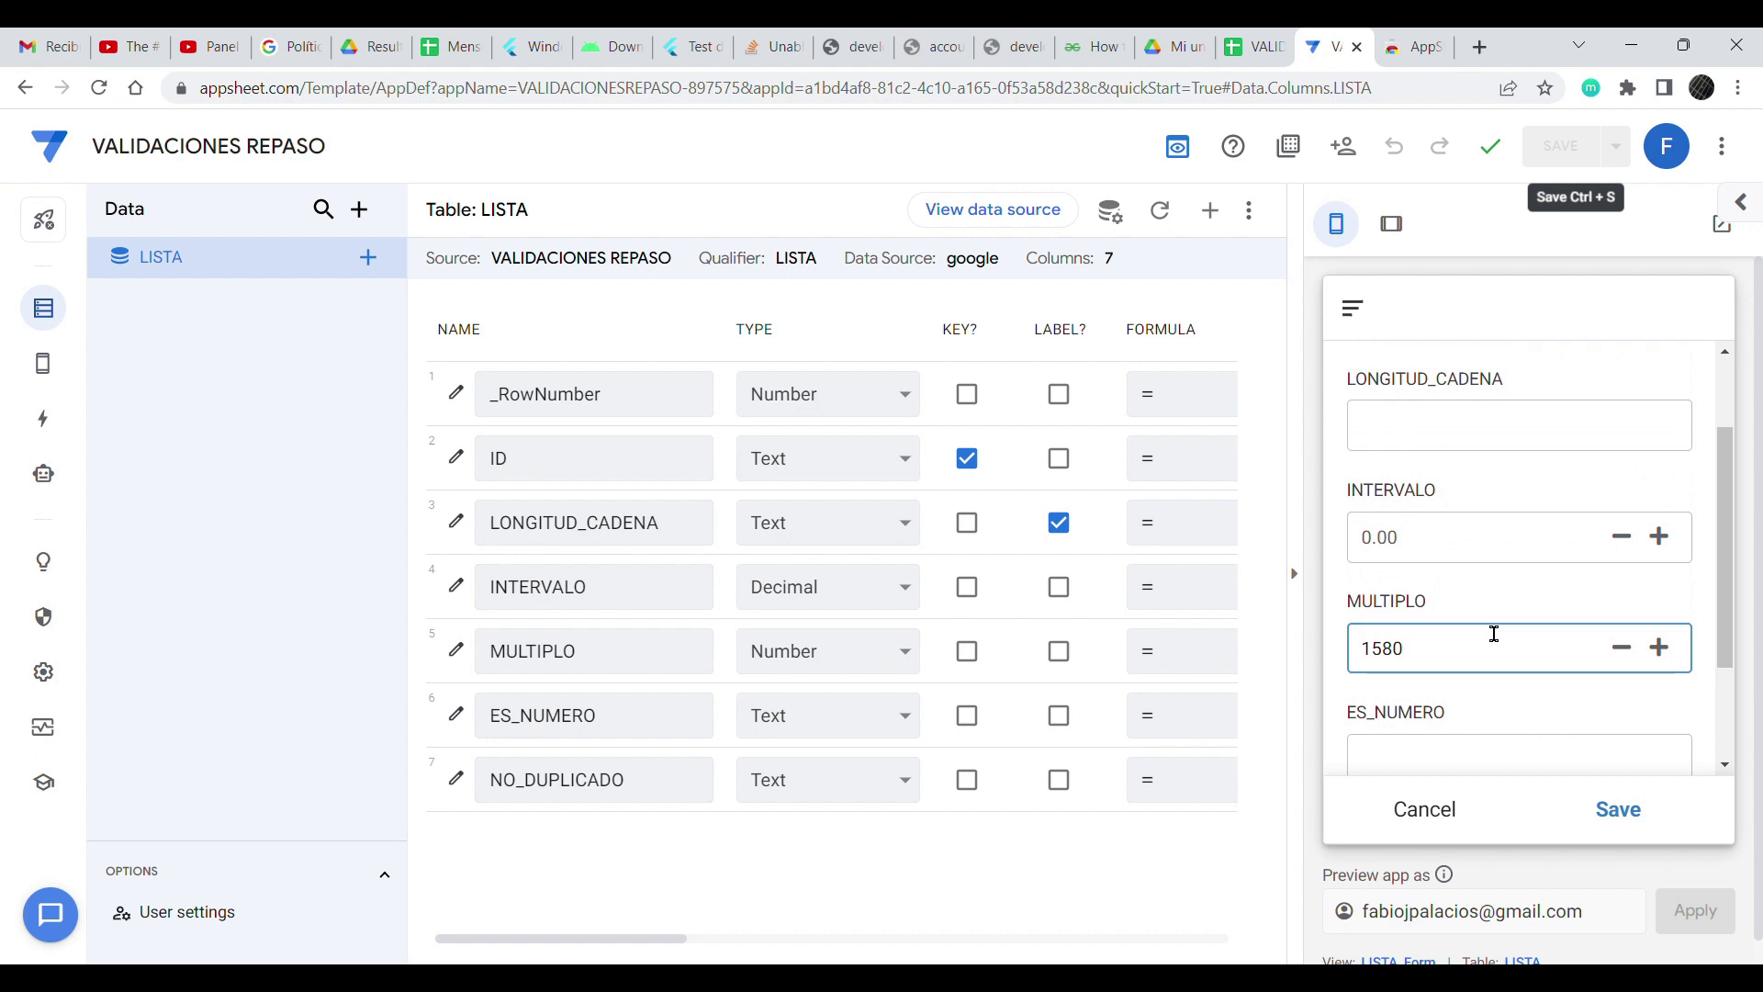
pyautogui.scroll(-1, 1723, 617)
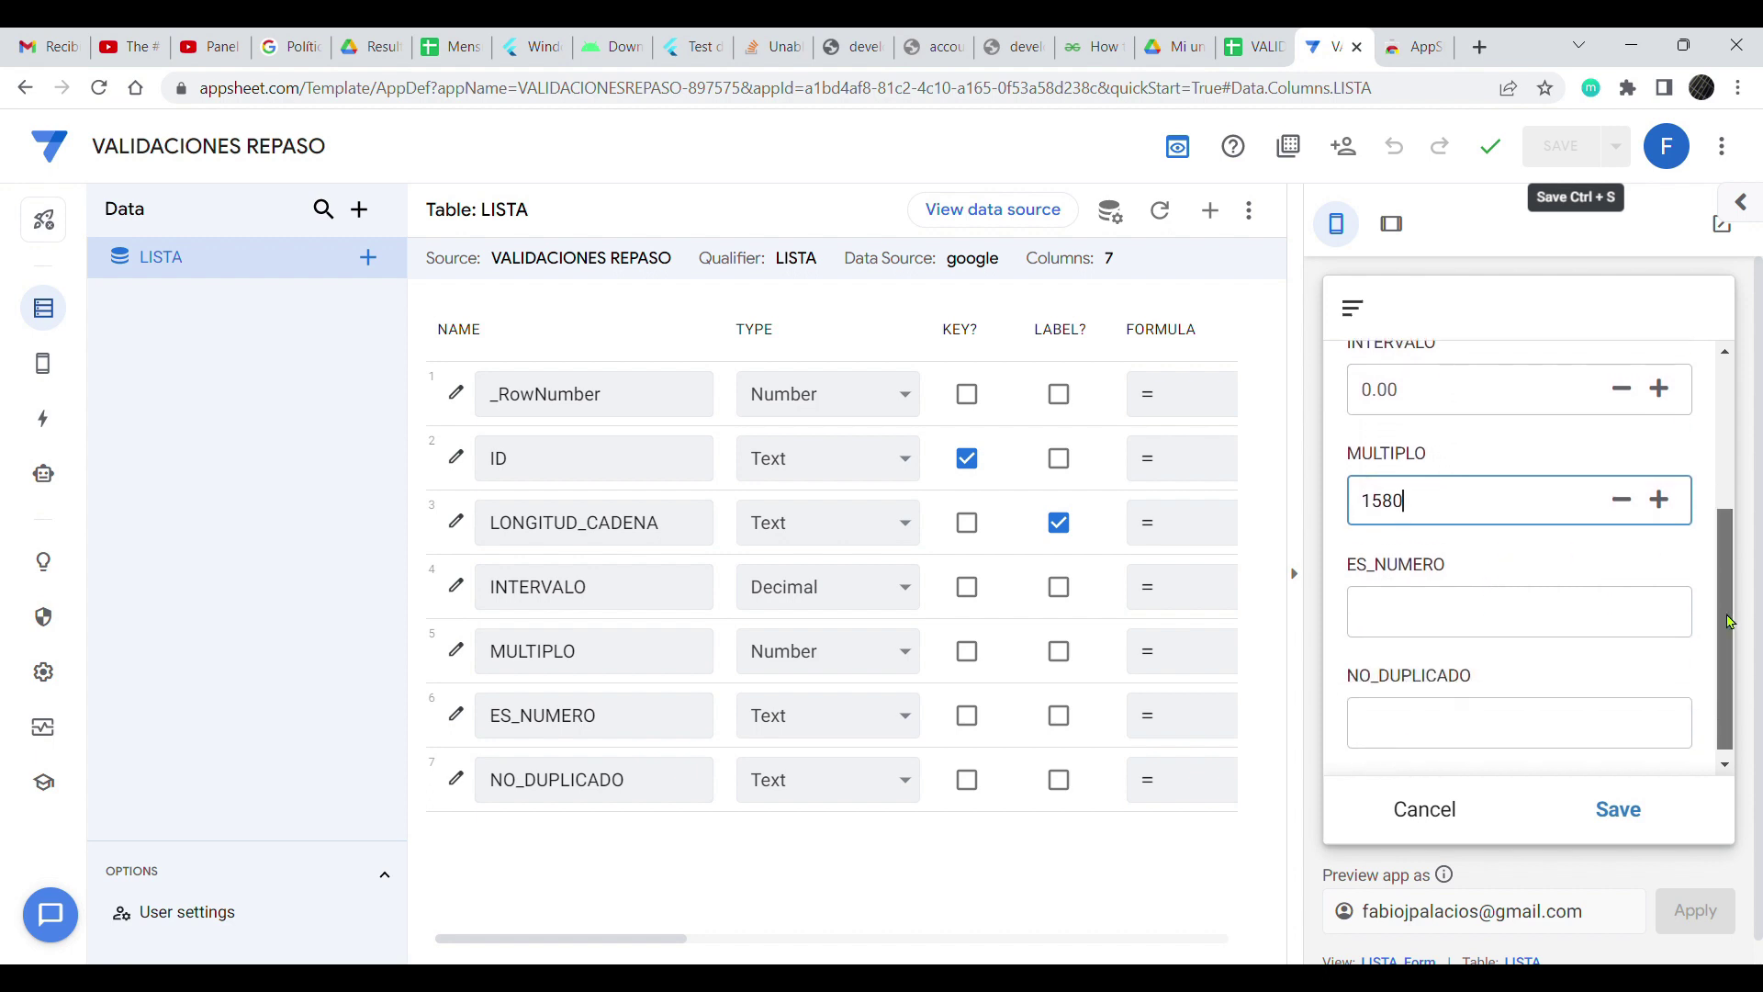
pyautogui.moveTo(1461, 508); pyautogui.dragTo(1373, 508)
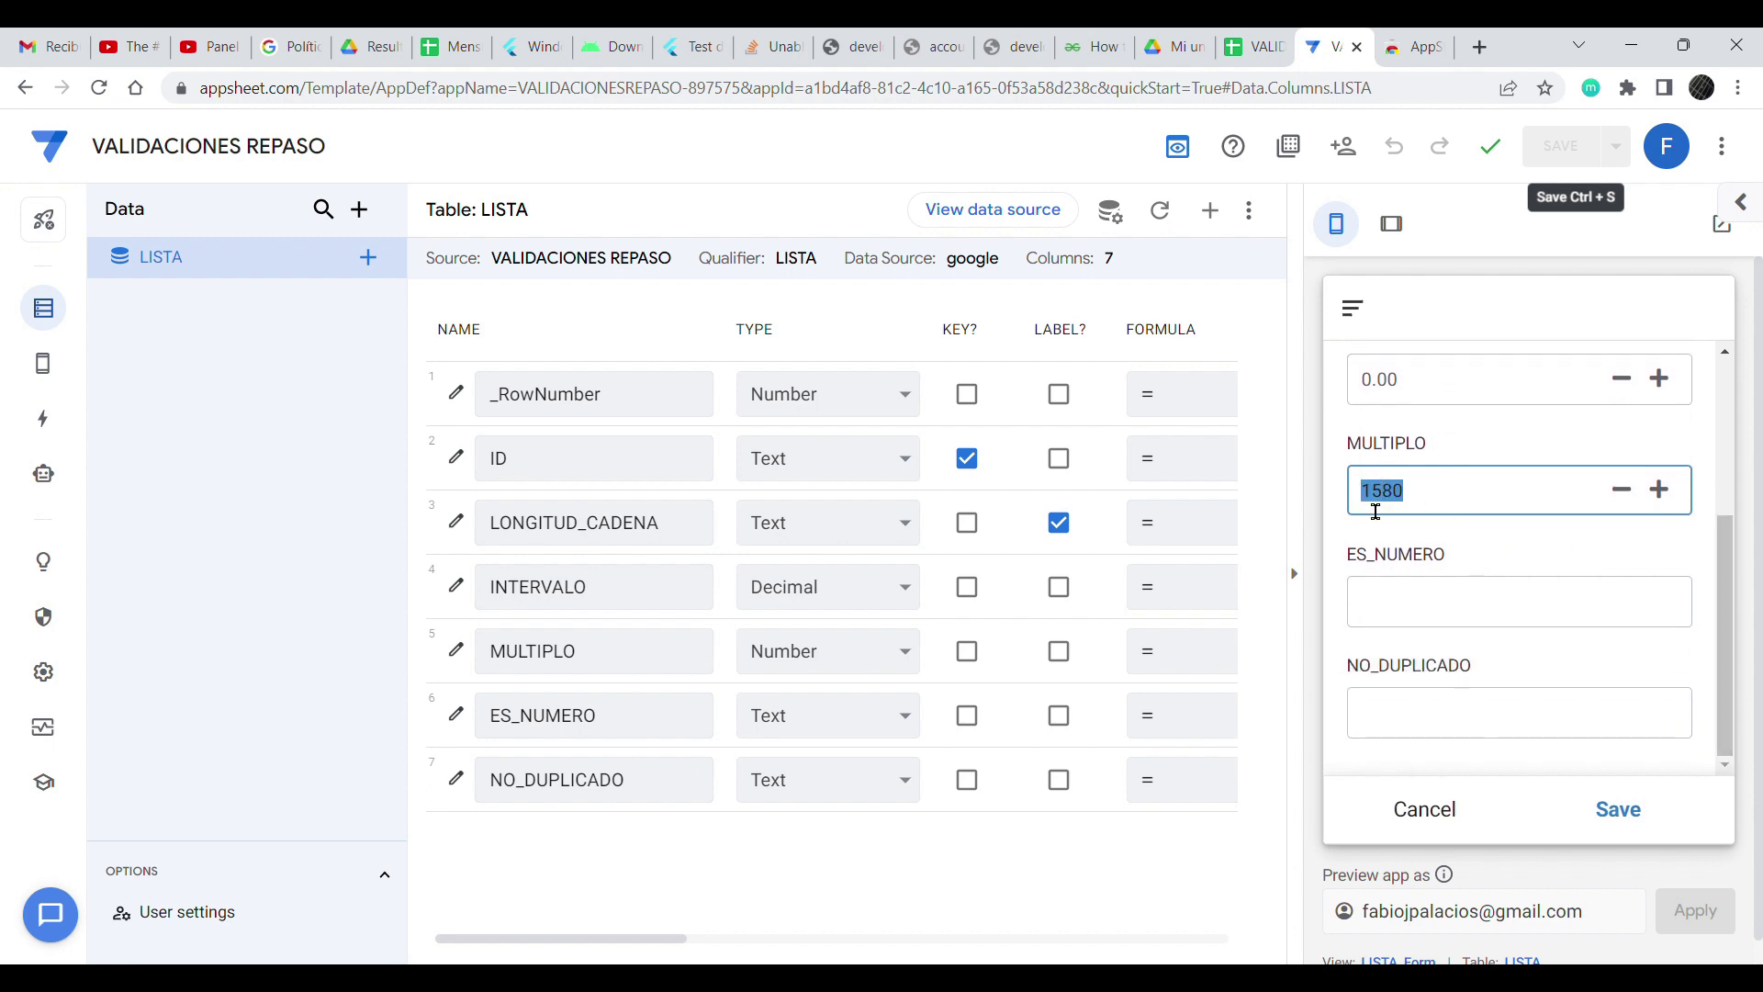
# - Change the MULTIPLO column's Valid If expression to MOD([_THIS], 5) = 0 and save the app
pyautogui.click(452, 650)
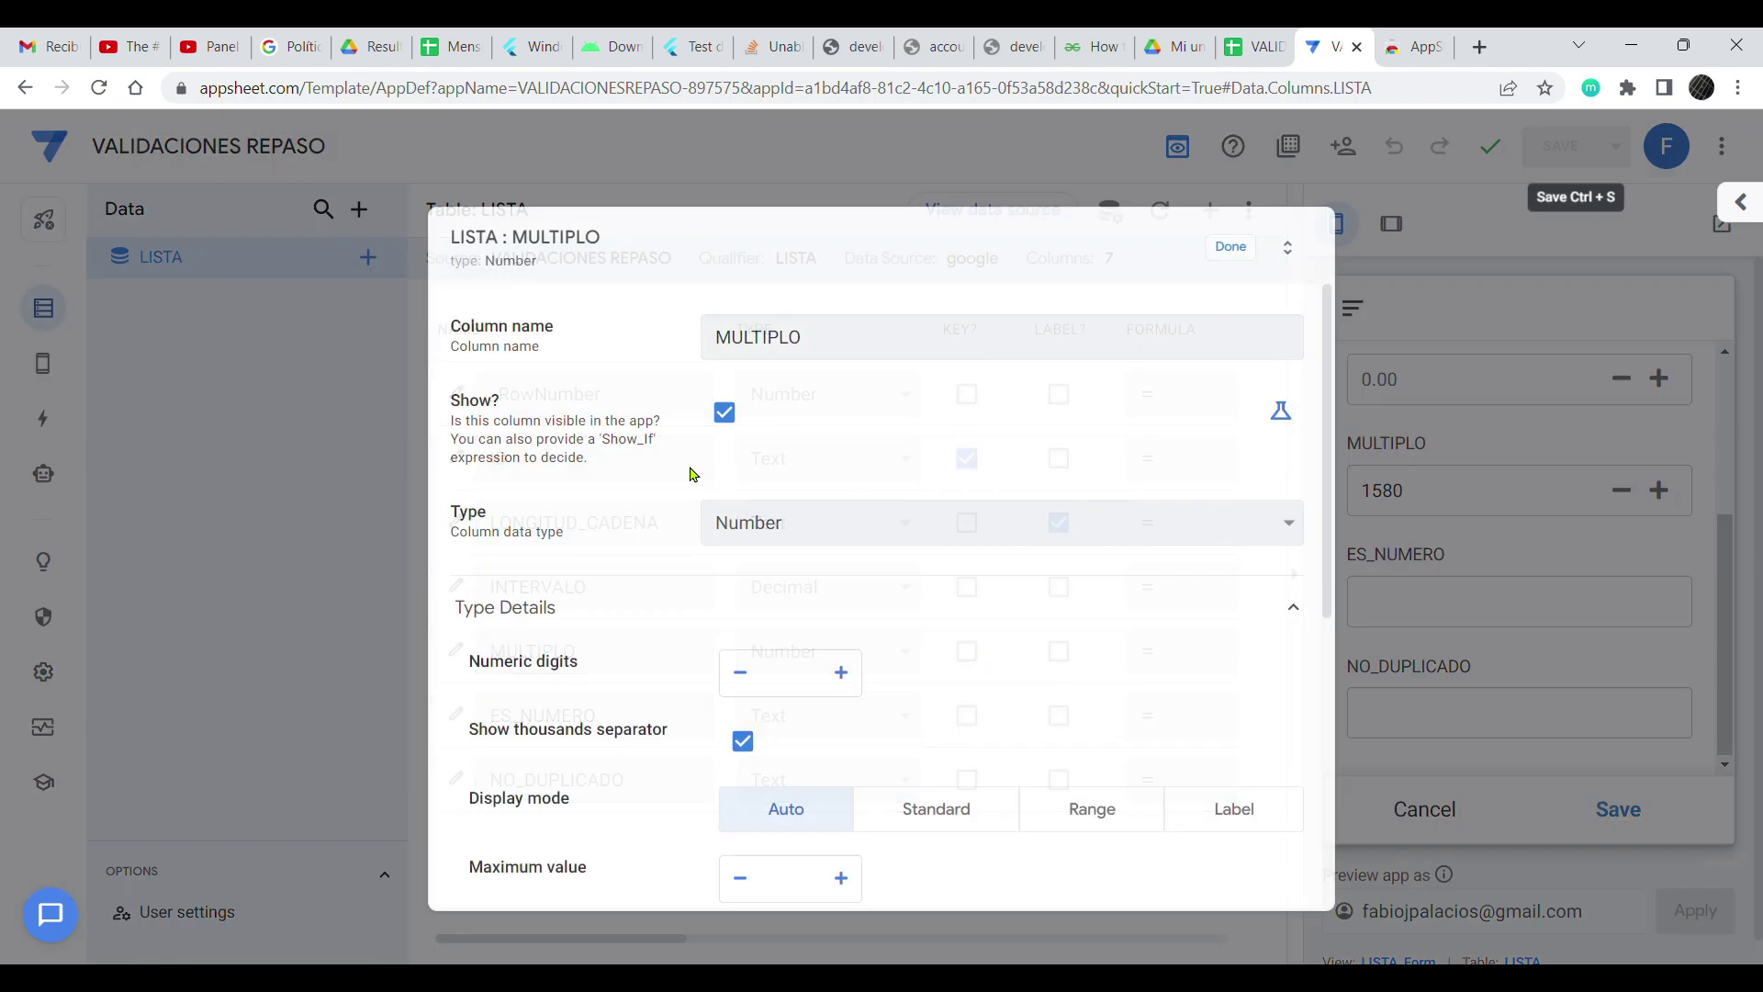
pyautogui.scroll(-5, 627, 701)
pyautogui.click(544, 584)
pyautogui.click(843, 650)
pyautogui.moveTo(457, 304); pyautogui.dragTo(557, 305)
pyautogui.write('_THIS')
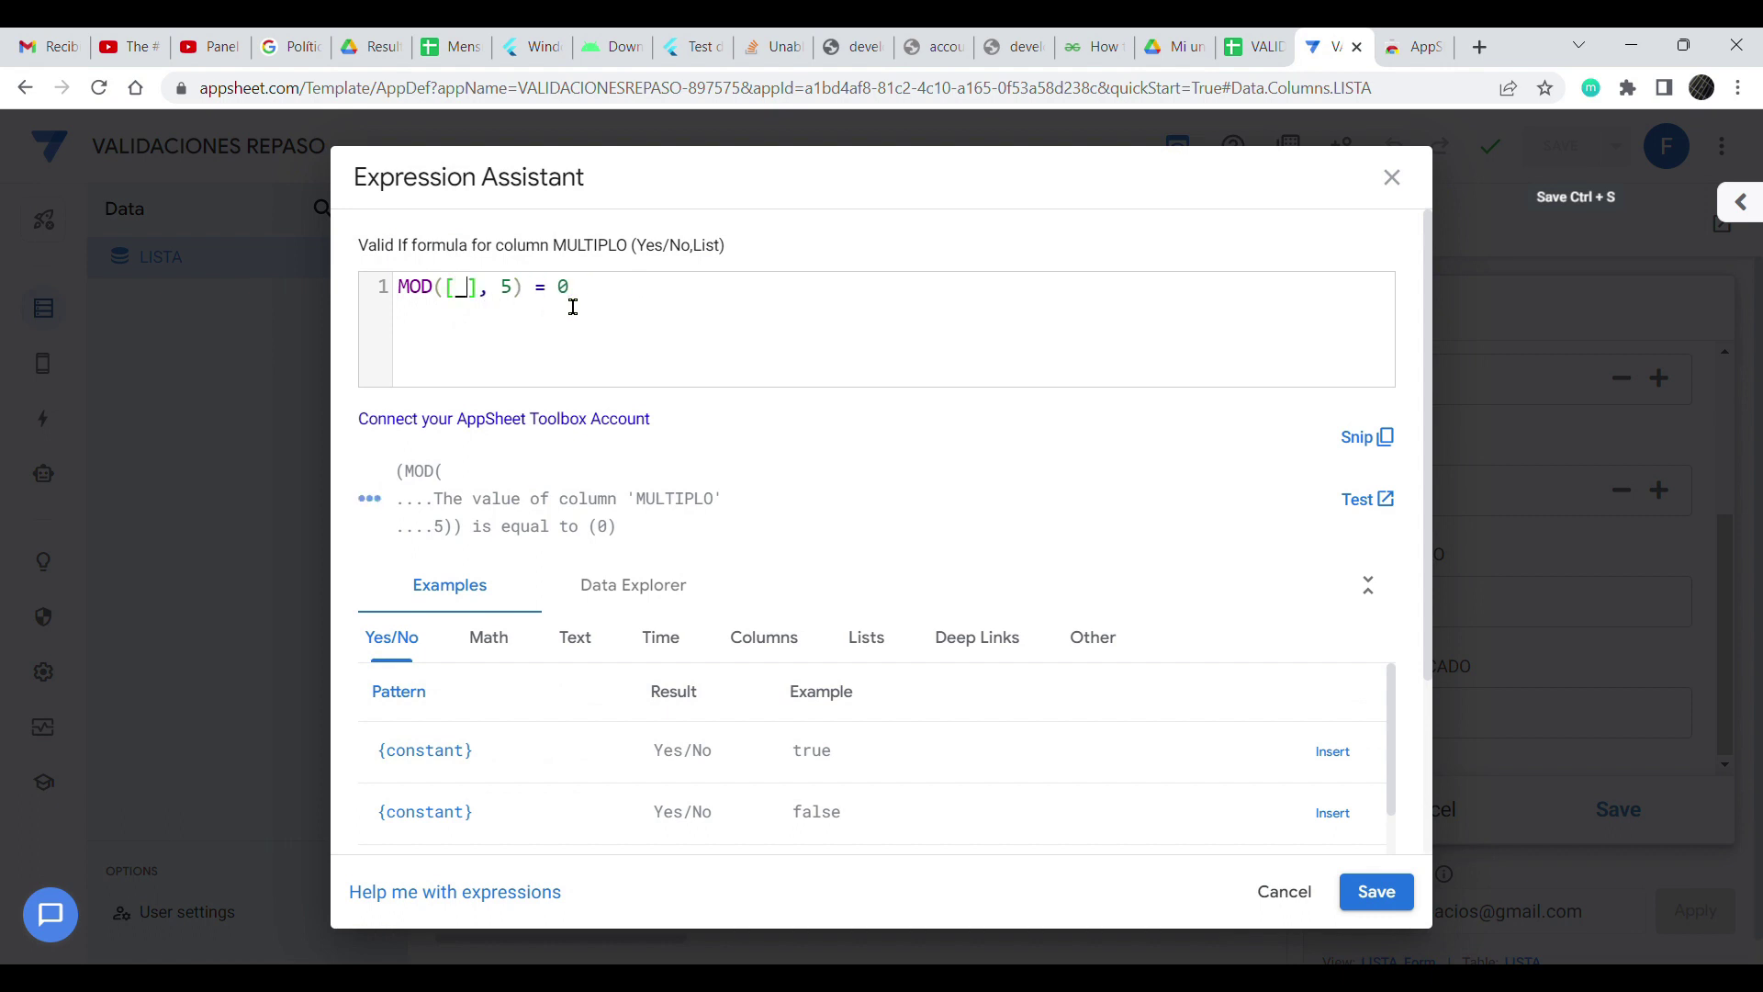
pyautogui.click(991, 307)
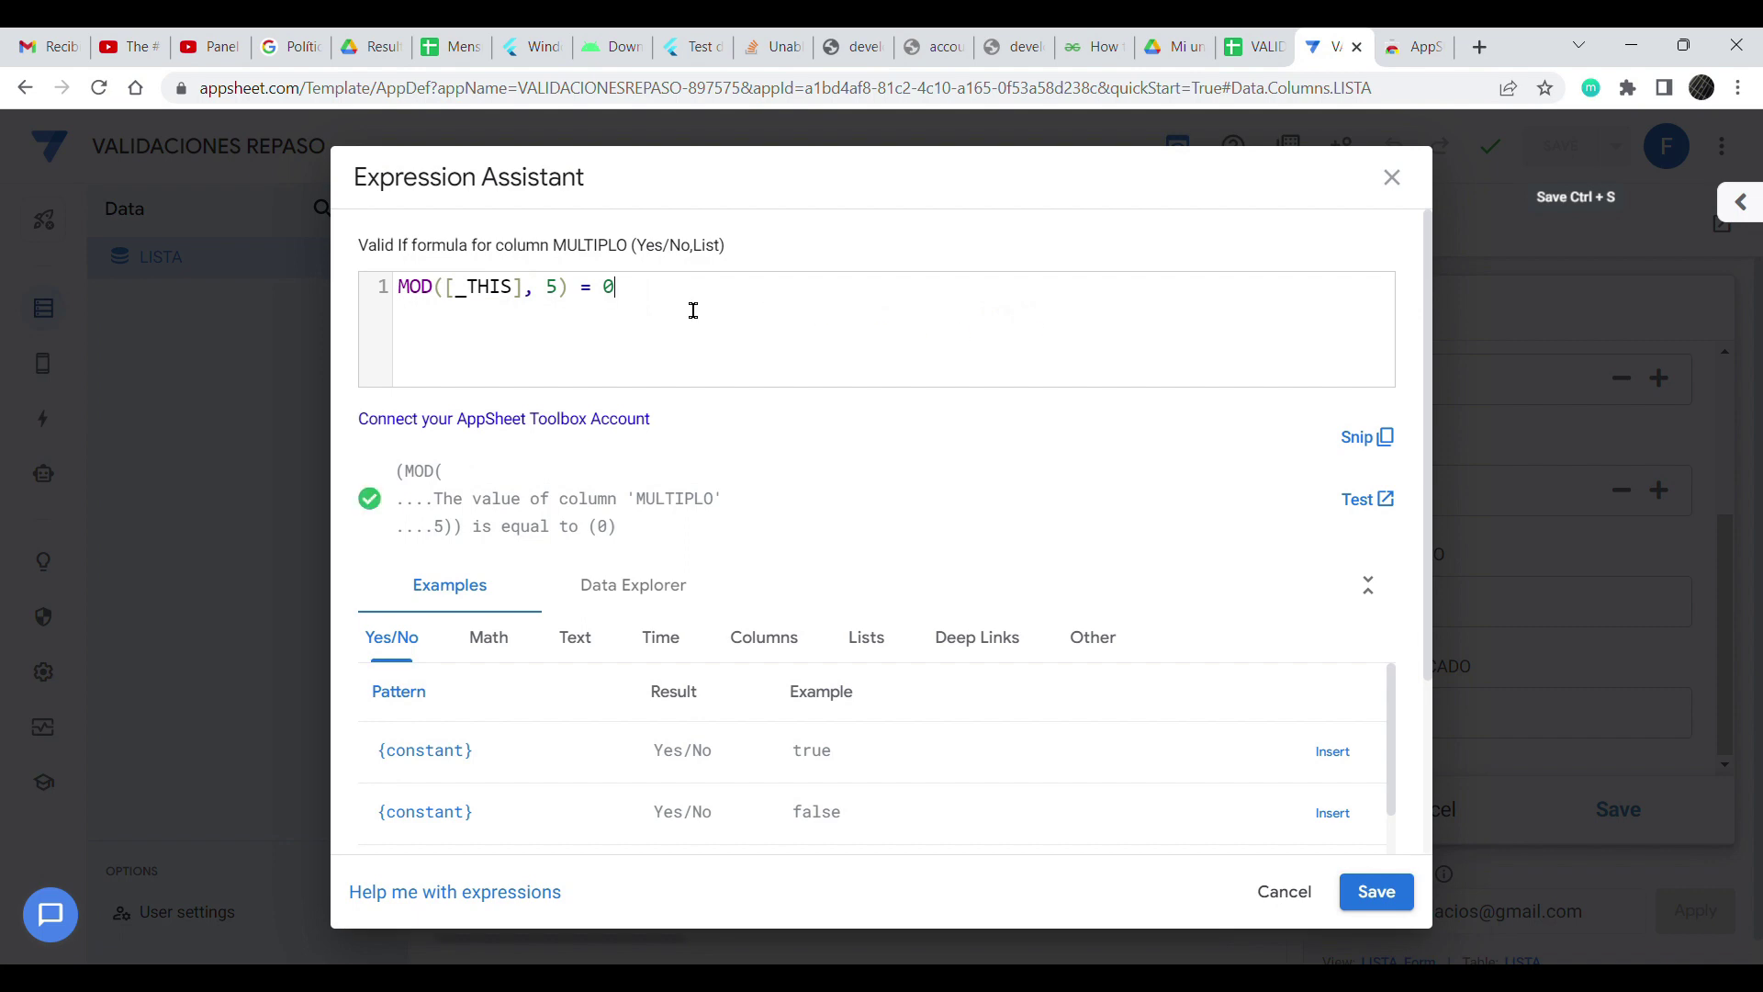
pyautogui.click(1374, 896)
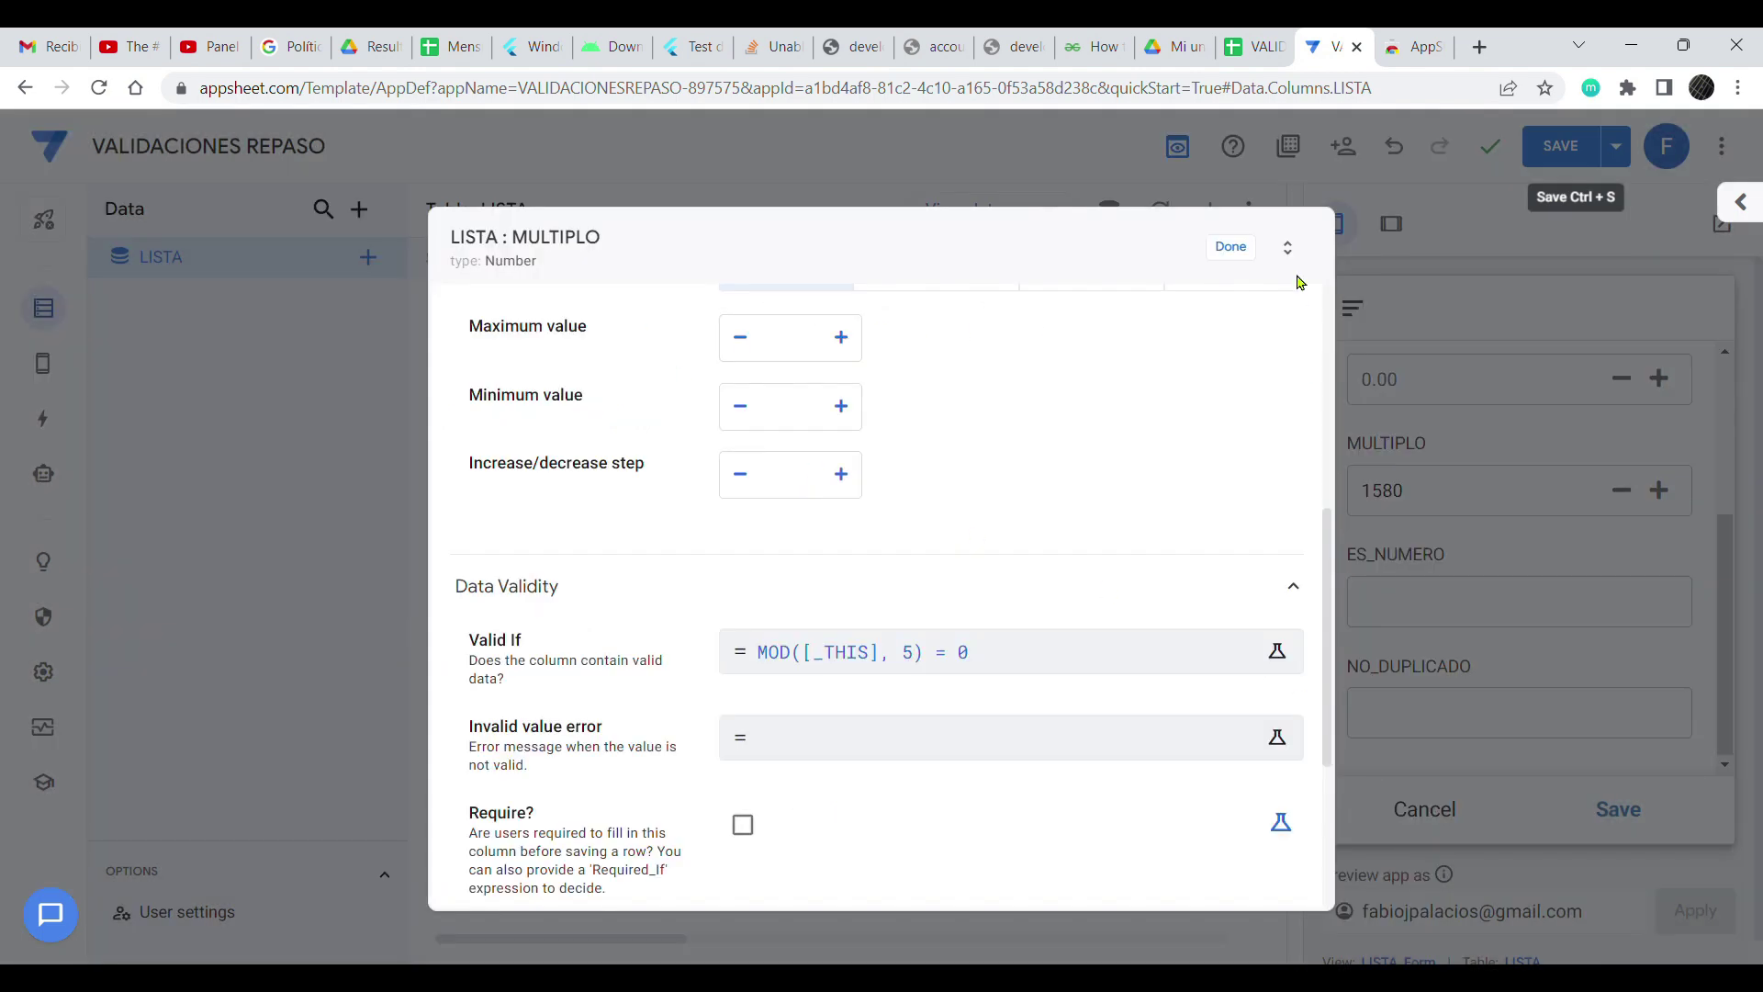
pyautogui.click(1232, 248)
pyautogui.click(1616, 147)
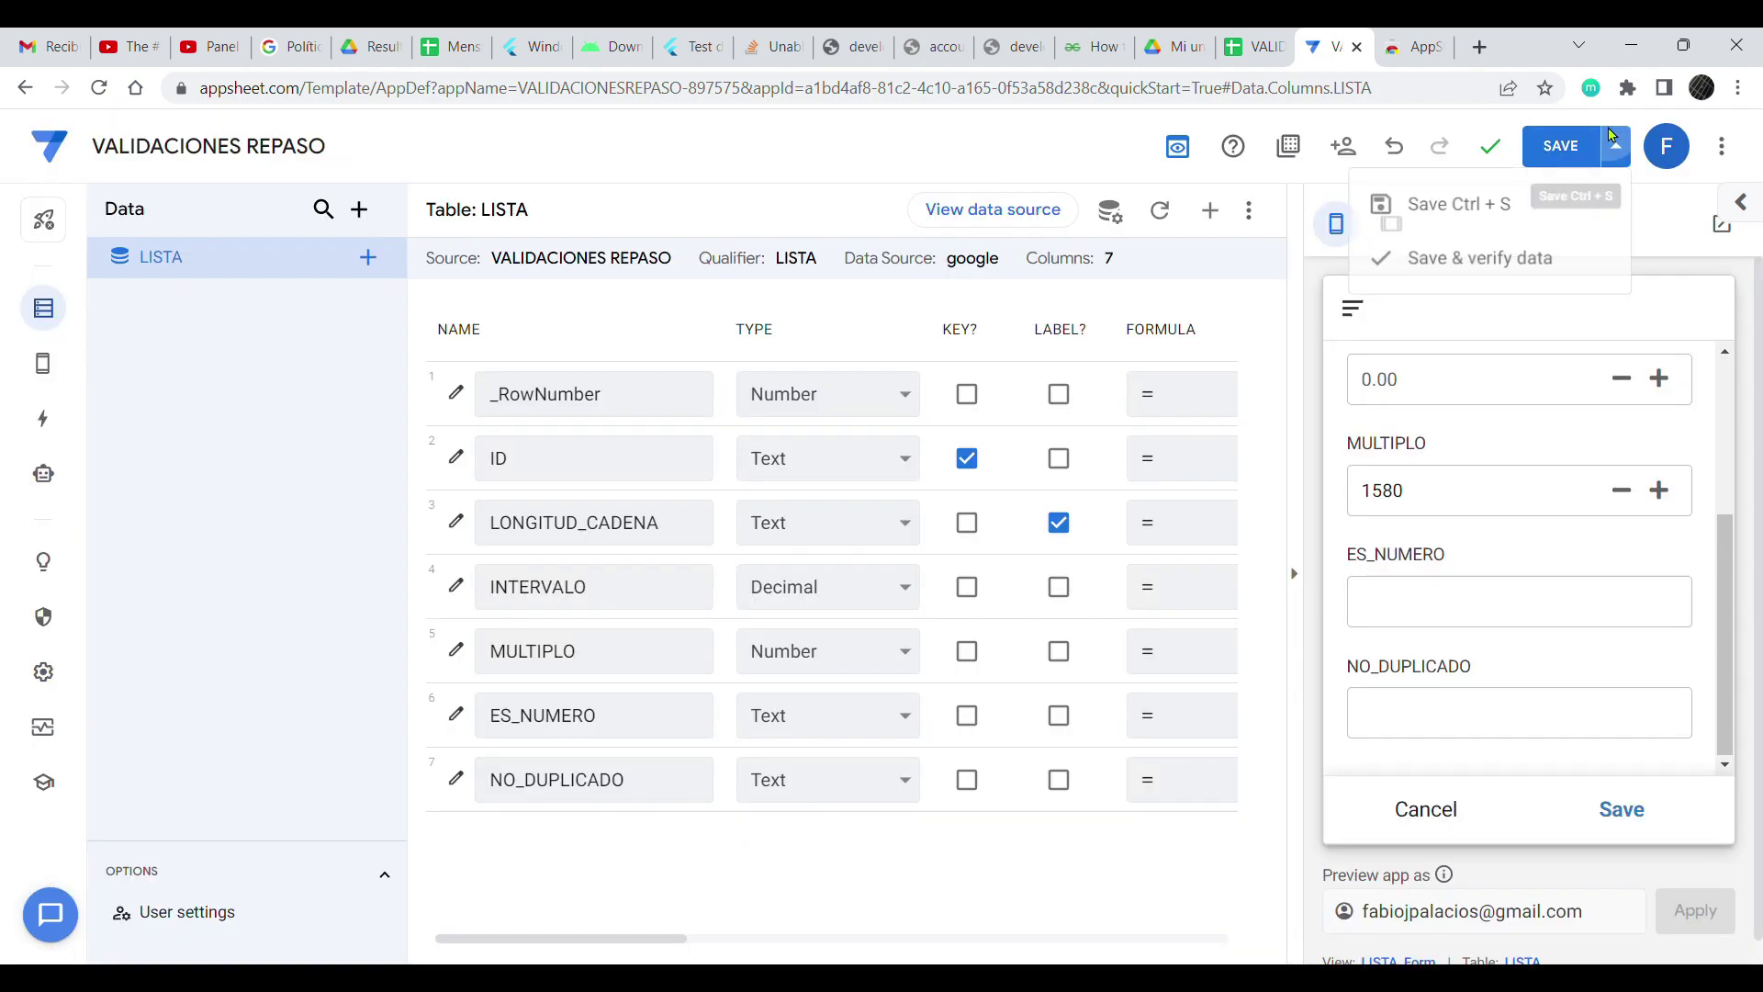
pyautogui.click(1488, 206)
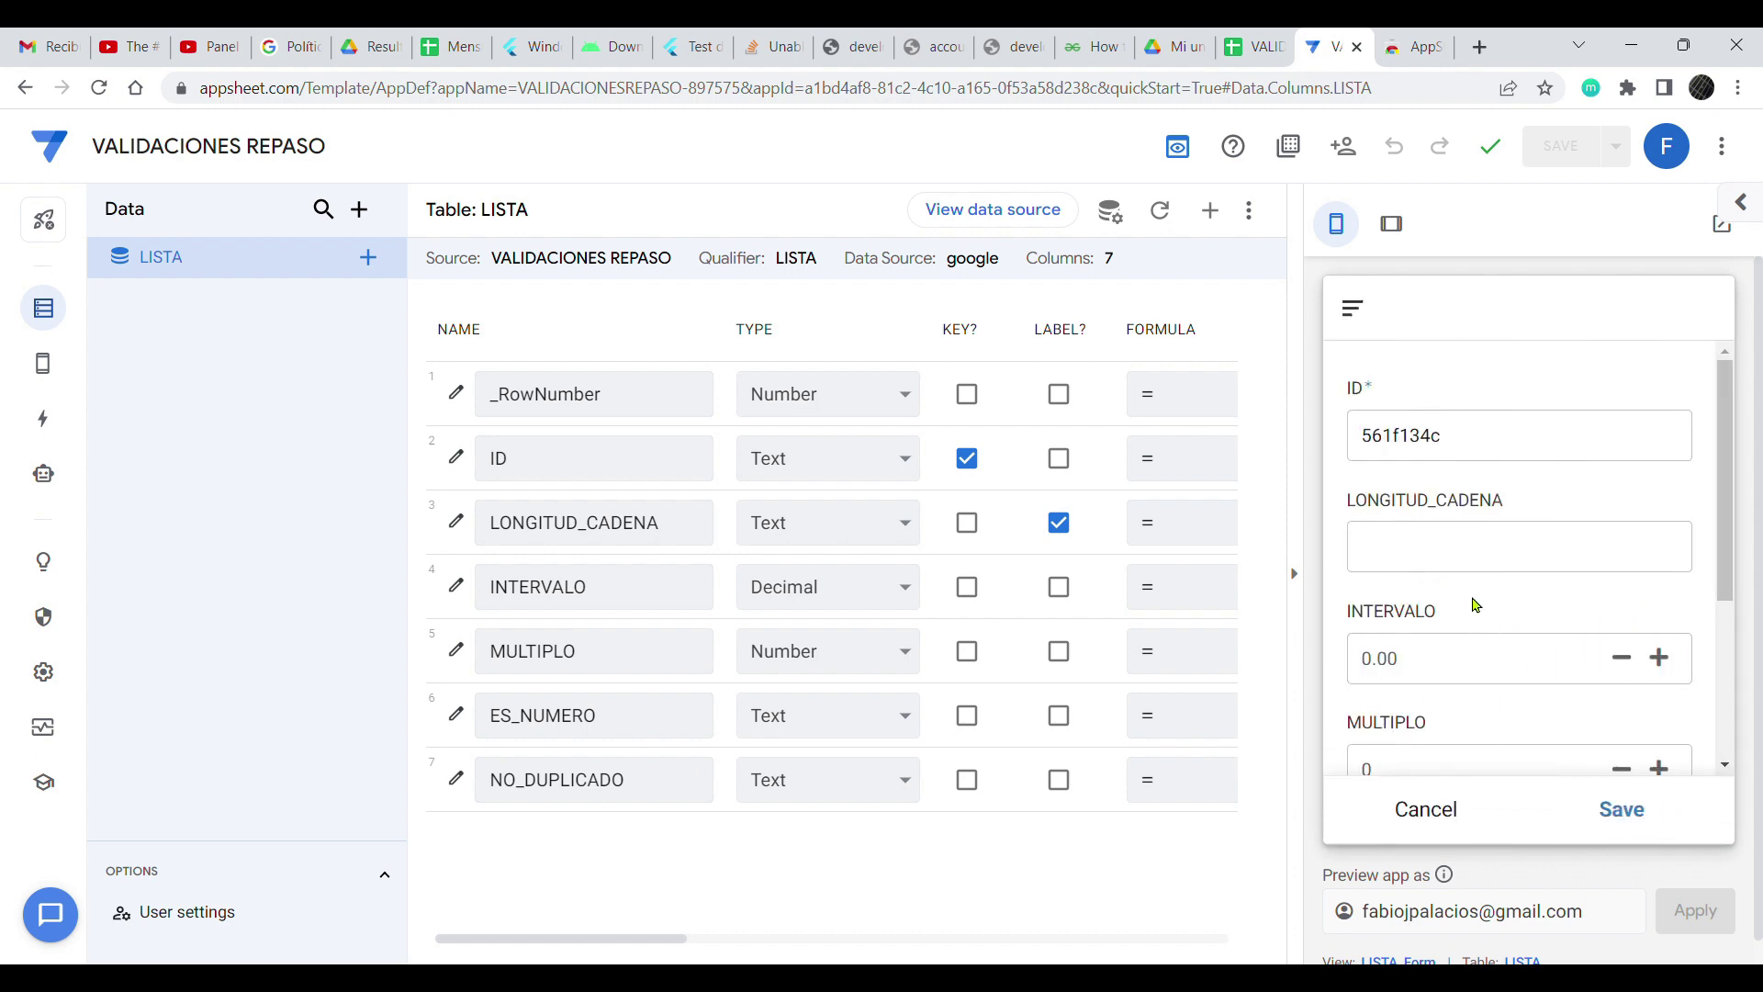
# - Test the MULTIPLO validation in the record form with 15 and 16
pyautogui.scroll(-1, 1424, 671)
pyautogui.click(1406, 669)
pyautogui.write('15')
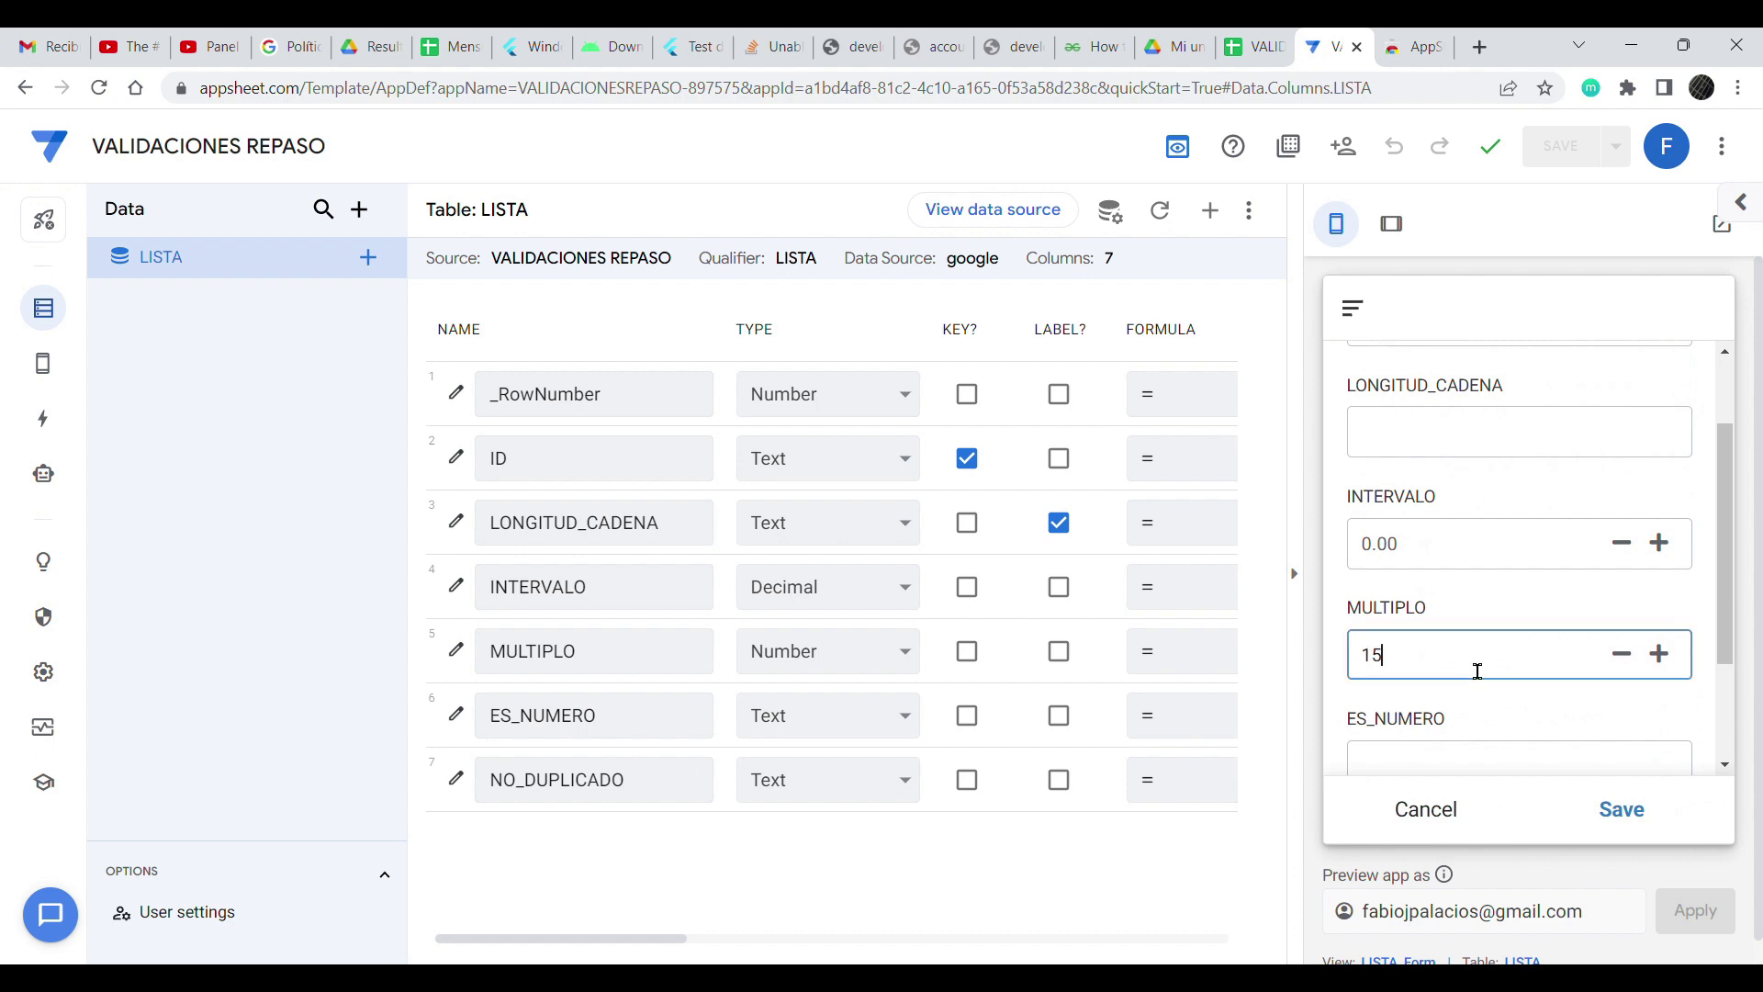
pyautogui.write('6')
pyautogui.click(1502, 709)
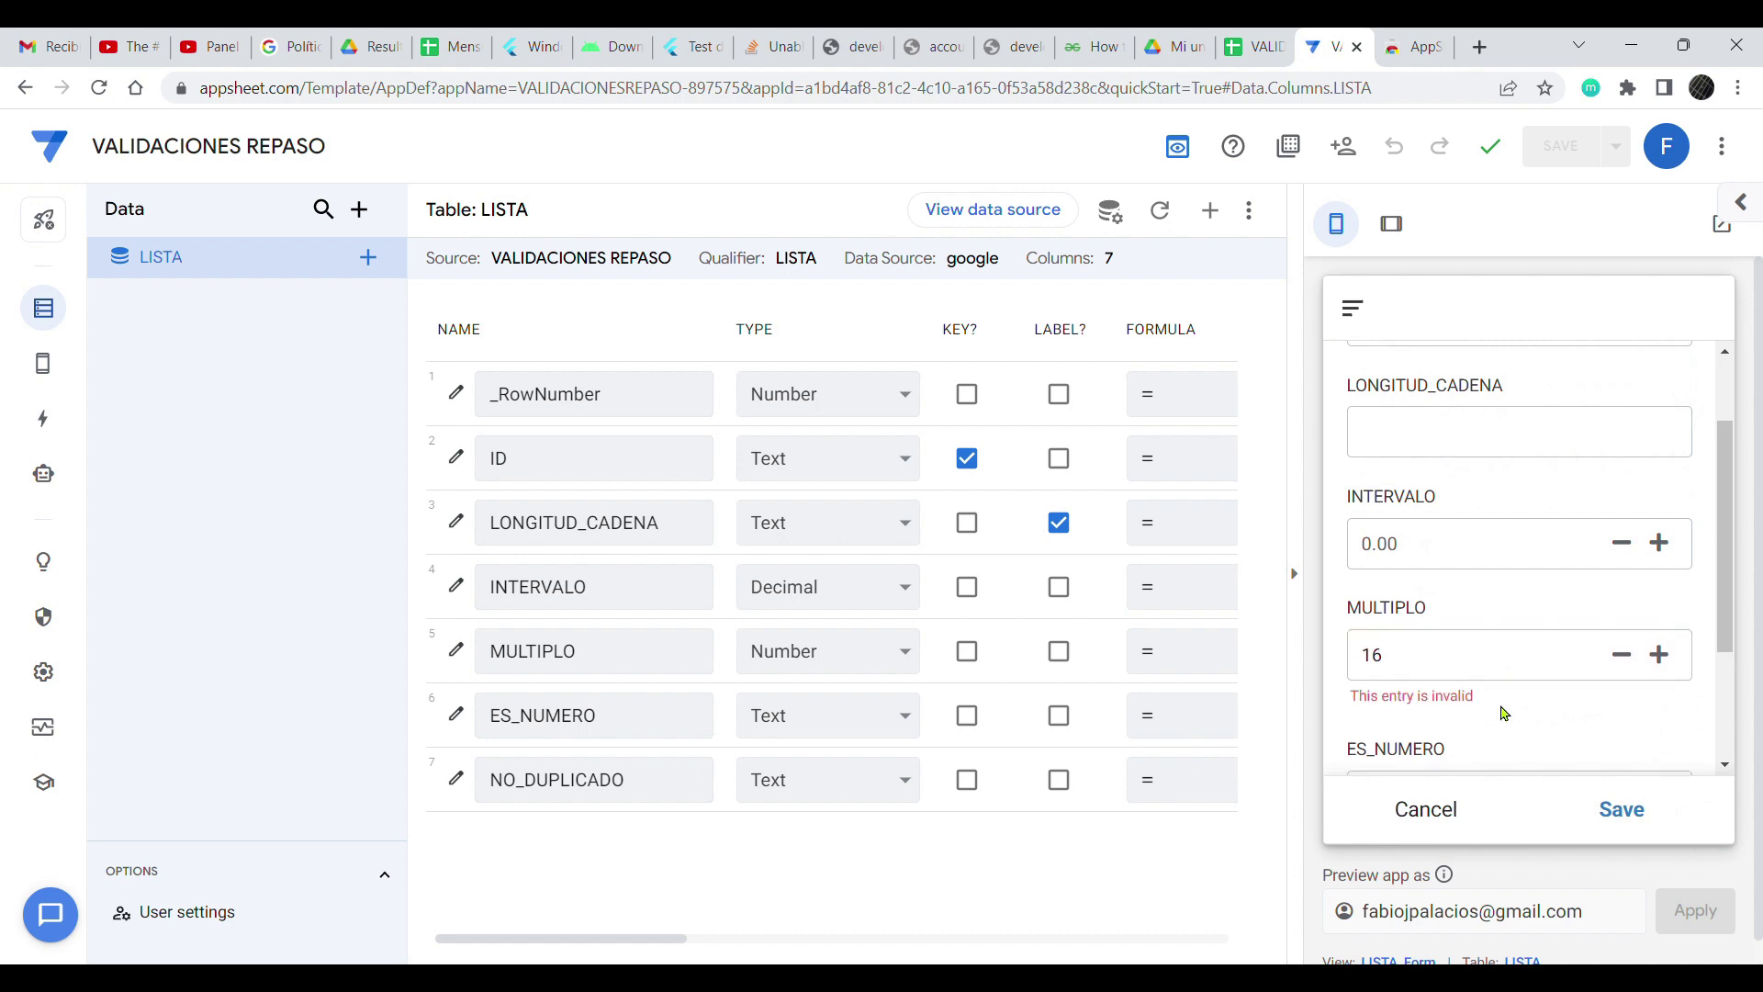
pyautogui.scroll(-1, 1488, 689)
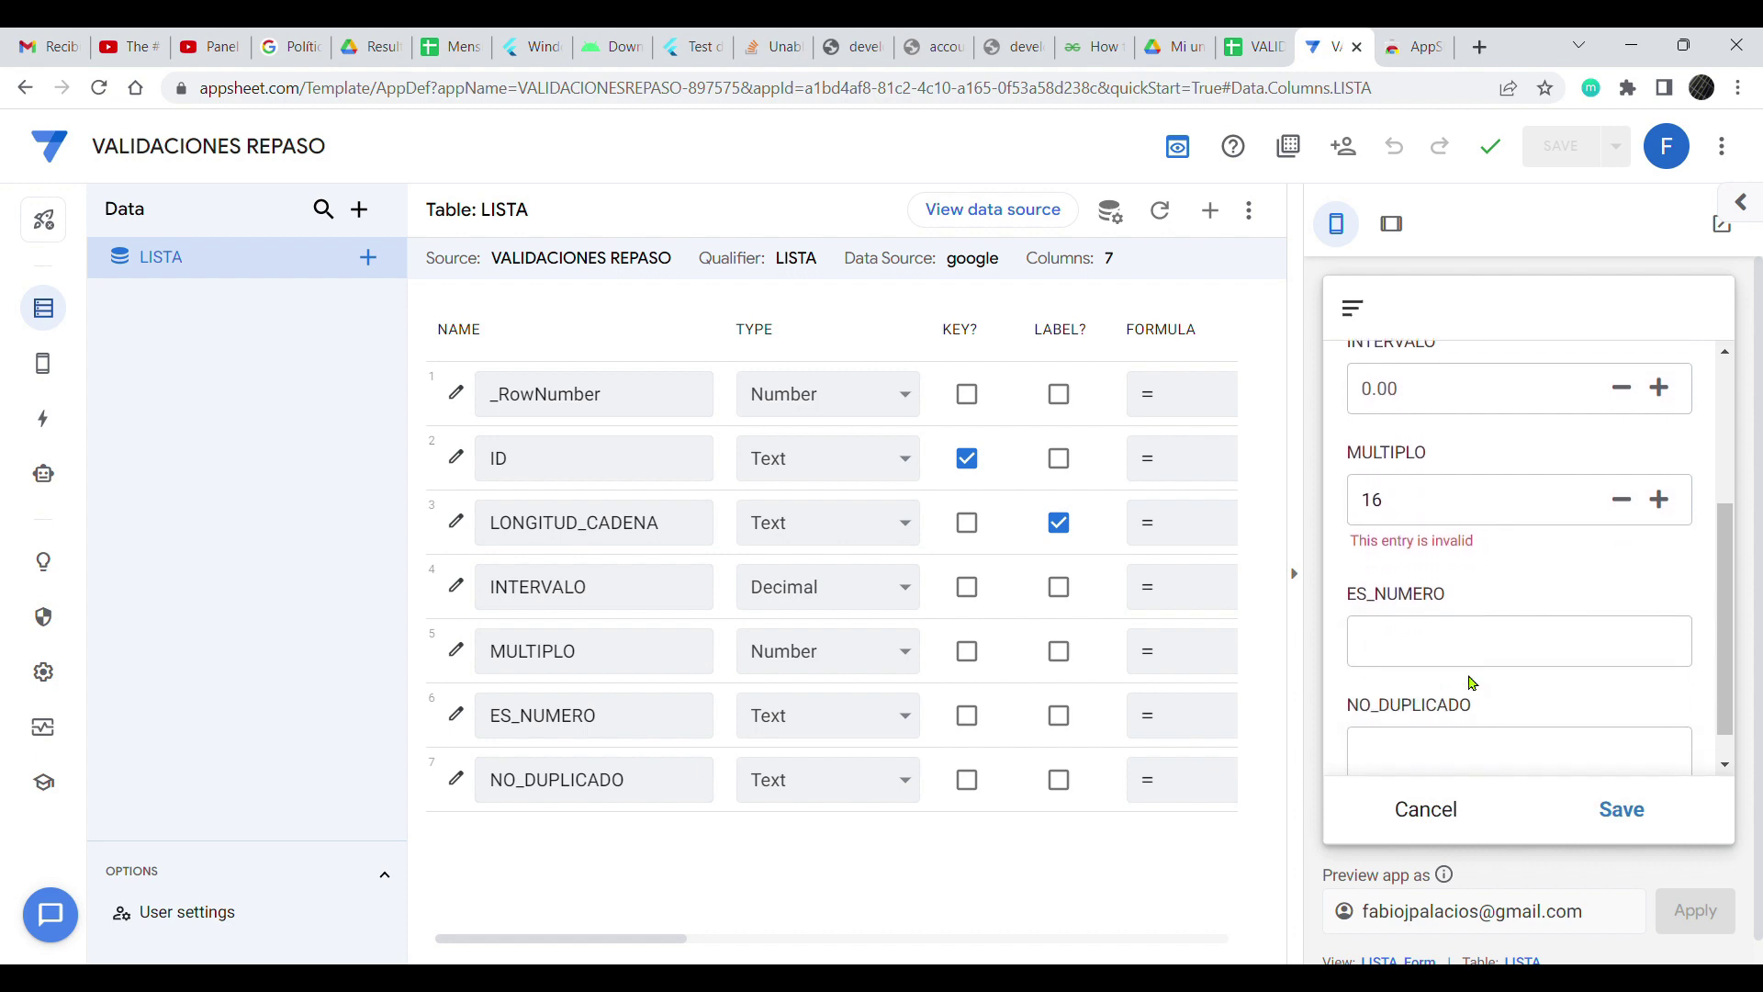
pyautogui.click(1463, 615)
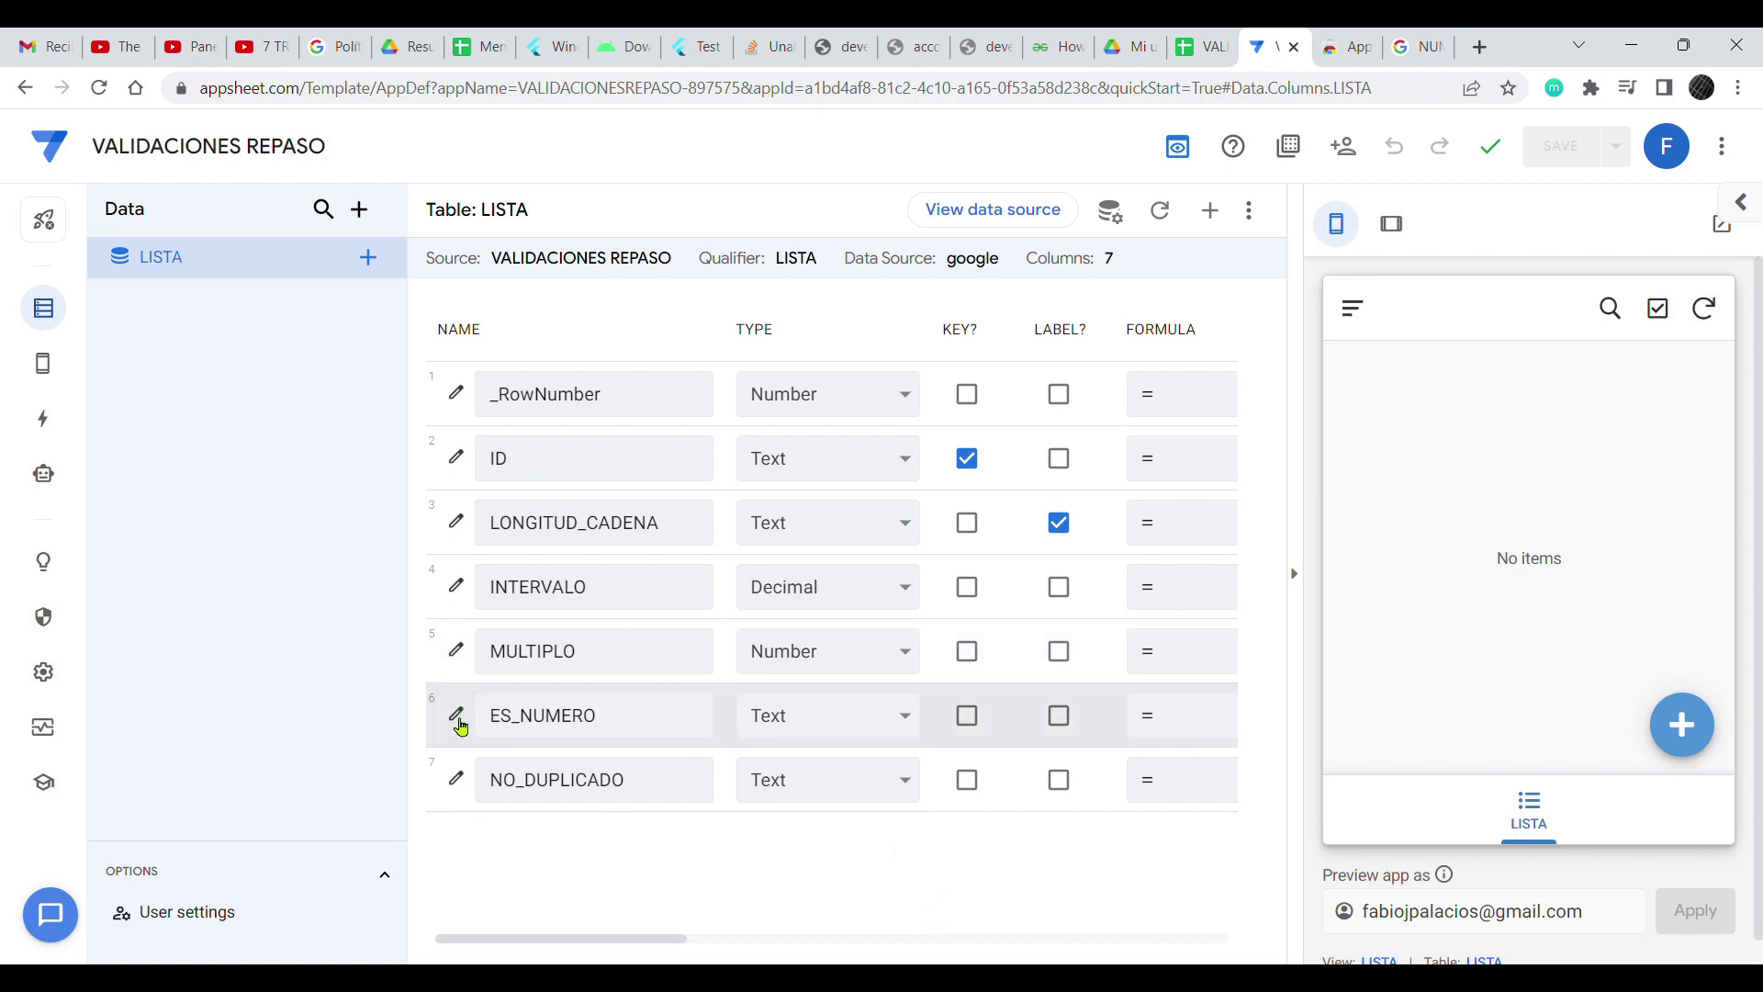
# - Try numeric and mixed letter-number entries in the ES_NUMERO field of a new record, and clear the field
pyautogui.click(1682, 726)
pyautogui.scroll(-3, 1541, 562)
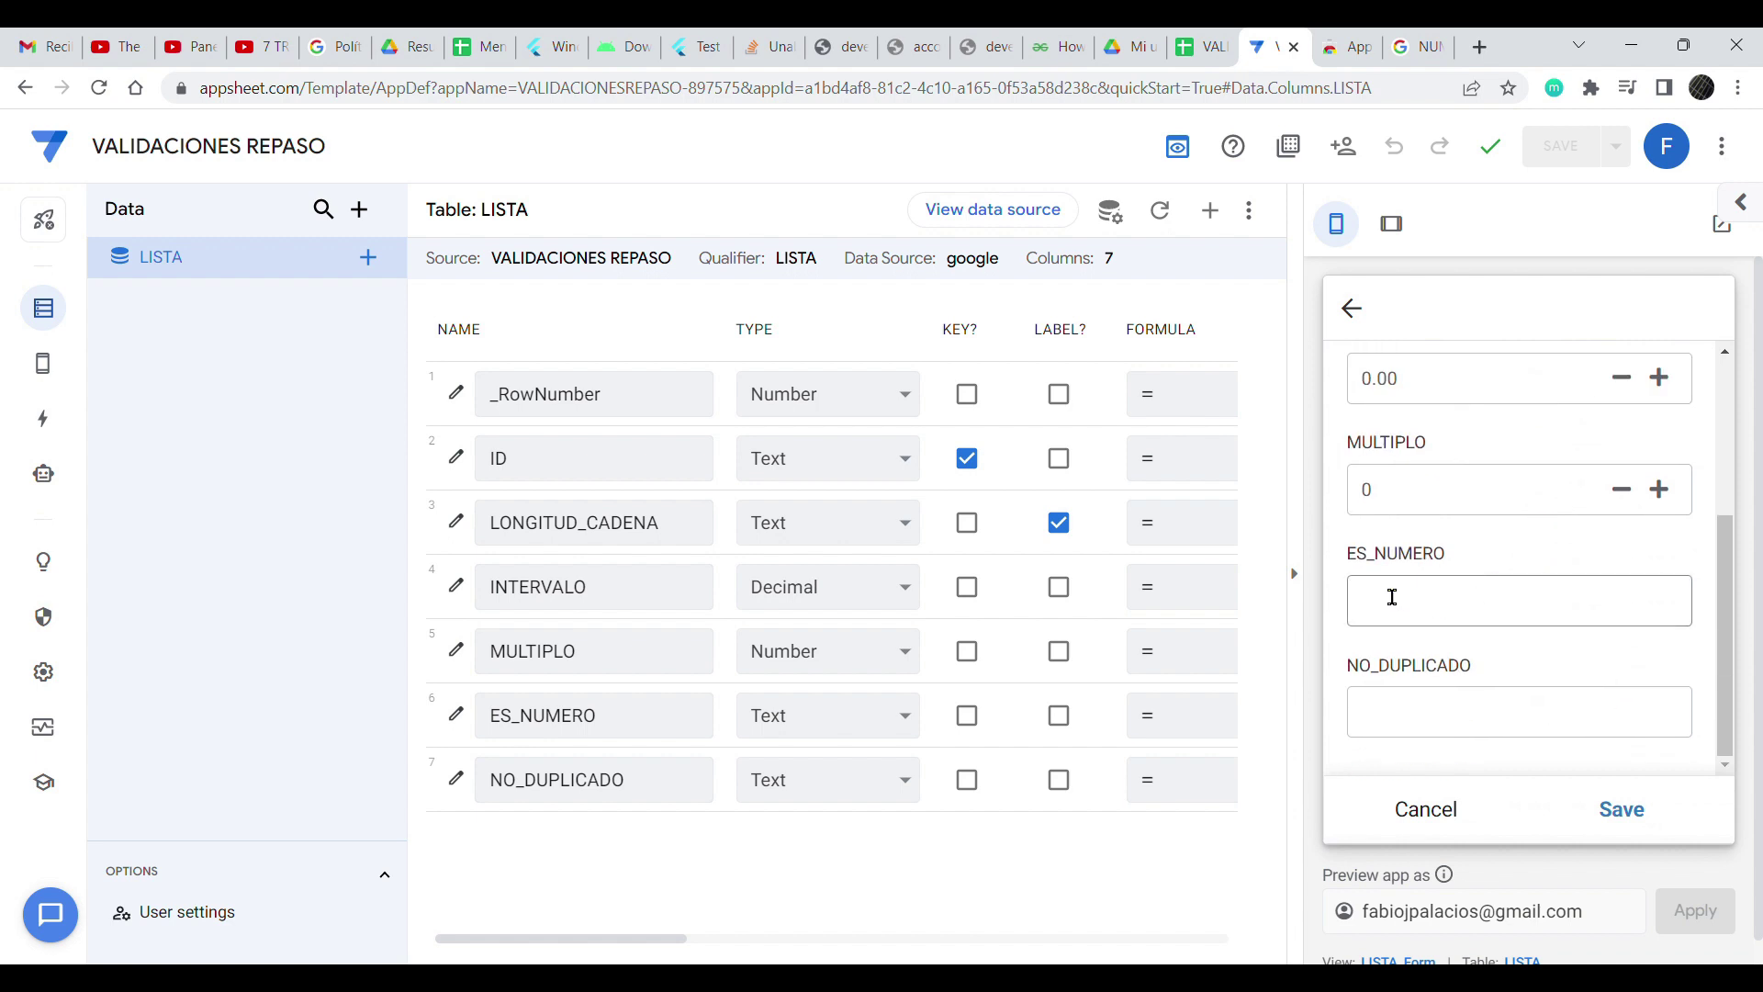
pyautogui.click(1472, 609)
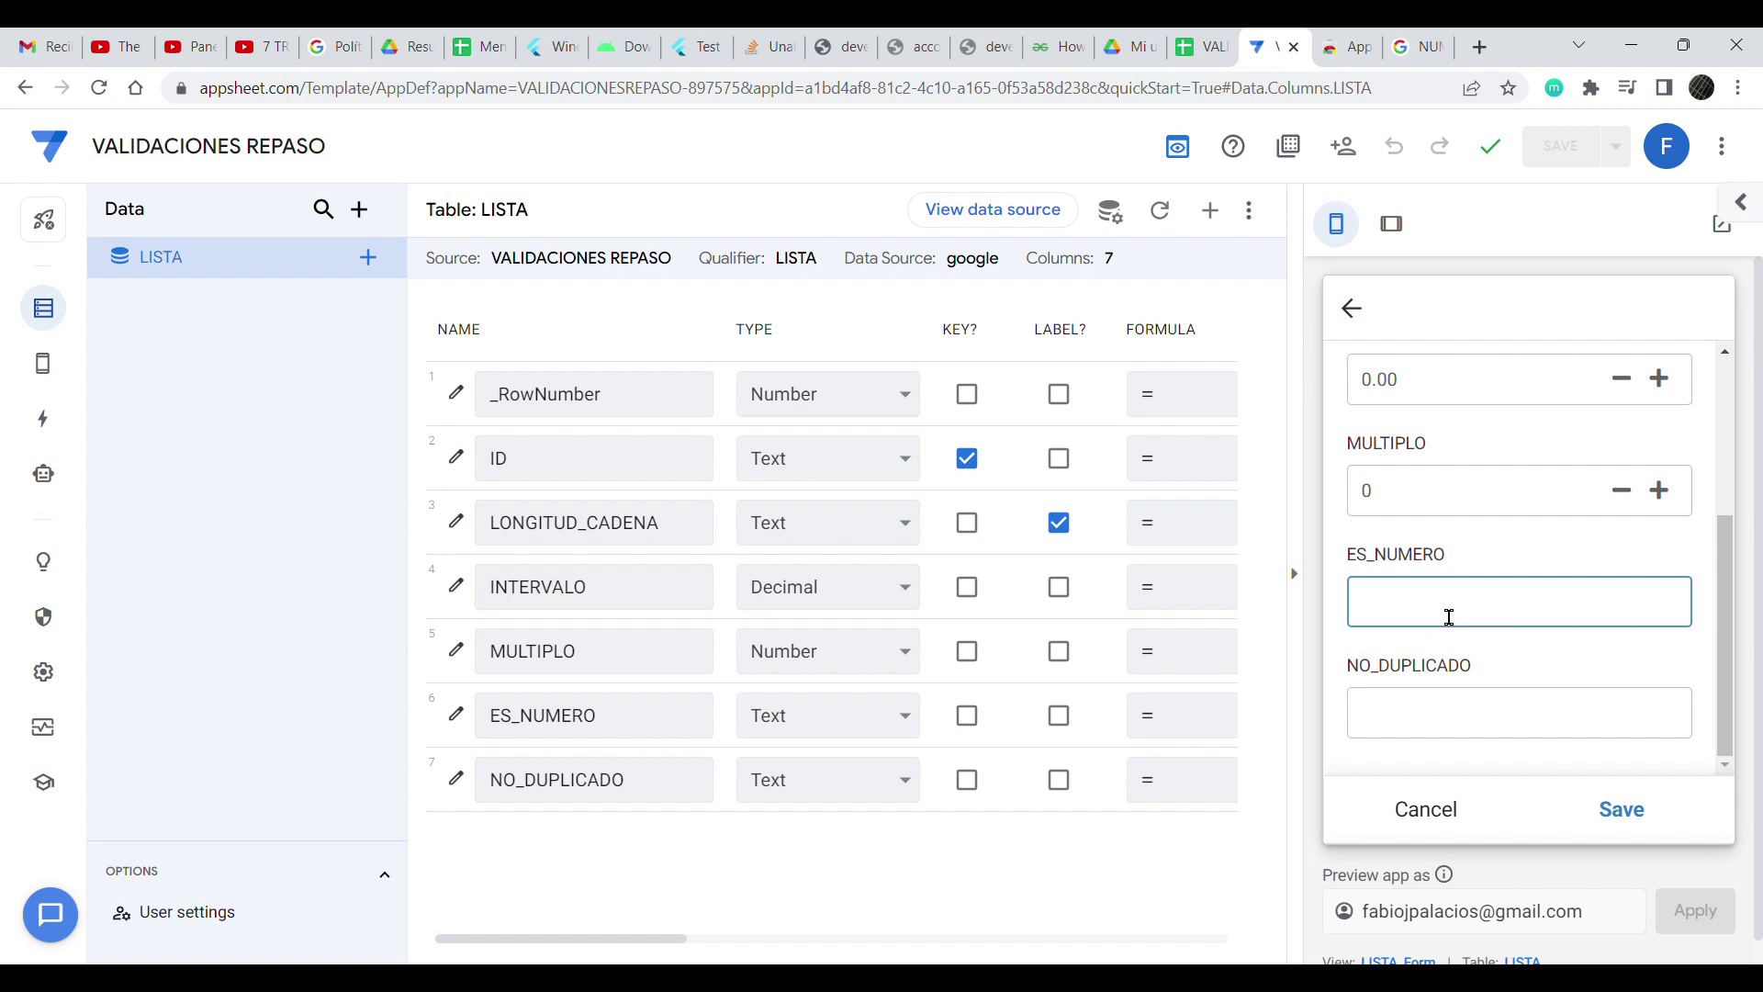
pyautogui.write('15')
pyautogui.write('8')
pyautogui.press('BackSpace')
pyautogui.write('l74')
pyautogui.hotkey('shift', 'Left')
pyautogui.moveTo(1461, 625); pyautogui.dragTo(1325, 590)
pyautogui.press('BackSpace')
# - Enter NUMBER([_THIS]) as the Valid If expression of the ES_NUMERO column
pyautogui.click(462, 718)
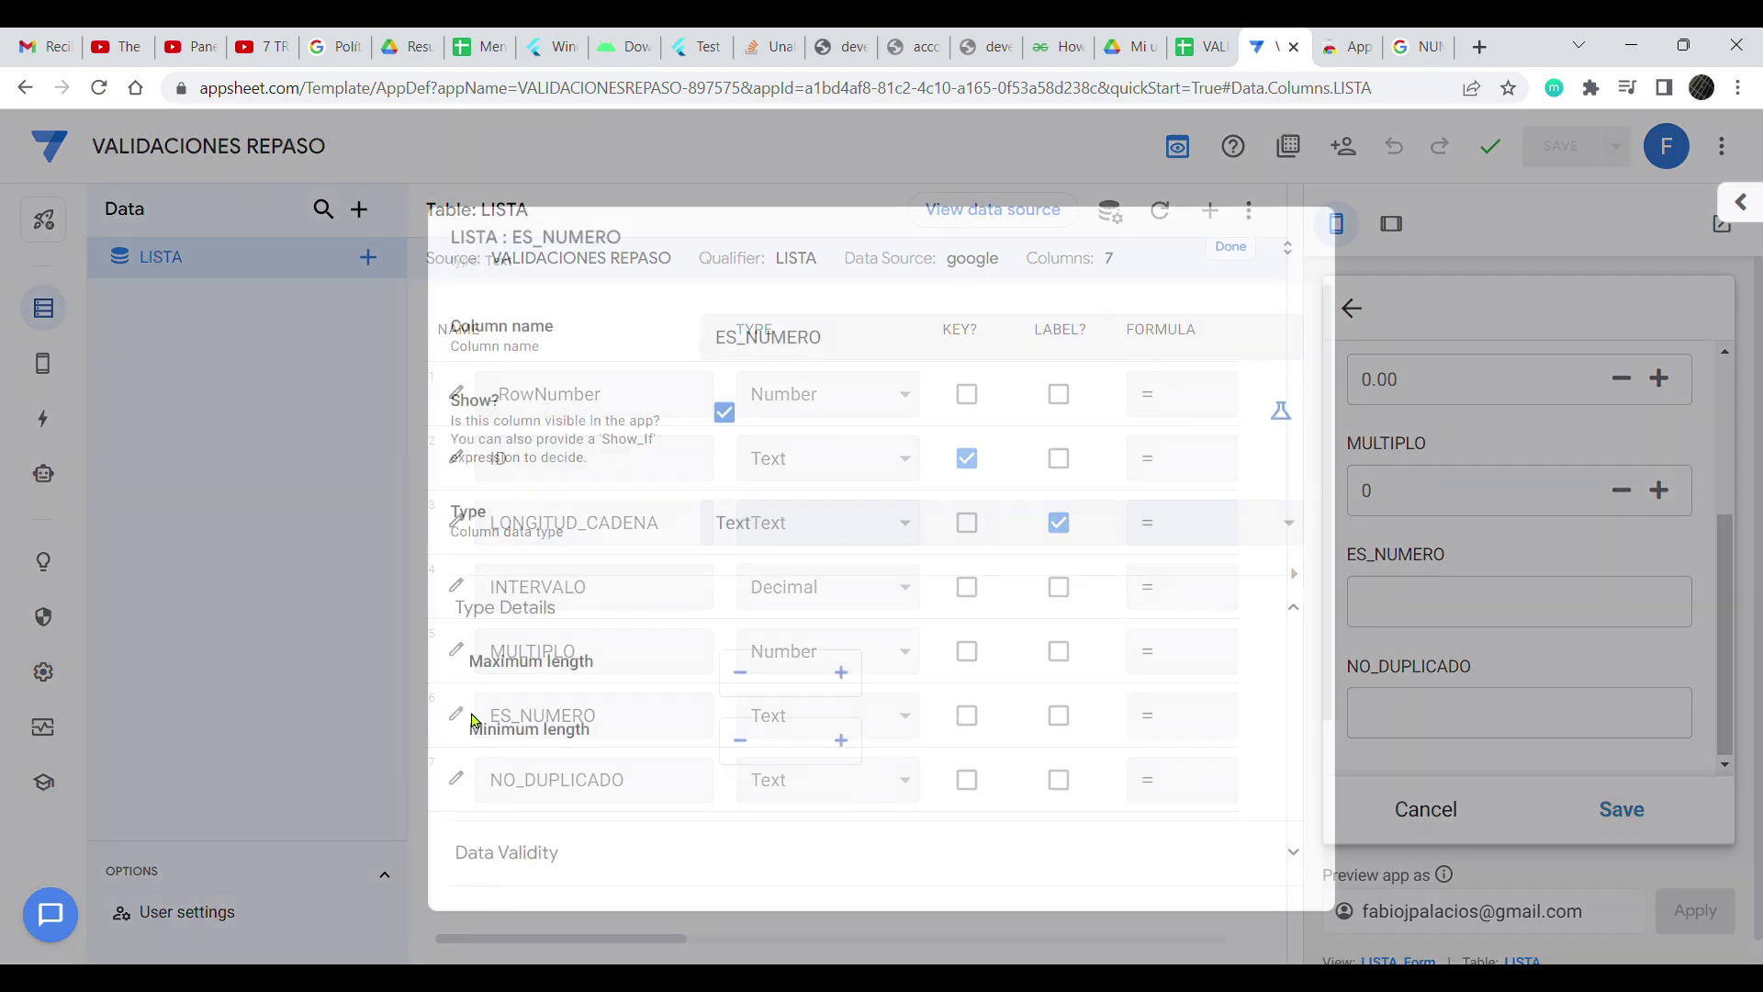
pyautogui.scroll(-3, 781, 588)
pyautogui.click(524, 588)
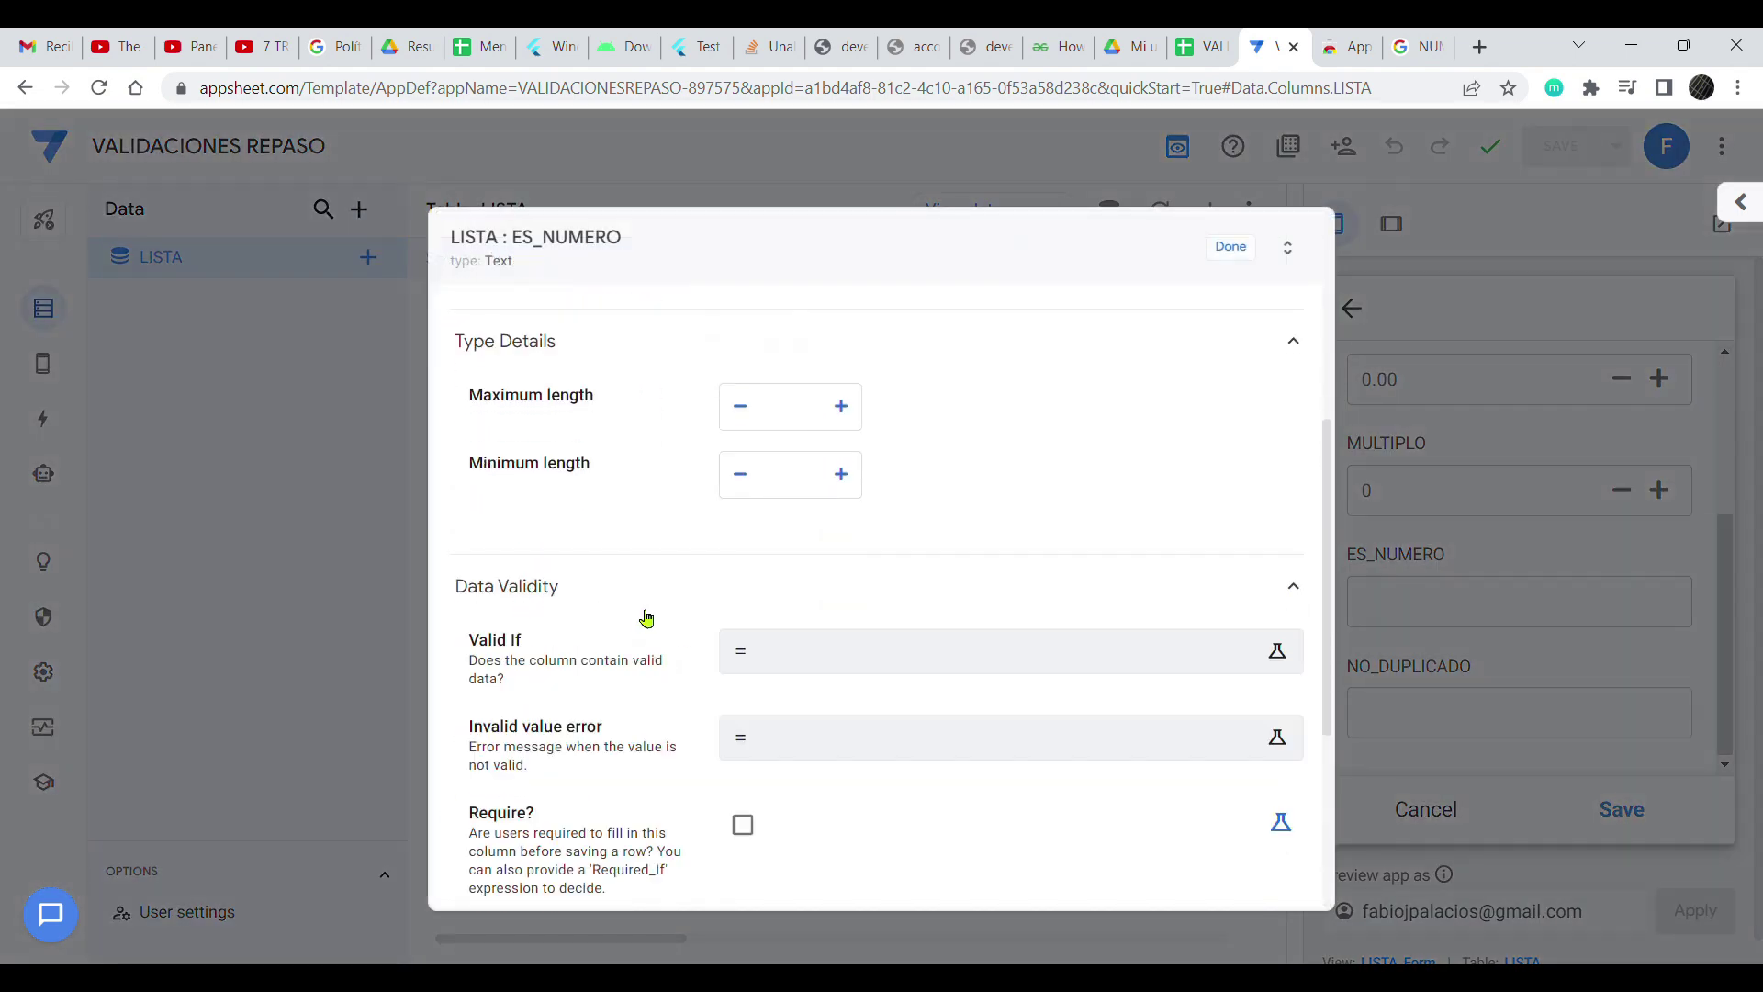
pyautogui.click(818, 653)
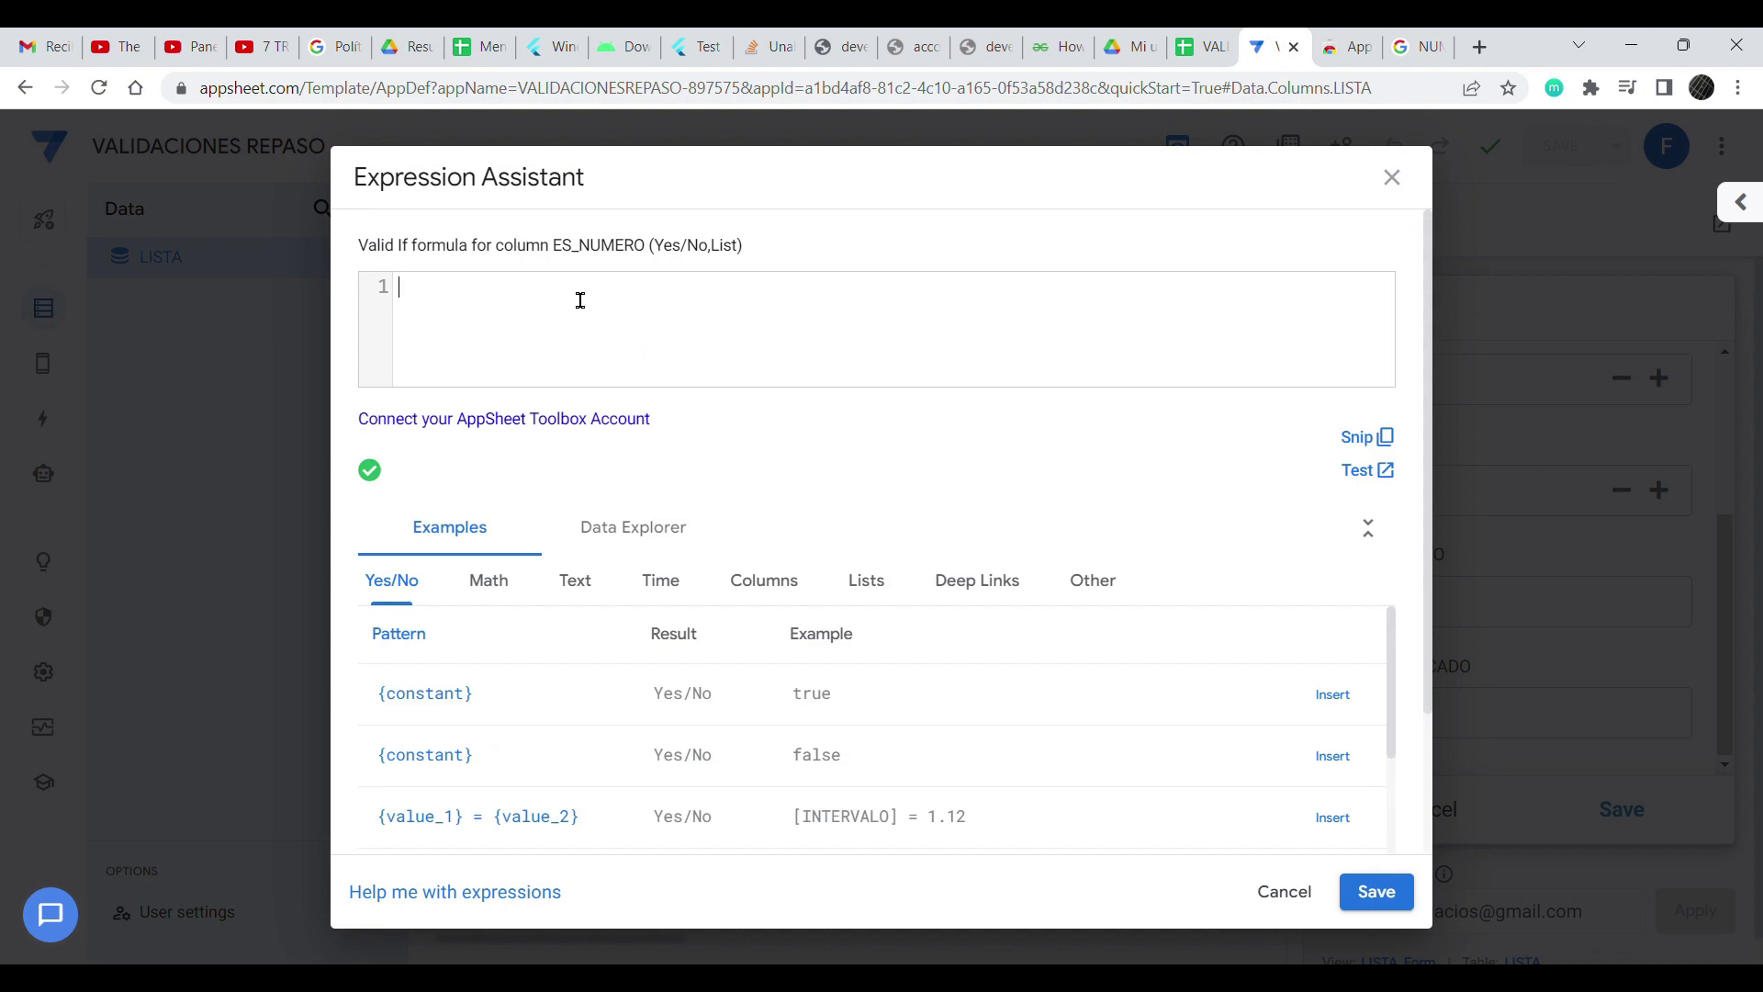
pyautogui.write('NUM')
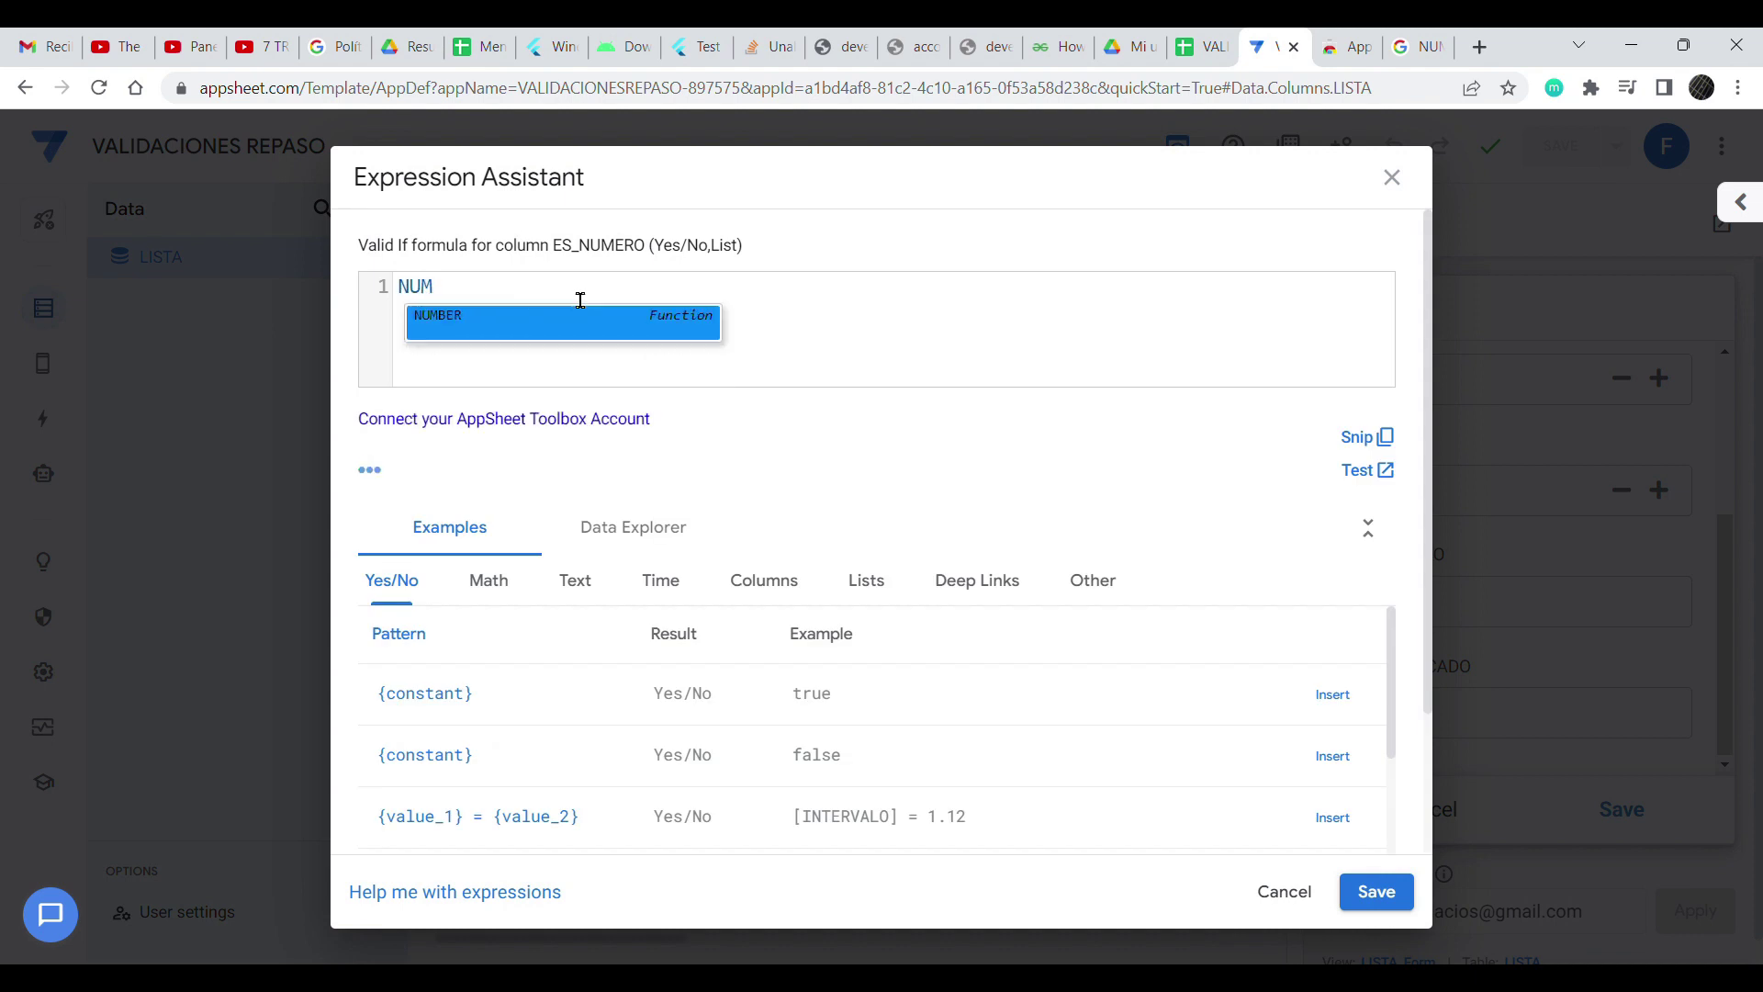
pyautogui.click(524, 338)
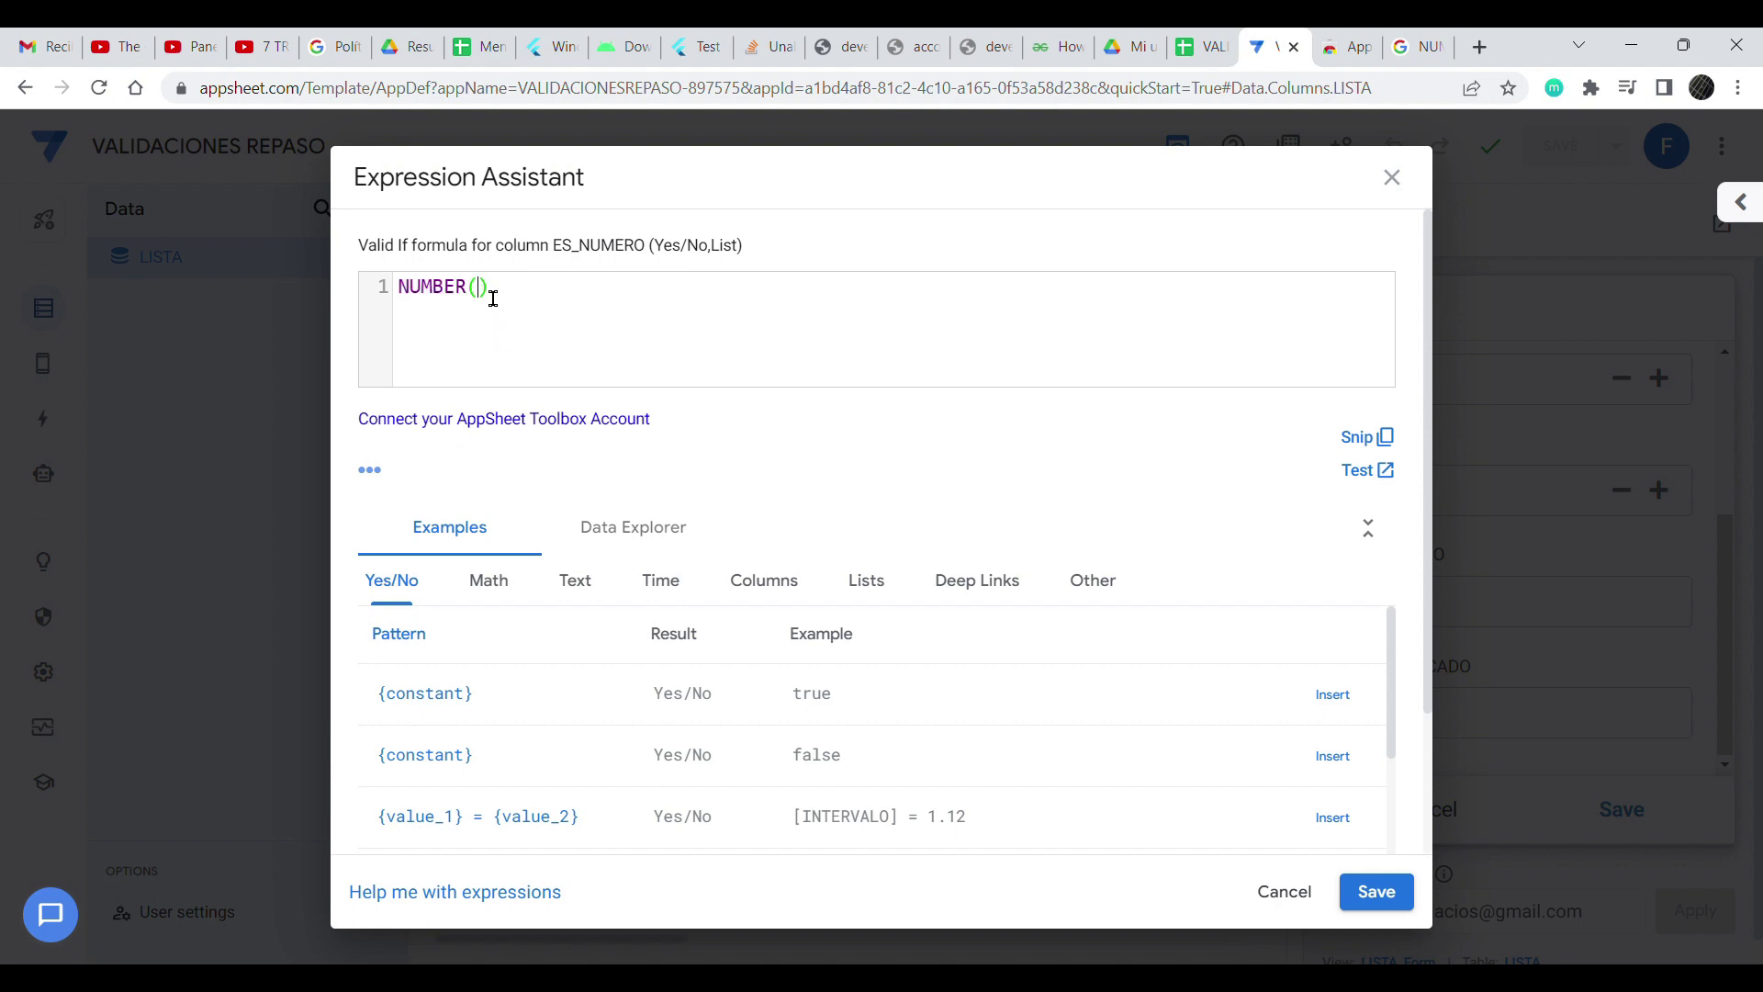
pyautogui.write('[_THIS')
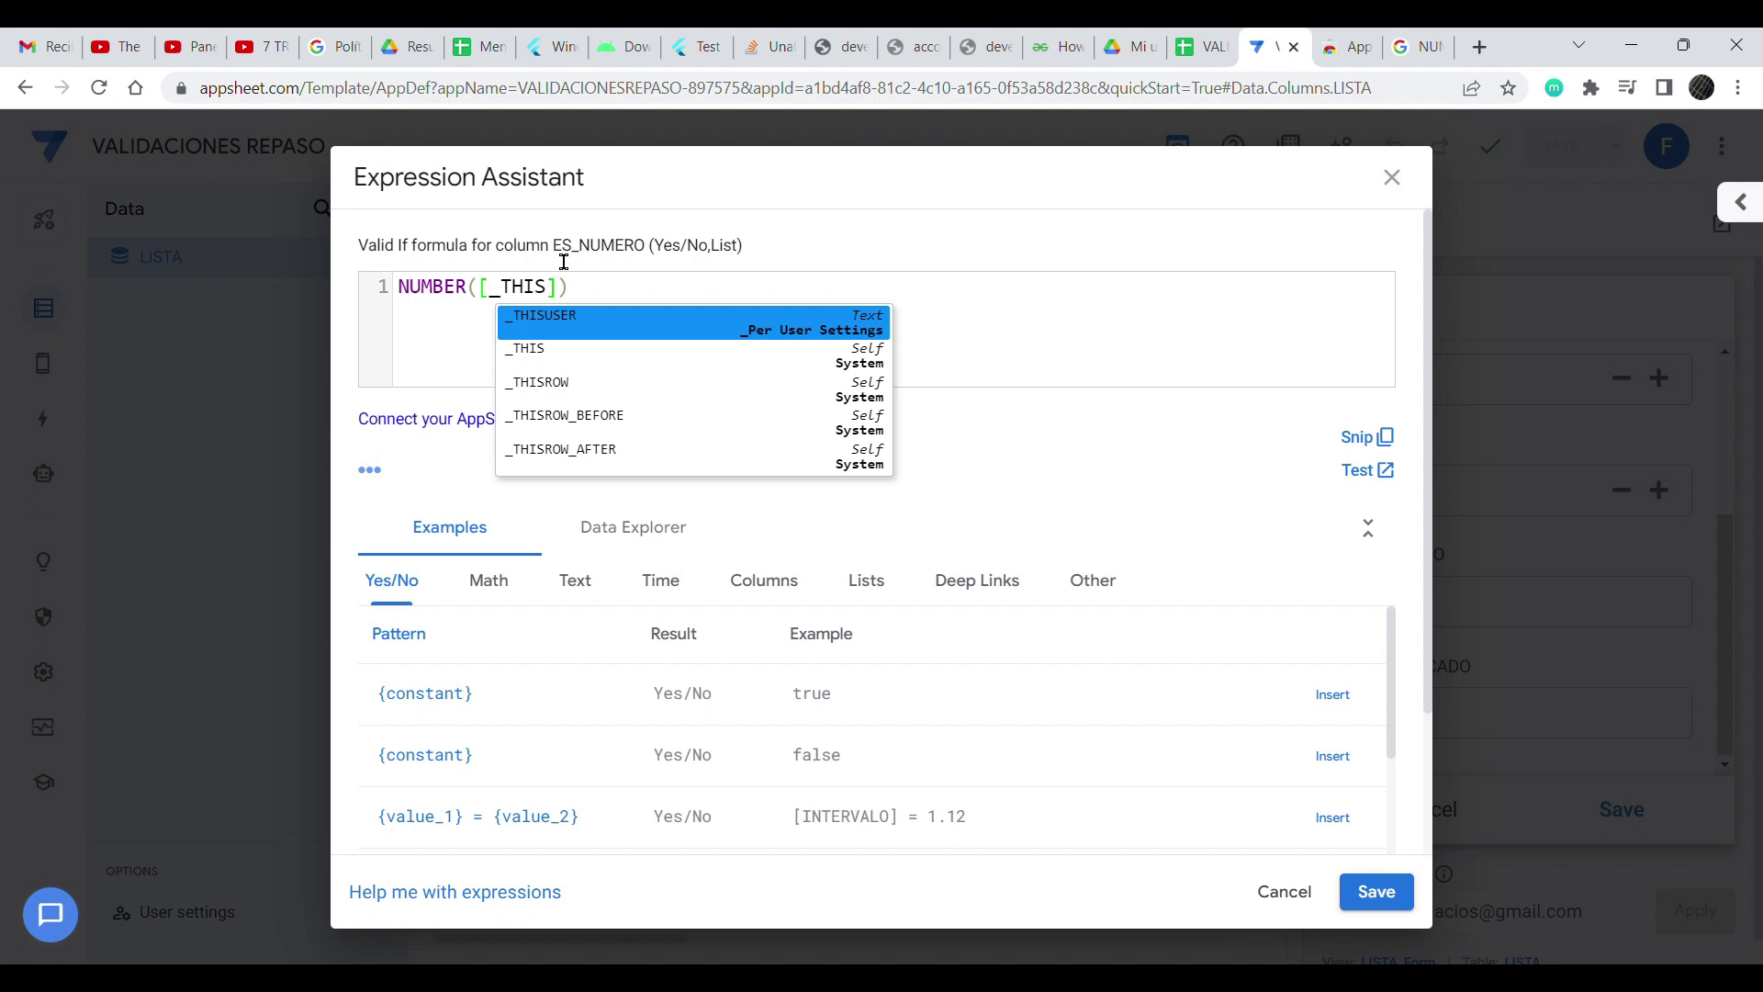
pyautogui.click(616, 290)
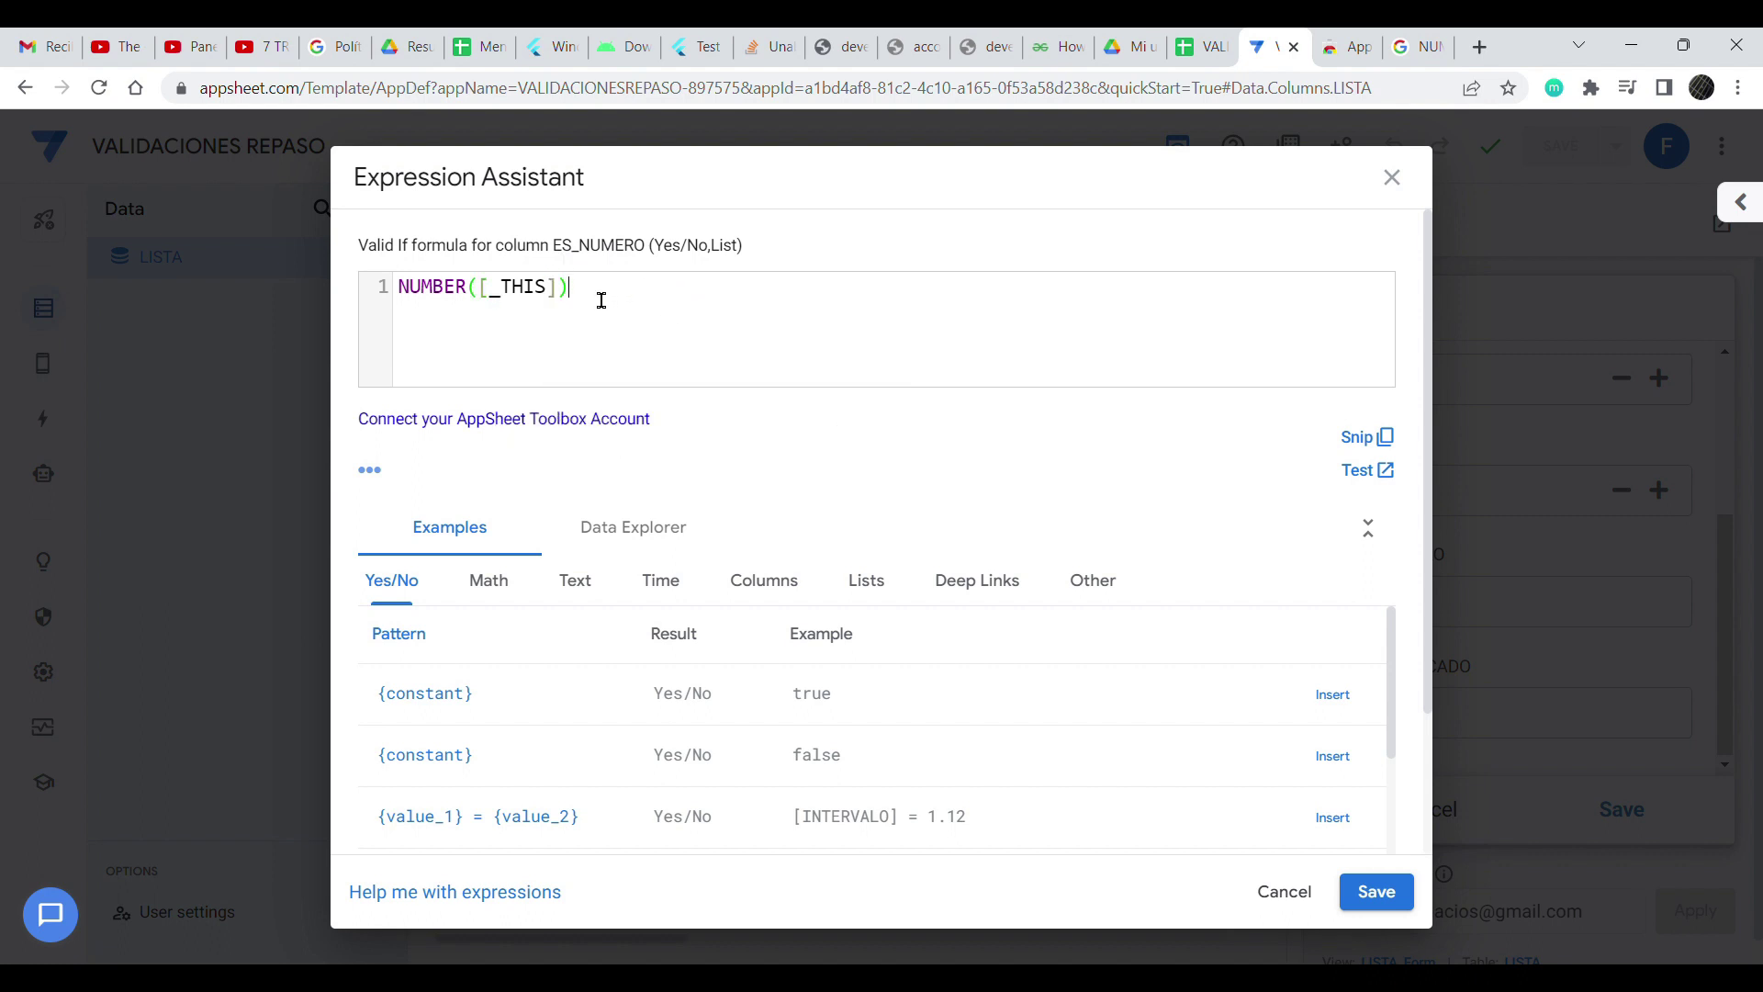
pyautogui.hotkey('ctrl', 'a')
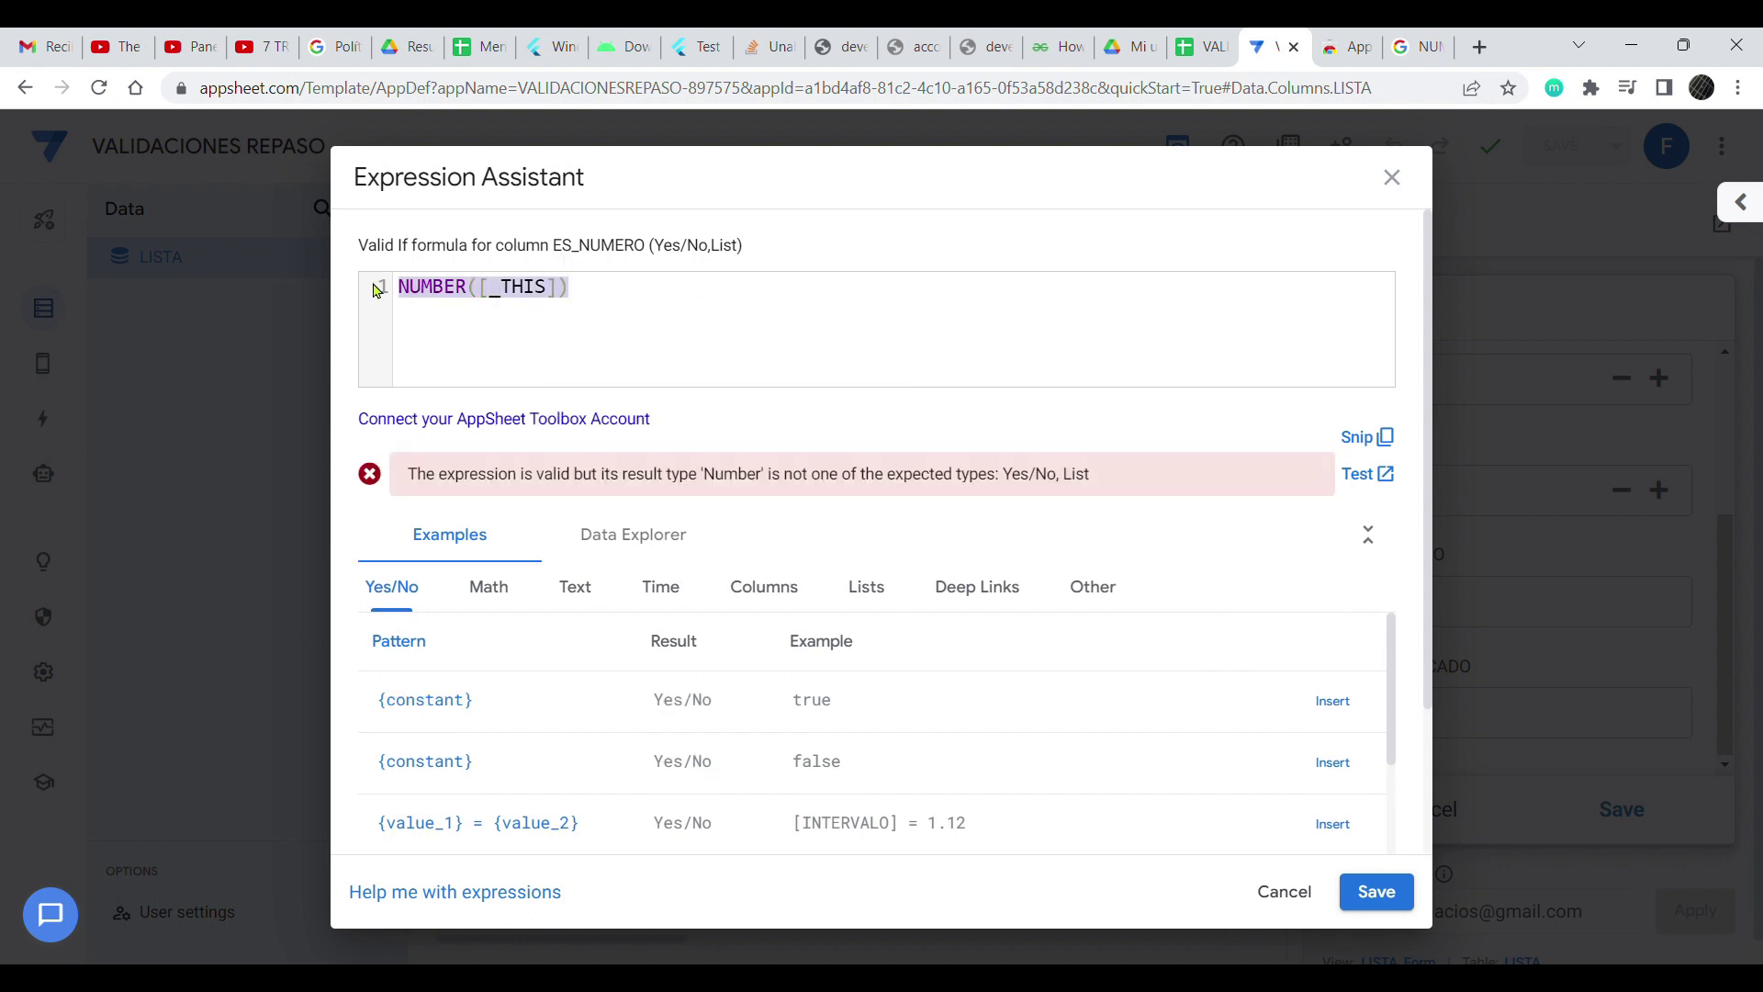
pyautogui.click(599, 300)
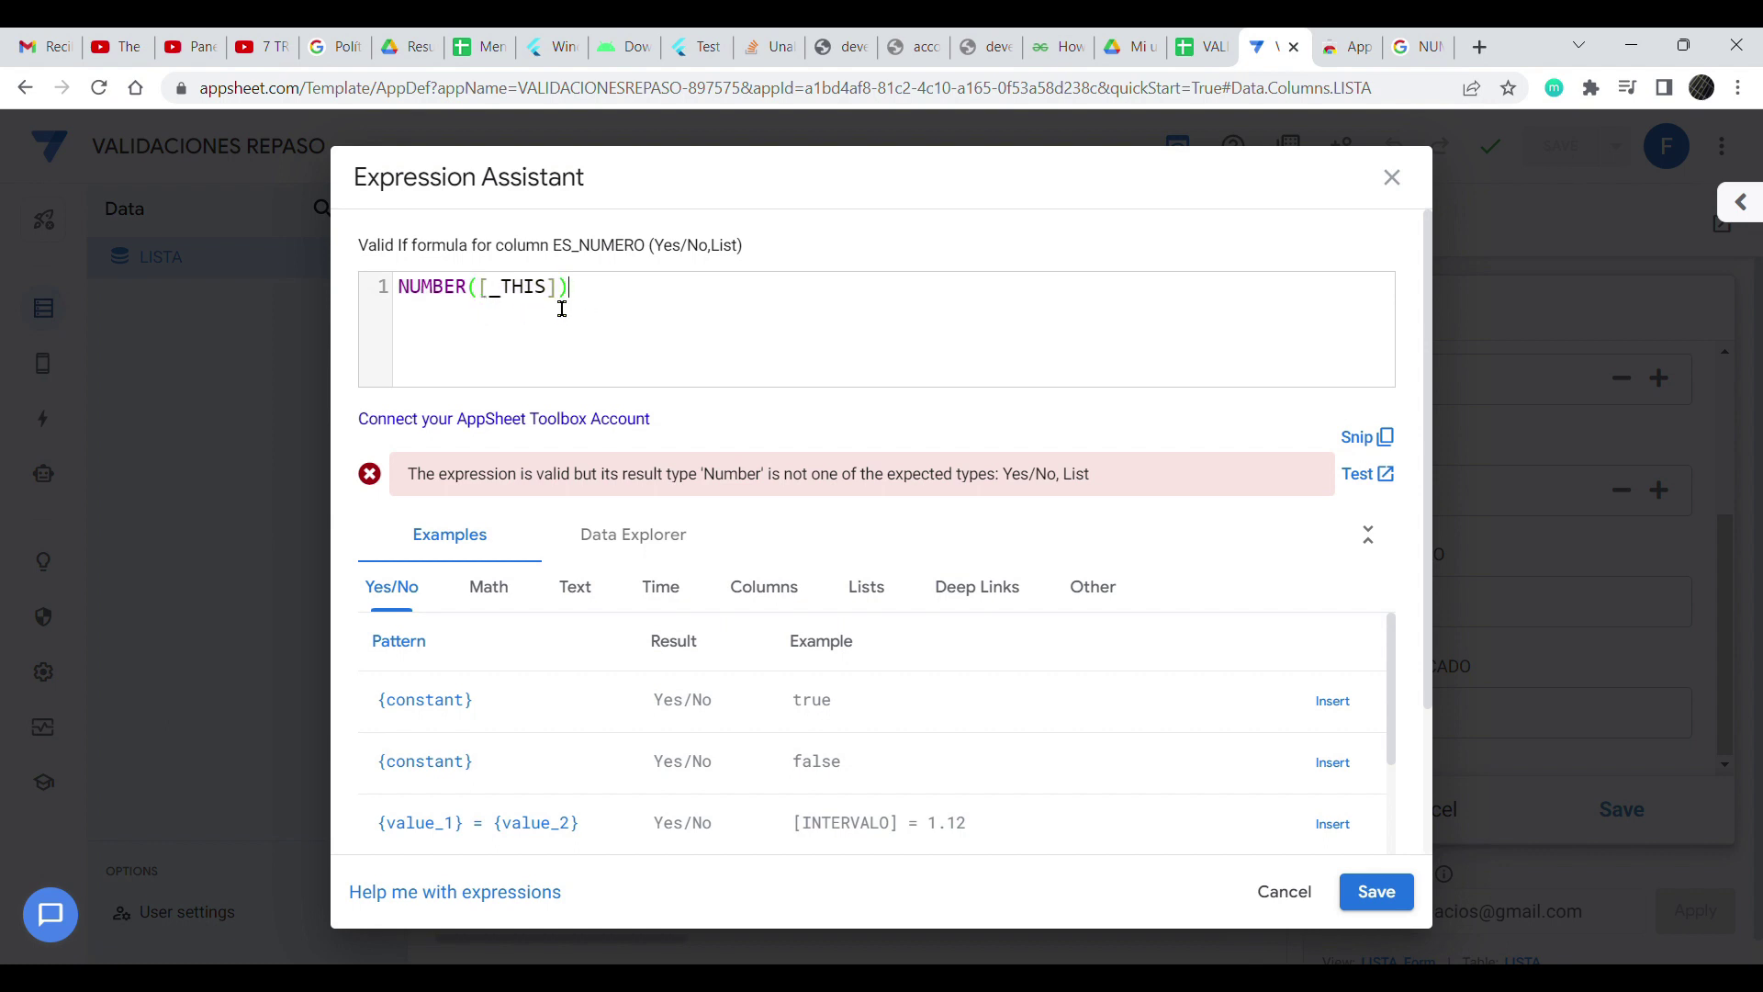
pyautogui.moveTo(557, 300); pyautogui.dragTo(488, 304)
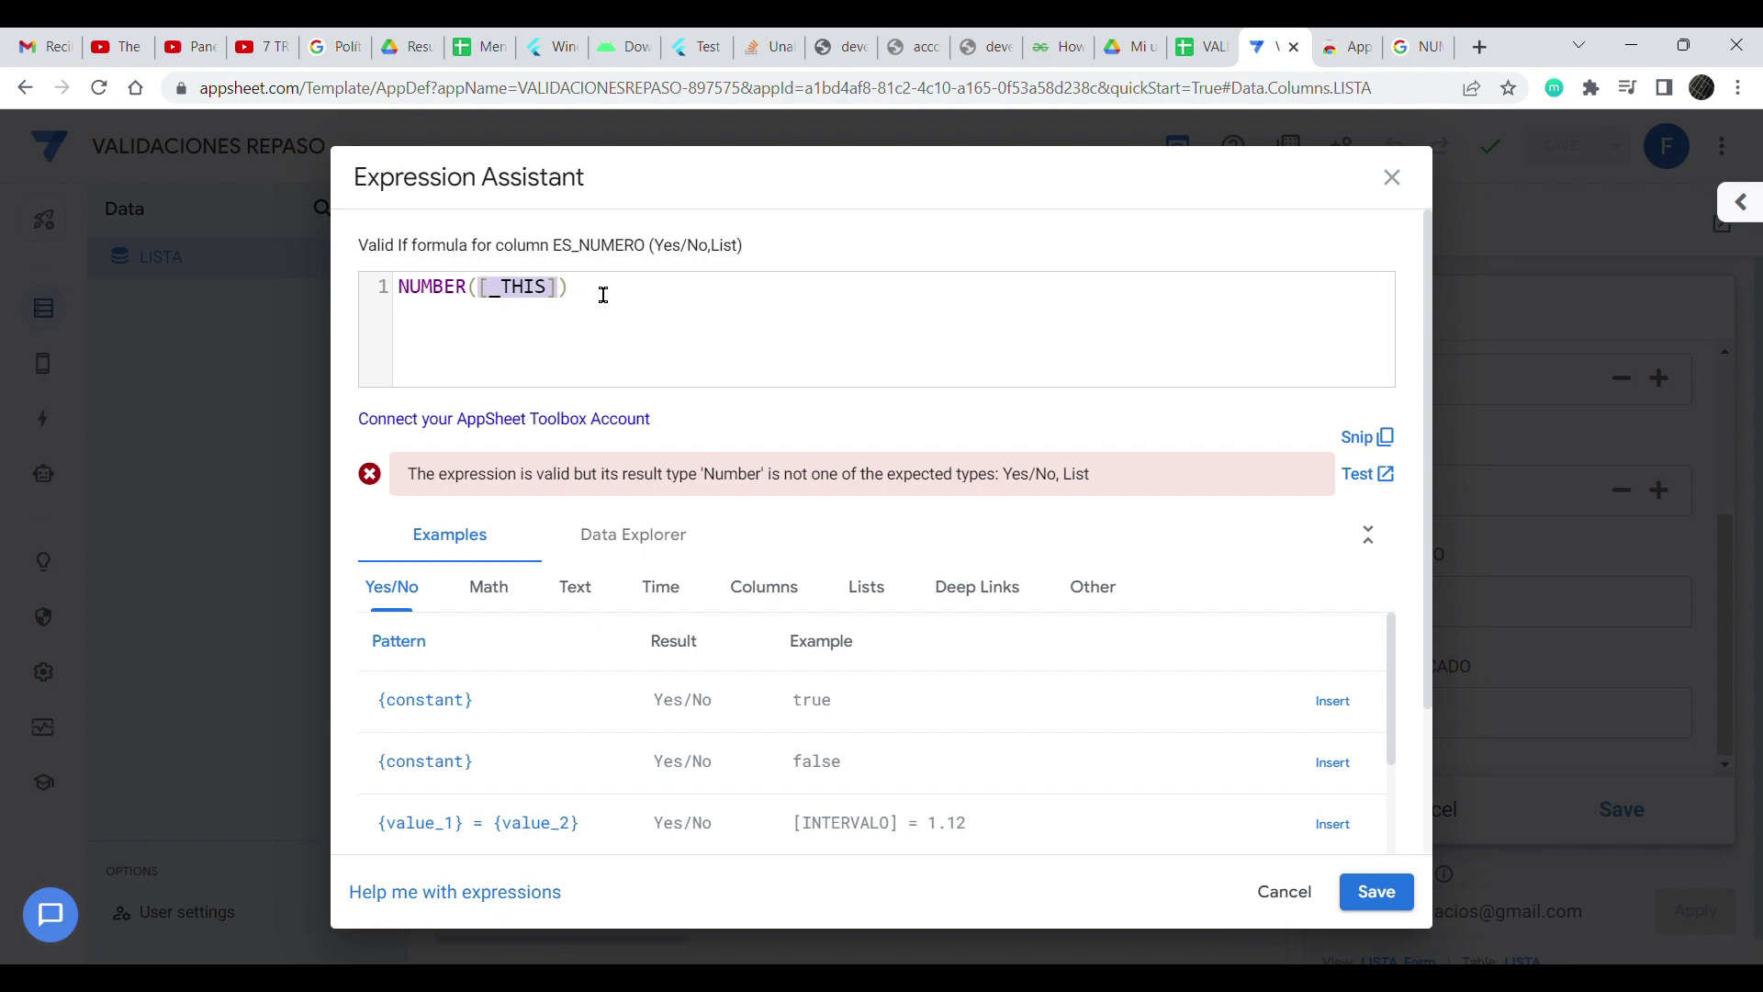
pyautogui.click(570, 293)
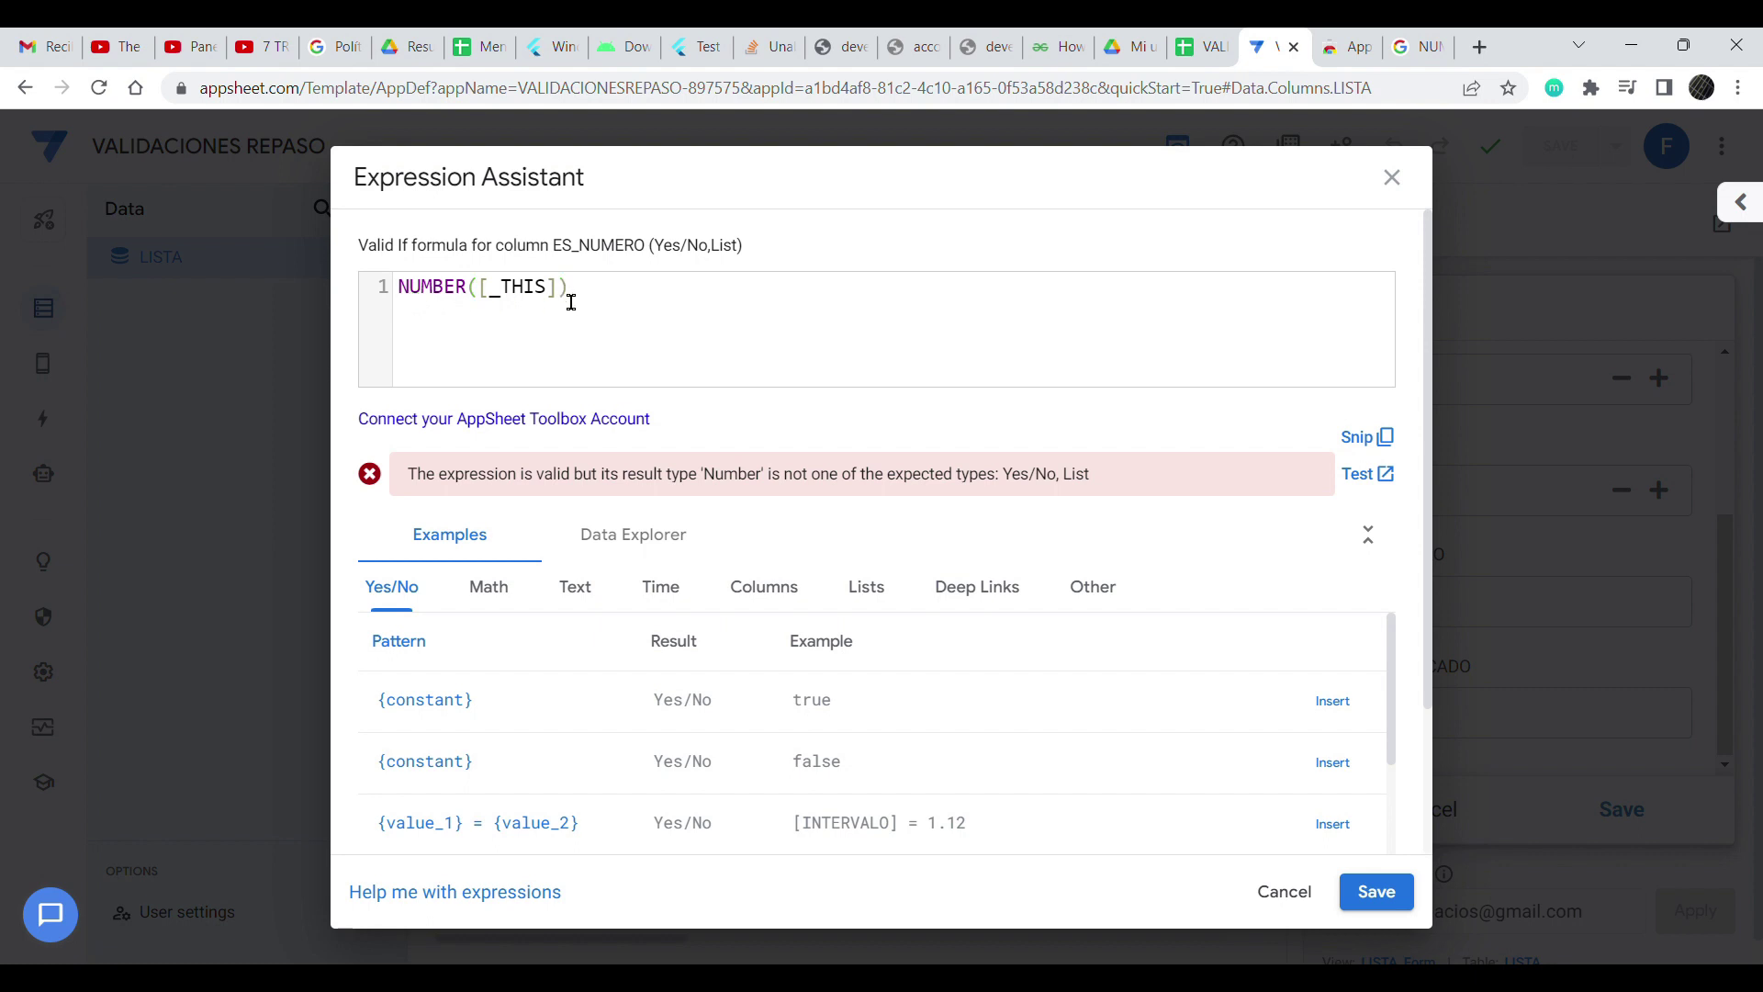
pyautogui.moveTo(596, 299); pyautogui.dragTo(393, 295)
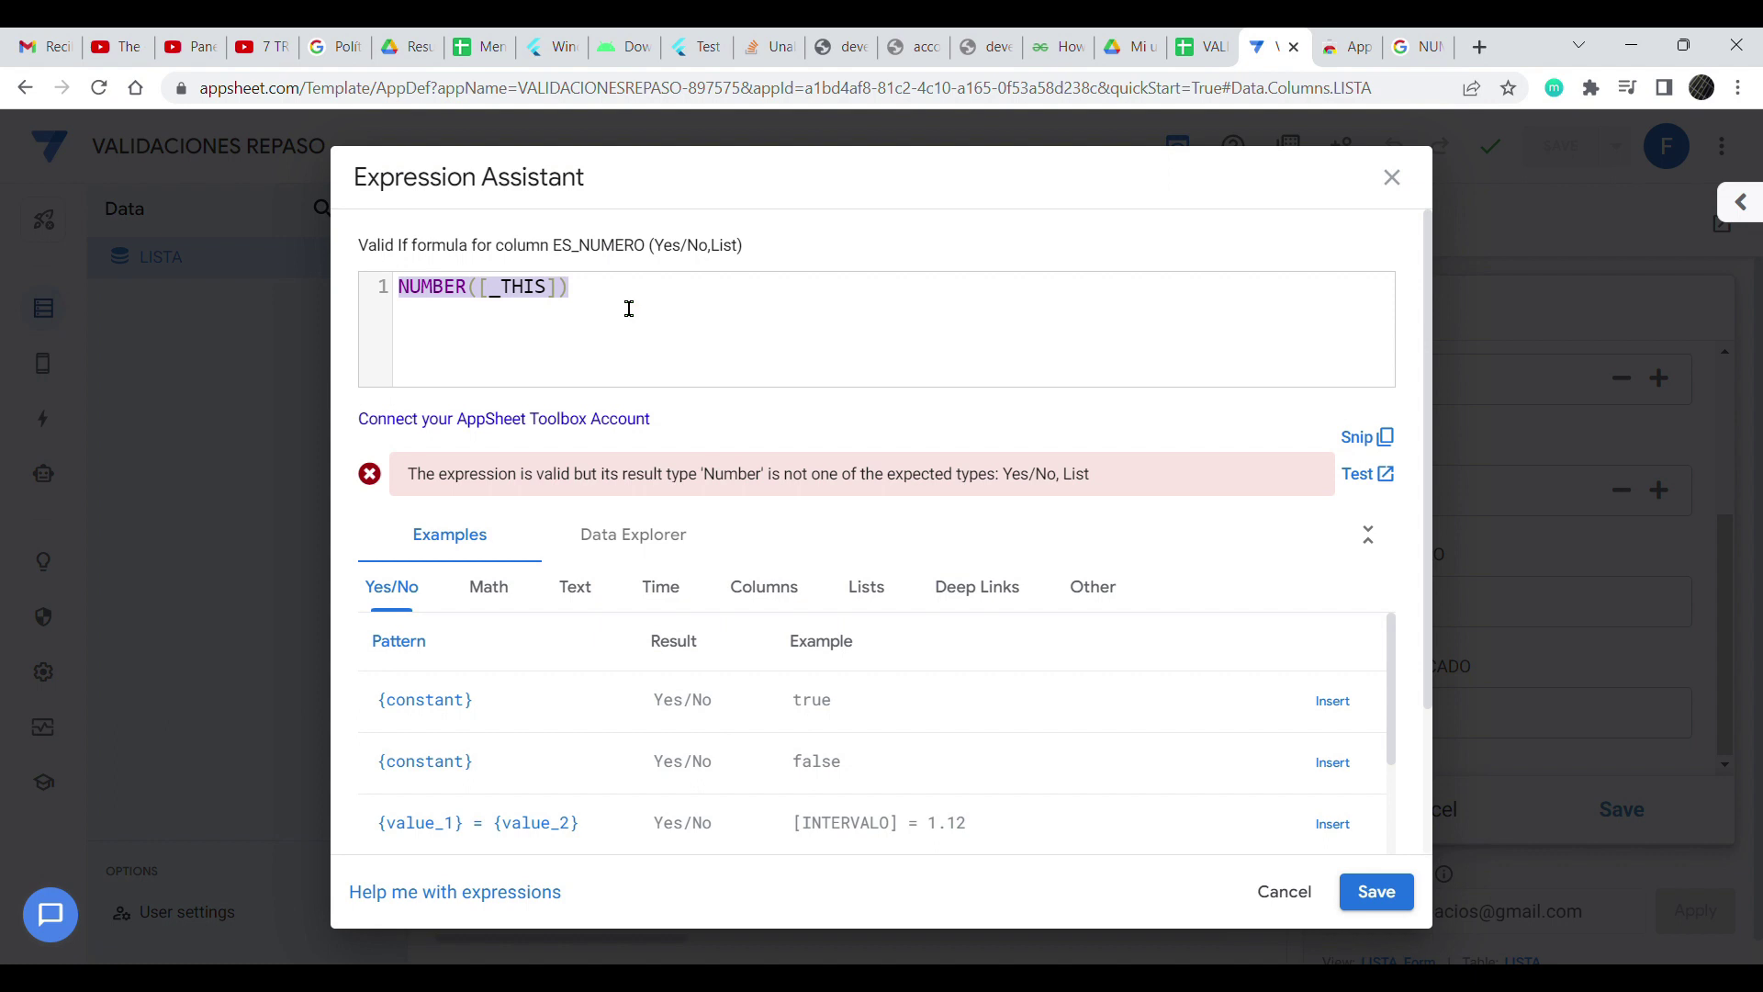
# - Wrap the ES_NUMERO formula in ISNOTBLANK so that it reads ISNOTBLANK(NUMBER([_THIS]))
pyautogui.press('Left')
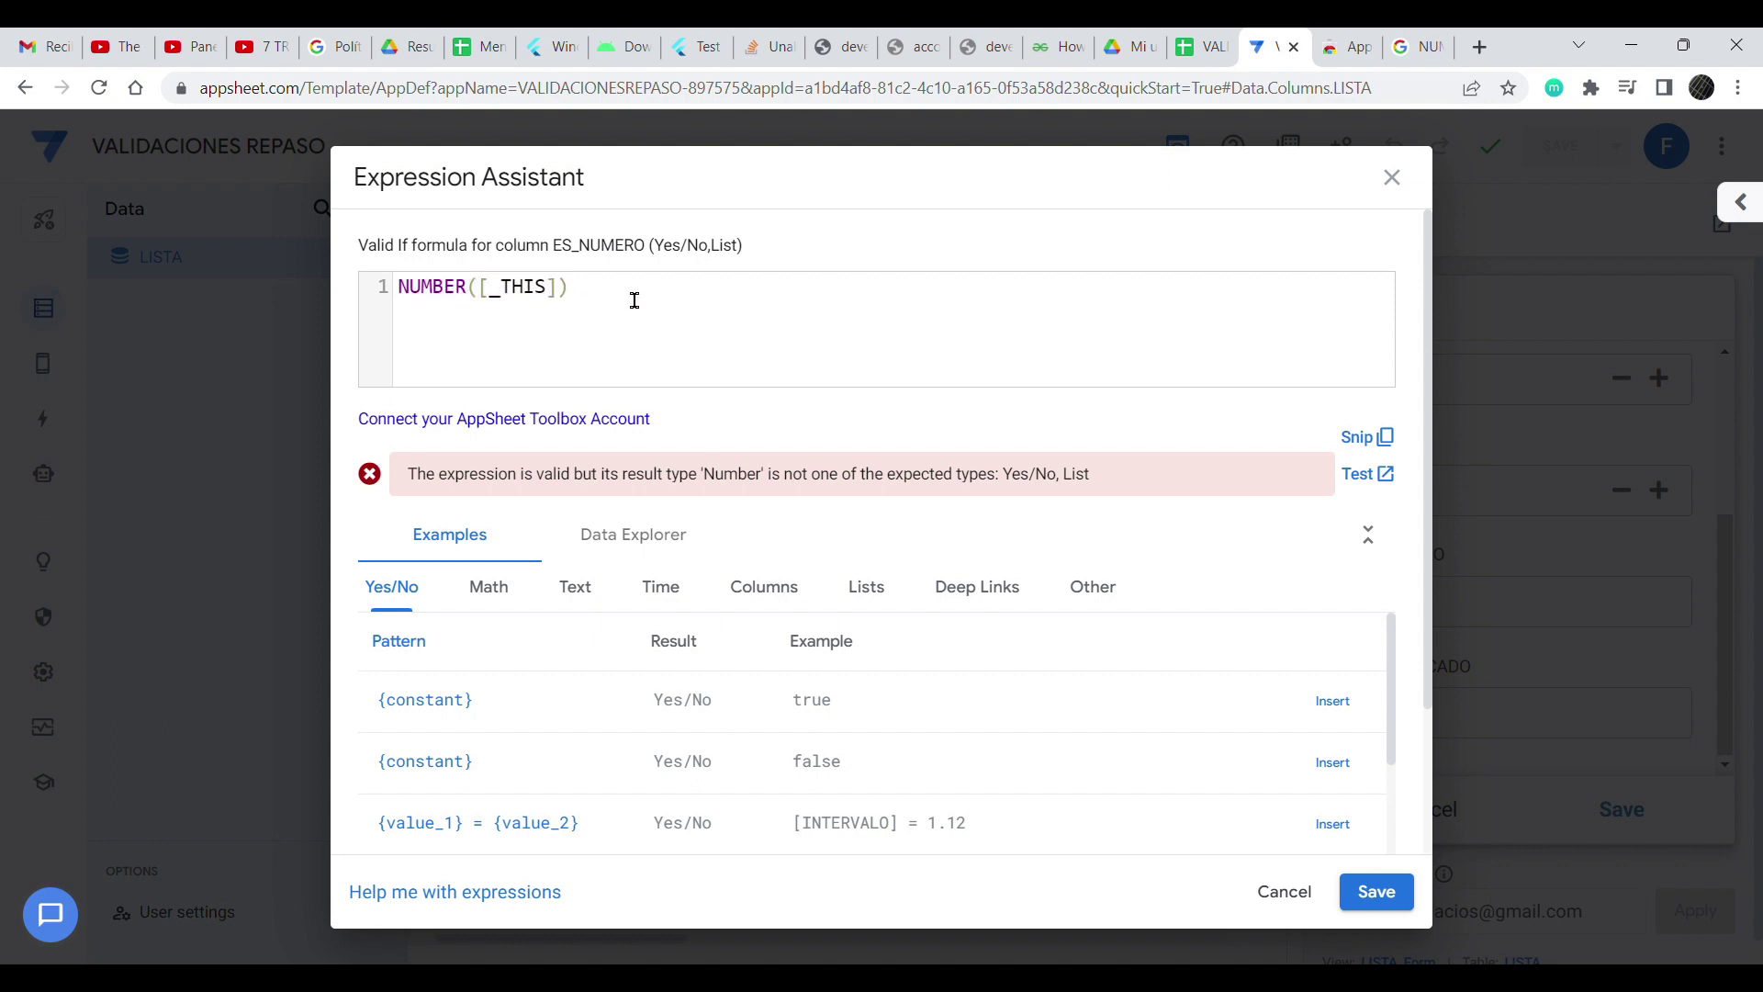
pyautogui.write('ISNOTBLA')
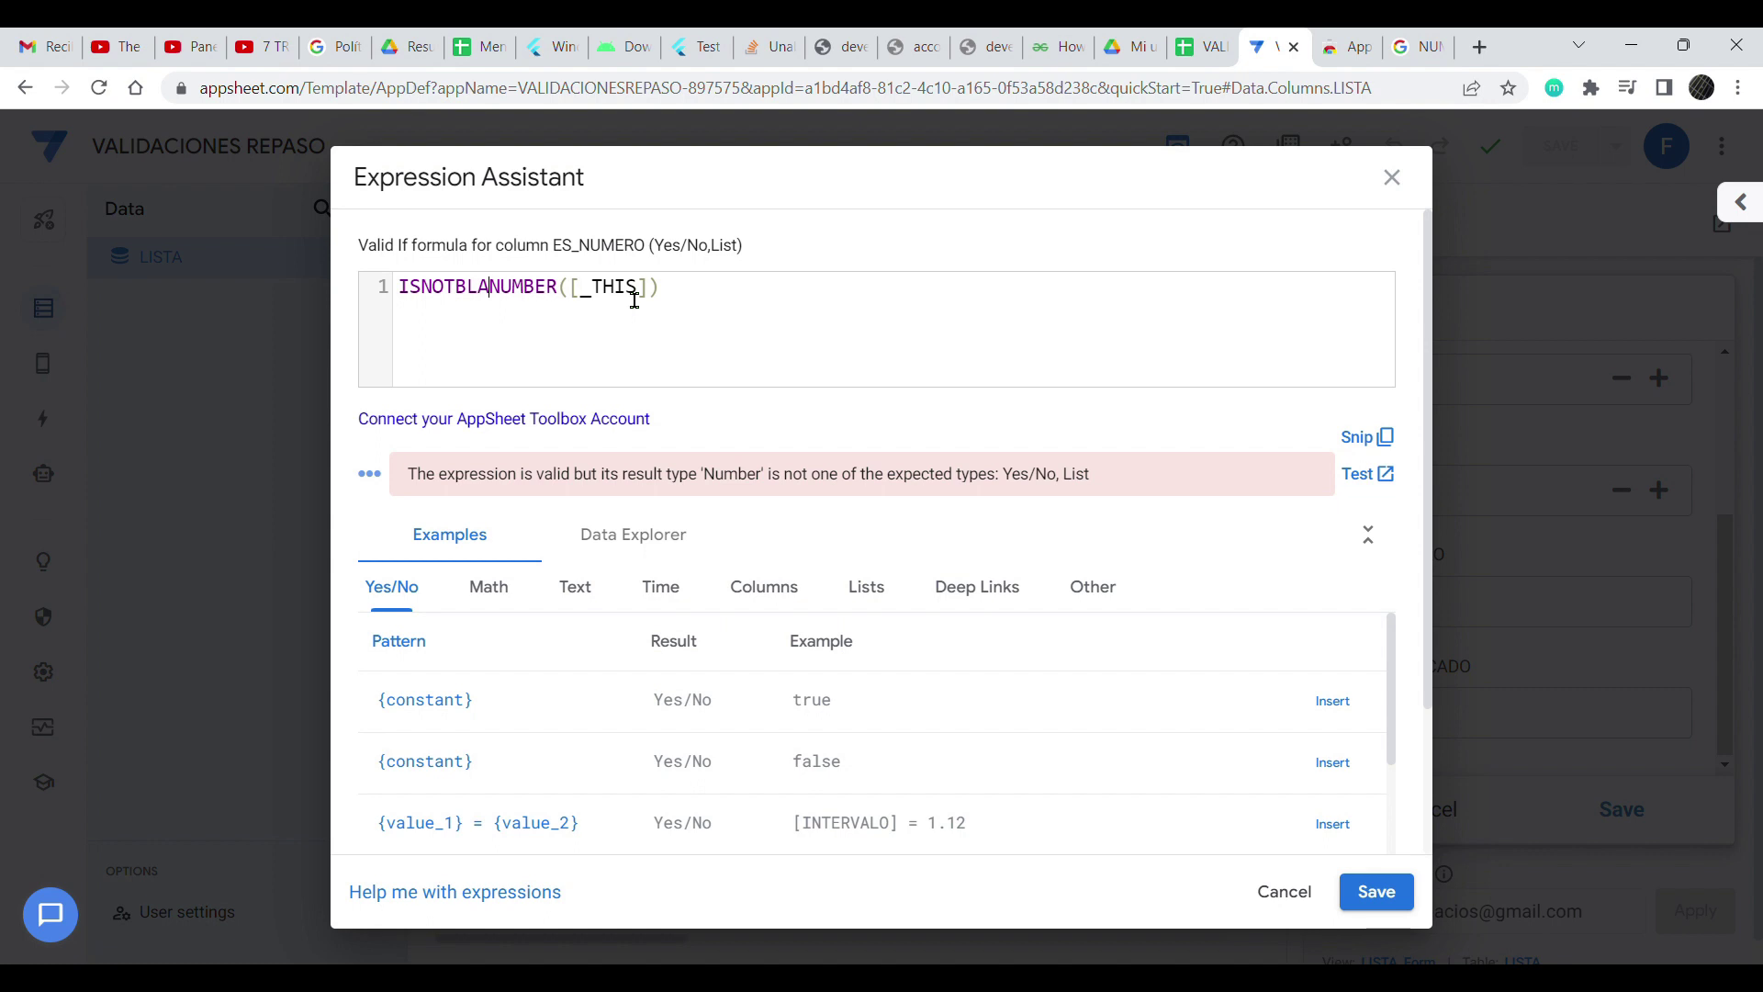
pyautogui.write('N')
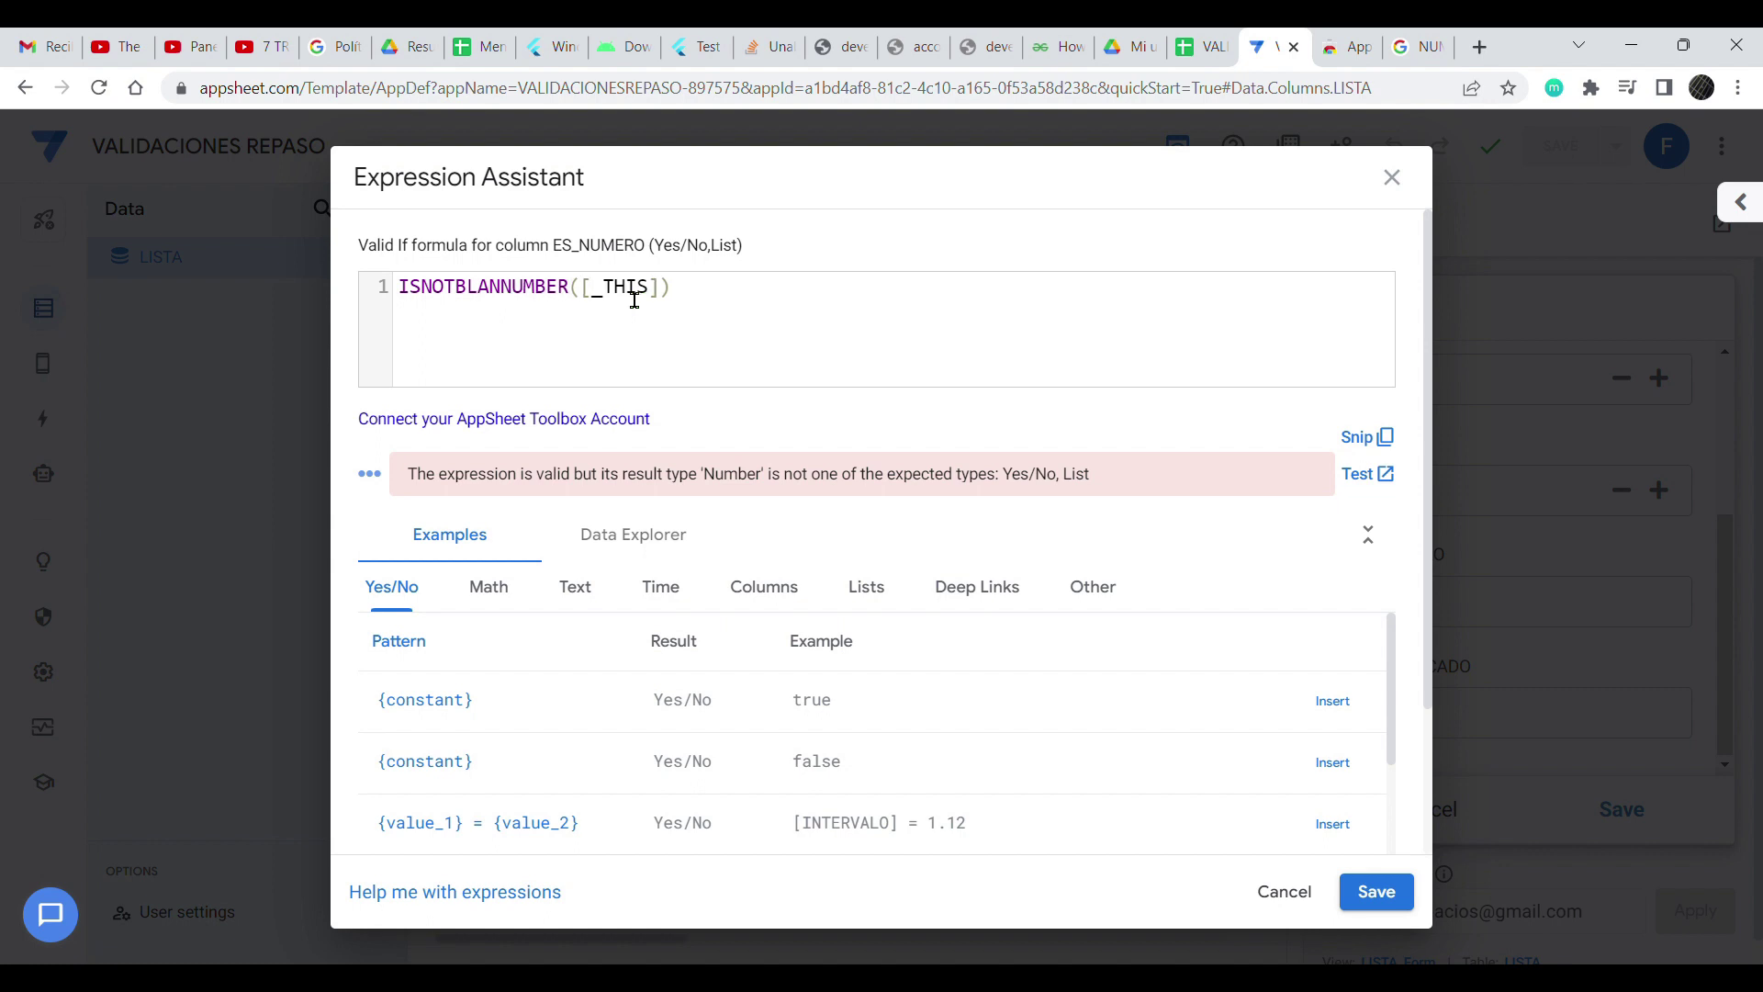
pyautogui.write('K(')
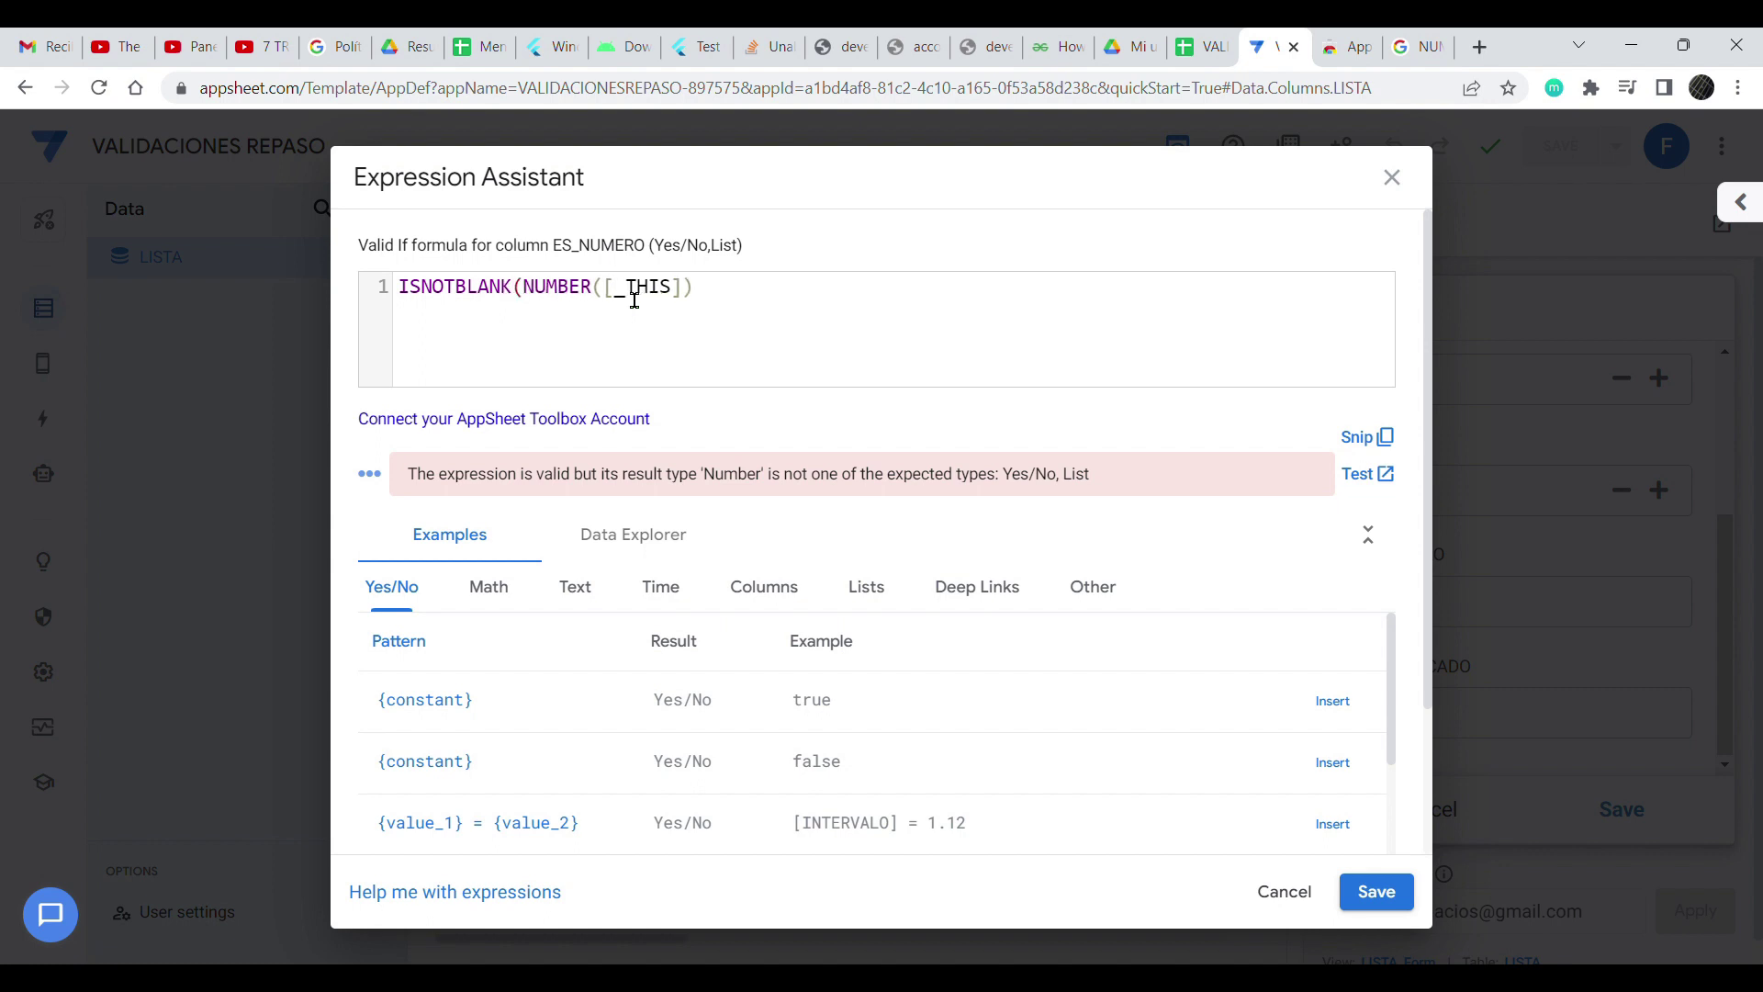
pyautogui.click(740, 298)
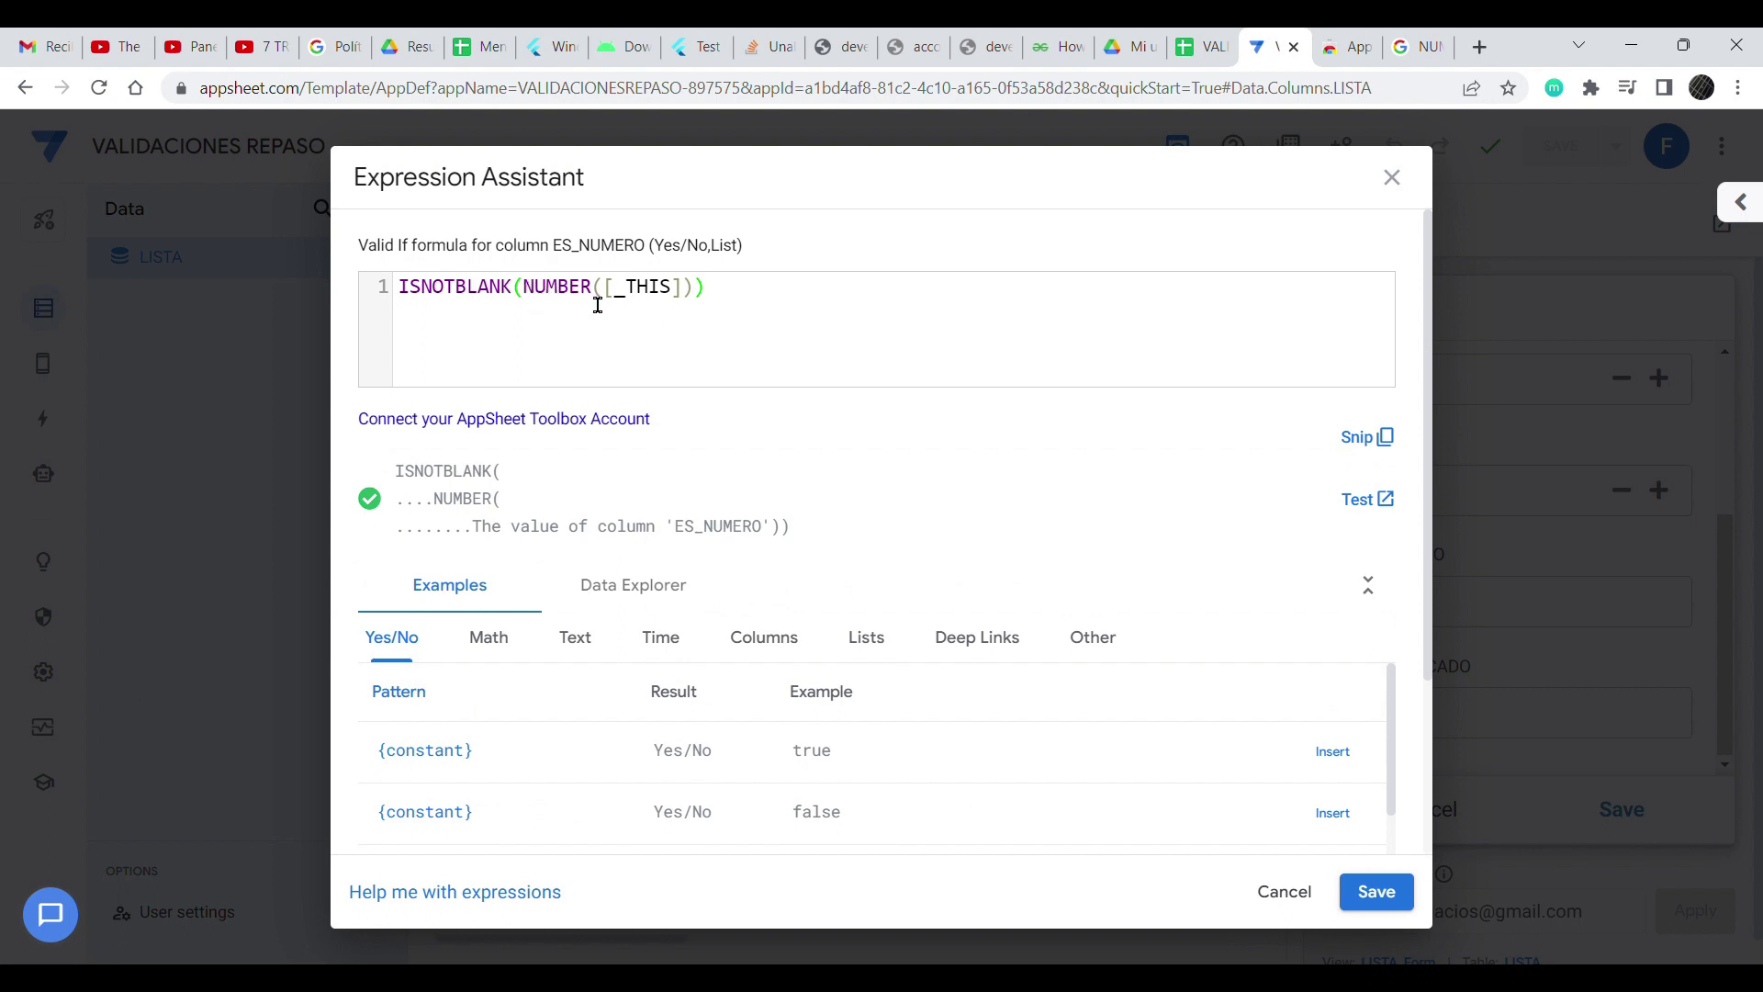
pyautogui.moveTo(698, 303); pyautogui.dragTo(535, 303)
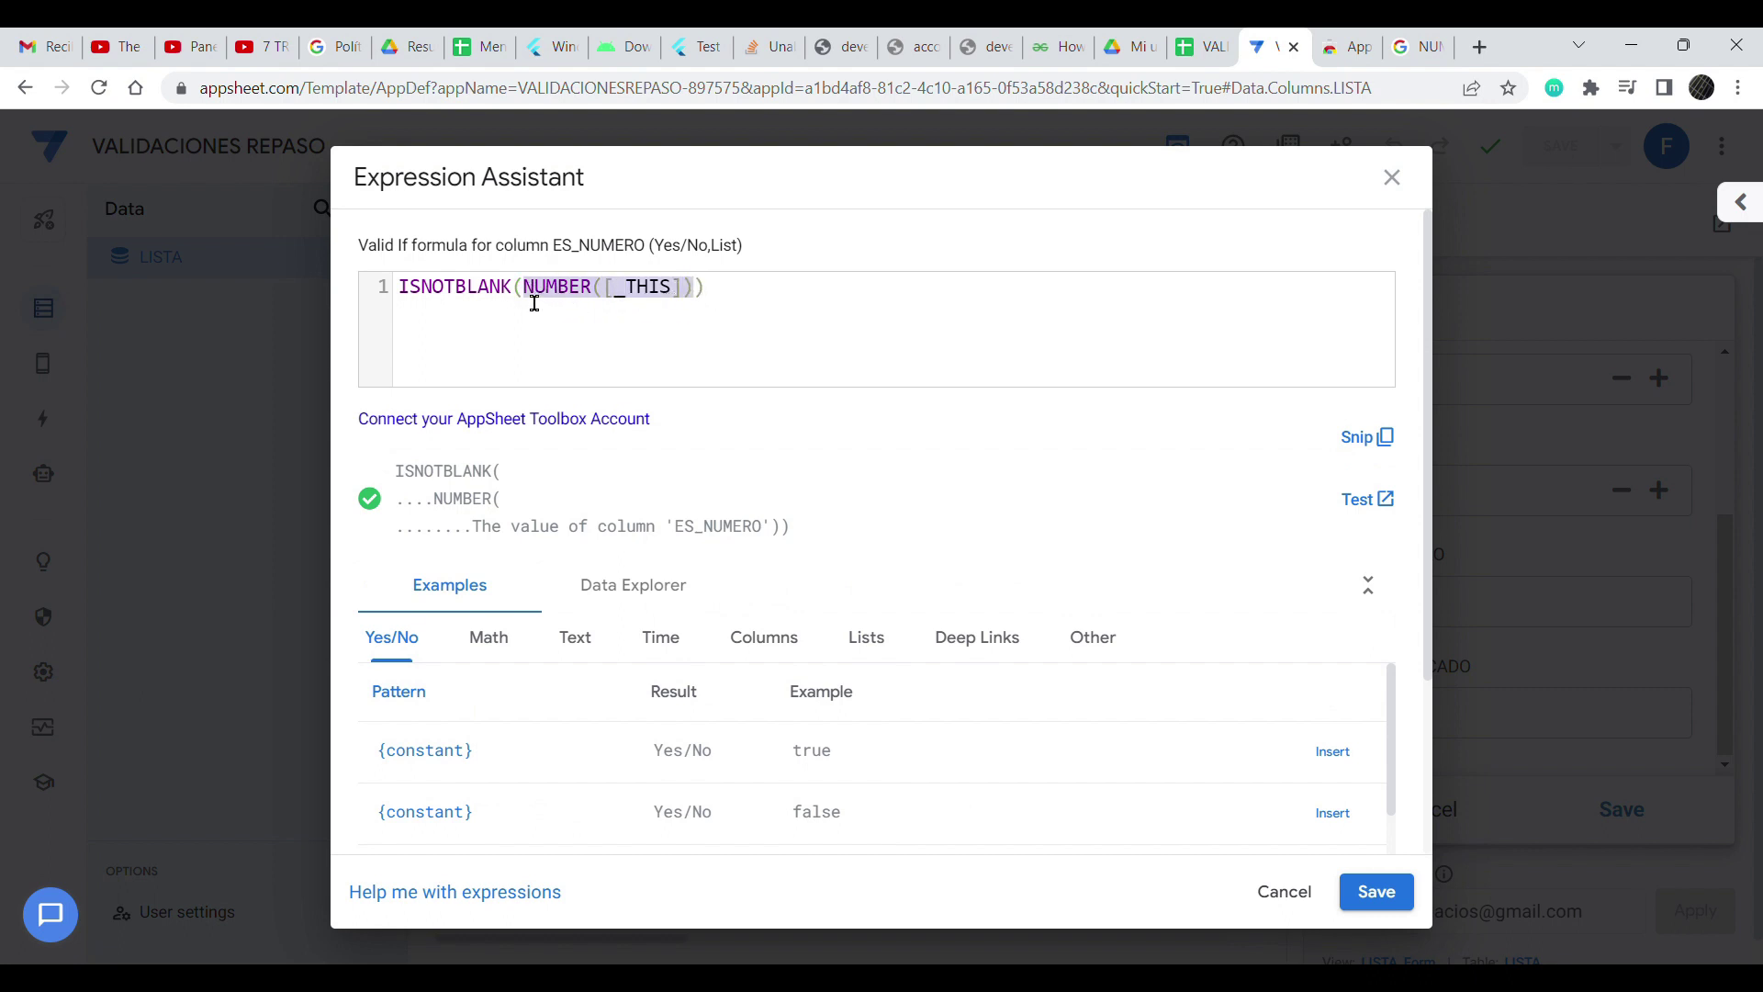
pyautogui.click(710, 310)
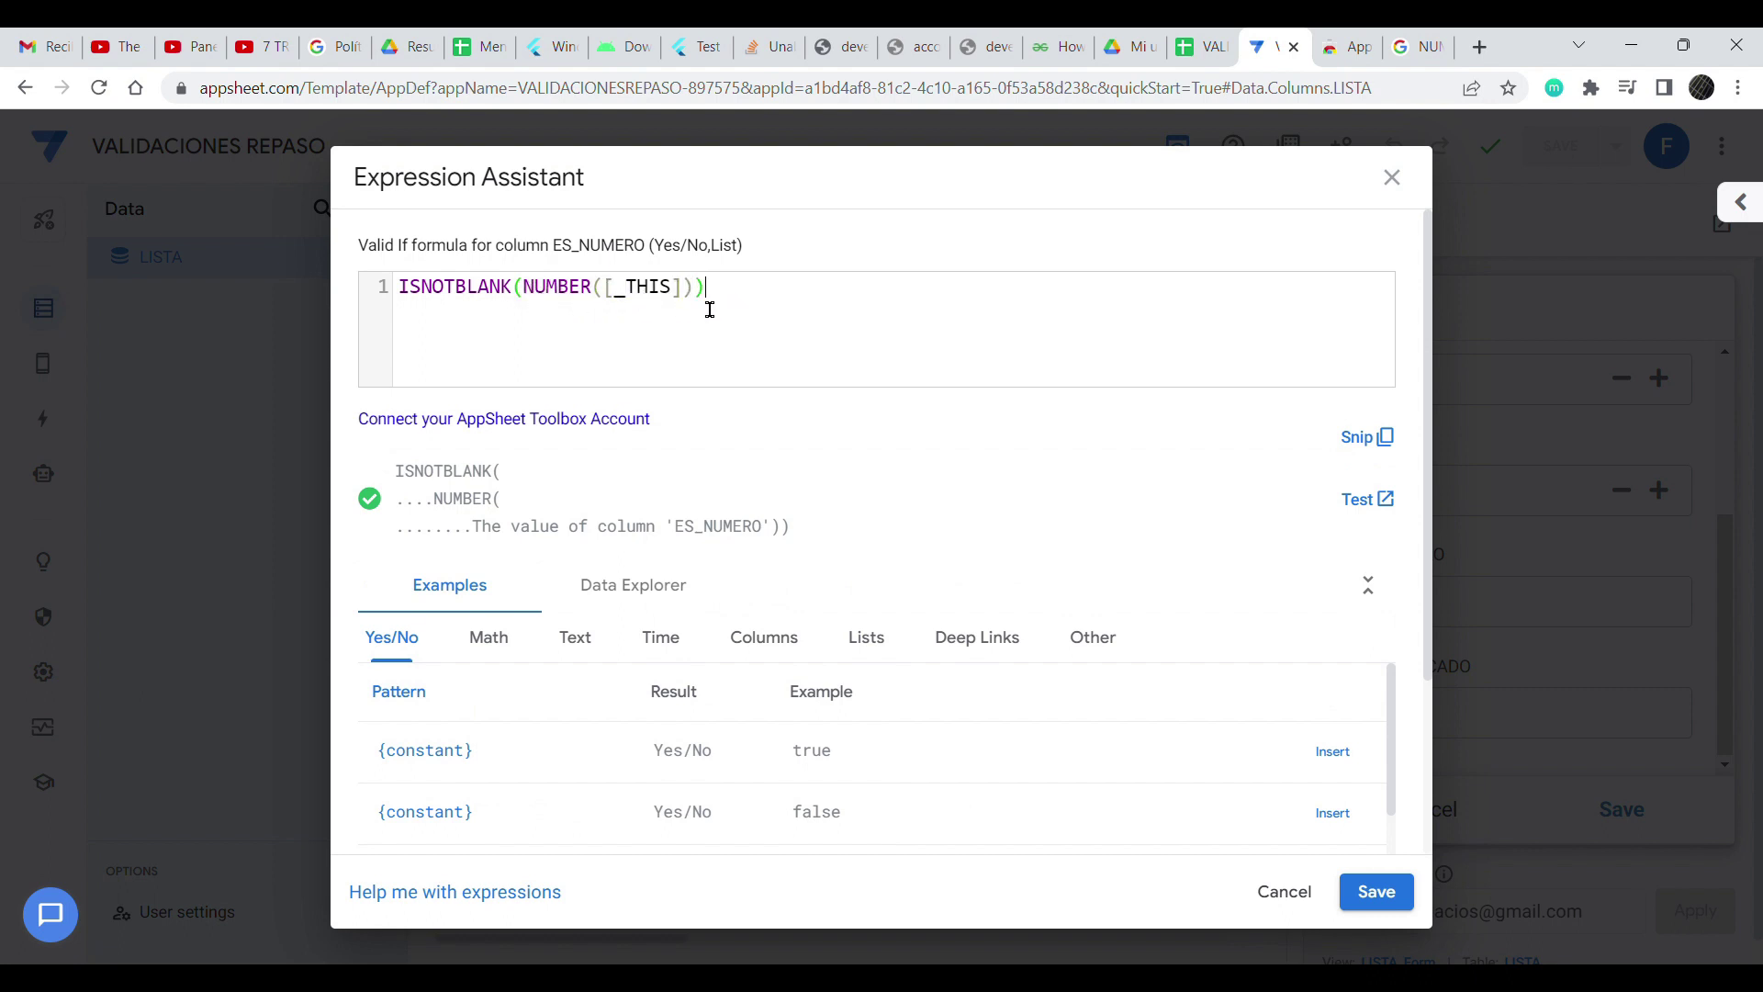
pyautogui.click(381, 307)
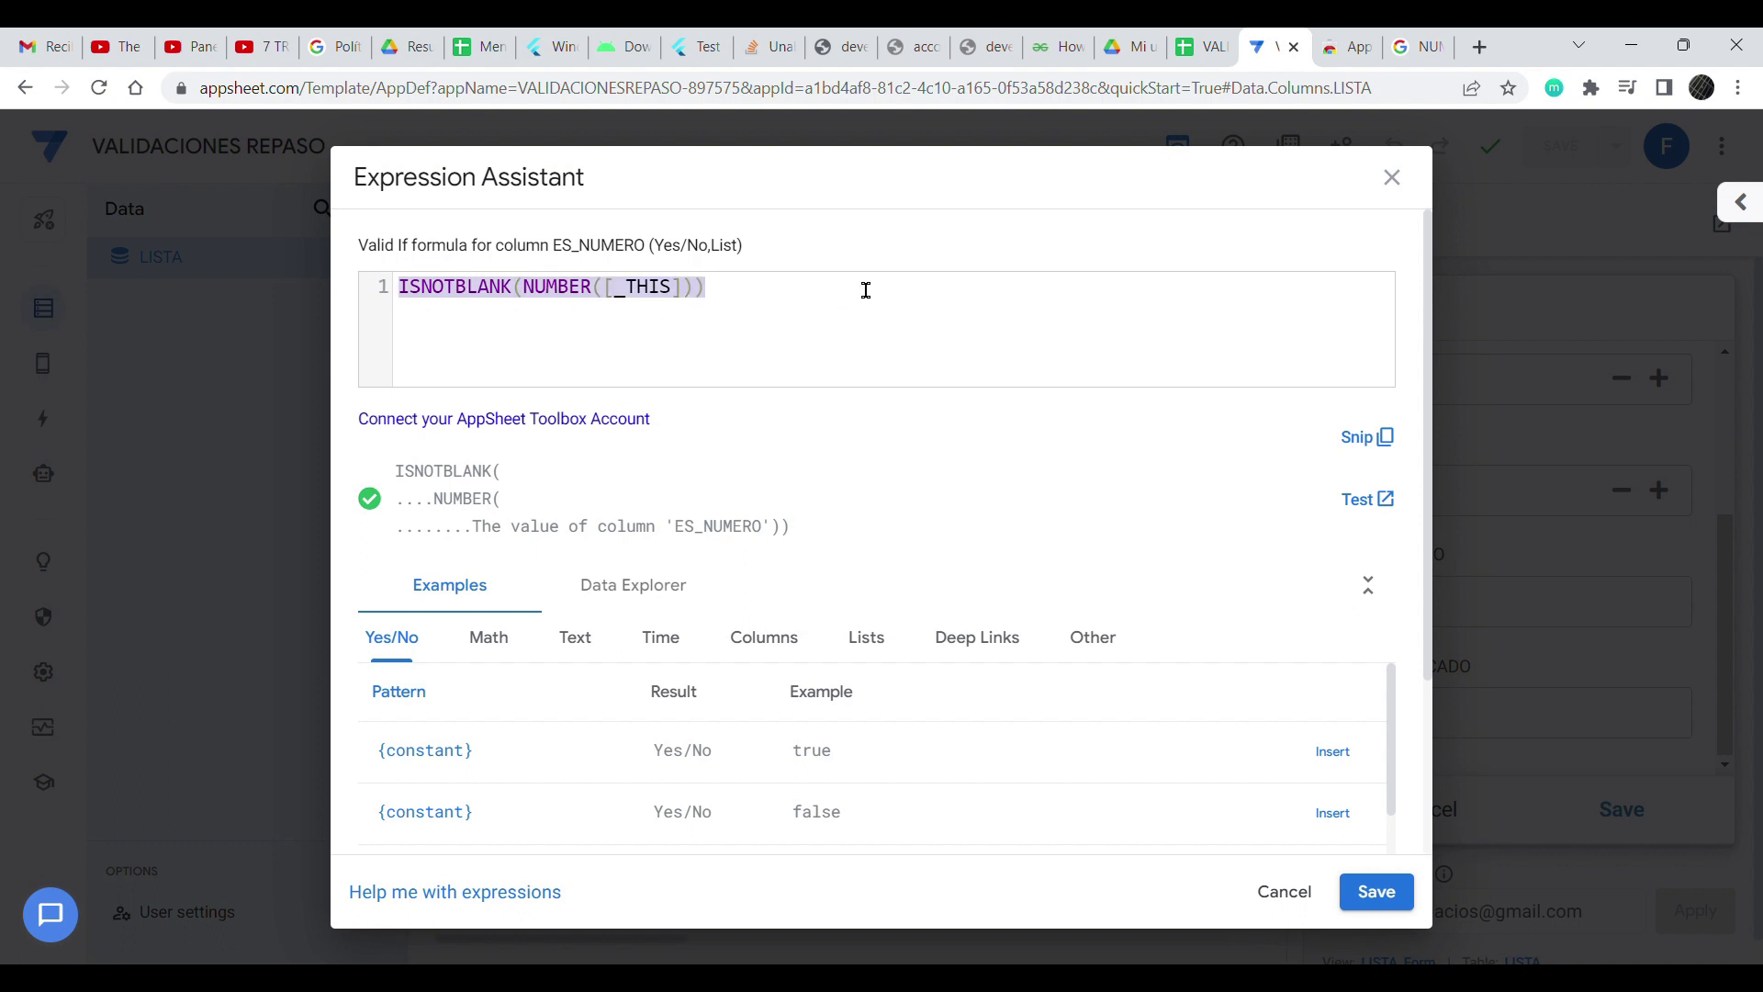
pyautogui.click(755, 307)
pyautogui.click(372, 310)
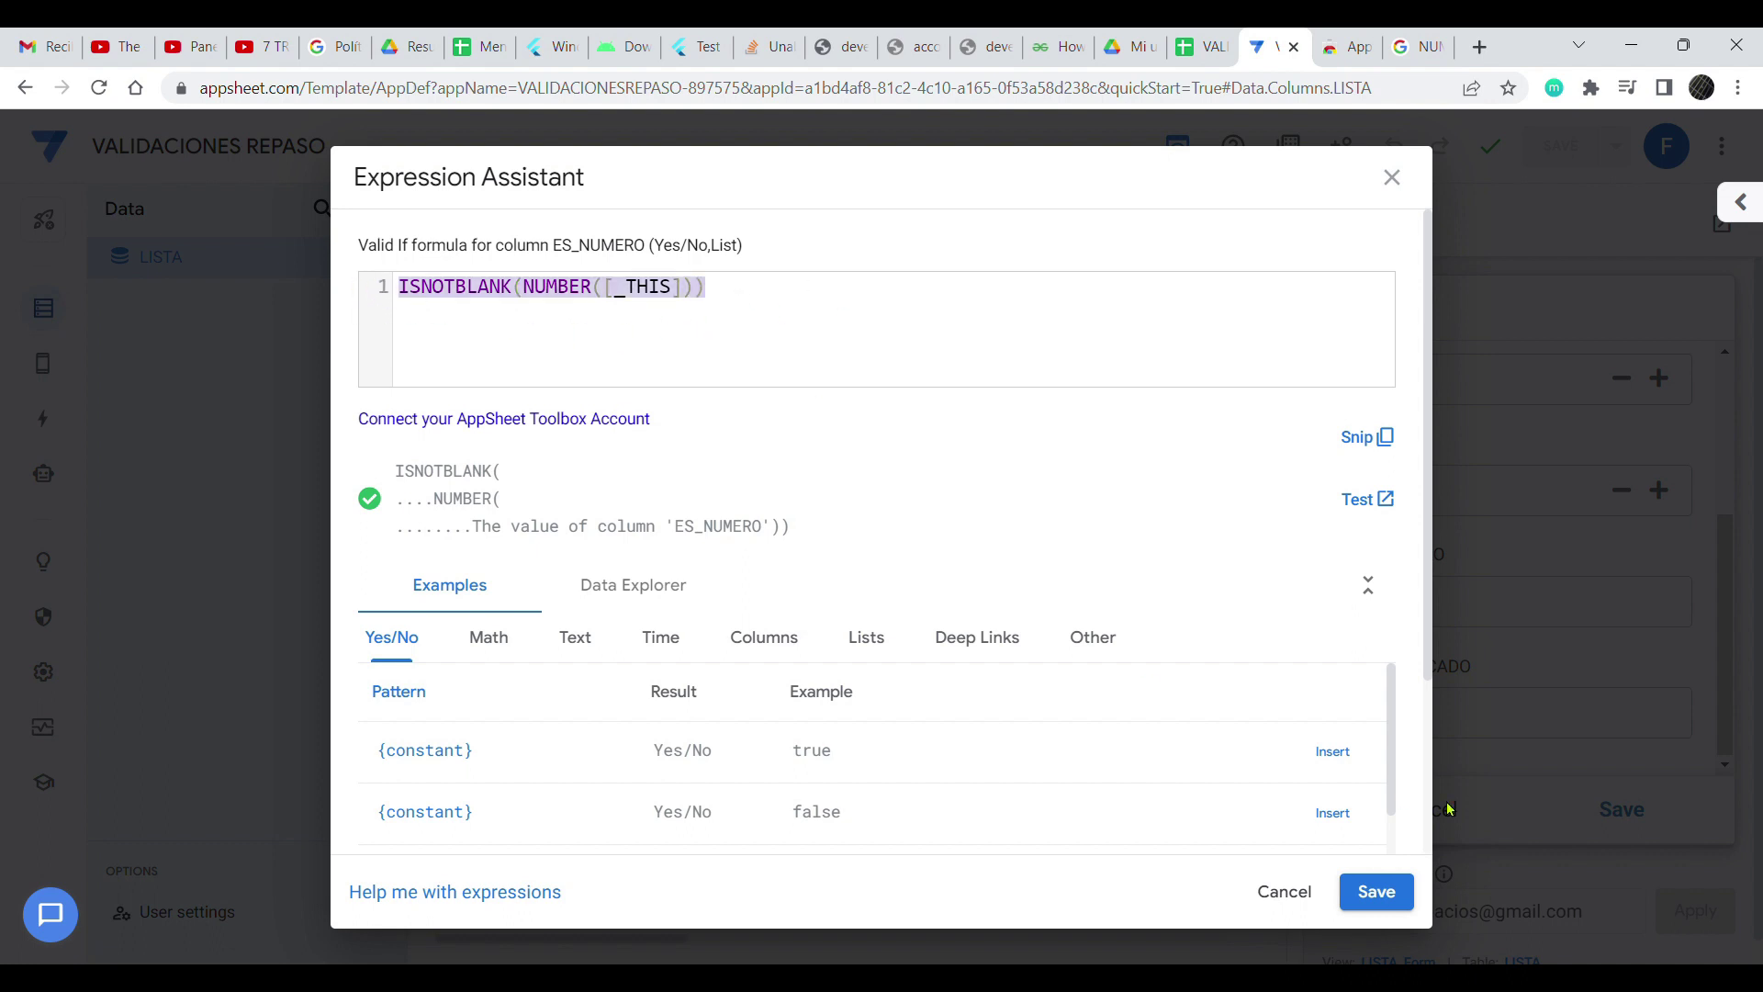
# - Save the ES_NUMERO Valid If expression, close the column settings, and save the app
pyautogui.click(1377, 892)
pyautogui.click(1231, 247)
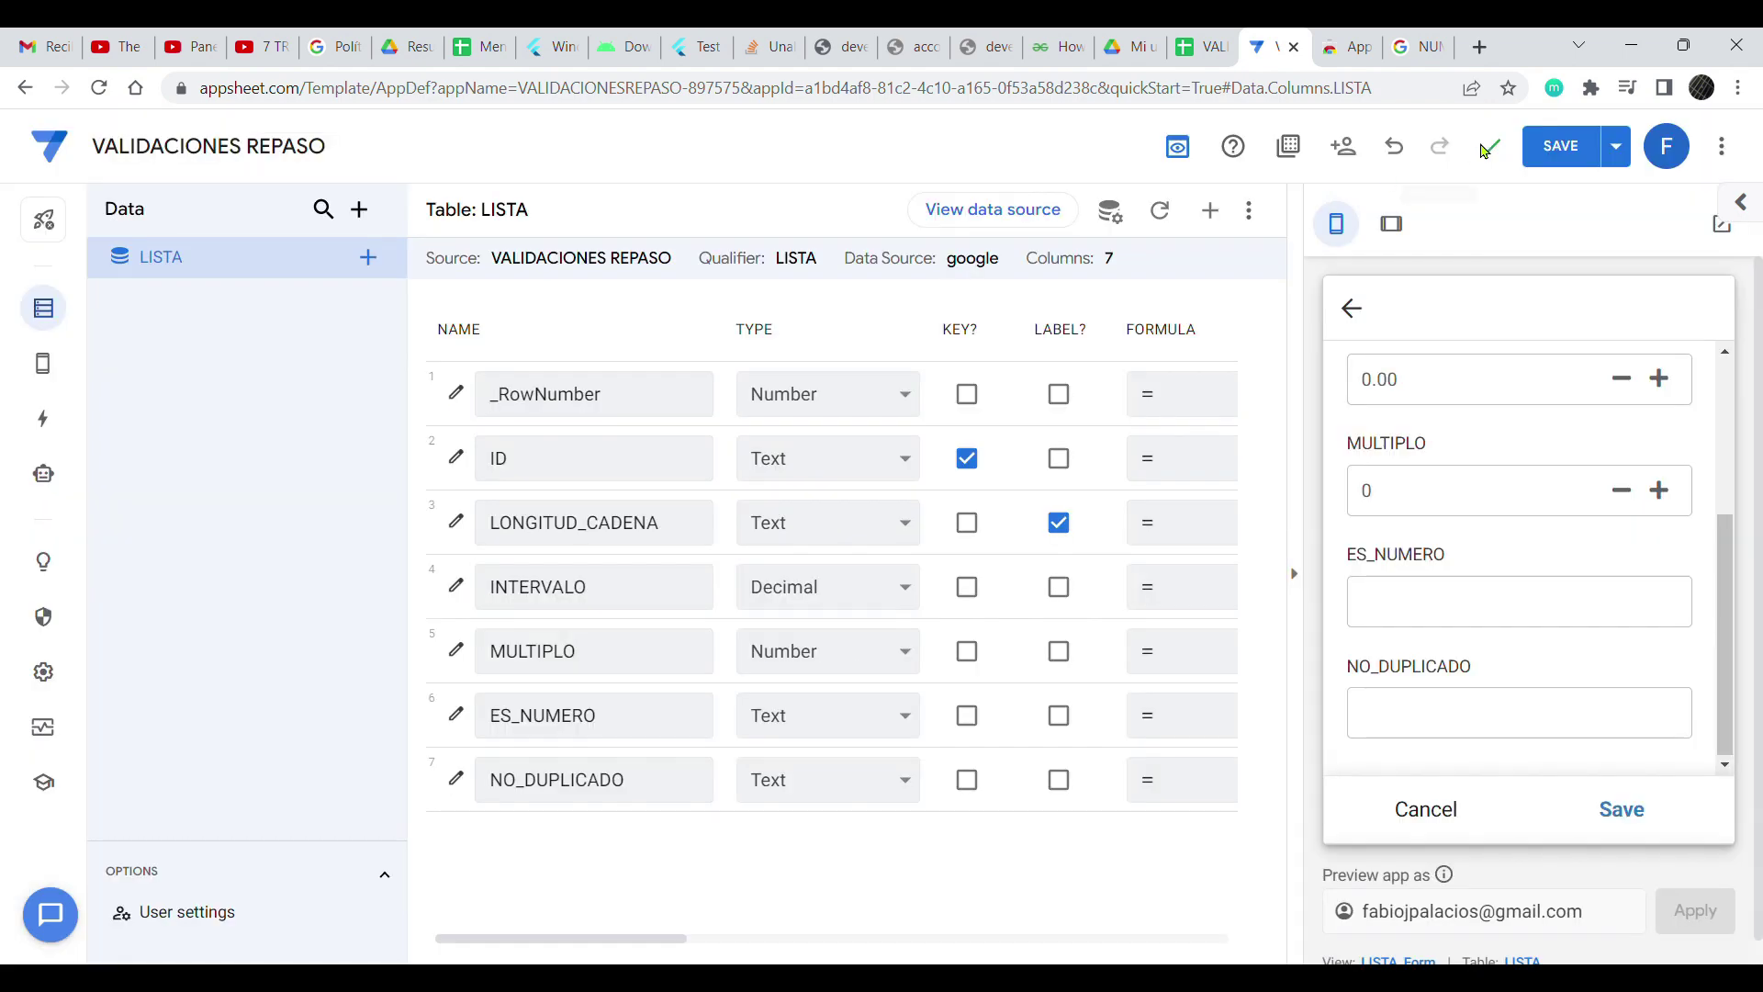
pyautogui.click(1609, 145)
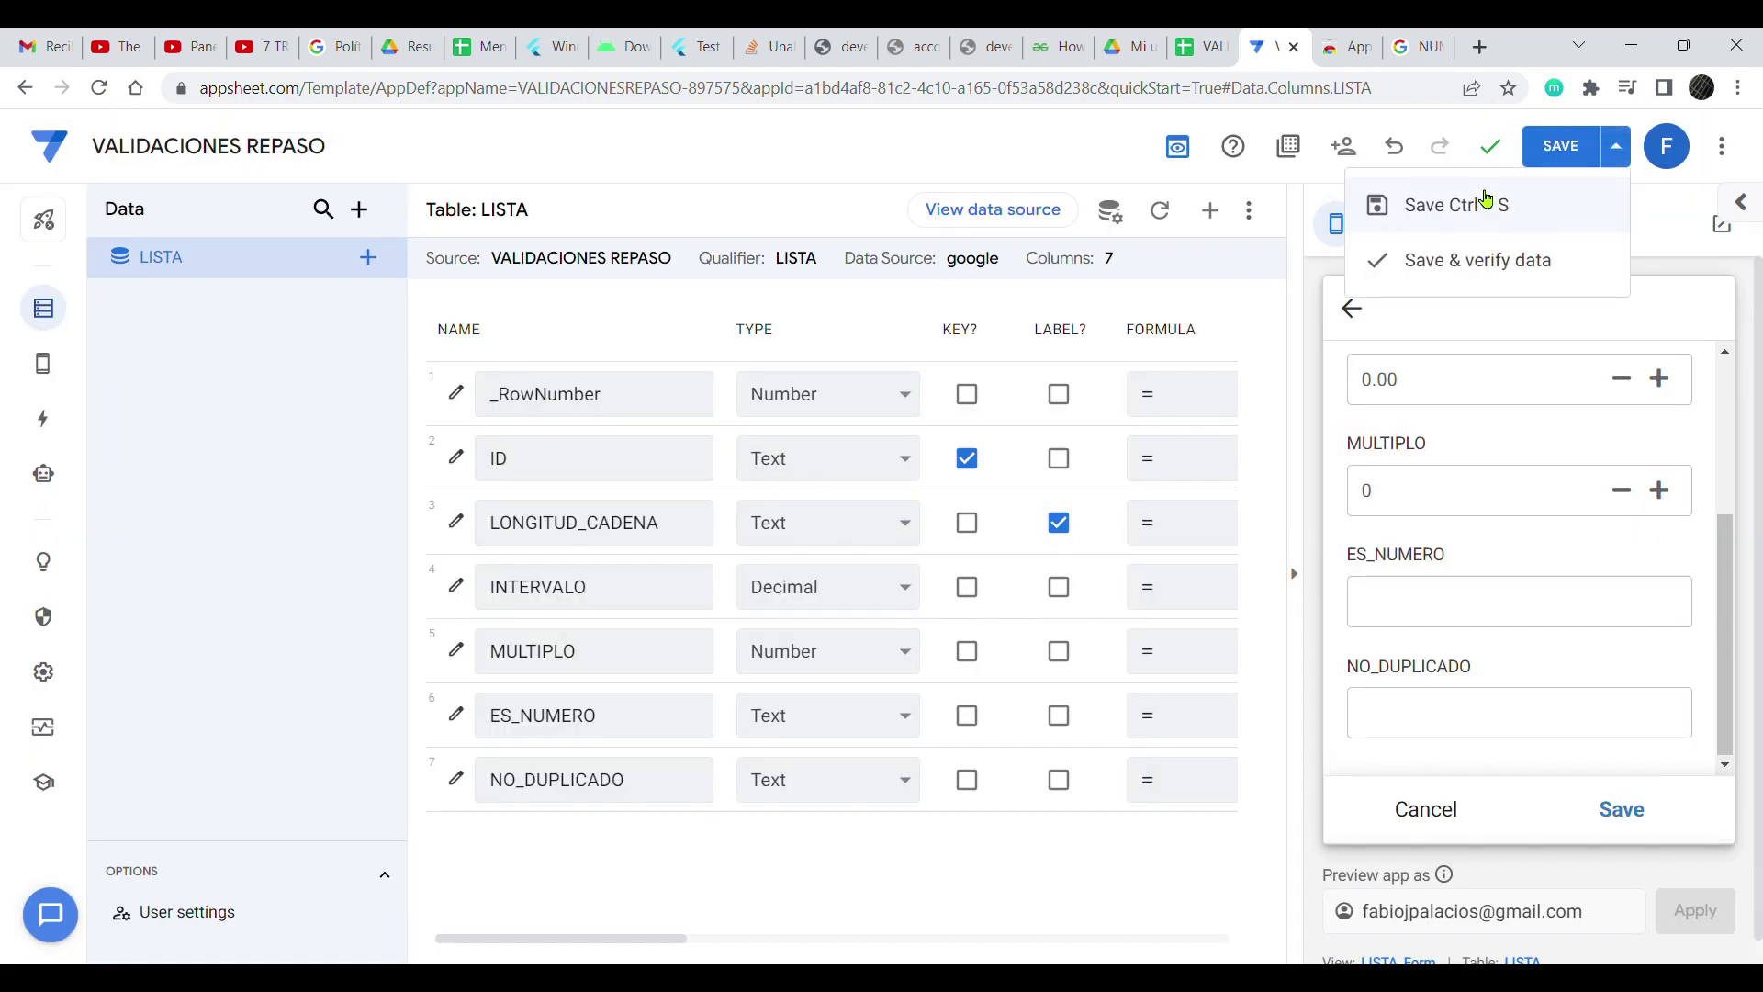
pyautogui.click(1472, 202)
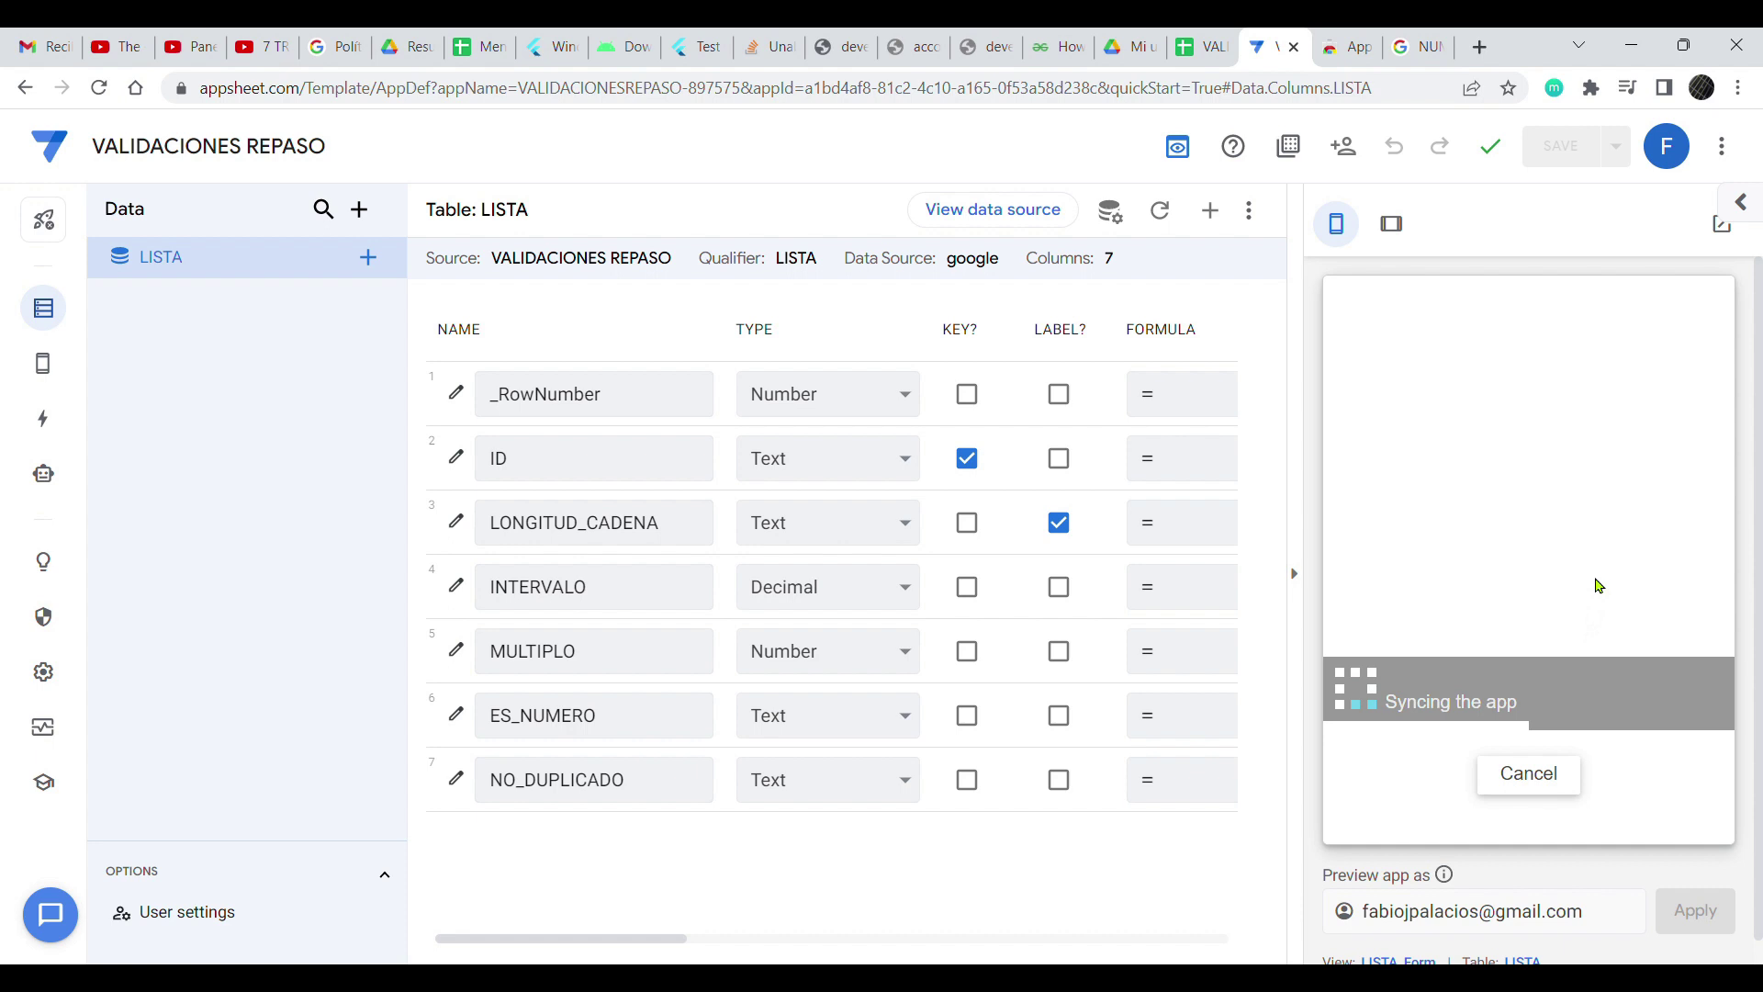
# - Test the ES_NUMERO validation in the record form with 4852 and 485U23
pyautogui.scroll(-3, 1599, 585)
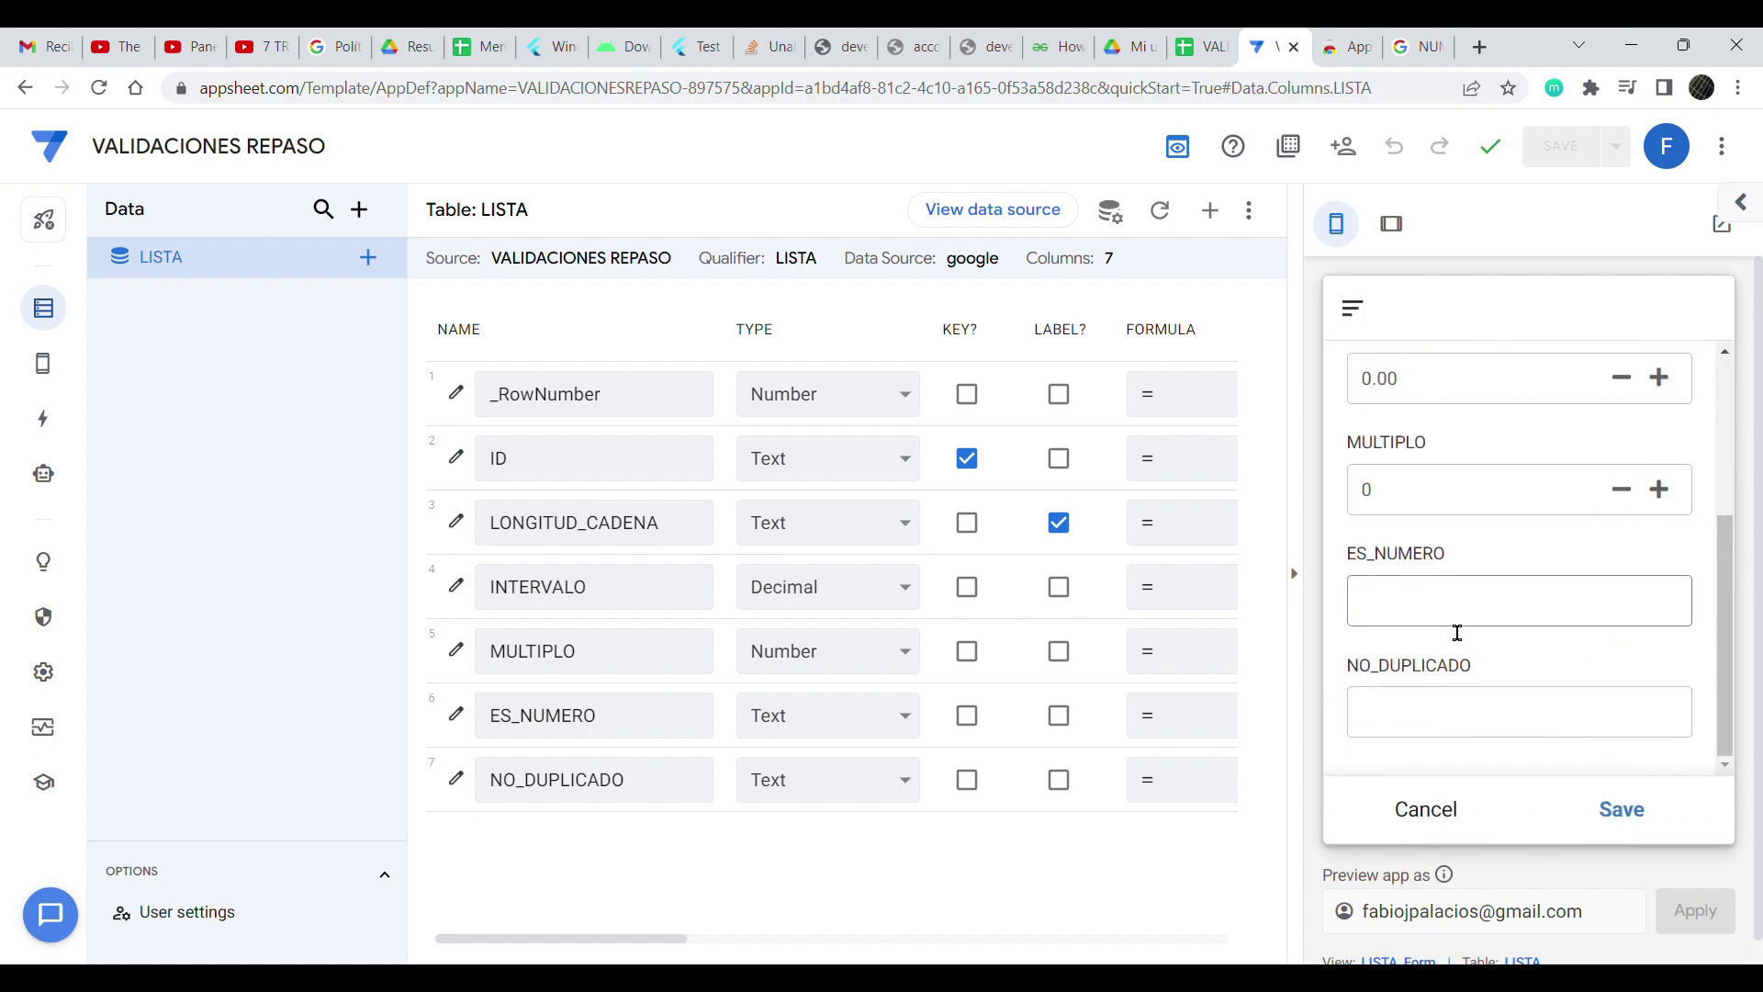
pyautogui.click(1499, 624)
pyautogui.write('48')
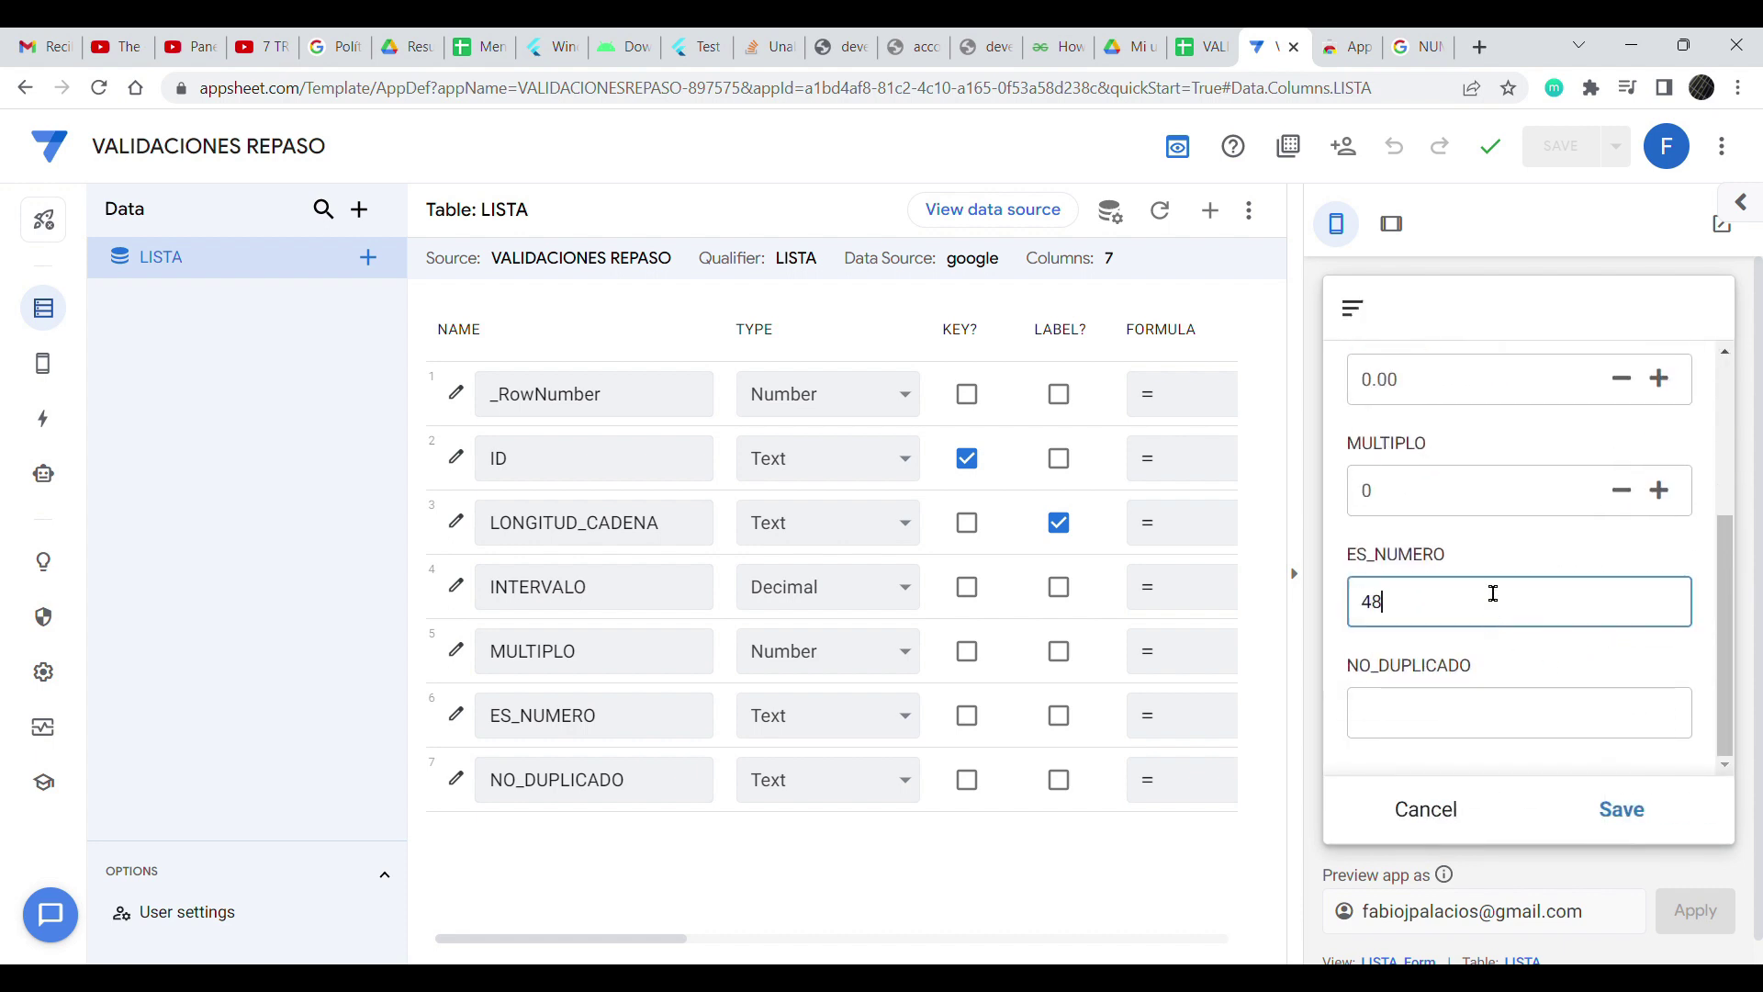
pyautogui.write('52')
pyautogui.click(1565, 661)
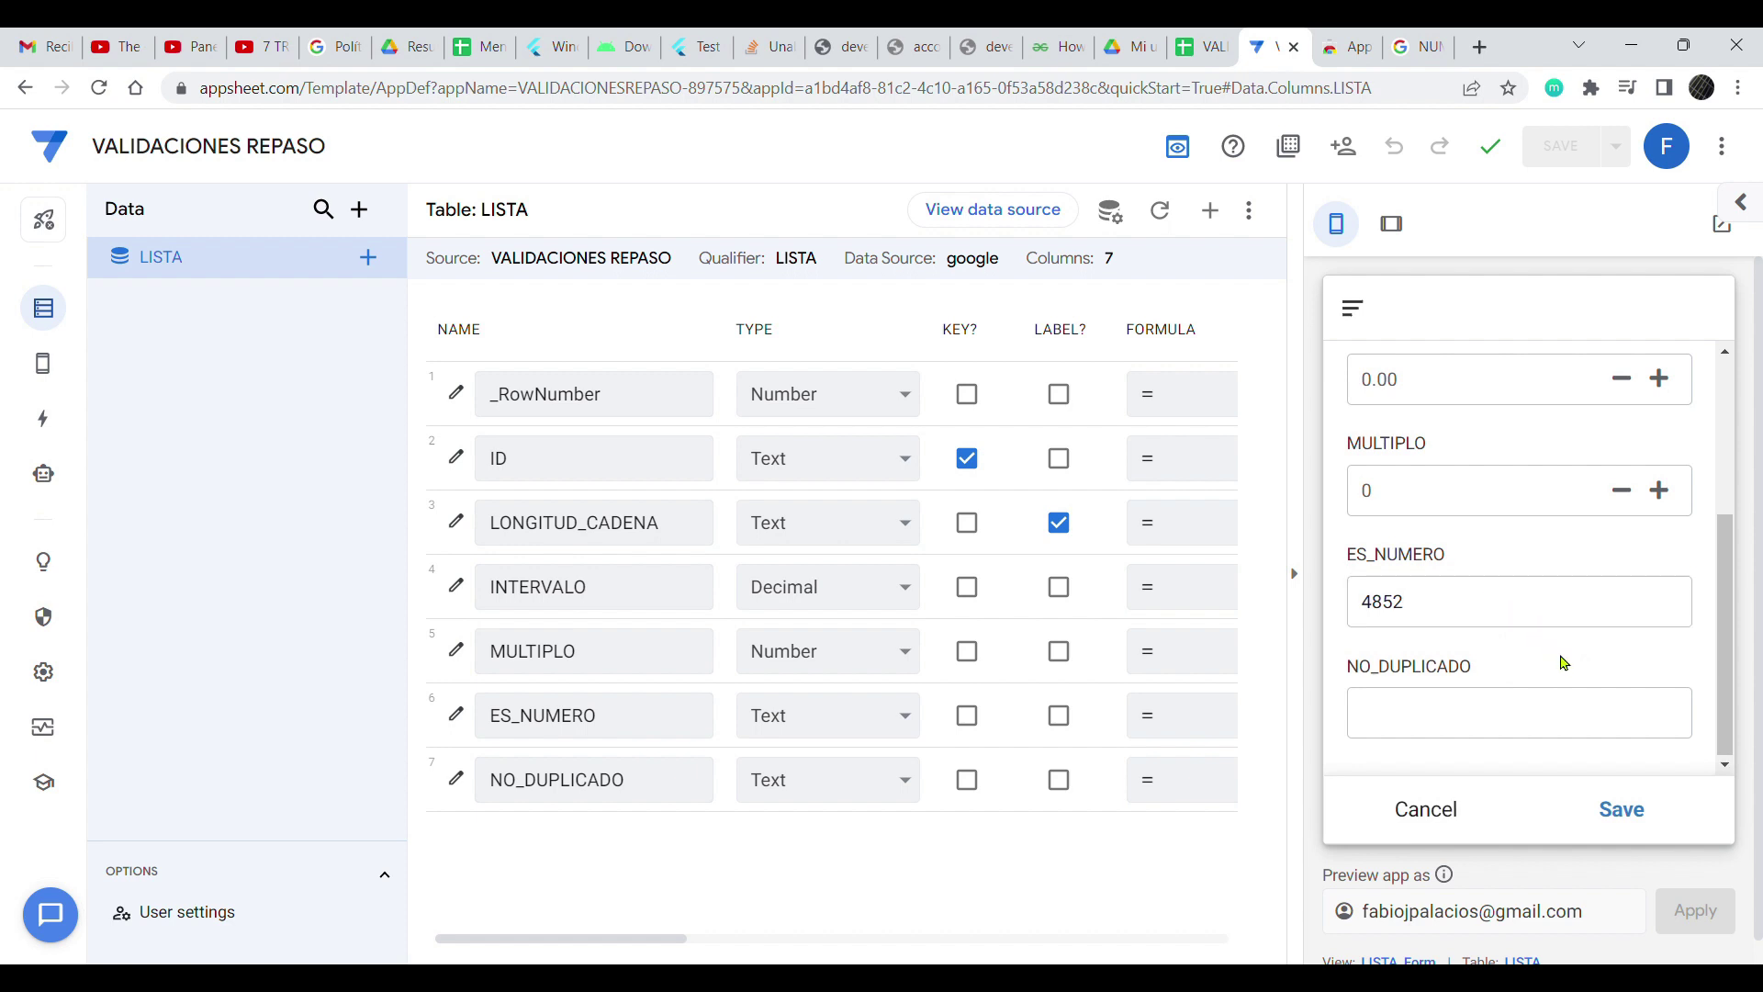
pyautogui.doubleClick(1504, 617)
pyautogui.write('48')
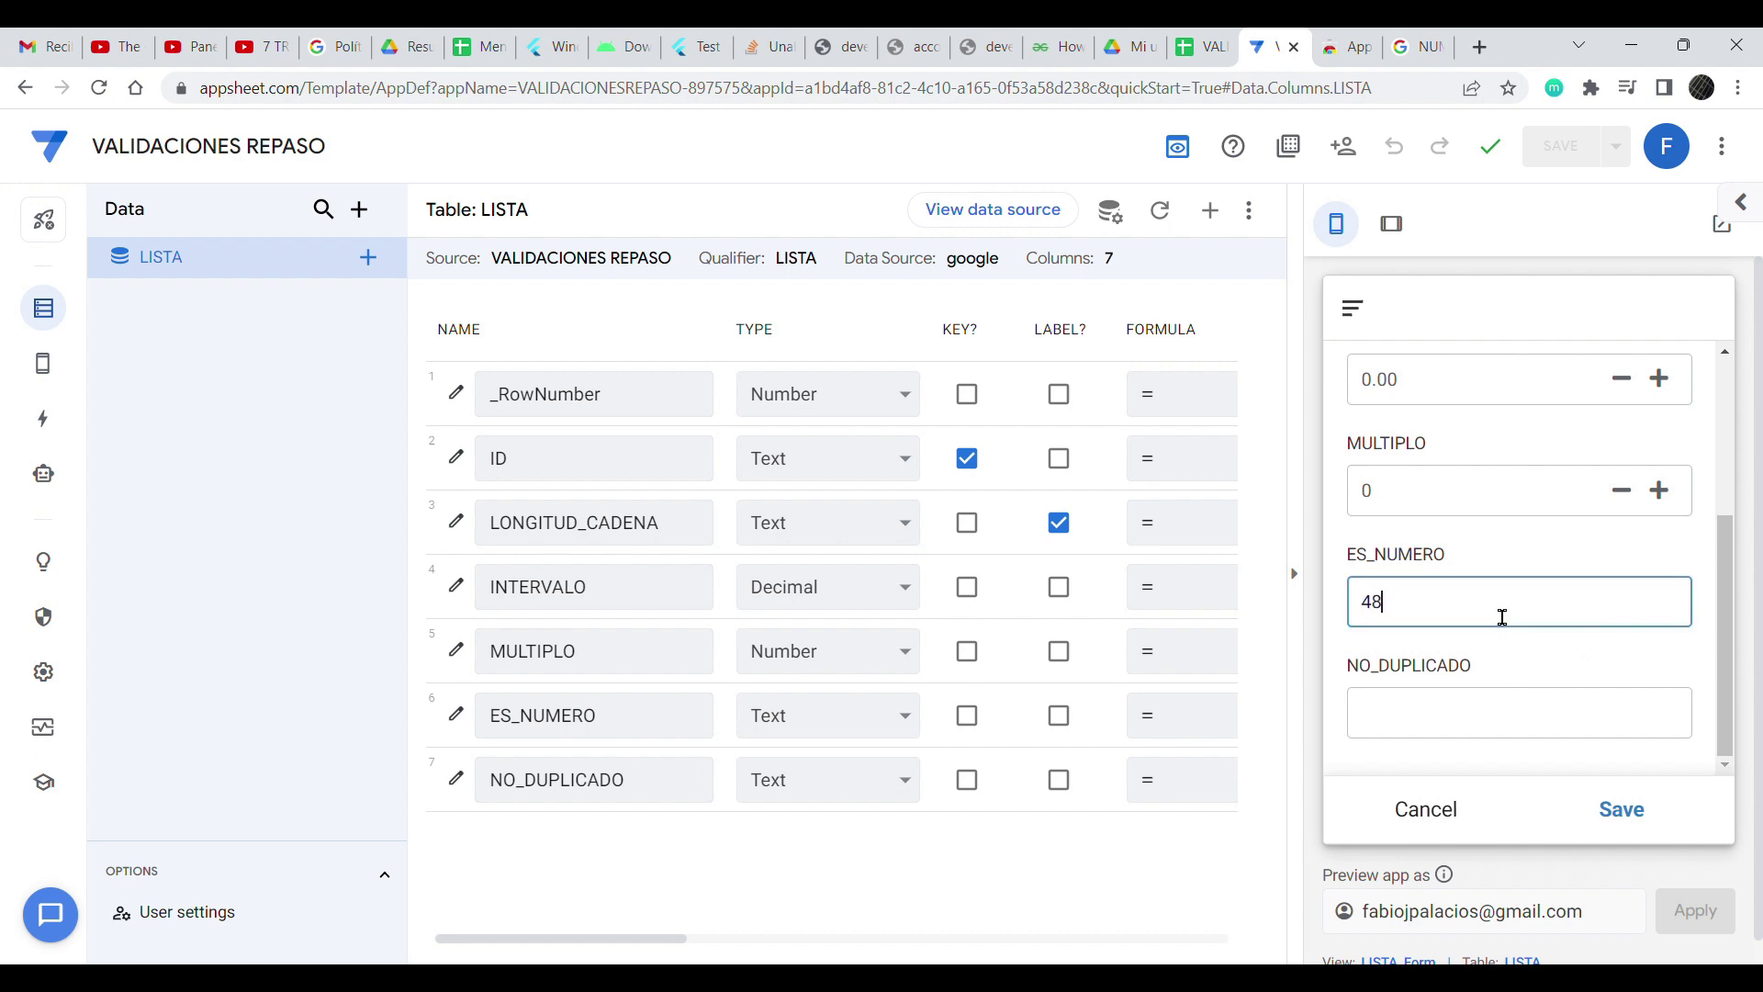
pyautogui.write('5U23')
pyautogui.click(1559, 654)
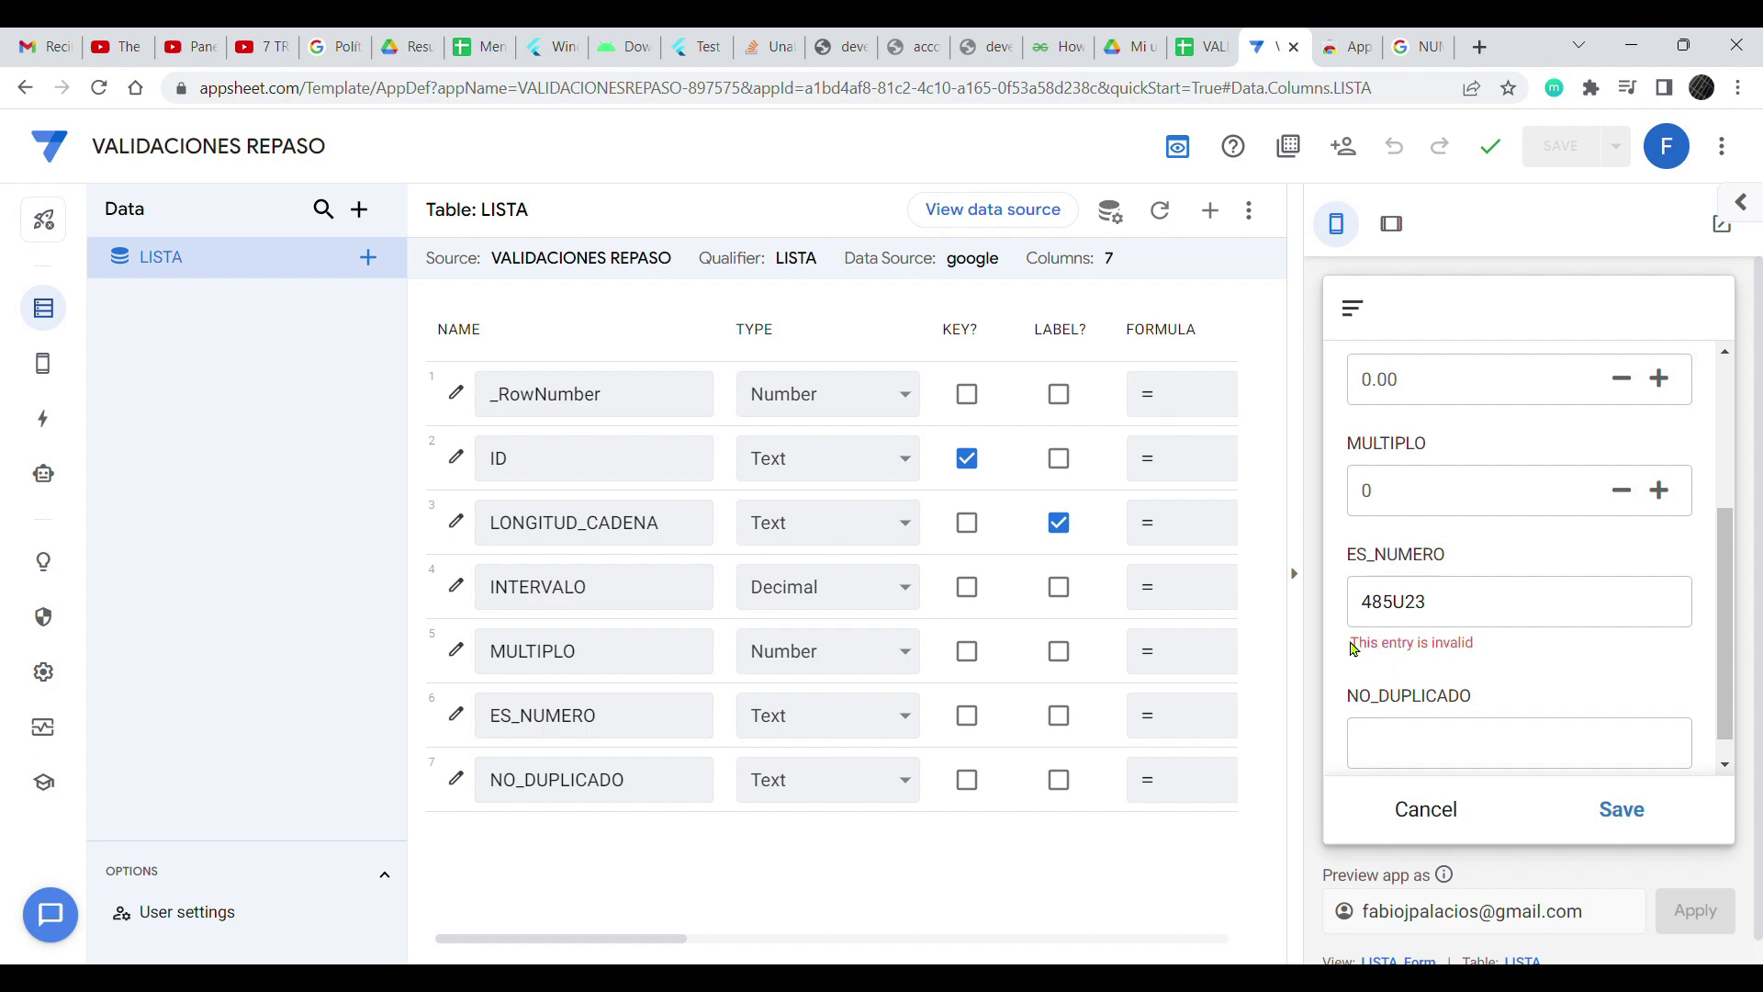
# - Replace the ES_NUMERO entry with 48484848 to test a longer purely numeric value
pyautogui.moveTo(1455, 602); pyautogui.dragTo(1338, 581)
pyautogui.write('48484848')
pyautogui.doubleClick(1536, 628)
pyautogui.click(1478, 711)
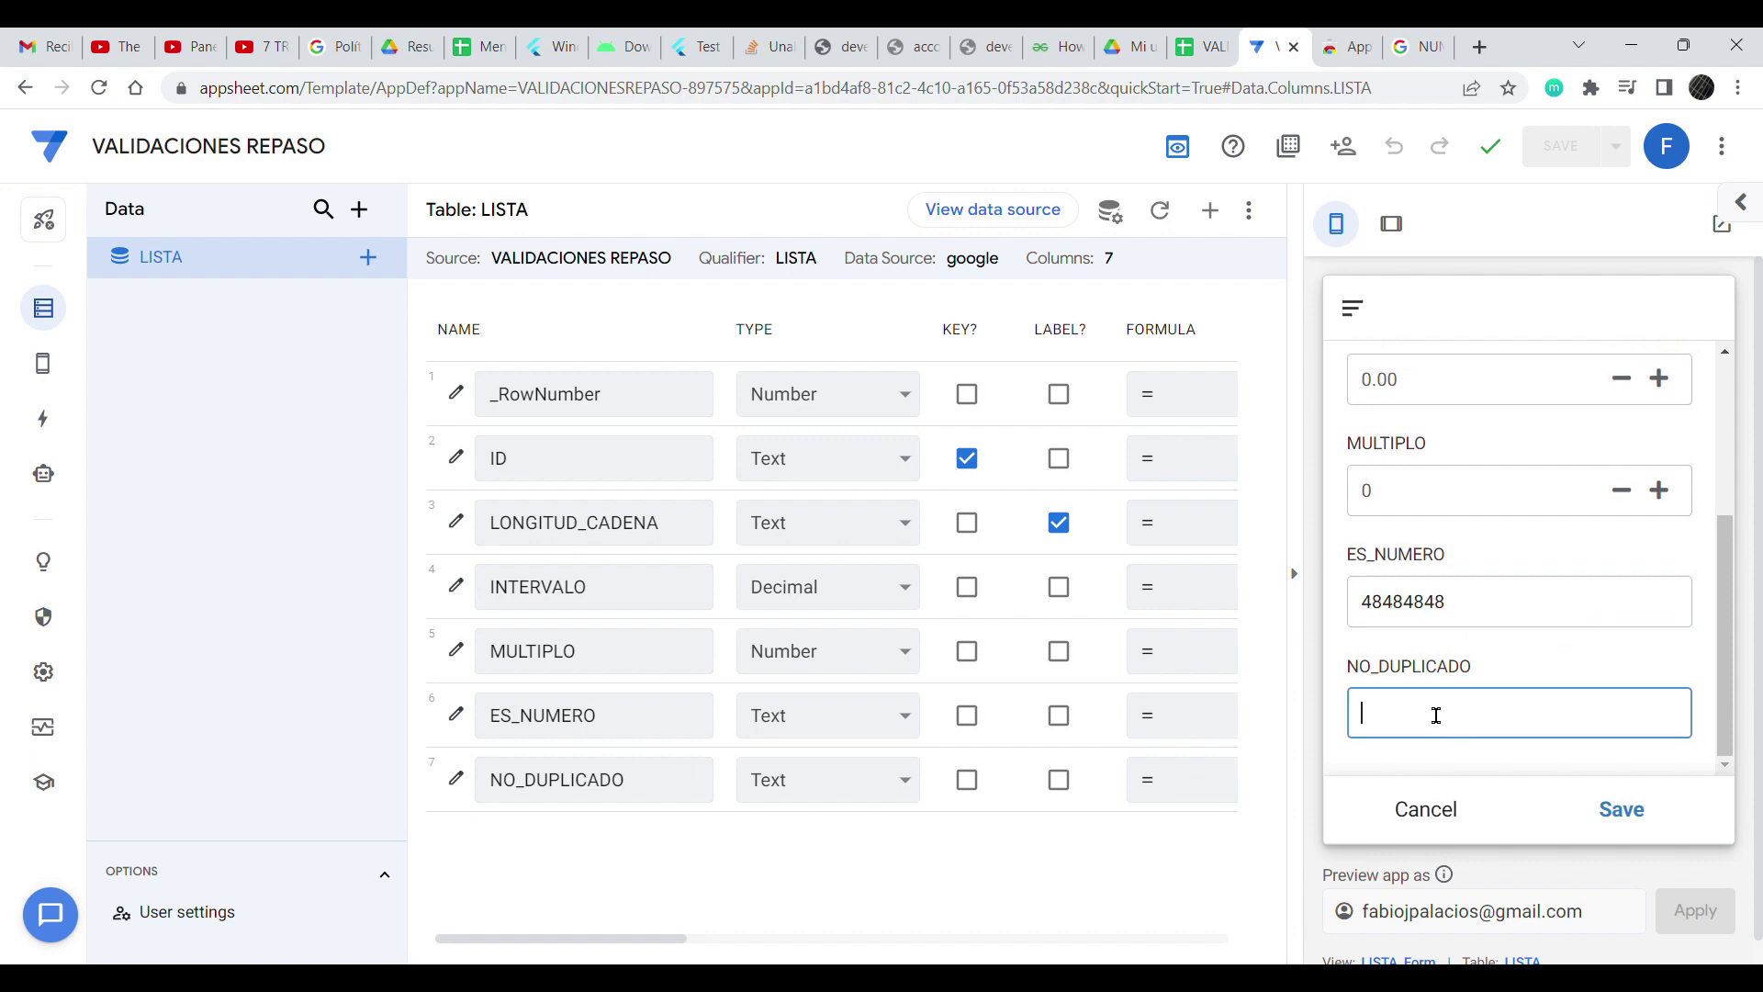
pyautogui.click(1490, 666)
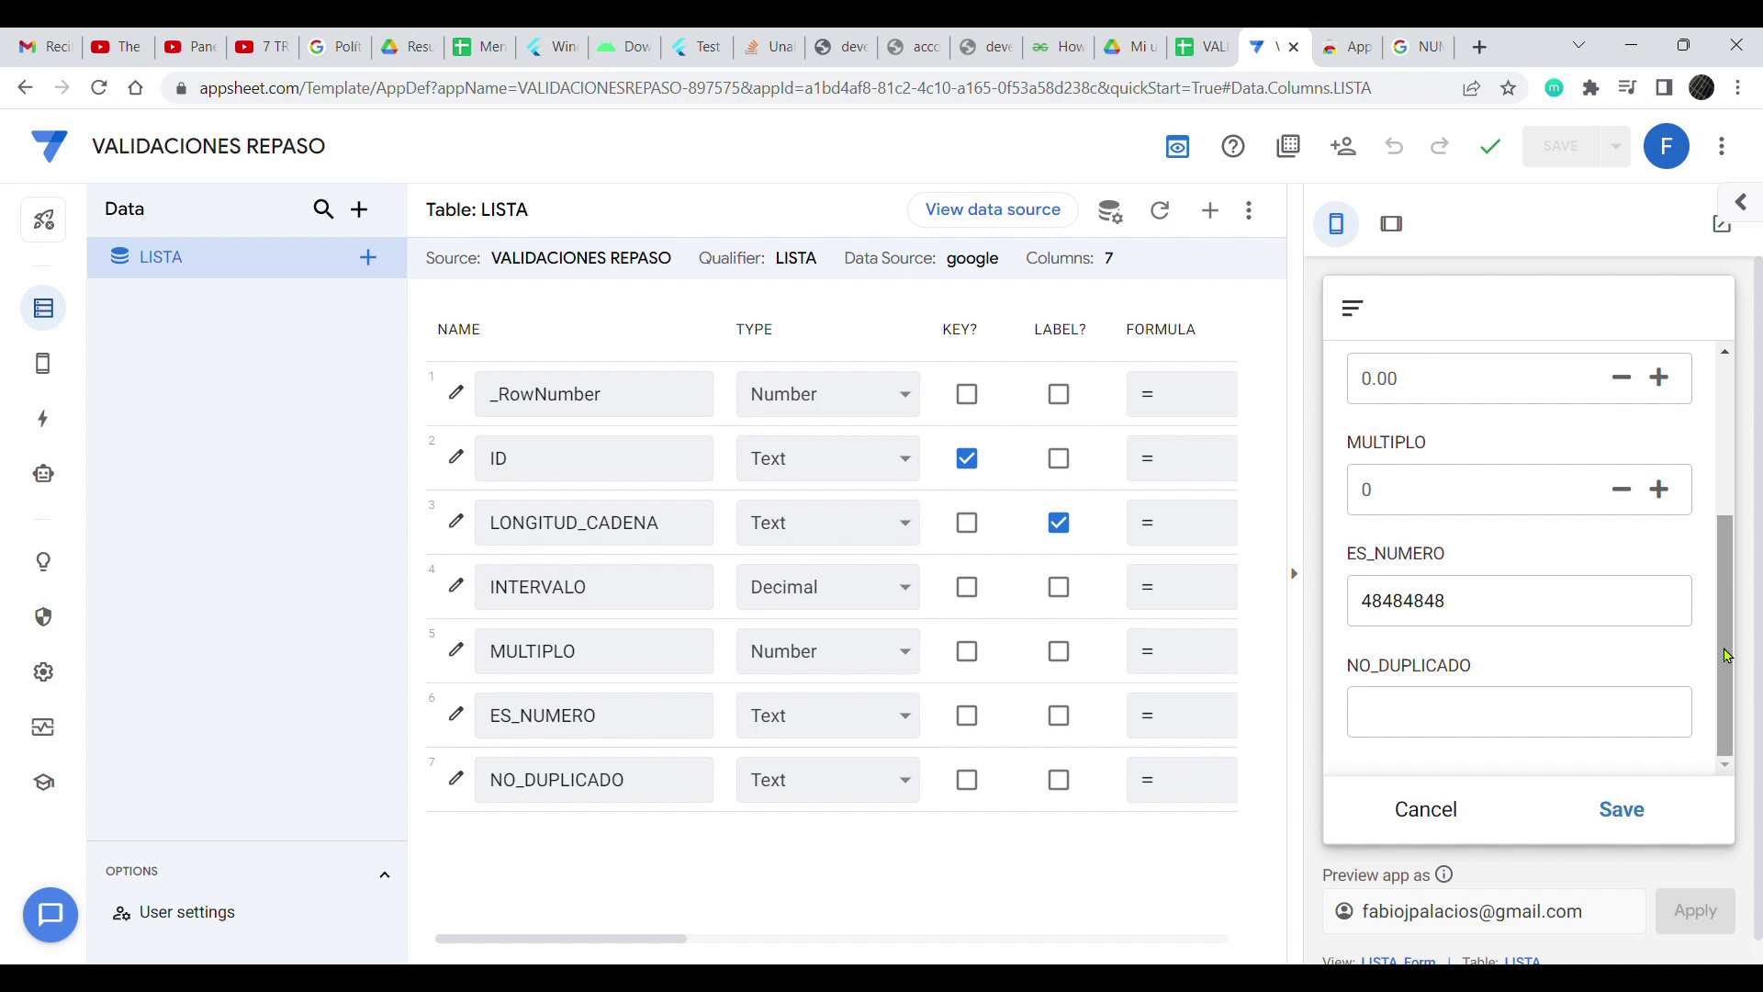
# - Switch to the VALIDACIONES REPASO spreadsheet and check row 2 under each column header from ID to NO_DUPLICADO
pyautogui.click(1199, 47)
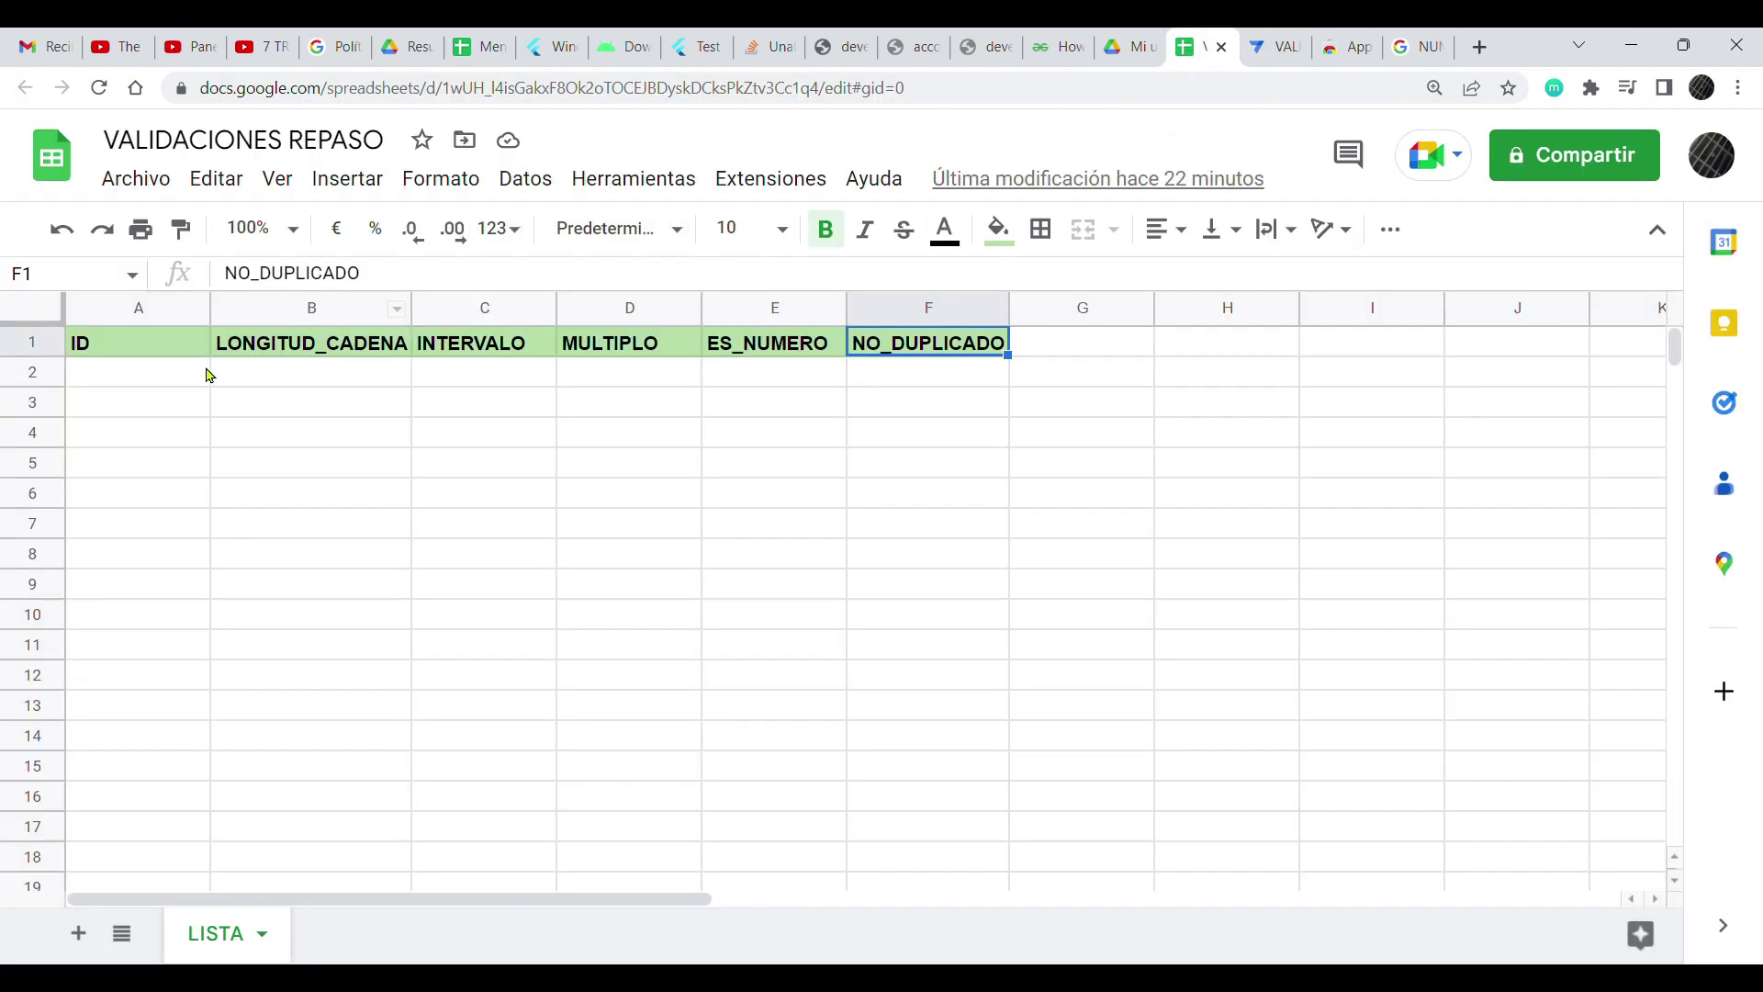
pyautogui.click(174, 372)
pyautogui.click(312, 374)
pyautogui.click(485, 377)
pyautogui.click(634, 381)
pyautogui.click(780, 381)
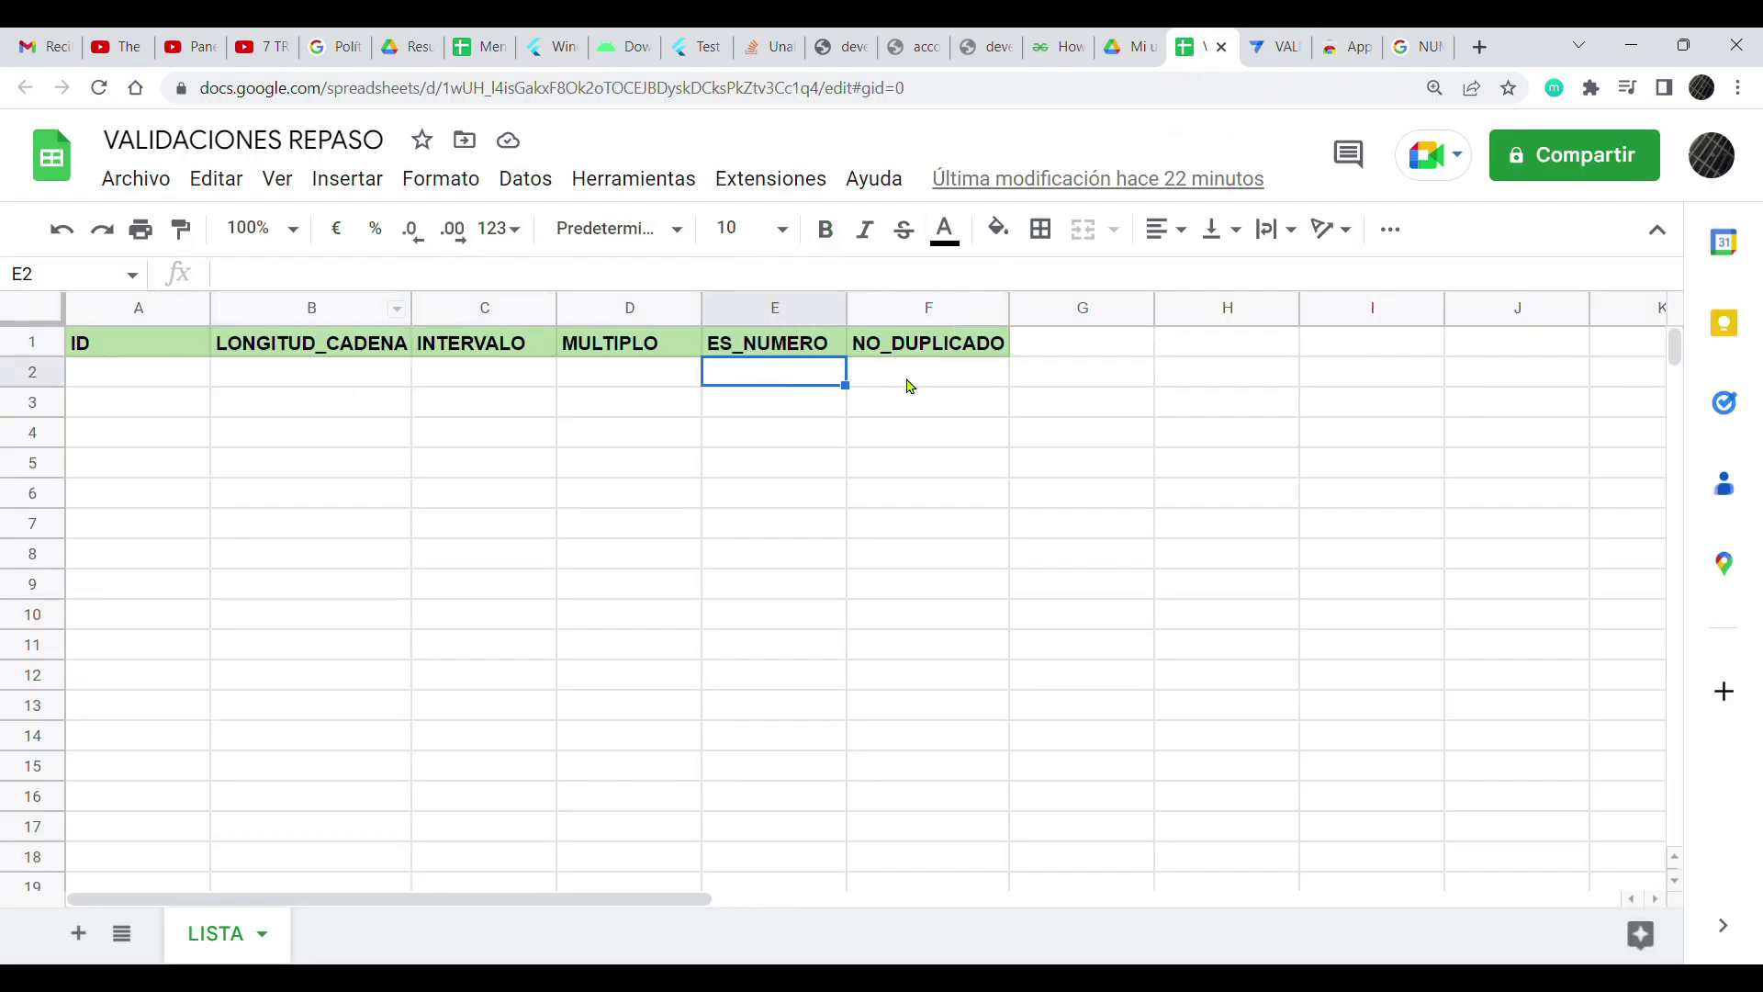
pyautogui.click(925, 385)
pyautogui.click(196, 383)
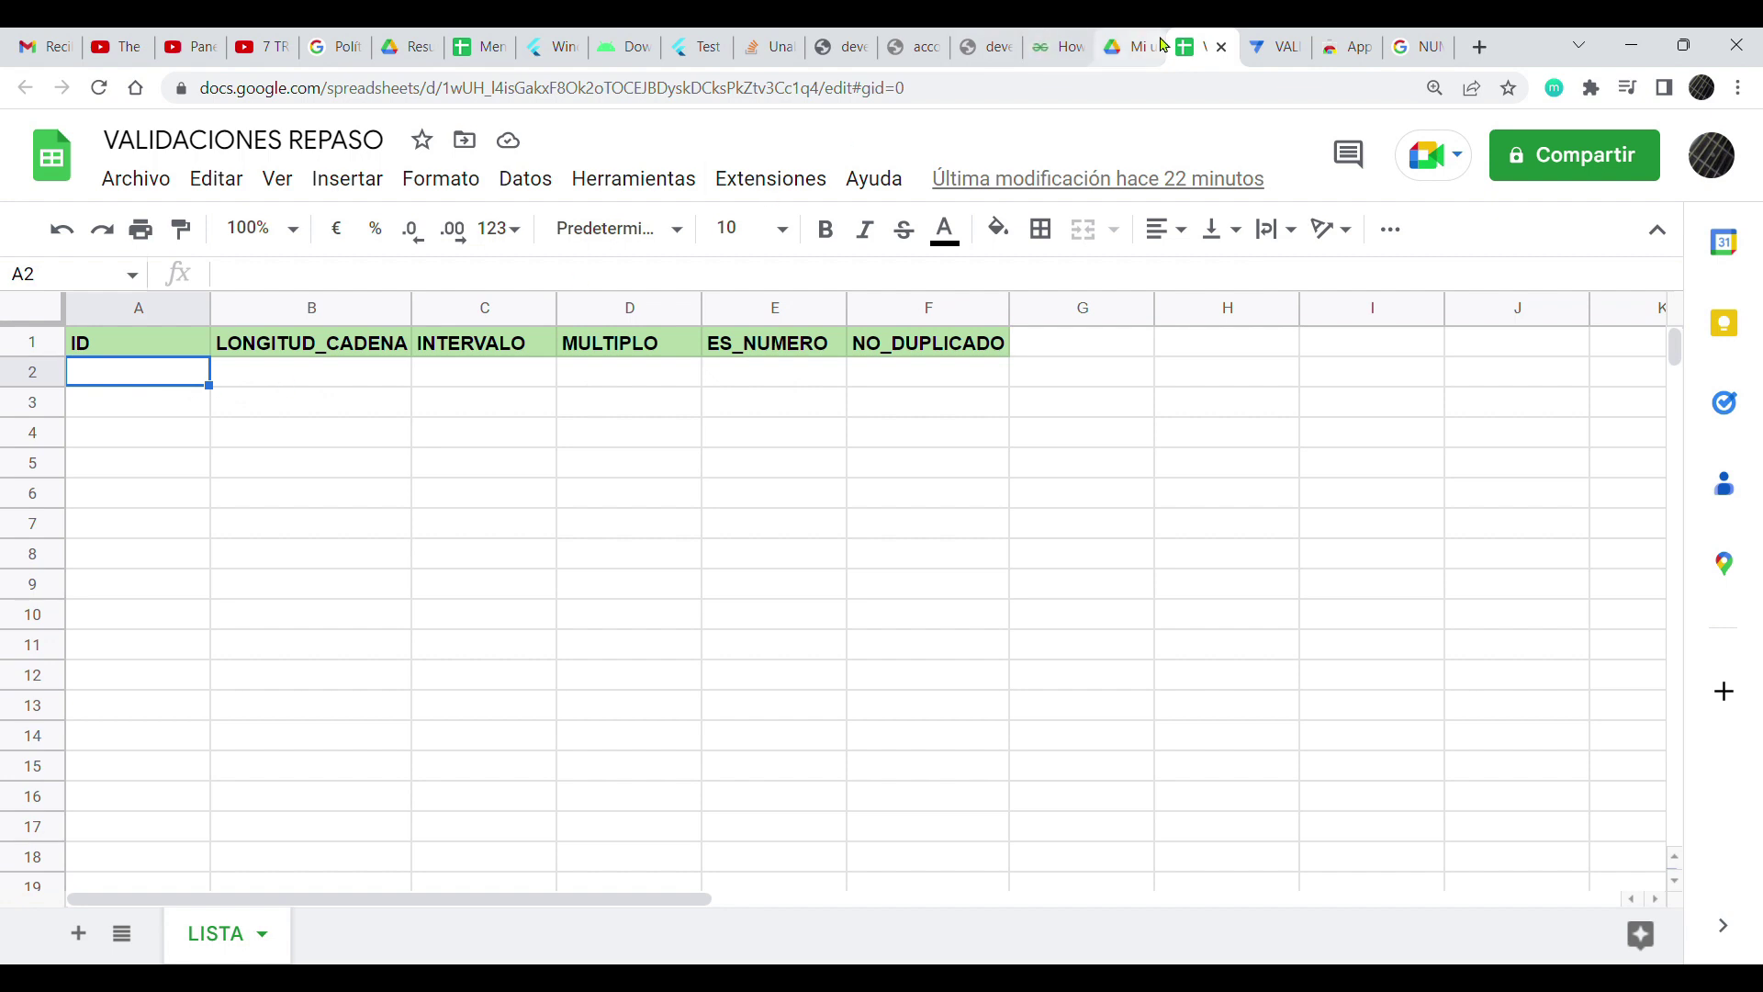
# - Back in the AppSheet record form, enter 158 in LONGITUD_CADENA and 150 in both INTERVALO and MULTIPLO
pyautogui.click(1253, 52)
pyautogui.click(1474, 715)
pyautogui.scroll(3, 1579, 597)
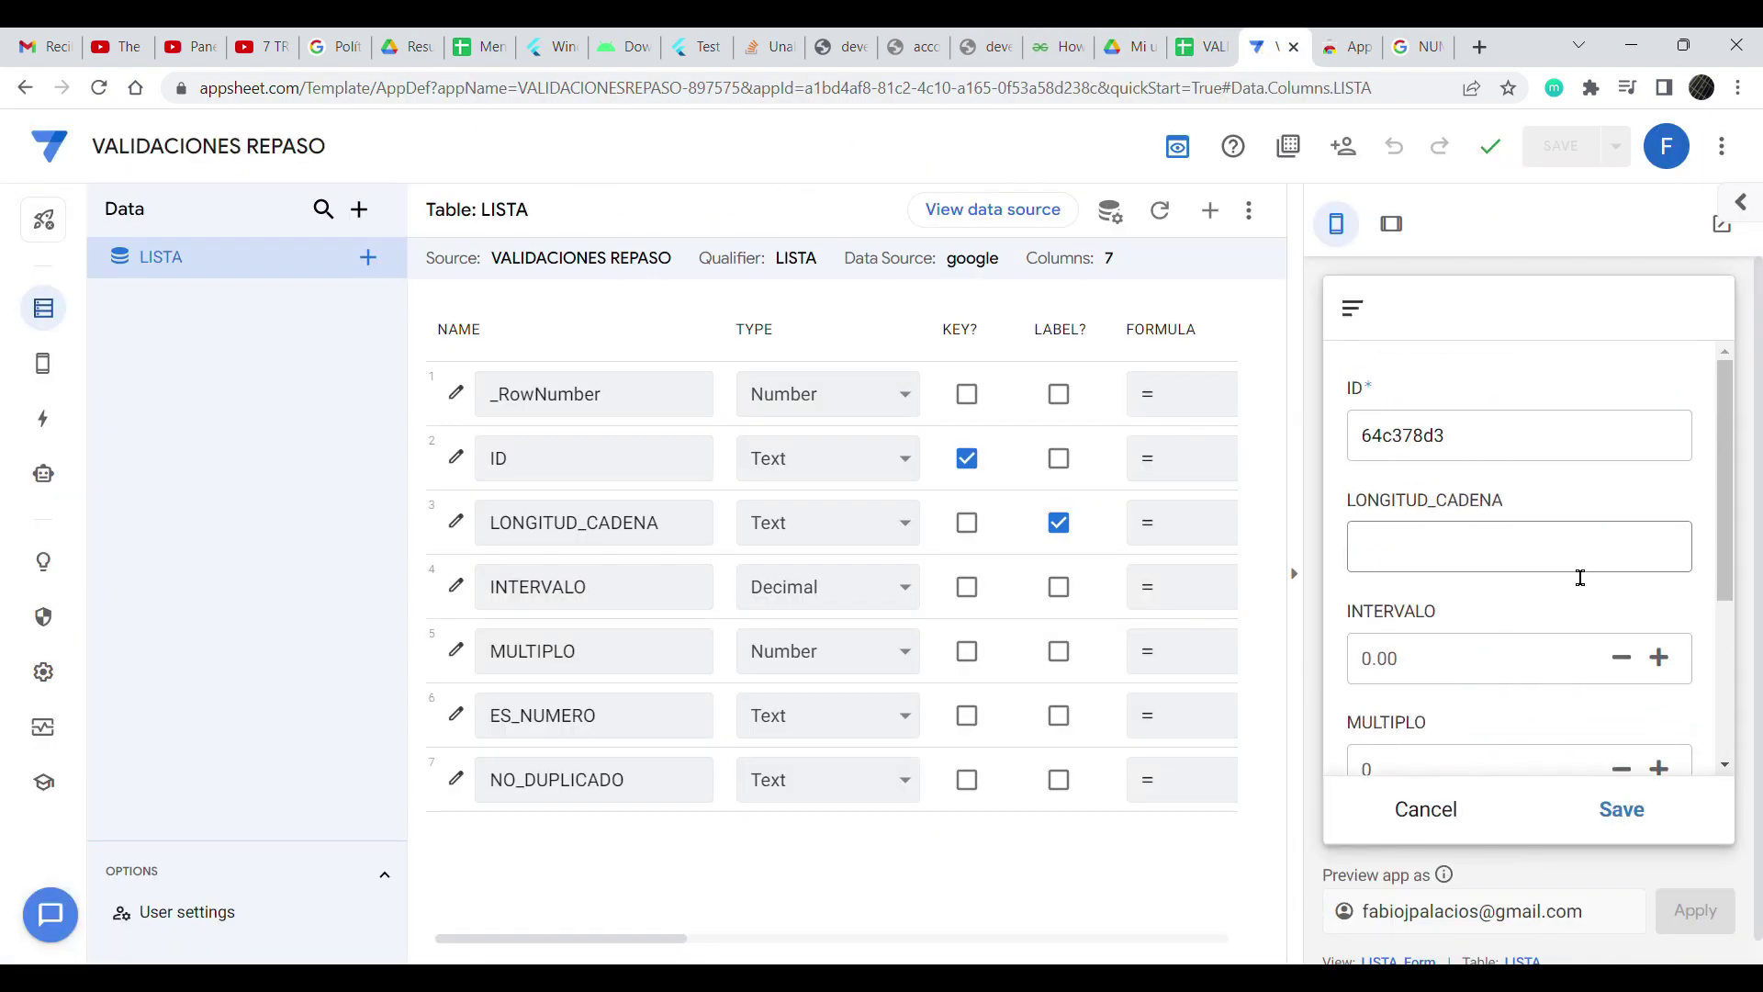
pyautogui.click(1411, 556)
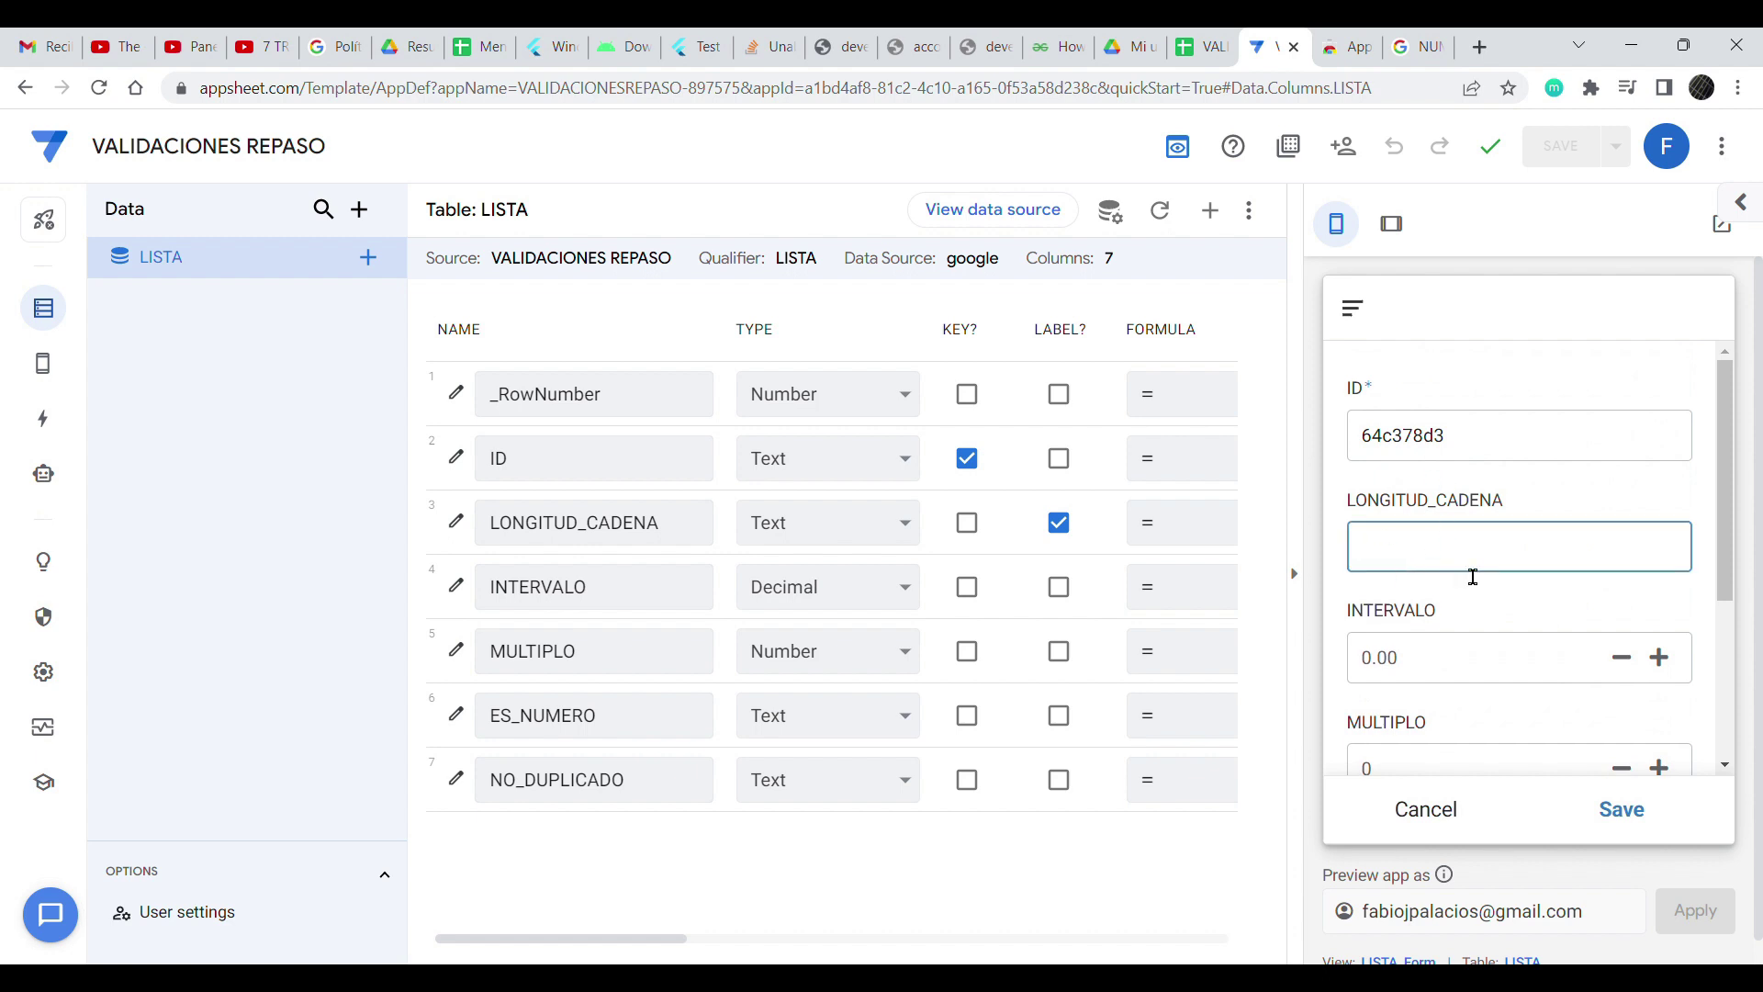
pyautogui.write('158')
pyautogui.click(1453, 666)
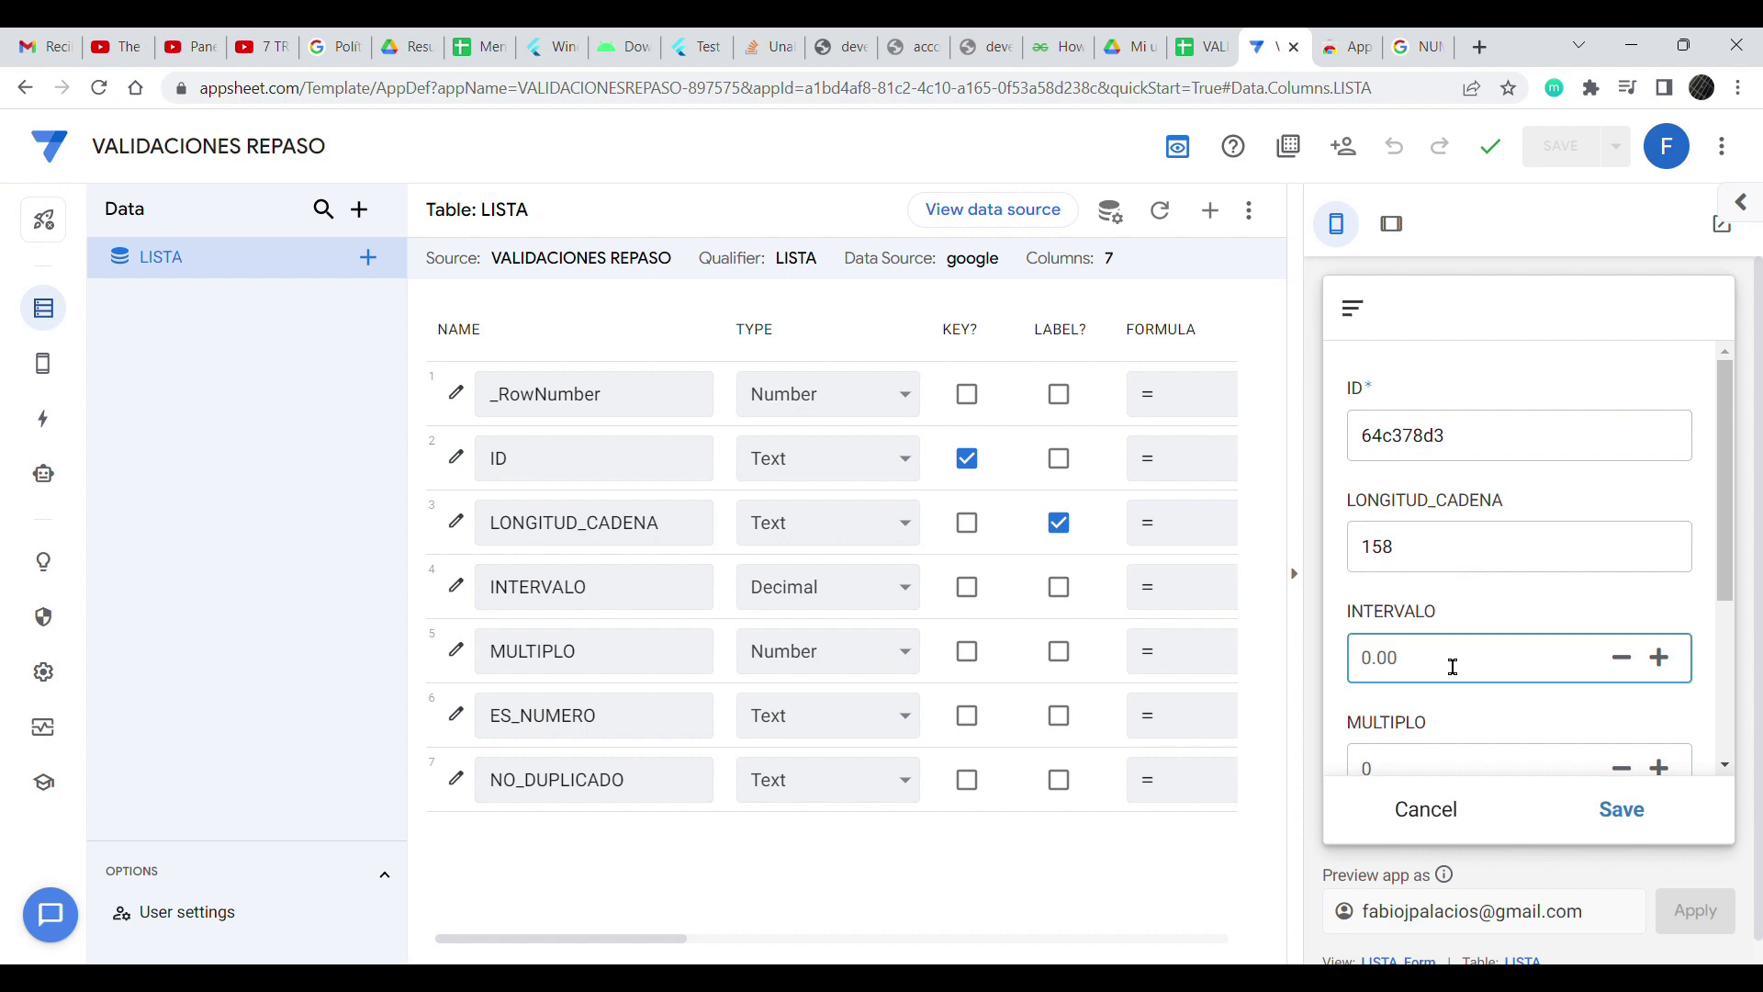
pyautogui.write('150')
pyautogui.scroll(-1, 1453, 667)
pyautogui.click(1463, 675)
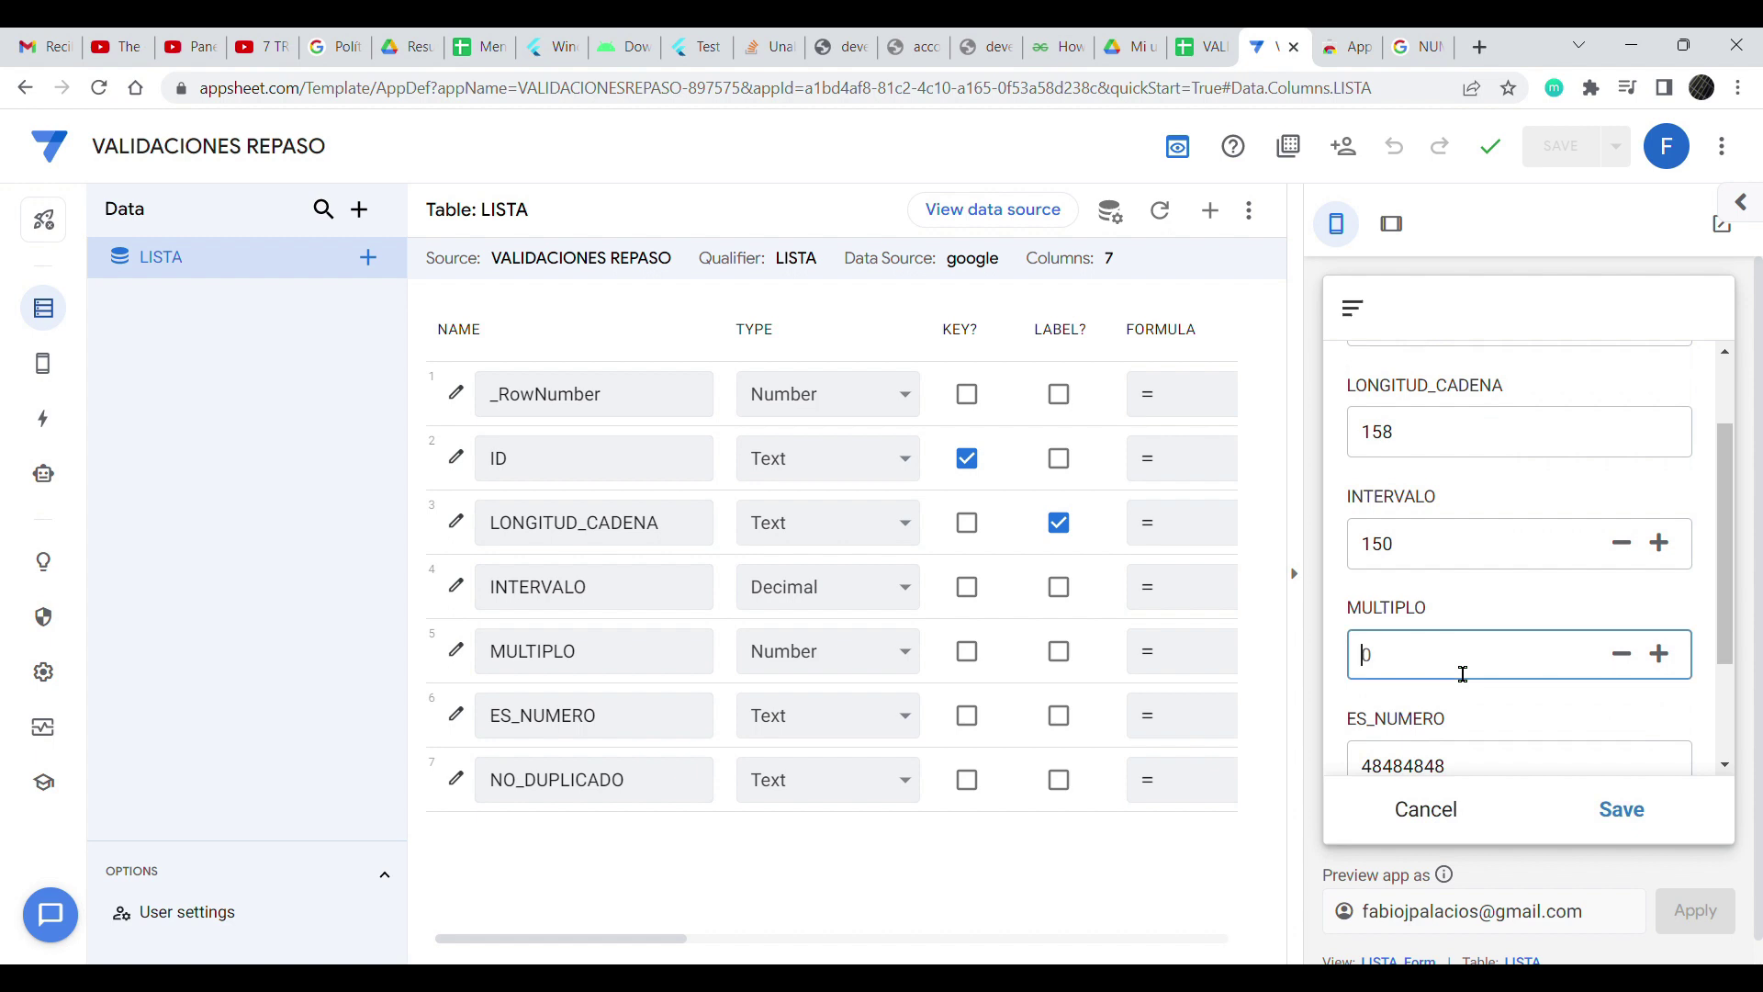
pyautogui.write('150')
pyautogui.click(1519, 723)
# - Change LONGITUD_CADENA and ES_NUMERO to 150, enter A7 in NO_DUPLICADO, and save the record
pyautogui.moveTo(1422, 440); pyautogui.dragTo(1321, 424)
pyautogui.write('15')
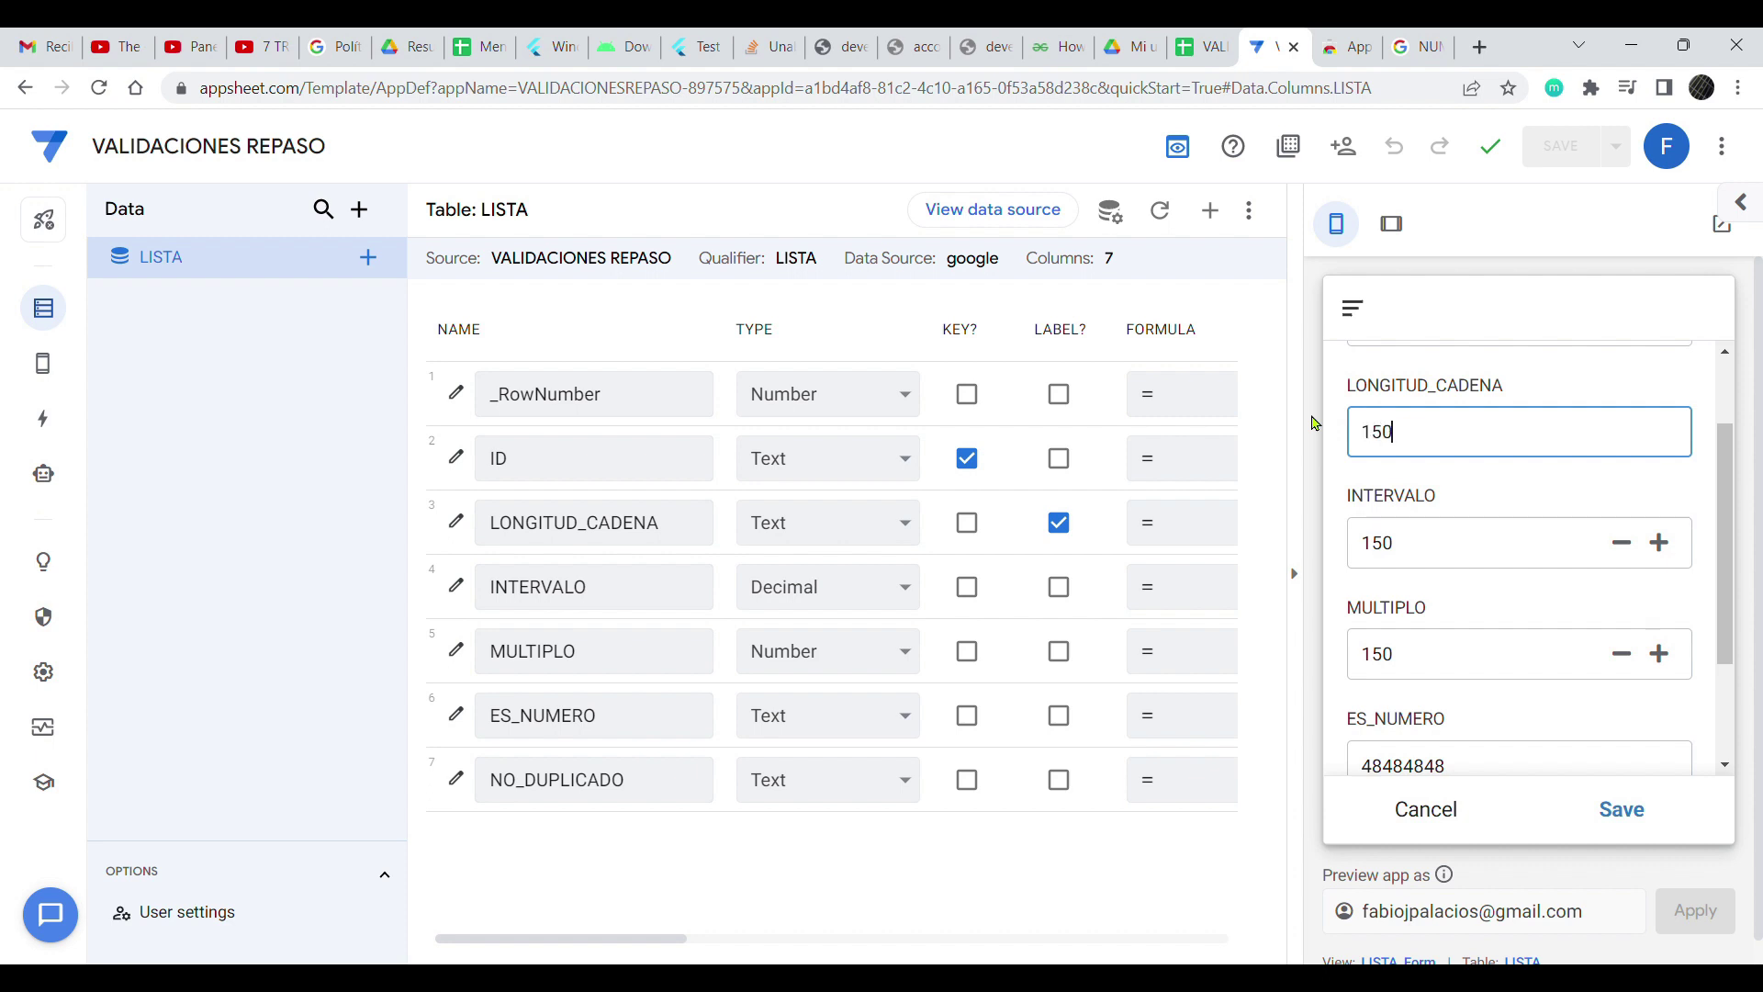
pyautogui.click(1486, 582)
pyautogui.click(1506, 766)
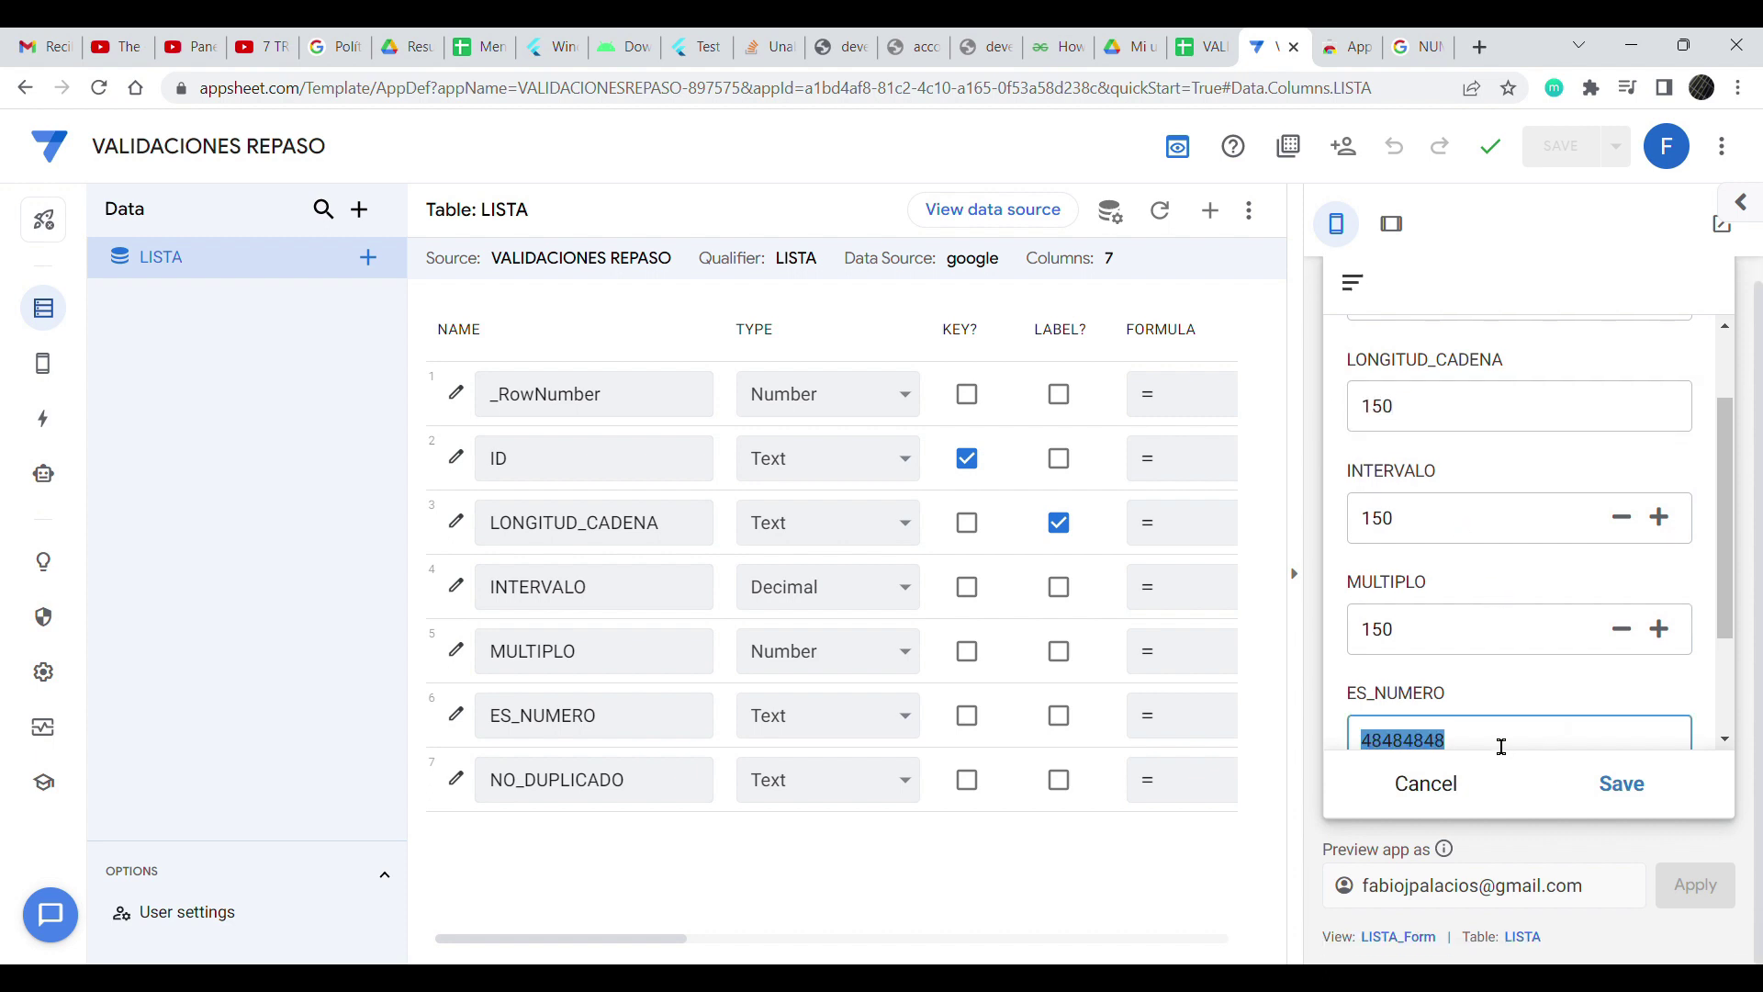
pyautogui.write('150')
pyautogui.scroll(-2, 1502, 746)
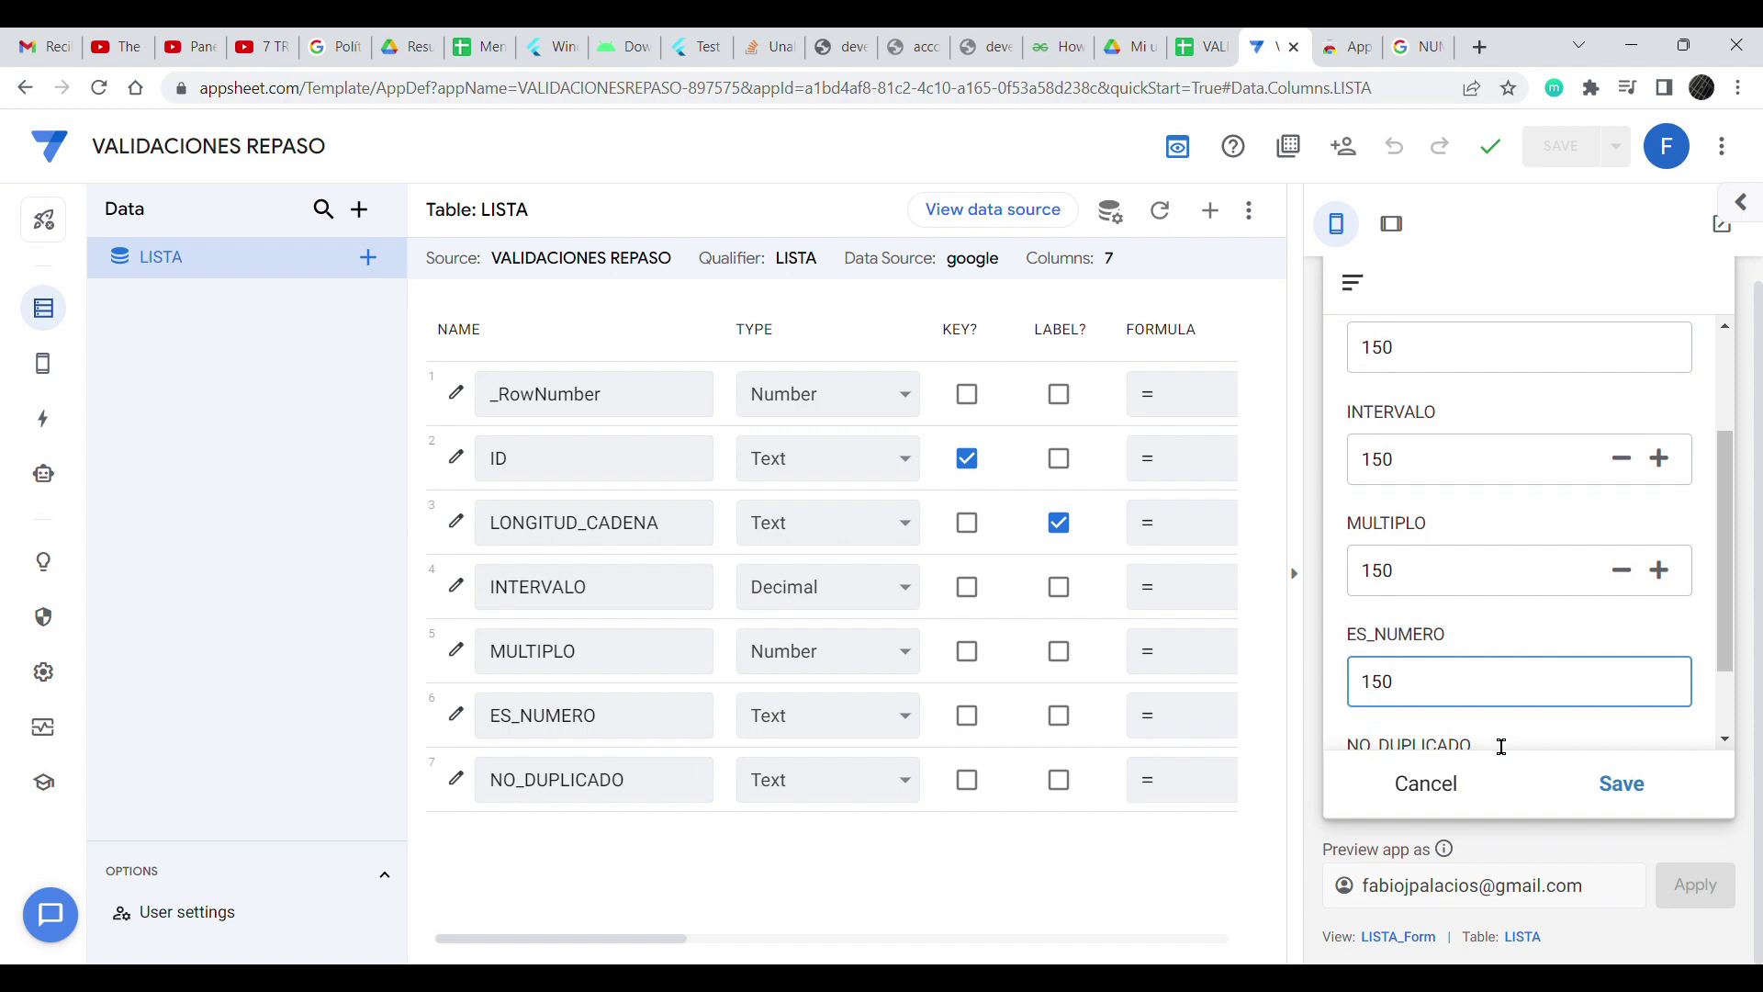
pyautogui.click(1457, 684)
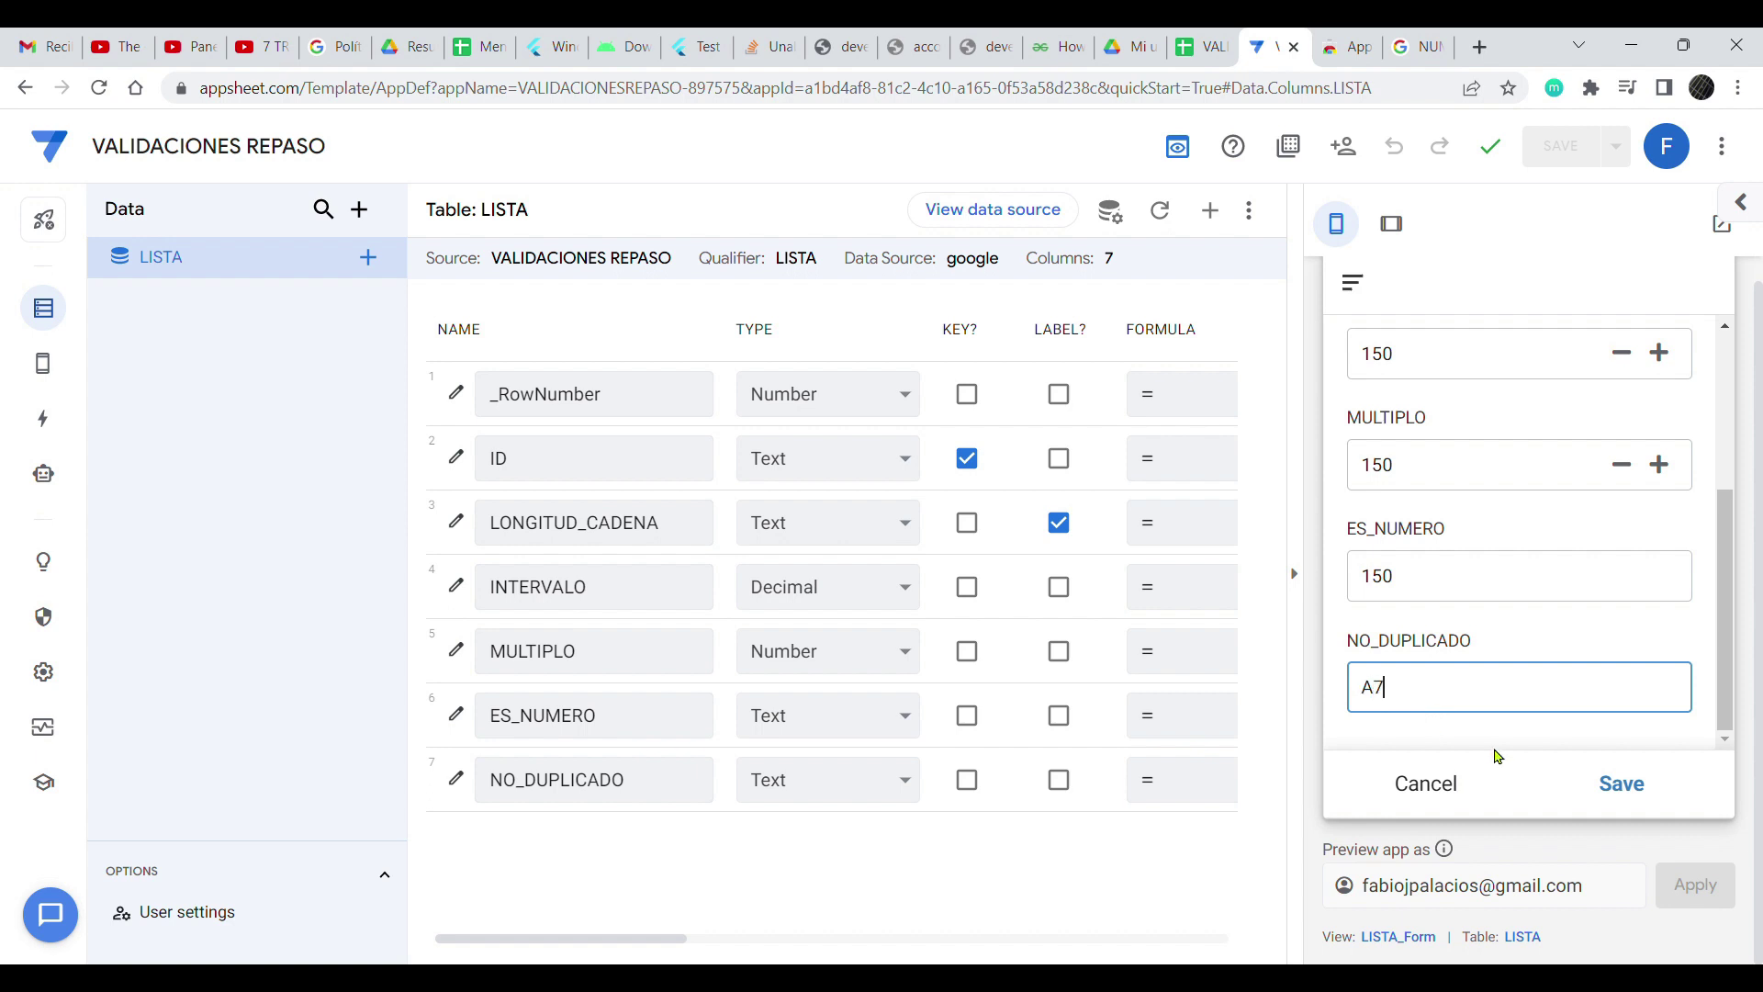
pyautogui.click(1653, 786)
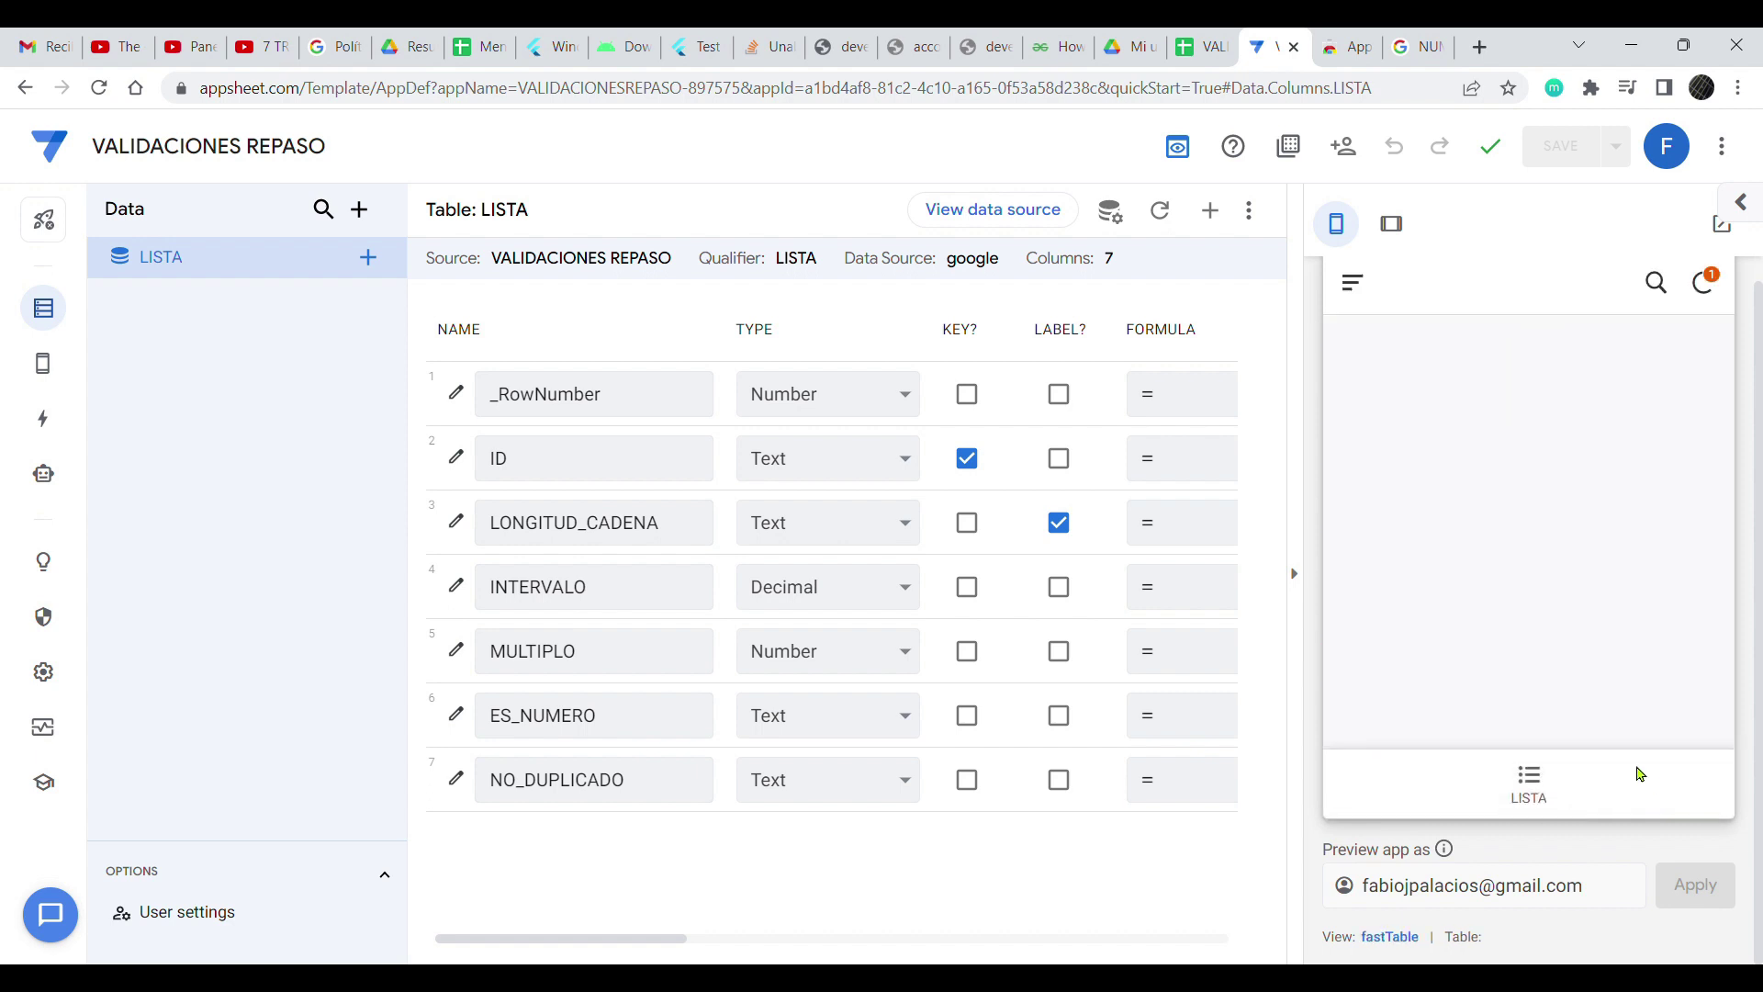
# - Check the new record in the LISTA view and examine its values in row 2 of the VALIDACIONES REPASO spreadsheet
pyautogui.click(1532, 780)
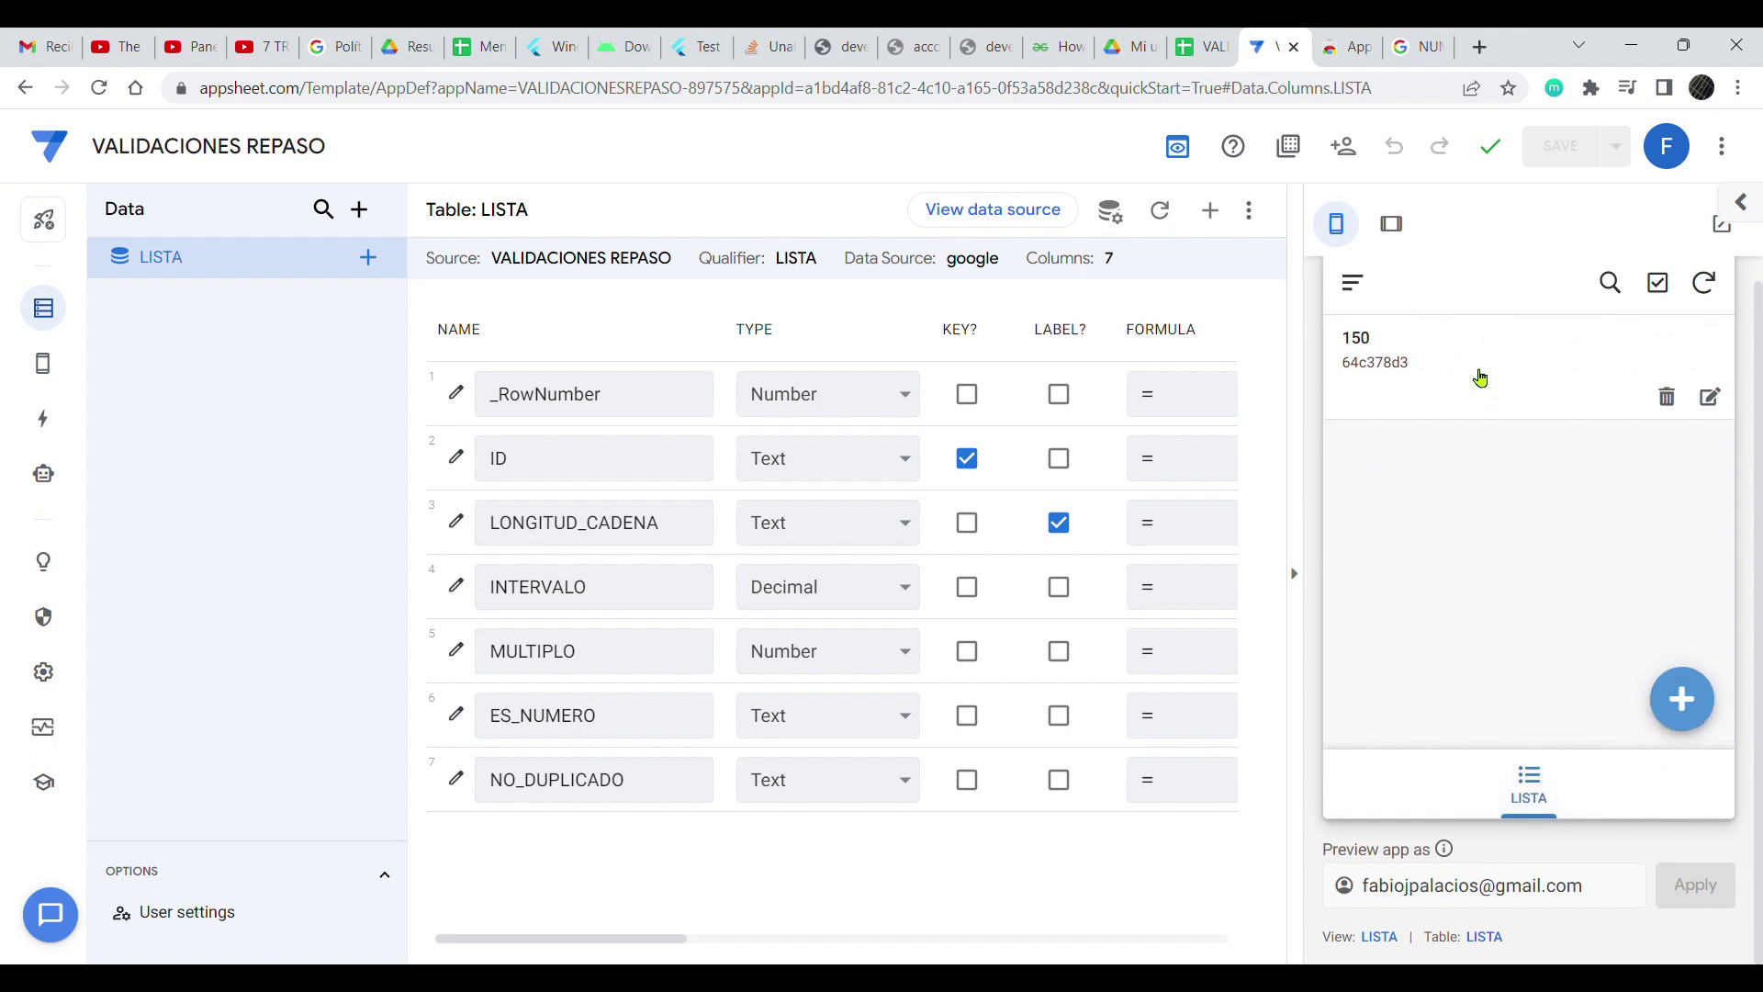
pyautogui.click(1208, 47)
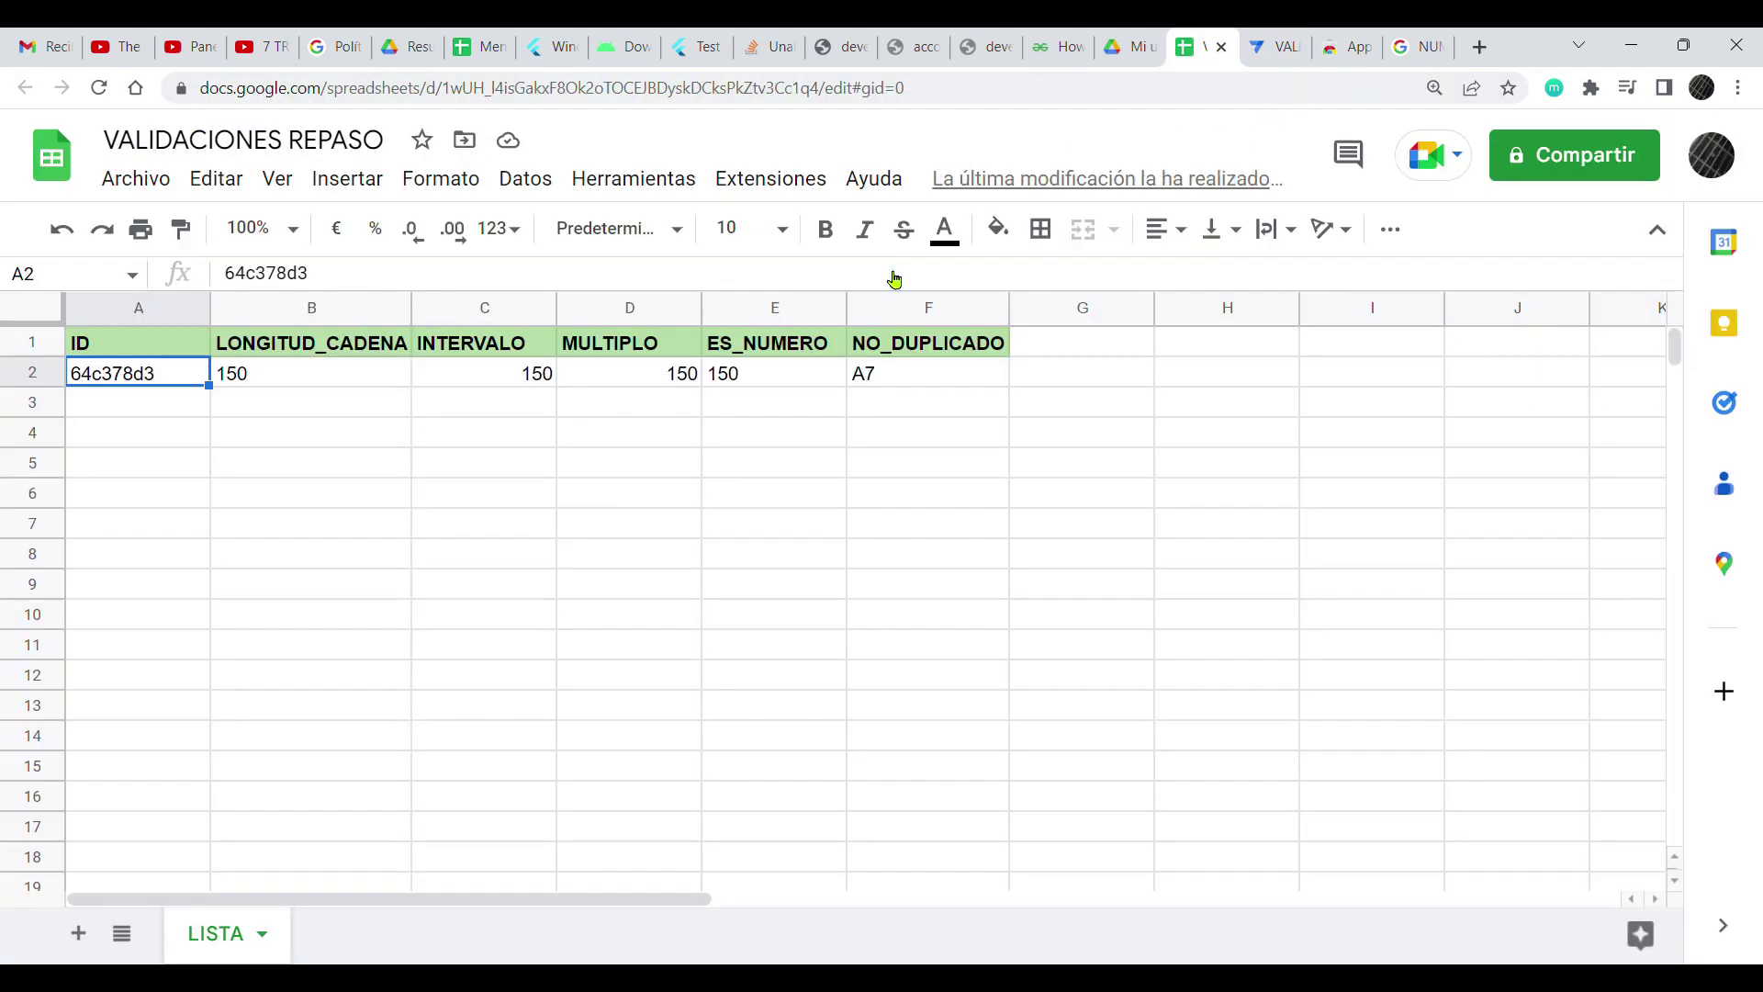
pyautogui.click(241, 377)
pyautogui.click(494, 382)
pyautogui.click(659, 376)
pyautogui.click(790, 384)
pyautogui.click(918, 391)
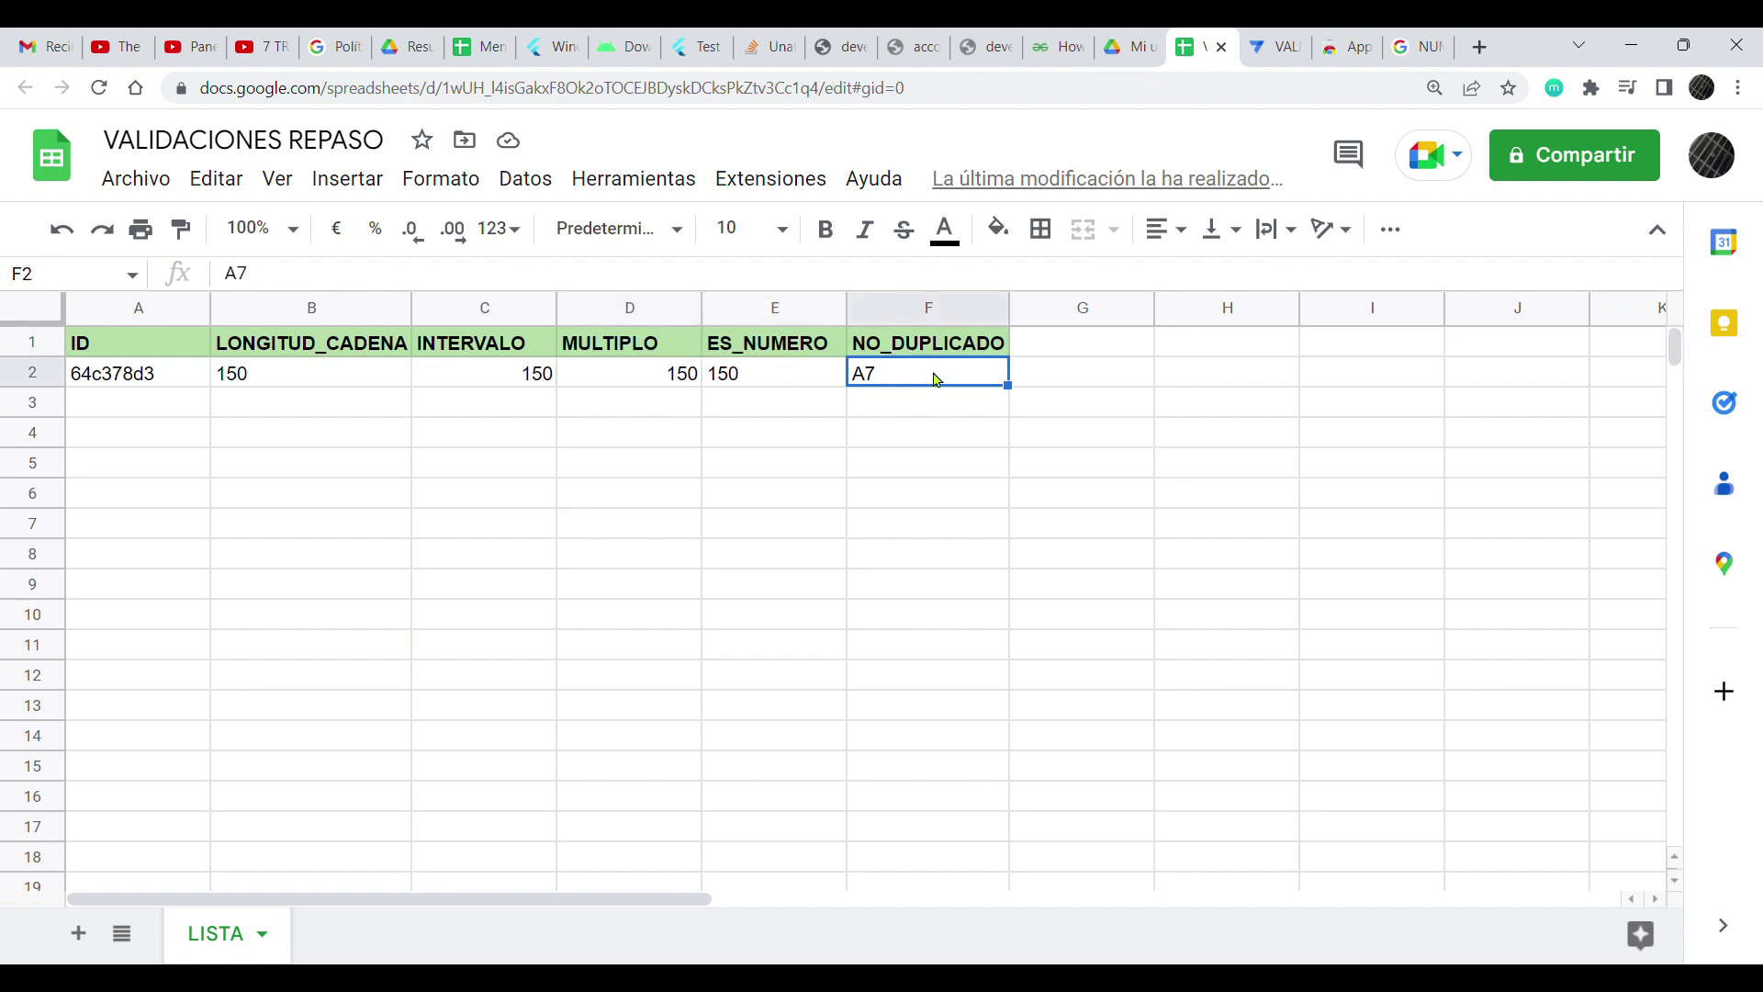
# - Return to AppSheet, review the saved record's details in the preview, and go back to the LISTA view
pyautogui.click(1257, 52)
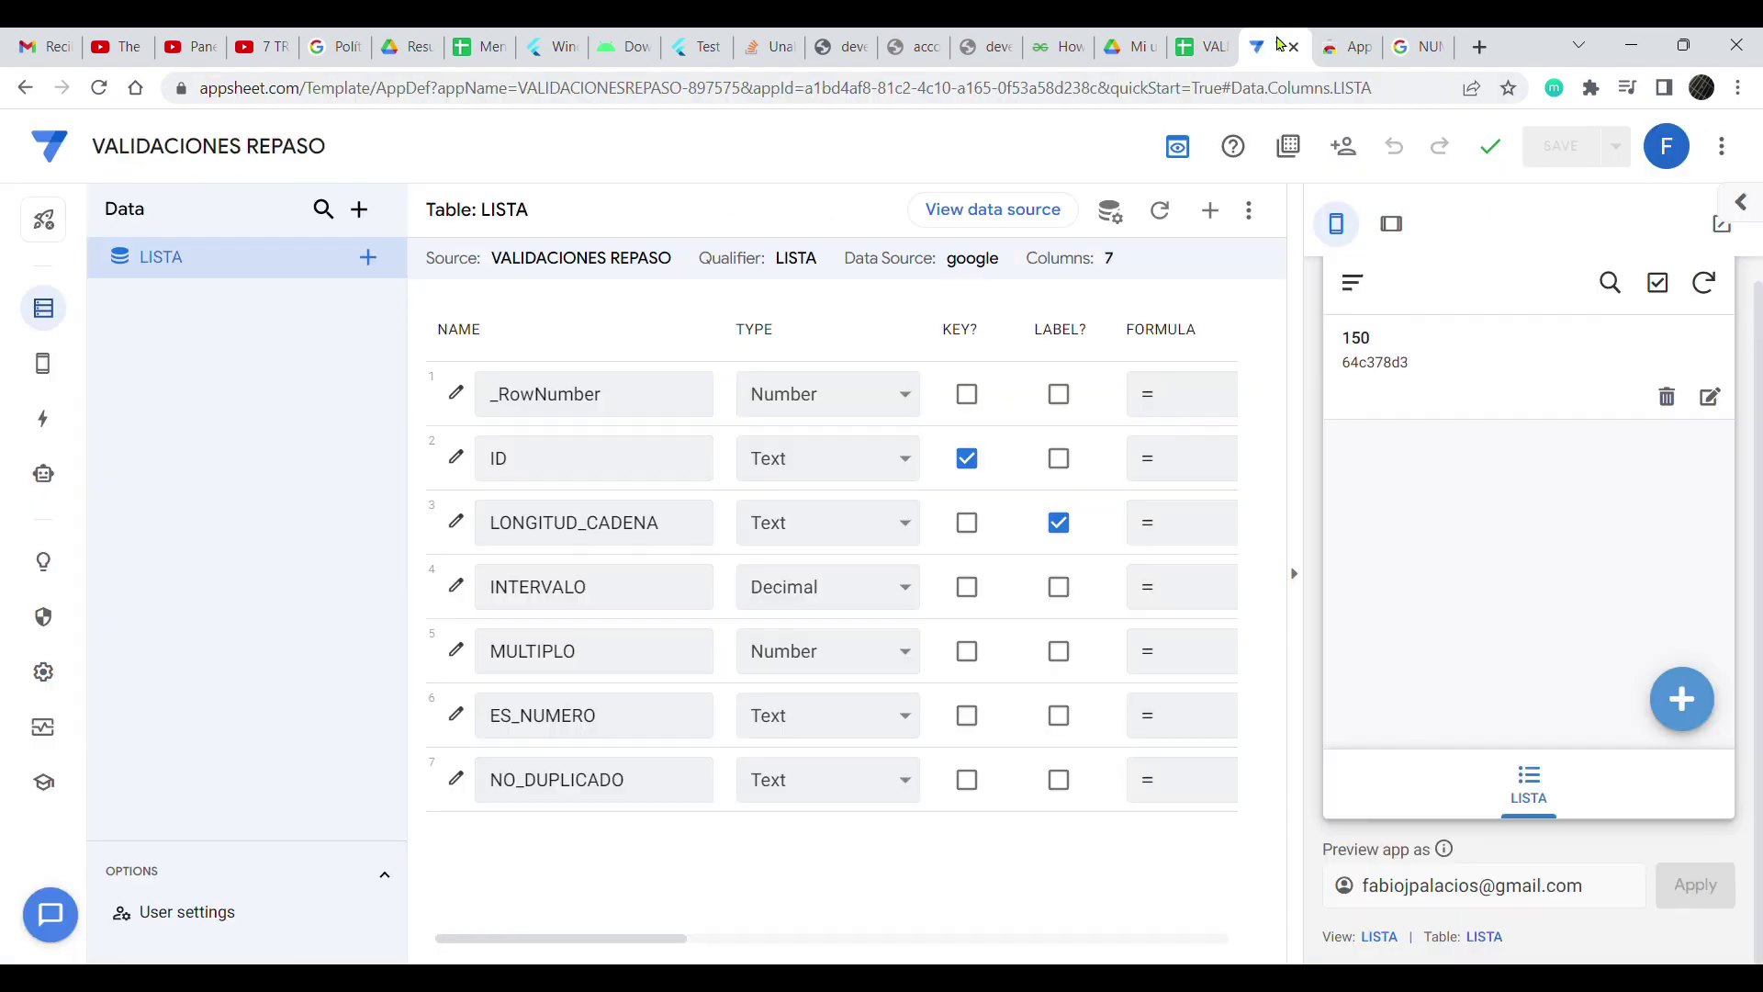
pyautogui.click(1563, 360)
pyautogui.scroll(-1, 1566, 435)
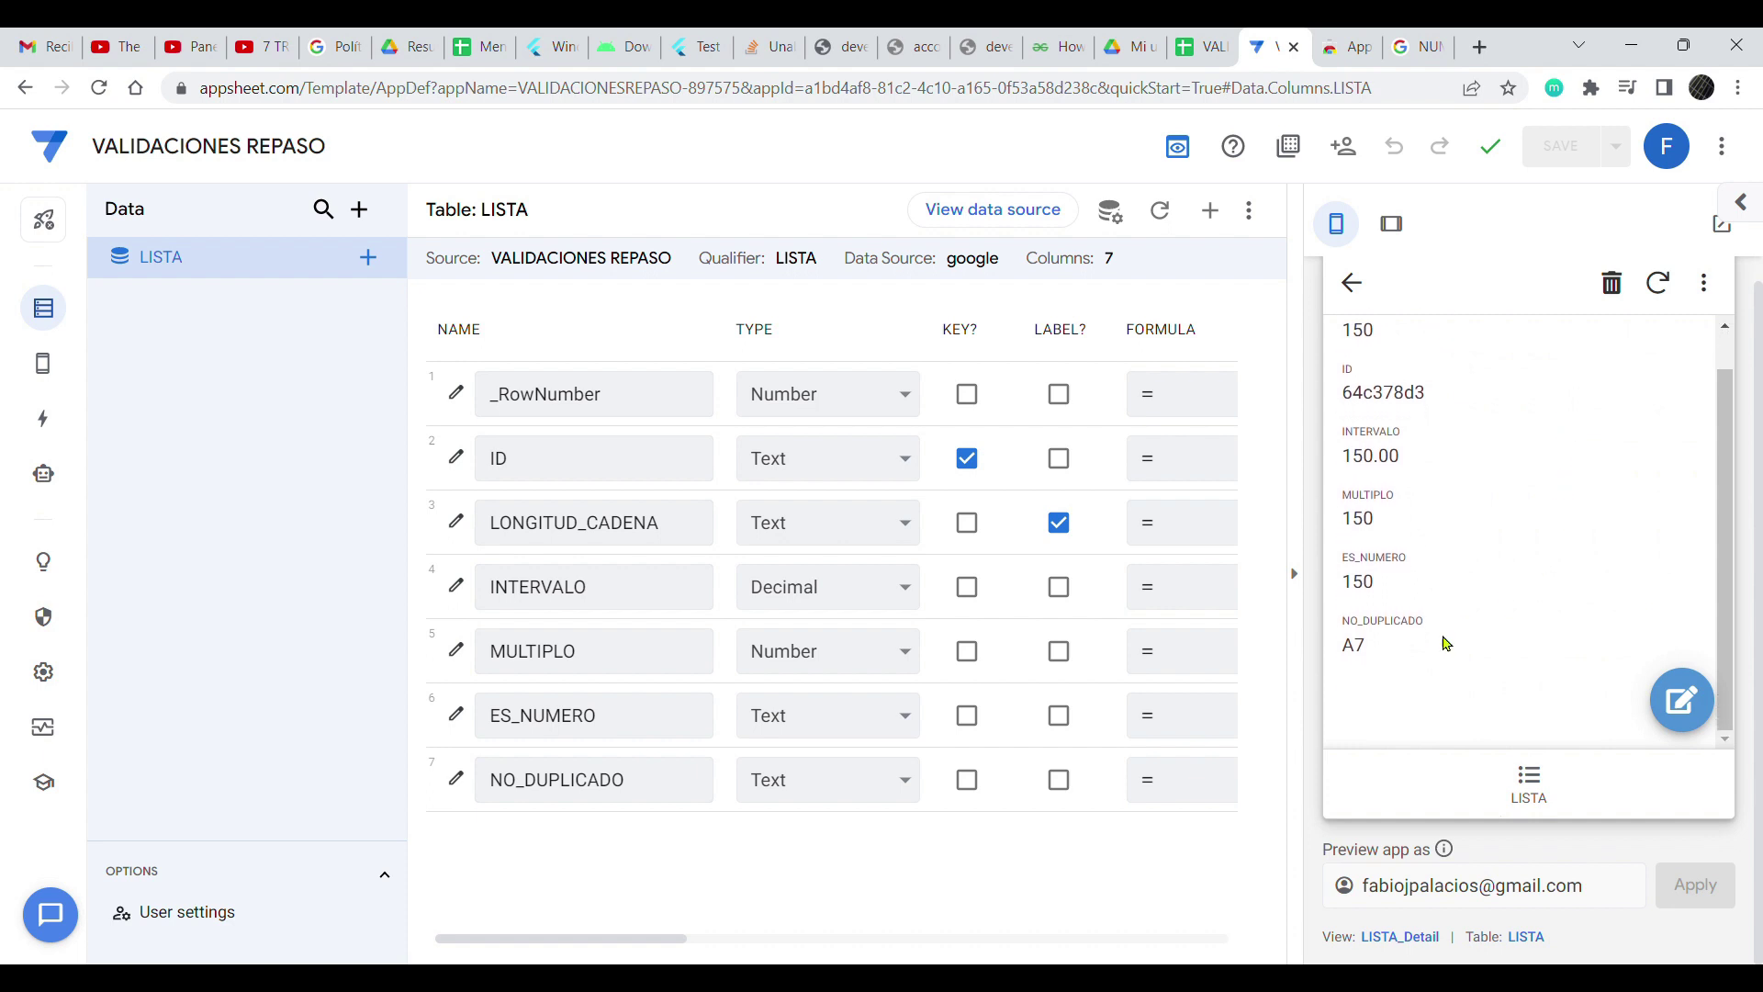
pyautogui.click(1550, 792)
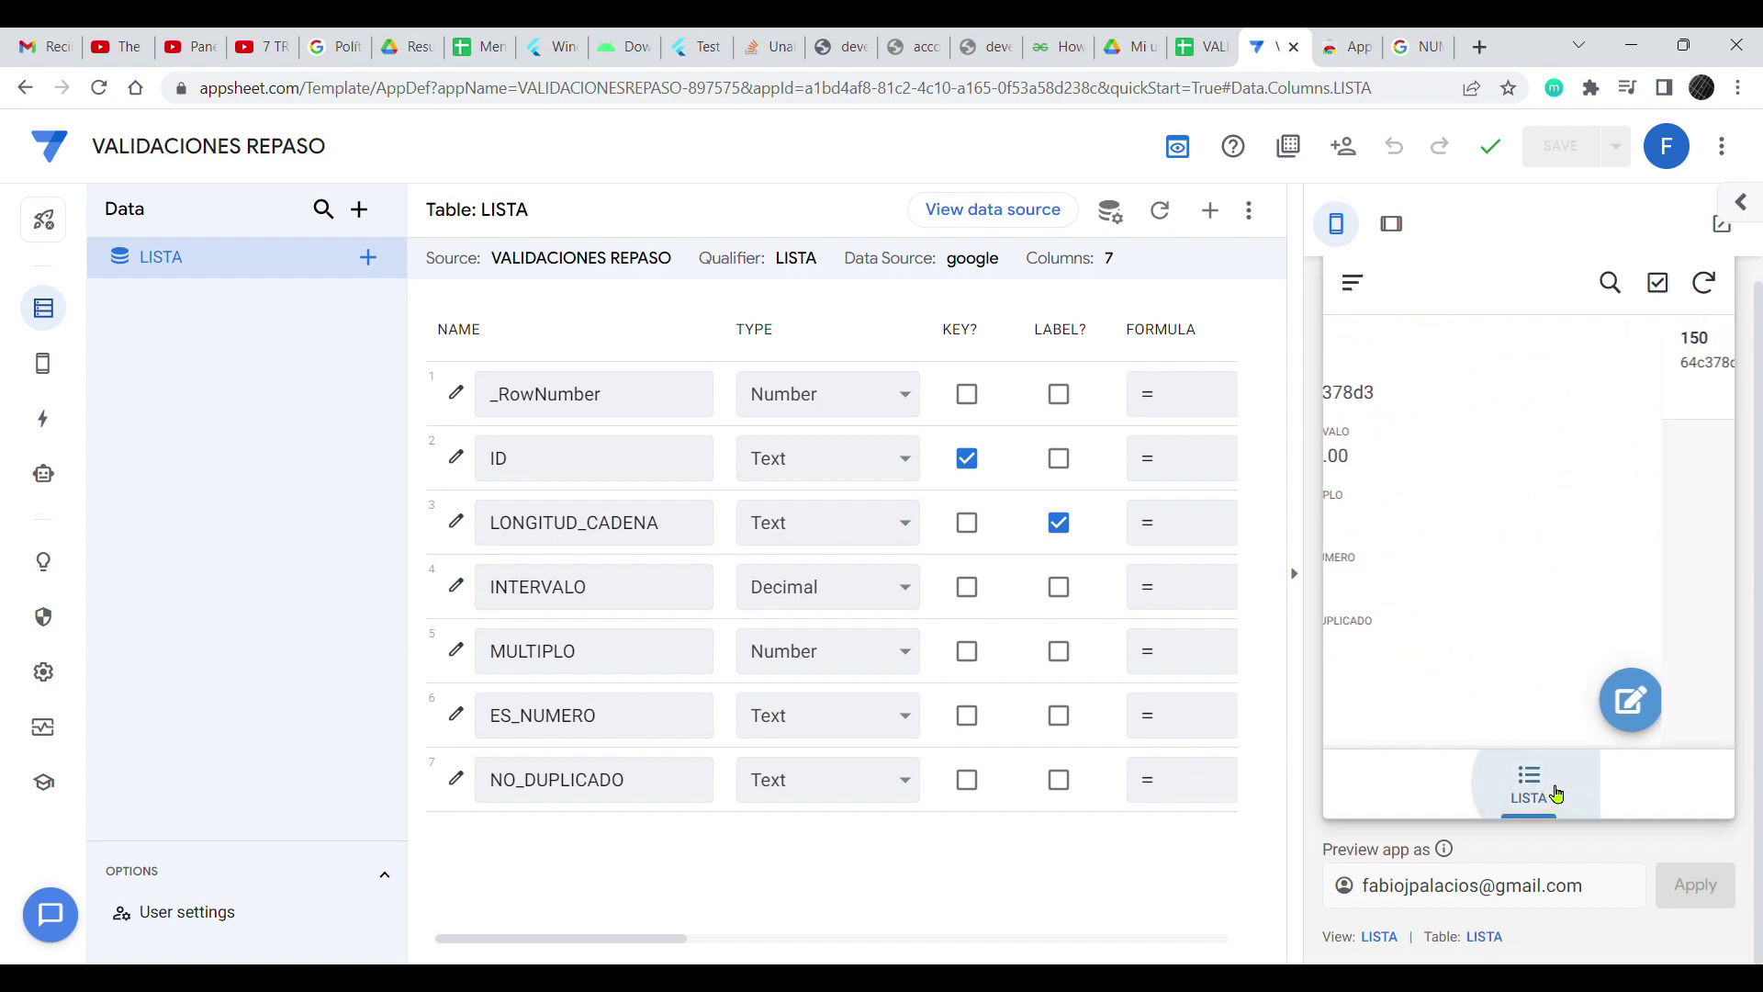
# - Open a new record form and enter the duplicate value A7 in NO_DUPLICADO
pyautogui.scroll(-3, 1558, 472)
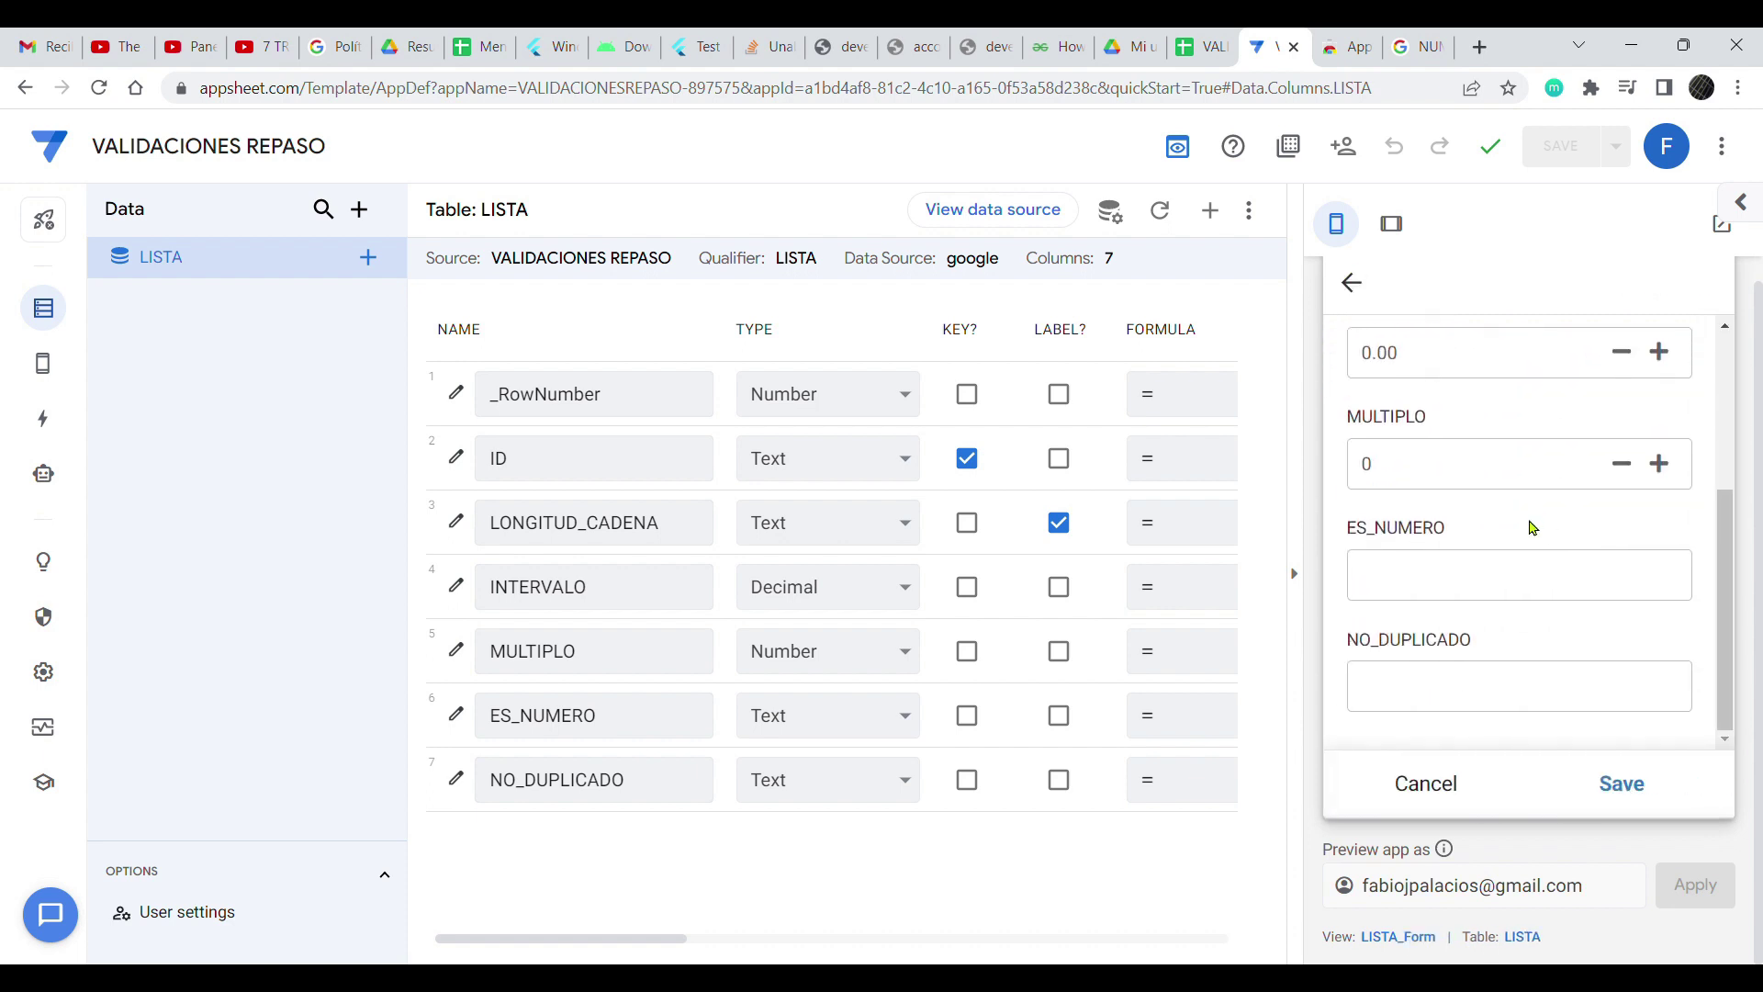
pyautogui.scroll(1, 1488, 394)
pyautogui.scroll(-1, 1470, 520)
pyautogui.click(1474, 696)
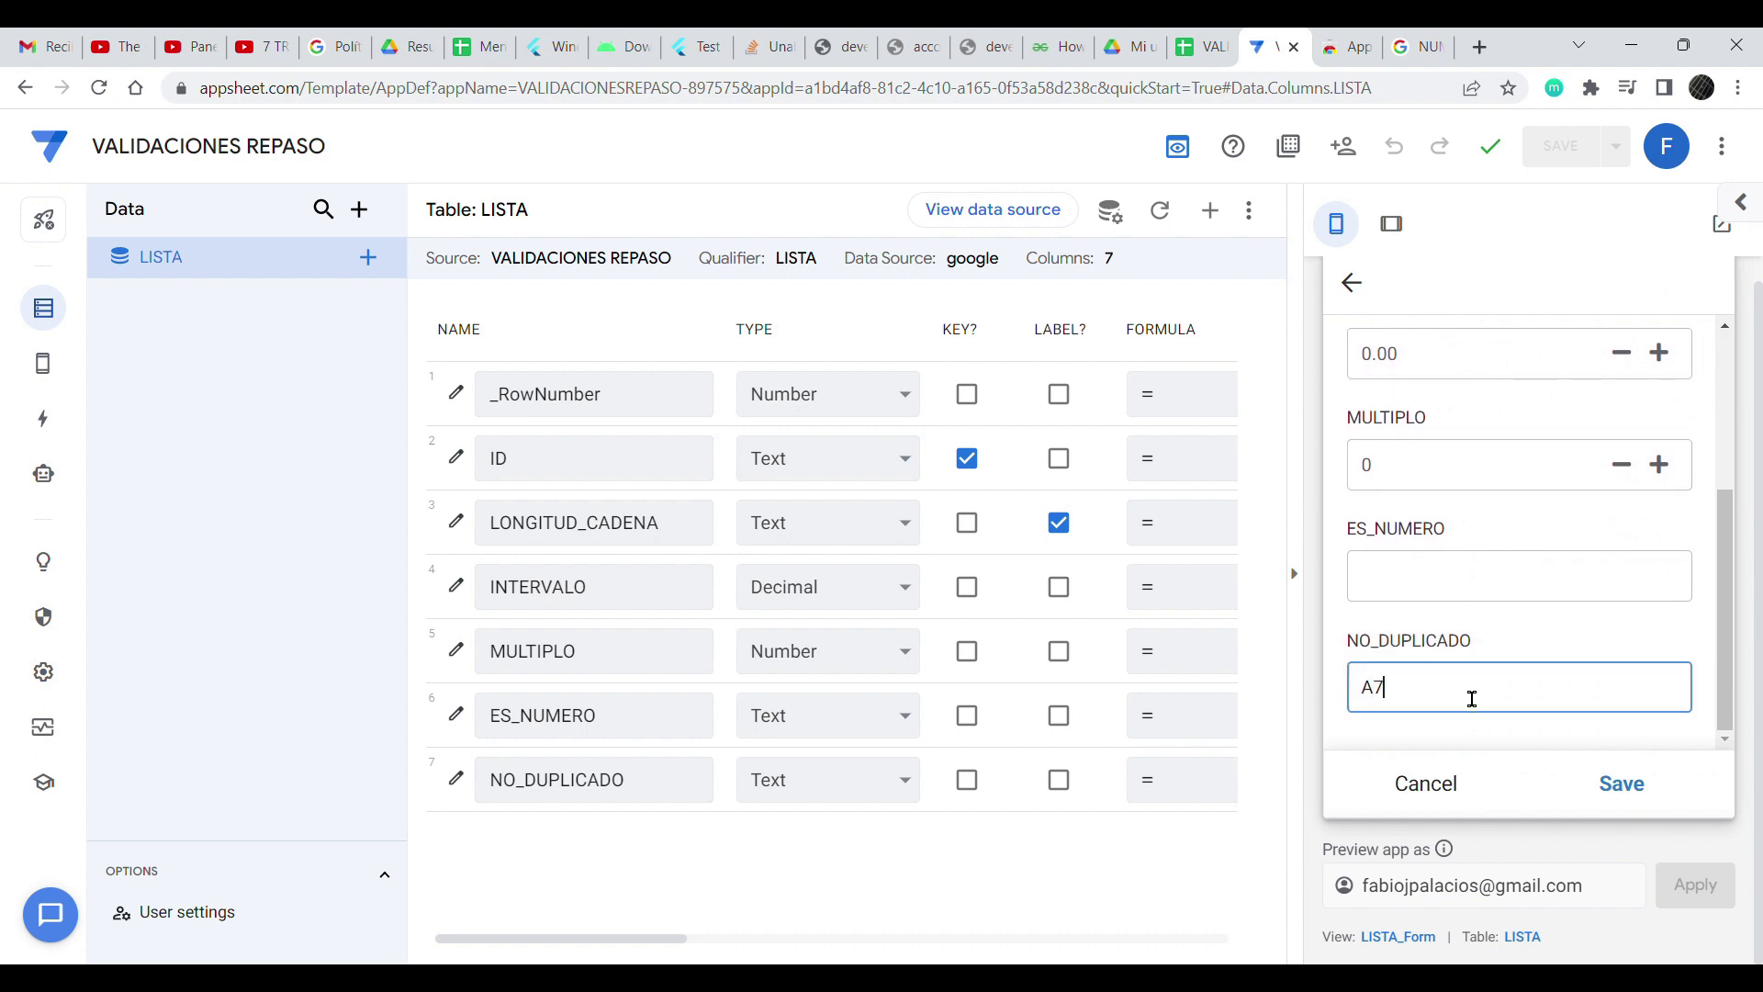
# - Switch to the spreadsheet and examine the existing entry in the NO_DUPLICADO column and the rest of its row
pyautogui.click(1199, 47)
pyautogui.click(1015, 381)
pyautogui.click(950, 378)
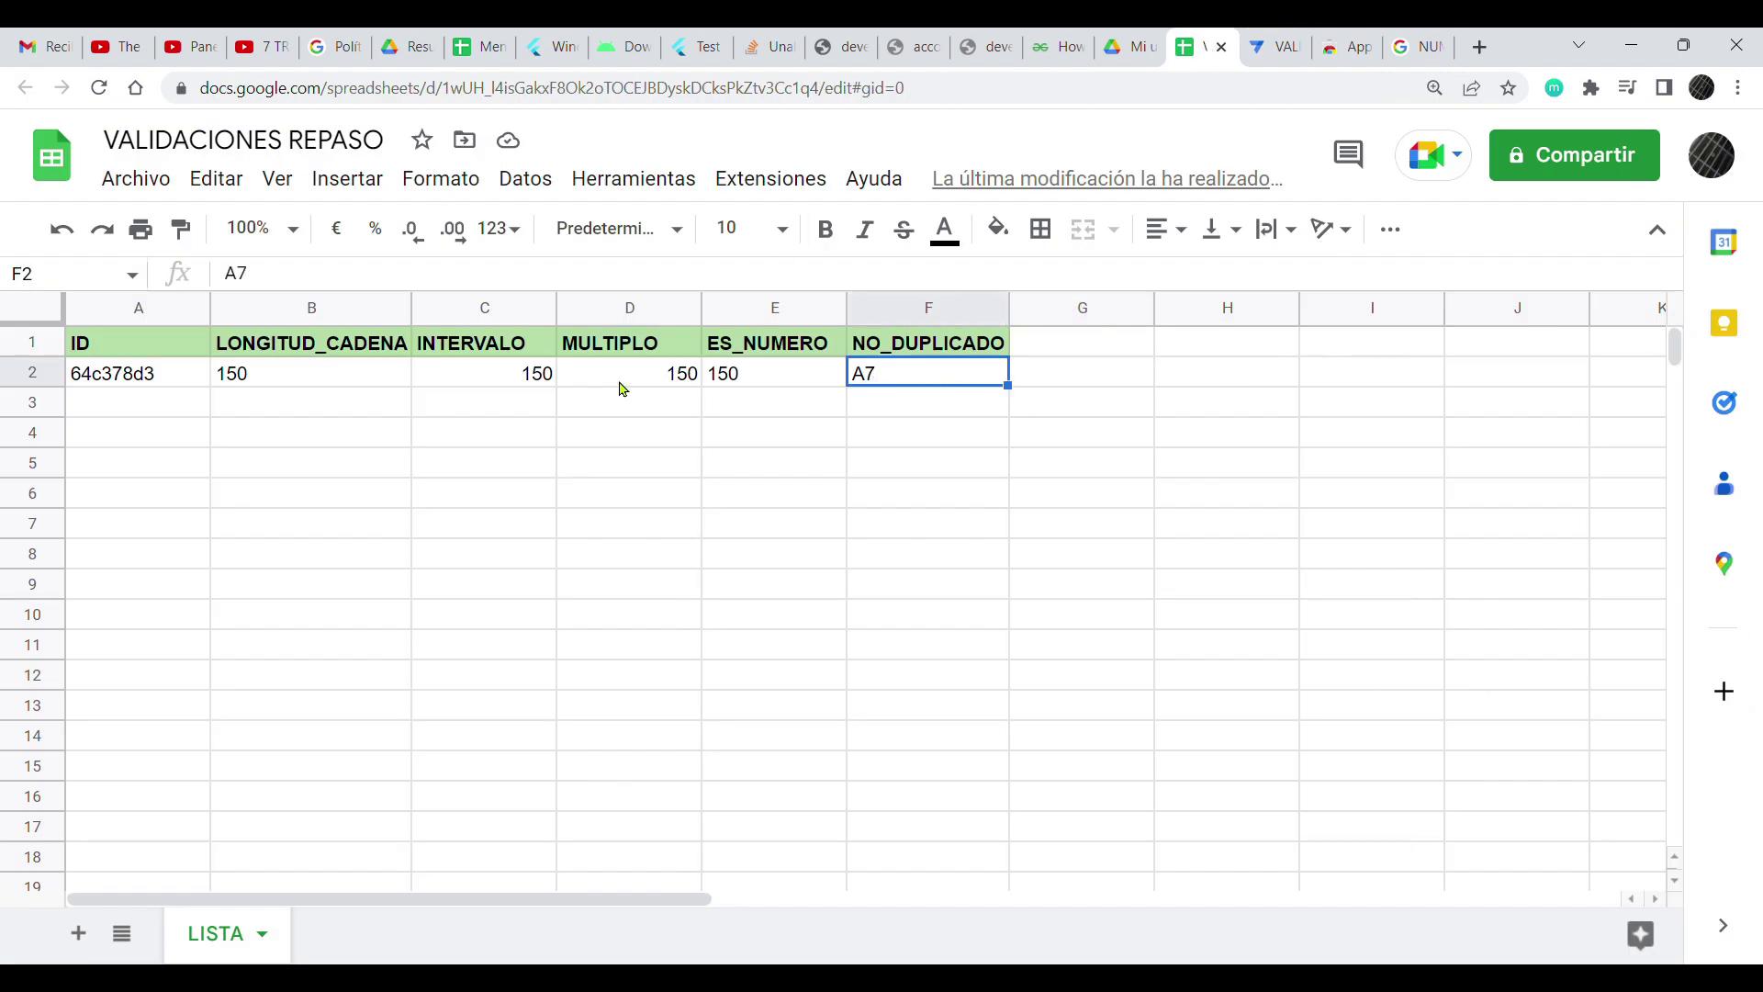
pyautogui.click(776, 382)
pyautogui.click(953, 380)
pyautogui.click(1000, 335)
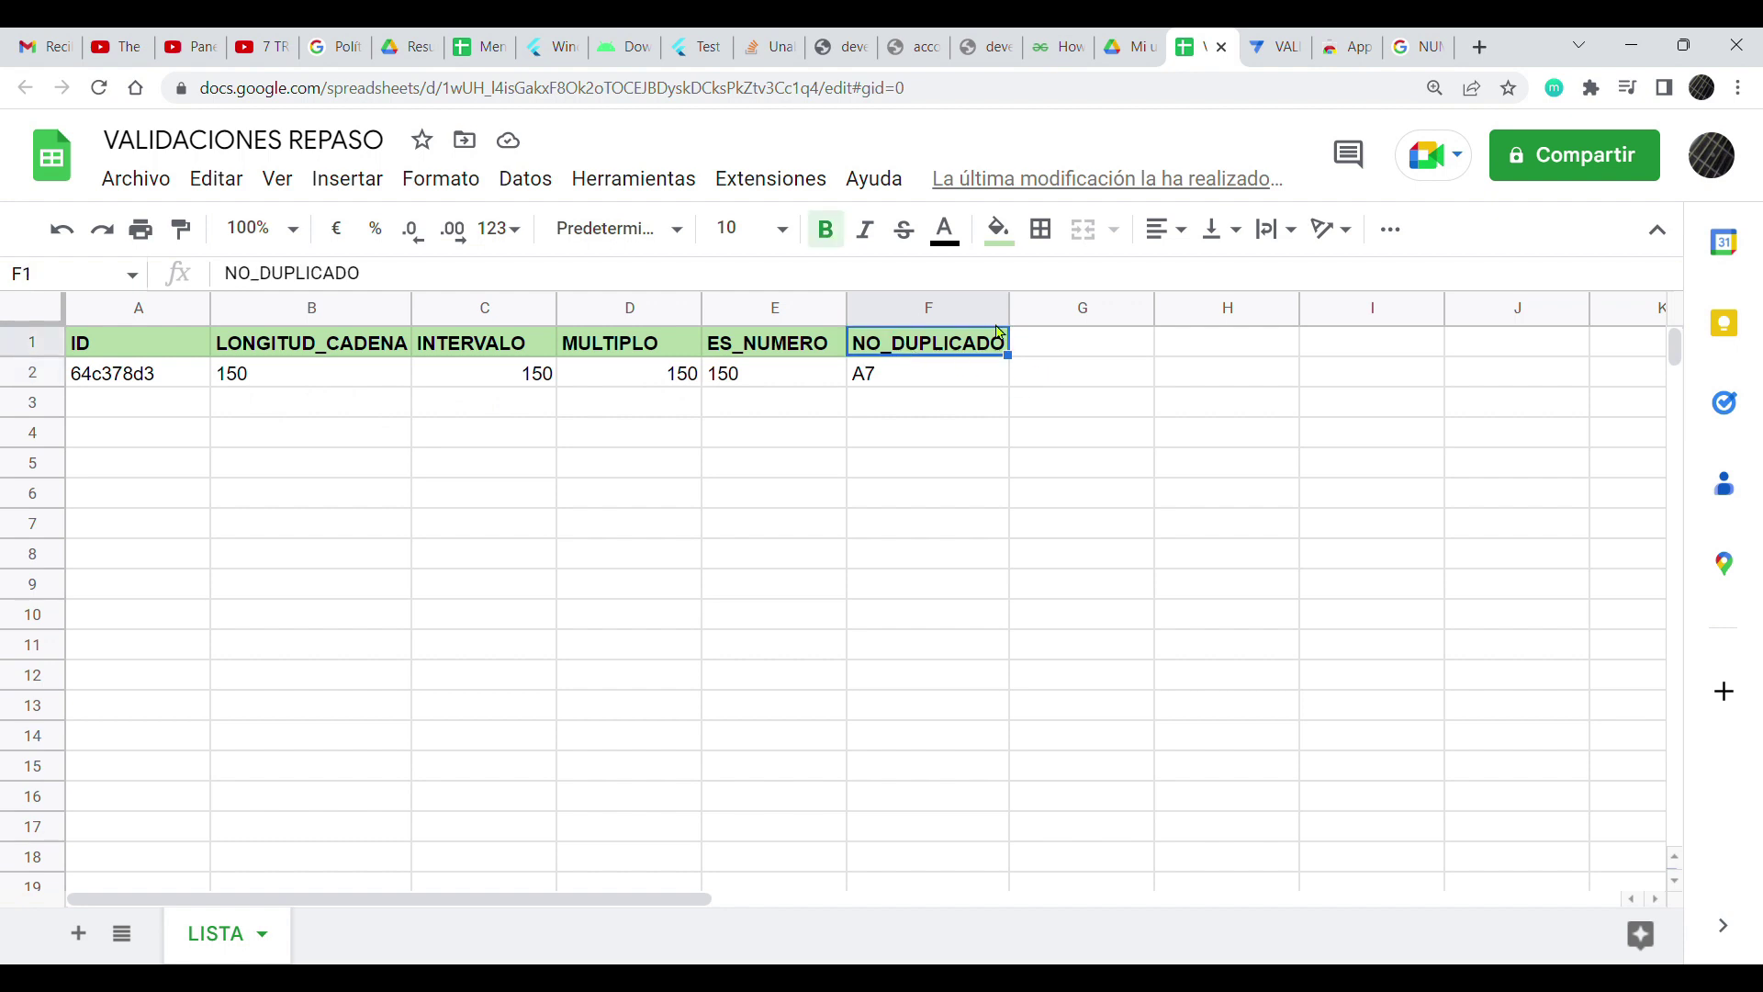
# - Switch back to AppSheet and open the Valid If expression in the NO_DUPLICADO column's Data Validity settings
pyautogui.click(1274, 47)
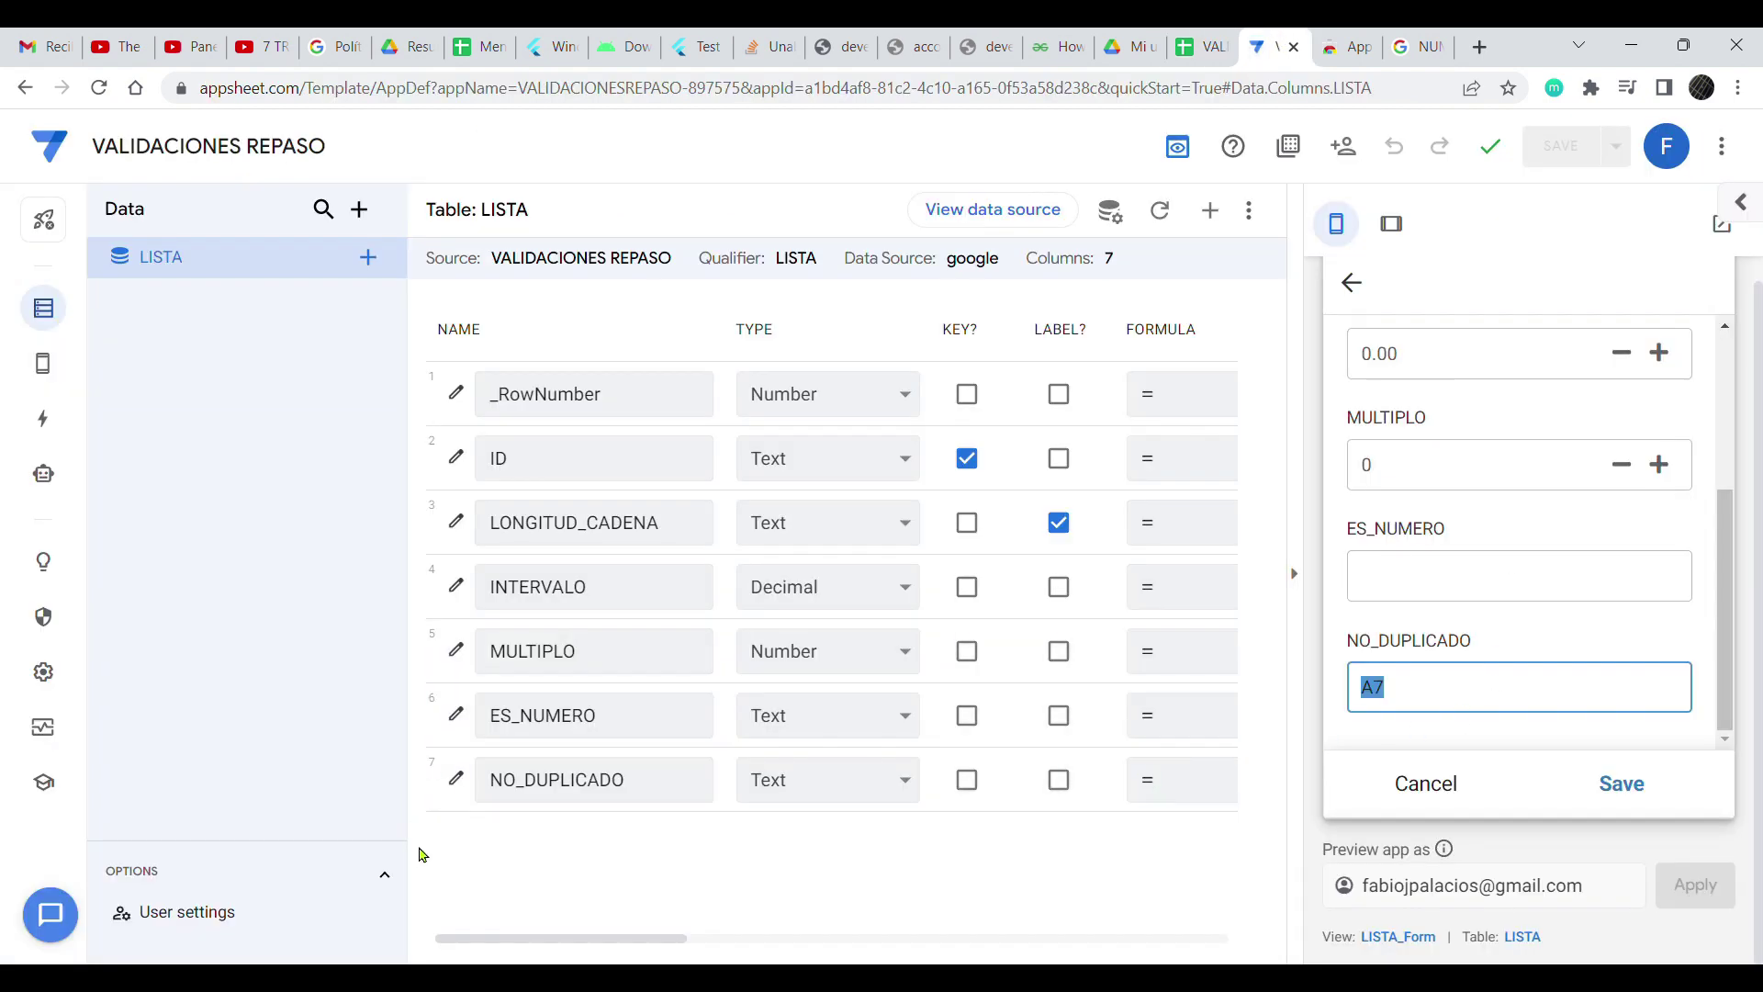
pyautogui.click(459, 781)
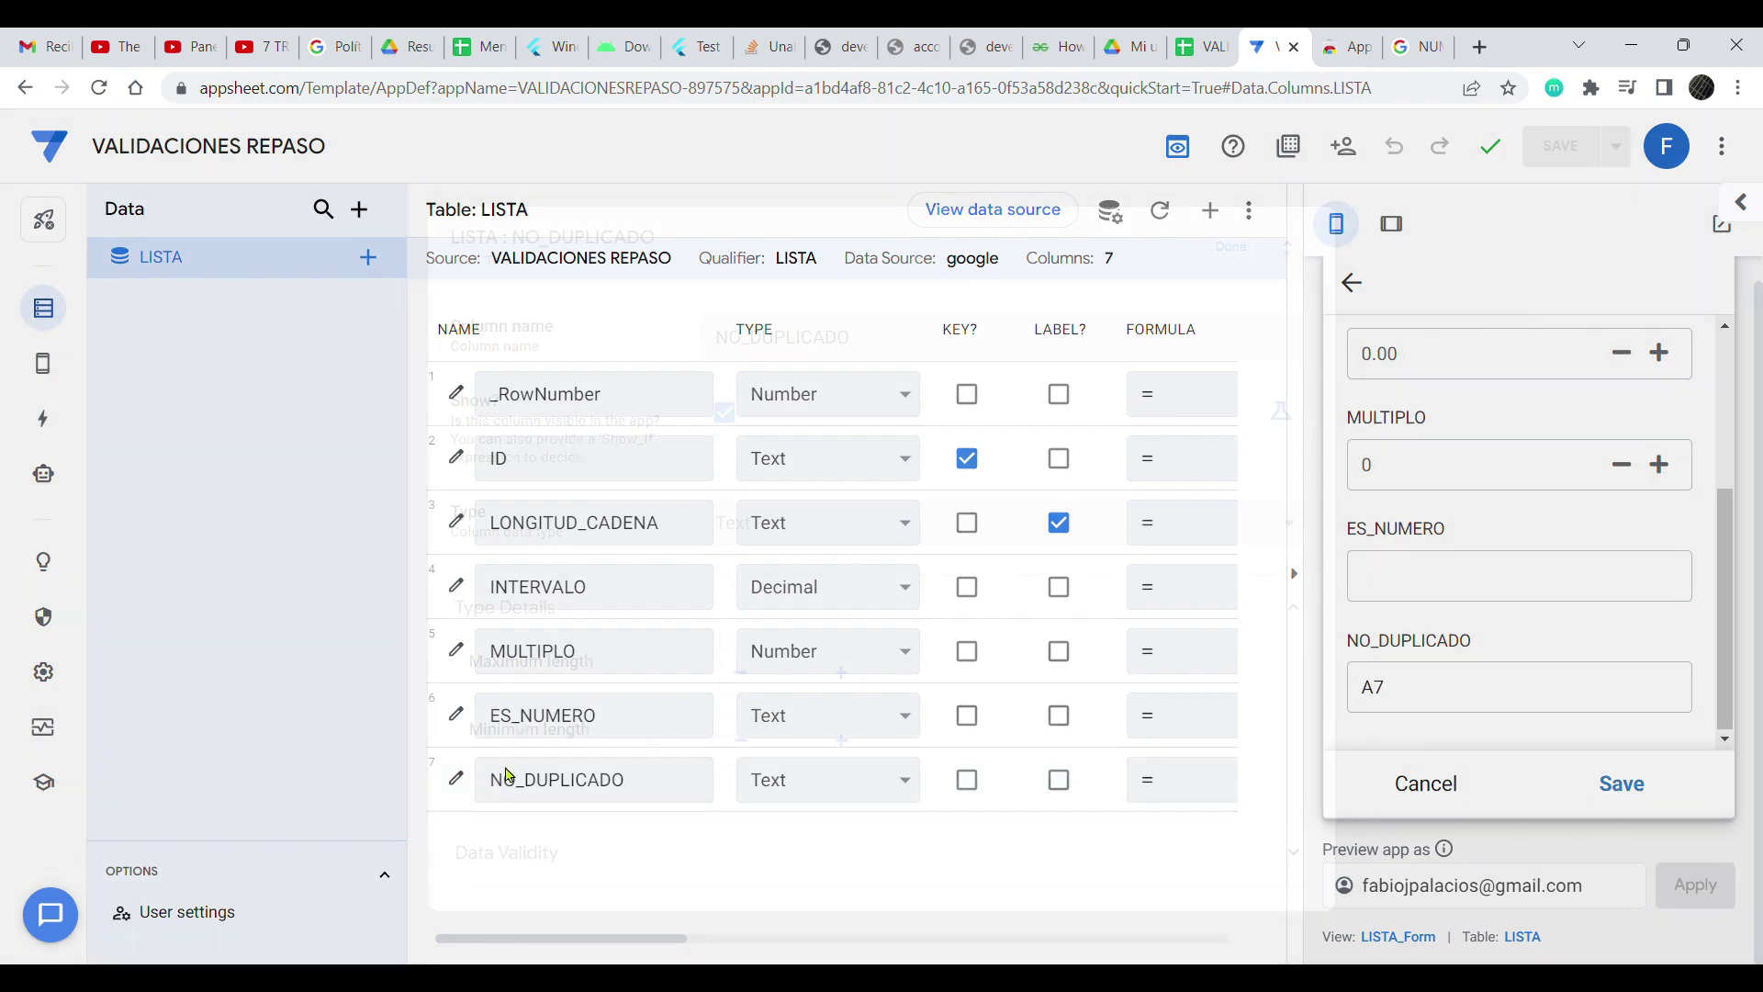
pyautogui.scroll(-3, 756, 504)
pyautogui.click(562, 602)
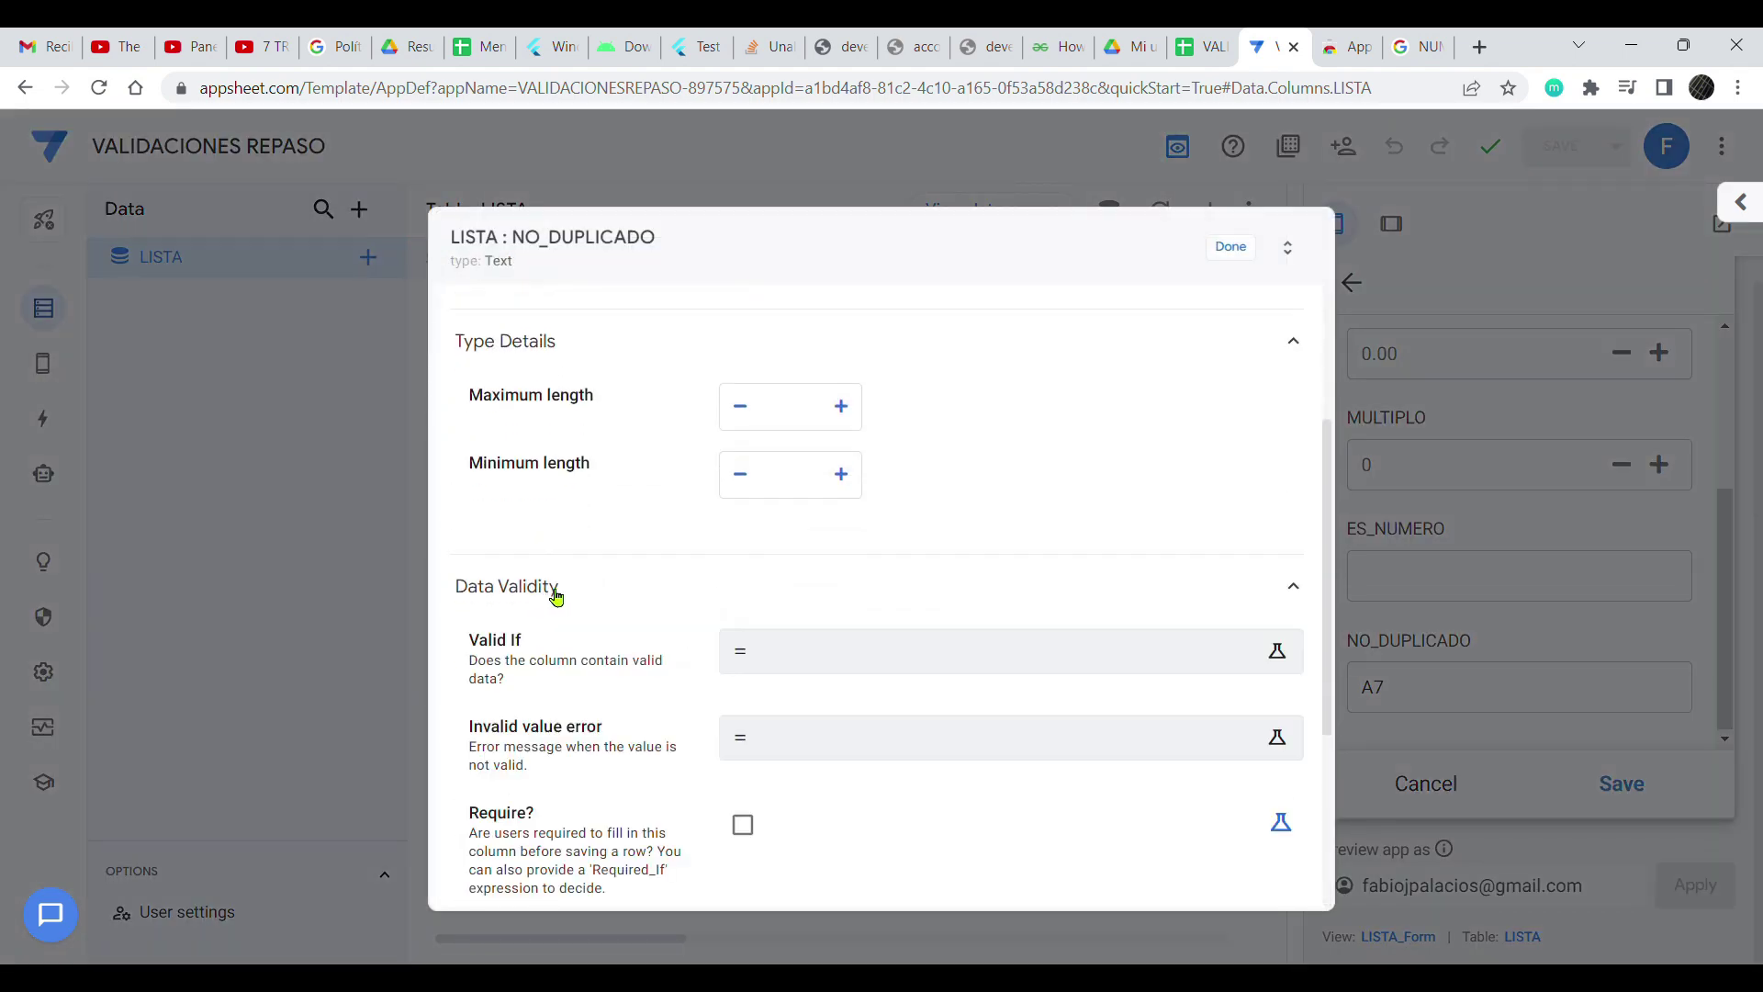
pyautogui.click(825, 643)
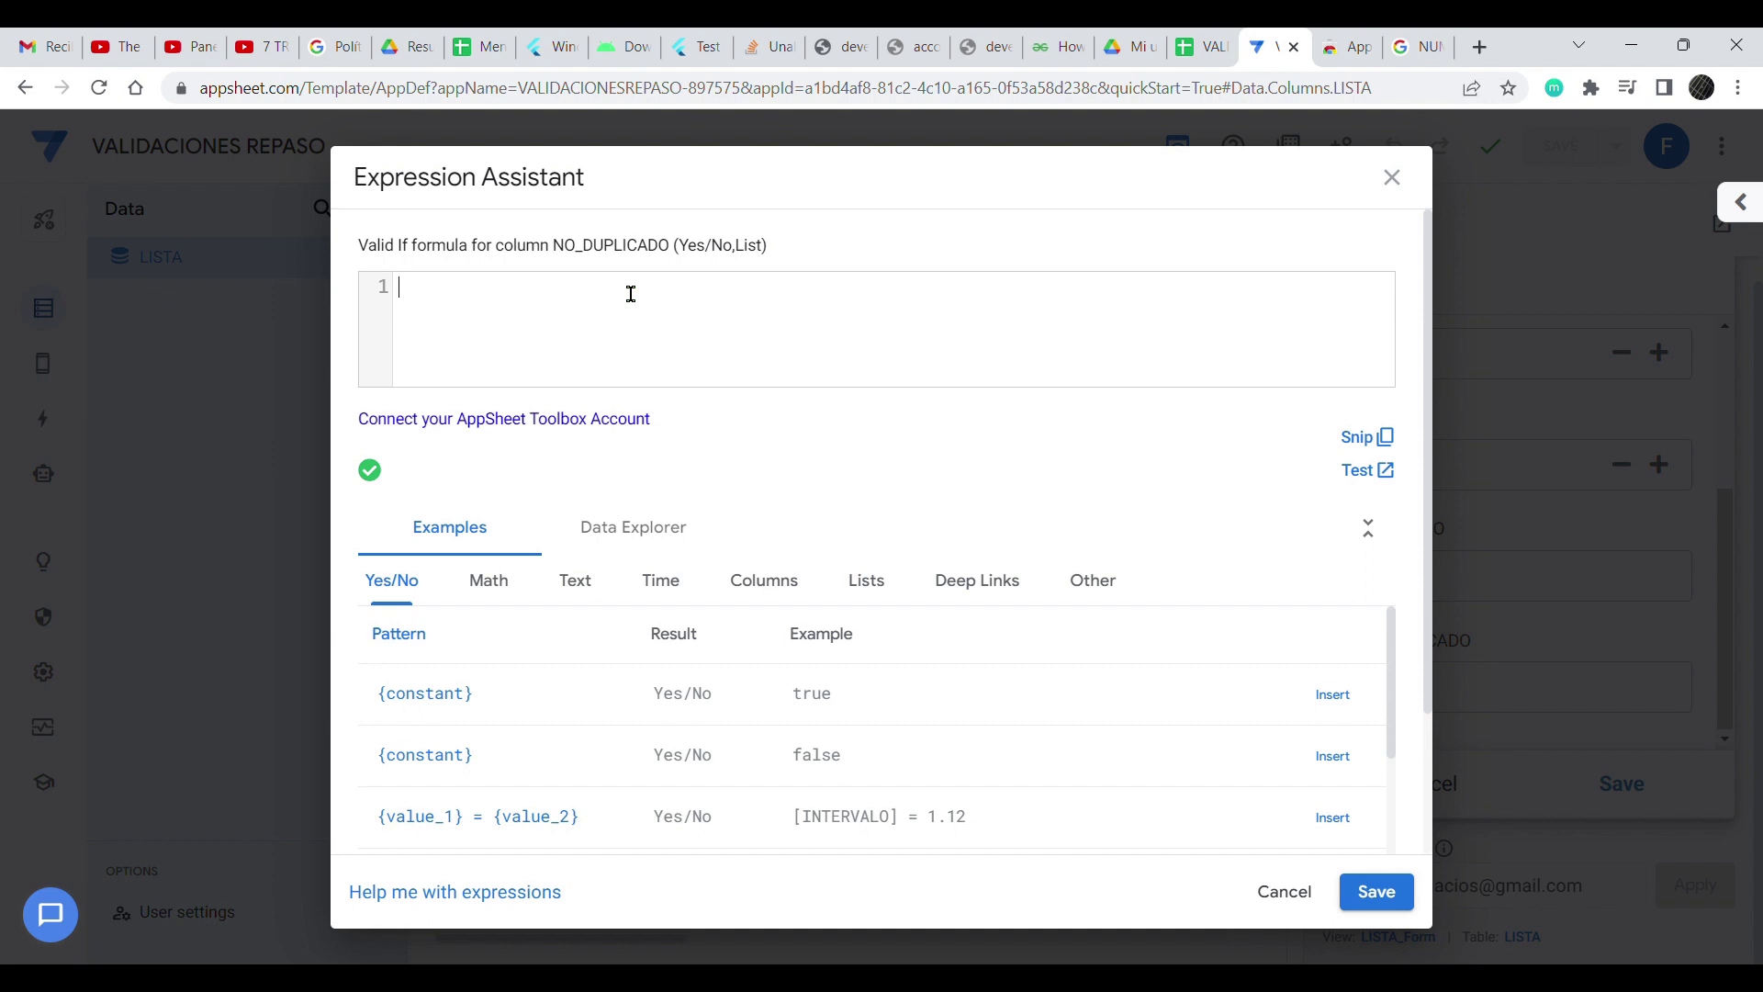
# - Start the Valid If formula with a SELECT() nested inside COUNT(), leaving empty lines within the parentheses
pyautogui.write('COUNT(')
pyautogui.press('Return')
pyautogui.press('Return')
pyautogui.press('Return')
pyautogui.write('SELECT(')
pyautogui.press('Return')
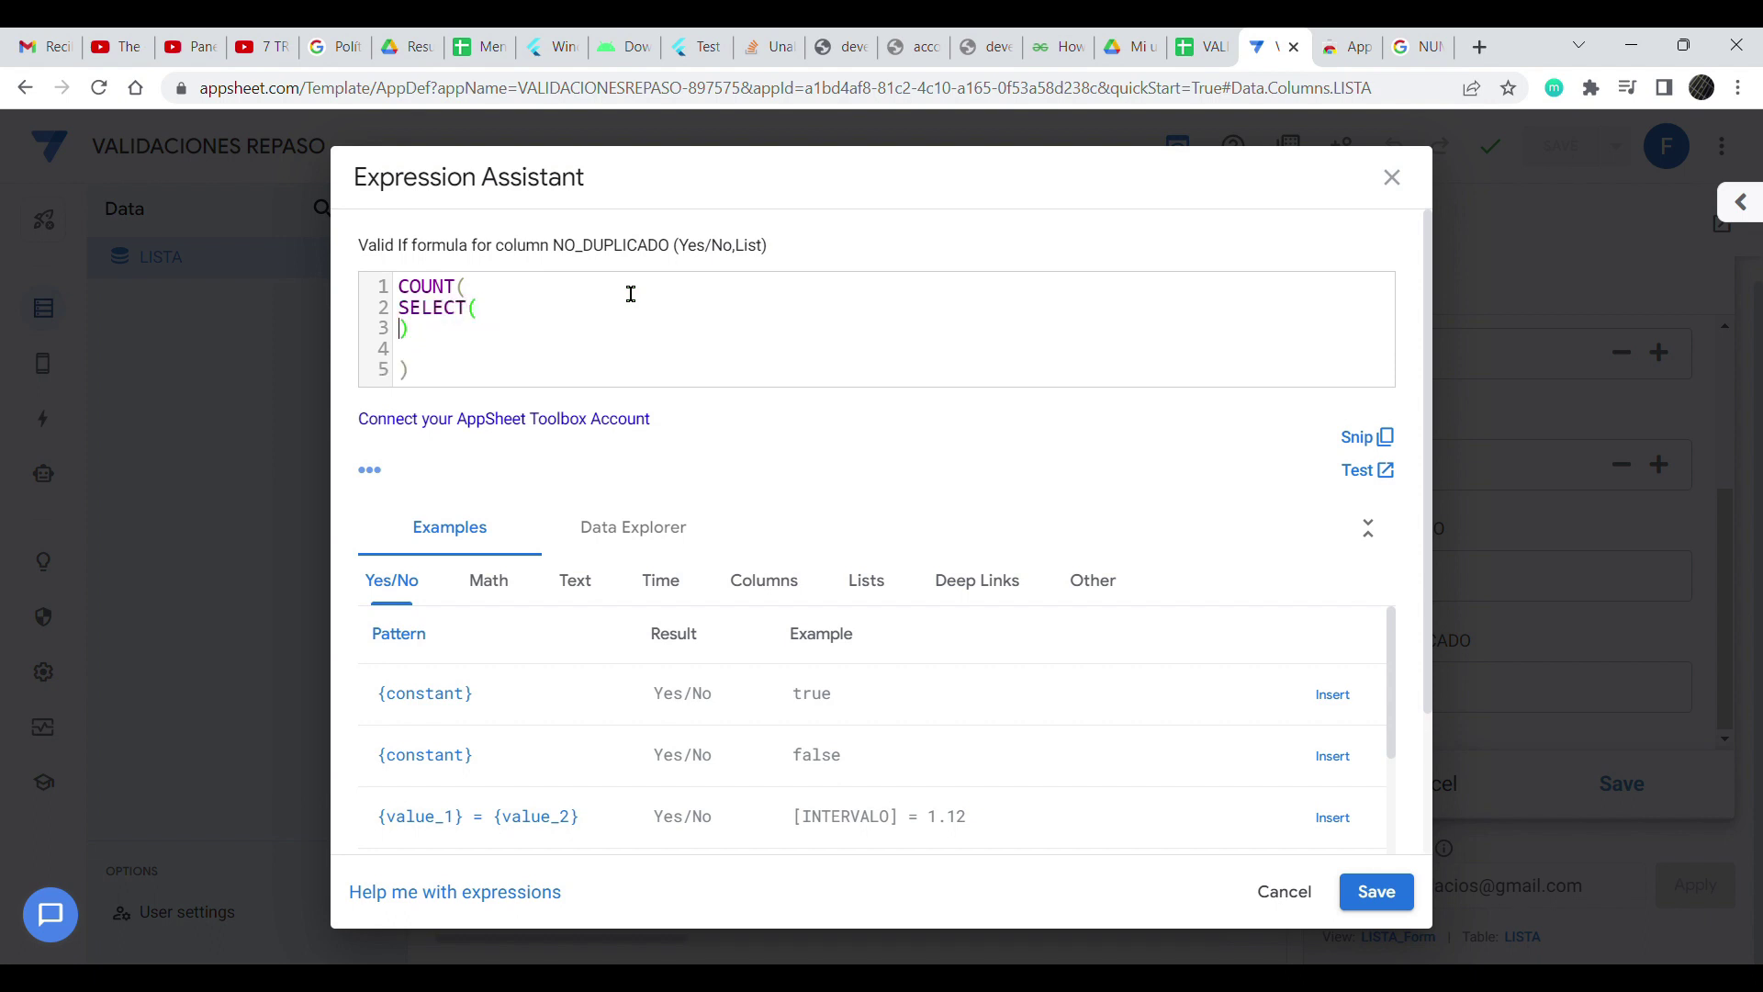
pyautogui.press('Return')
pyautogui.press('Return')
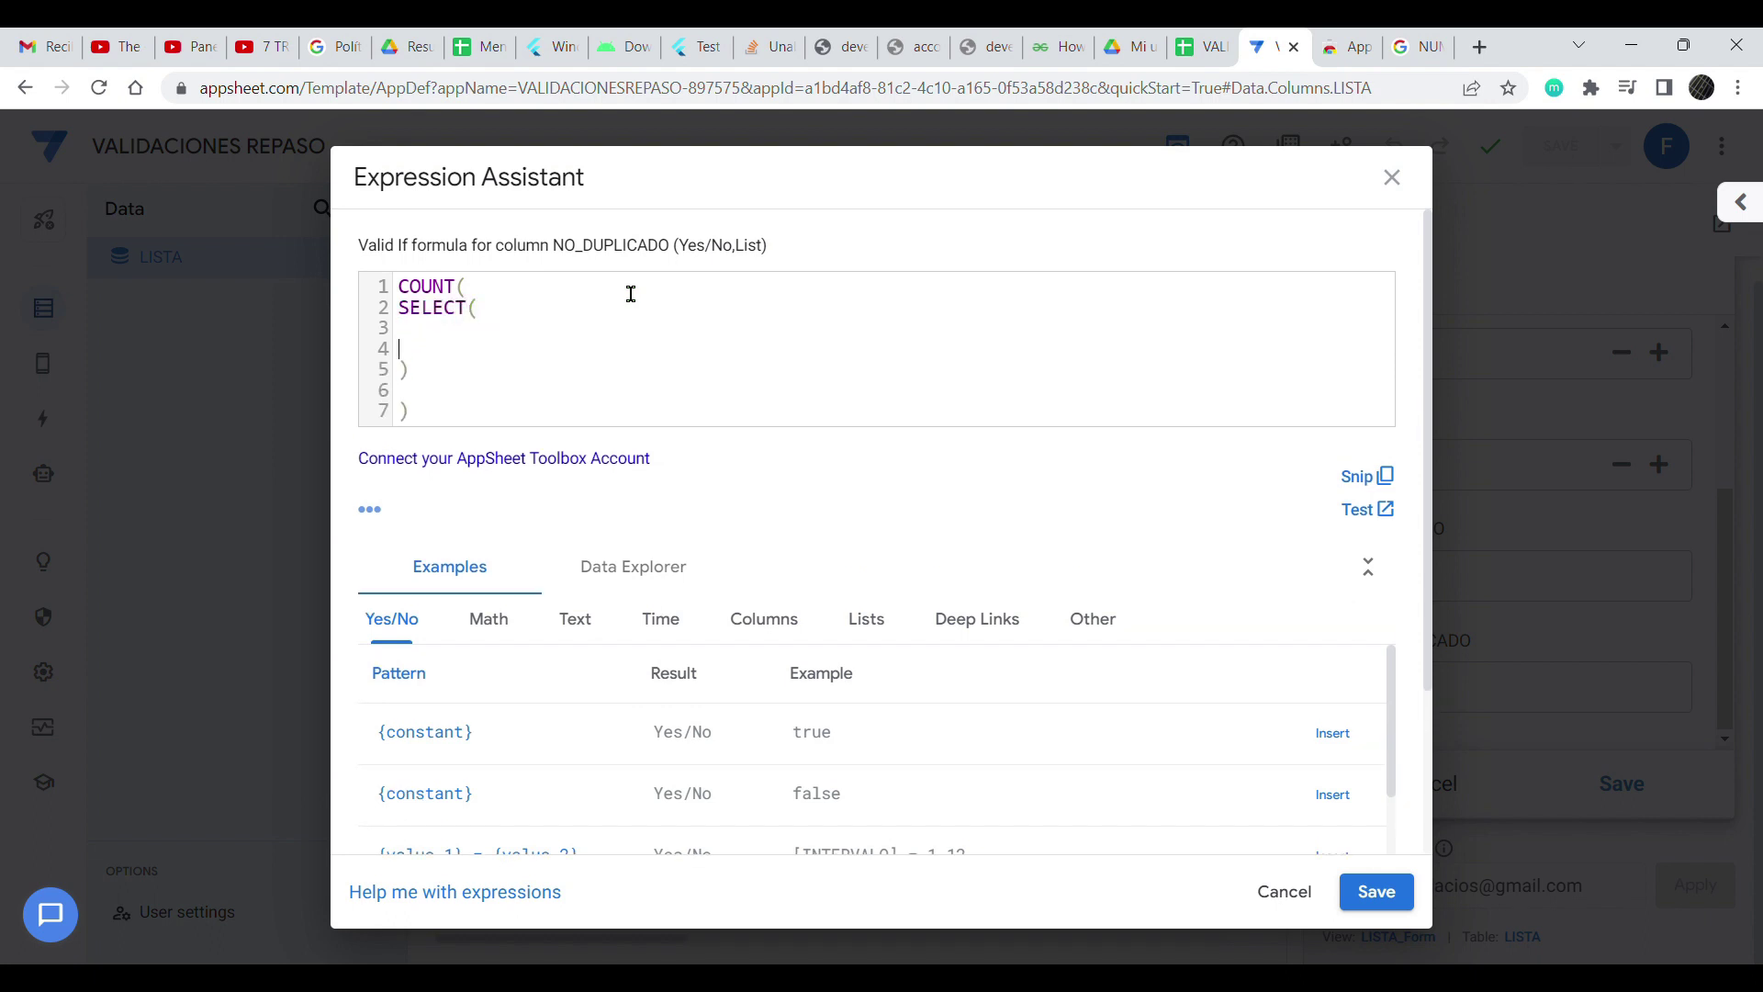
# - Enter LISTA[ID] followed by a comma as the first argument of SELECT
pyautogui.write('LISTA')
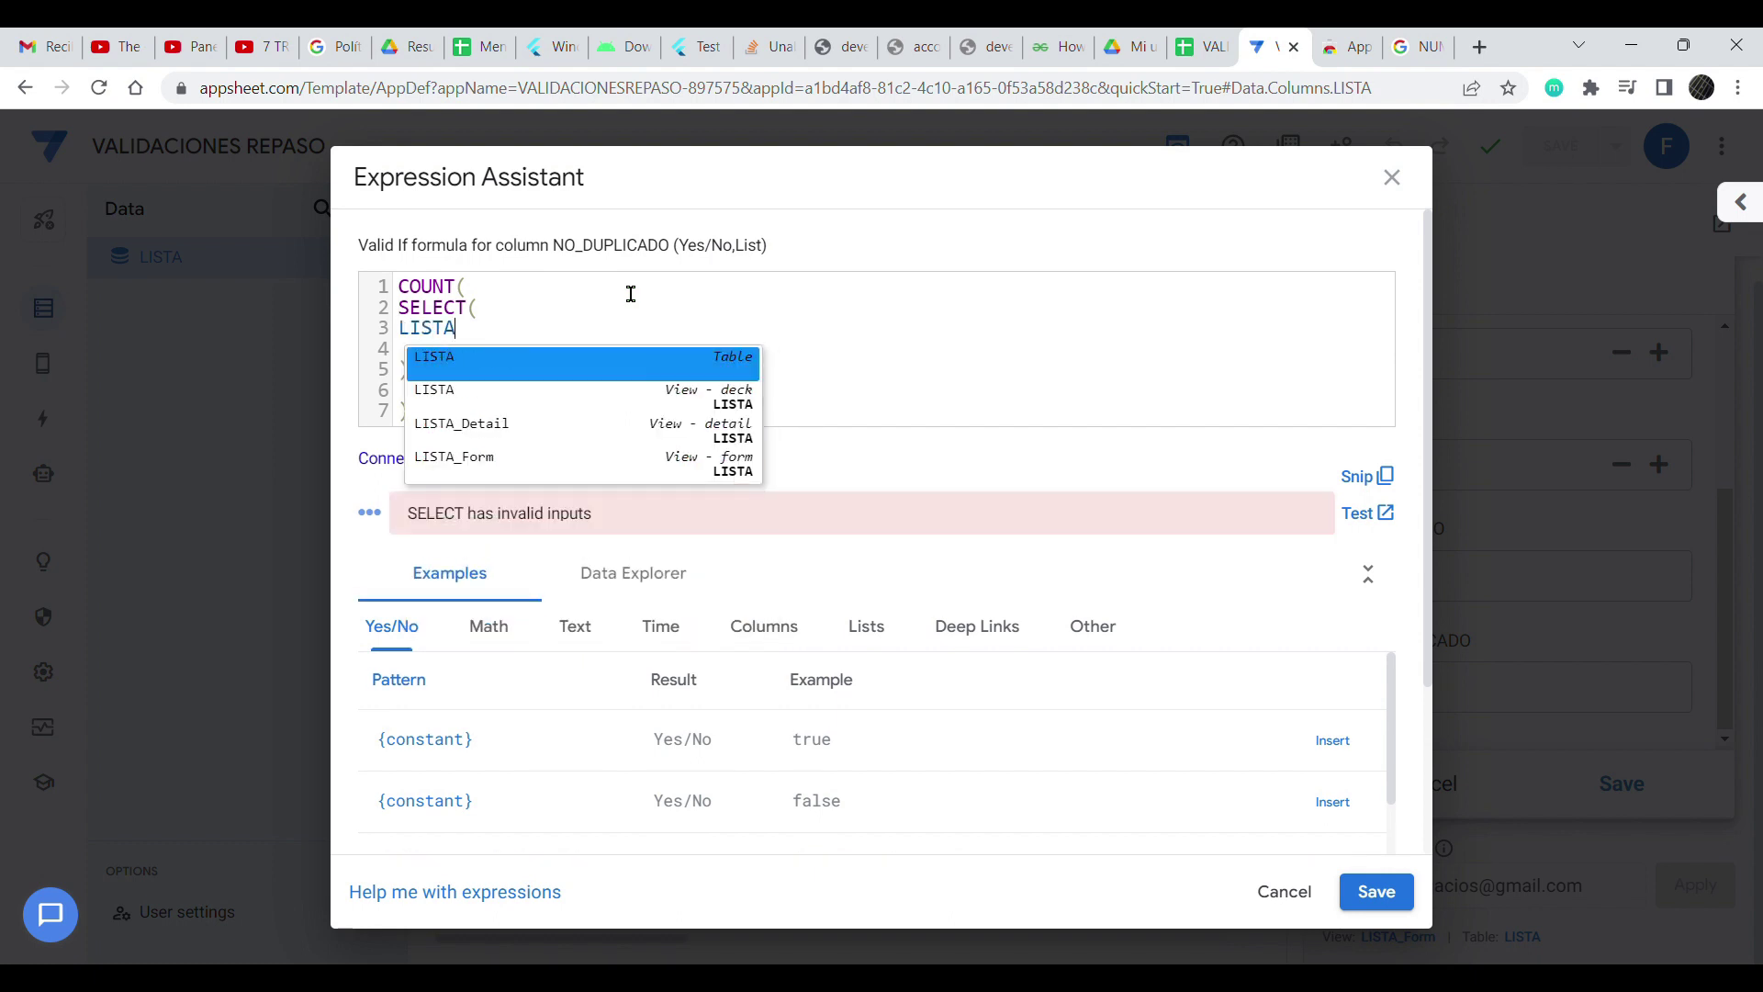
pyautogui.press('Escape')
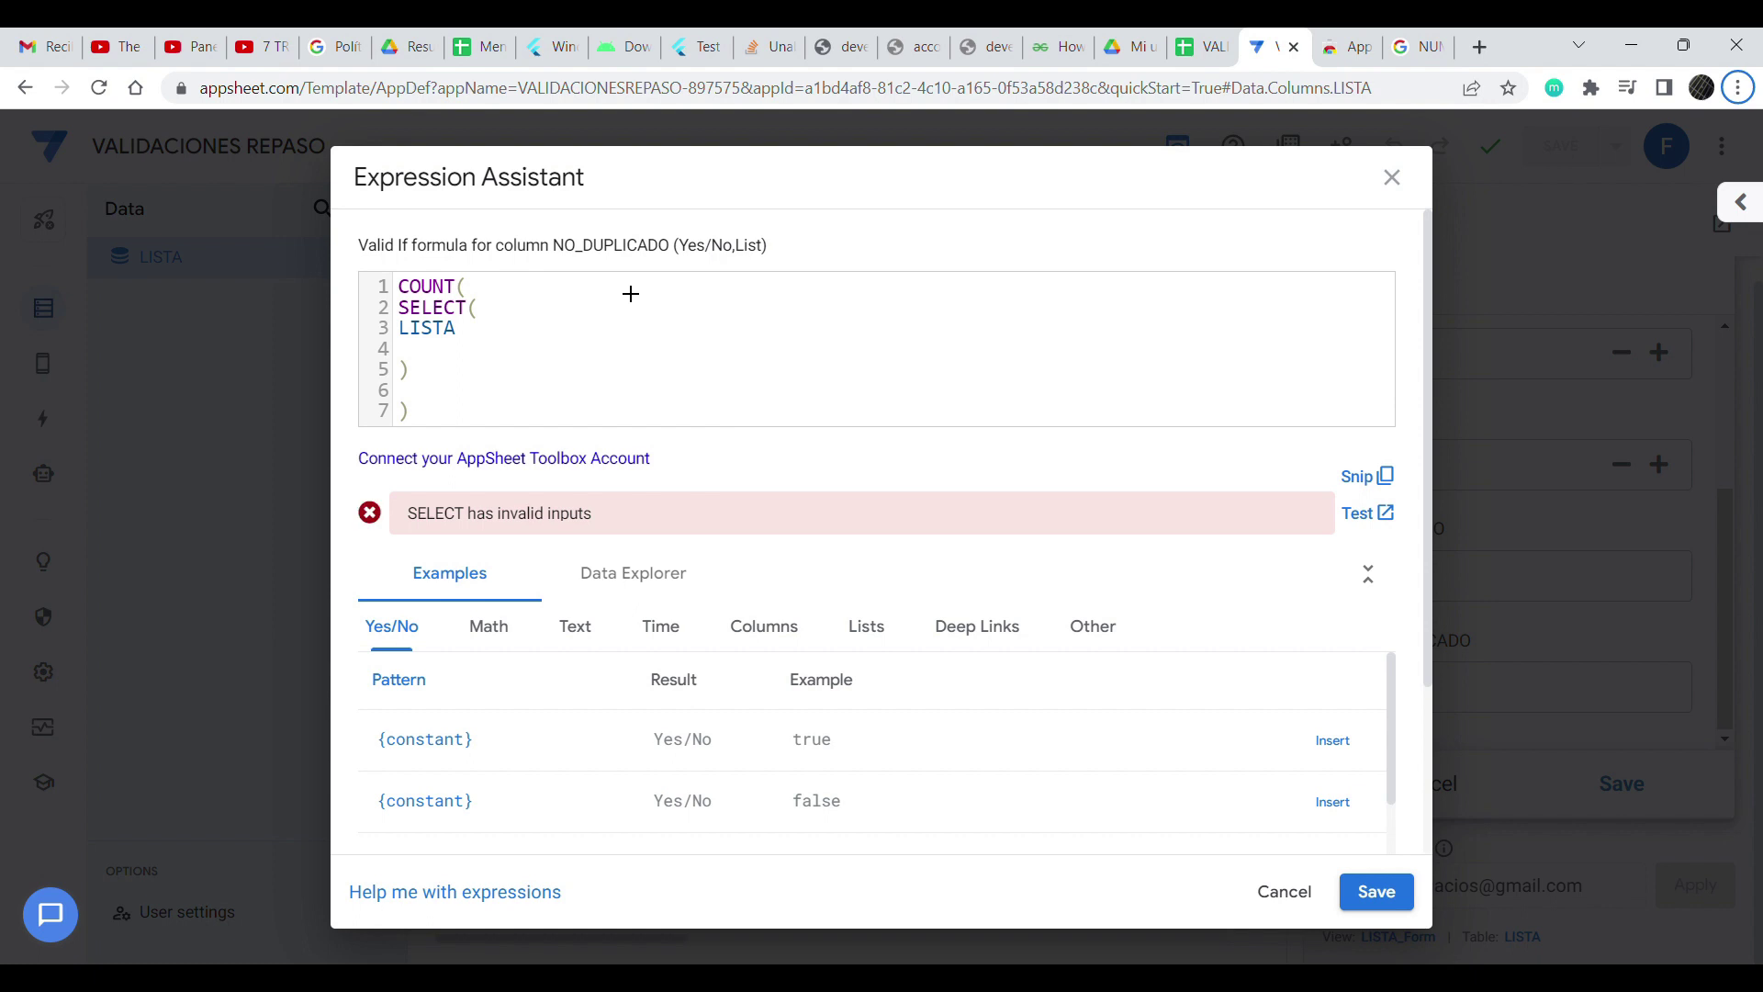
pyautogui.click(569, 341)
pyautogui.write('[')
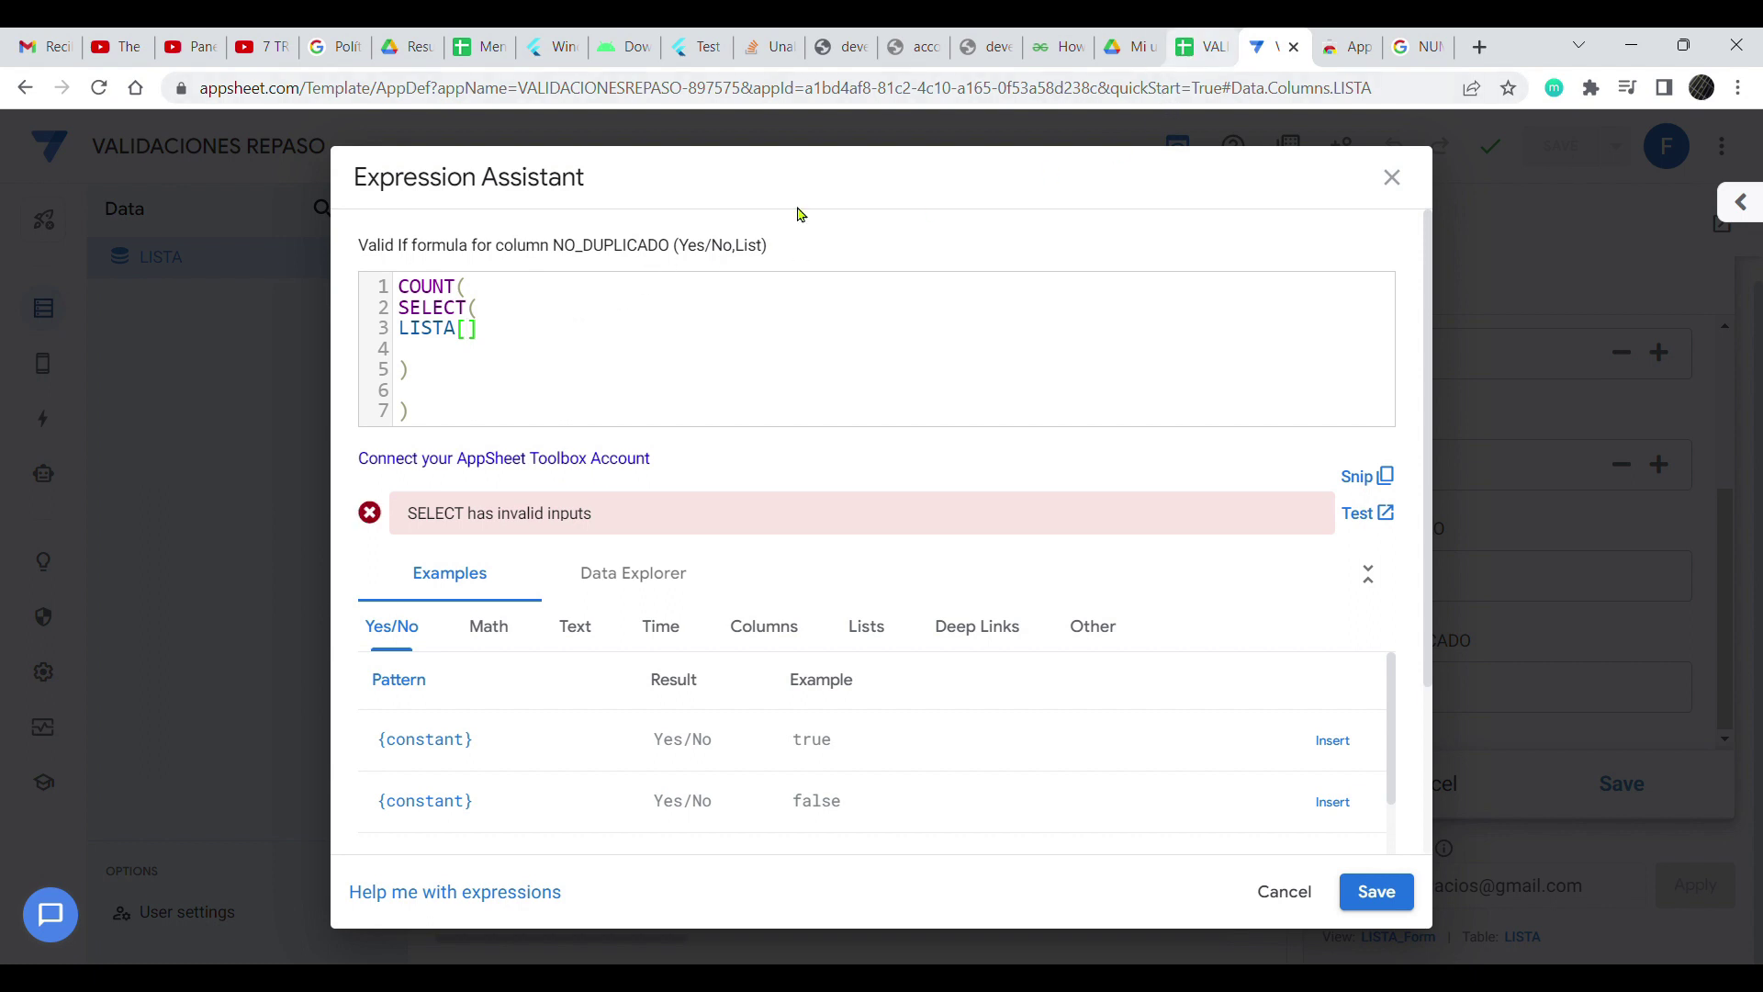
pyautogui.write('ID')
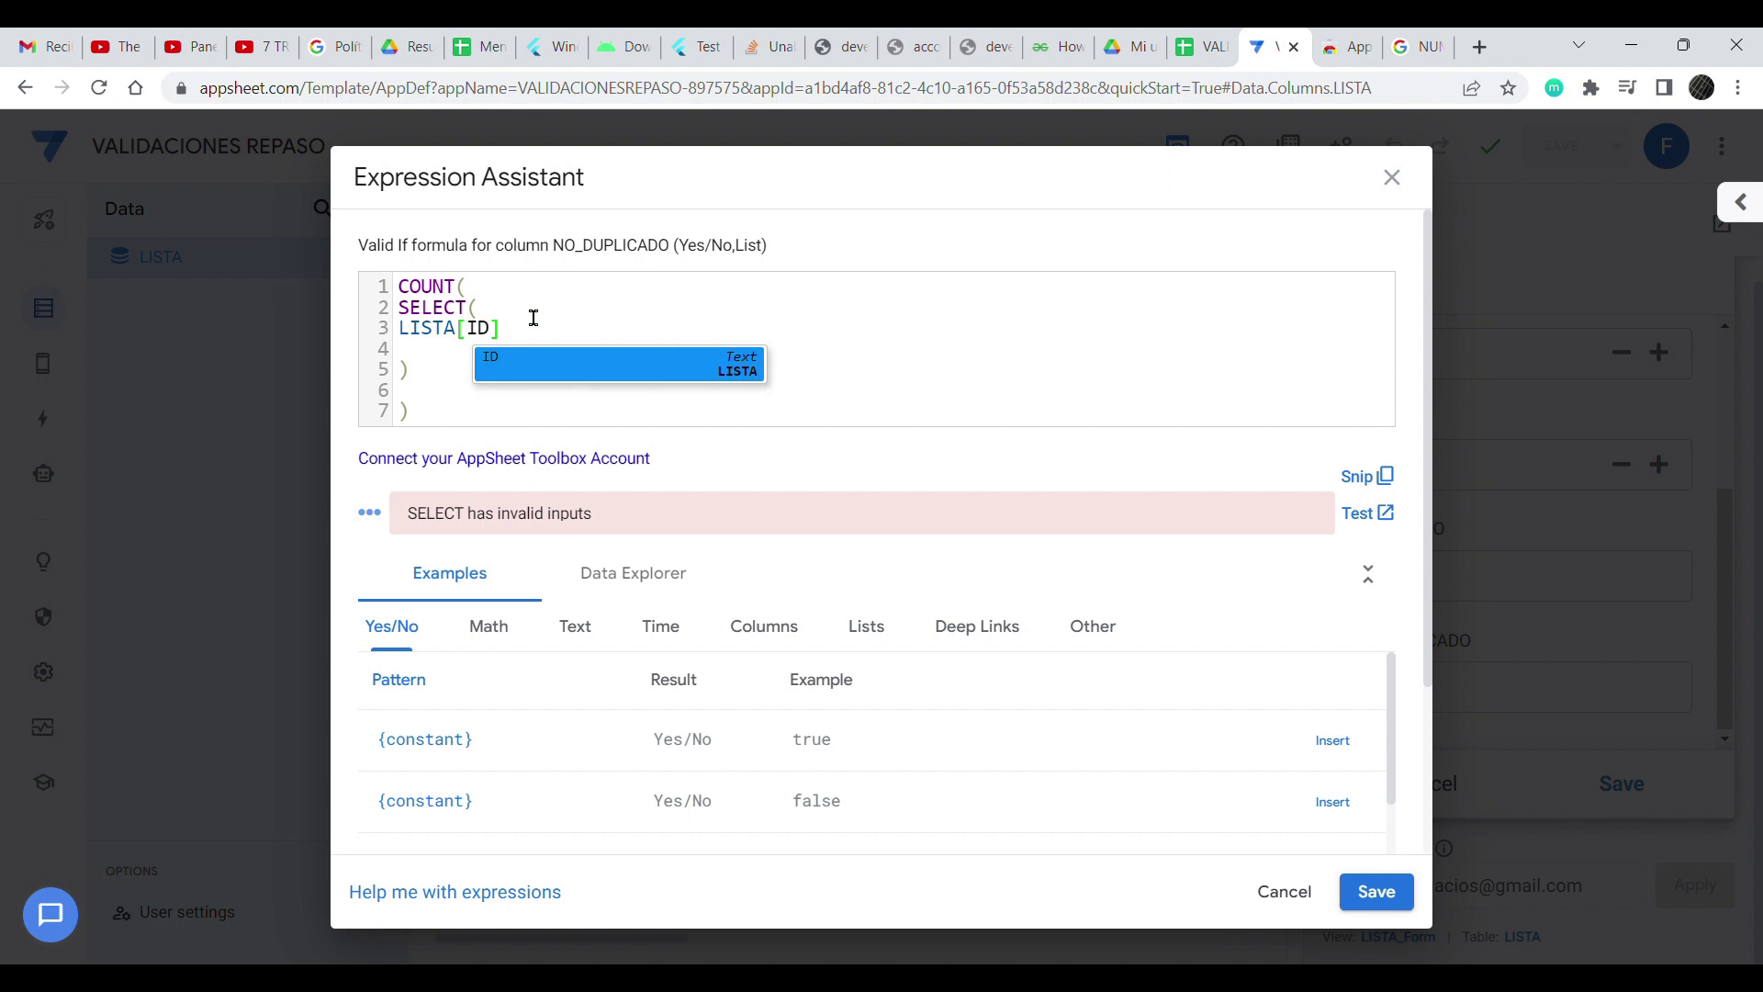
pyautogui.click(532, 317)
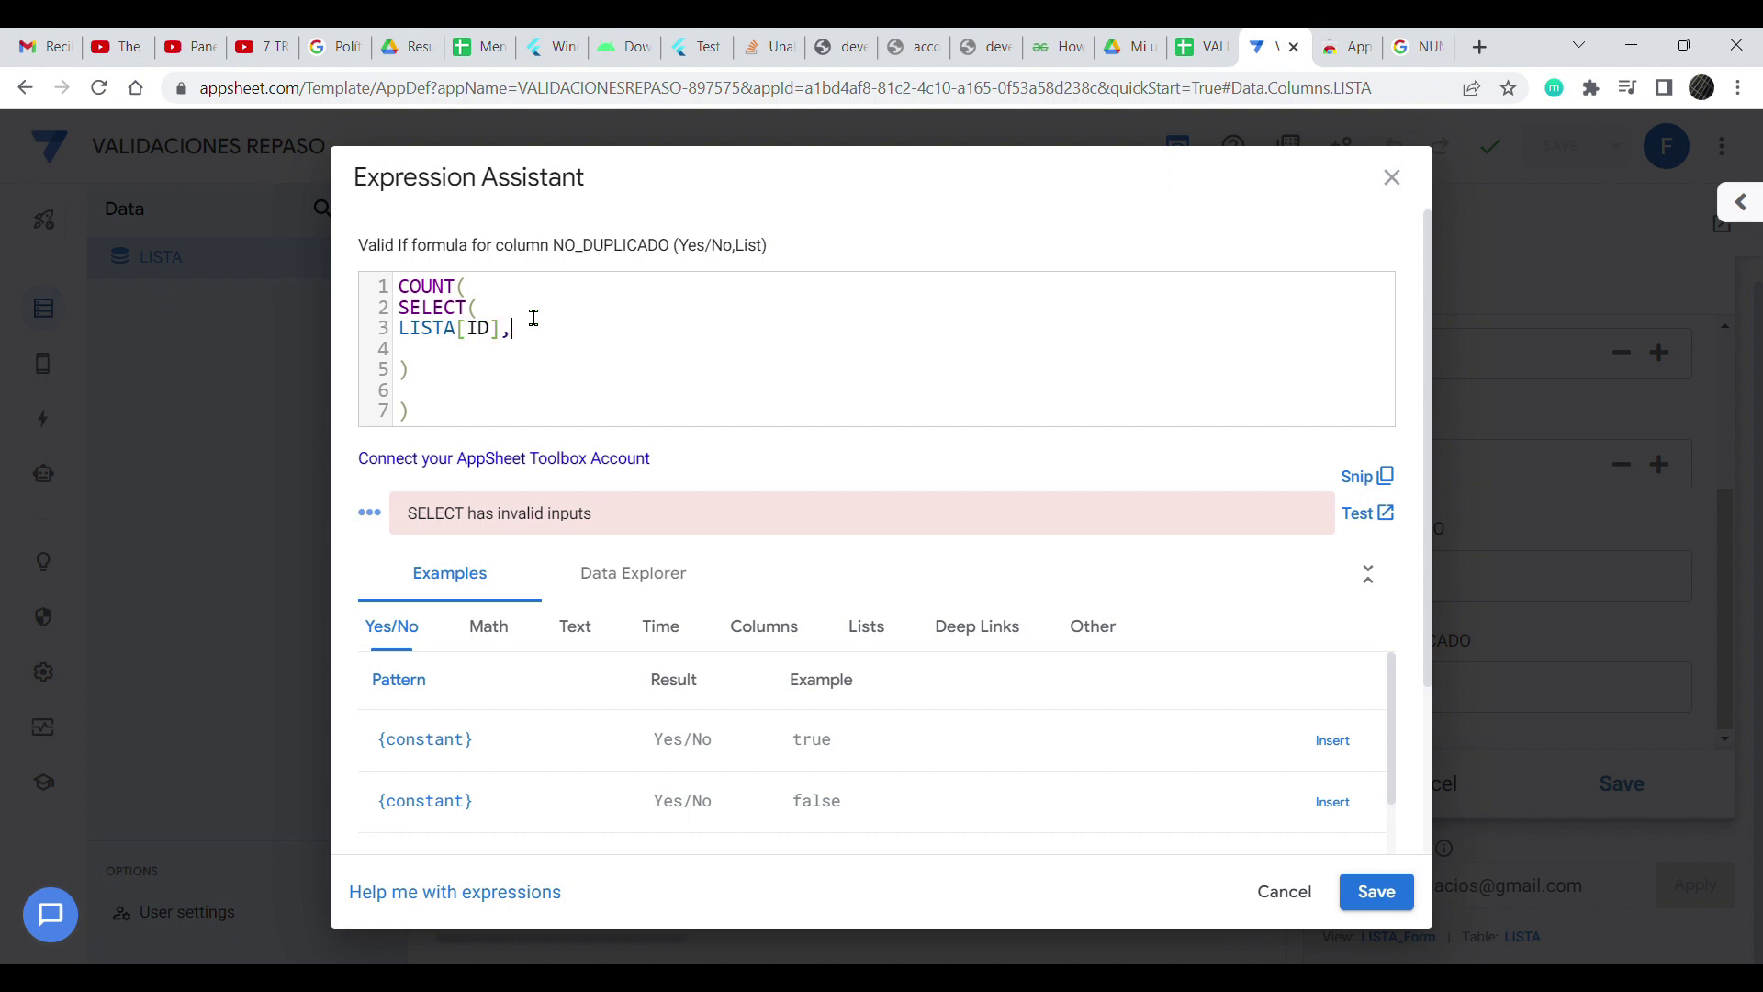
pyautogui.write(',')
pyautogui.press('Return')
# - Add the SELECT condition [NO_DUPLICADO]=[_THISROW].[NO_DUPLICADO] below LISTA[ID]
pyautogui.write('[')
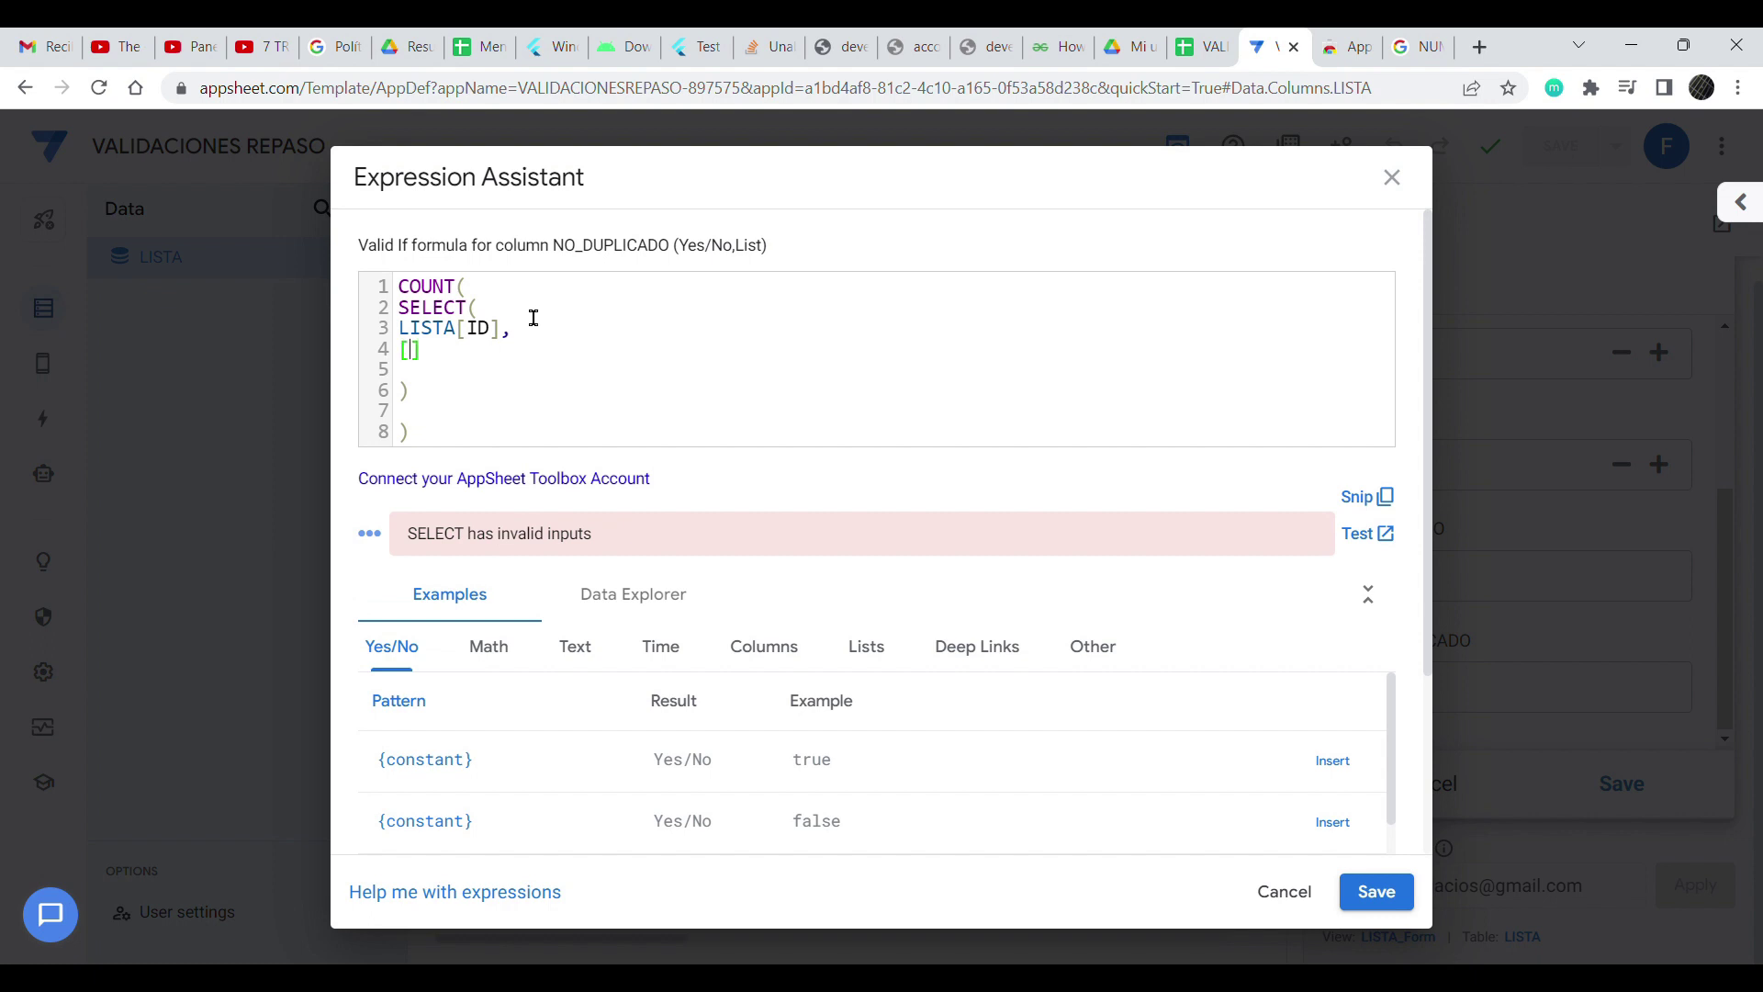
pyautogui.write('NO')
pyautogui.press('Return')
pyautogui.write('=[')
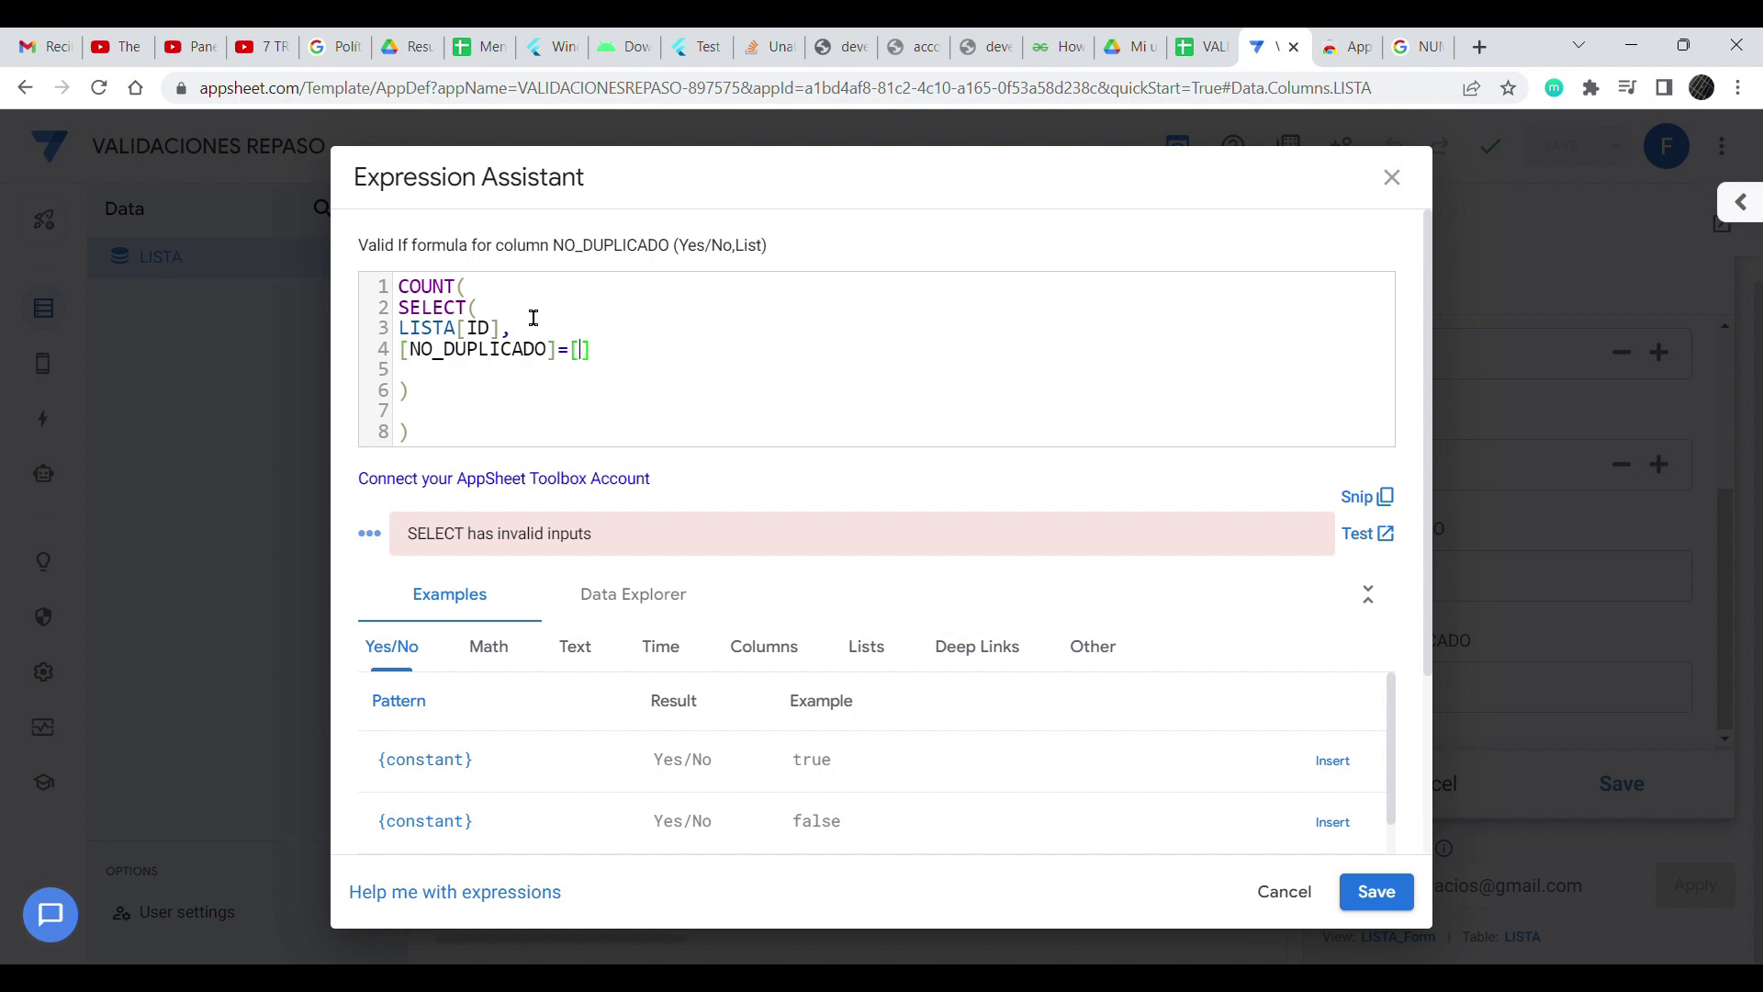
pyautogui.write('_THISR')
pyautogui.press('Return')
pyautogui.write('.[NO')
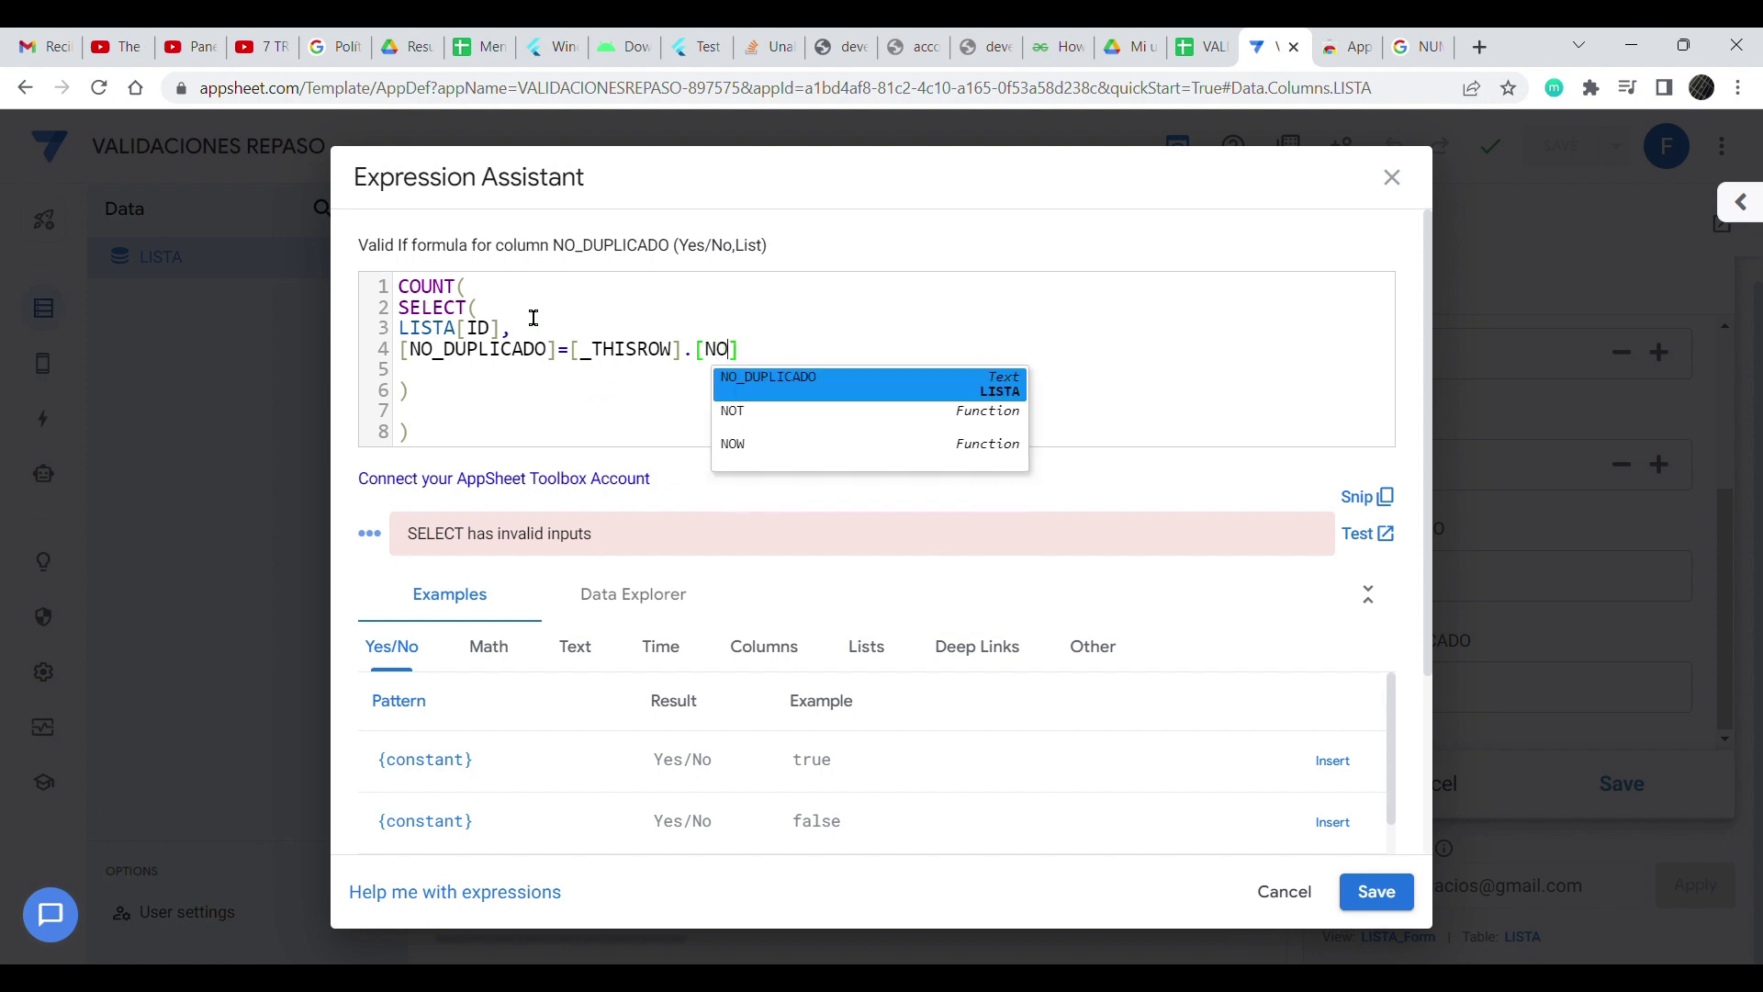
pyautogui.press('Return')
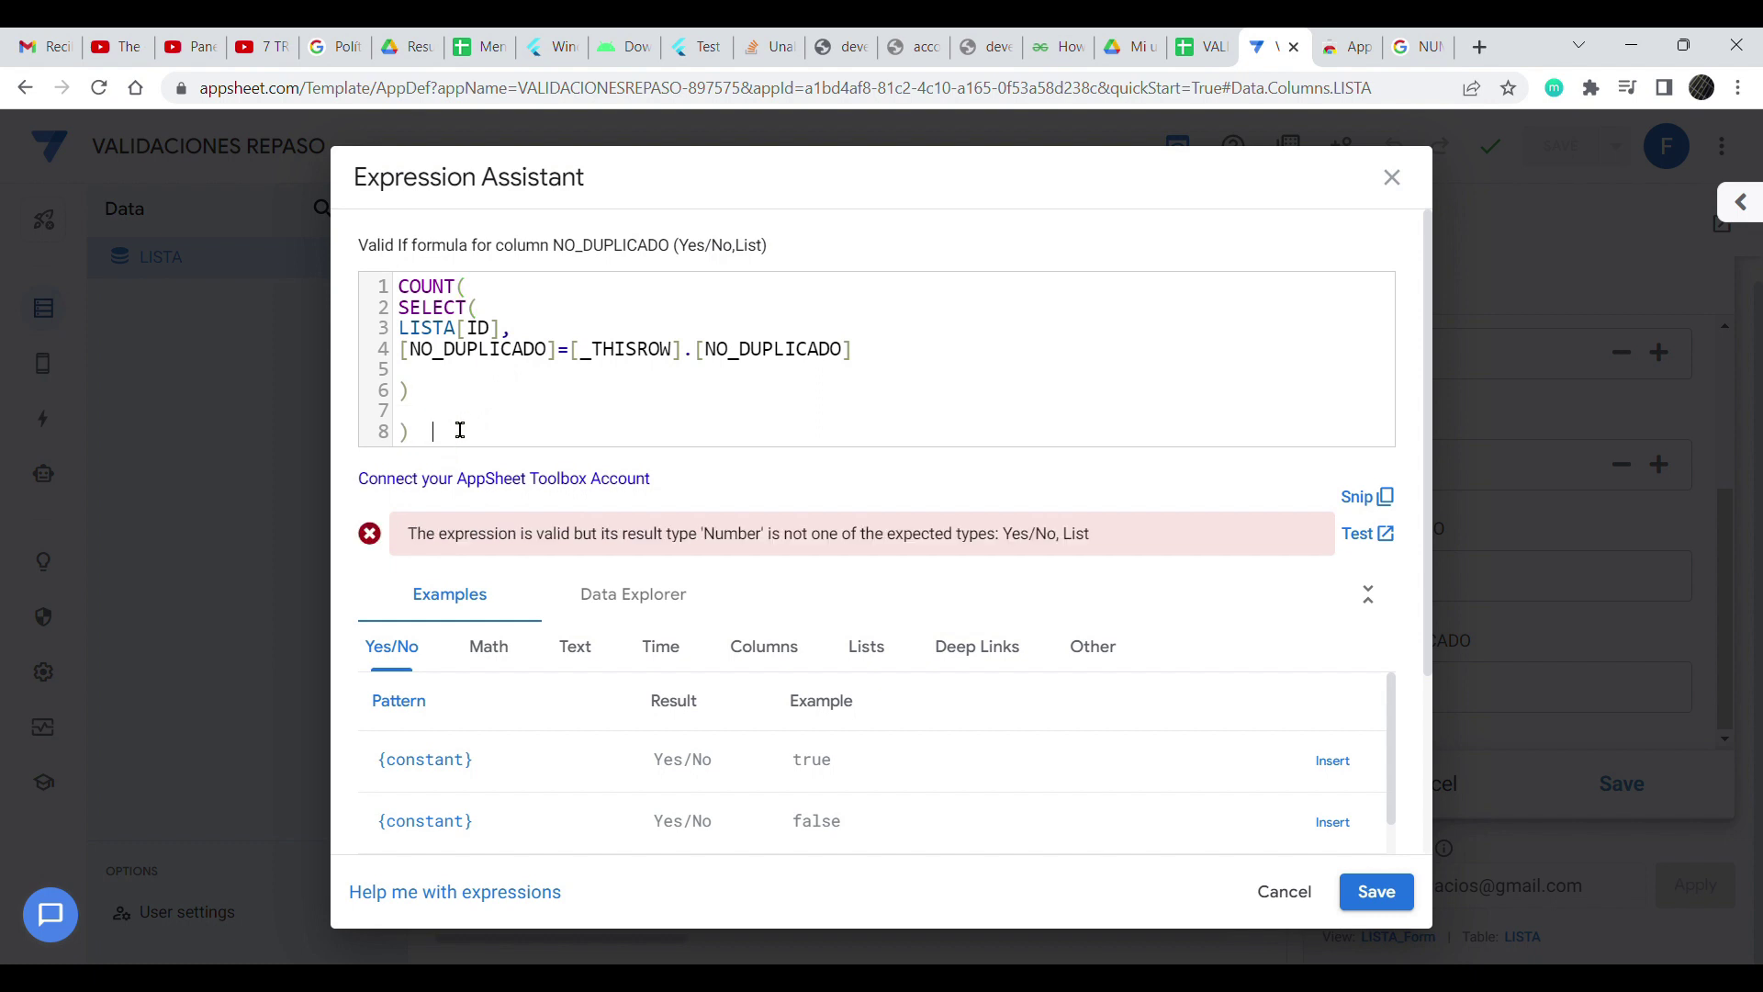
# - Complete the formula by adding = 0 after COUNT's closing parenthesis, and highlight the whole expression for review
pyautogui.write('= 0')
pyautogui.click(538, 417)
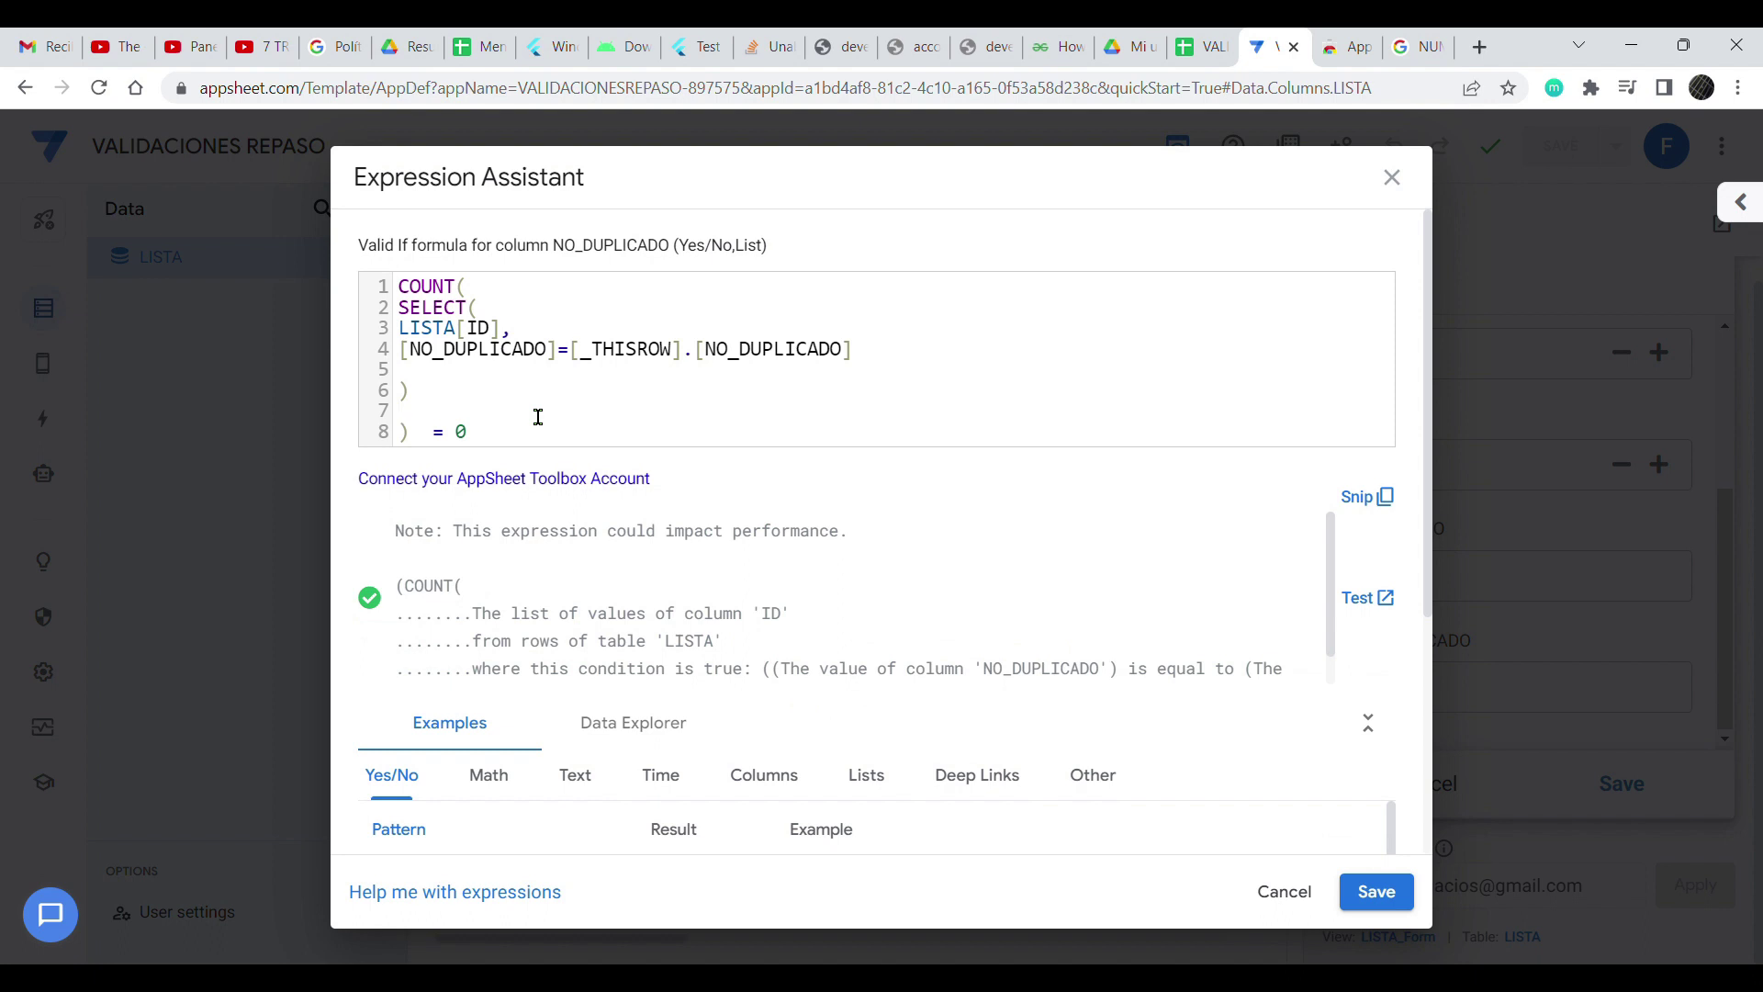
pyautogui.moveTo(504, 437); pyautogui.dragTo(339, 282)
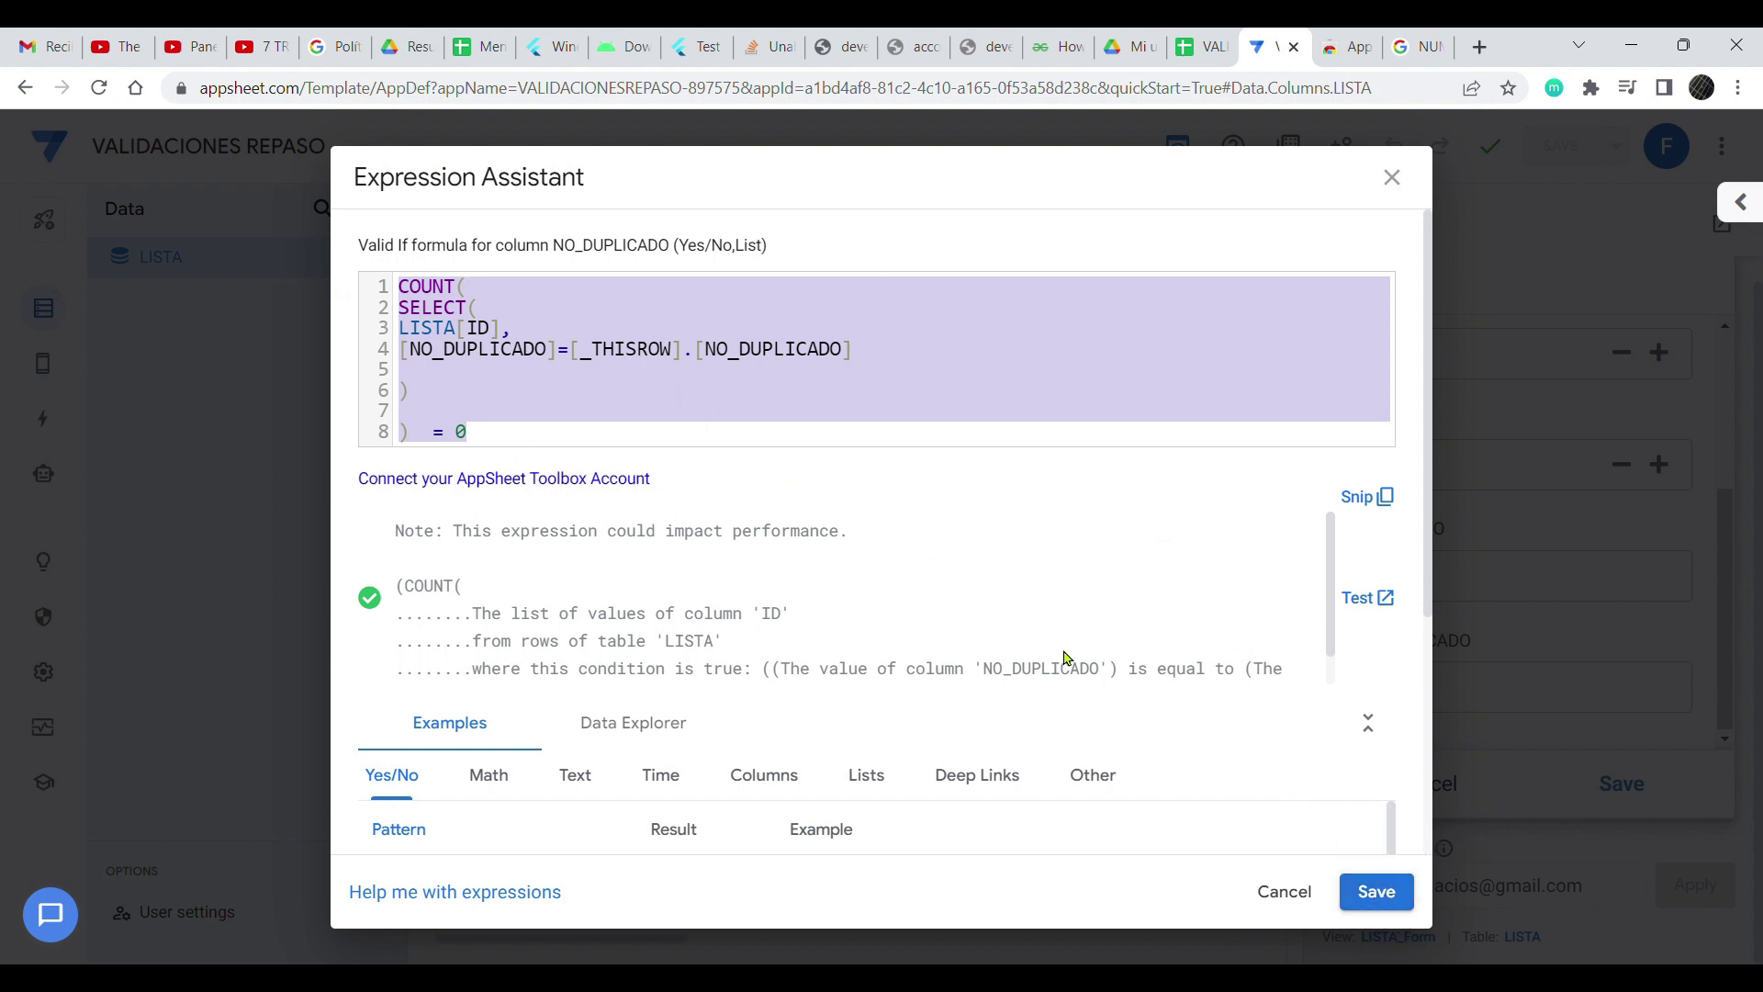
# - Save the NO_DUPLICADO expression and column settings, and save the app
pyautogui.click(1392, 887)
pyautogui.click(1245, 257)
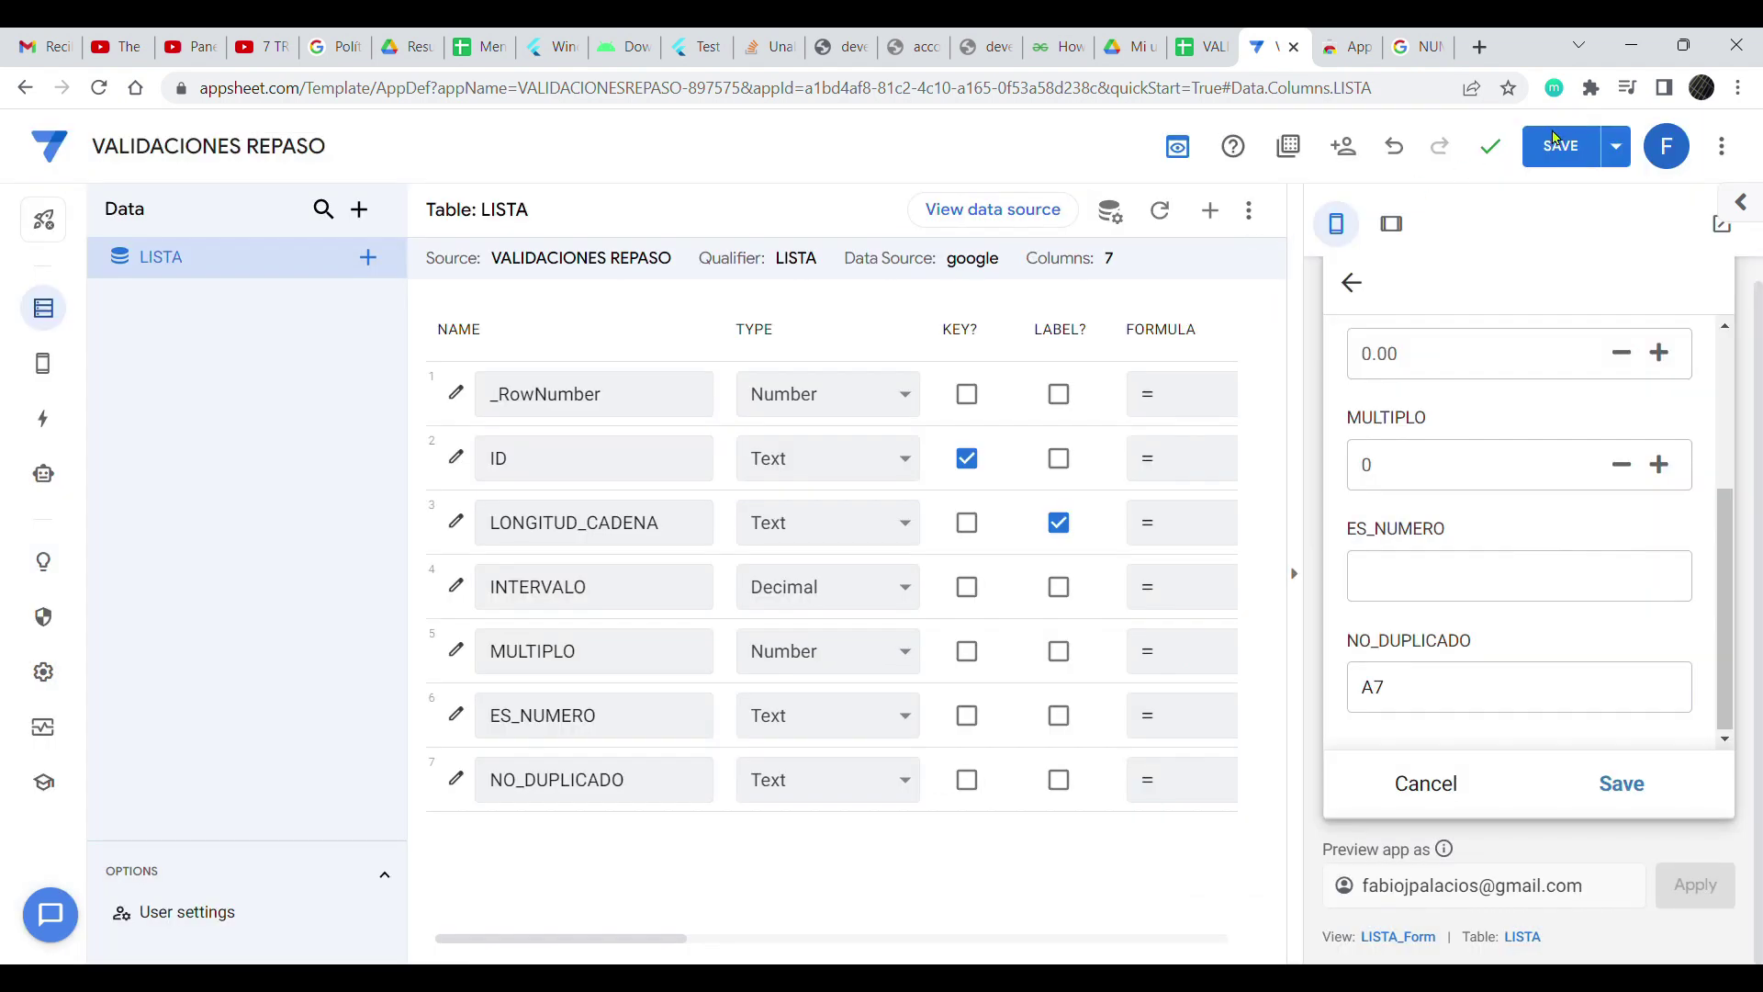
pyautogui.click(1609, 145)
pyautogui.click(1506, 198)
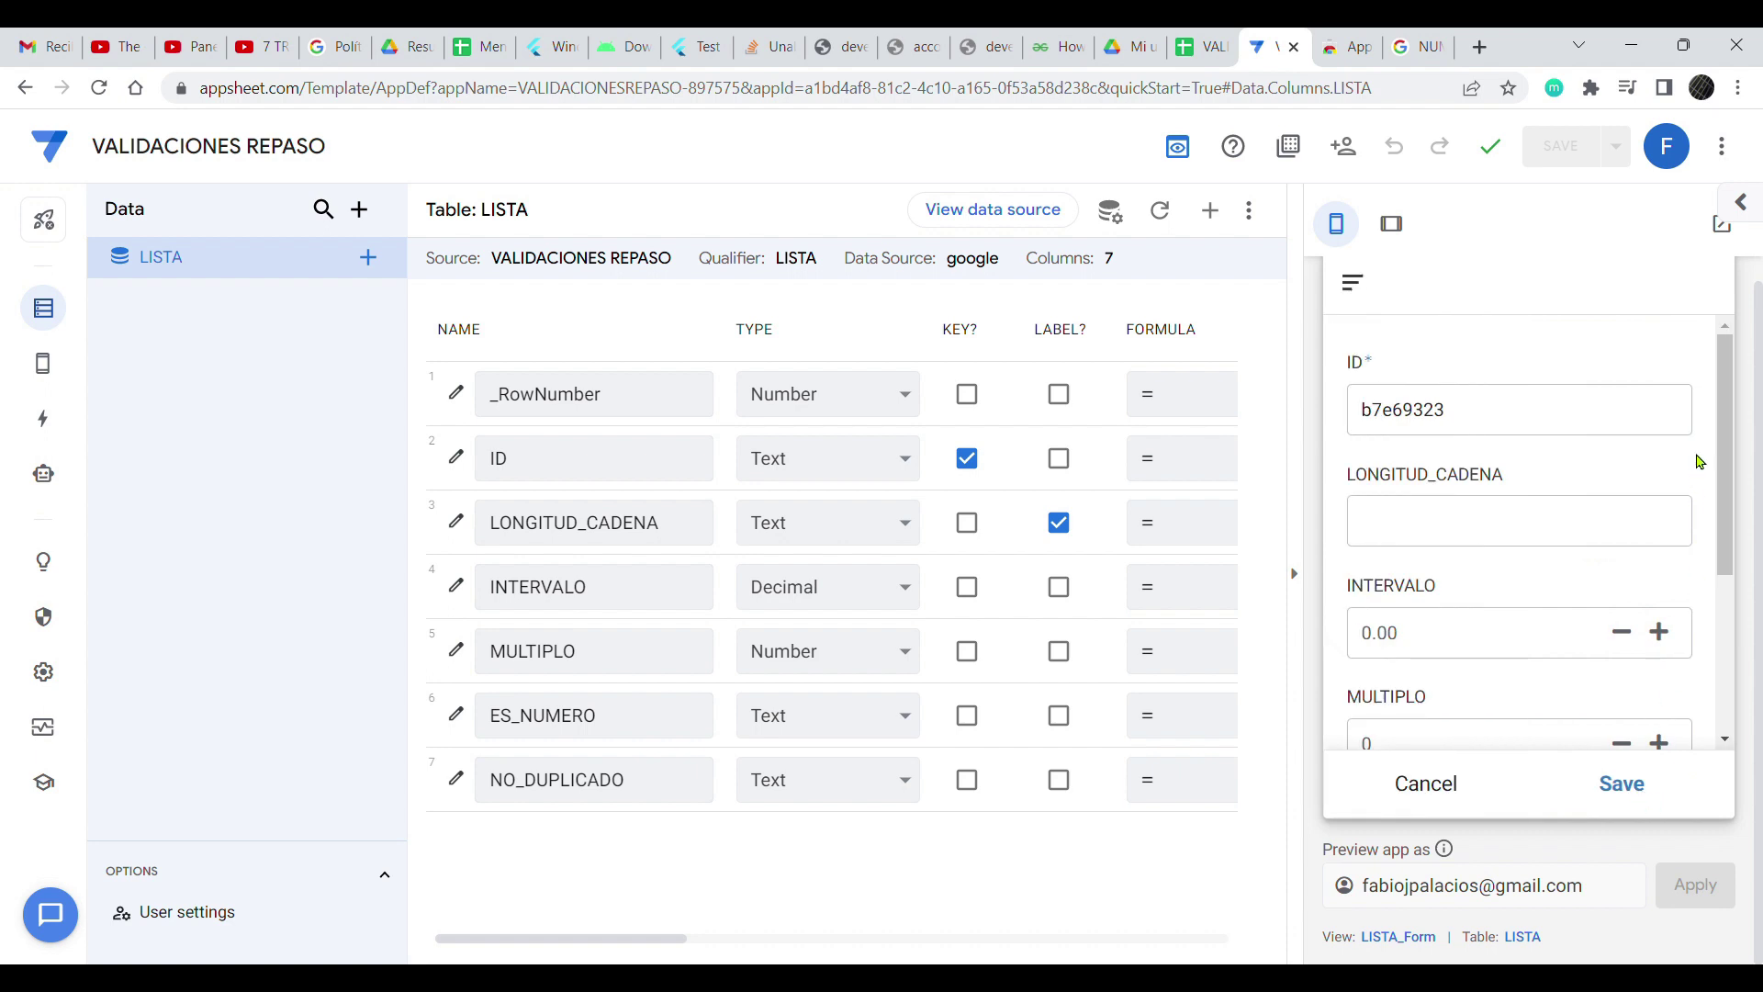
pyautogui.scroll(-1, 1722, 464)
pyautogui.click(1456, 783)
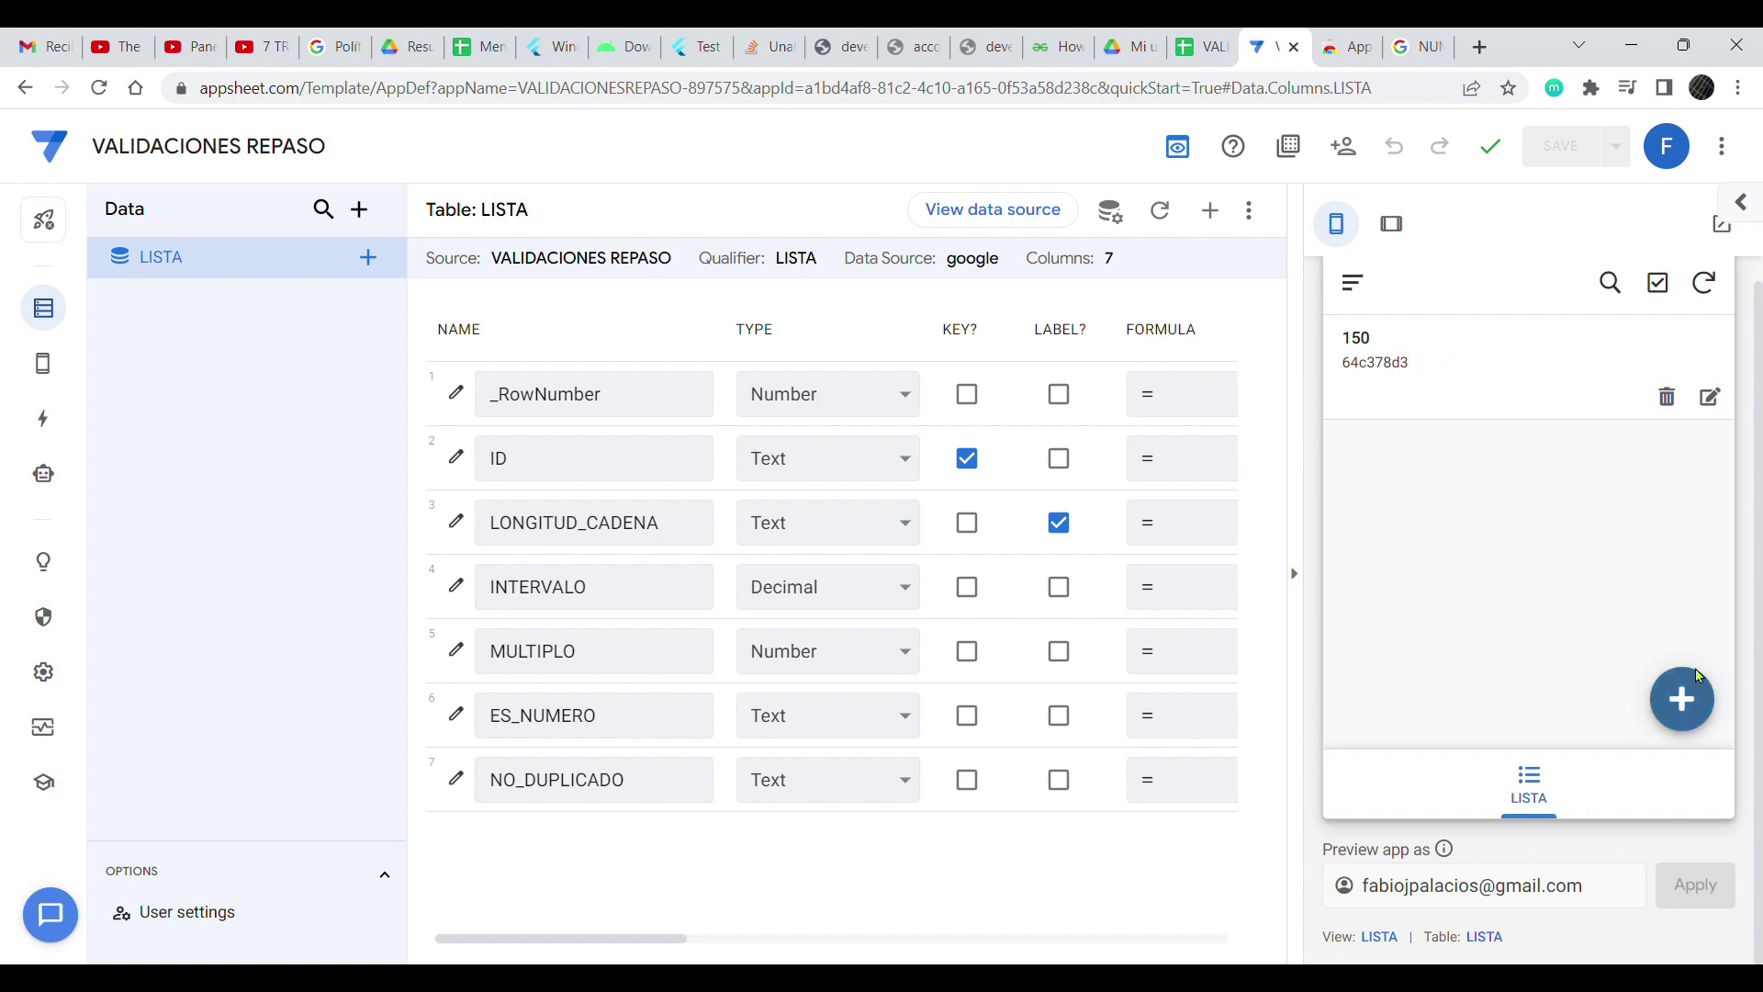
pyautogui.click(1682, 700)
pyautogui.click(1458, 548)
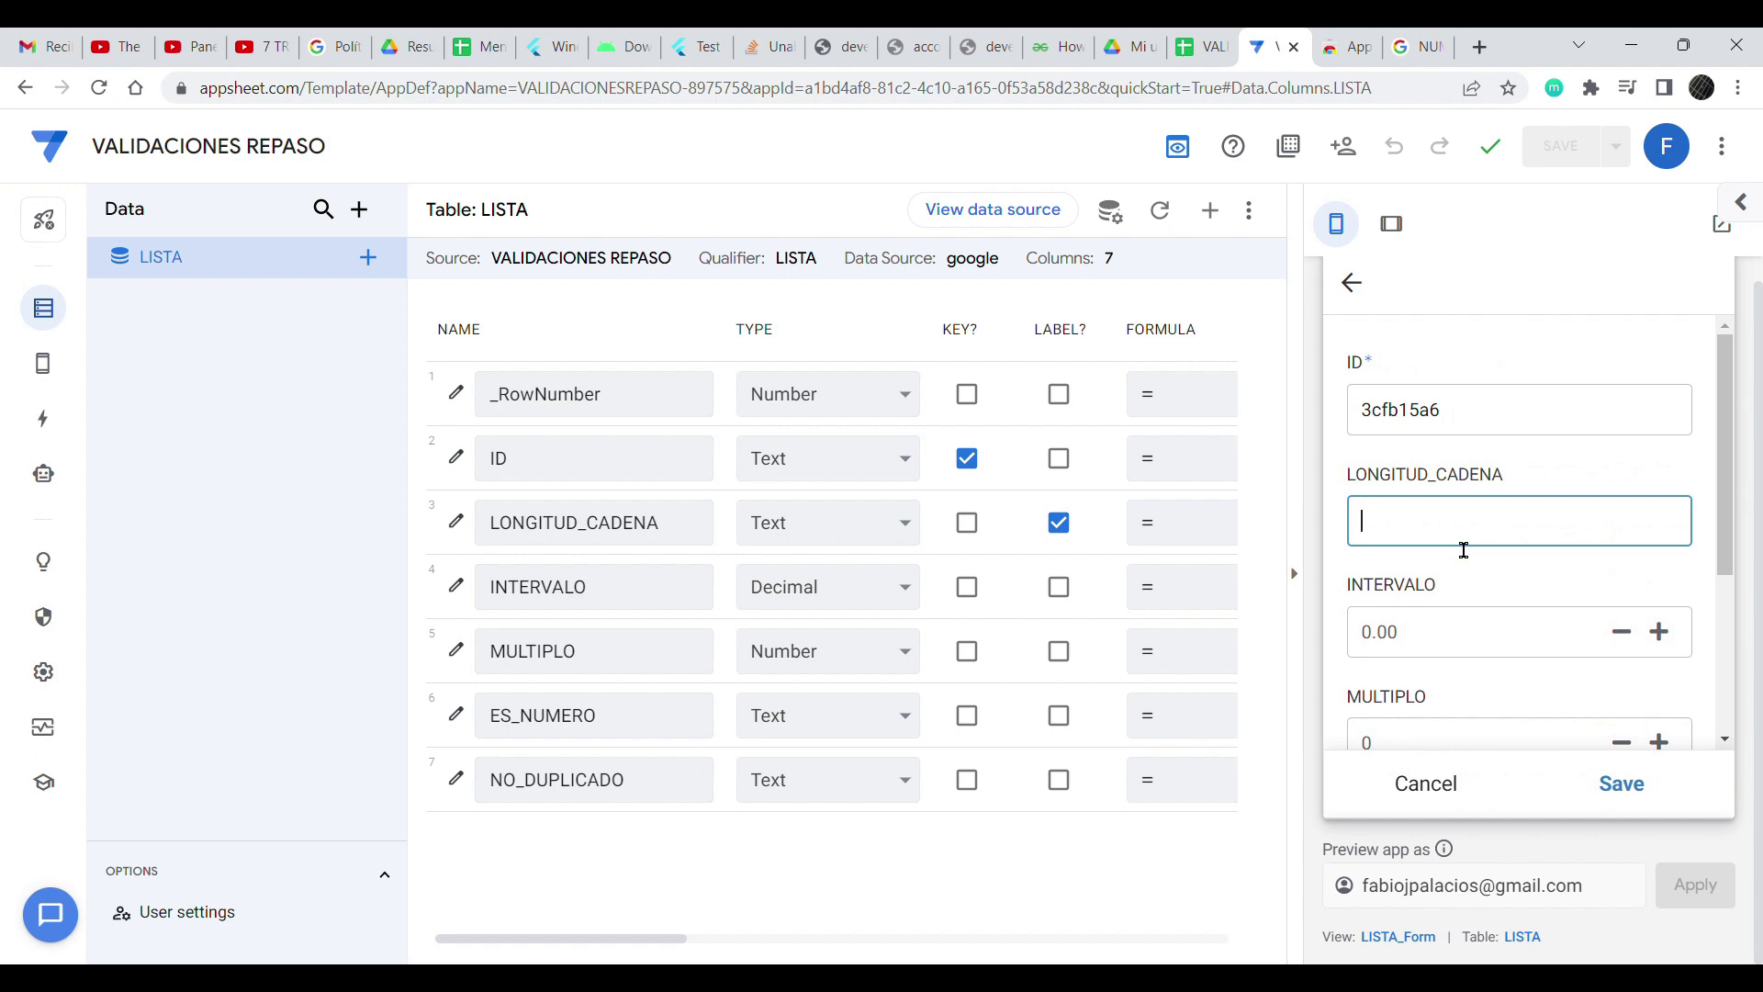
pyautogui.write('141516023')
pyautogui.doubleClick(1516, 542)
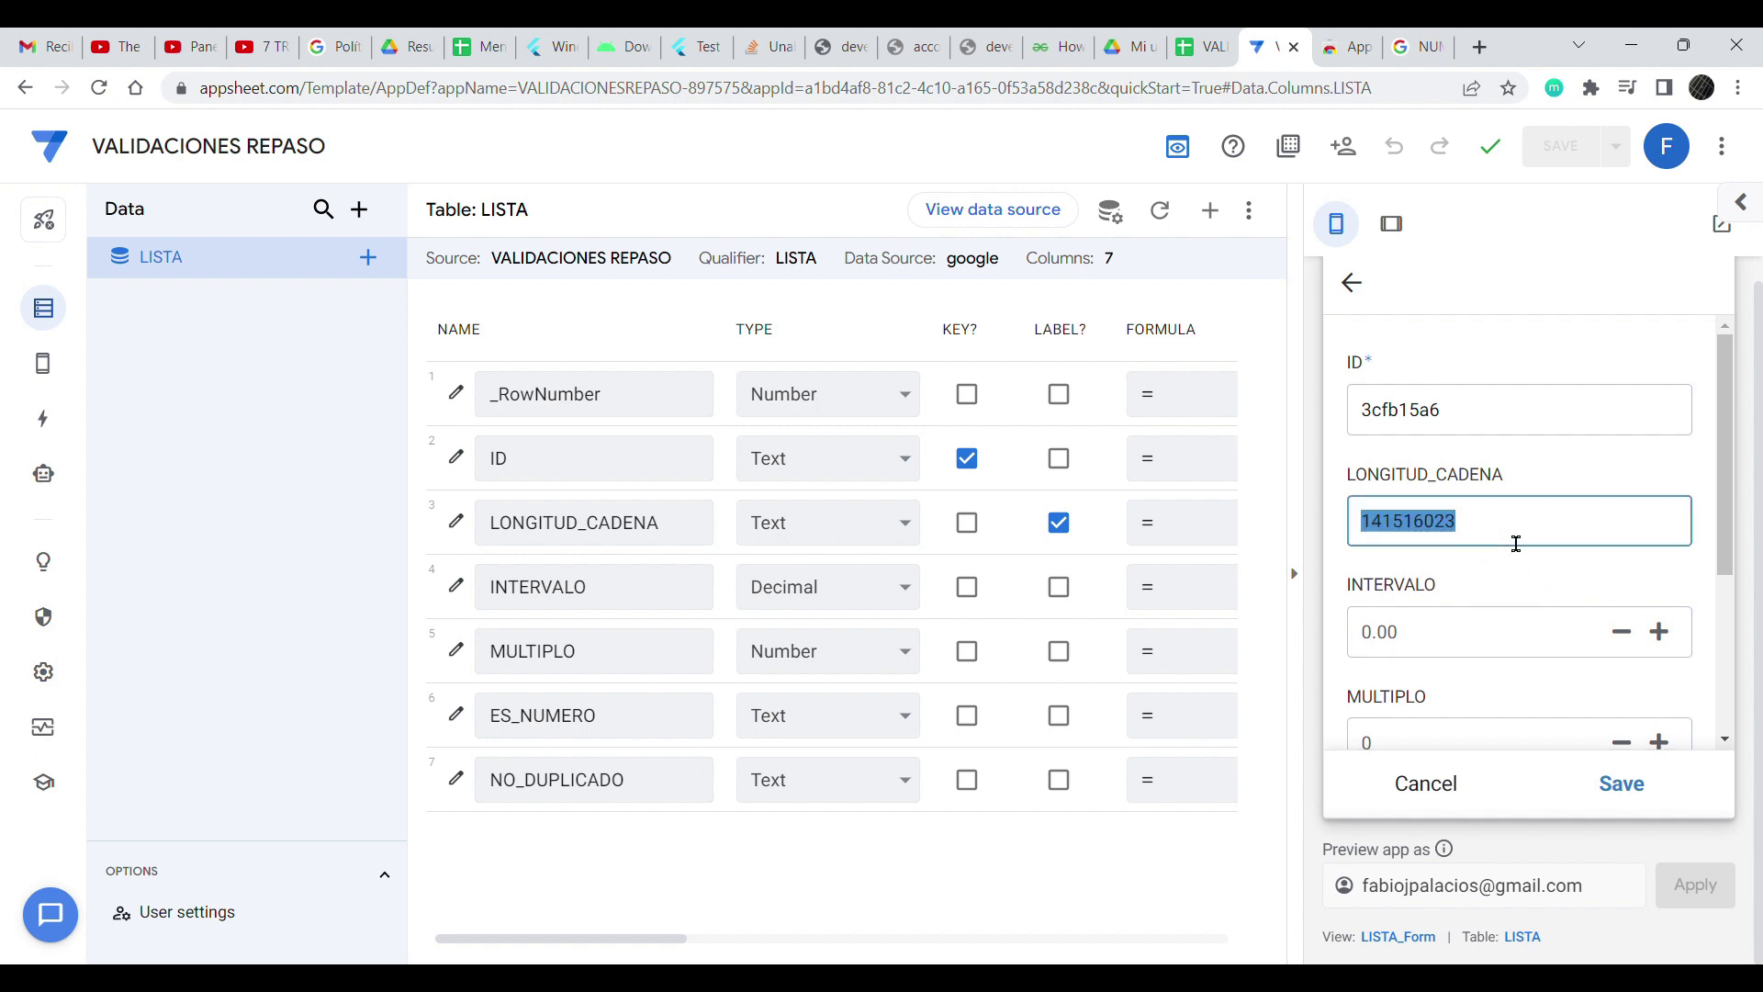
pyautogui.click(1520, 537)
pyautogui.write('7')
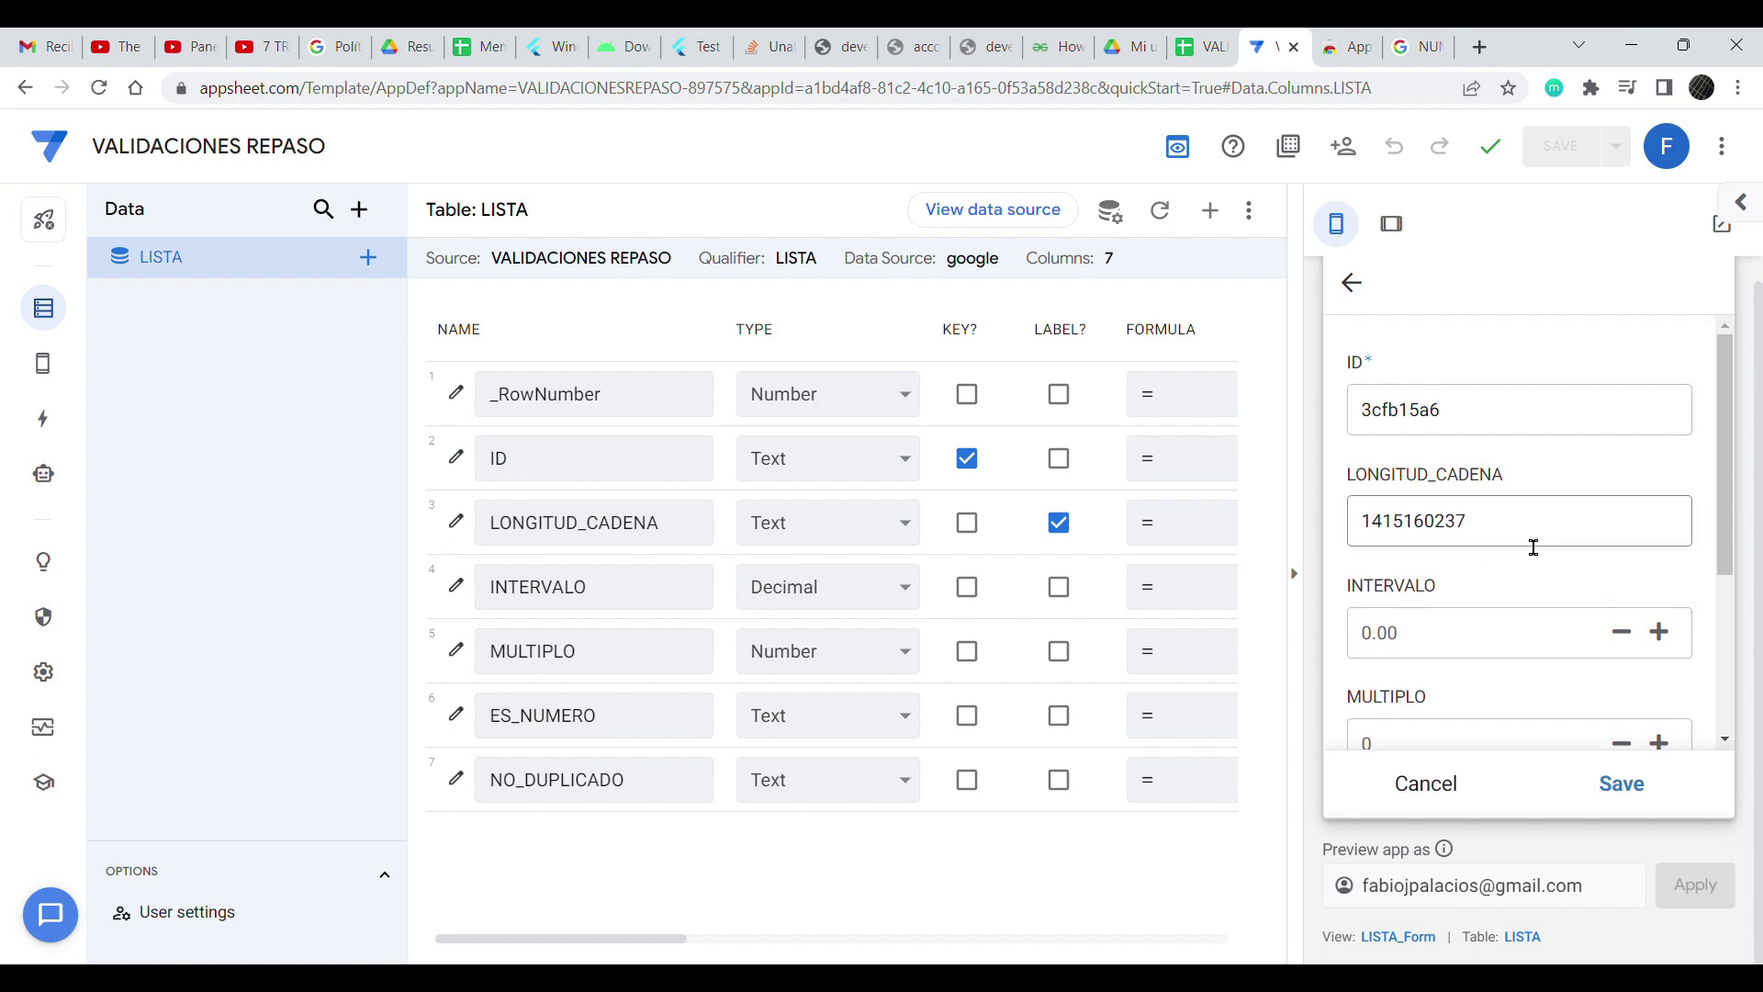
pyautogui.doubleClick(1534, 545)
pyautogui.click(1545, 540)
pyautogui.write('8')
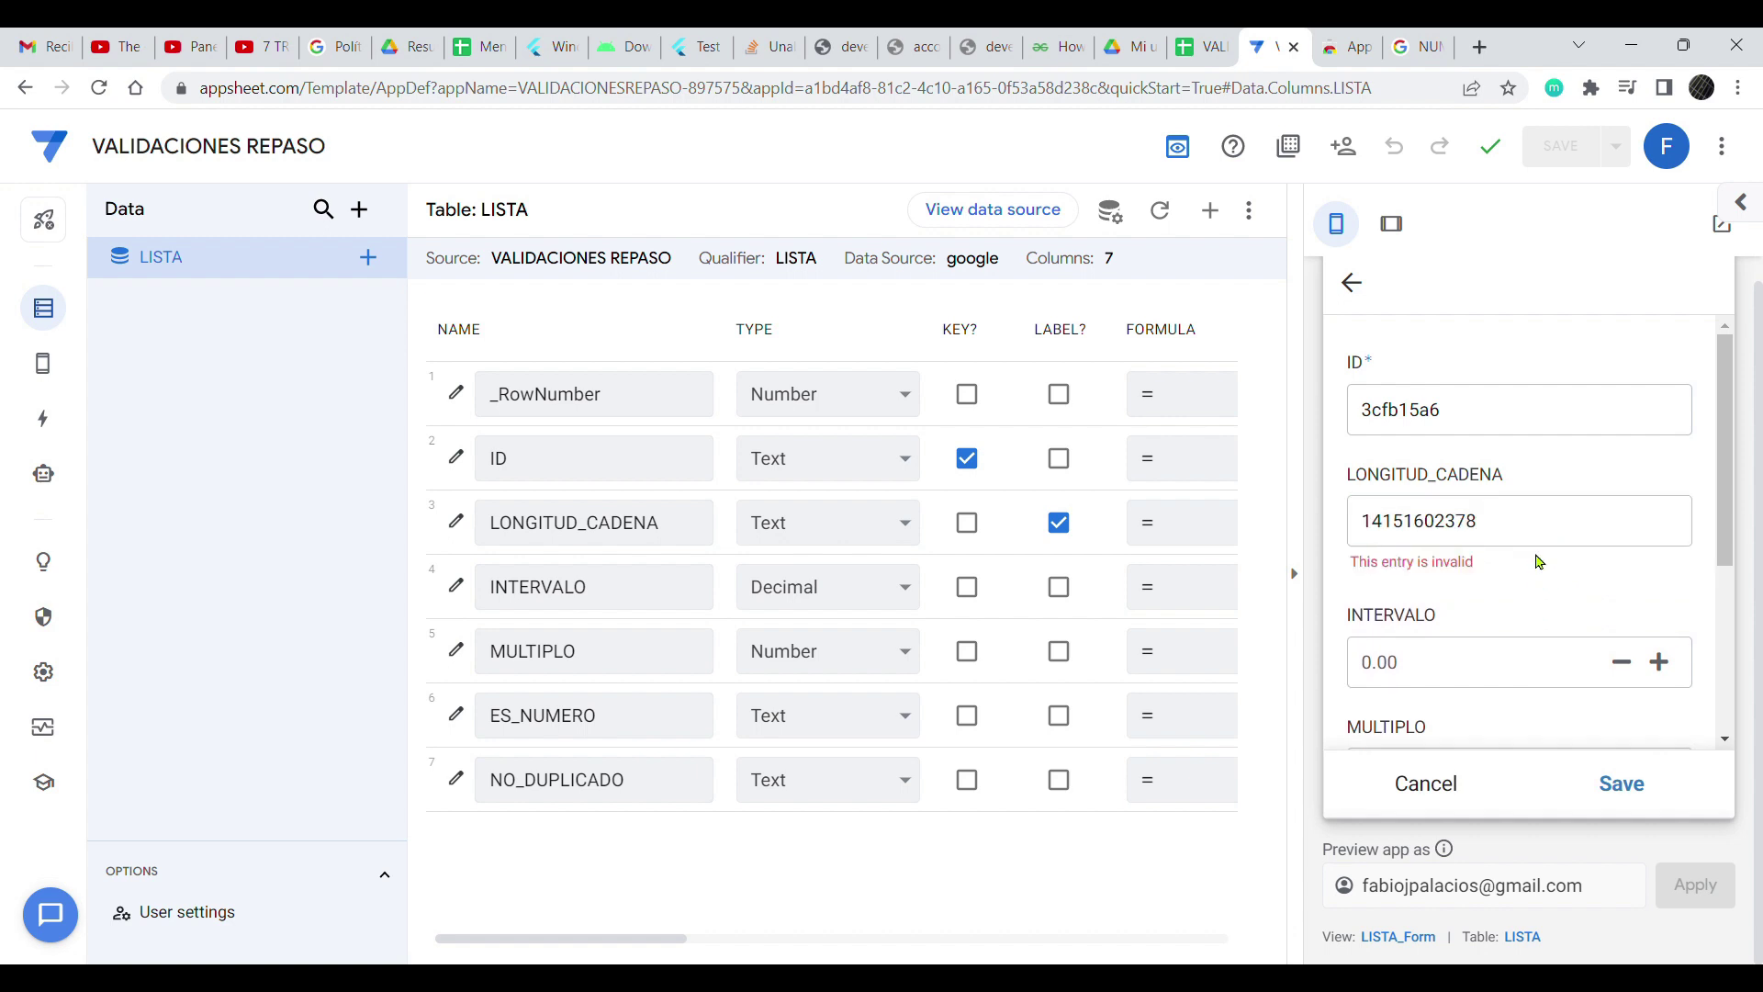
pyautogui.doubleClick(1570, 524)
pyautogui.click(1537, 531)
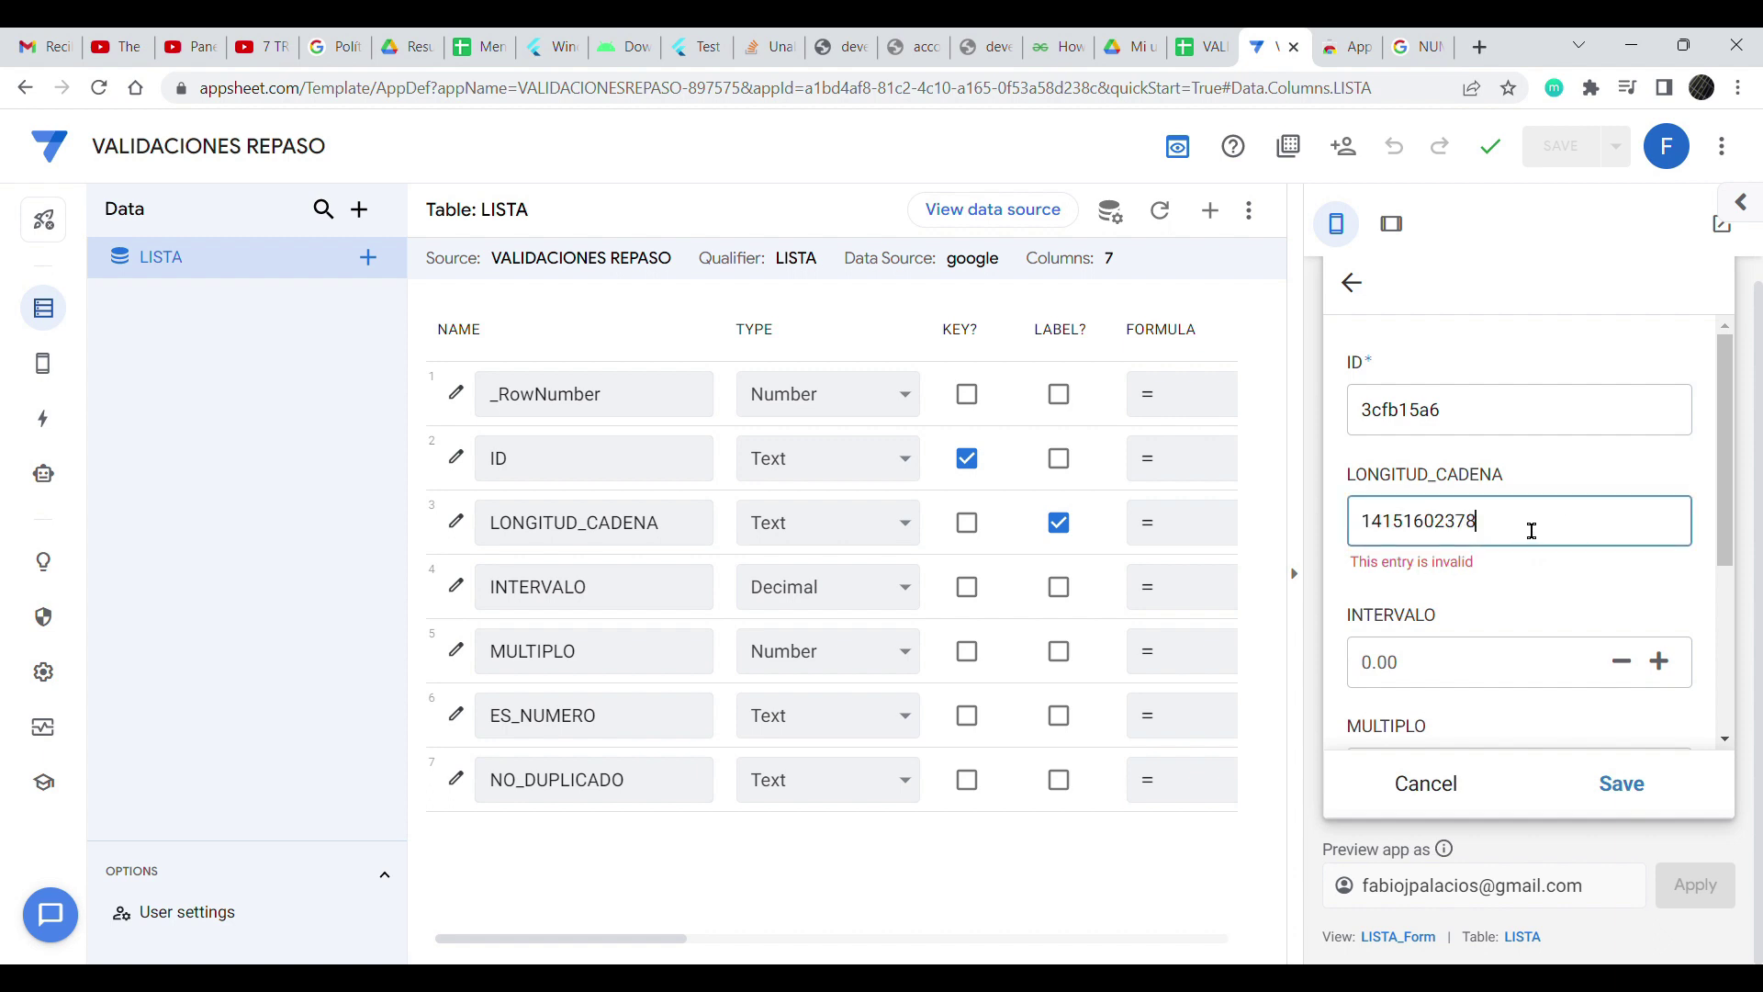
pyautogui.press('BackSpace')
# - Fill in the new record with INTERVALO 180, MULTIPLO 25 and ES_NUMERO 1483
pyautogui.click(1473, 646)
pyautogui.write('180')
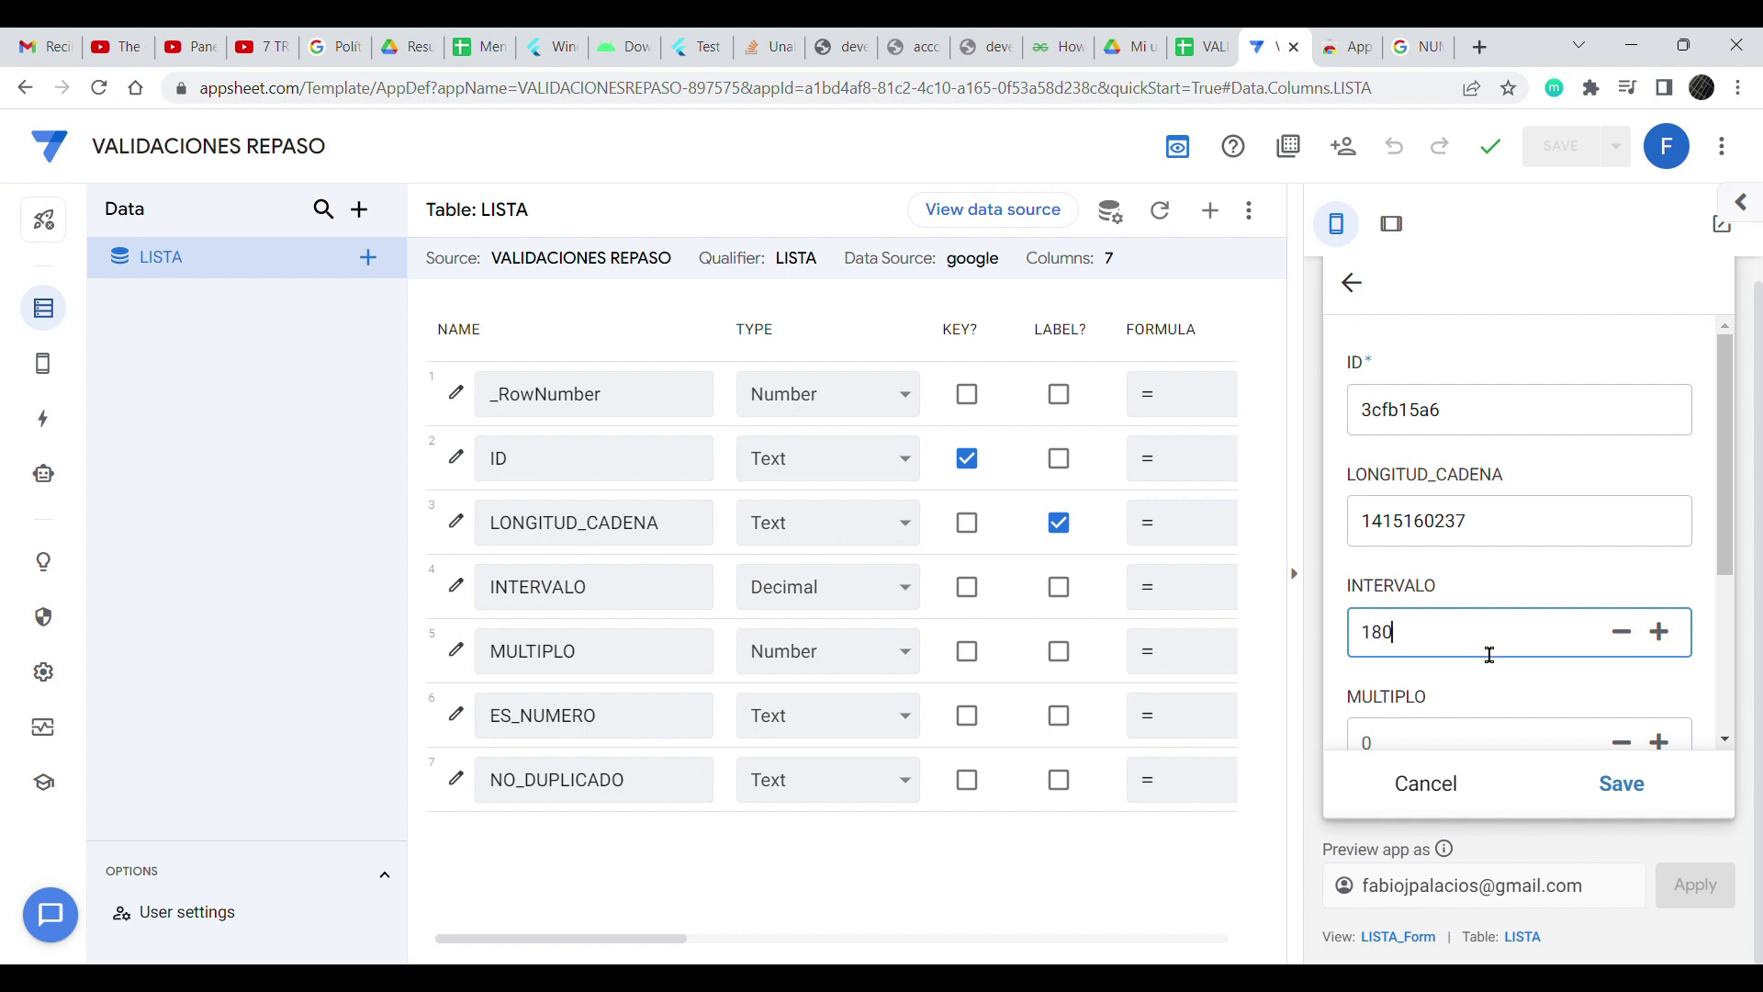
pyautogui.scroll(-1, 1488, 684)
pyautogui.click(1438, 652)
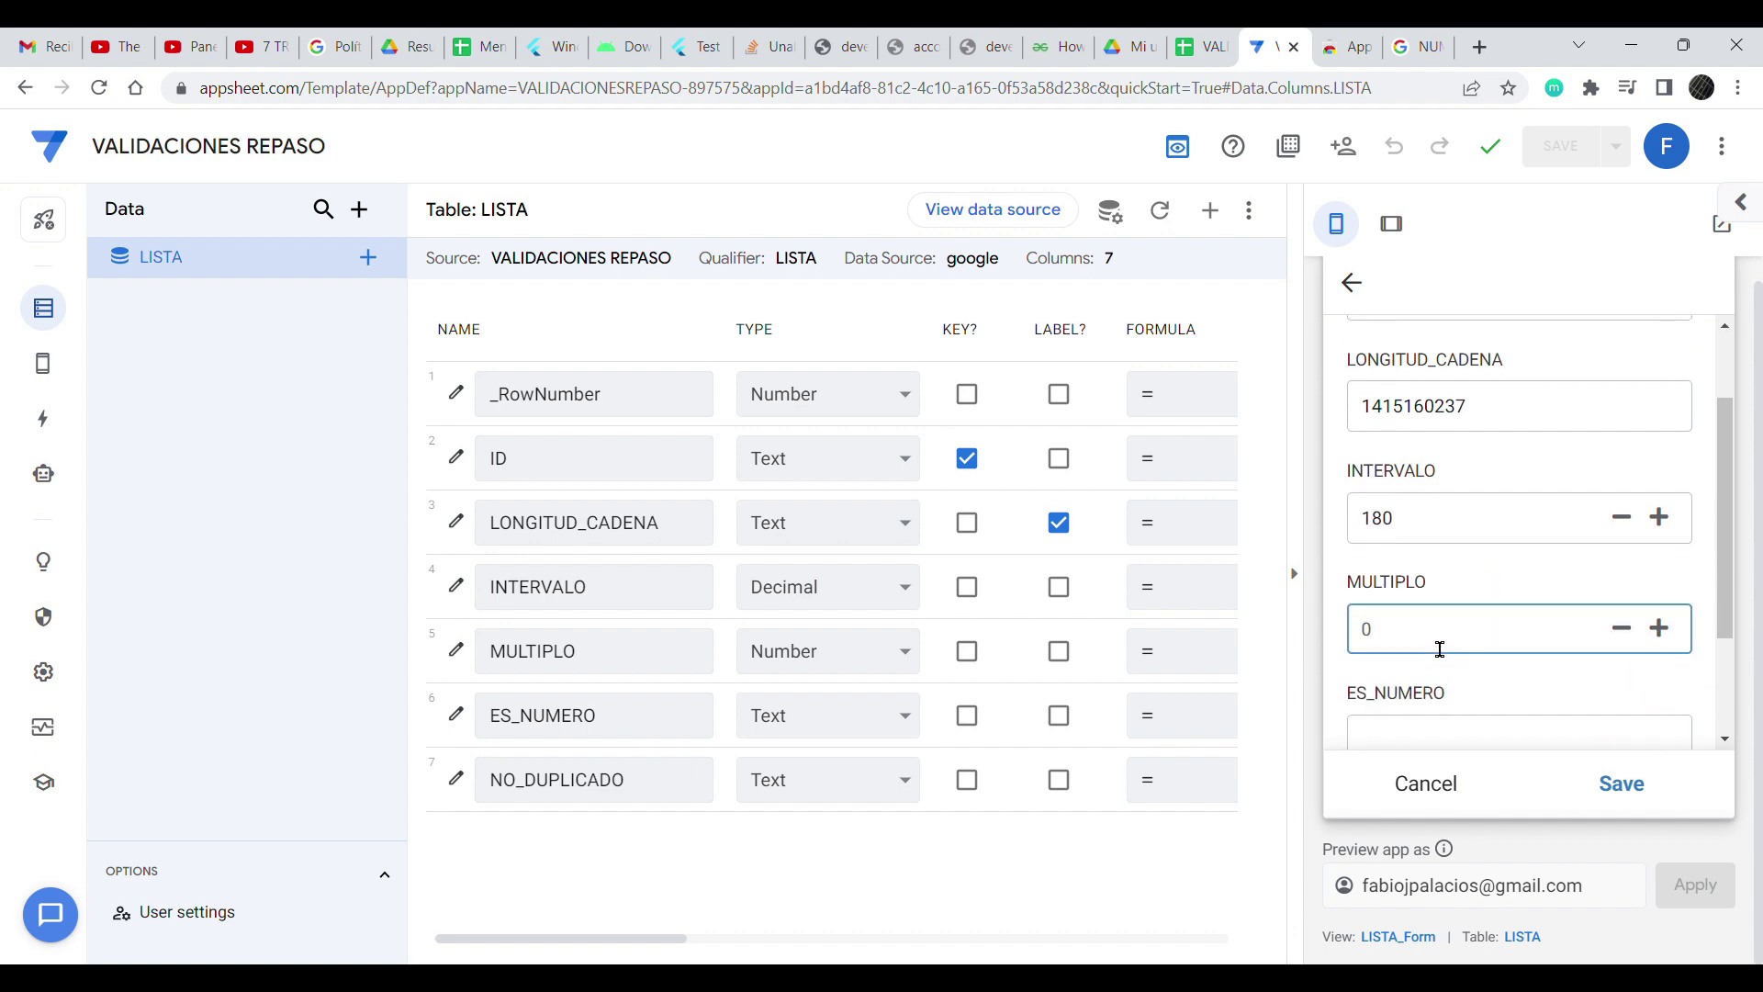
pyautogui.write('25')
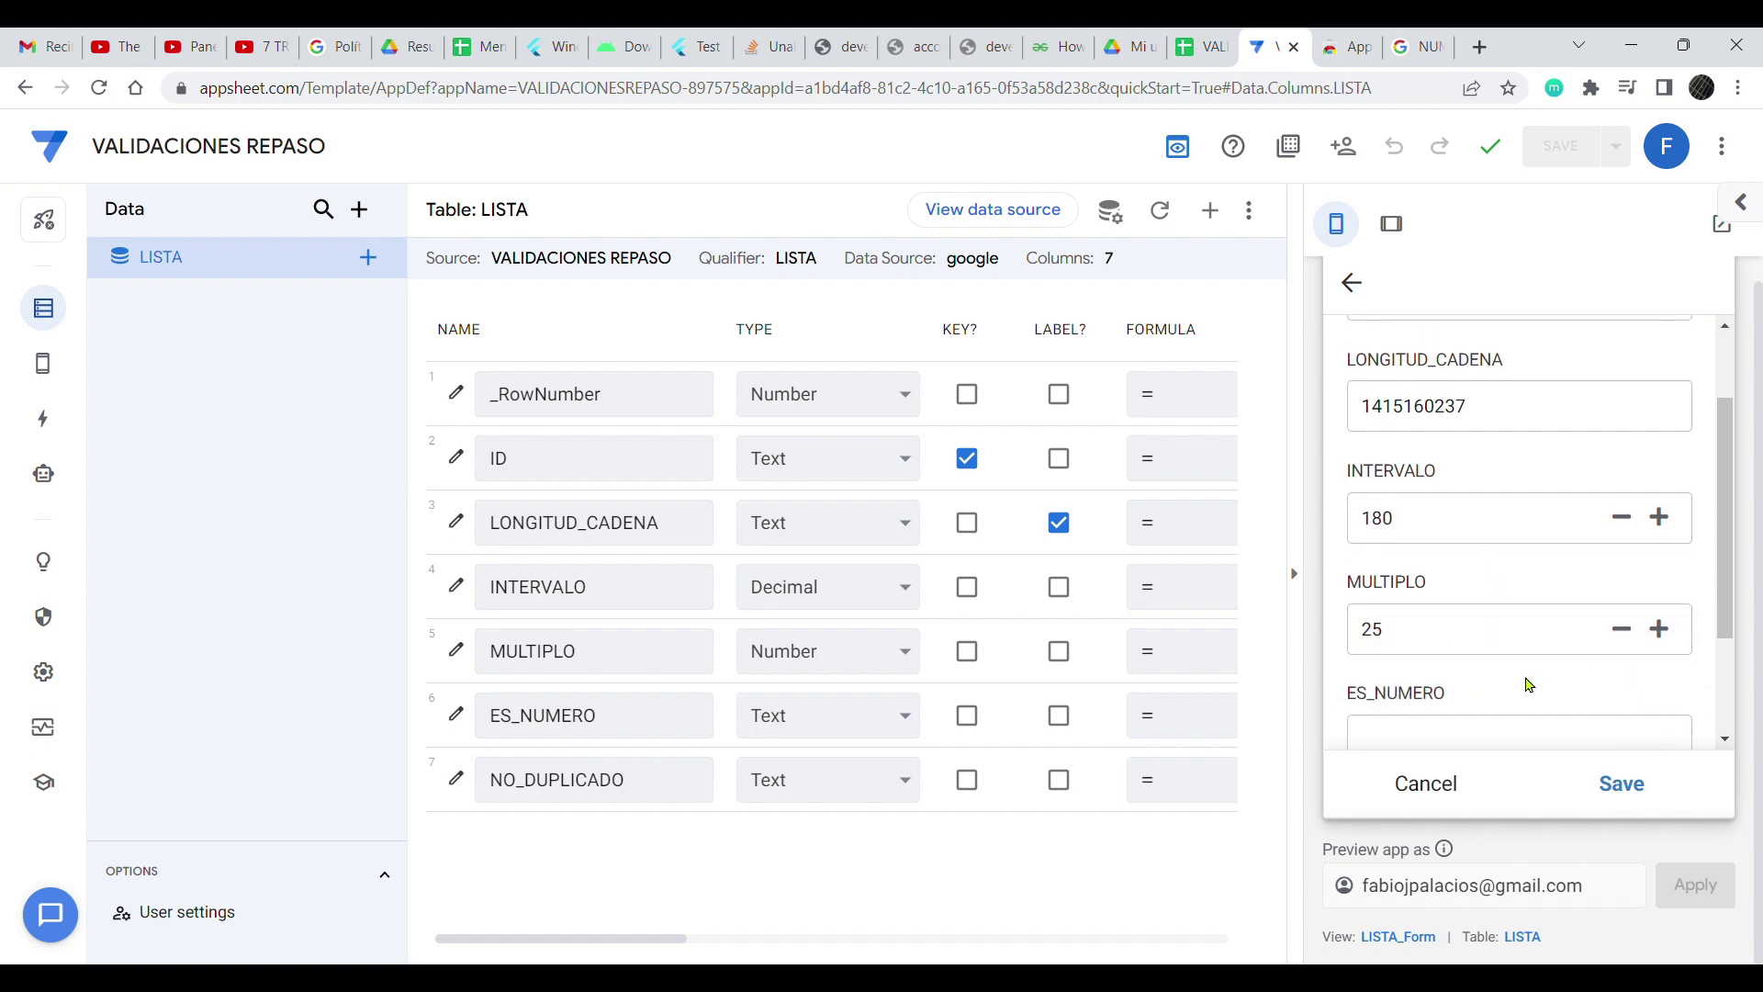
pyautogui.scroll(-2, 1470, 634)
pyautogui.click(1456, 598)
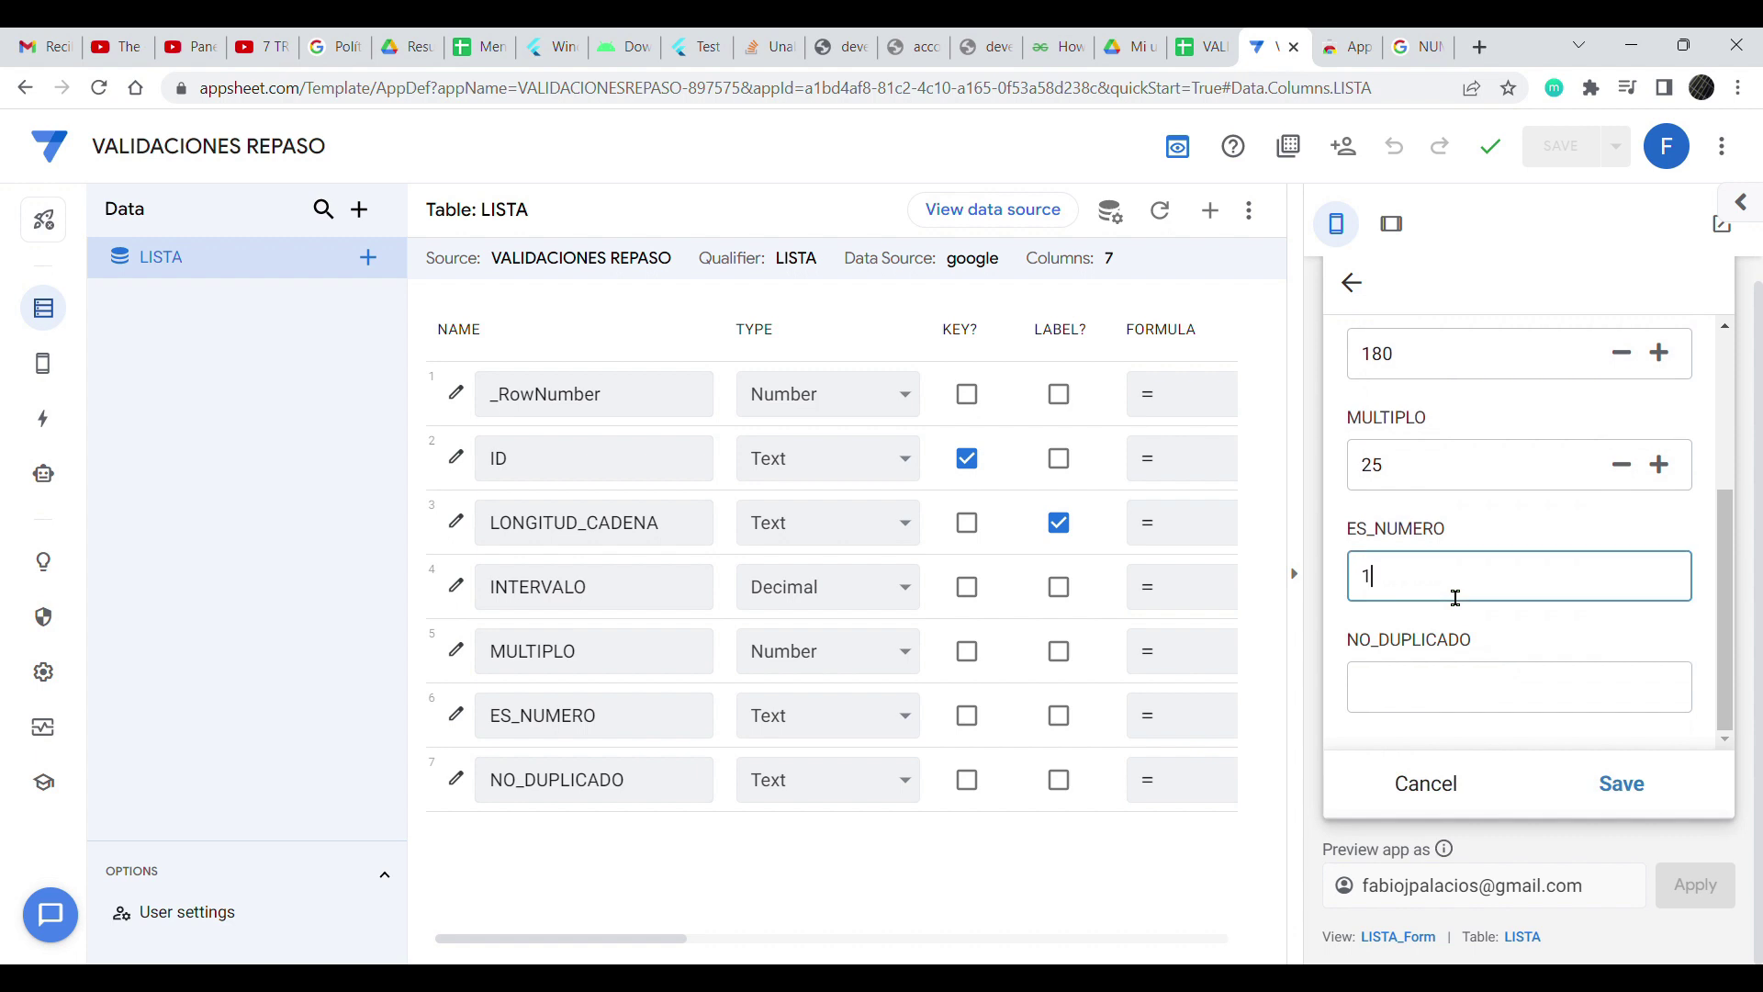
# - Enter the non-duplicate value A5 in NO_DUPLICADO to test the validation
pyautogui.click(1469, 691)
pyautogui.write('A5')
pyautogui.click(1549, 738)
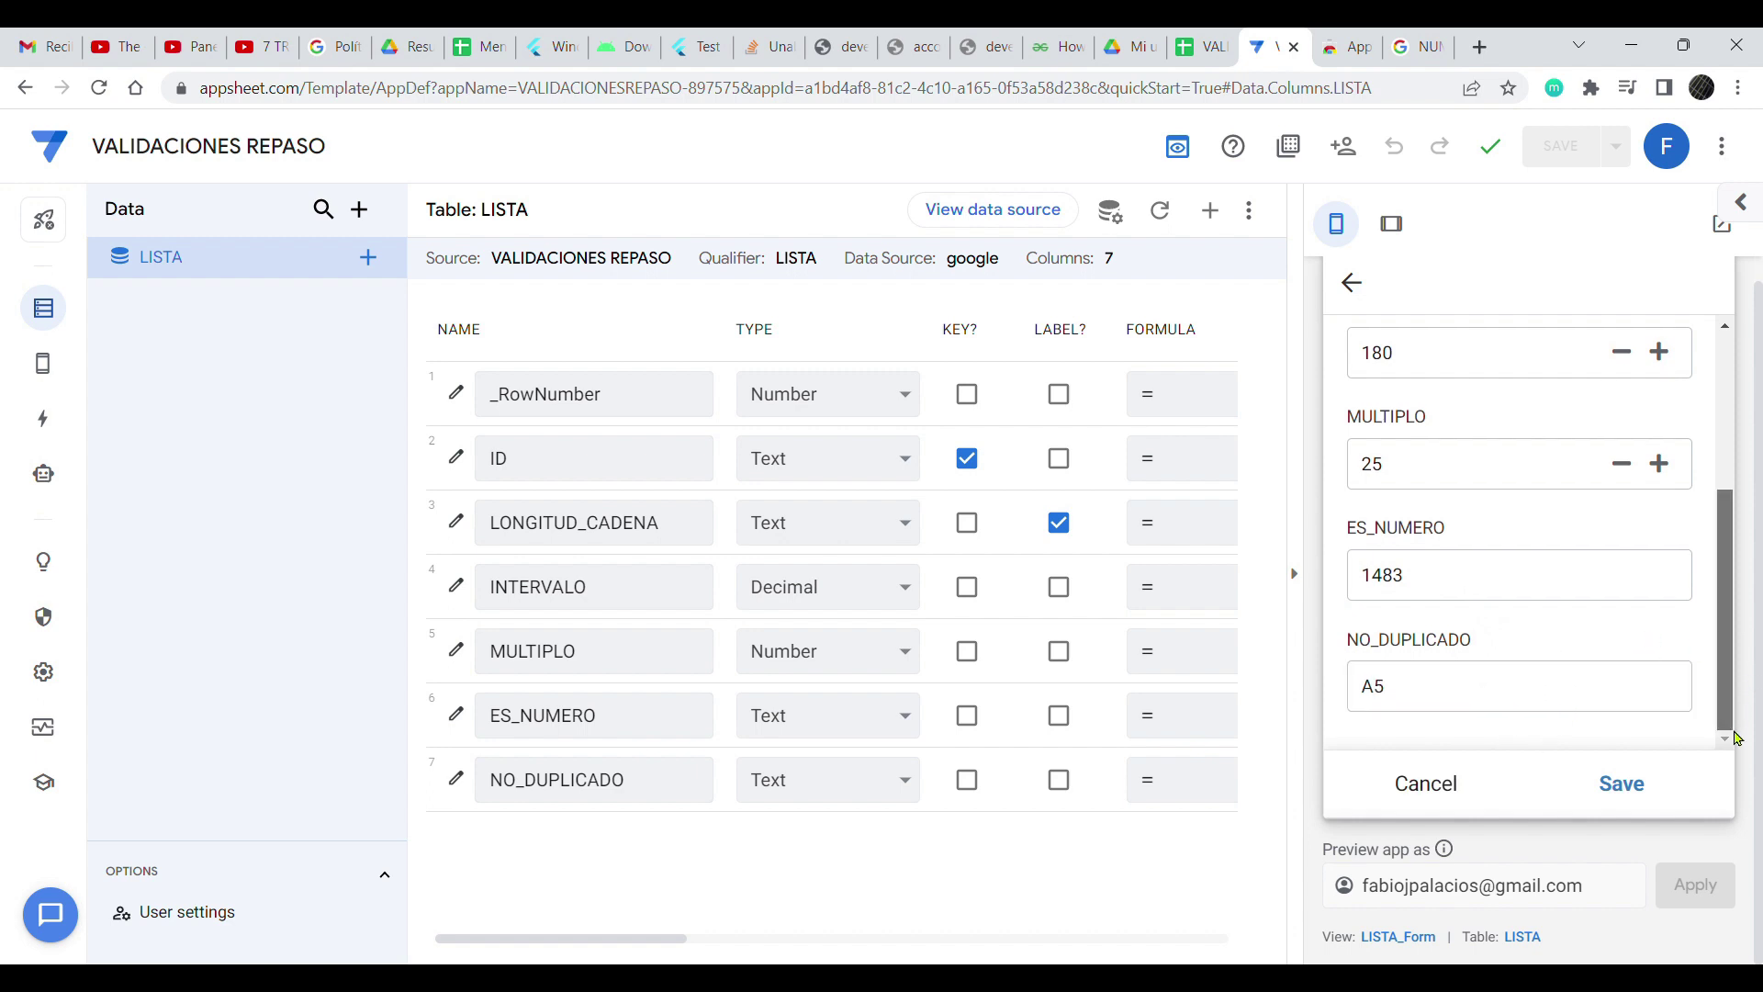
# - Change NO_DUPLICADO to the already existing value A7 and check the field's validation
pyautogui.doubleClick(1449, 705)
pyautogui.click(1441, 699)
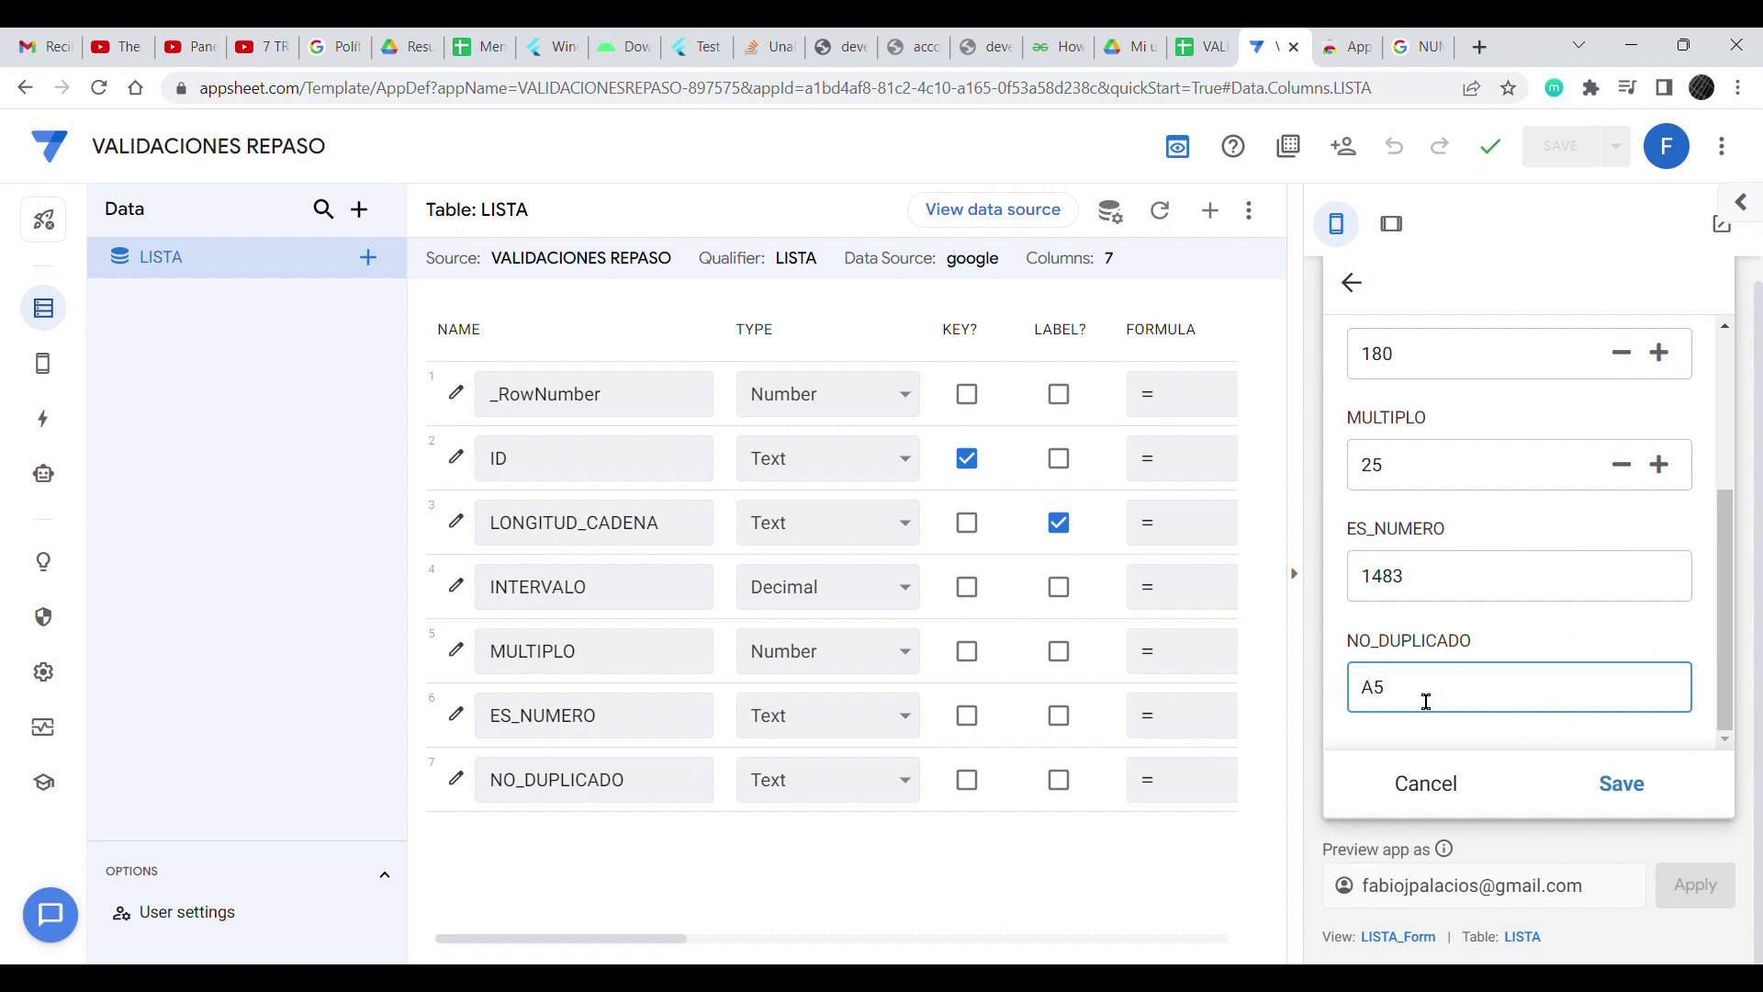
pyautogui.write('7')
pyautogui.click(1513, 740)
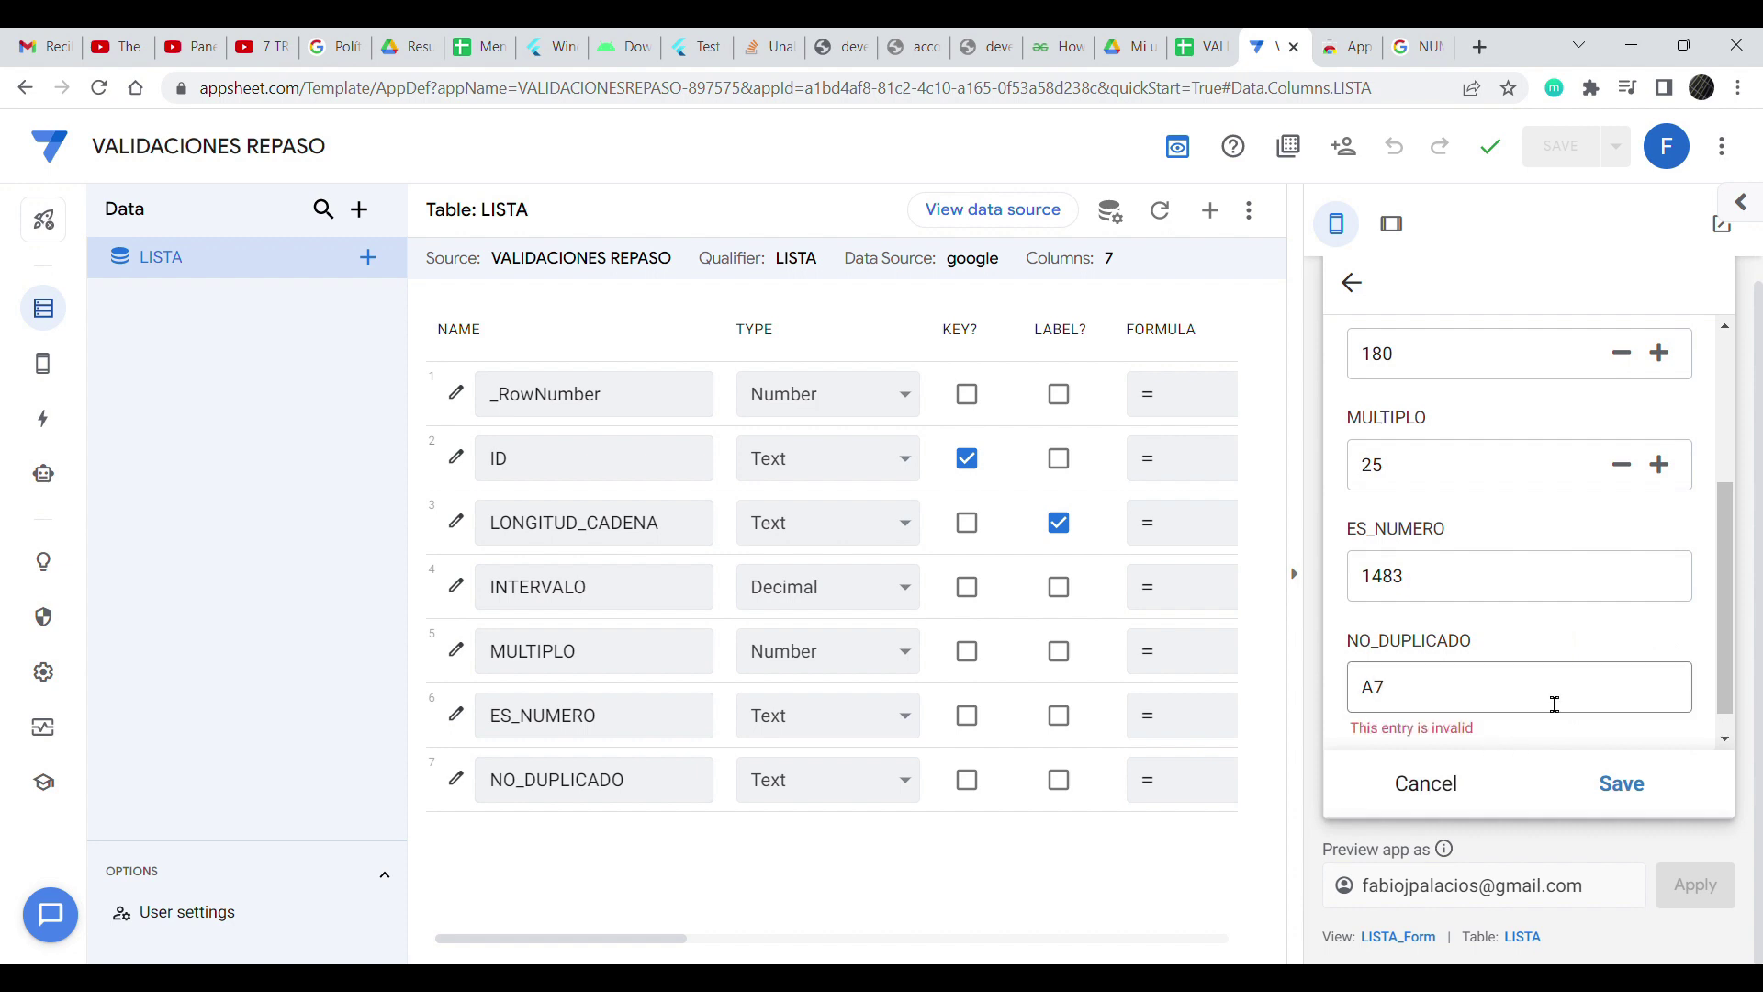
pyautogui.scroll(-1, 1414, 709)
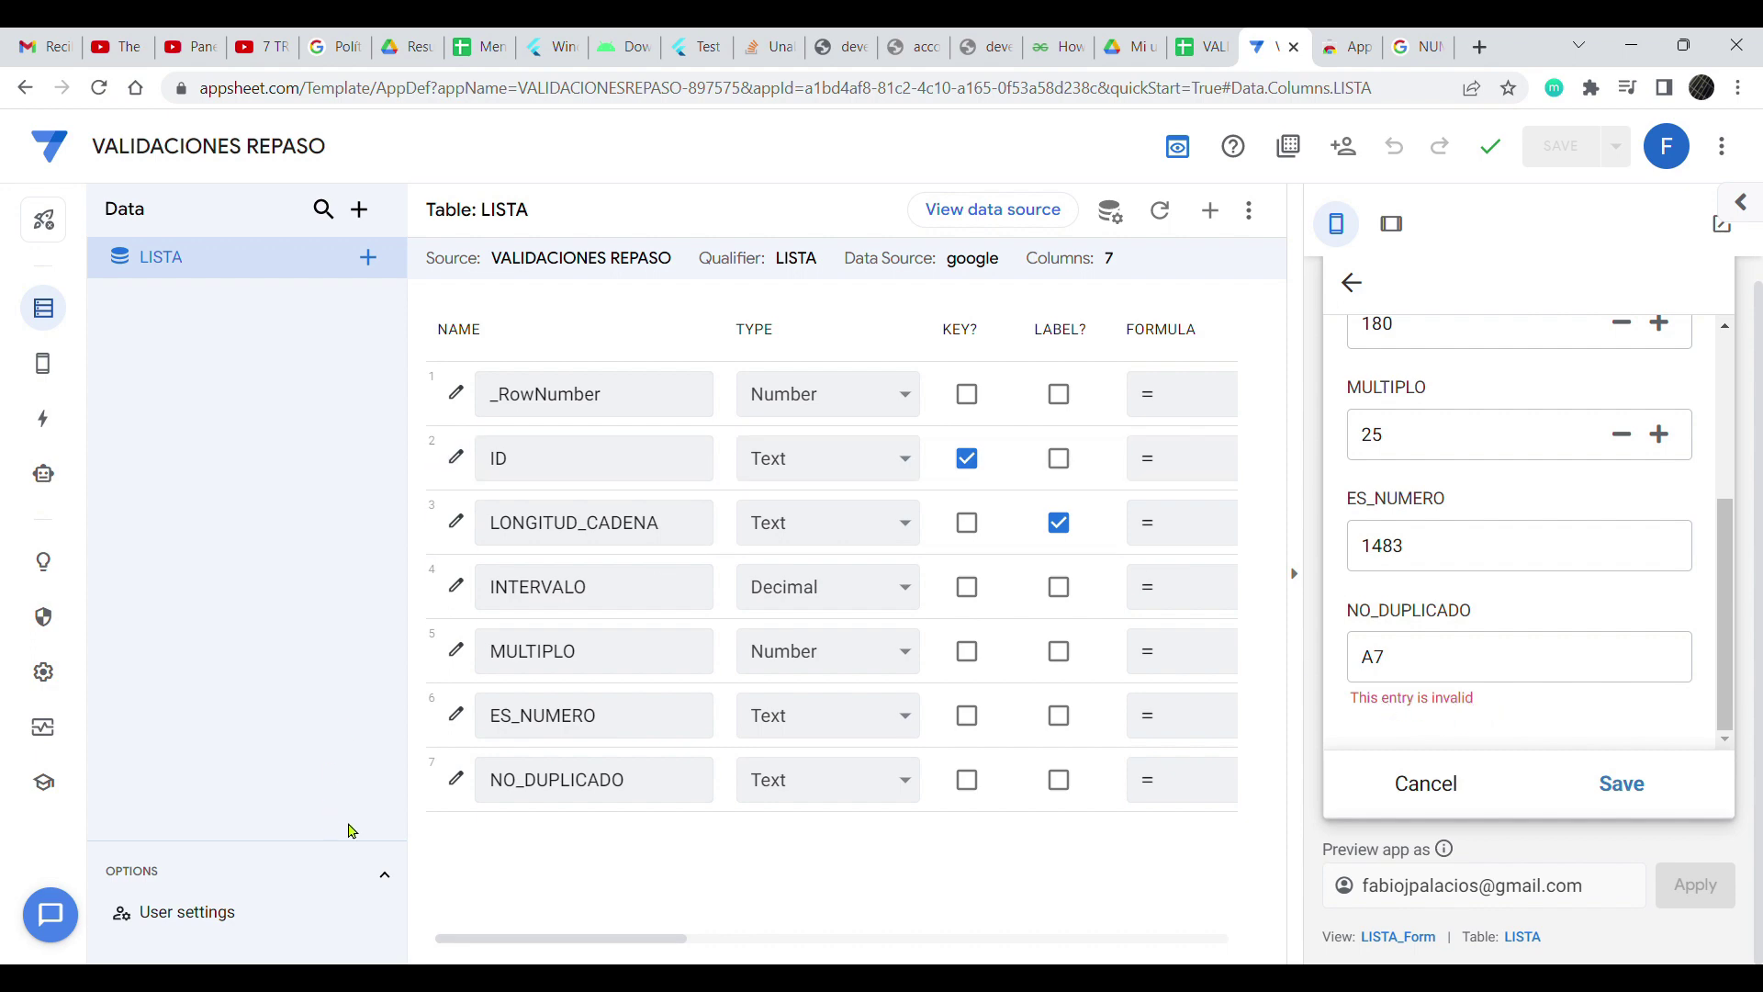
# - Open the NO_DUPLICADO column's settings and expand its data validity options
pyautogui.click(457, 787)
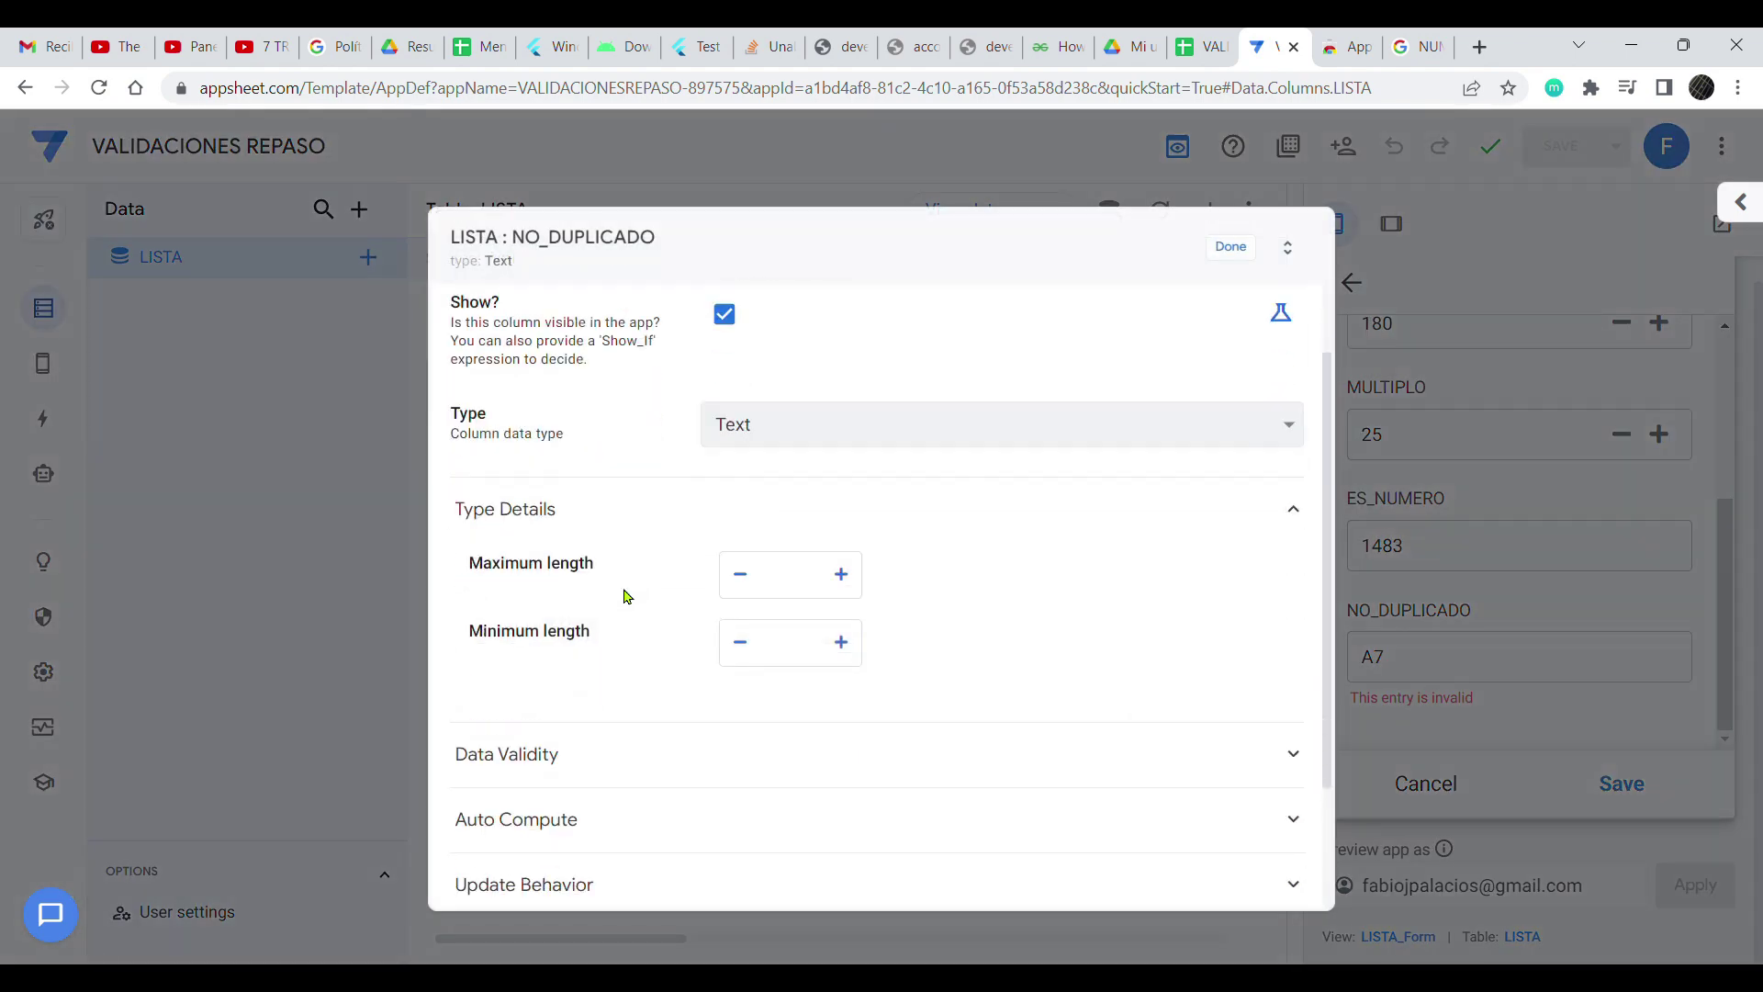
pyautogui.scroll(-2, 622, 594)
pyautogui.click(511, 651)
pyautogui.click(531, 666)
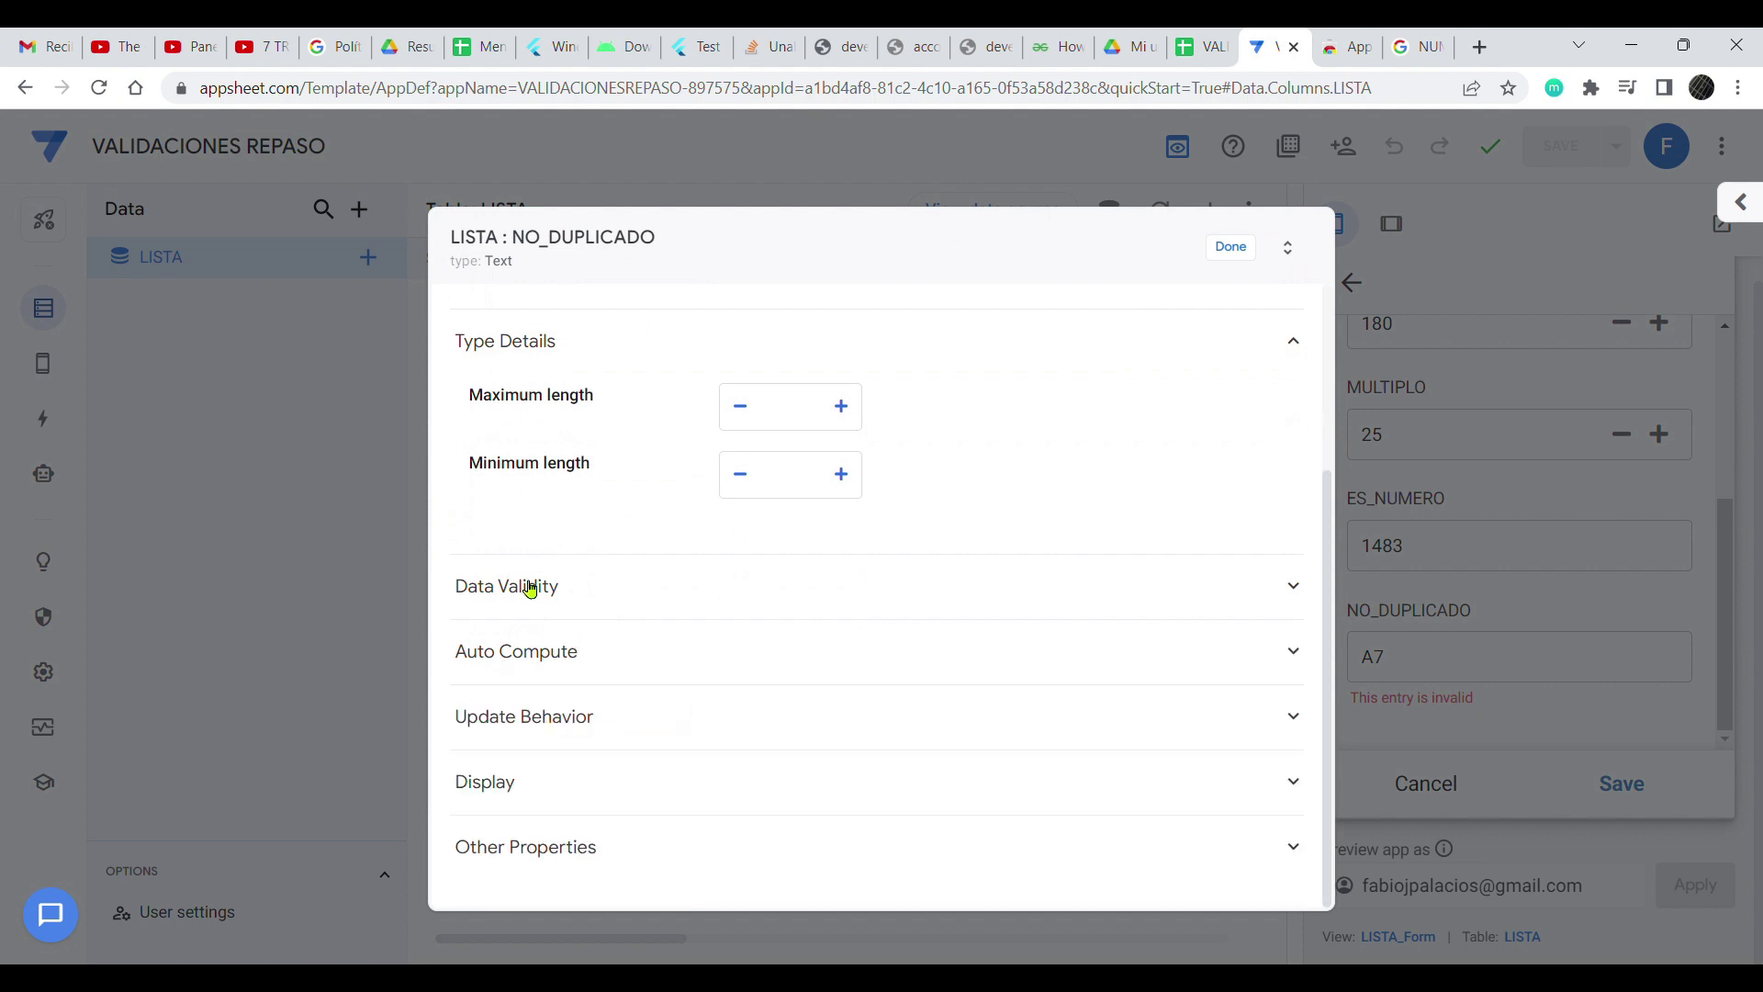
pyautogui.click(529, 595)
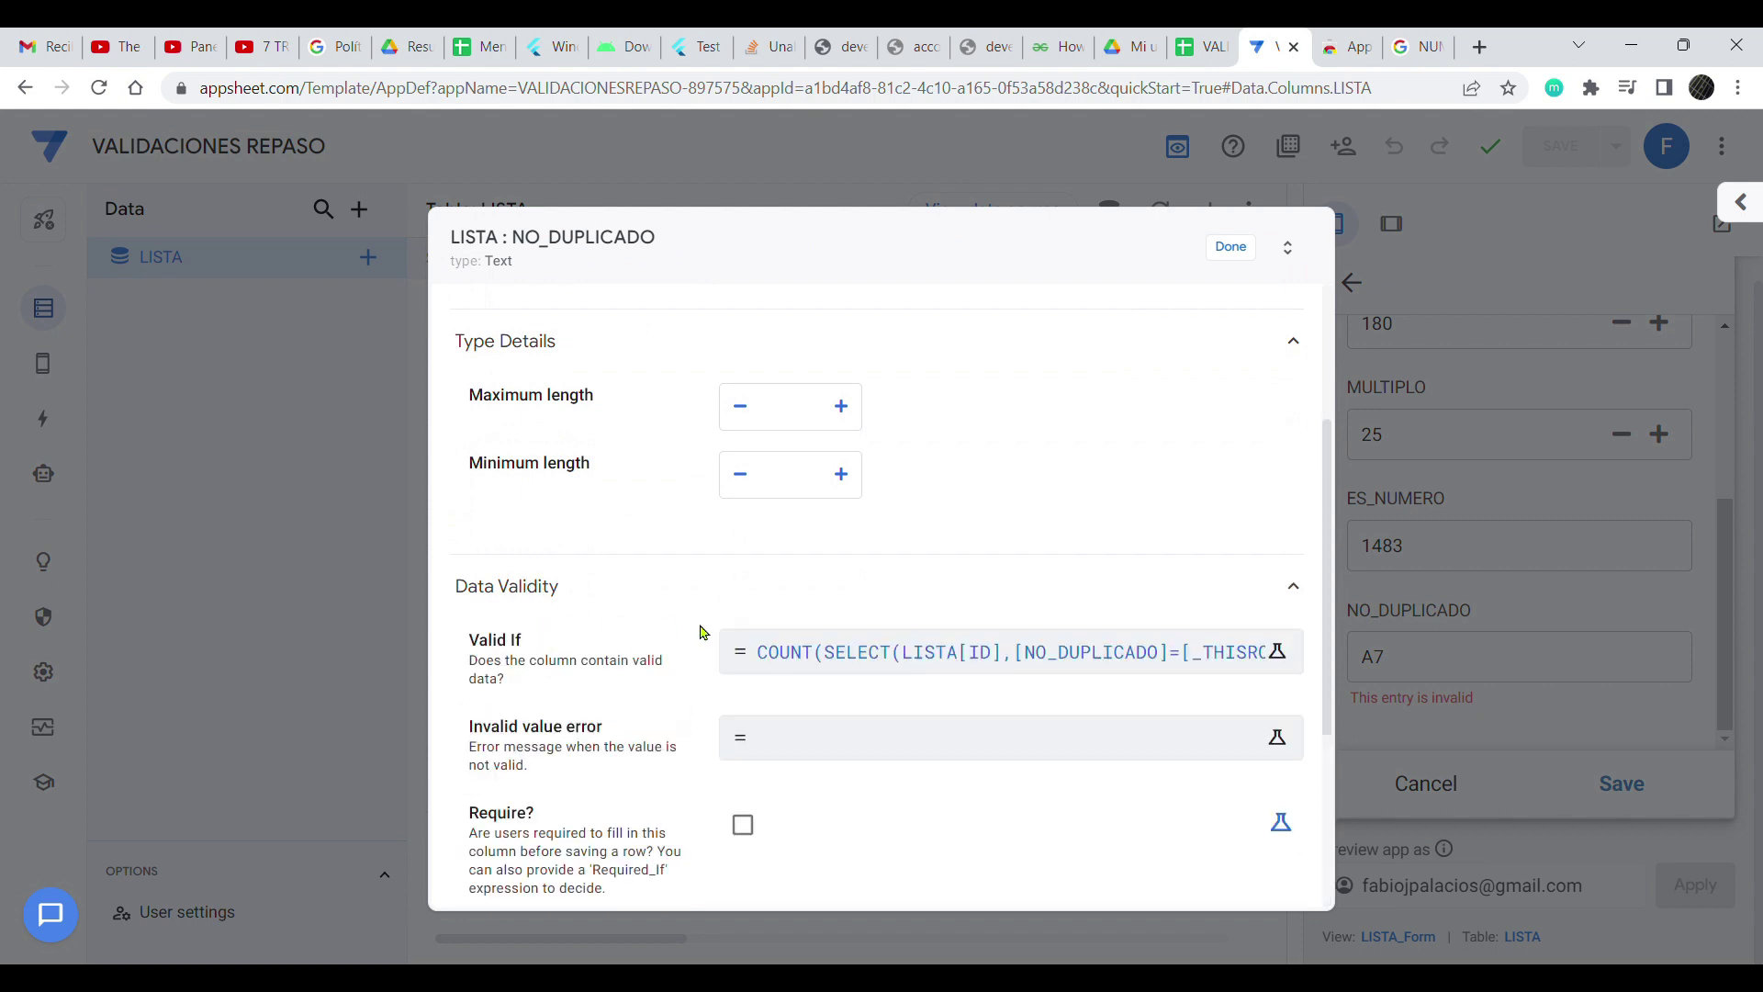
# - Set NO_DUPLICADO's invalid value error to "YA EXISTE ESTE VALOR EN LA BASE DE DATOS. CORRIJA EL VALOR" and save the app
pyautogui.click(866, 736)
pyautogui.write('"')
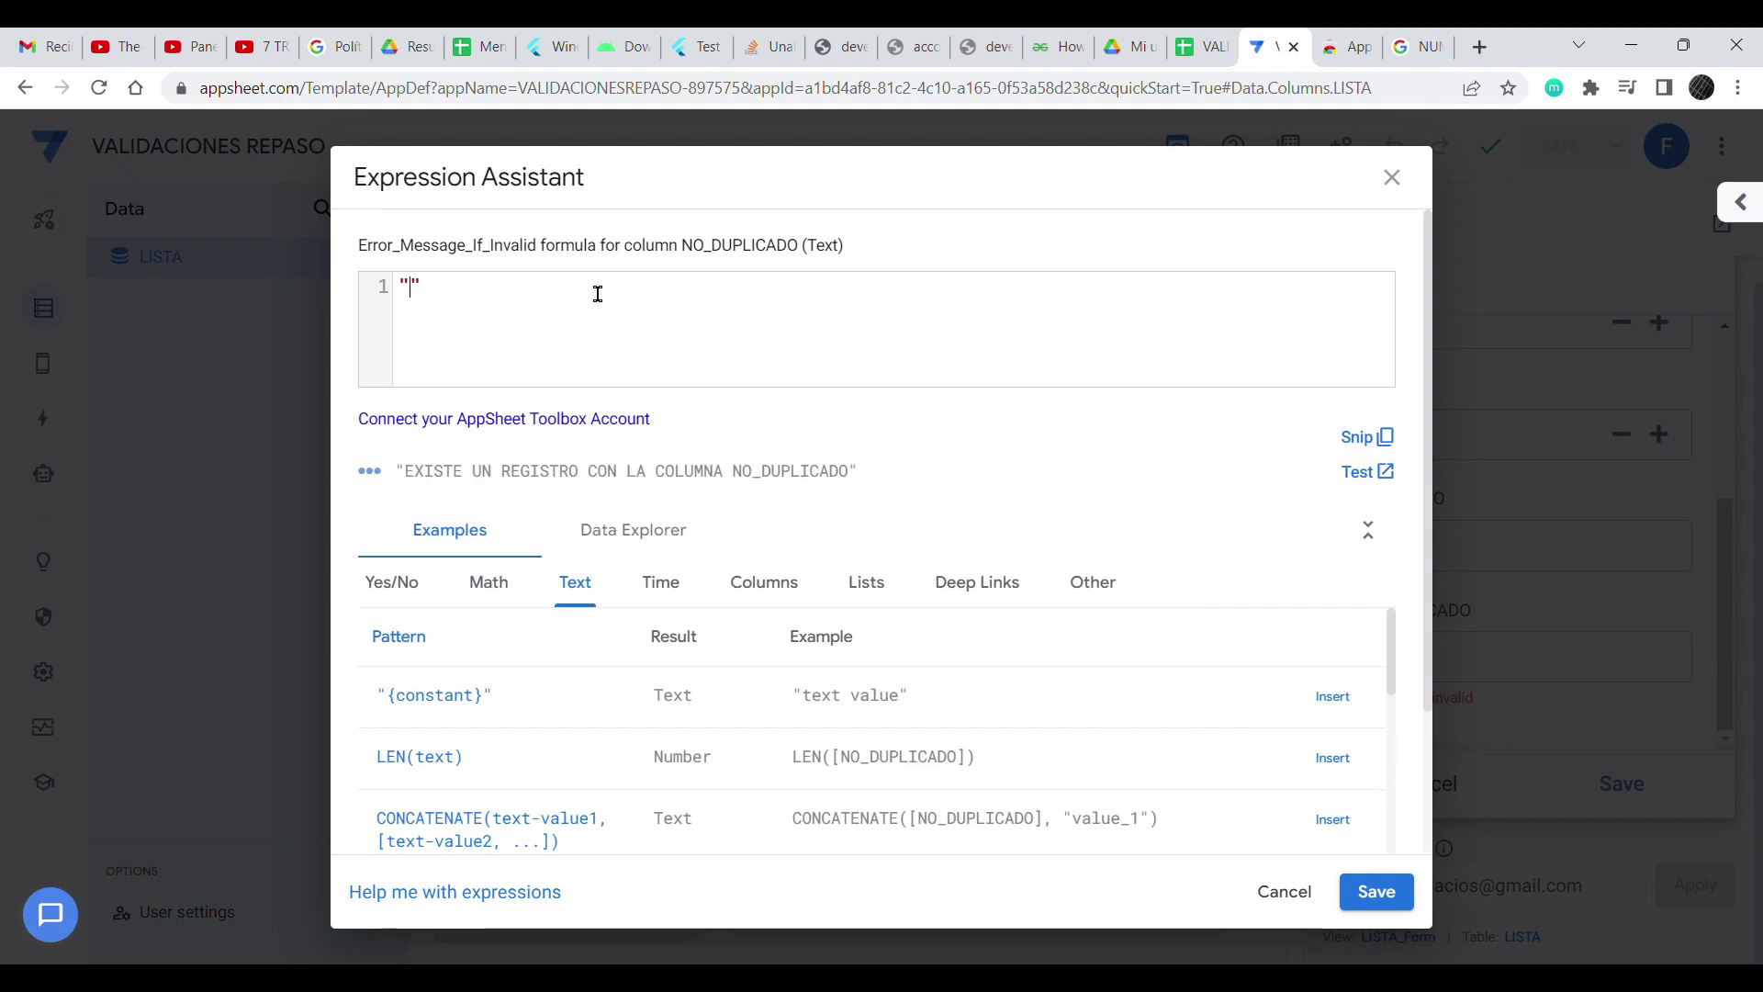
pyautogui.write('YA EXISTE ESTE VALOR')
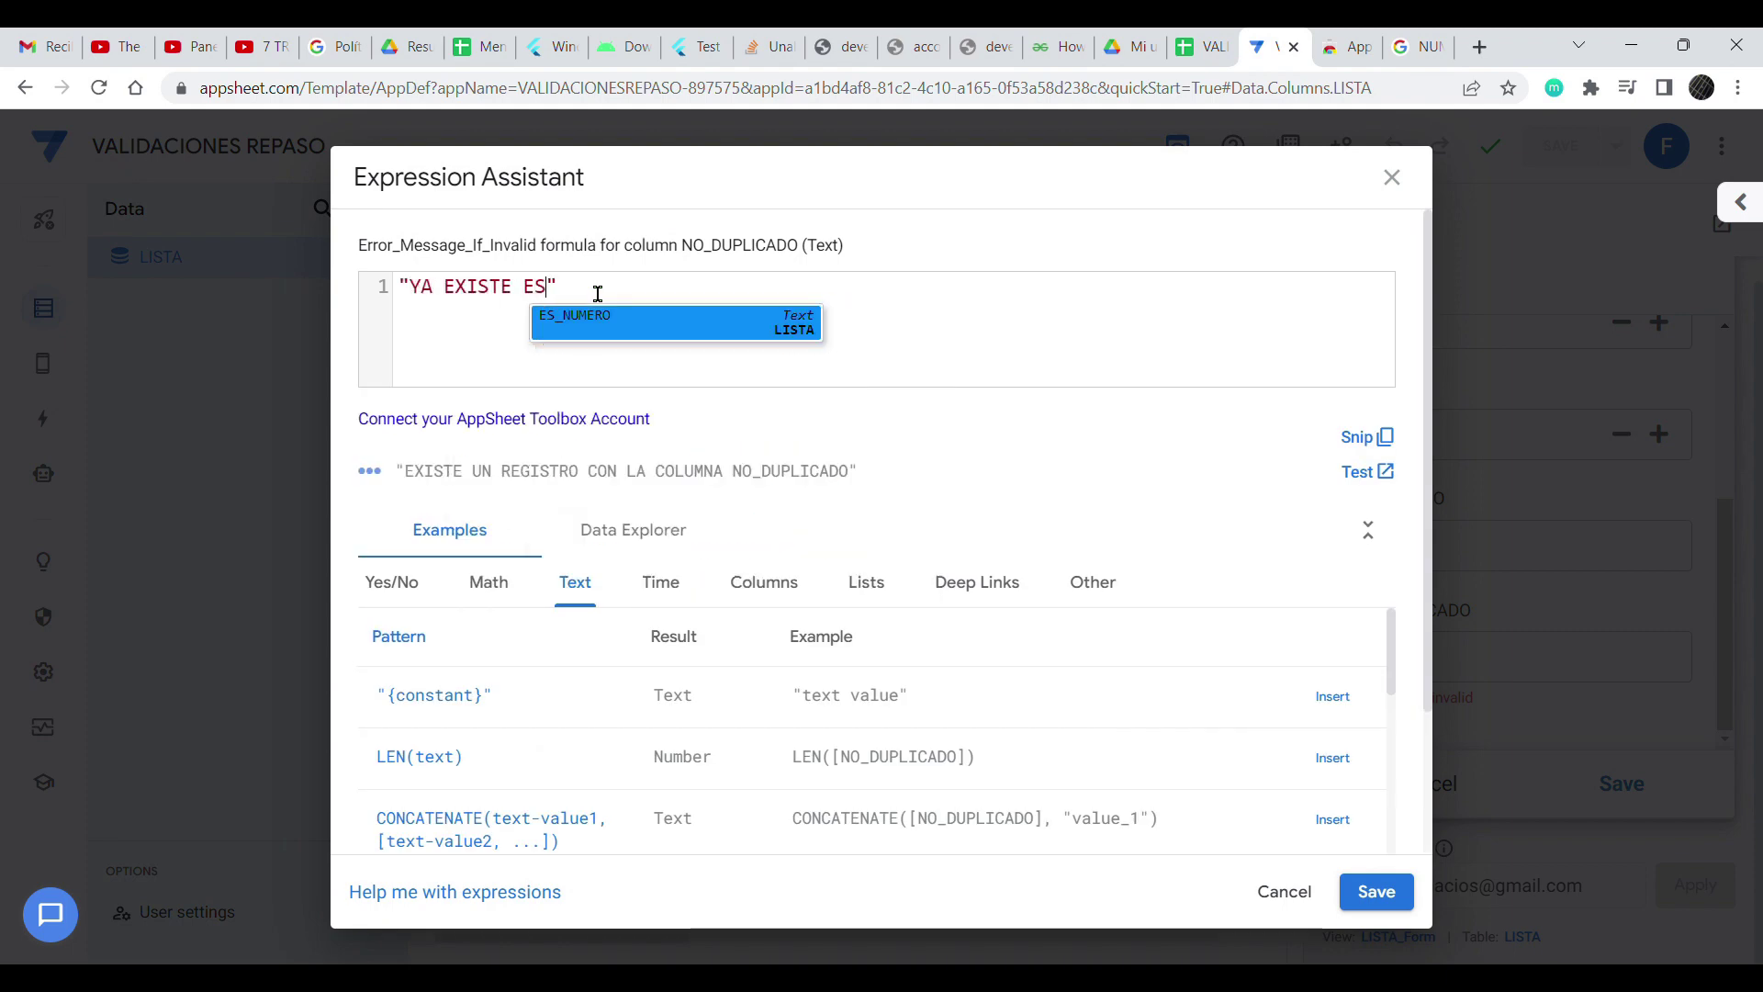
pyautogui.write(' EN LA BAS')
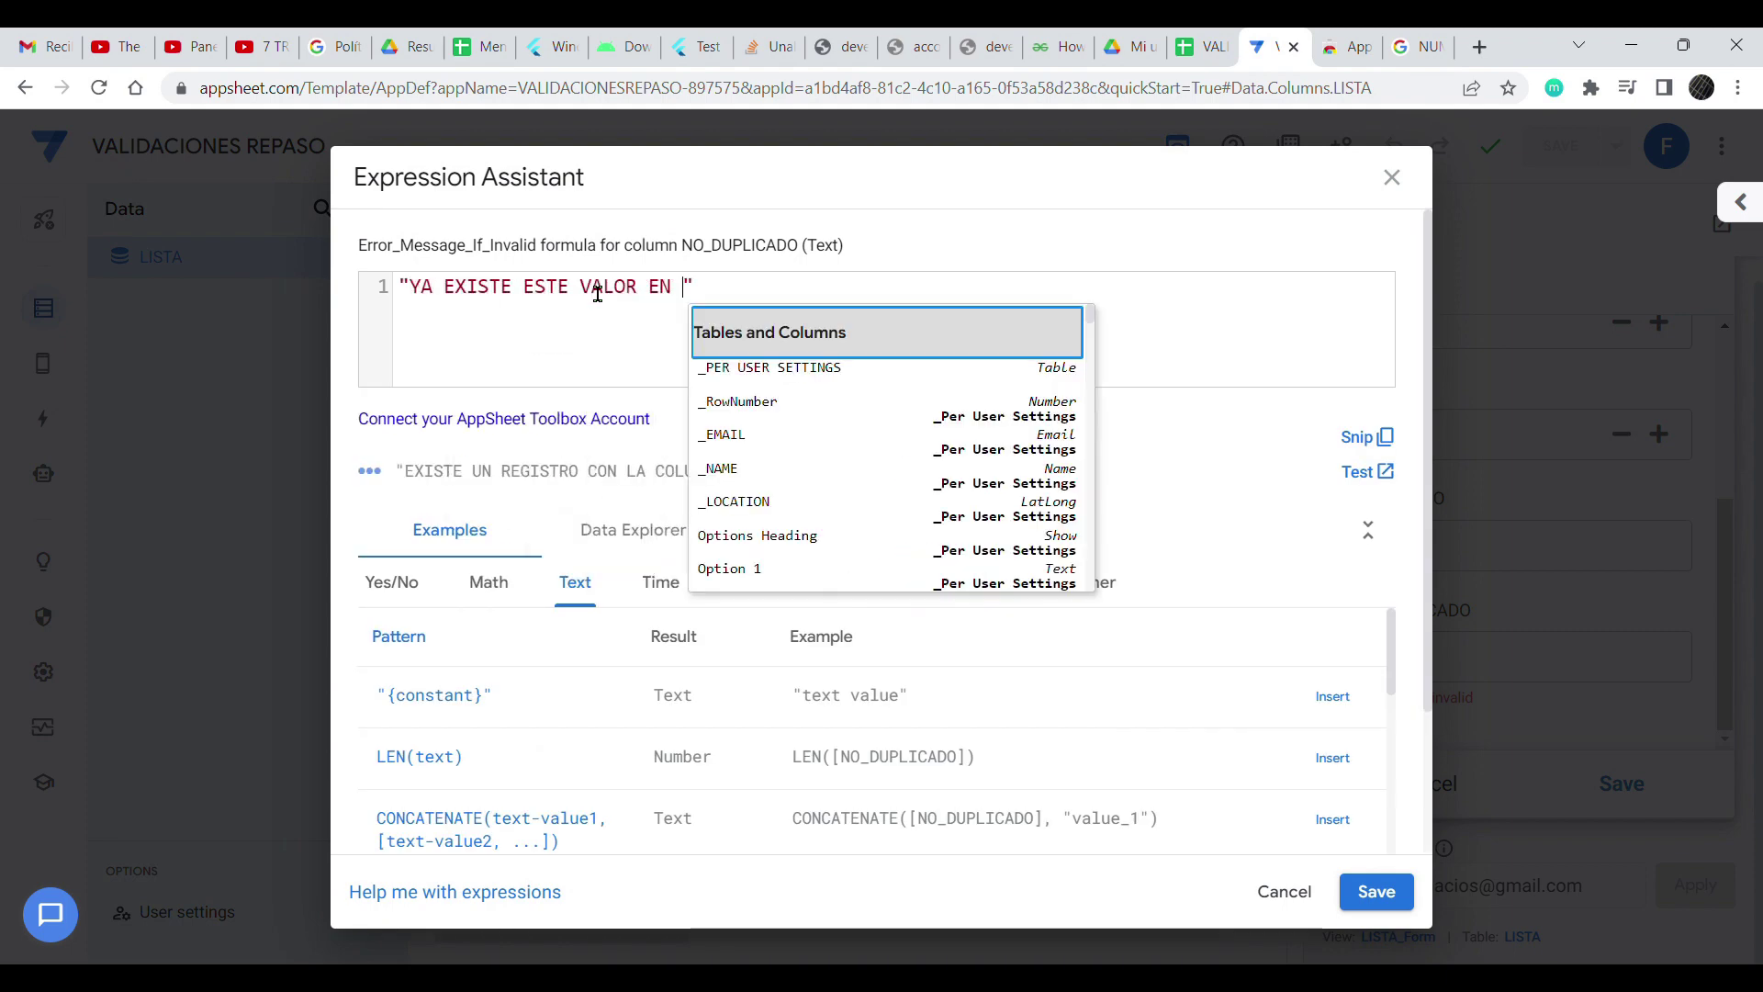
pyautogui.write('E DE DATOS.')
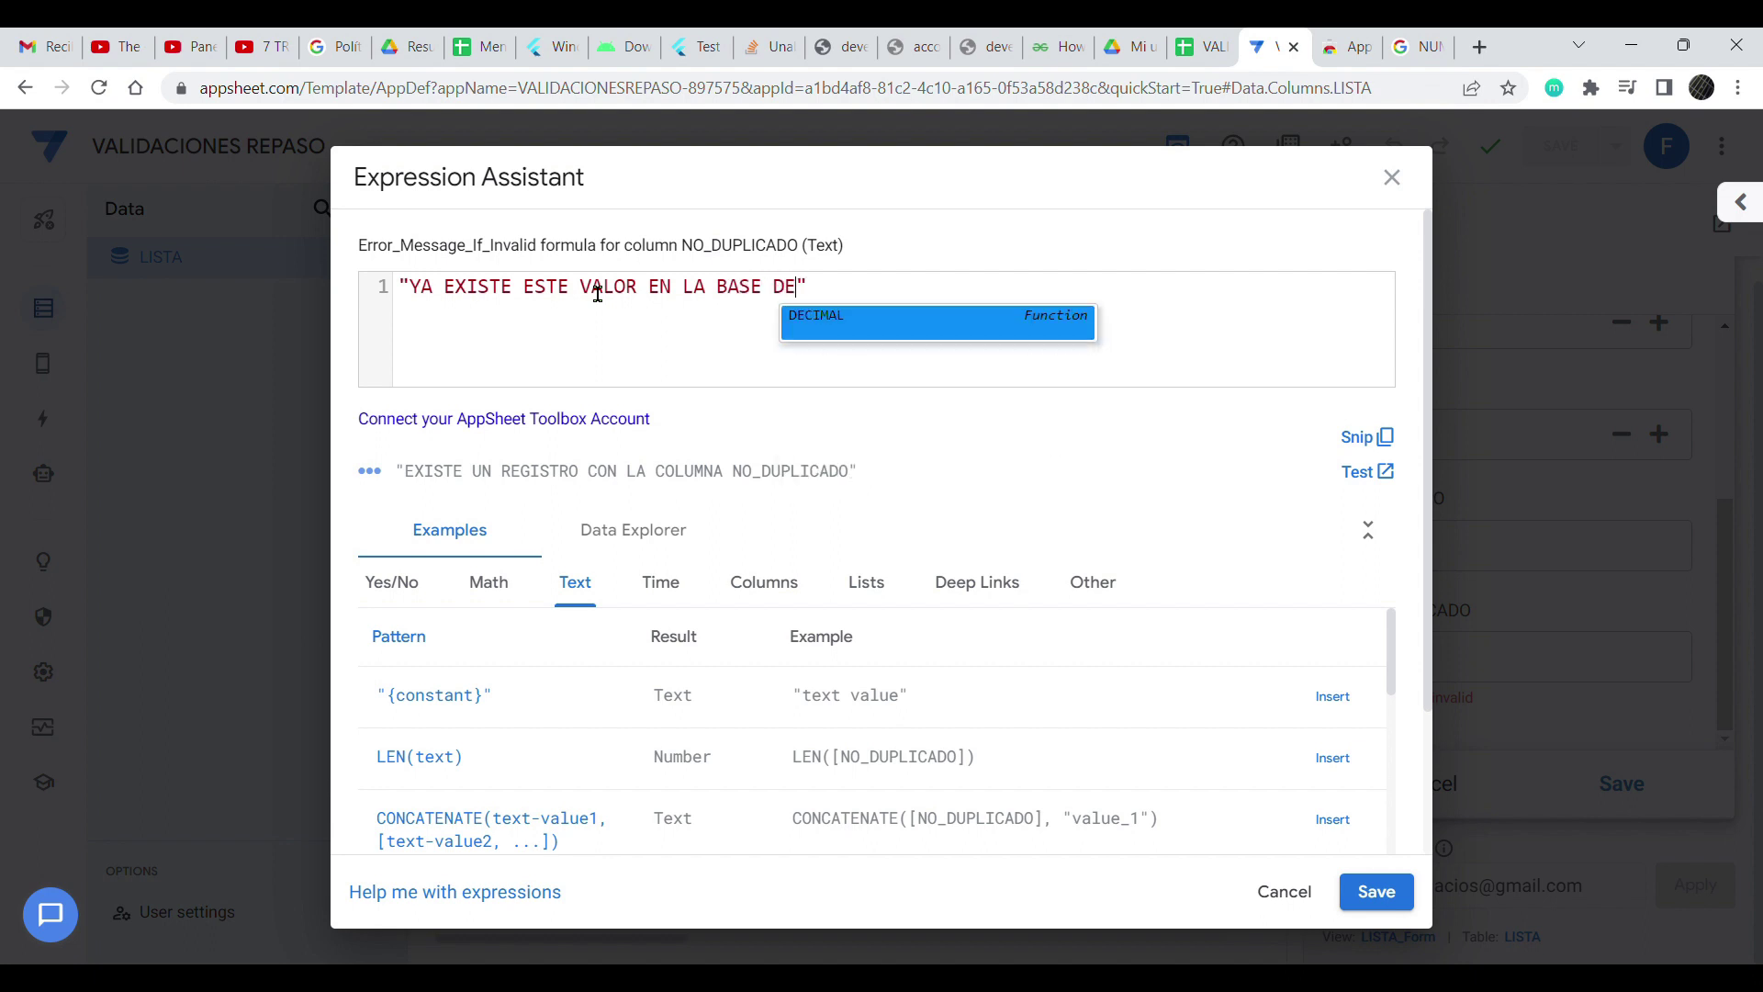
pyautogui.write(' CORRI')
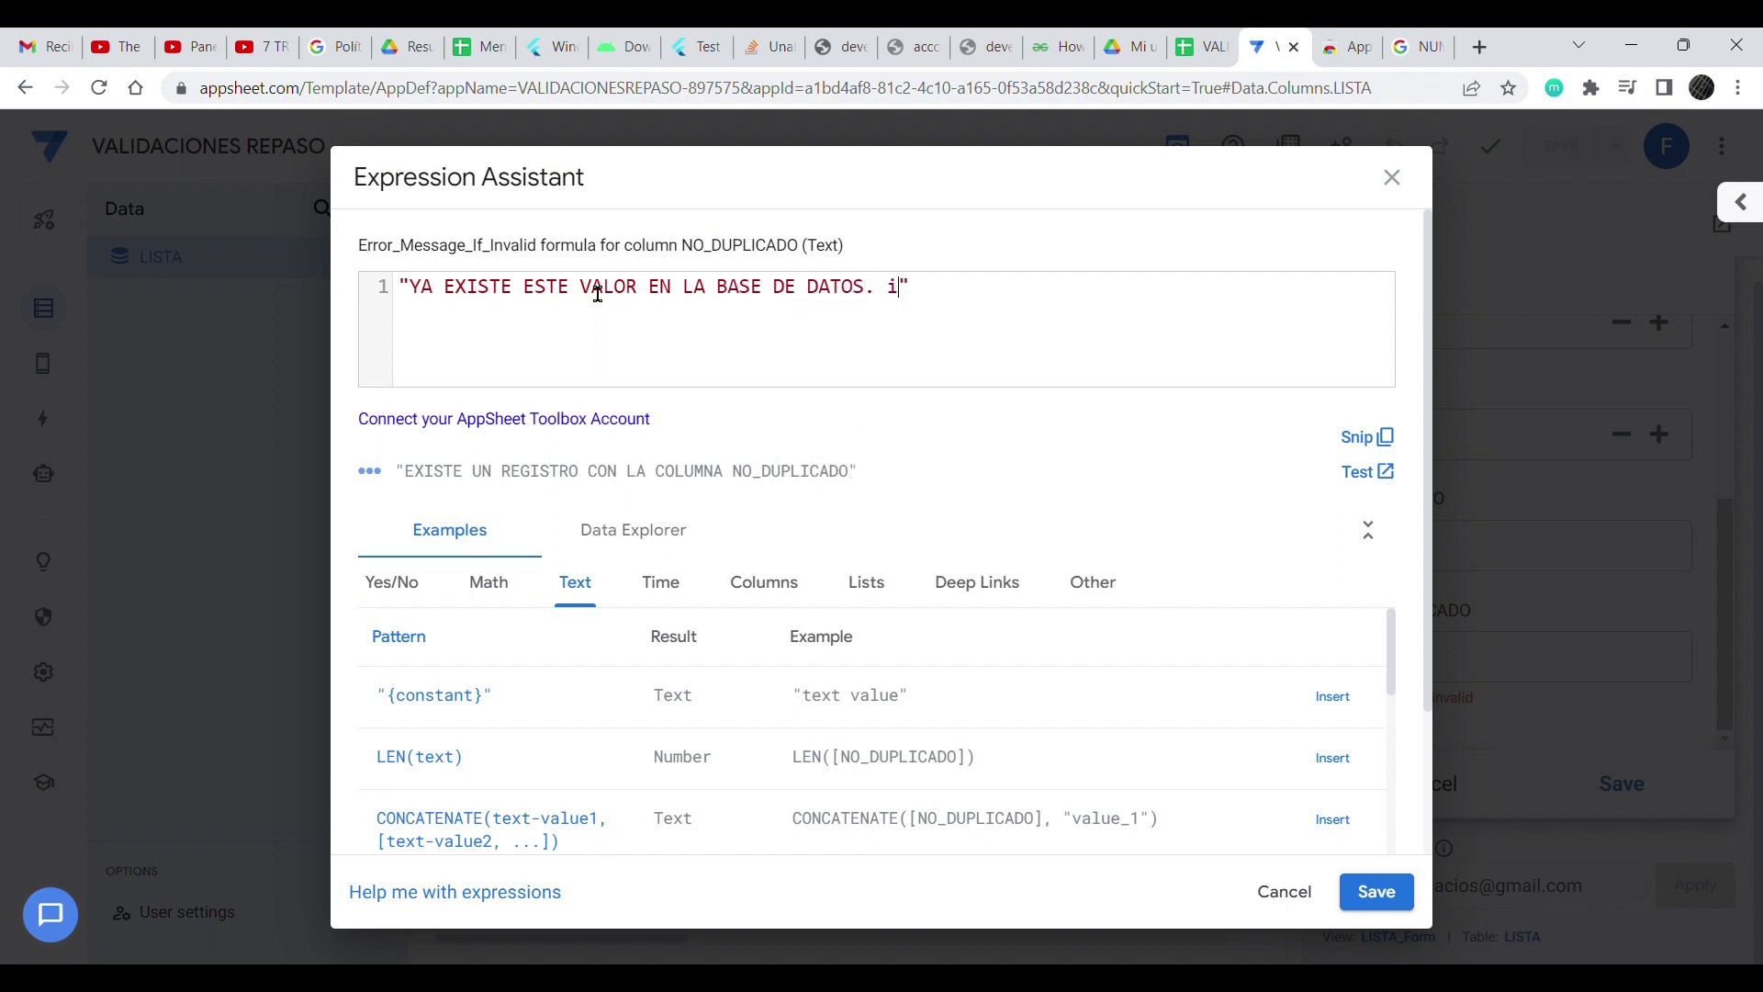
pyautogui.write('JA EL VALOR')
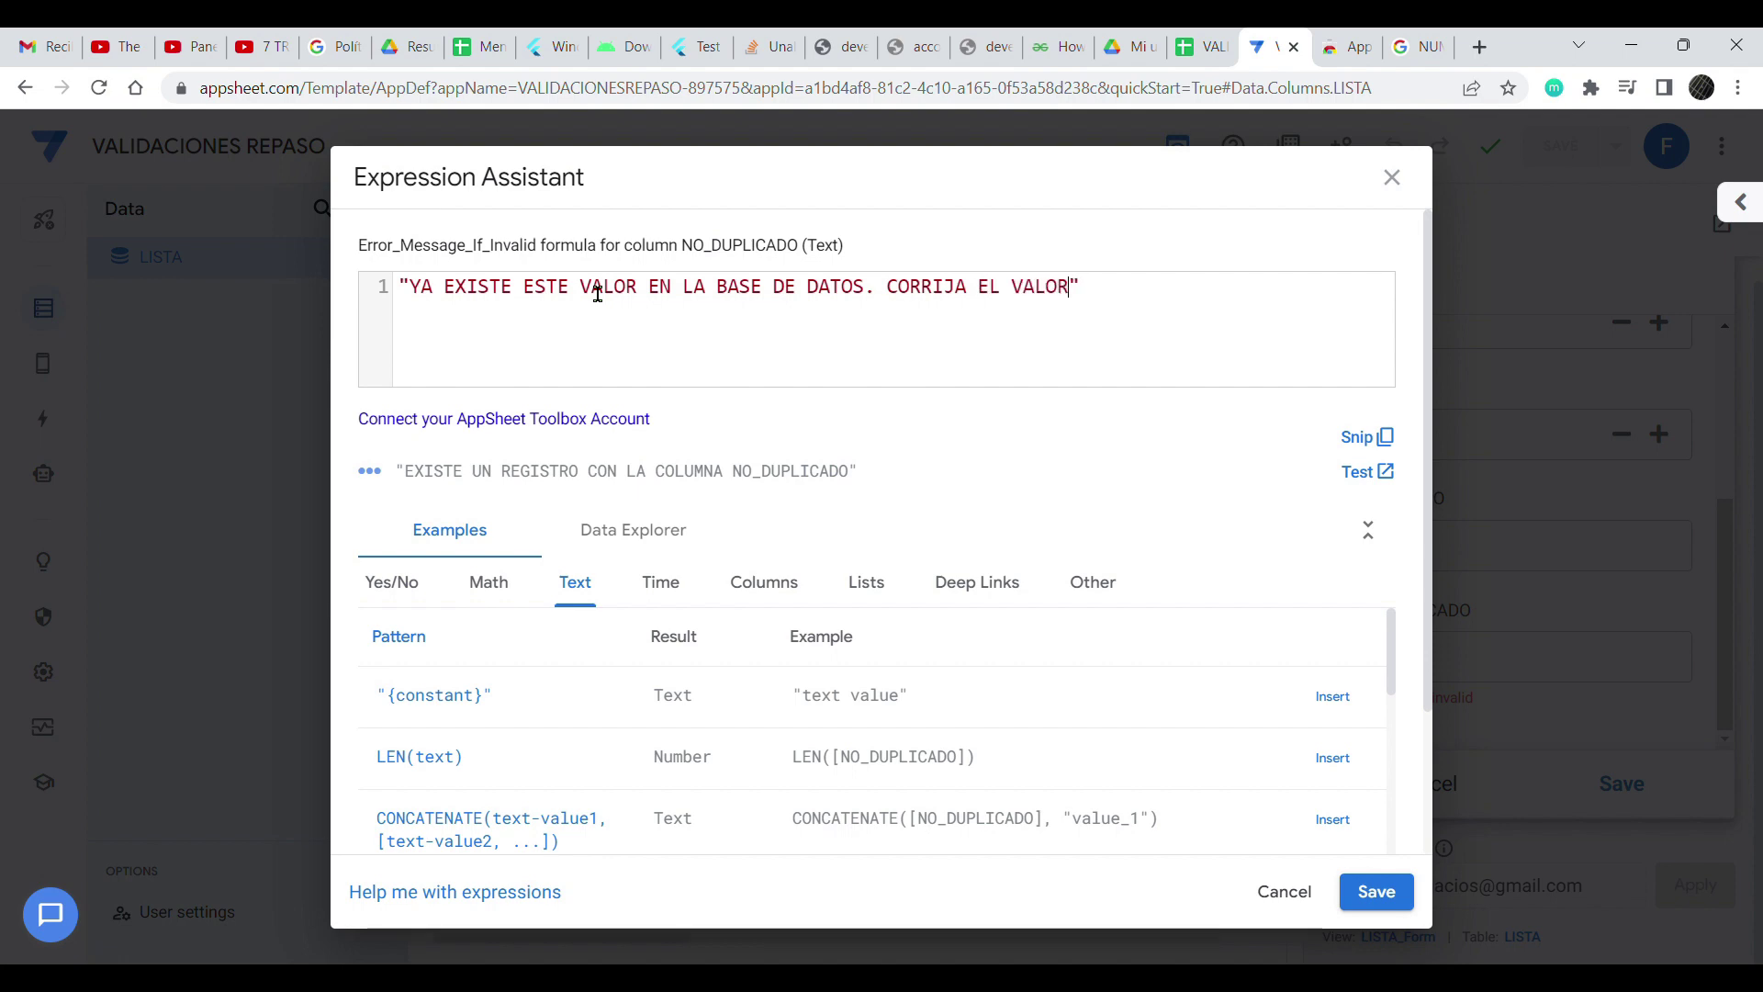
pyautogui.click(1375, 891)
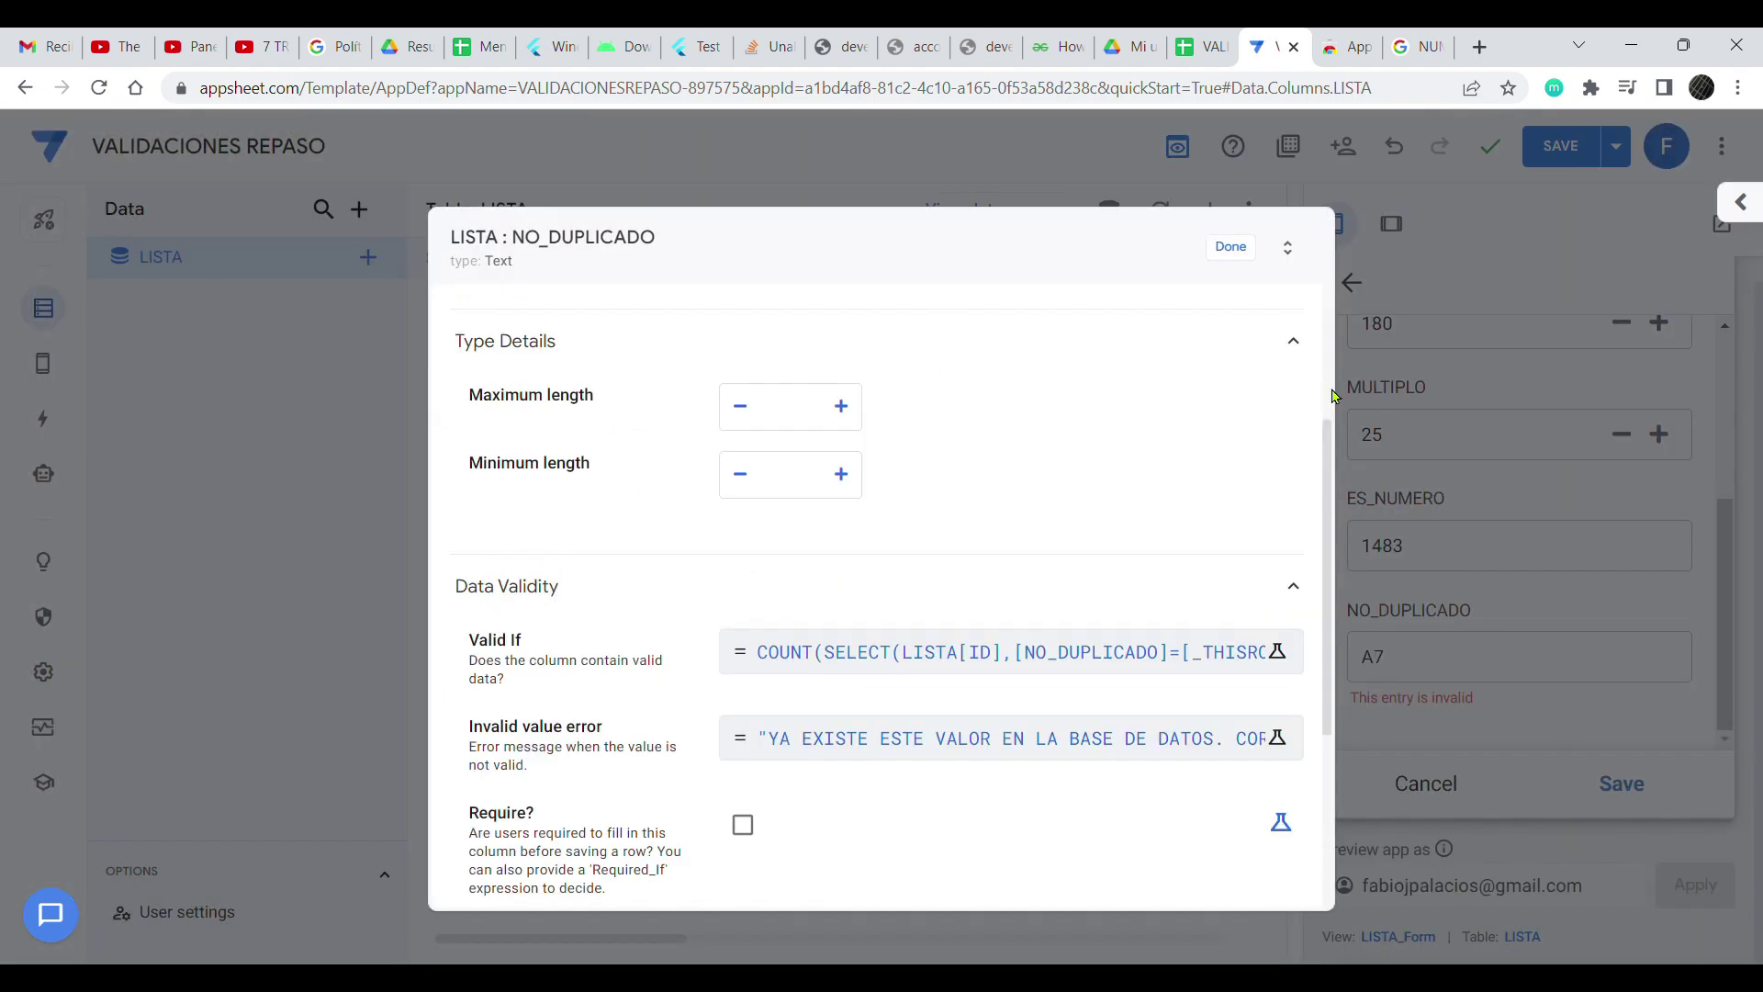
pyautogui.click(1235, 250)
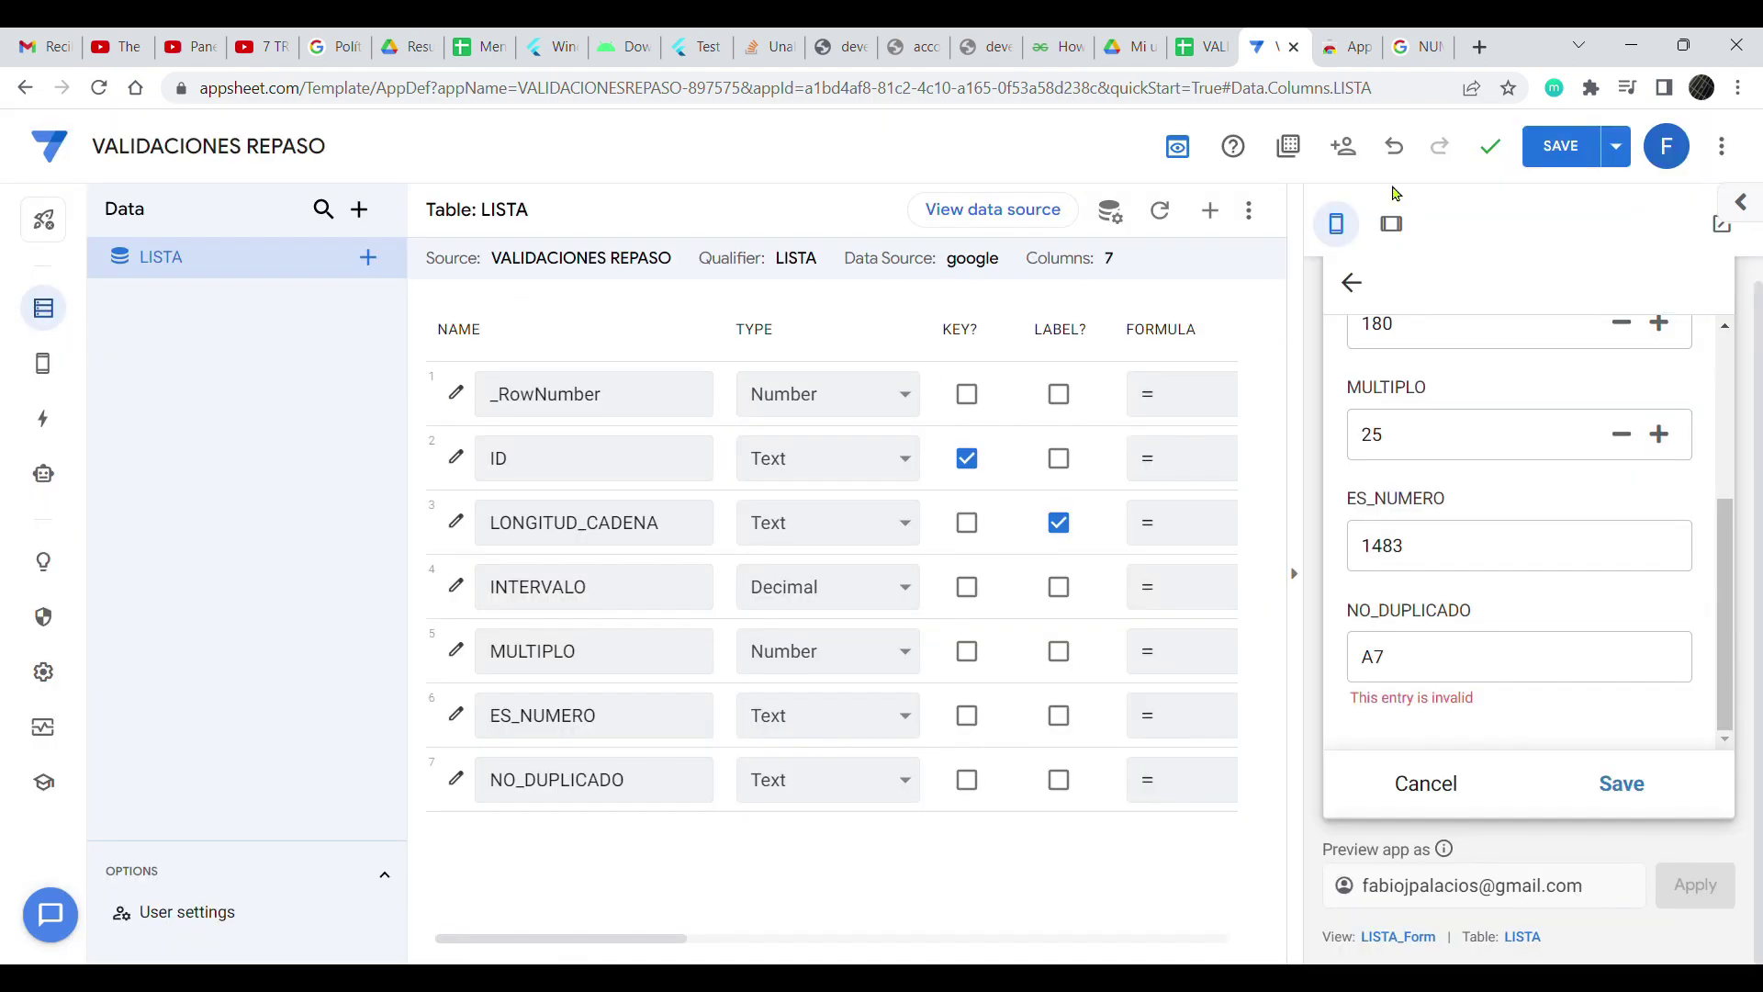
pyautogui.click(1599, 137)
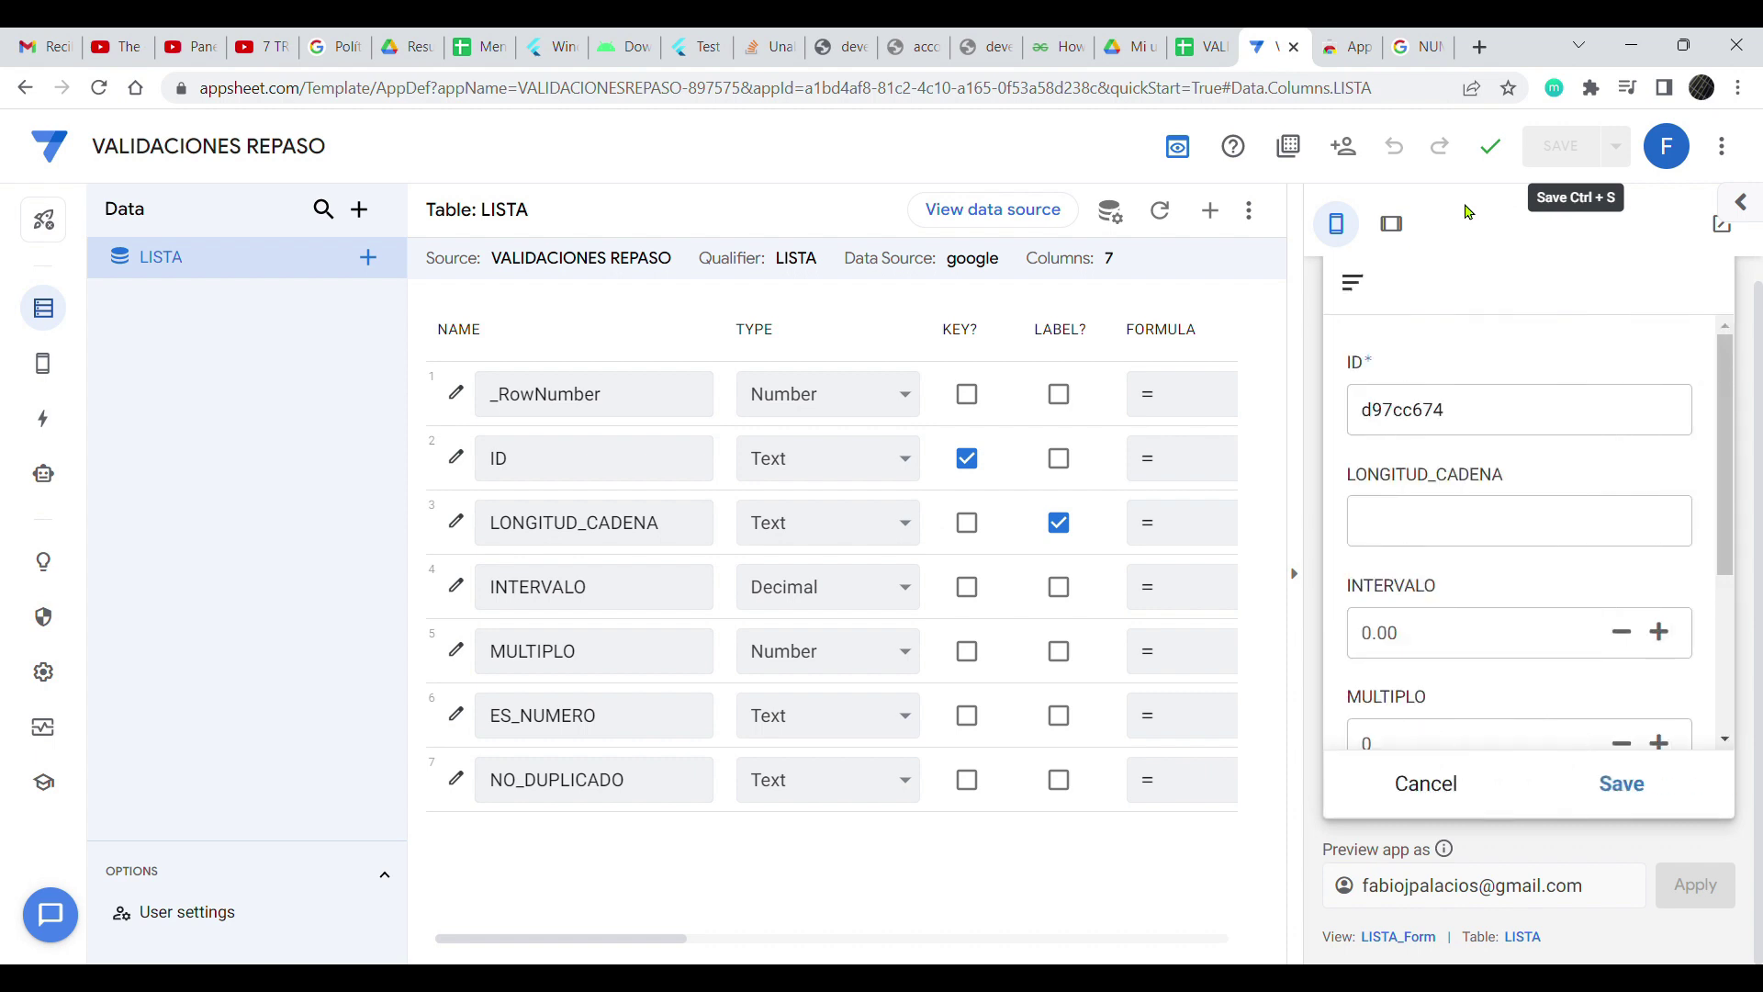
# - Test the custom error message by entering the duplicate value A7 in the new record's NO_DUPLICADO field, and cancel the form
pyautogui.scroll(-3, 1714, 457)
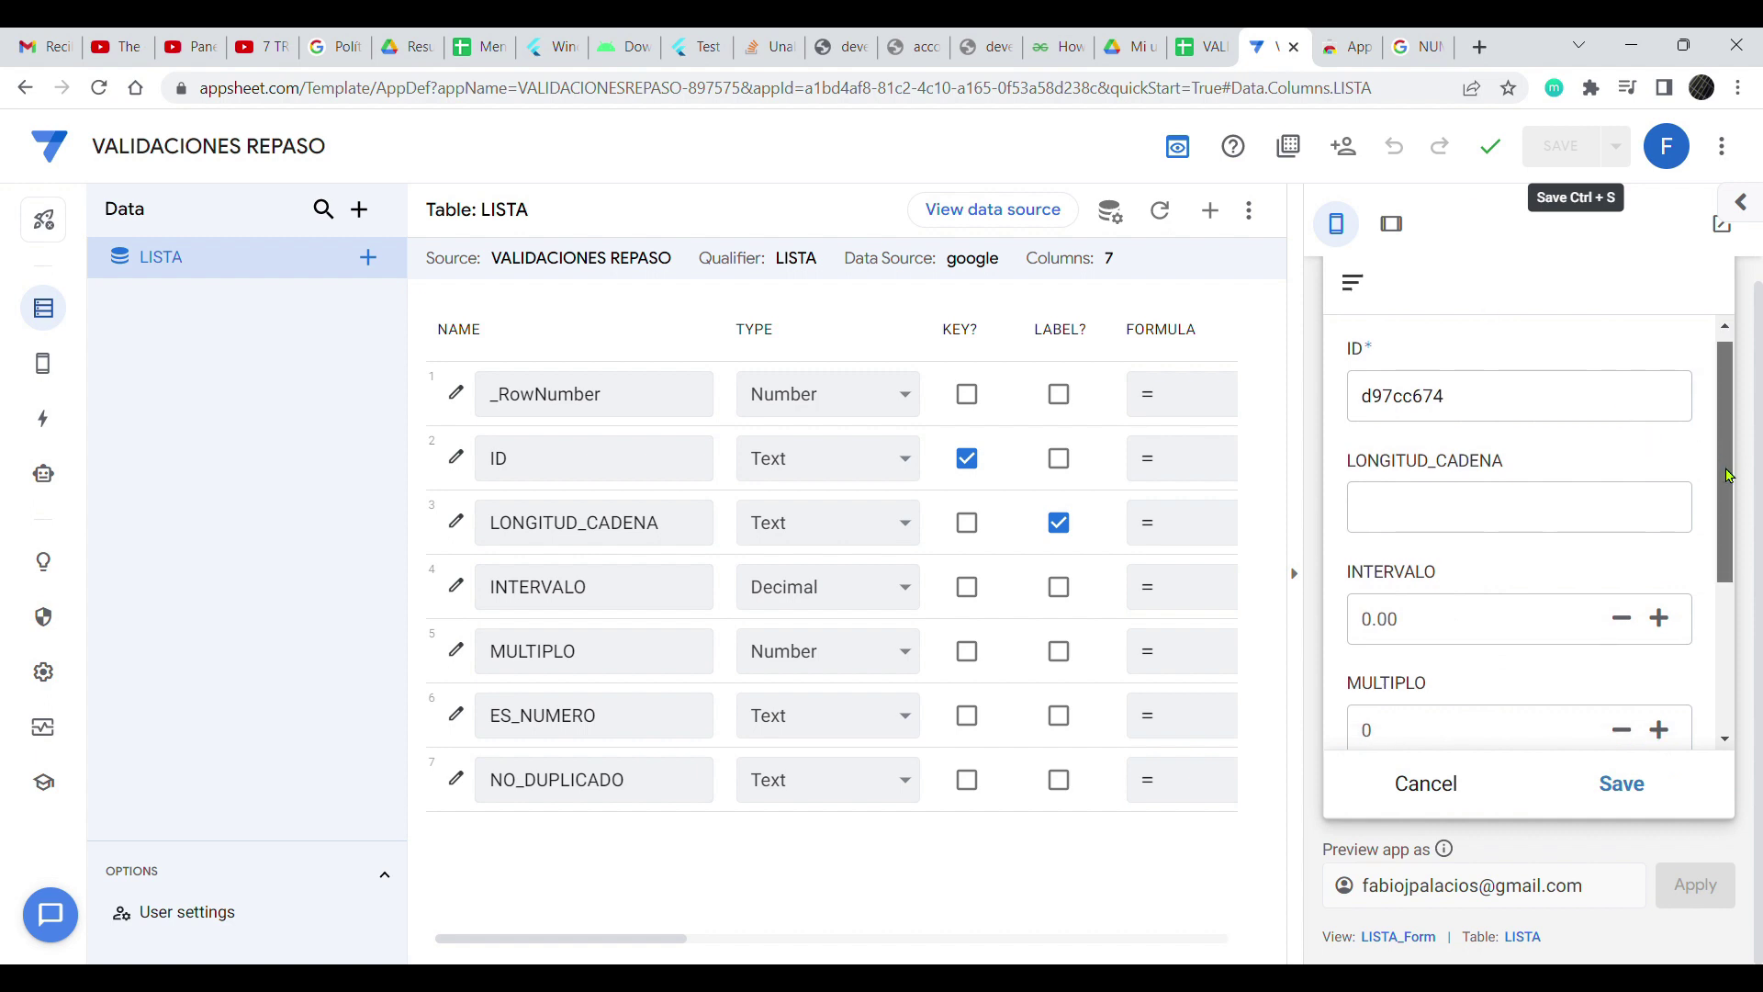
pyautogui.click(1530, 680)
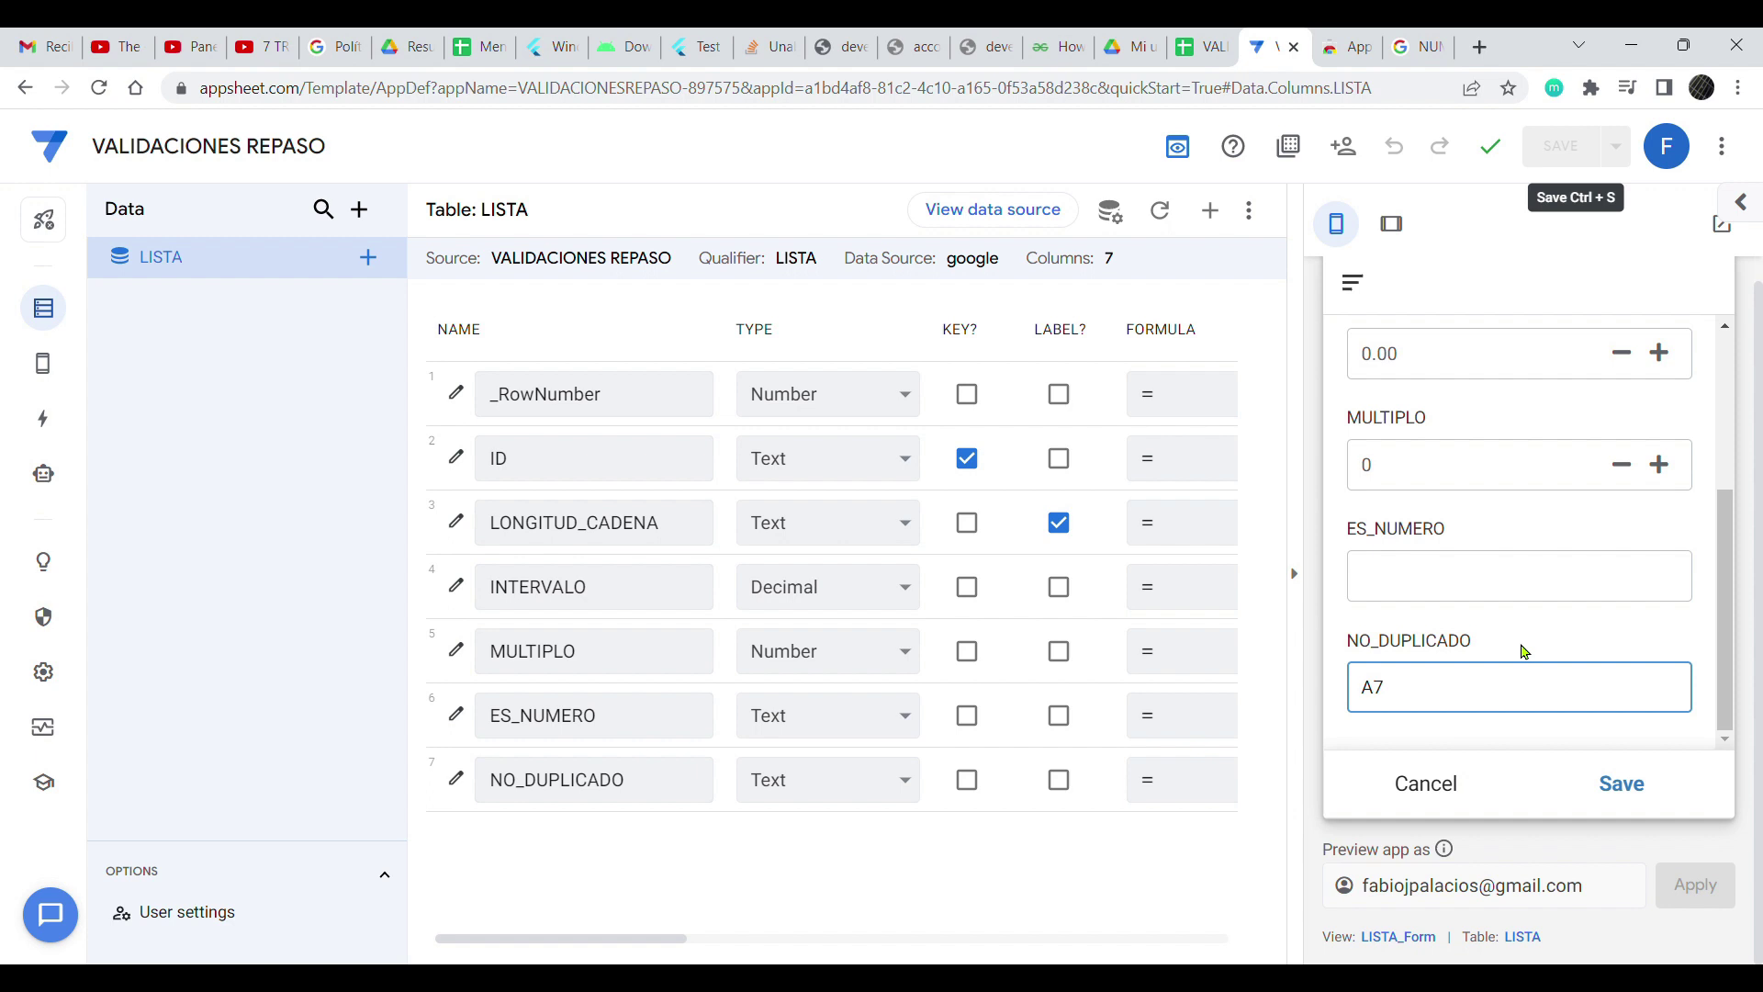
pyautogui.click(1568, 720)
pyautogui.scroll(-1, 1552, 698)
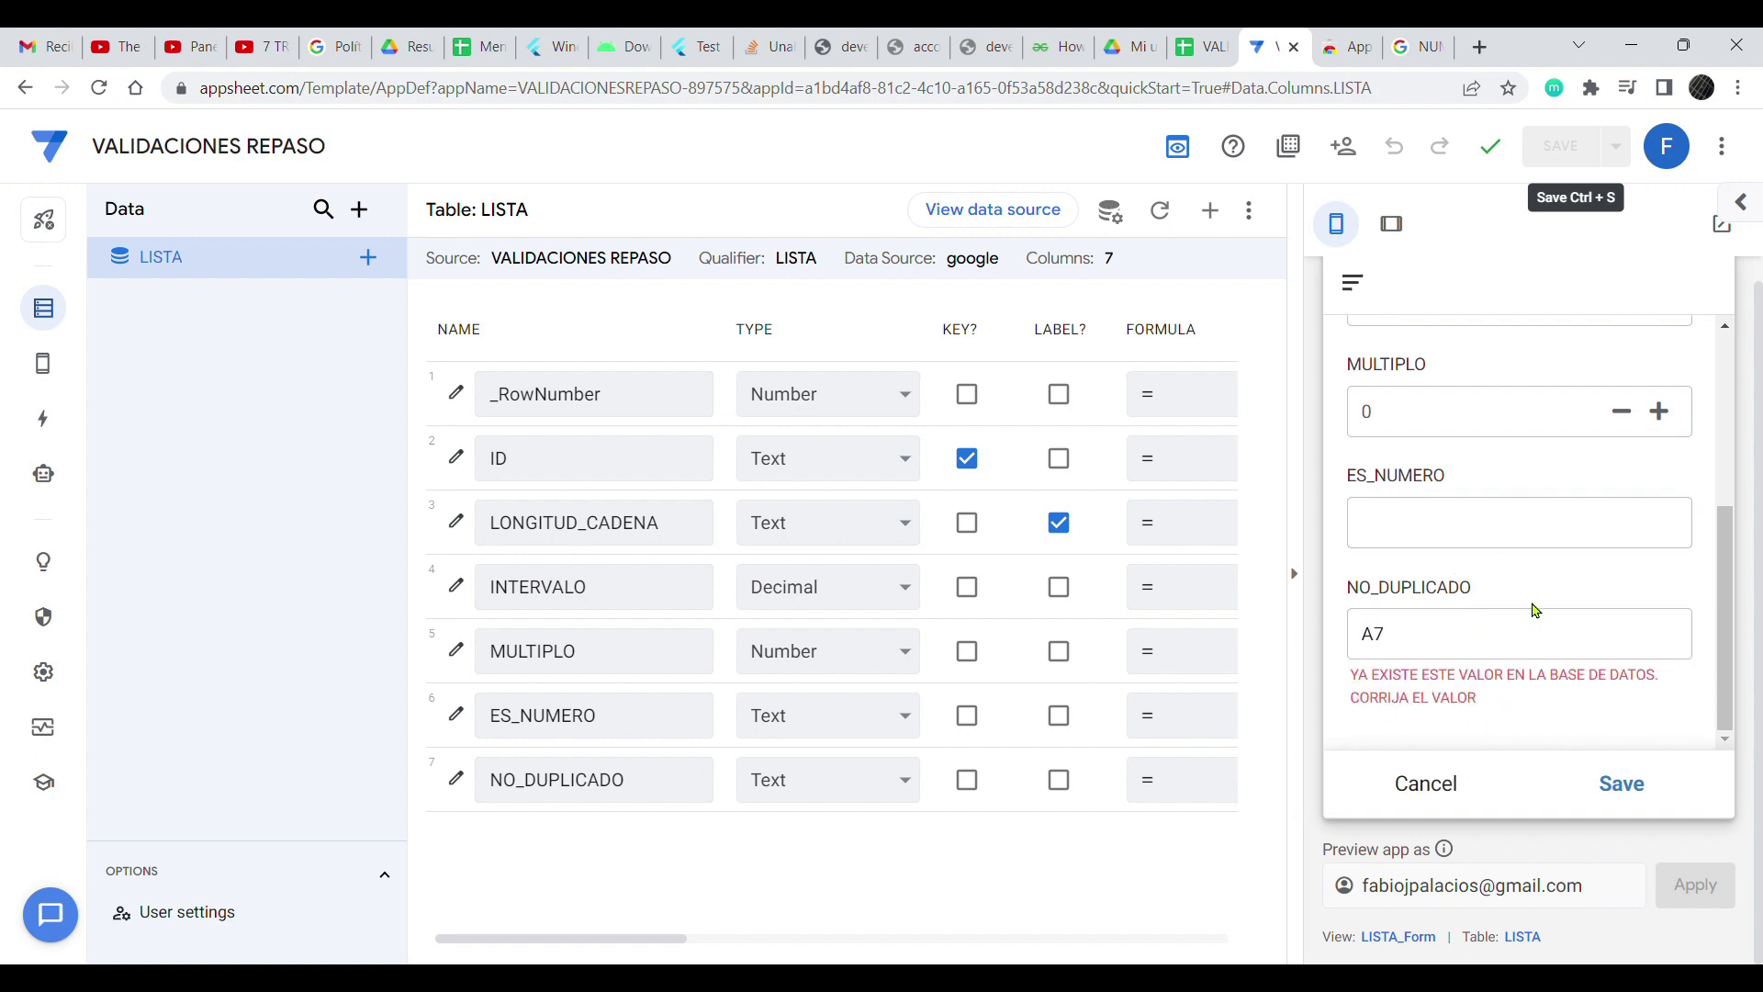
pyautogui.click(1448, 805)
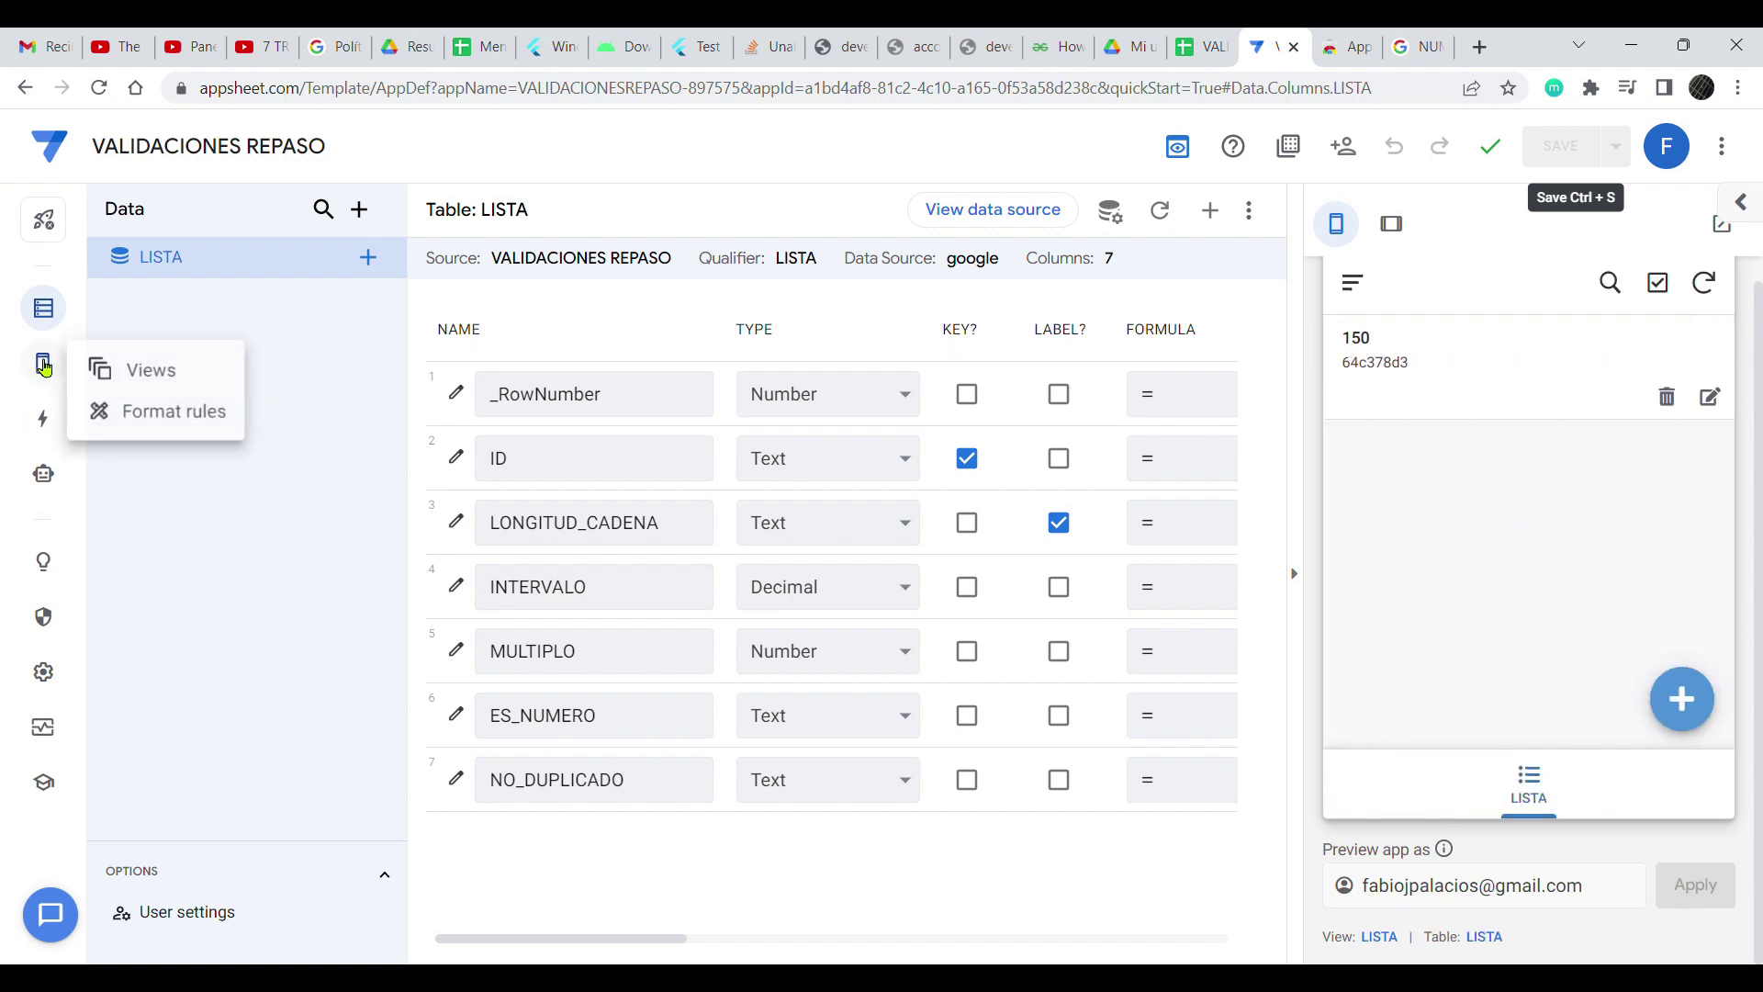
# - Open the app's view configuration
pyautogui.click(138, 380)
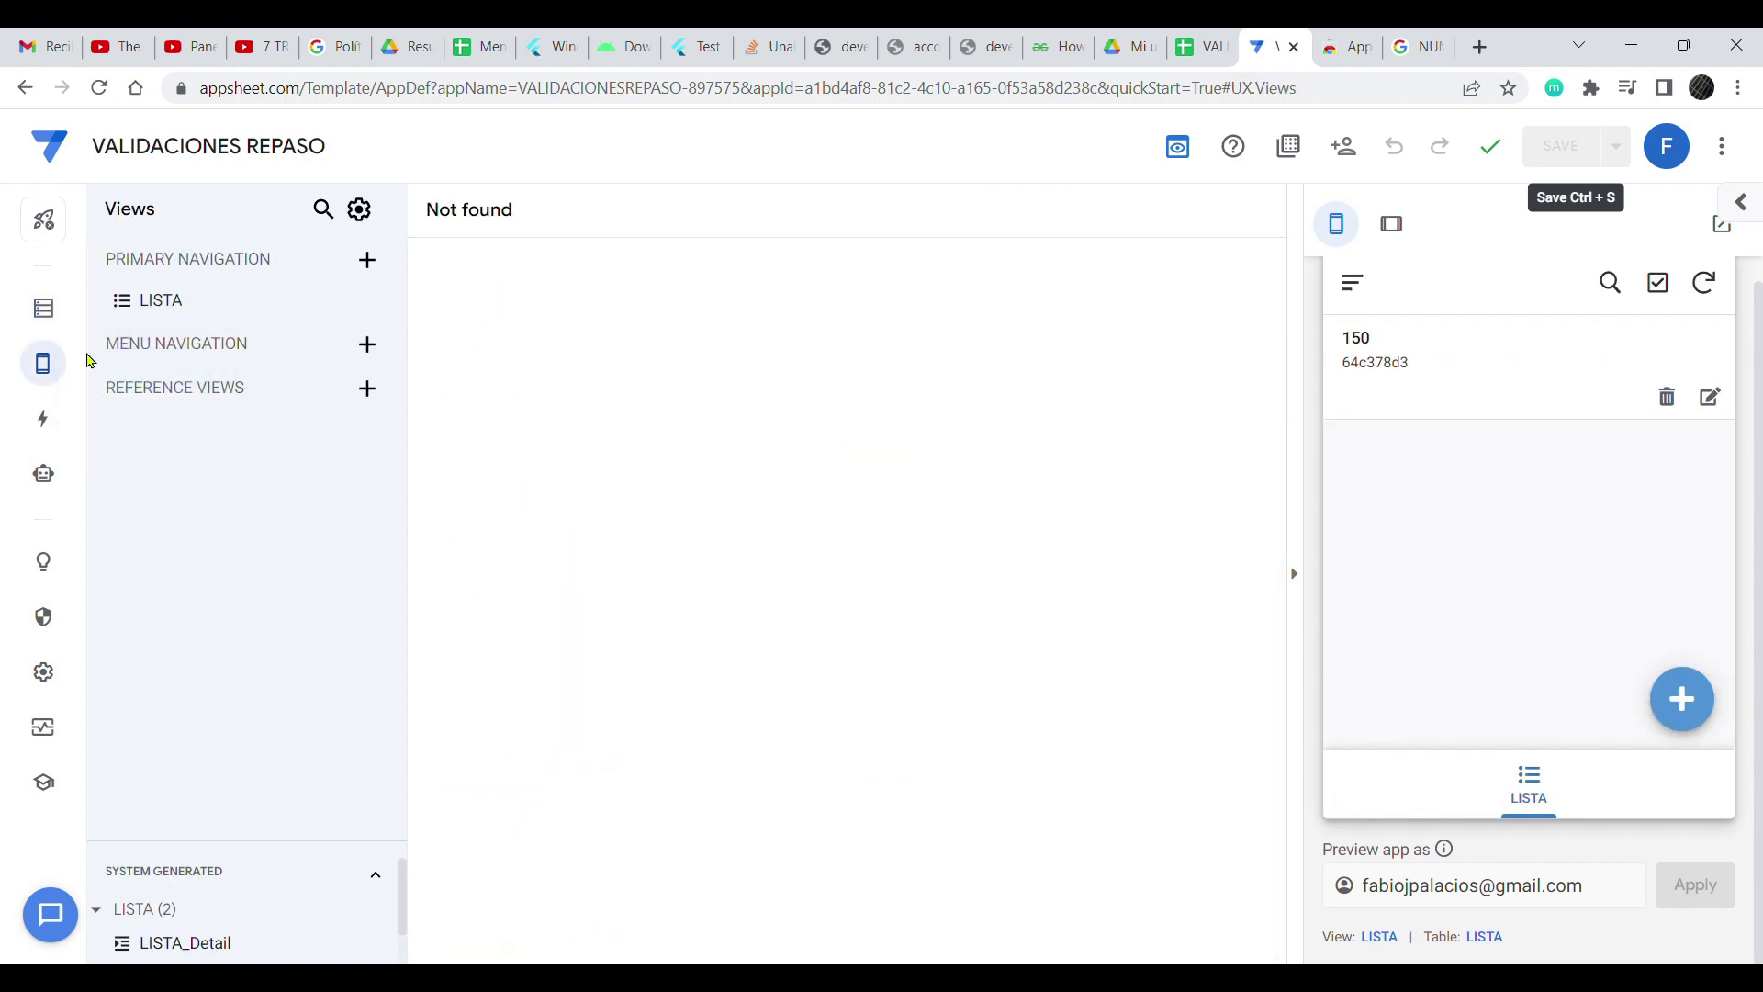